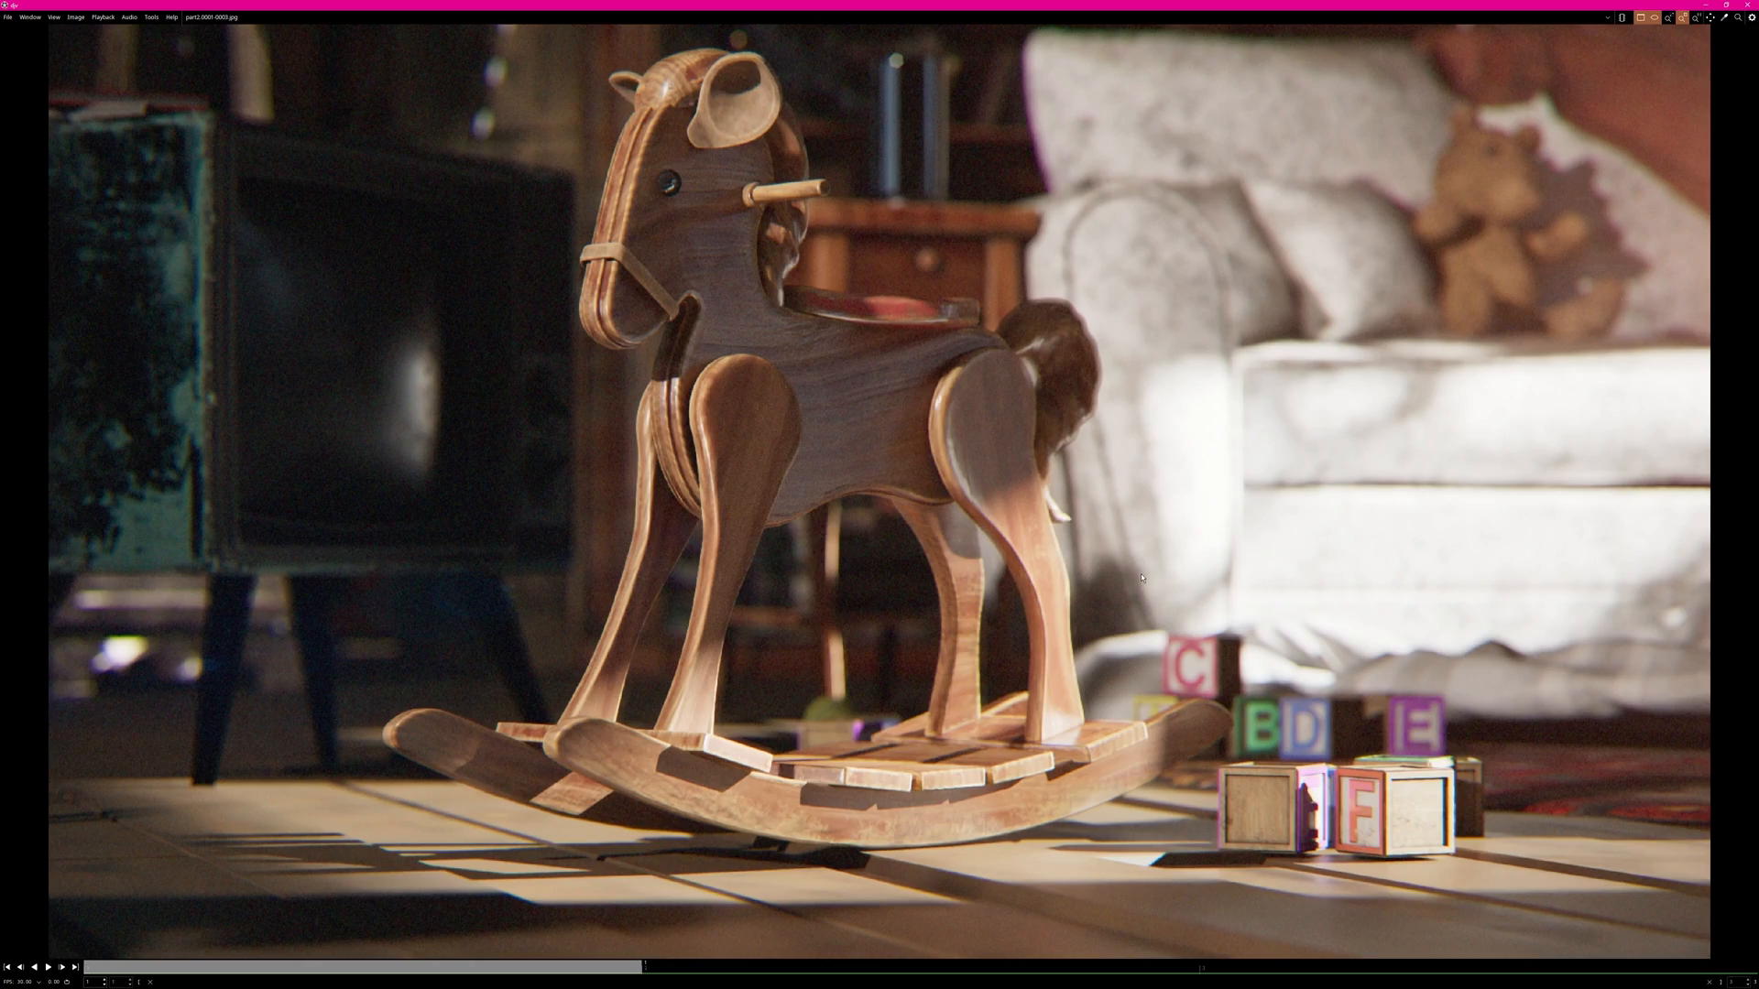
Flip through the rendered attic shots to compare the rocking horse close-up, the wide room view and the football shot.
key("Right")
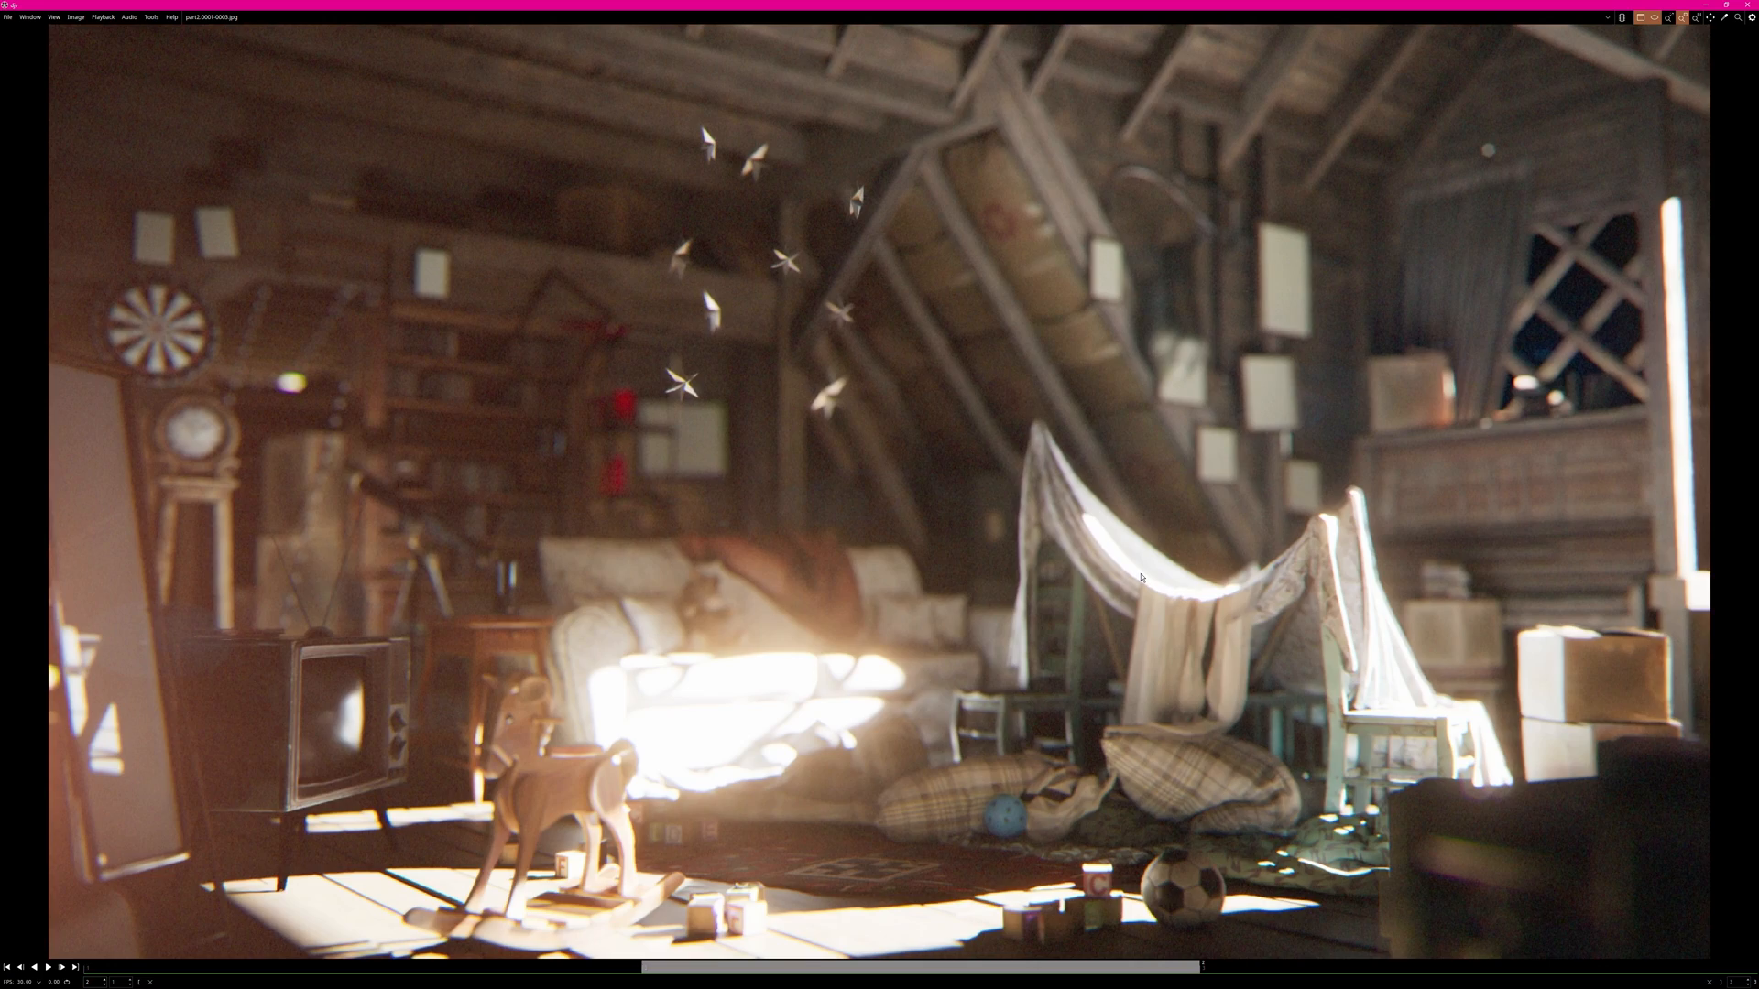
key("Right")
key("Left")
key("Left")
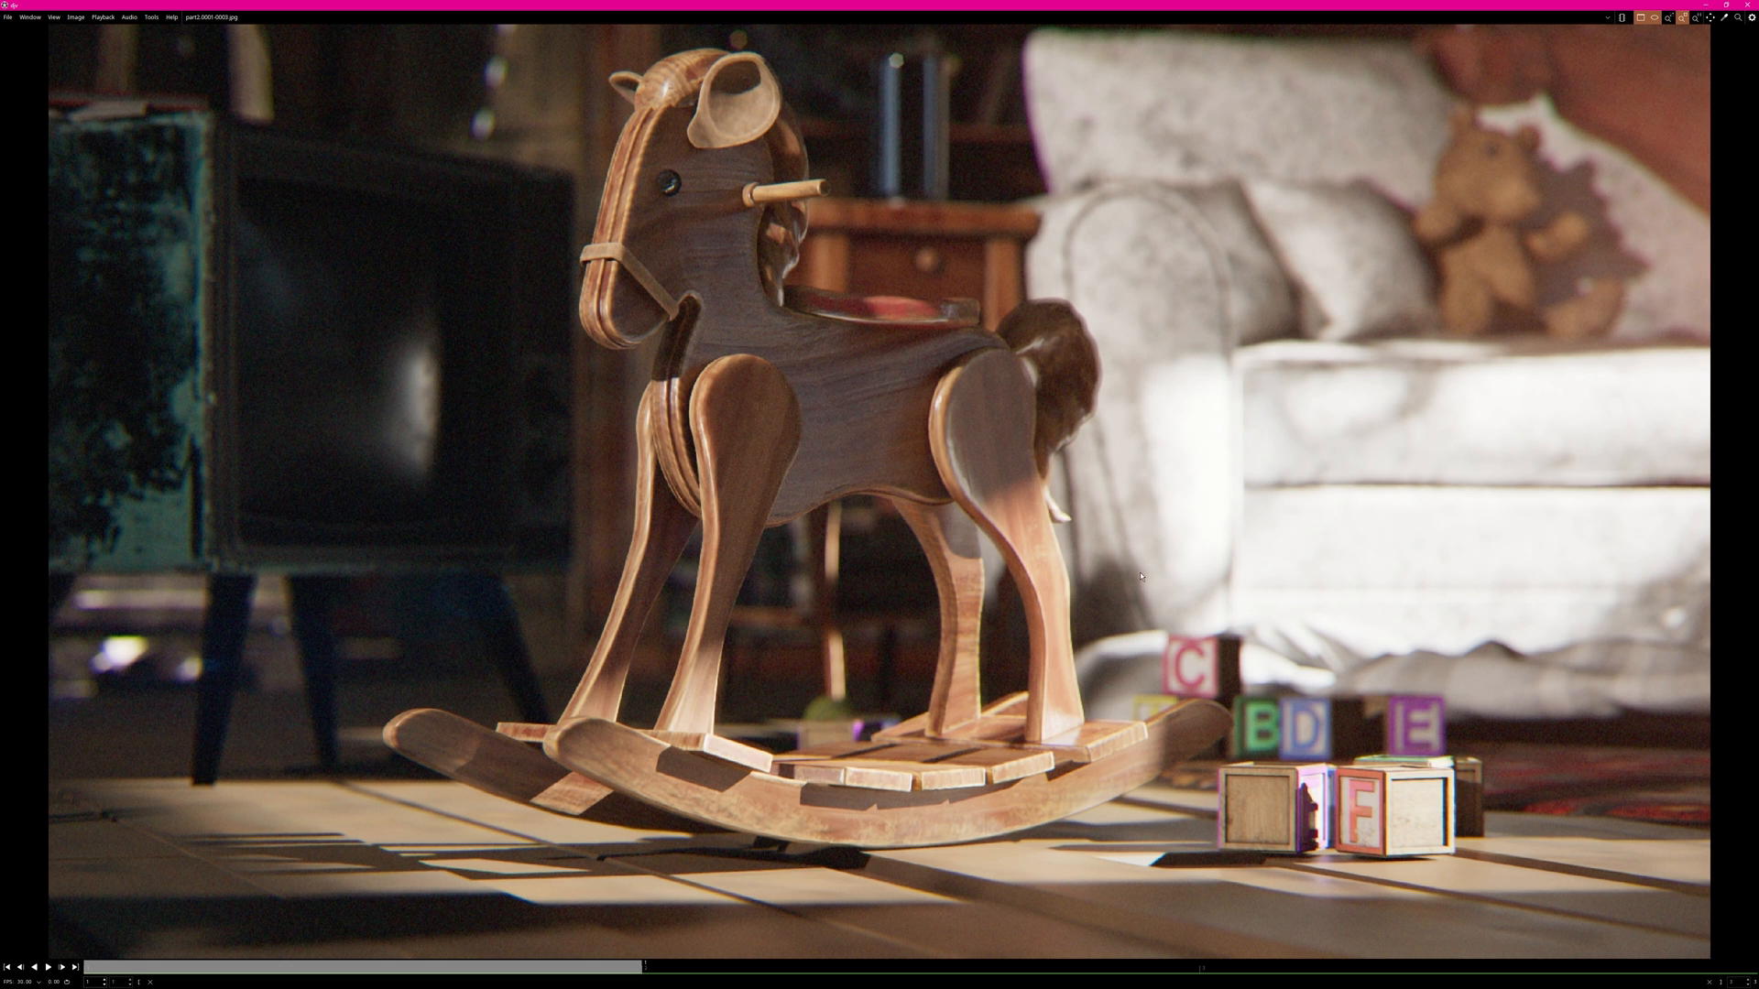
key("Right")
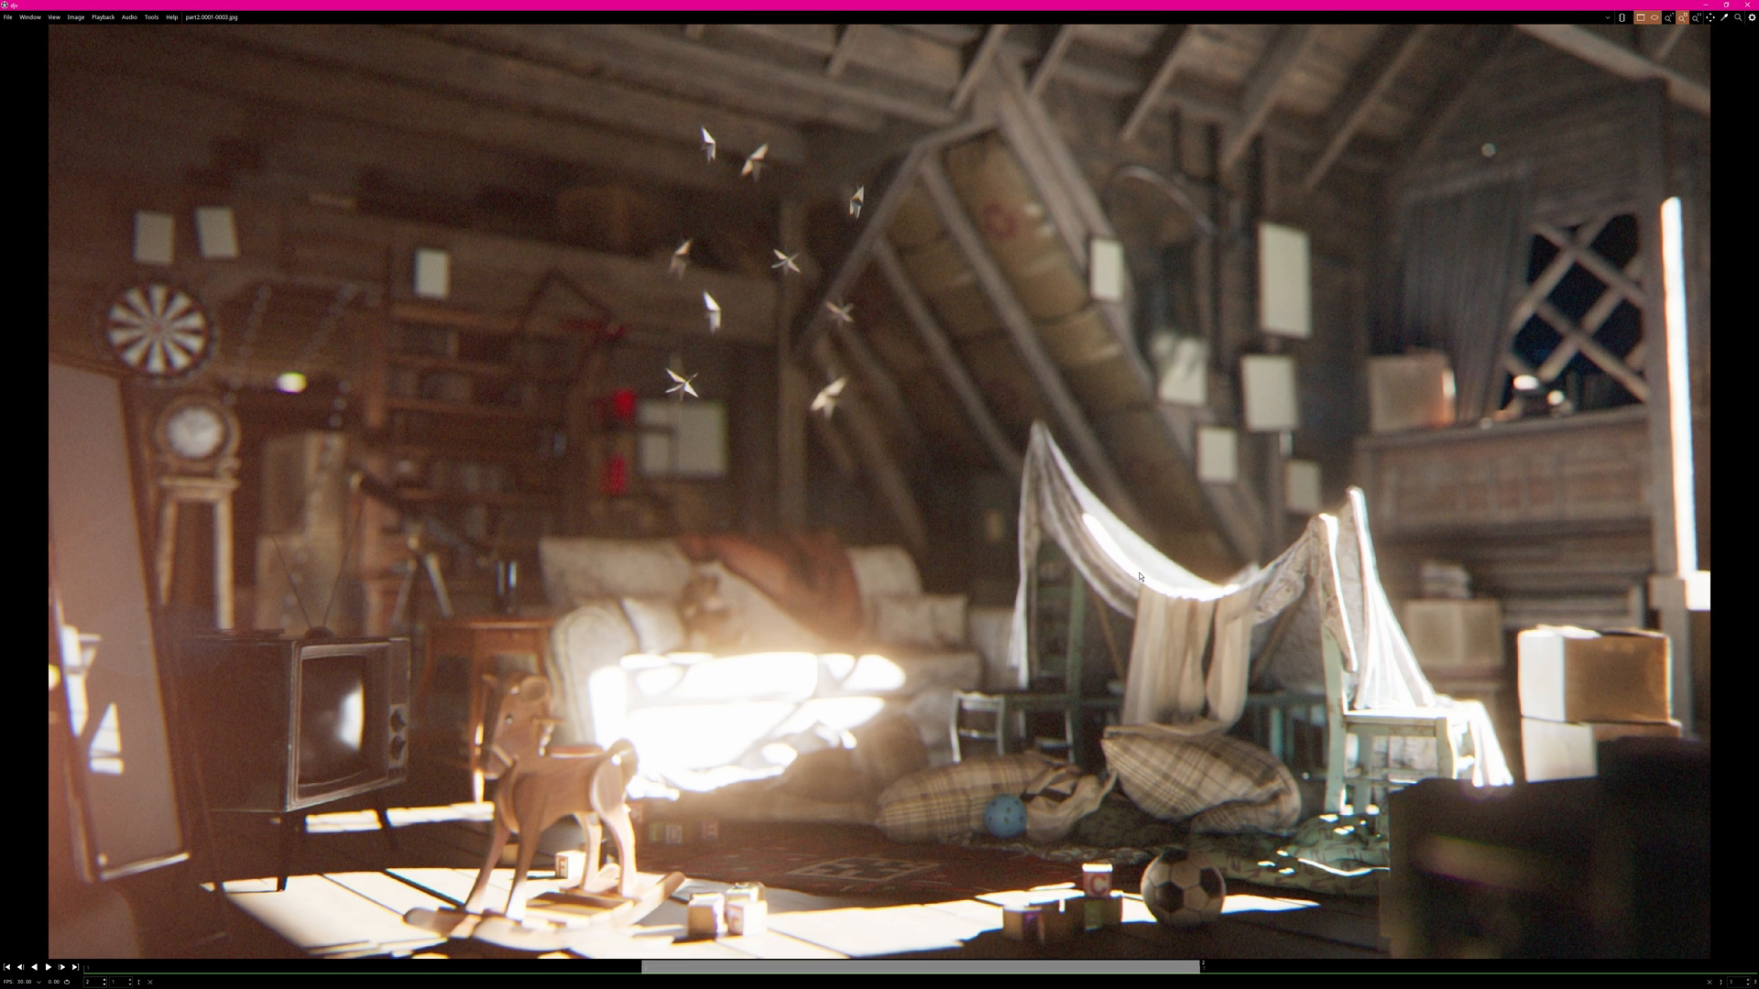
key("Right")
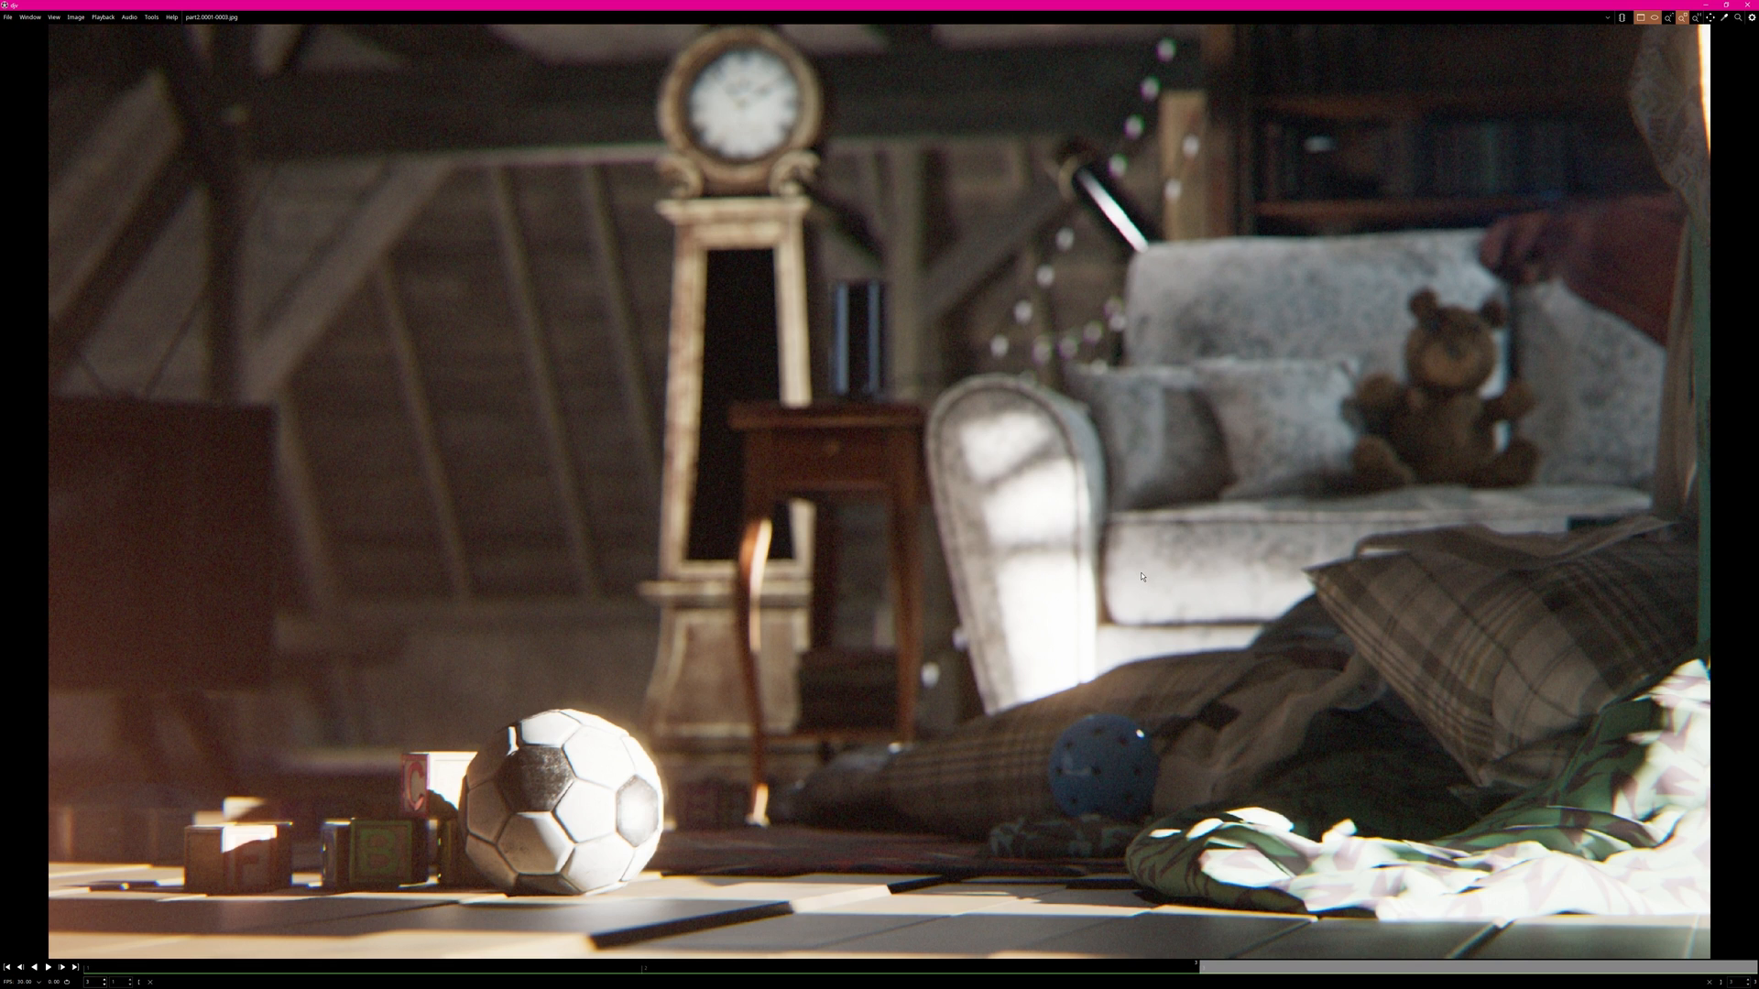
key("Left")
key("Left")
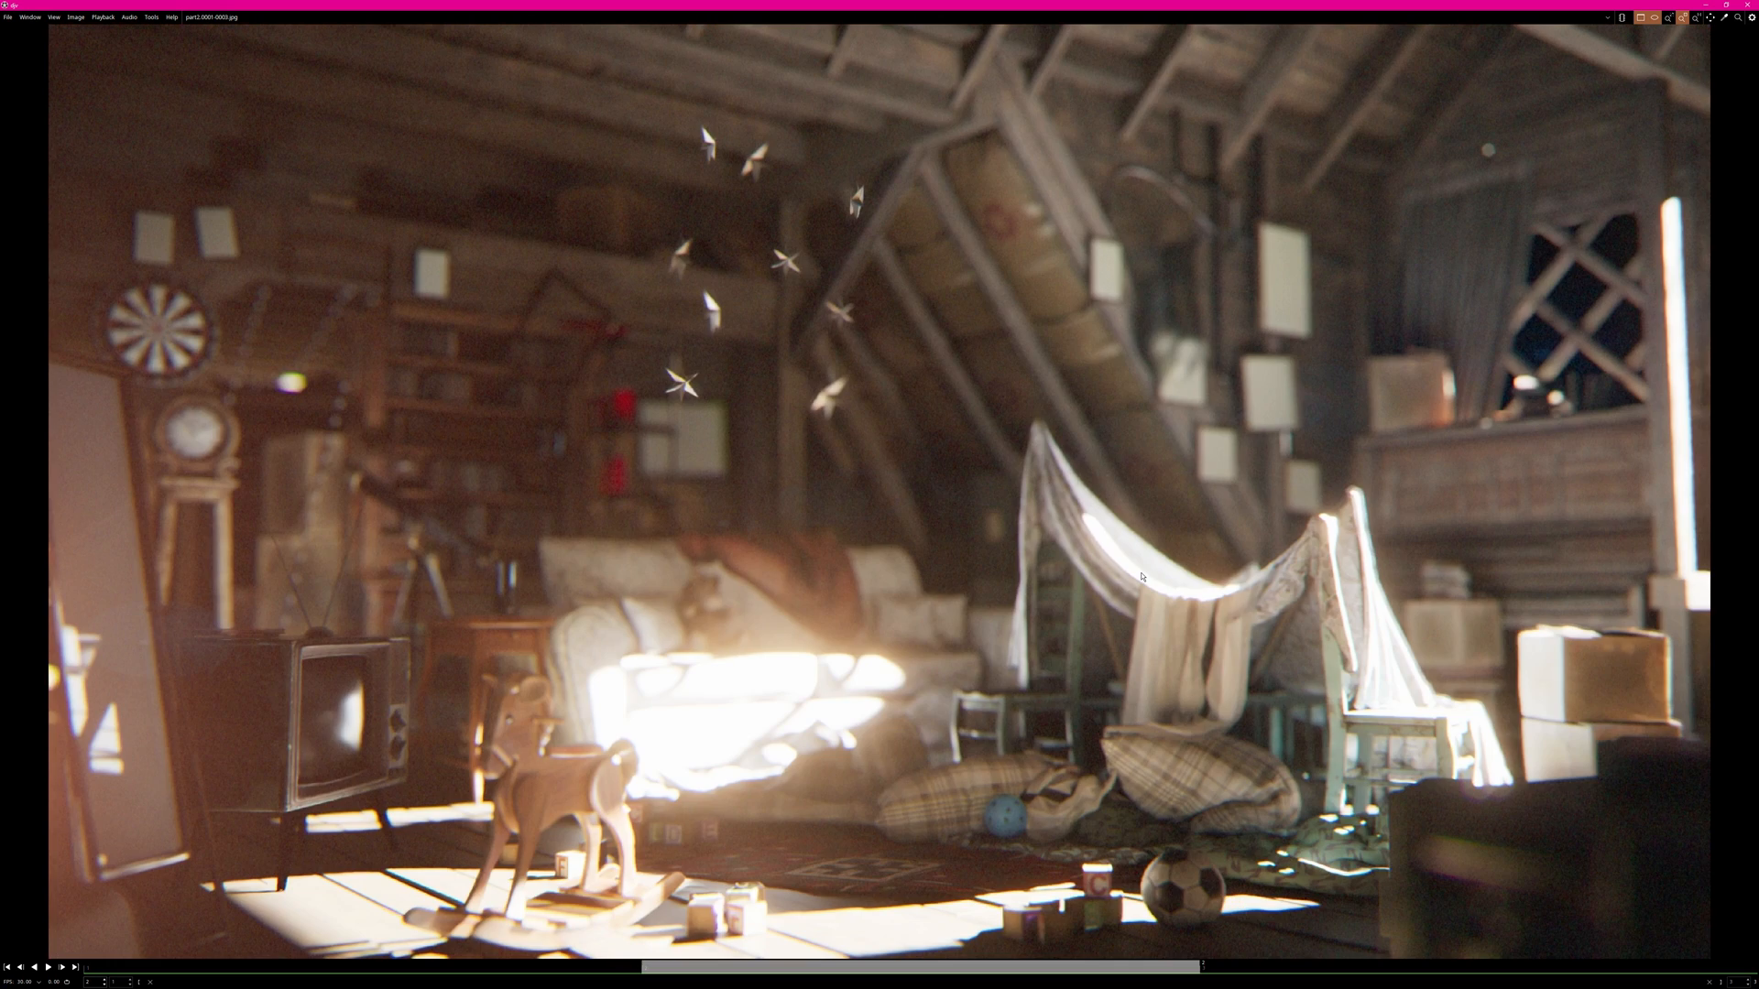
Switch to Houdini and examine the stage network from the Shotwork section down to the disk render nodes.
left_click(1706, 4)
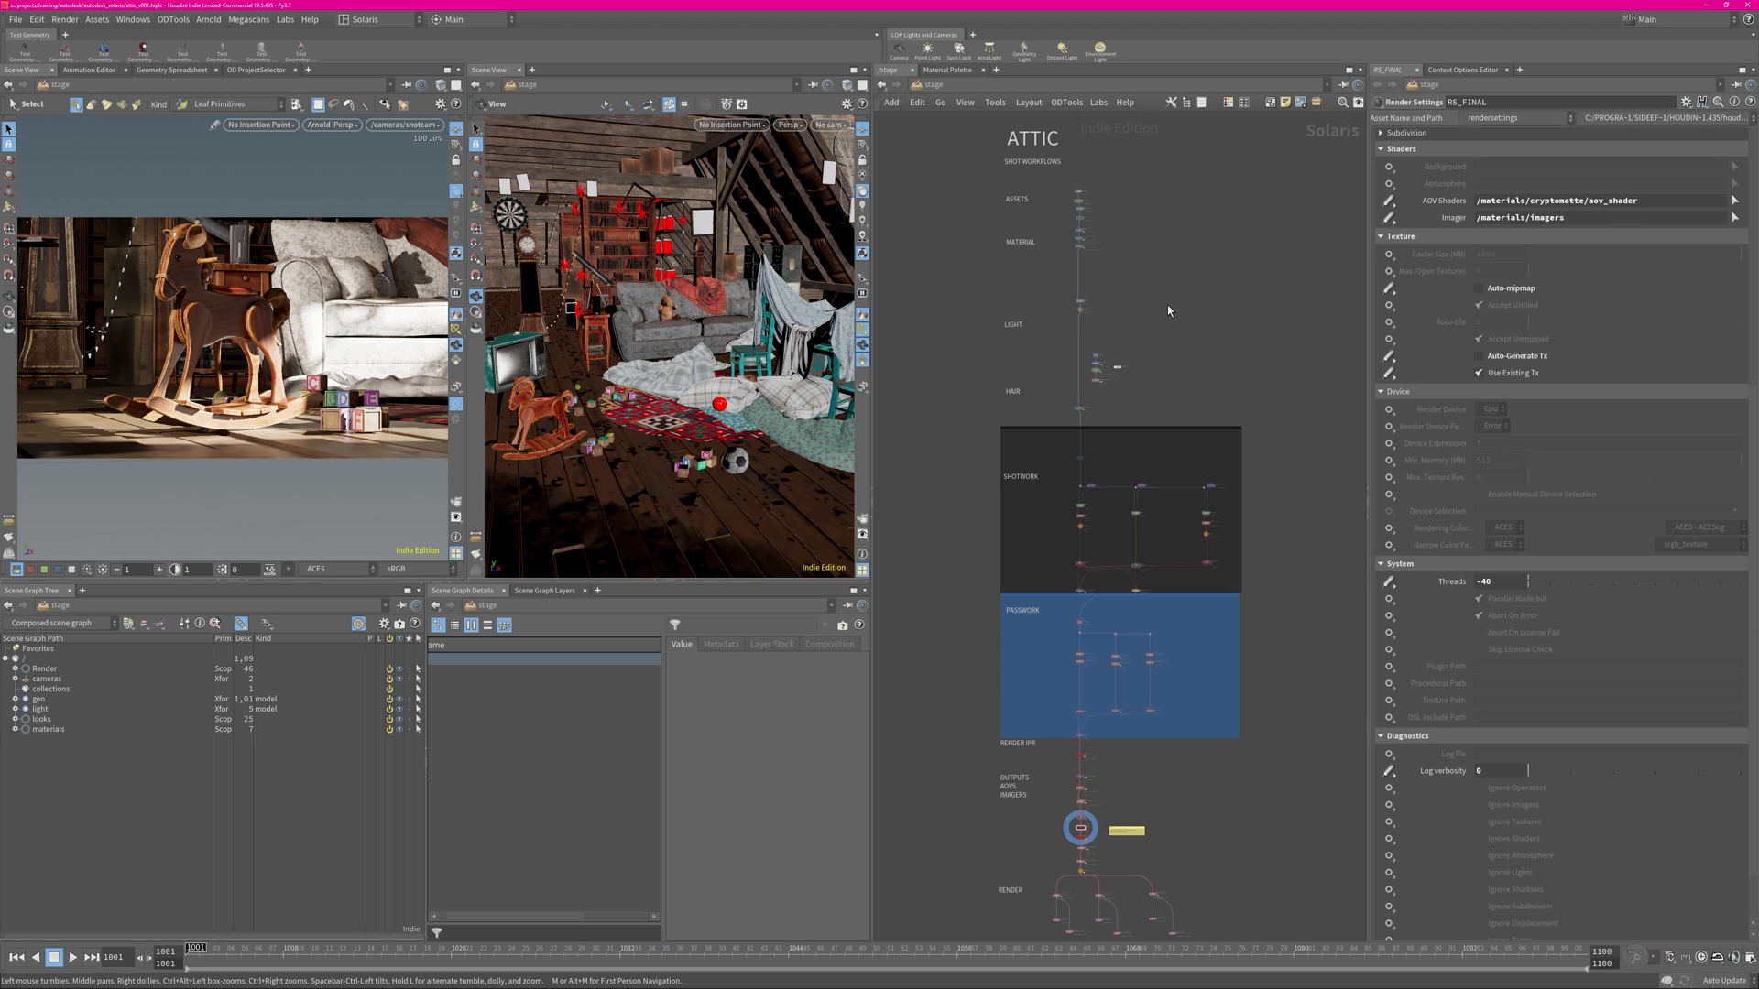
scroll(1148, 394, "up", 5)
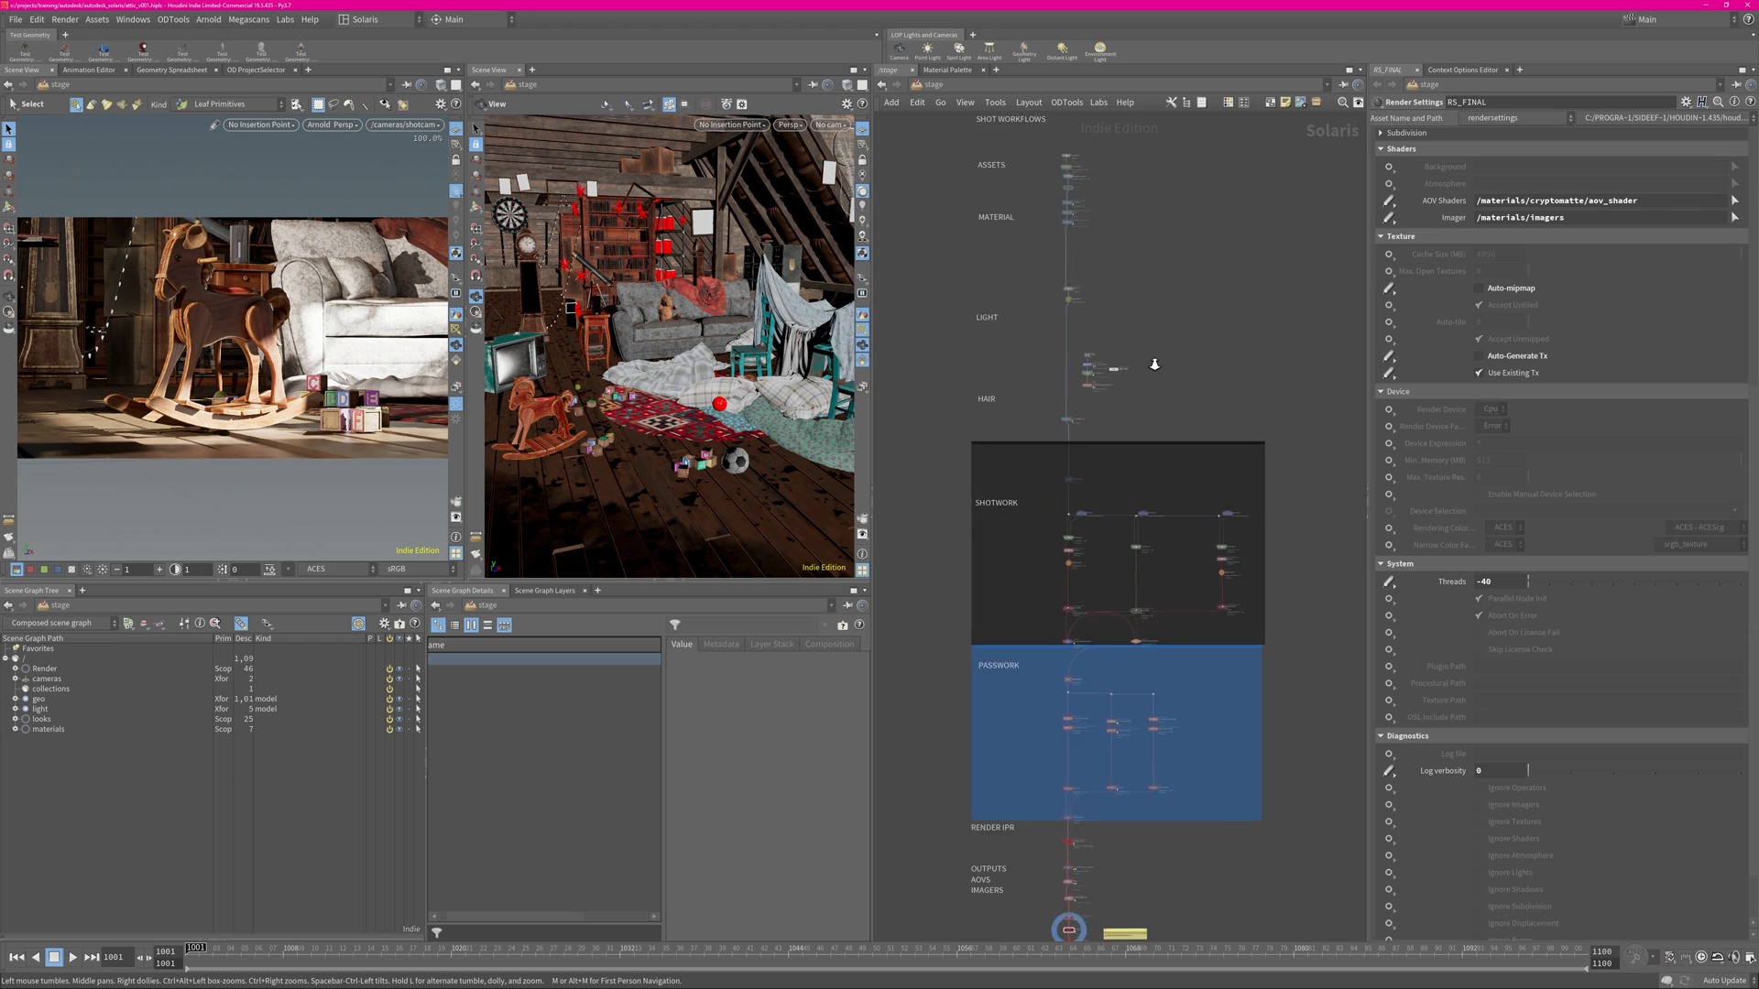
middle_click_drag(1172, 554, 1178, 304)
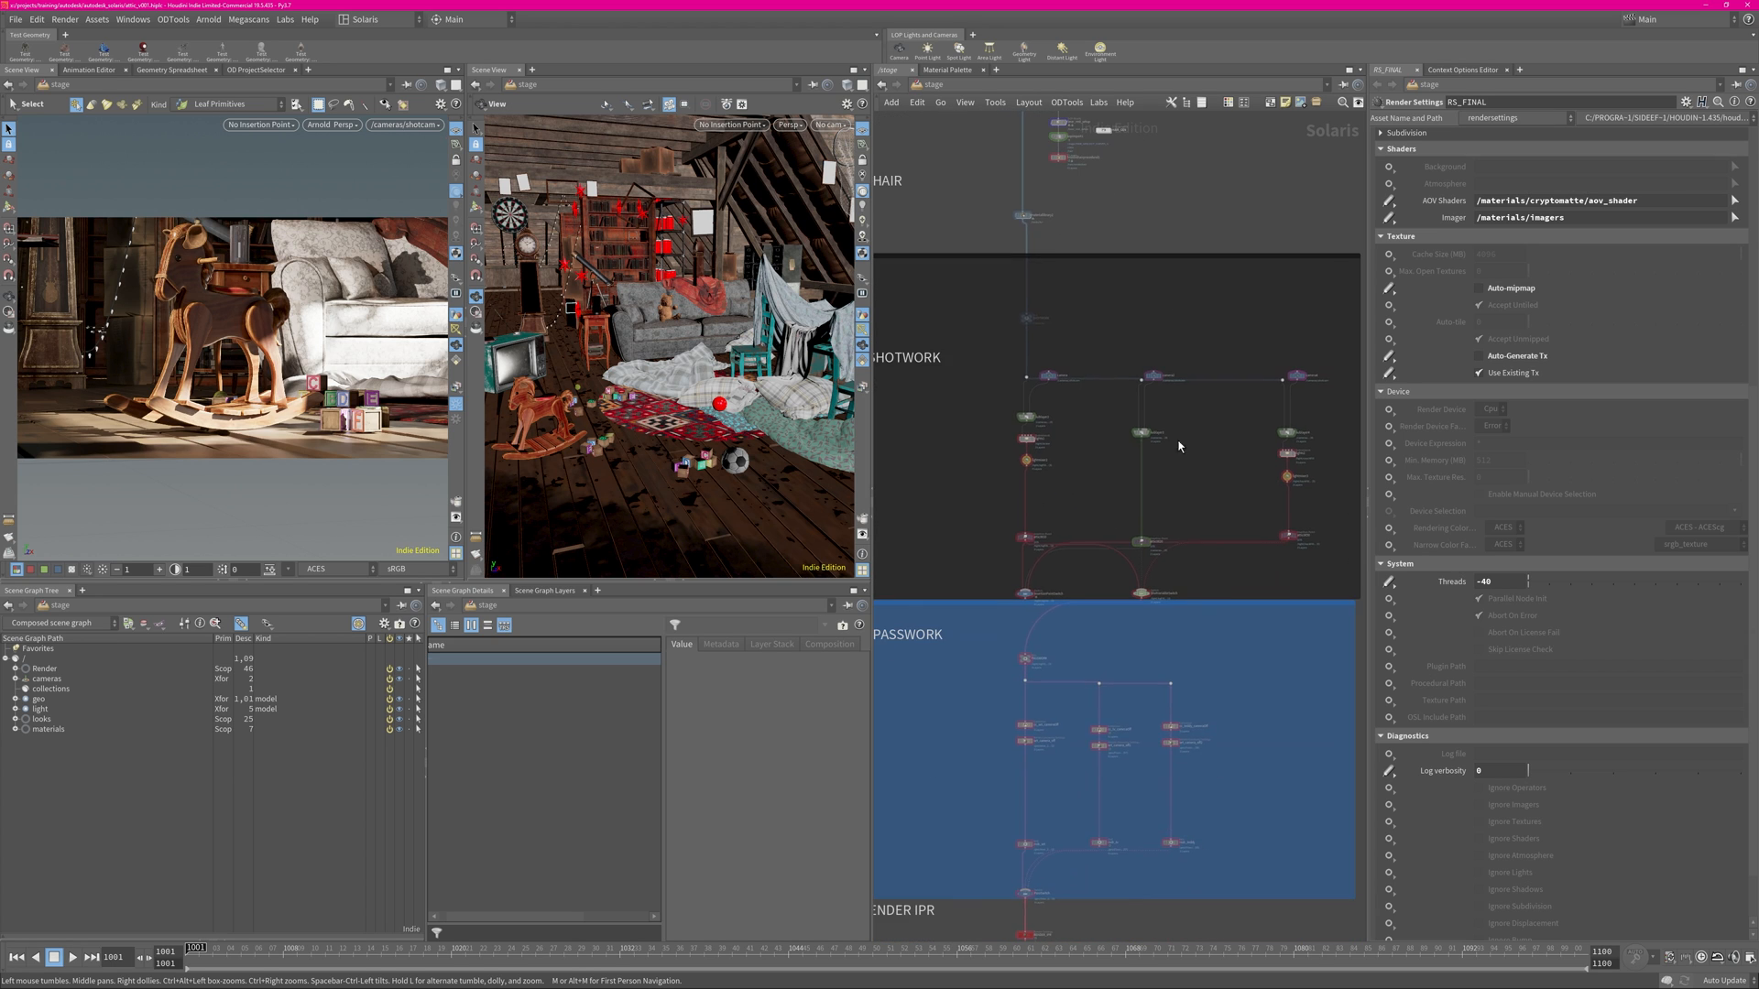
scroll(1193, 599, "down", 2)
middle_click_drag(1196, 645, 1206, 583)
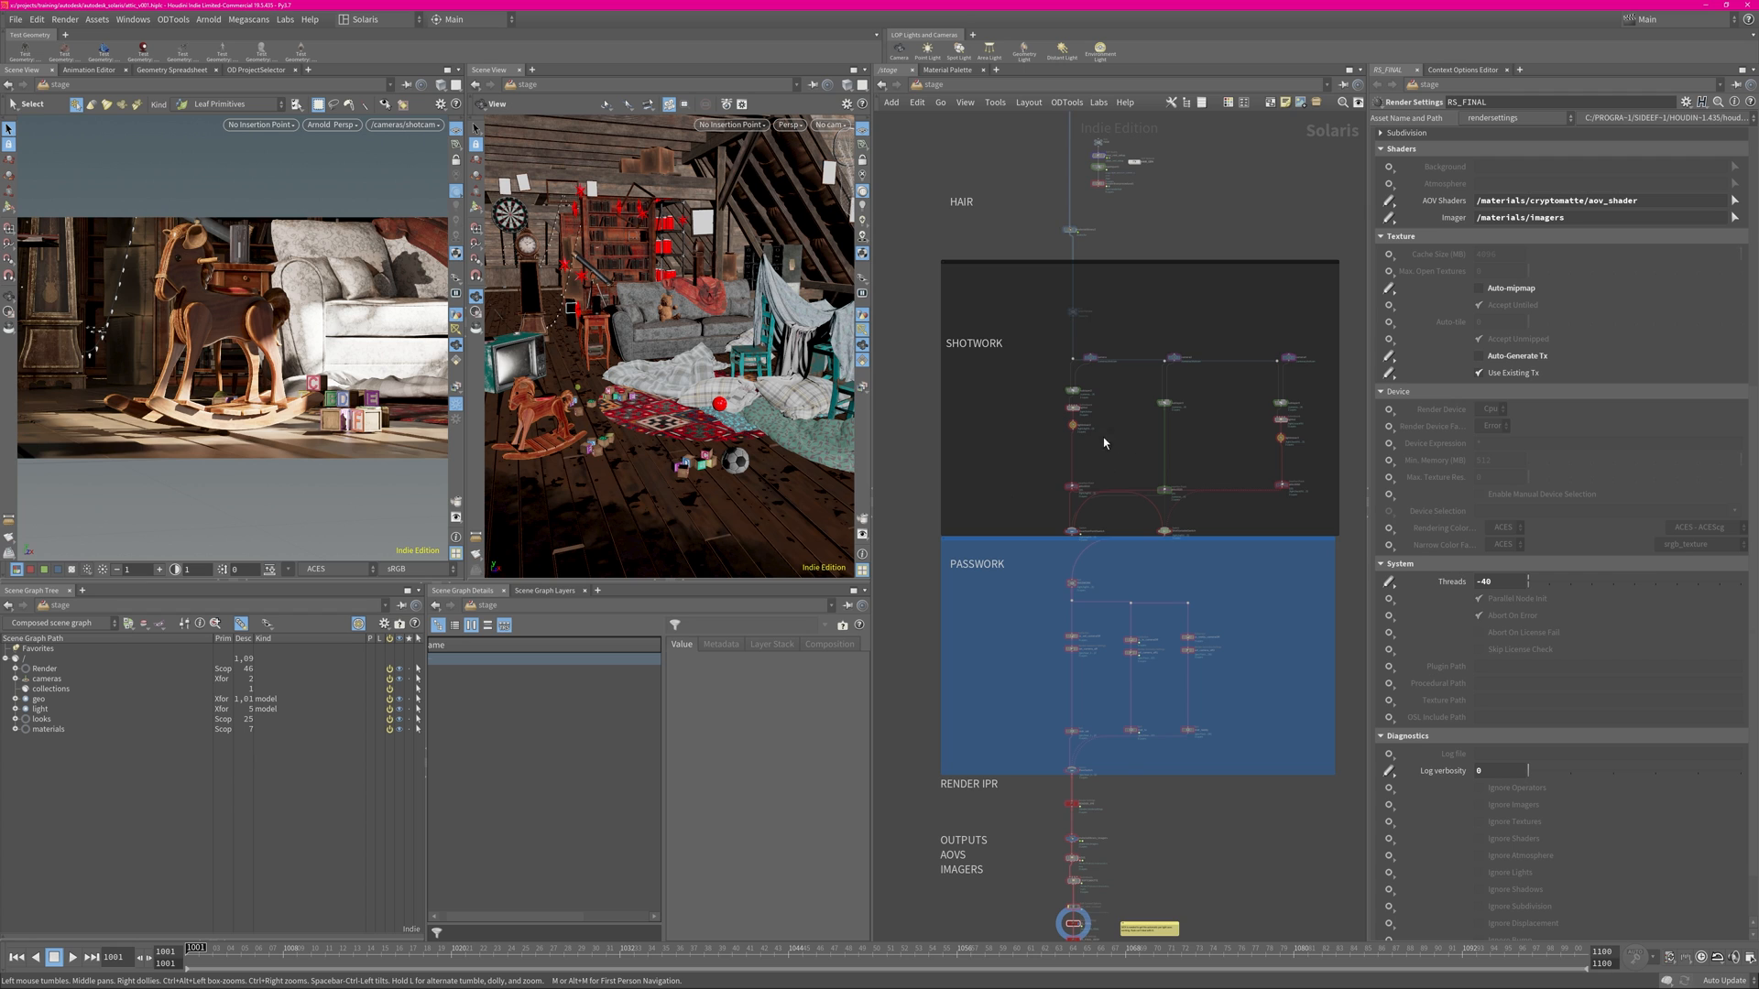
middle_click_drag(1117, 717, 1109, 472)
scroll(1087, 867, "up", 8)
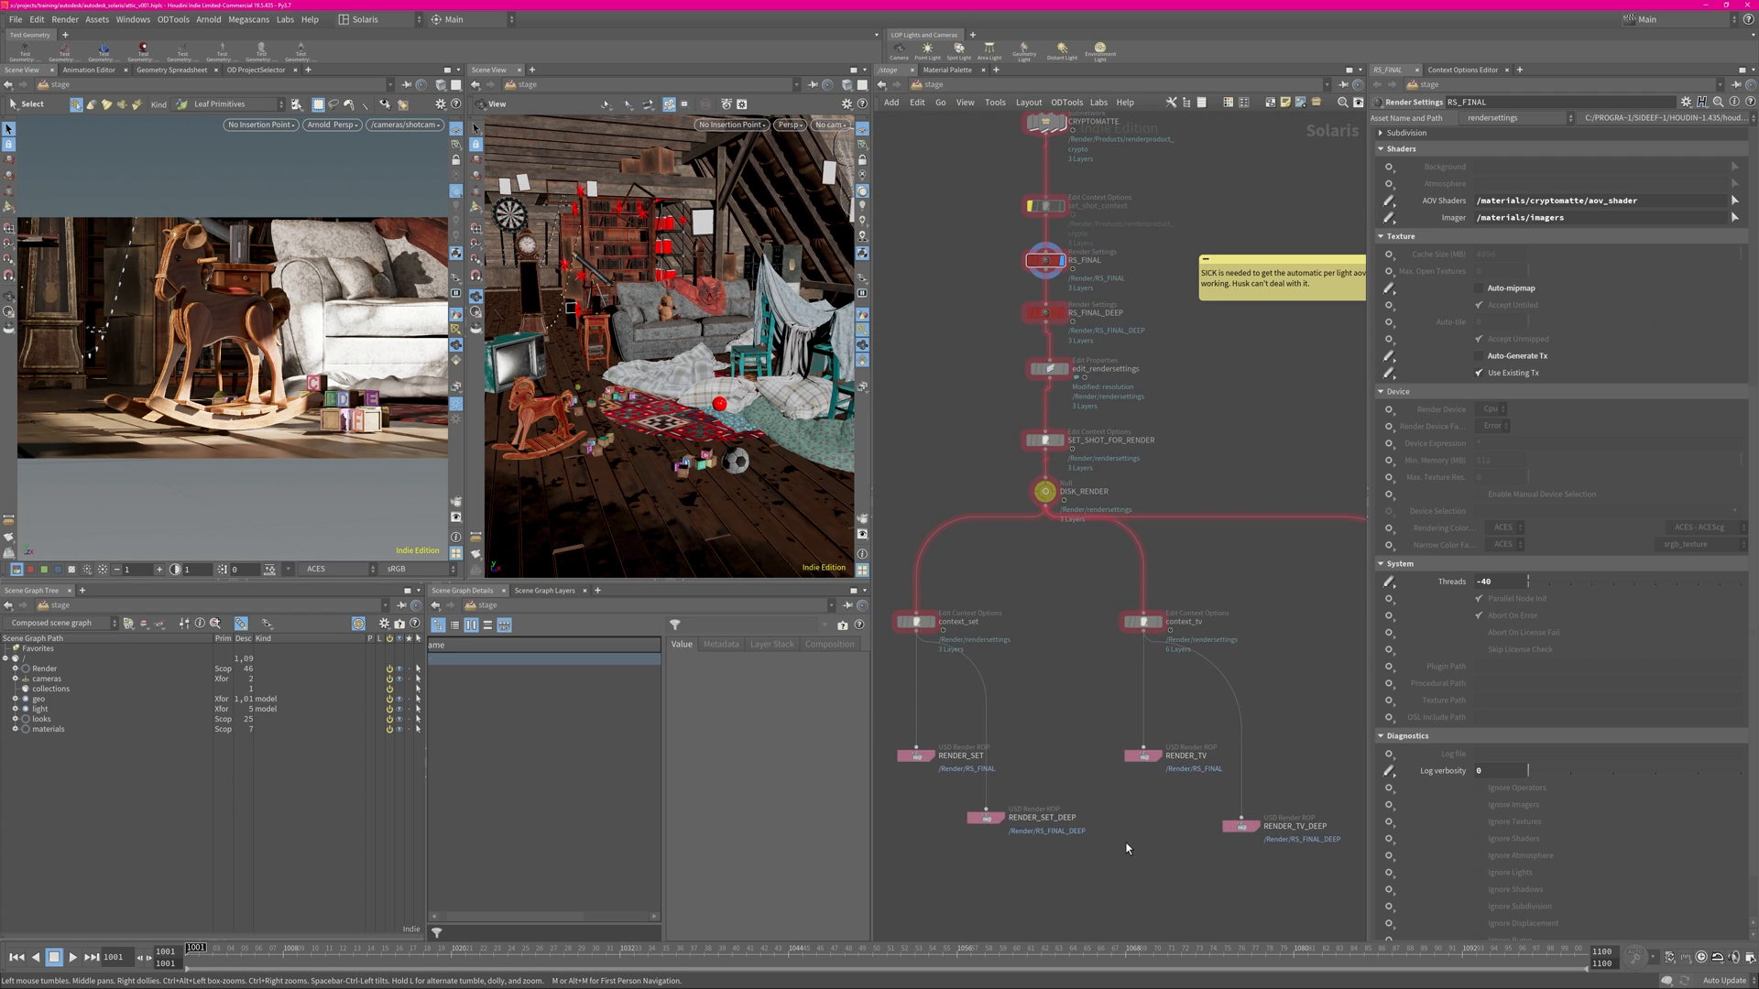
middle_click_drag(1126, 849, 1148, 801)
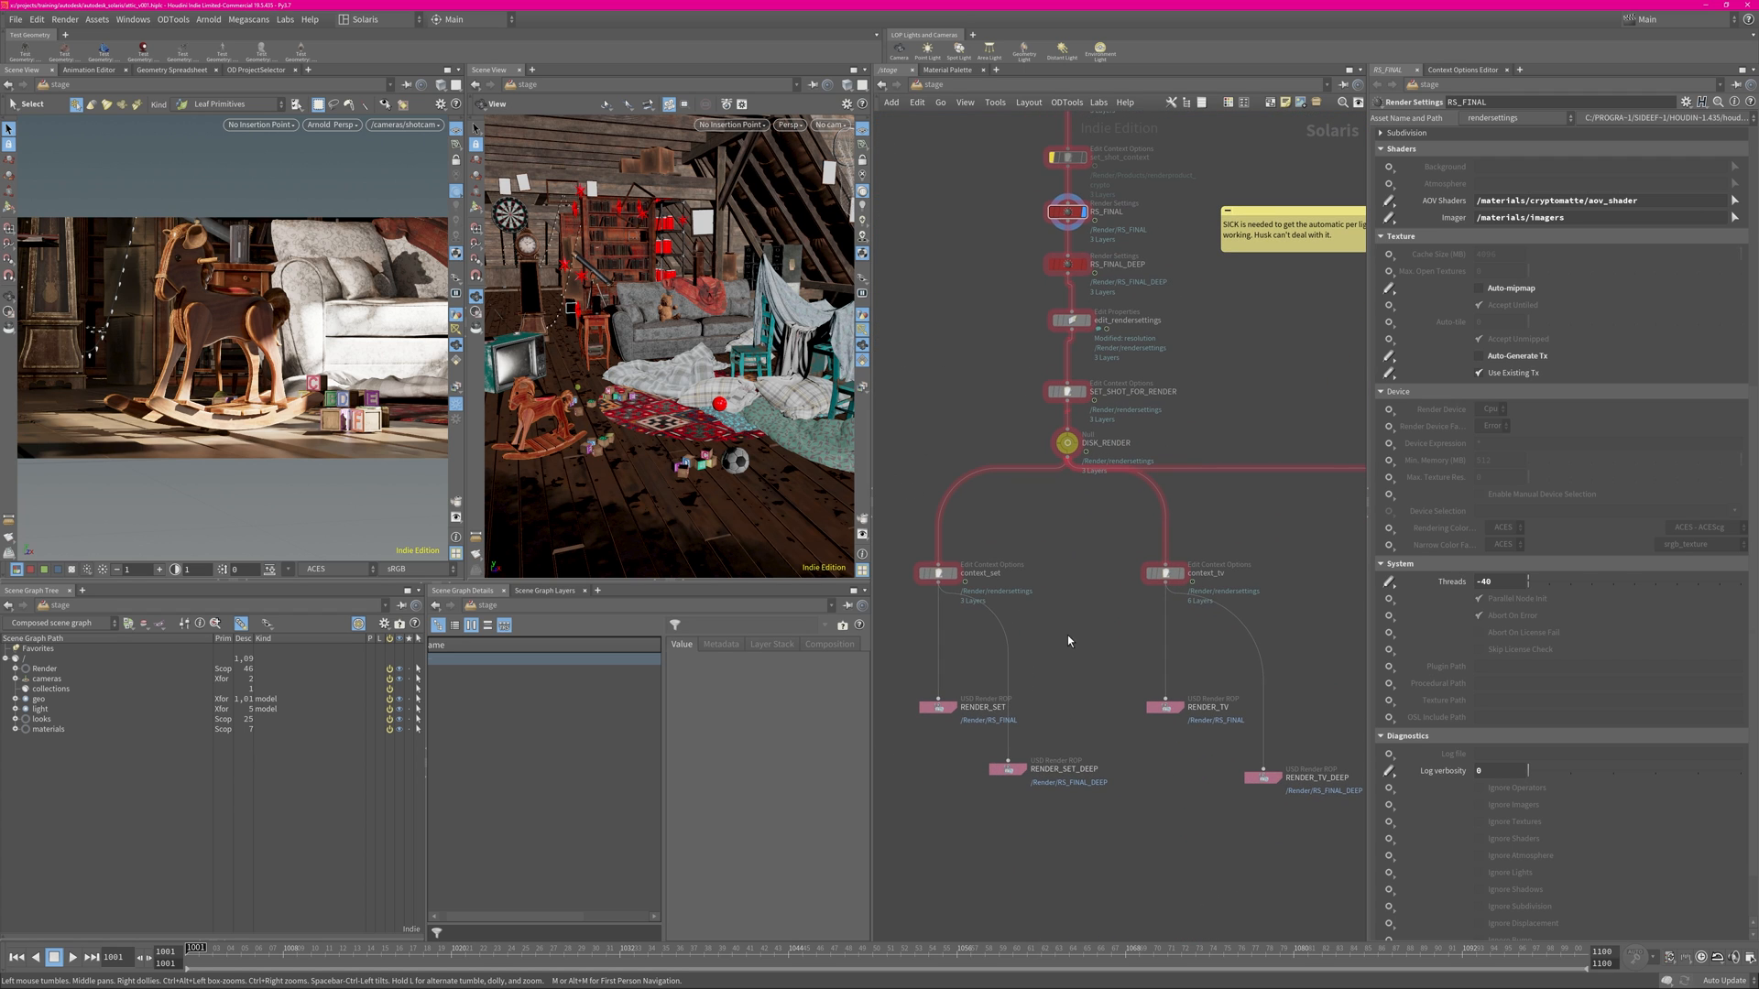
Select the AOVS node above CRYPTOMATTE to show its export settings.
middle_click_drag(980, 295, 989, 579)
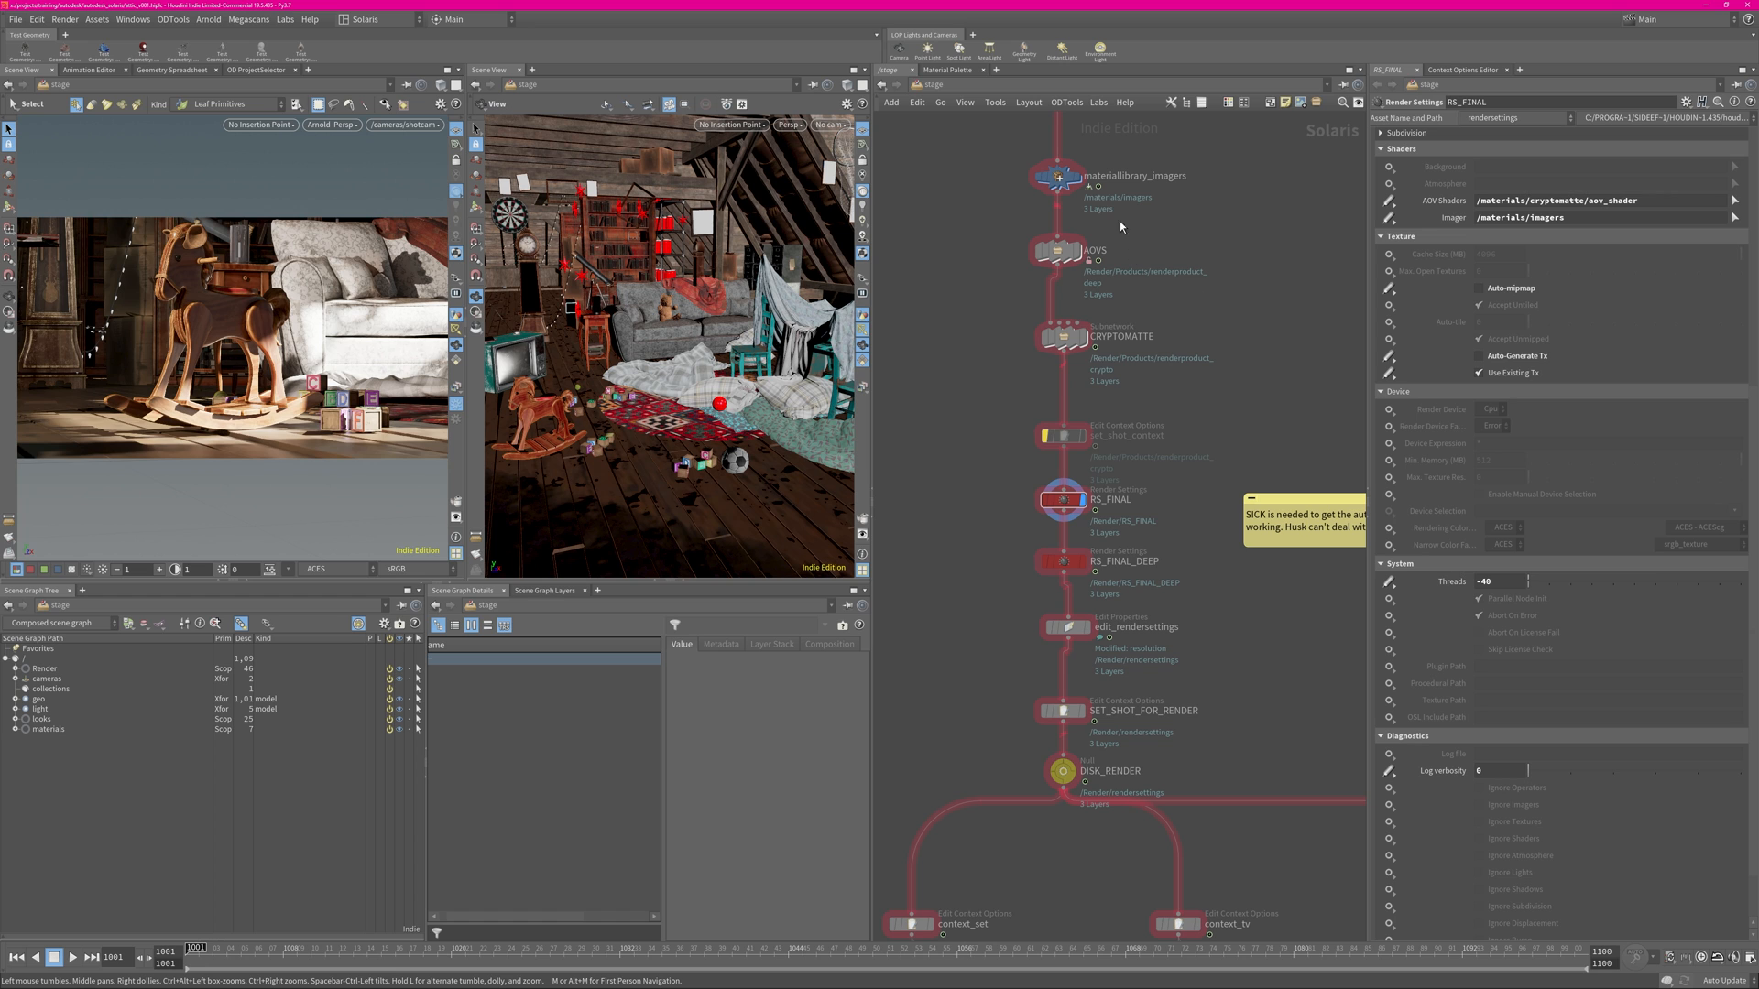
middle_click_drag(987, 274, 1061, 604)
left_click(1061, 604)
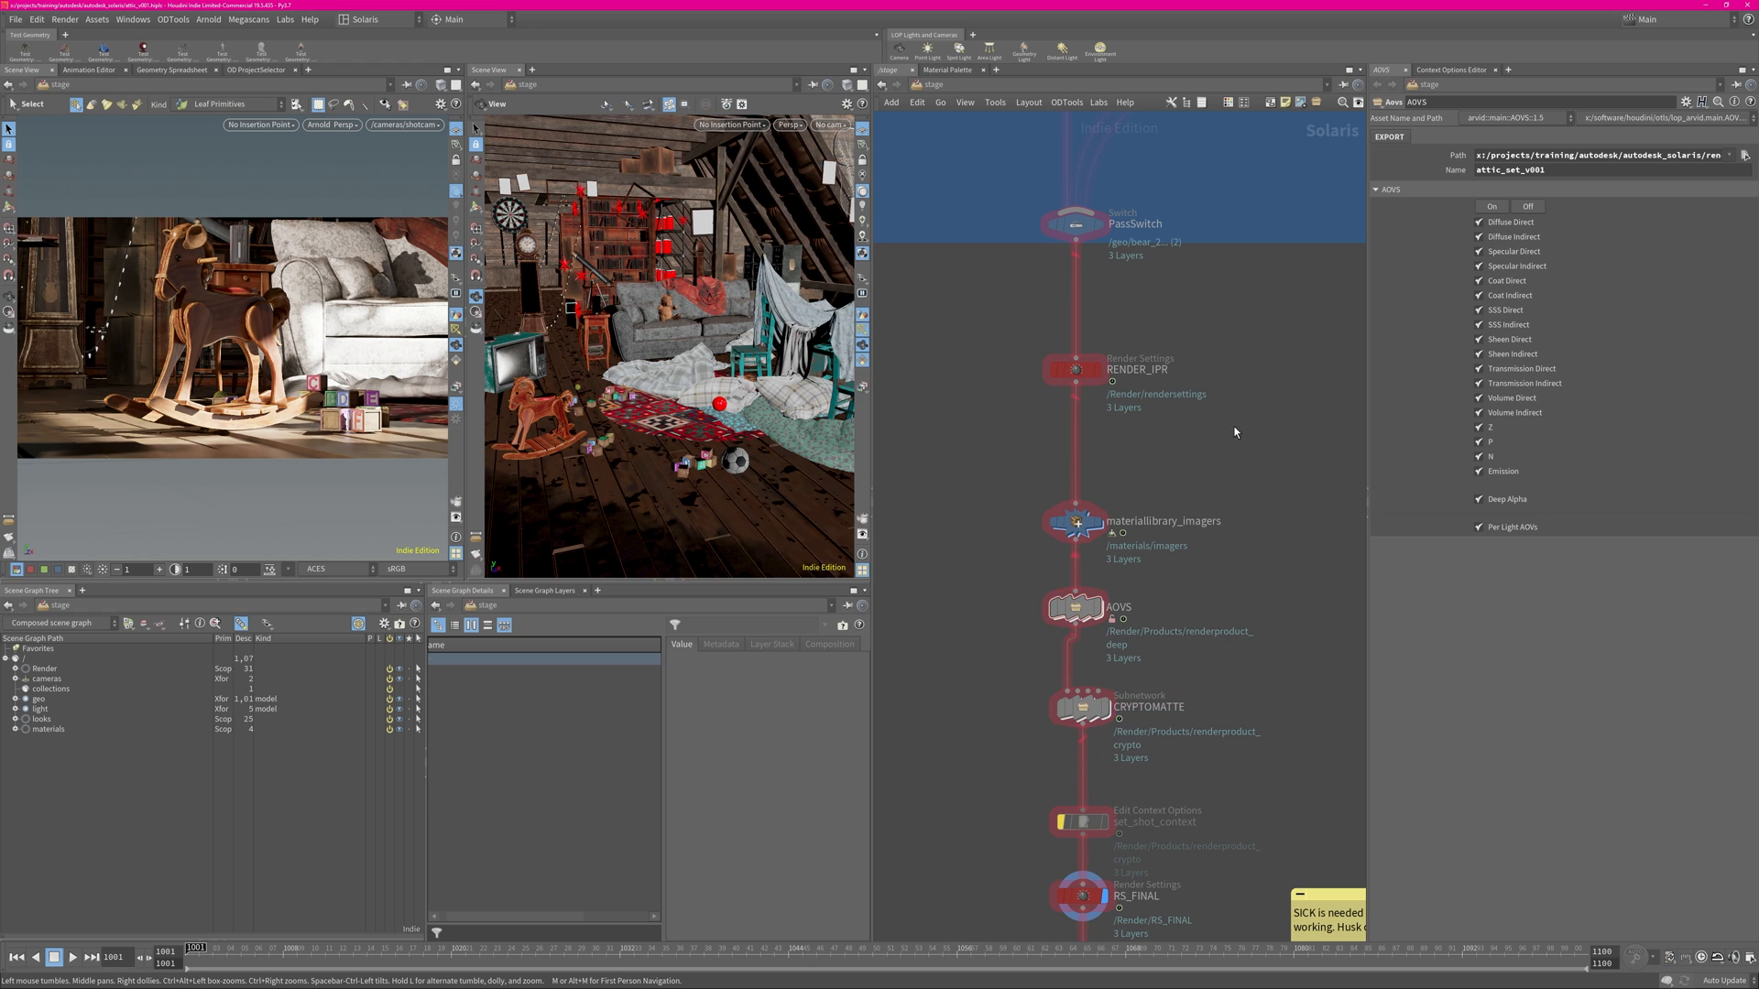
Select the ASSETS label together with the four asset nodes beside it in the Attic network.
key("h")
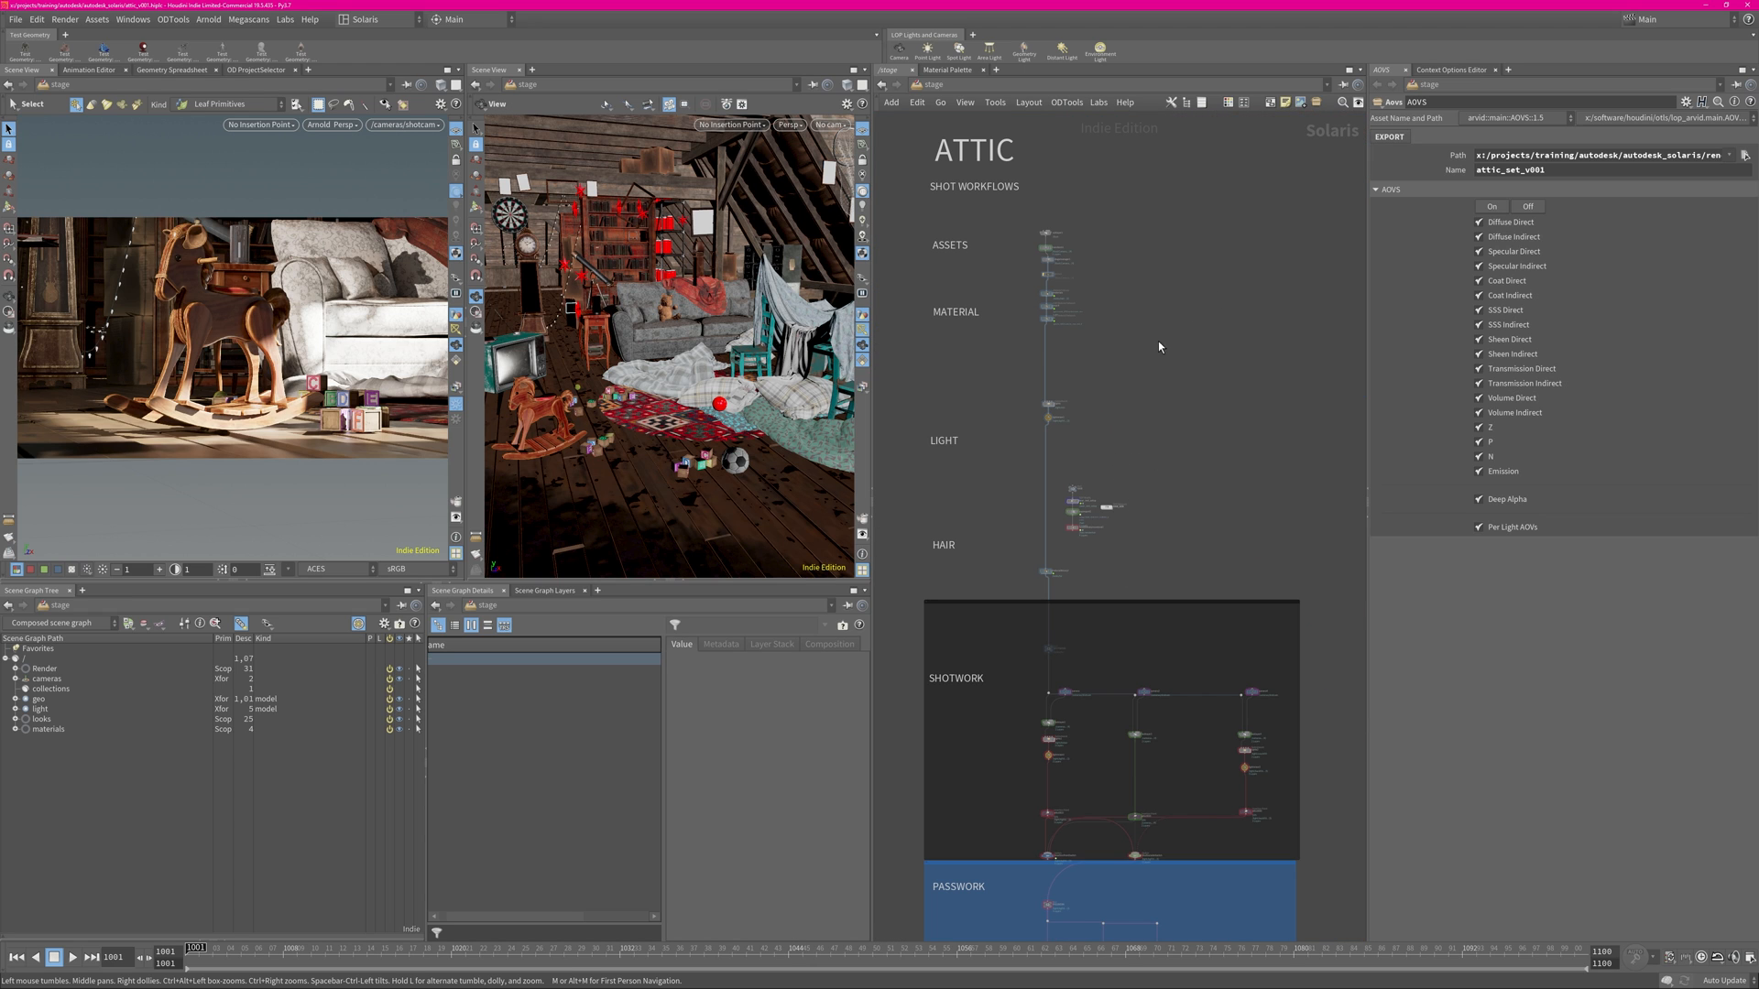
scroll(1132, 368, "up", 6)
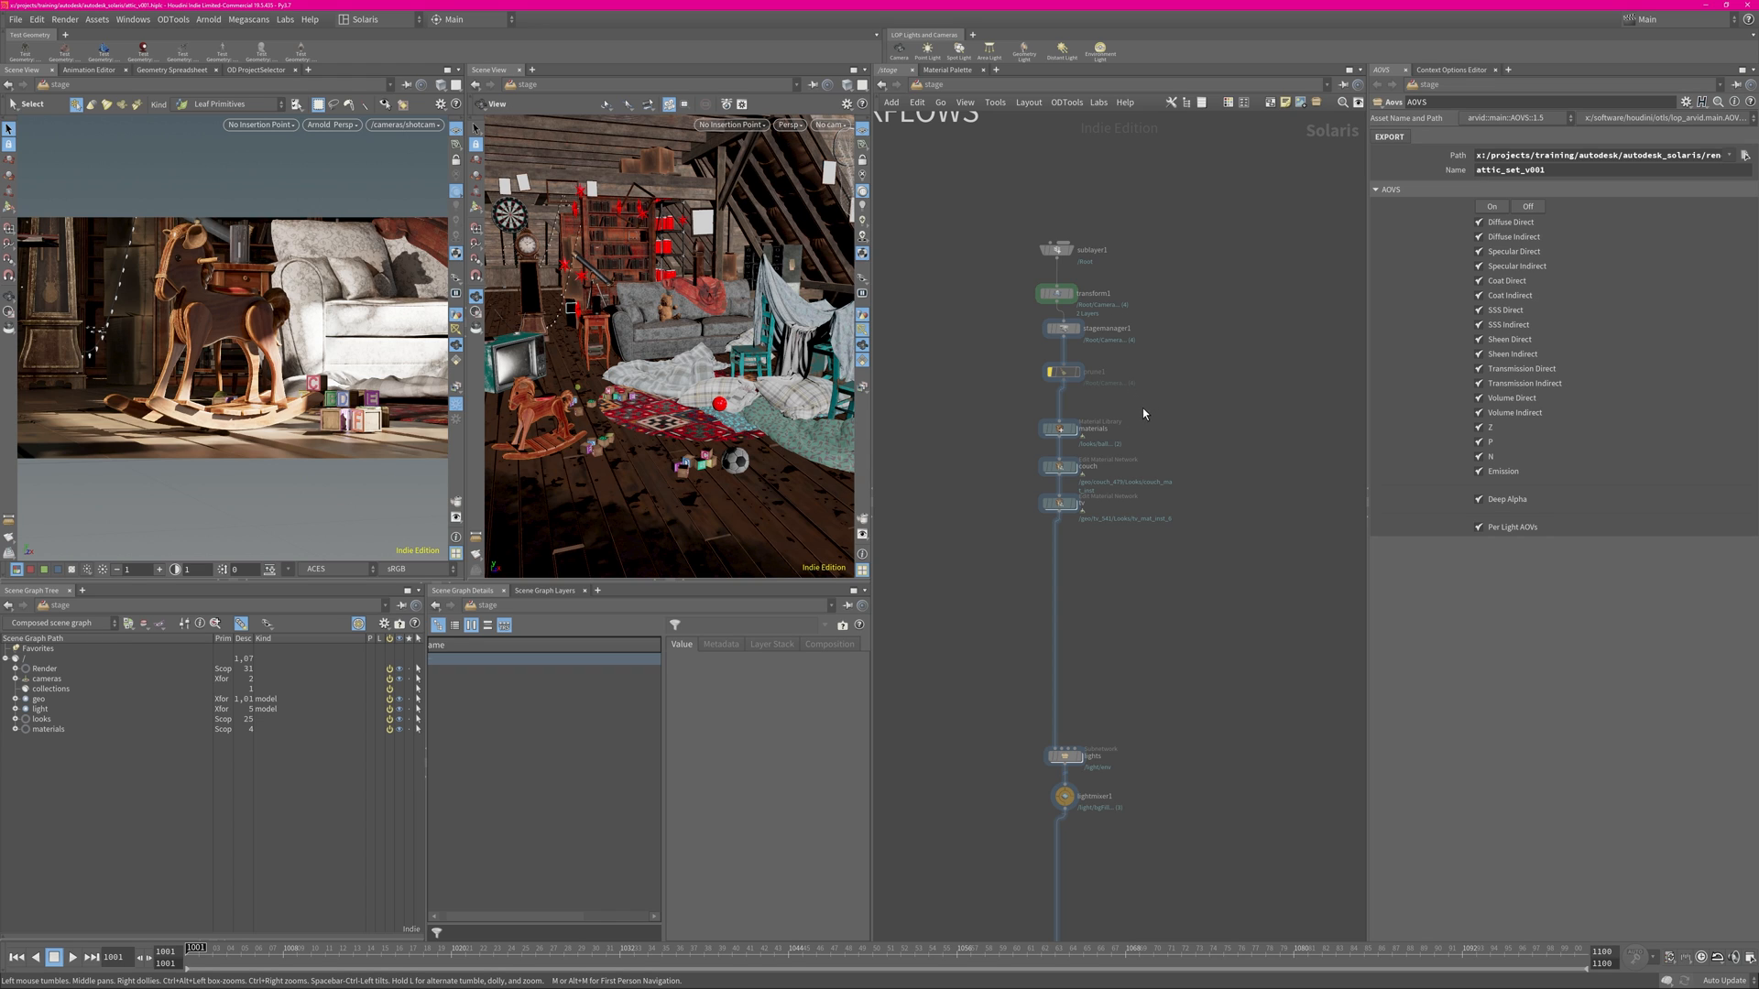
middle_click_drag(1141, 409, 1159, 353)
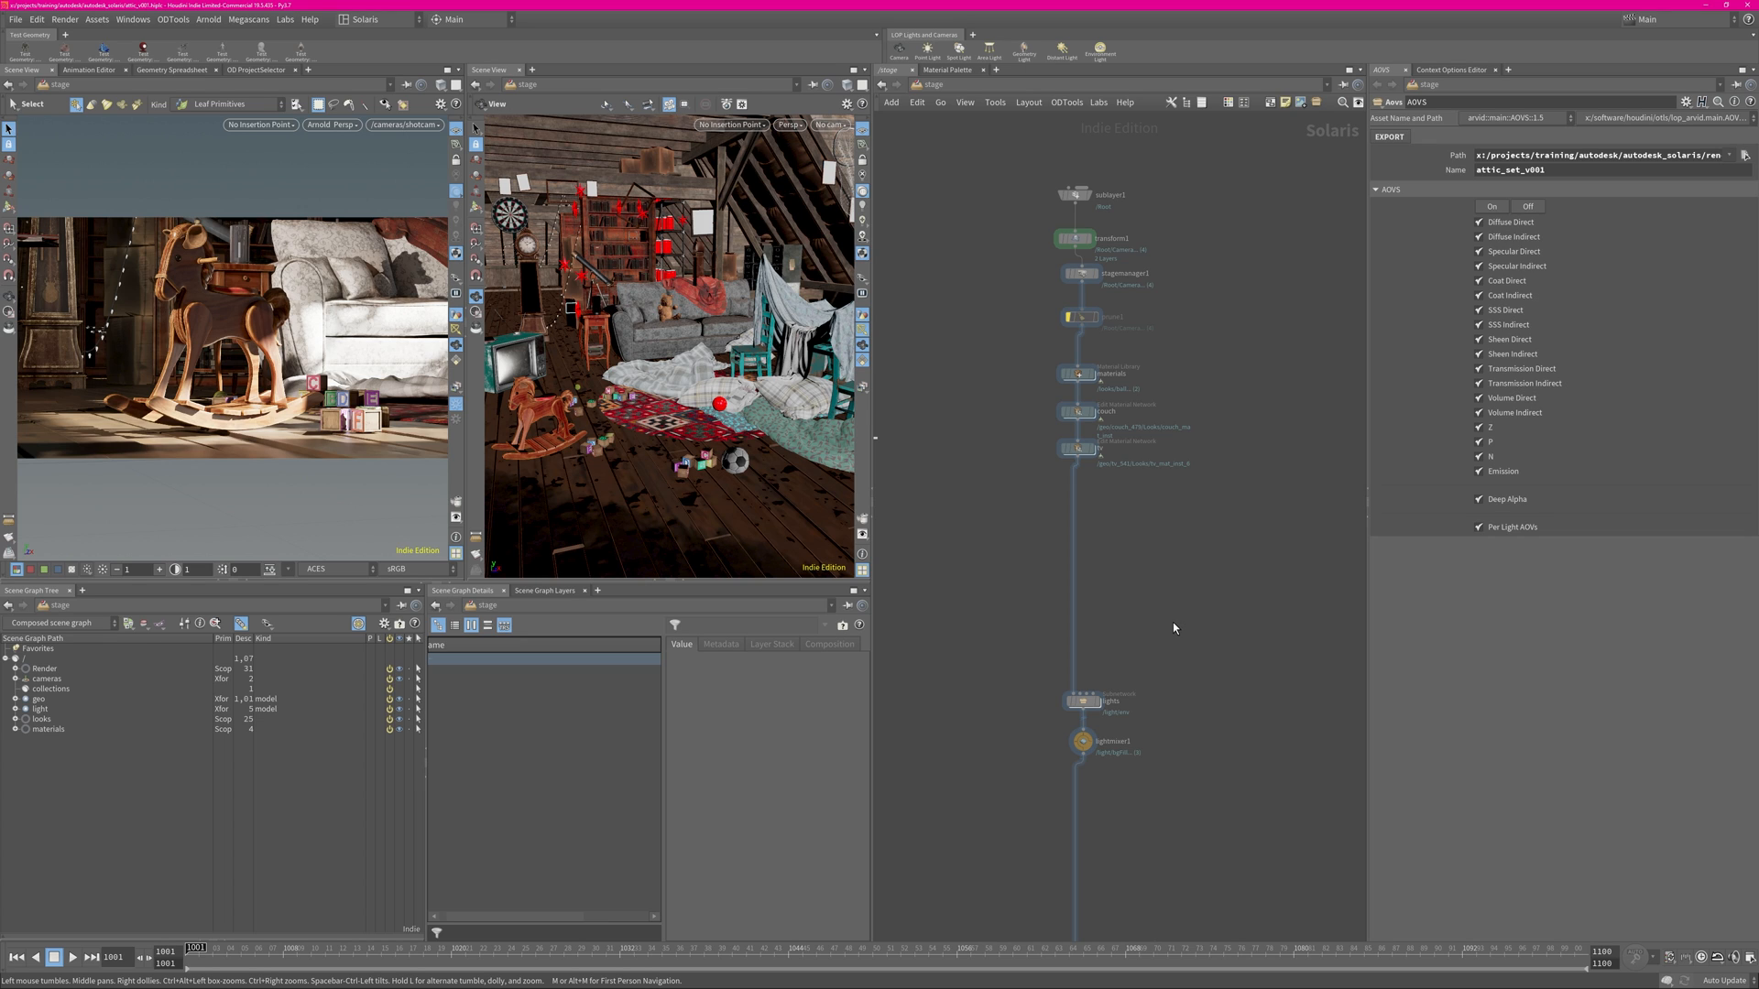
scroll(1206, 547, "down", 4)
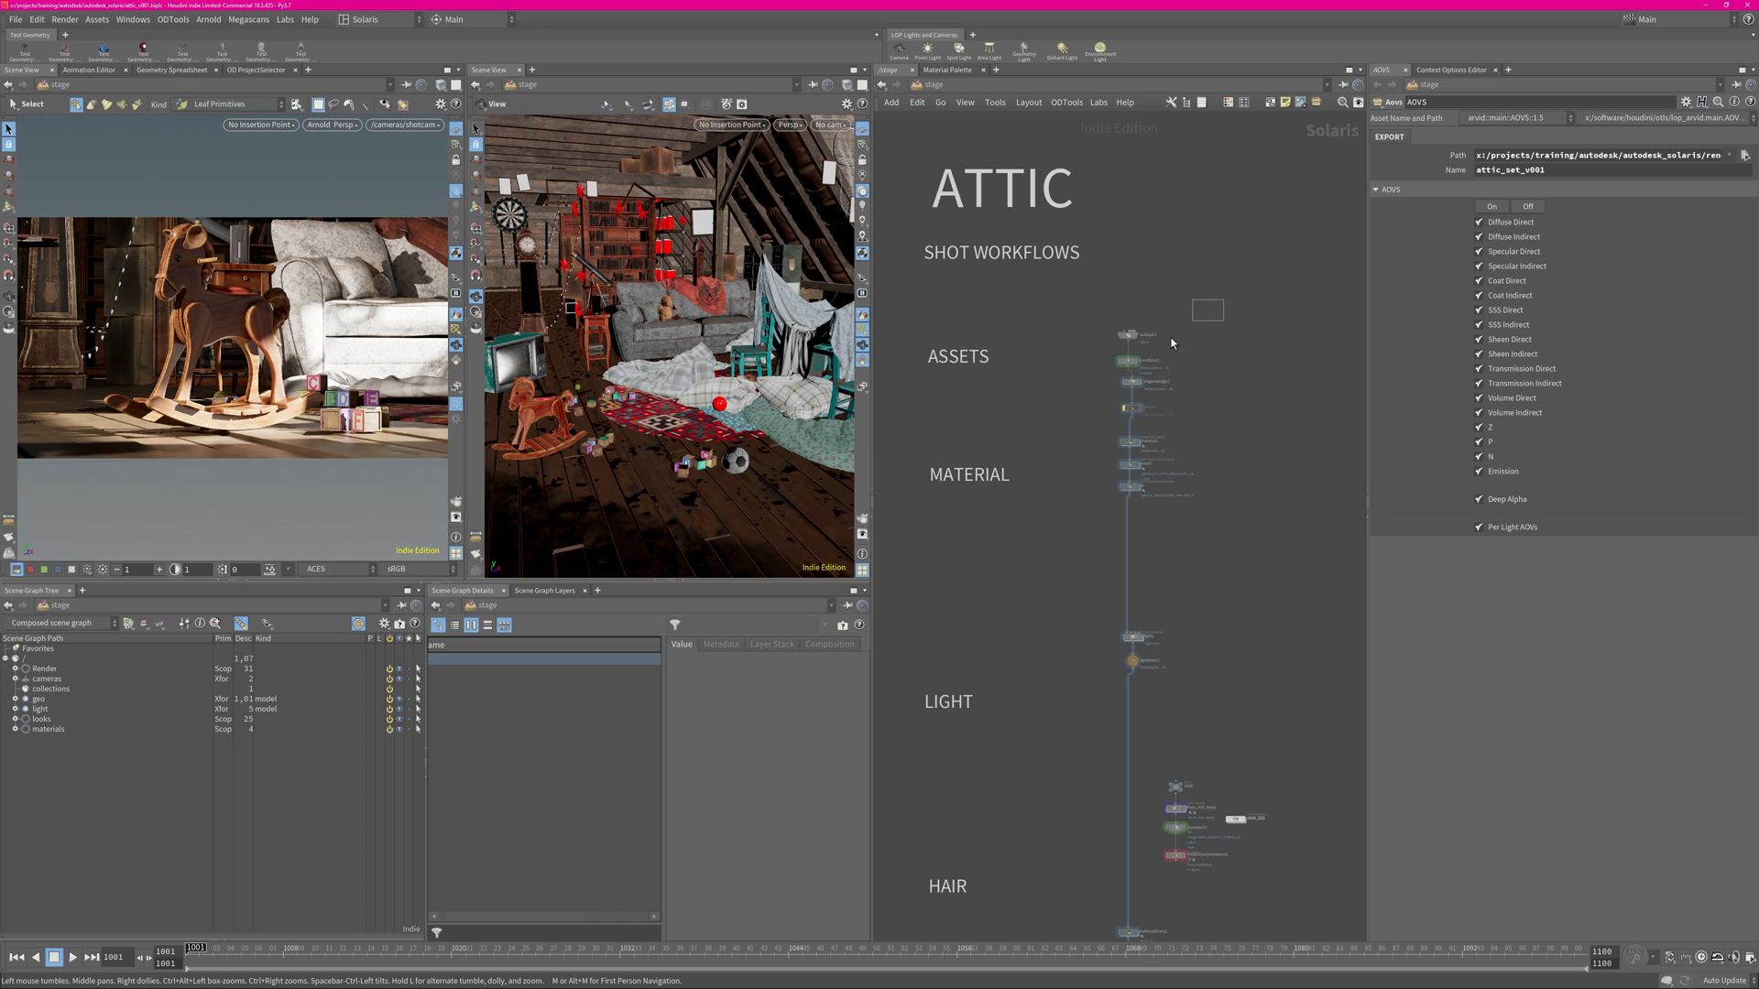
left_click_drag(1223, 299, 1044, 436)
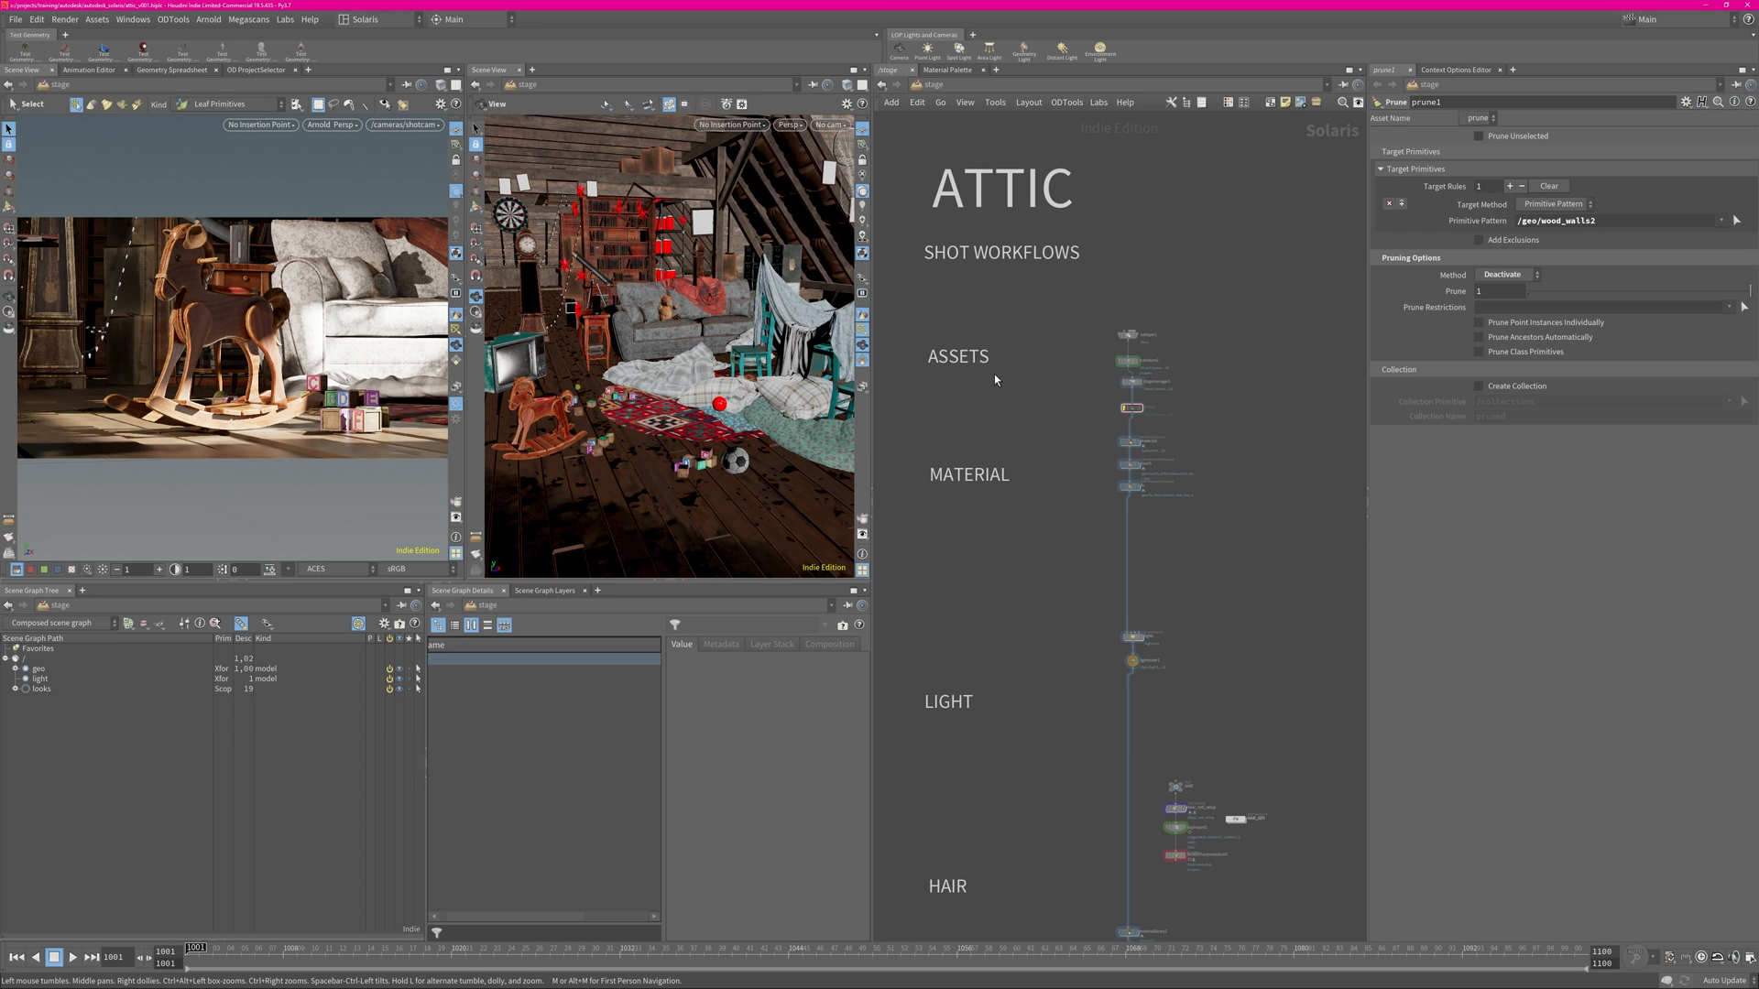
left_click_drag(896, 292, 1233, 425)
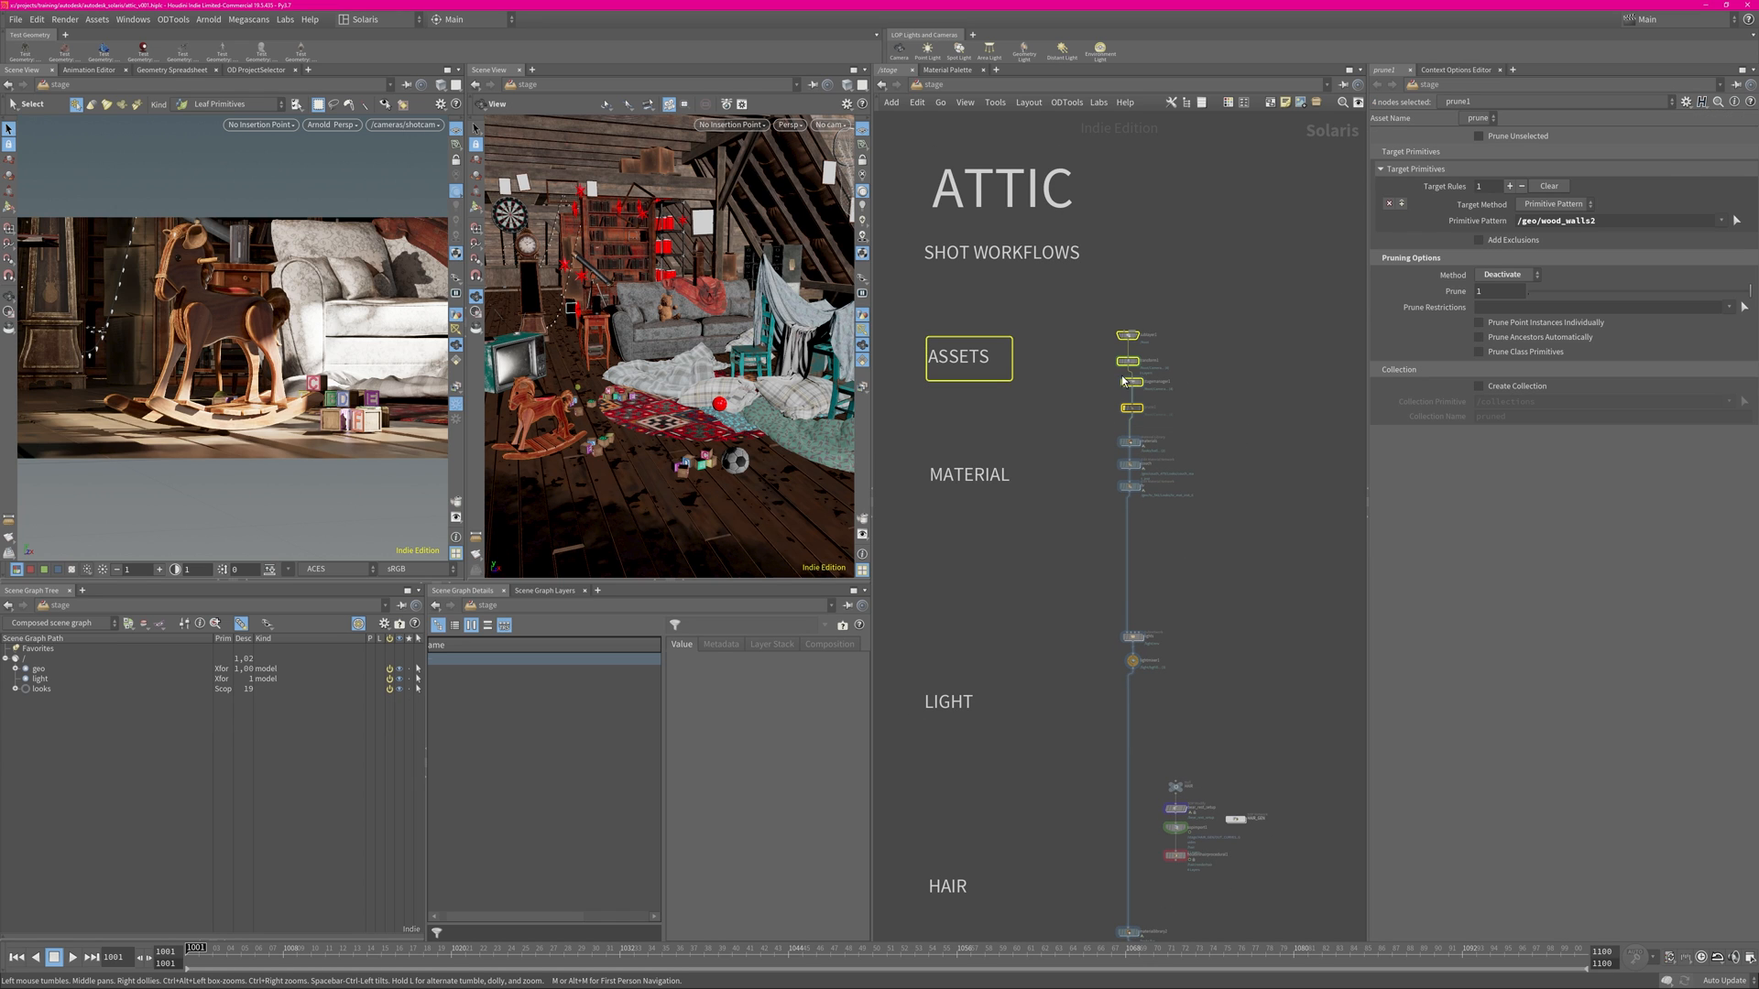
Survey the network from the Light section down to Render, marking out the Shotwork and Passwork areas.
scroll(1212, 703, "down", 5)
middle_click_drag(1212, 935, 1166, 401)
middle_click_drag(1173, 887, 1157, 399)
middle_click_drag(1059, 317, 1104, 595)
scroll(1104, 595, "down", 4)
scroll(1104, 596, "down", 1)
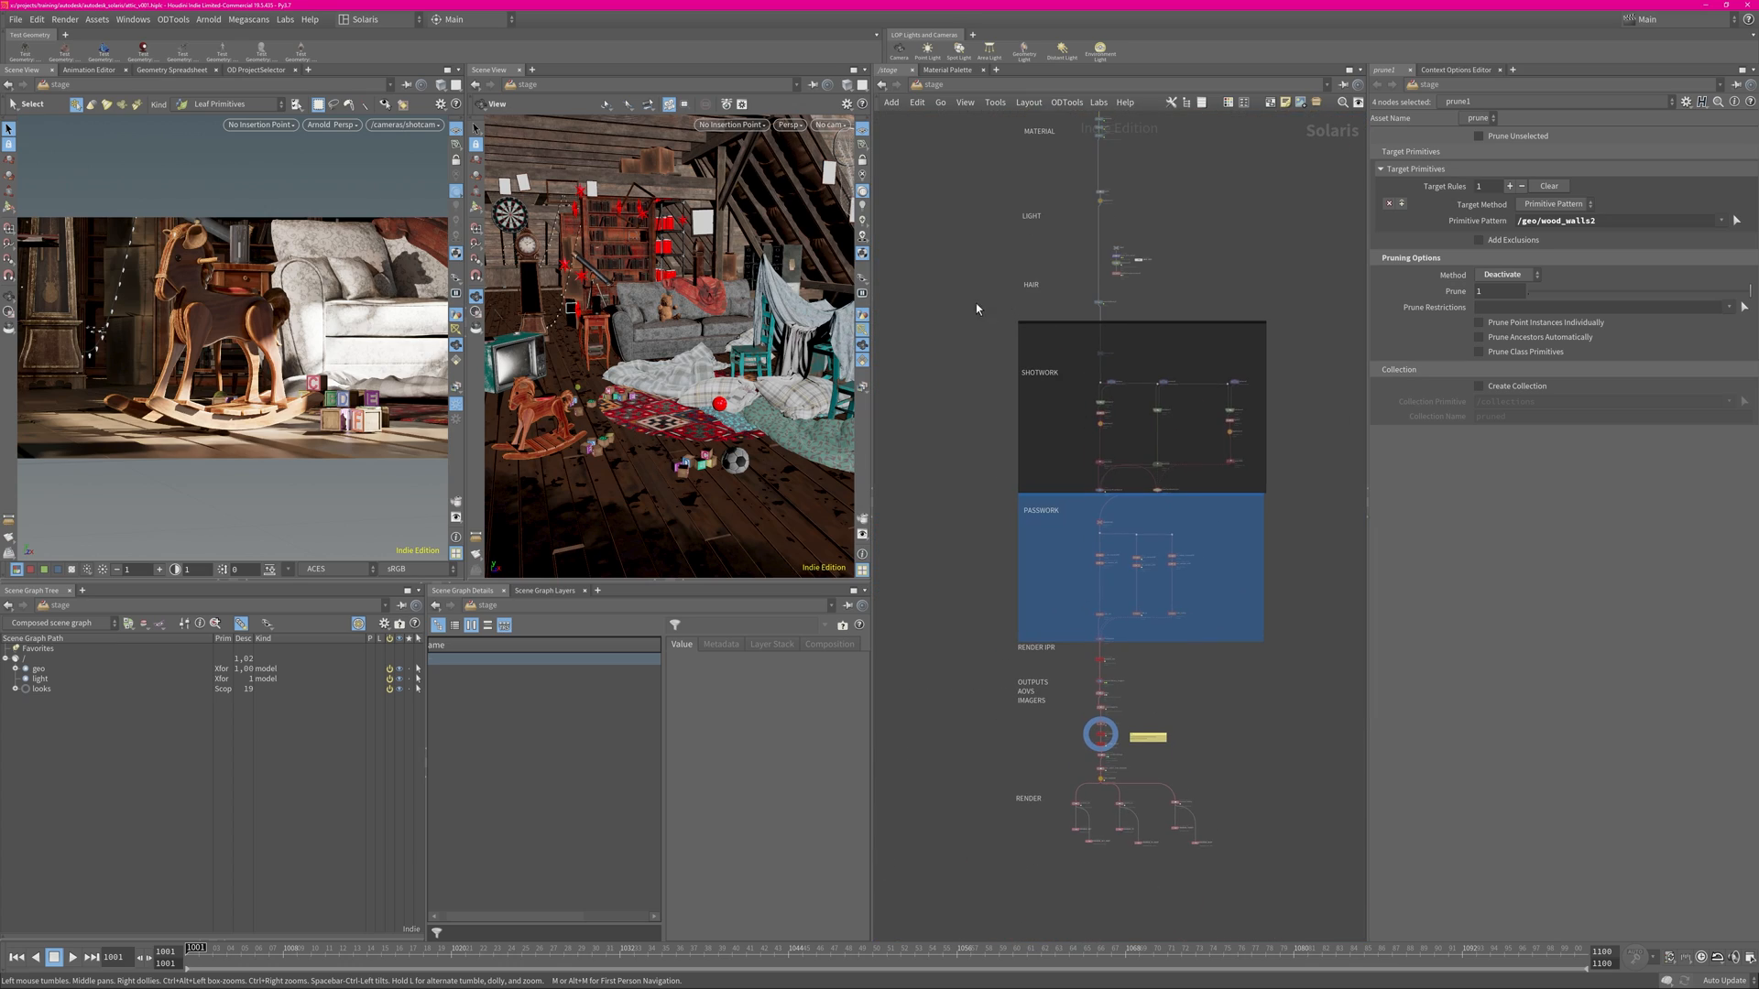
left_click_drag(965, 305, 1277, 709)
left_click(1277, 640)
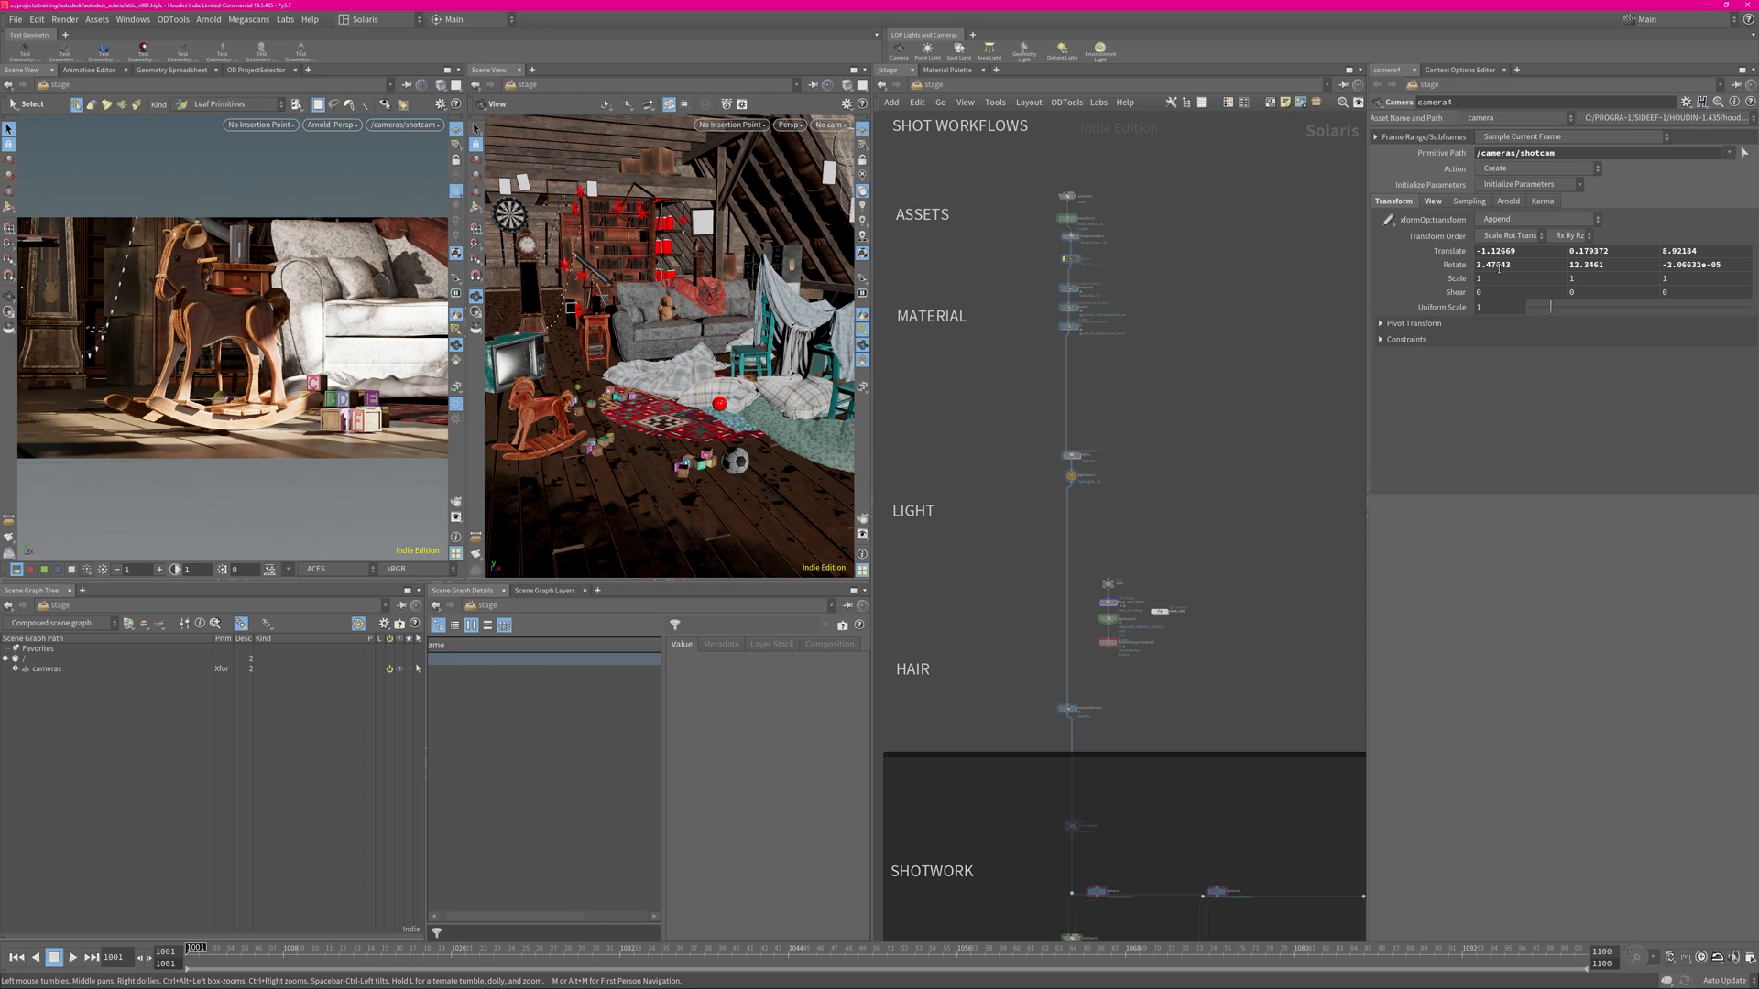
Maximize the network editor pane and review the Attic sections from Assets to Passwork.
scroll(1221, 322, "up", 10)
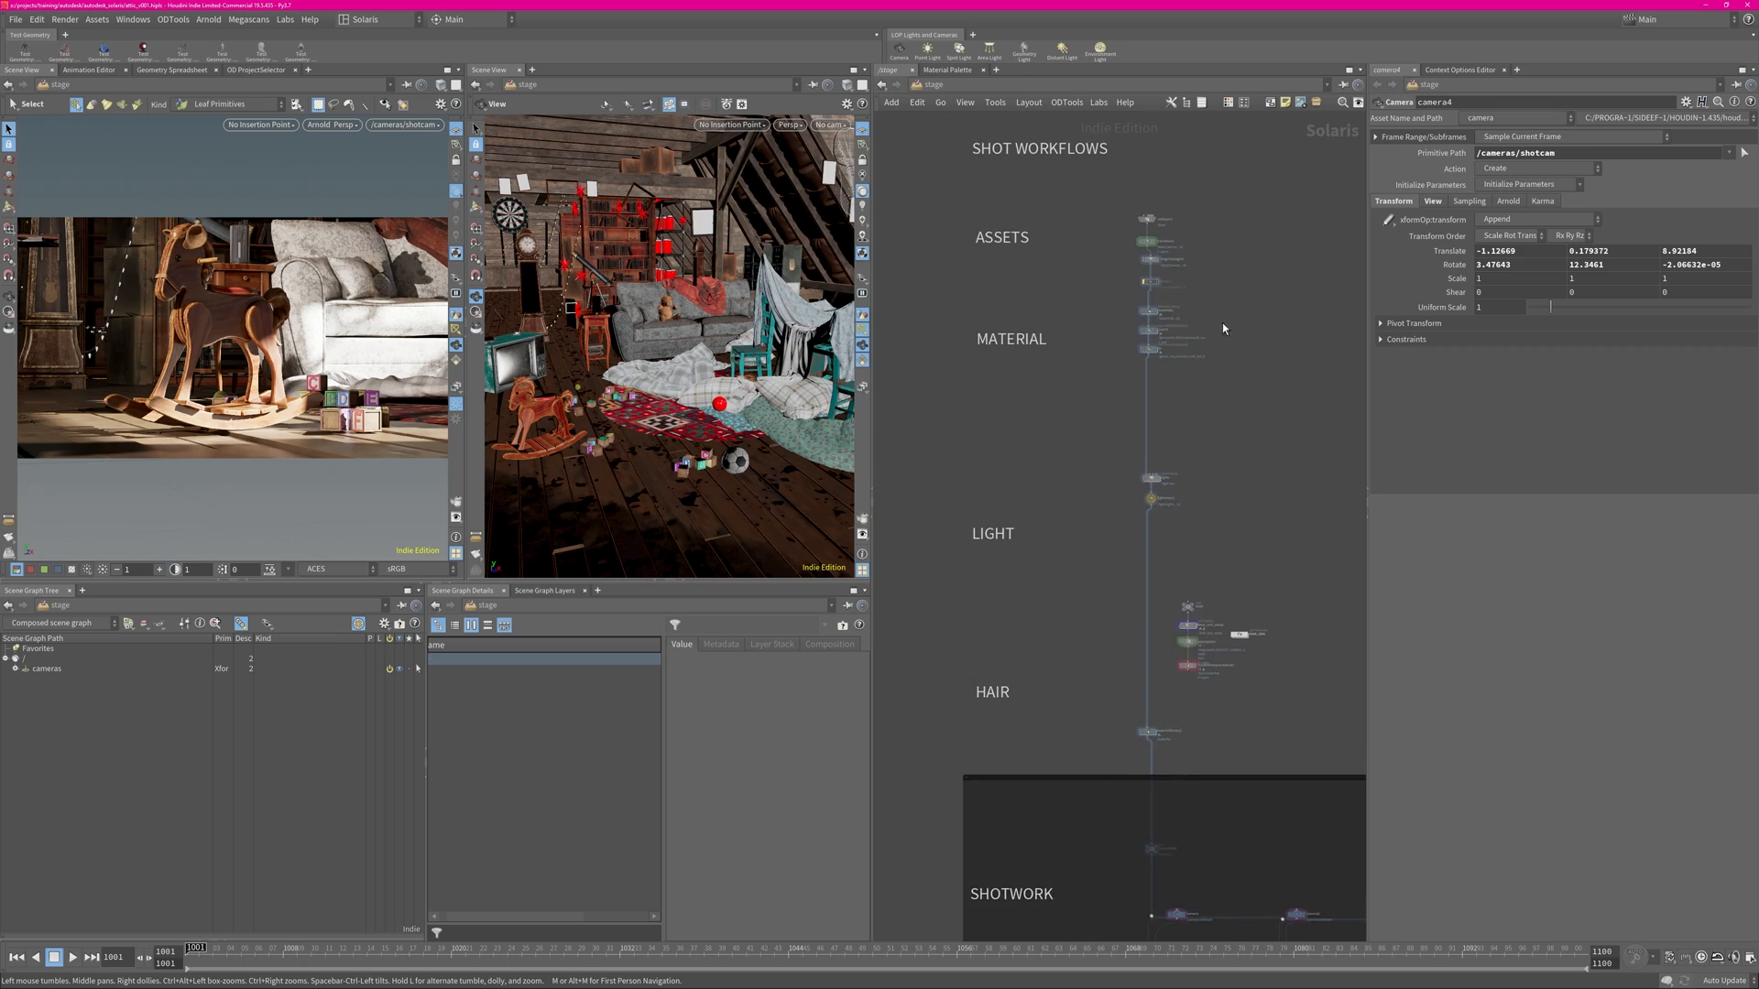
scroll(1223, 287, "down", 10)
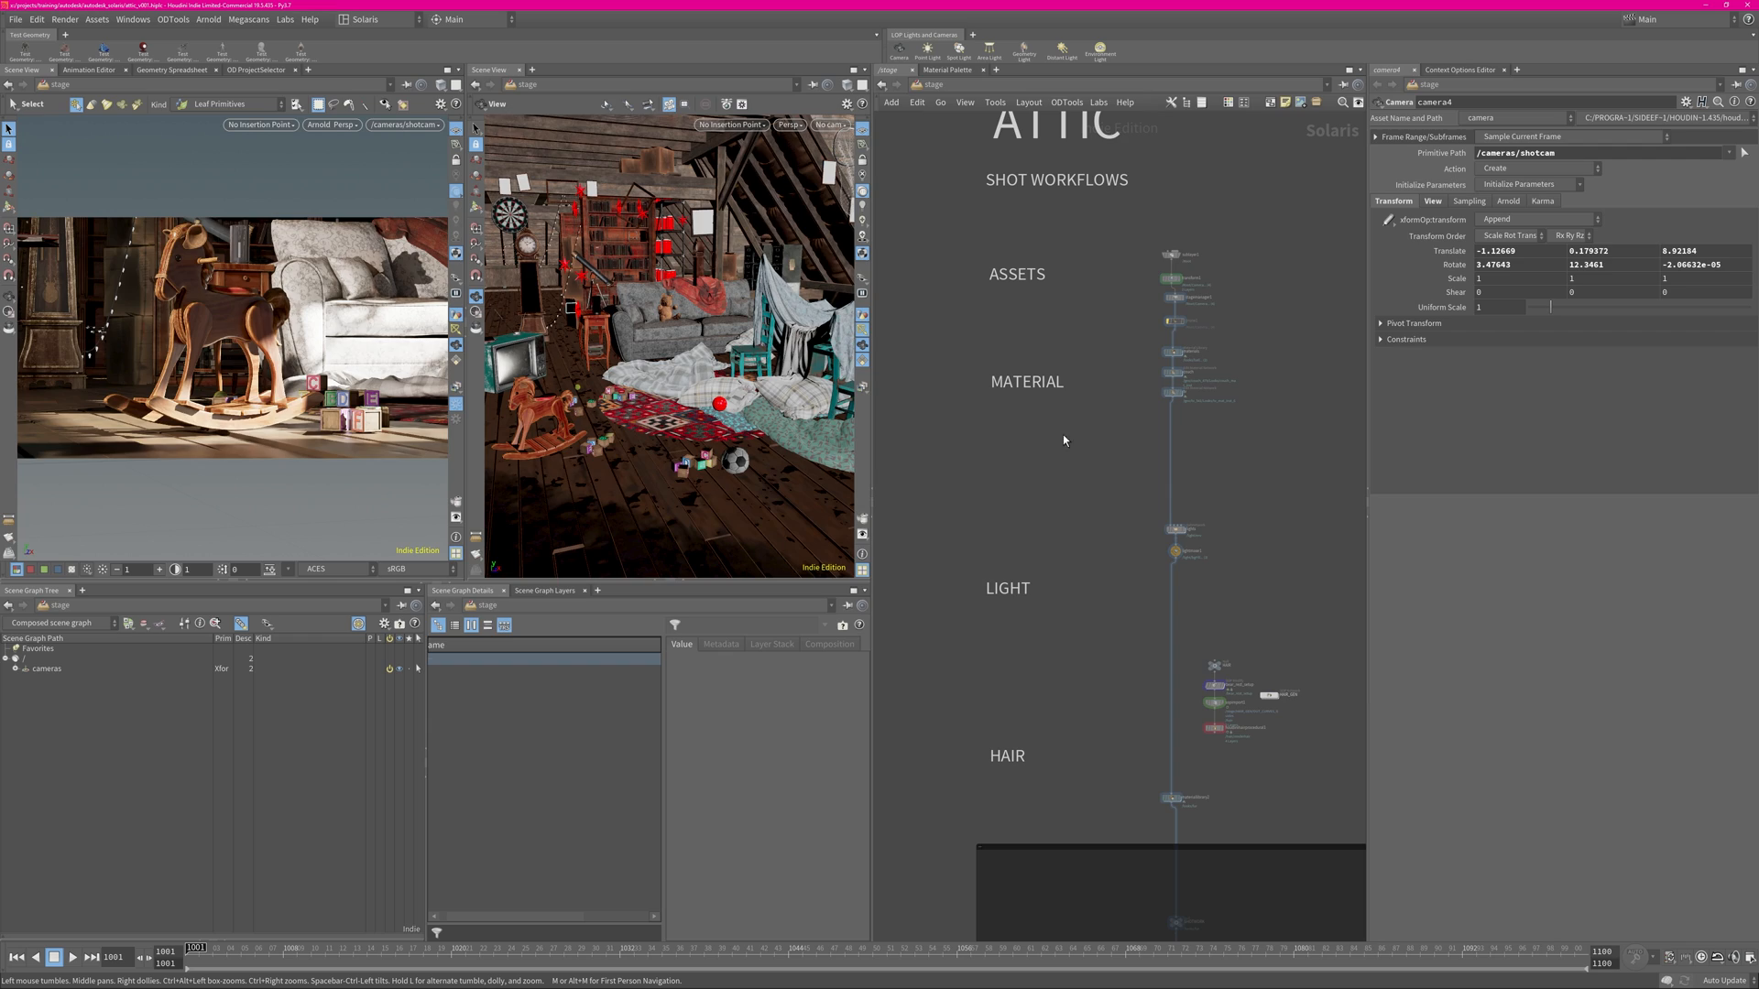
key("ctrl+b")
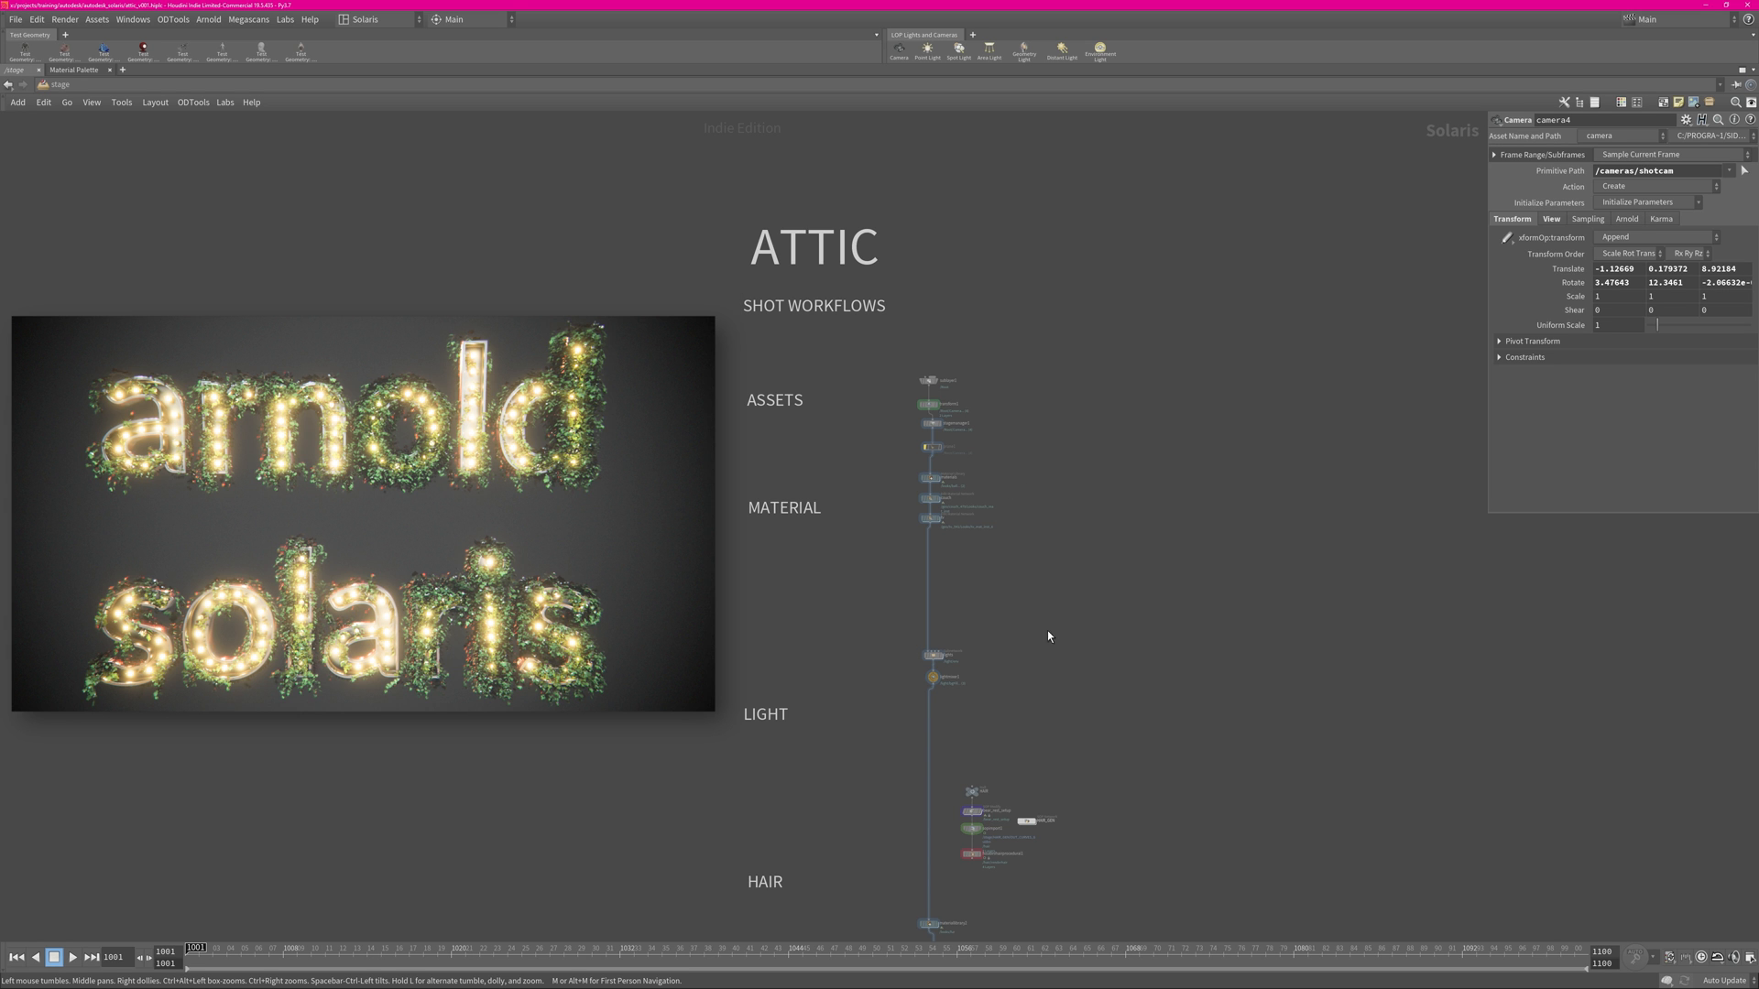
middle_click_drag(1047, 630, 1056, 254)
middle_click_drag(1063, 577, 1027, 221)
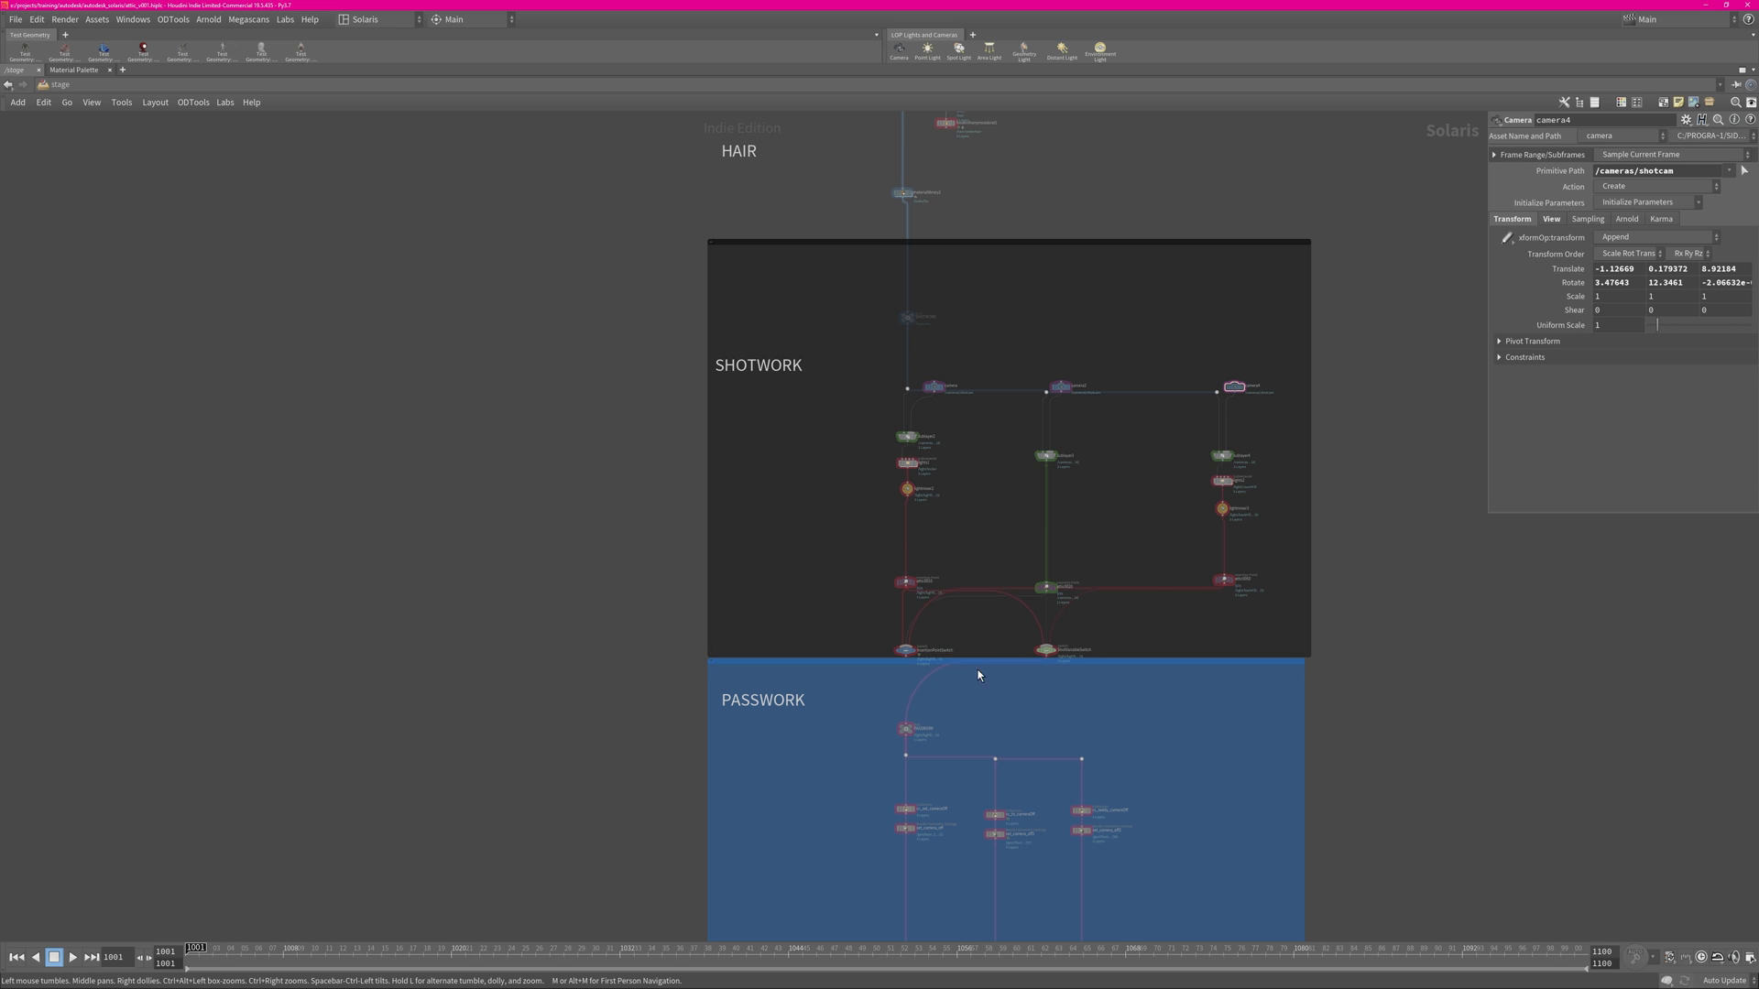
middle_click_drag(992, 303, 983, 806)
middle_click_drag(1002, 385, 1041, 352)
scroll(807, 462, "up", 3)
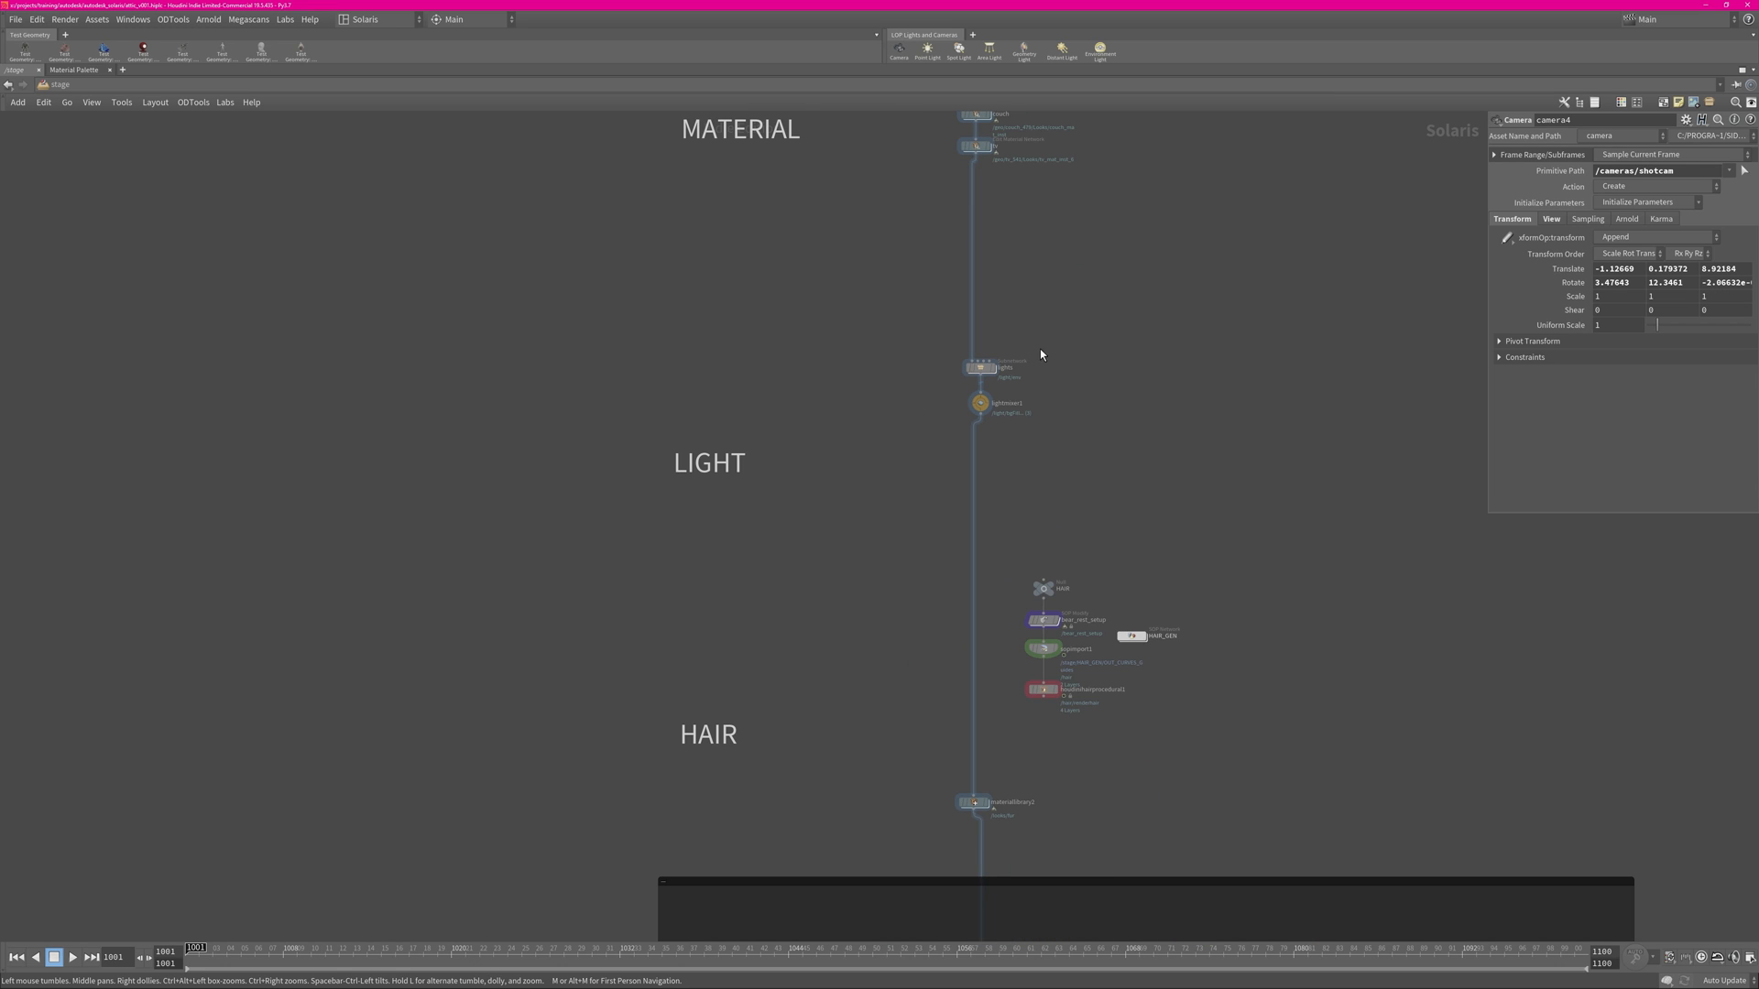
Move the three camera nodes in the Shotwork section down, just below the branch line that feeds the shots.
middle_click_drag(1121, 916, 1009, 308)
scroll(1009, 491, "up", 1)
middle_click_drag(1072, 560, 899, 316)
right_click_drag(893, 311, 873, 300)
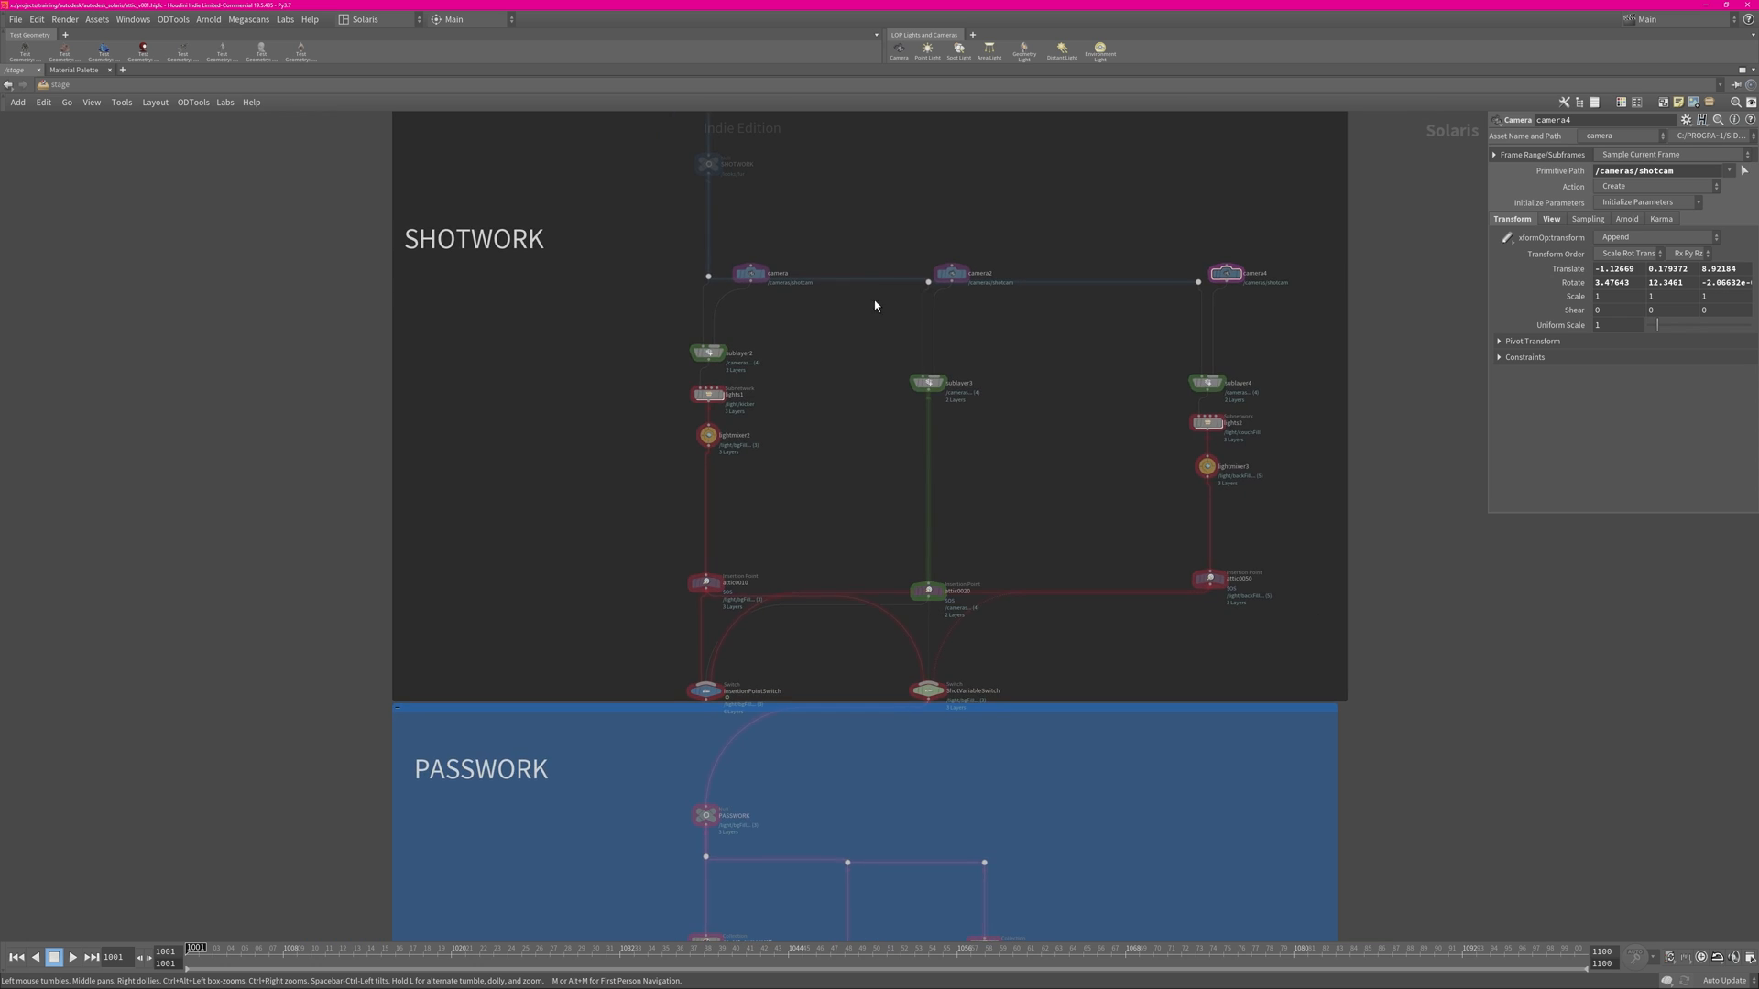
middle_click_drag(845, 293, 894, 359)
right_click_drag(869, 421, 873, 468)
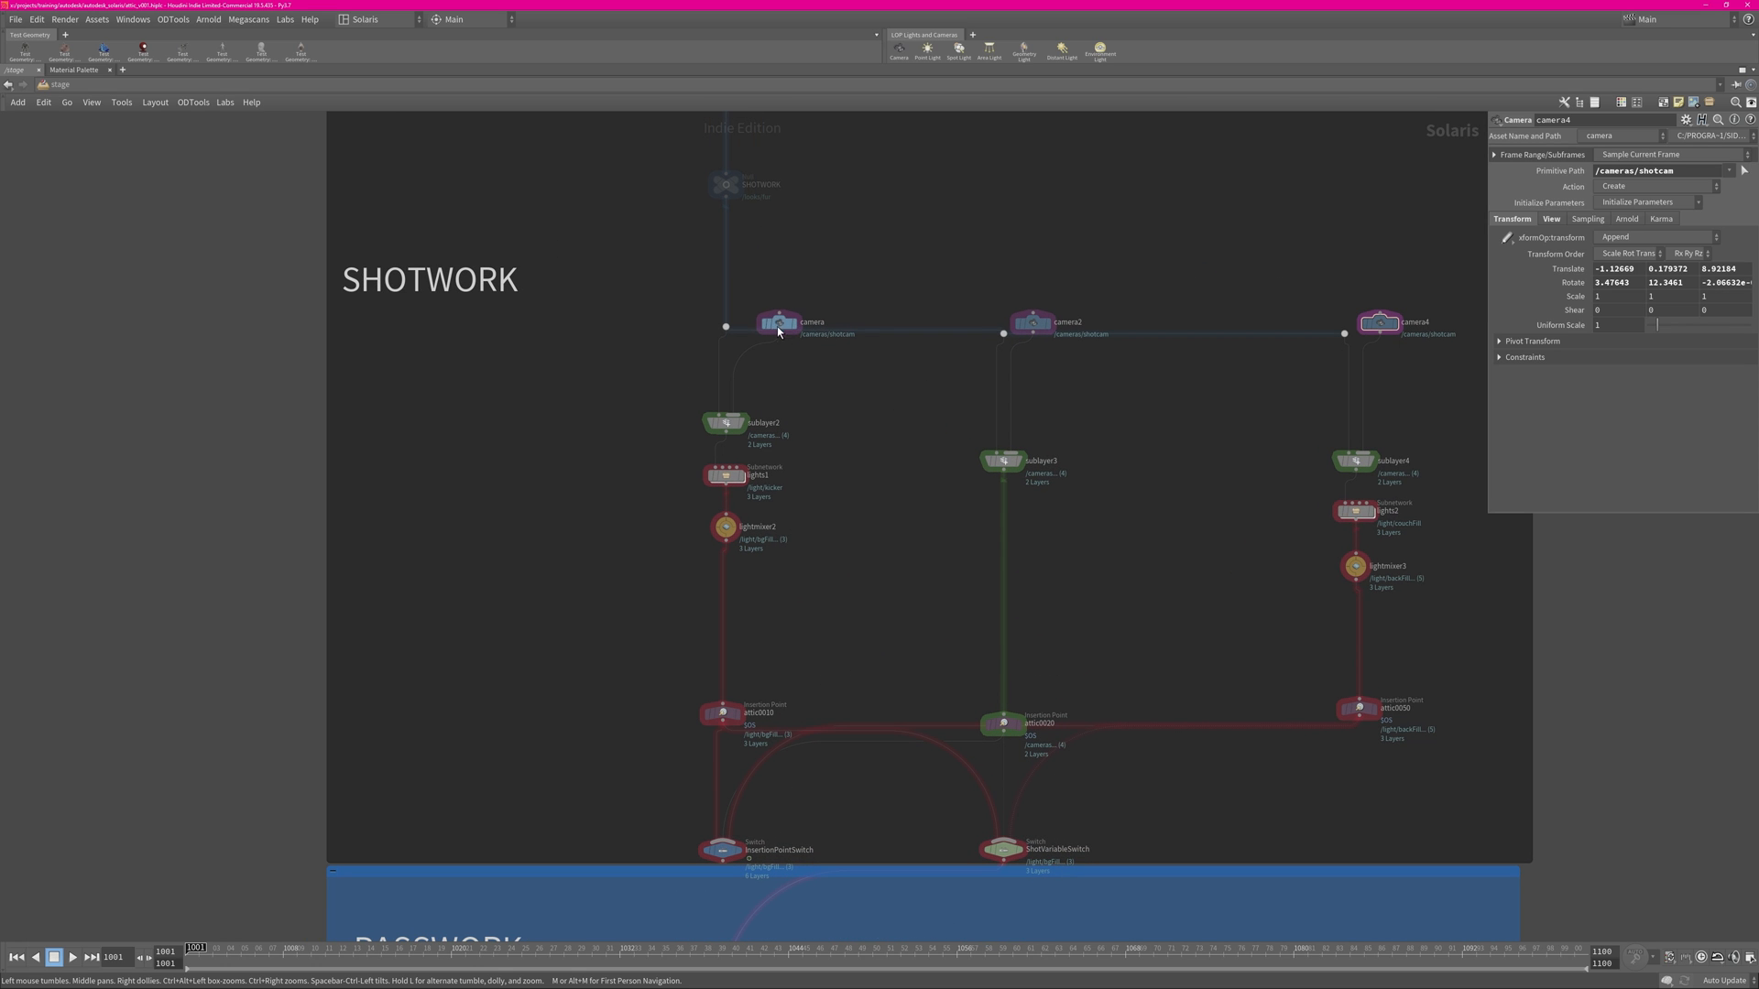
left_click_drag(777, 326, 775, 372)
left_click_drag(1035, 326, 1045, 375)
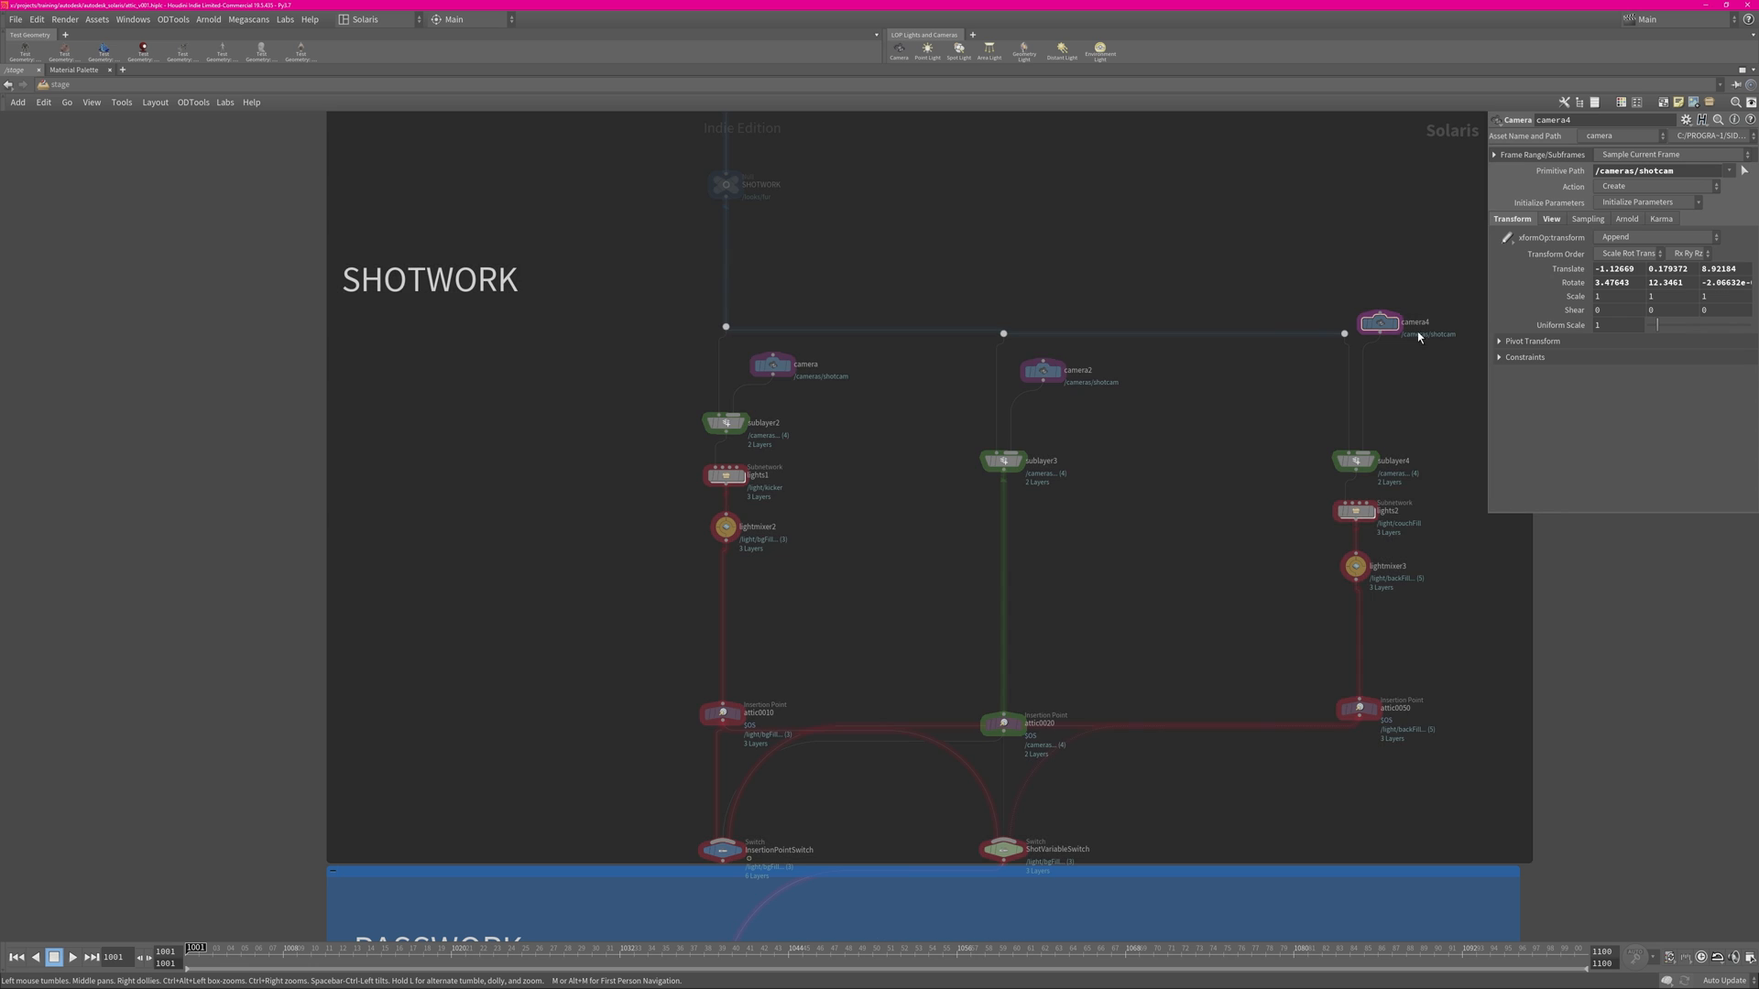
left_click_drag(1389, 329, 1401, 377)
Examine how the attic shot insertion points feed InsertionPointSwitch and ShotVariableSwitch at the end of the Shotwork section.
middle_click_drag(1172, 586, 1178, 471)
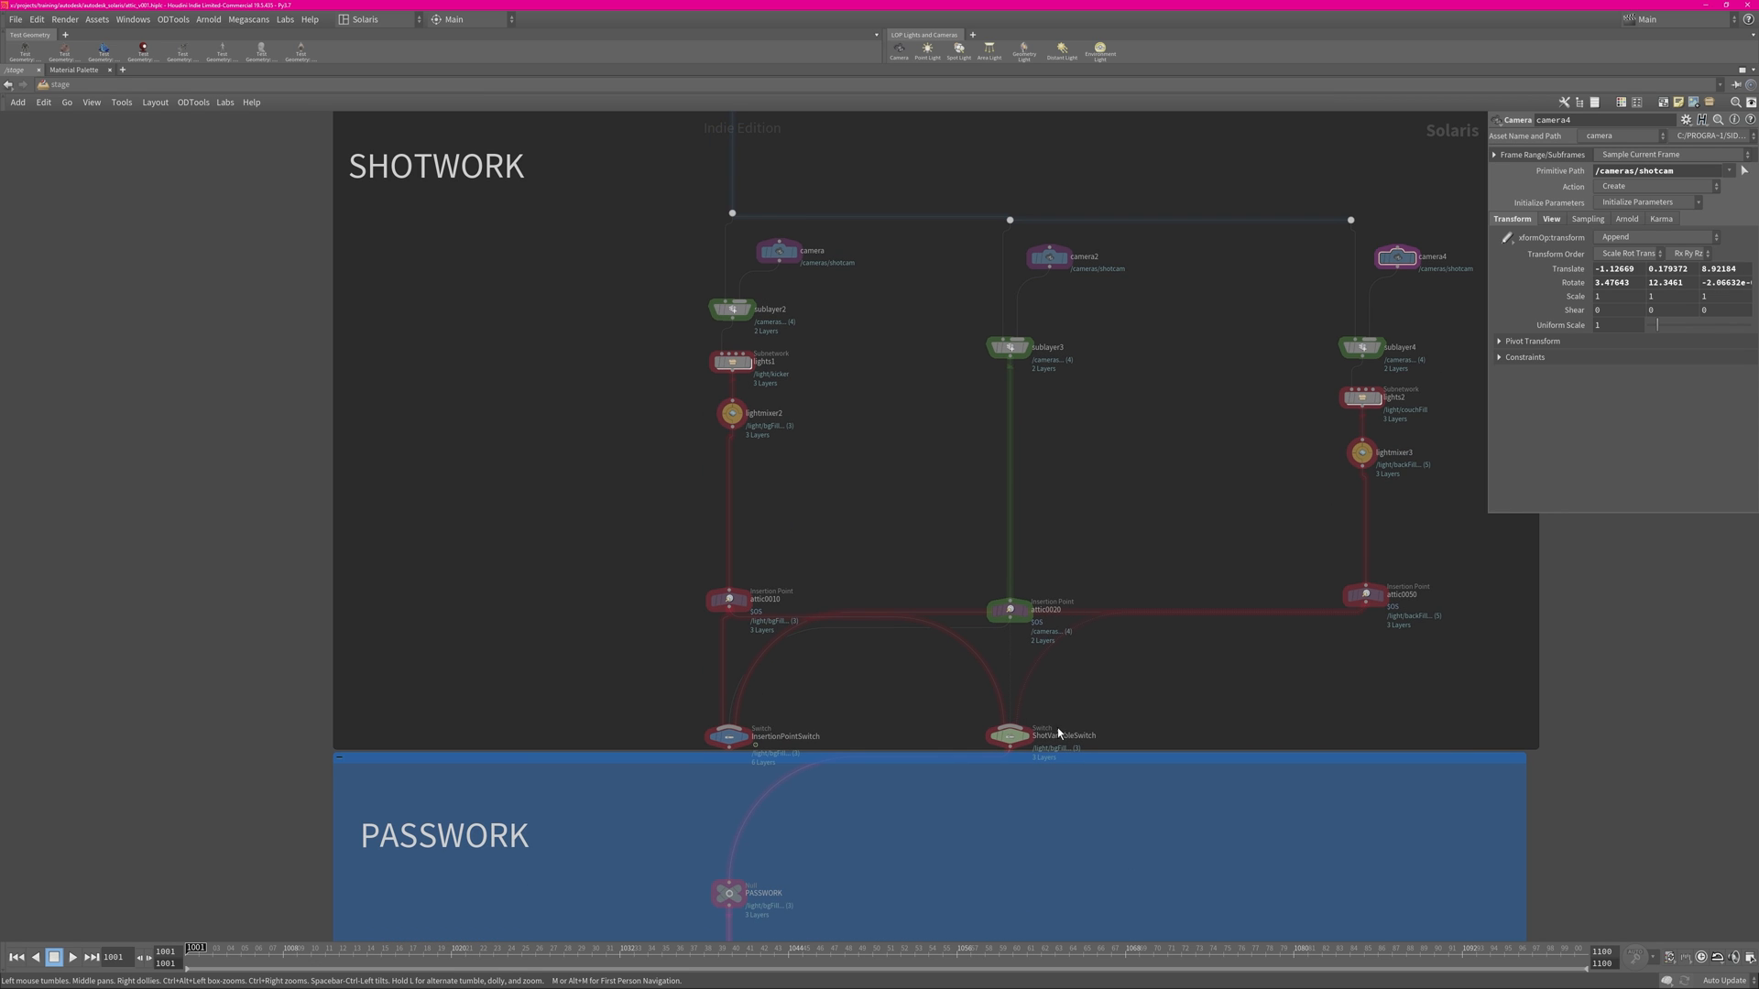
scroll(1019, 794, "up", 4)
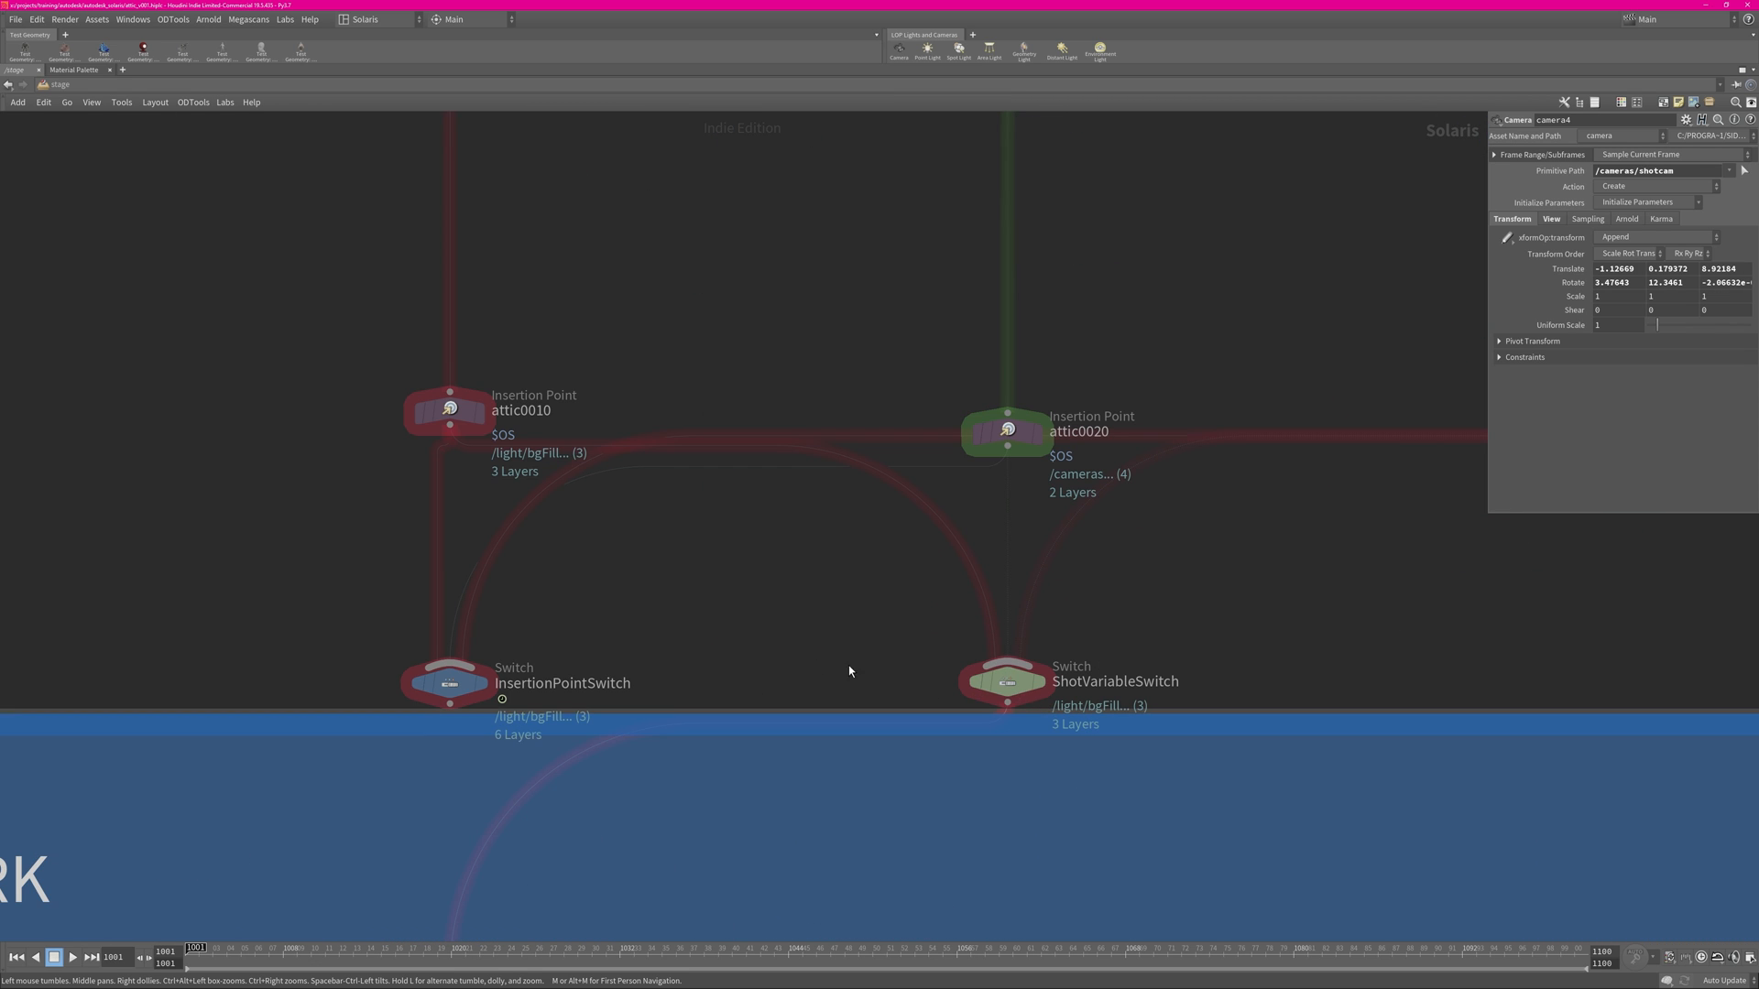
scroll(766, 615, "down", 1)
middle_click_drag(554, 636, 711, 553)
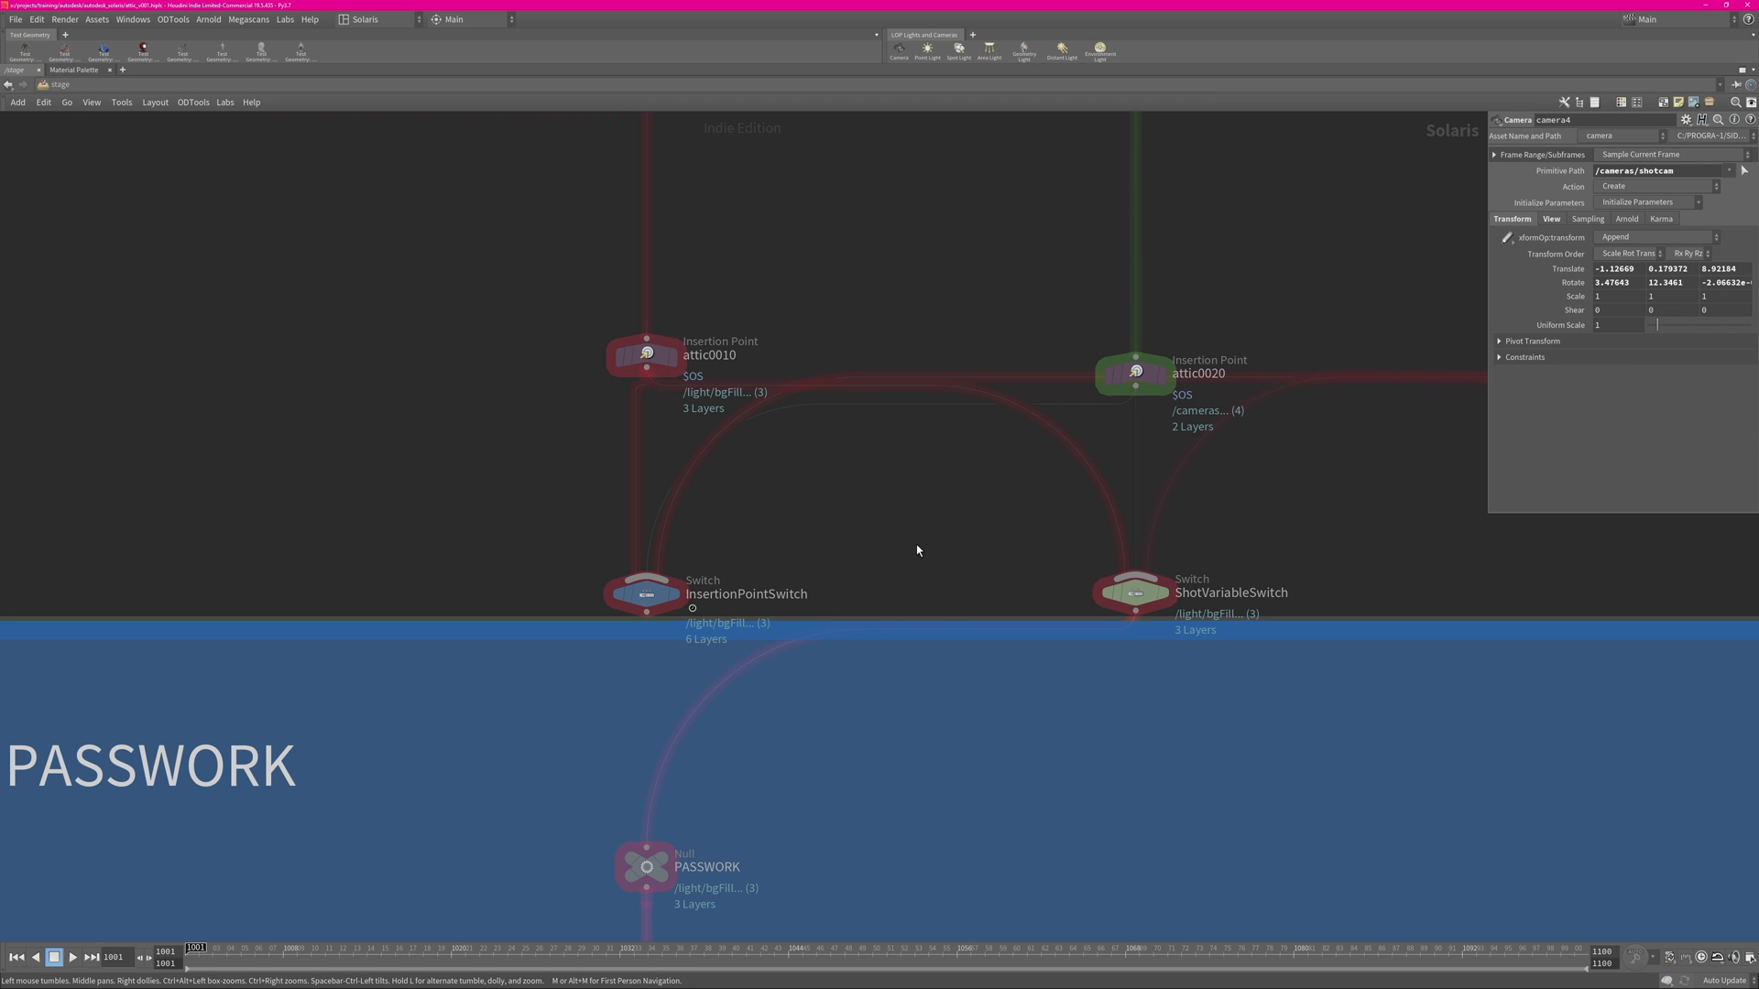
Examine the set, tv and teddy branches in the Passwork section, from the camera-off collections to the output nulls.
middle_click_drag(916, 815, 910, 450)
middle_click_drag(892, 600, 894, 384)
mouse_move(837, 666)
middle_mouse_down()
mouse_move(840, 439)
mouse_move(820, 495)
middle_mouse_up()
scroll(841, 473, "down", 3)
middle_click_drag(841, 620, 829, 609)
scroll(823, 713, "up", 2)
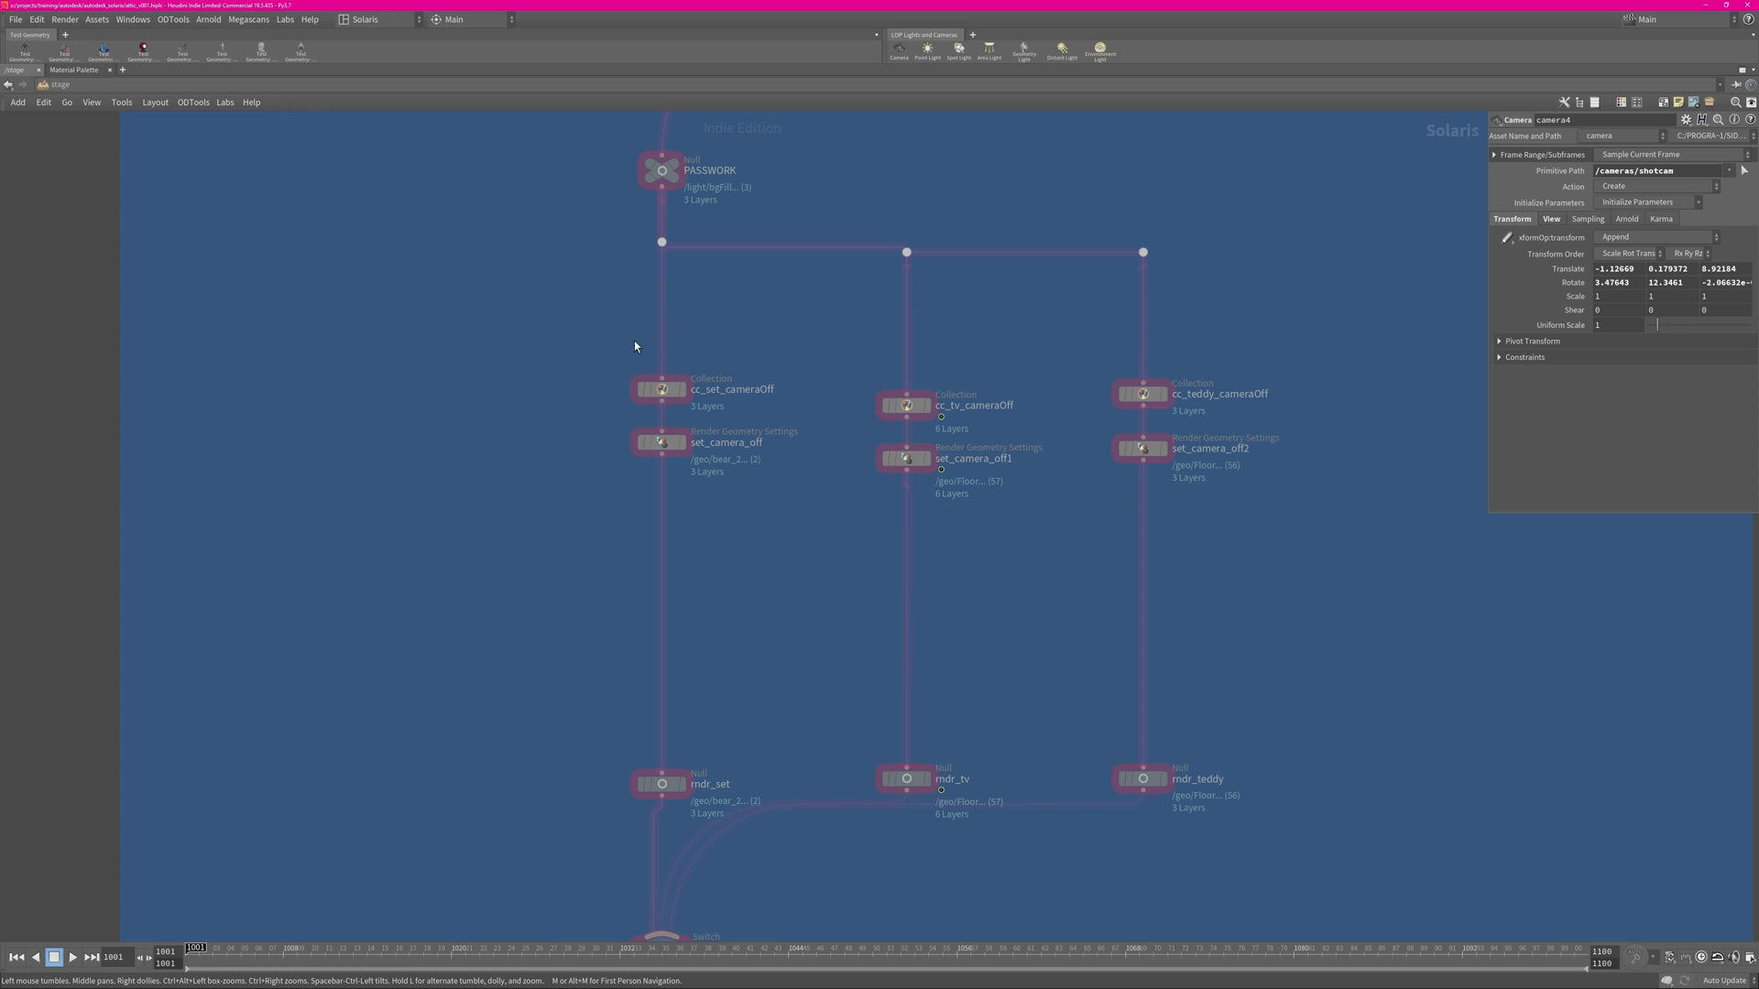
scroll(769, 470, "up", 2)
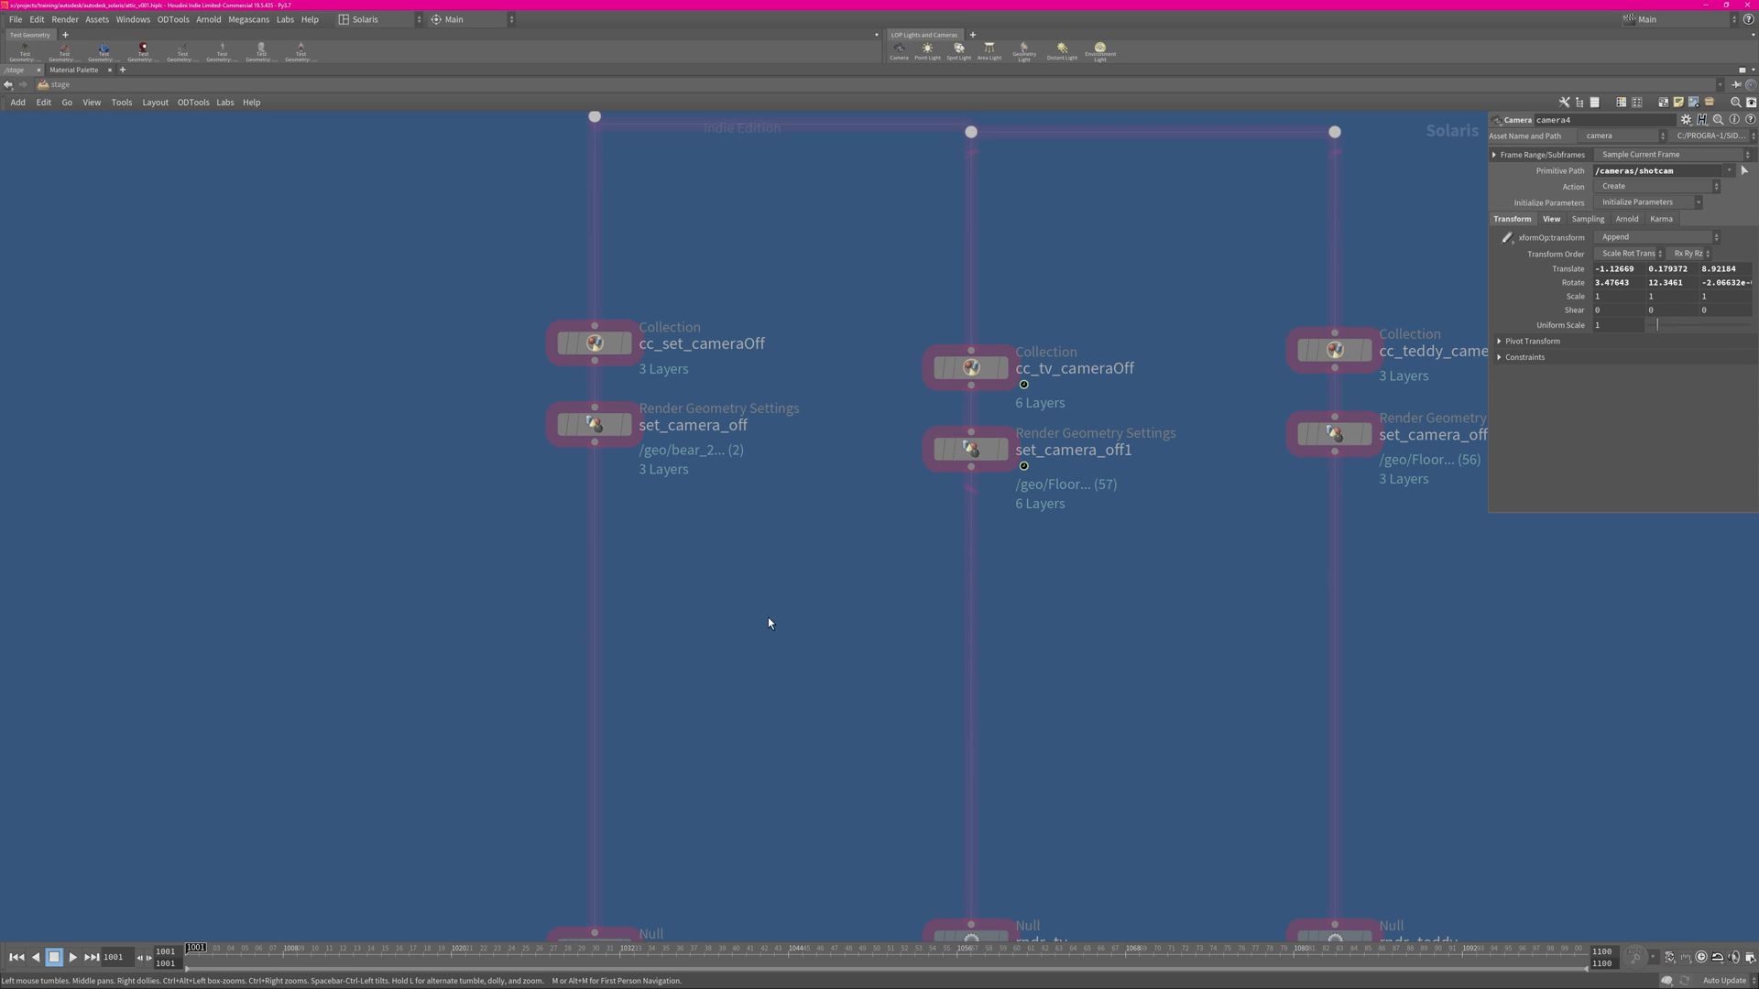
middle_click_drag(823, 687, 798, 569)
scroll(804, 609, "down", 1)
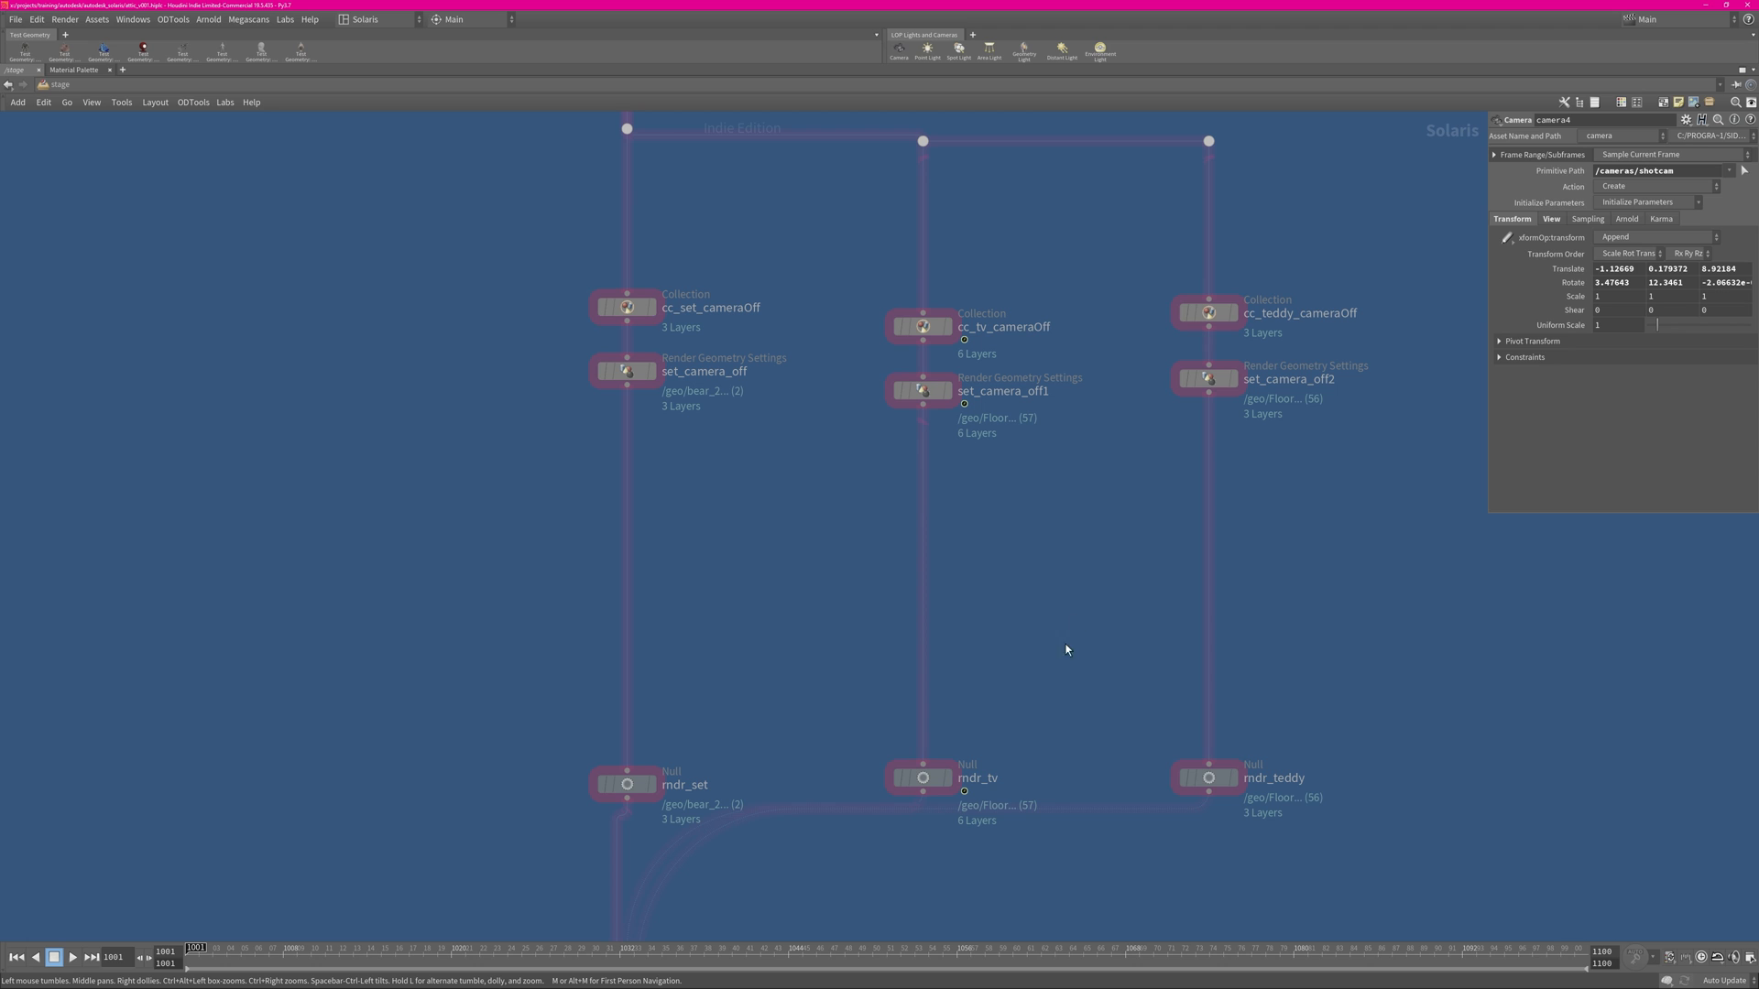
Examine the network below PassSwitch and select RENDER_IPR to review its render settings.
middle_click_drag(1077, 497, 1074, 697)
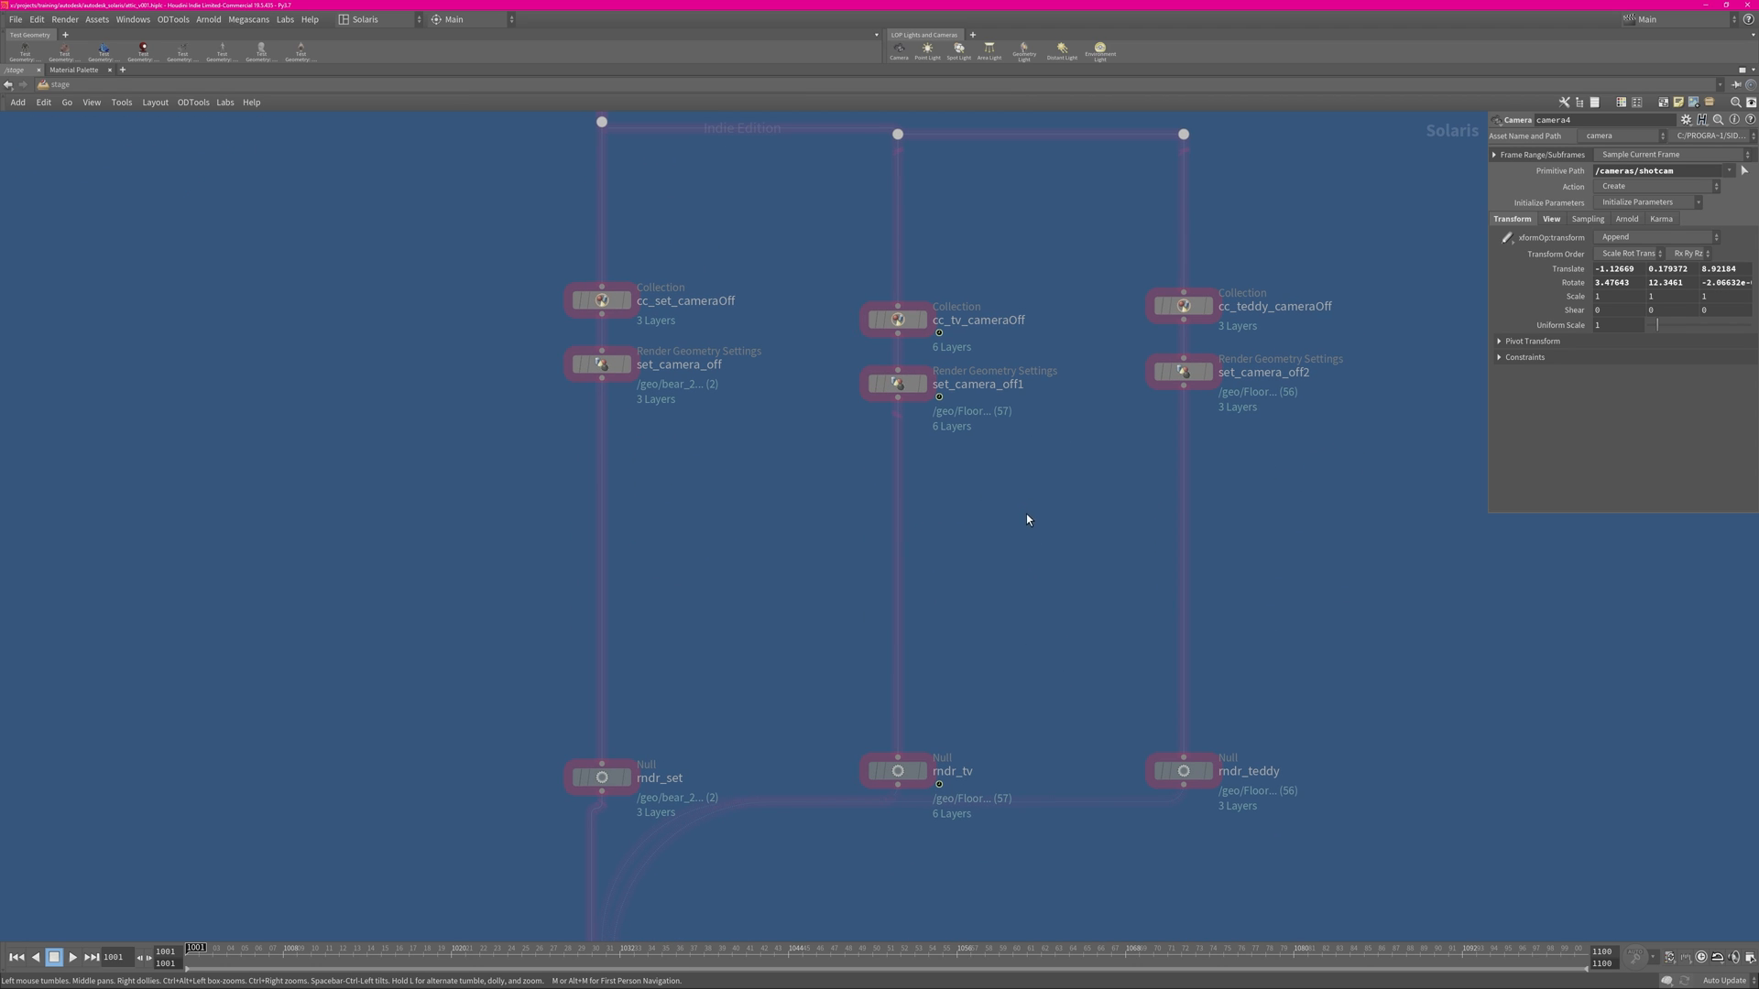
middle_click_drag(994, 704, 964, 368)
scroll(957, 575, "down", 3)
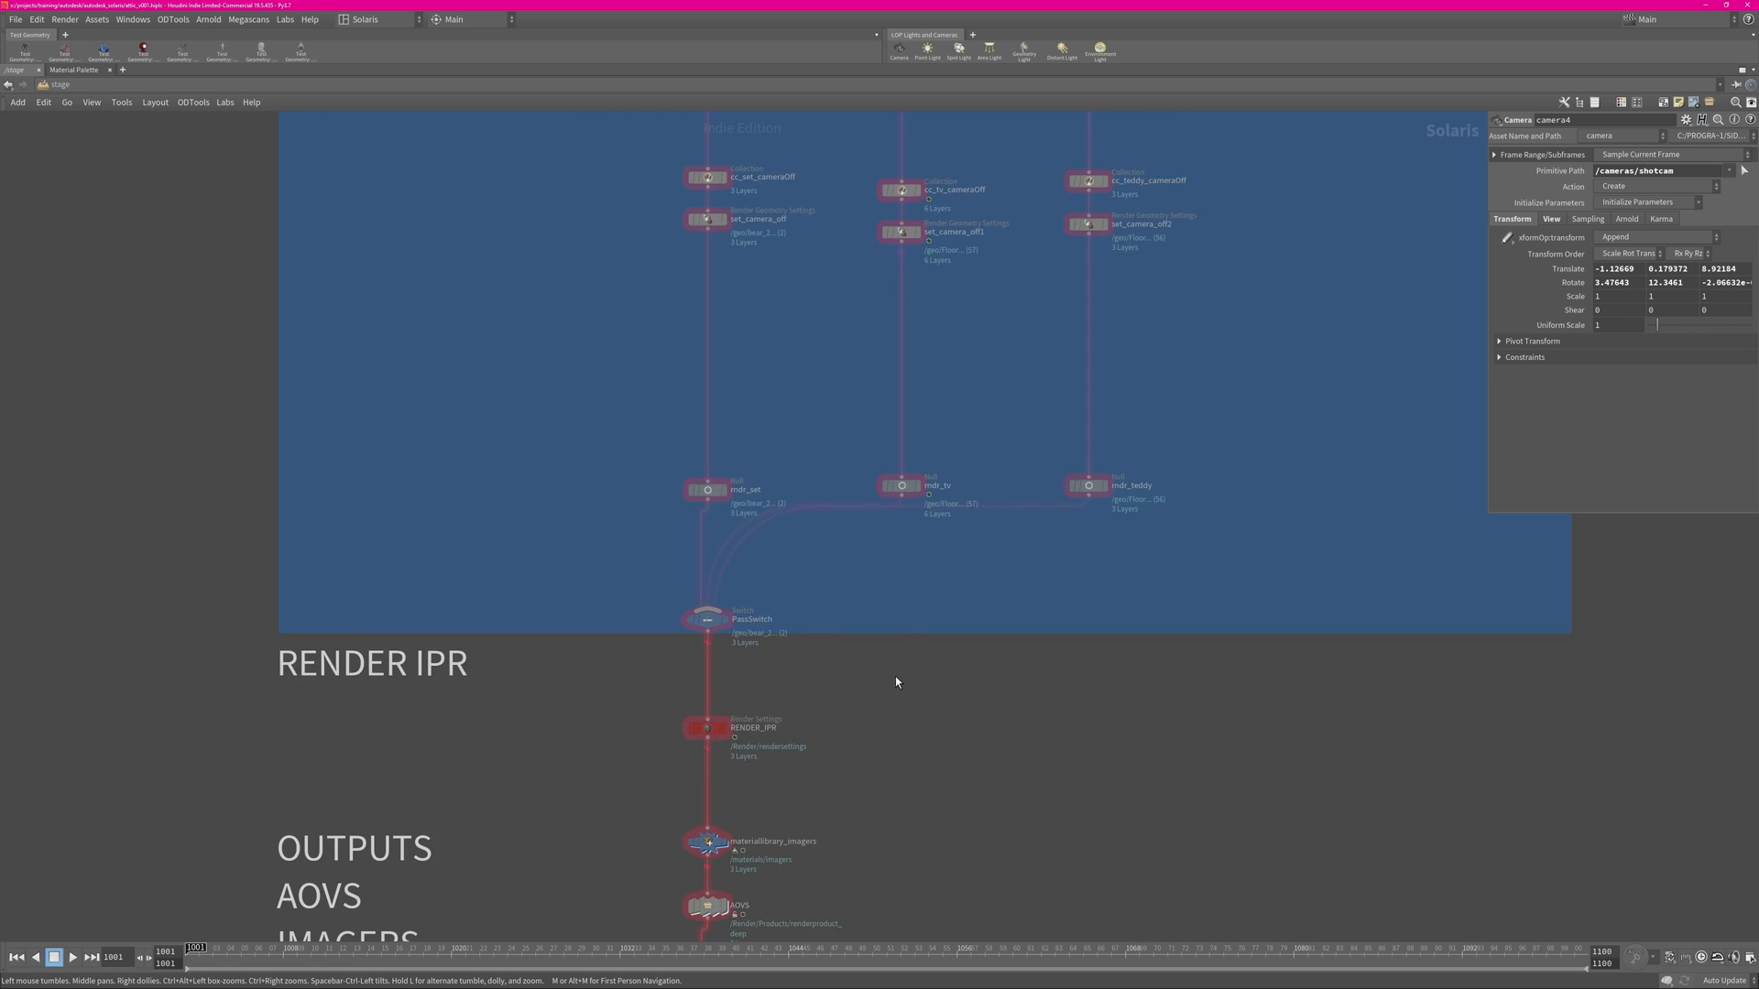
middle_click_drag(894, 678, 974, 454)
scroll(723, 463, "up", 2)
left_click_drag(706, 463, 949, 567)
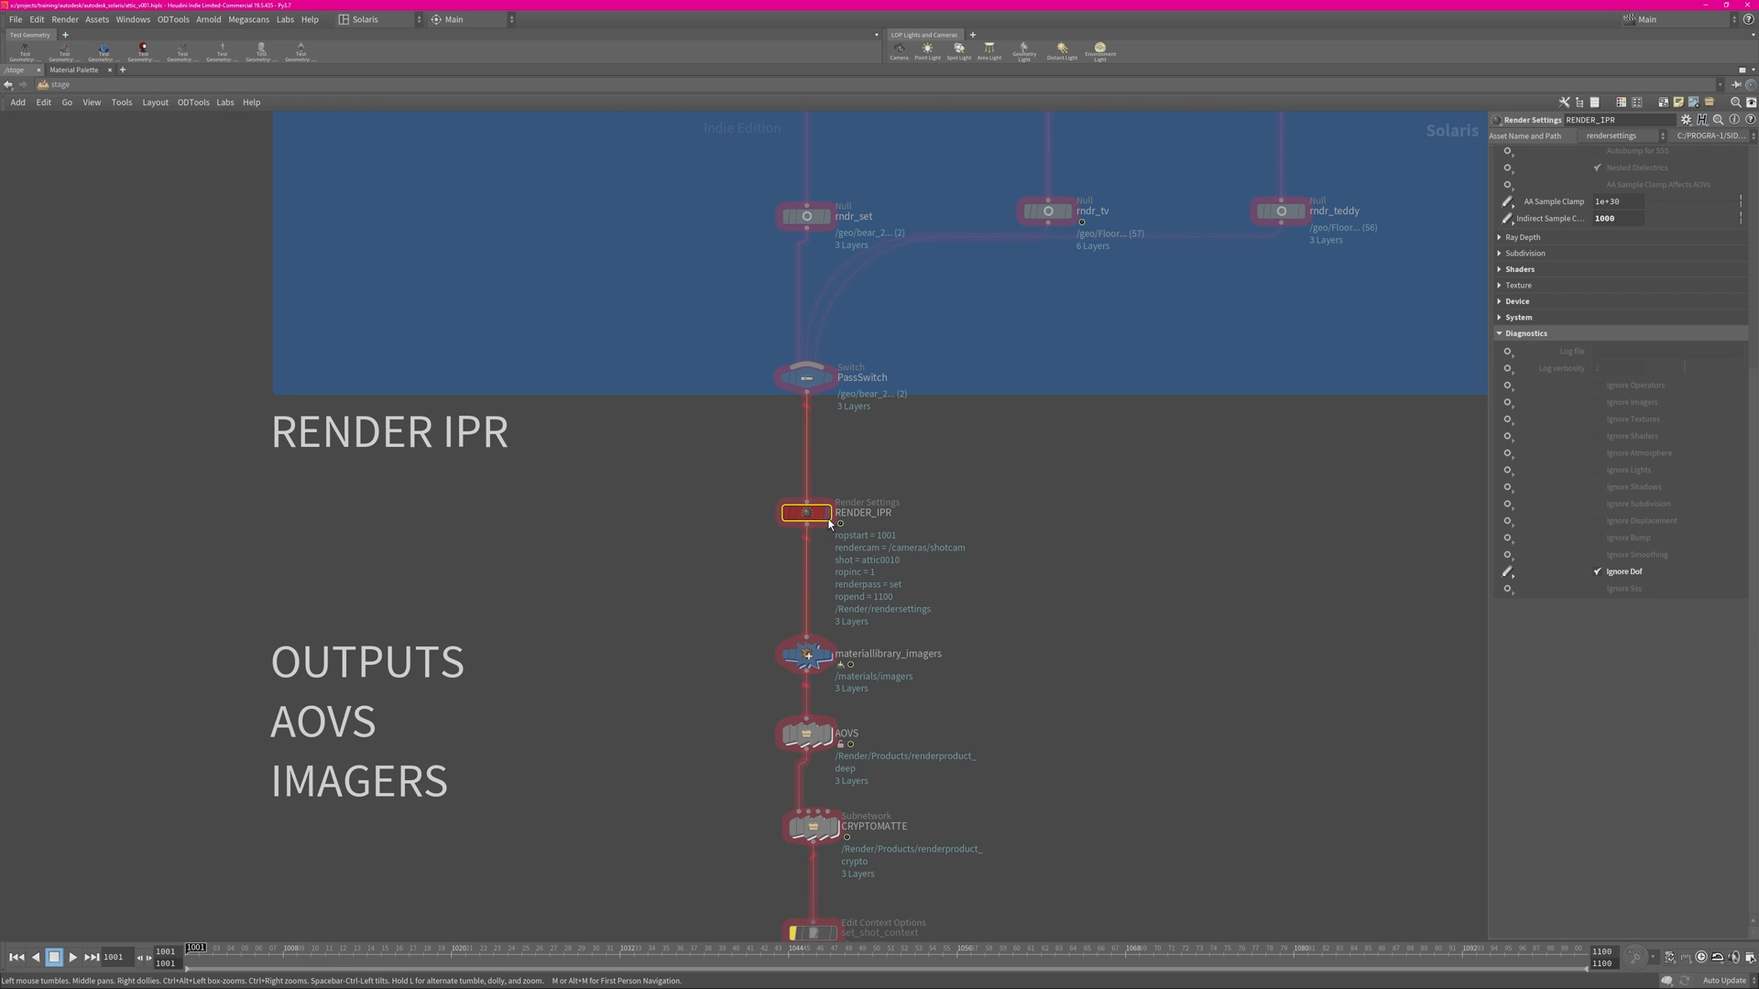
mouse_move(816, 522)
middle_click_drag(1021, 662, 1094, 388)
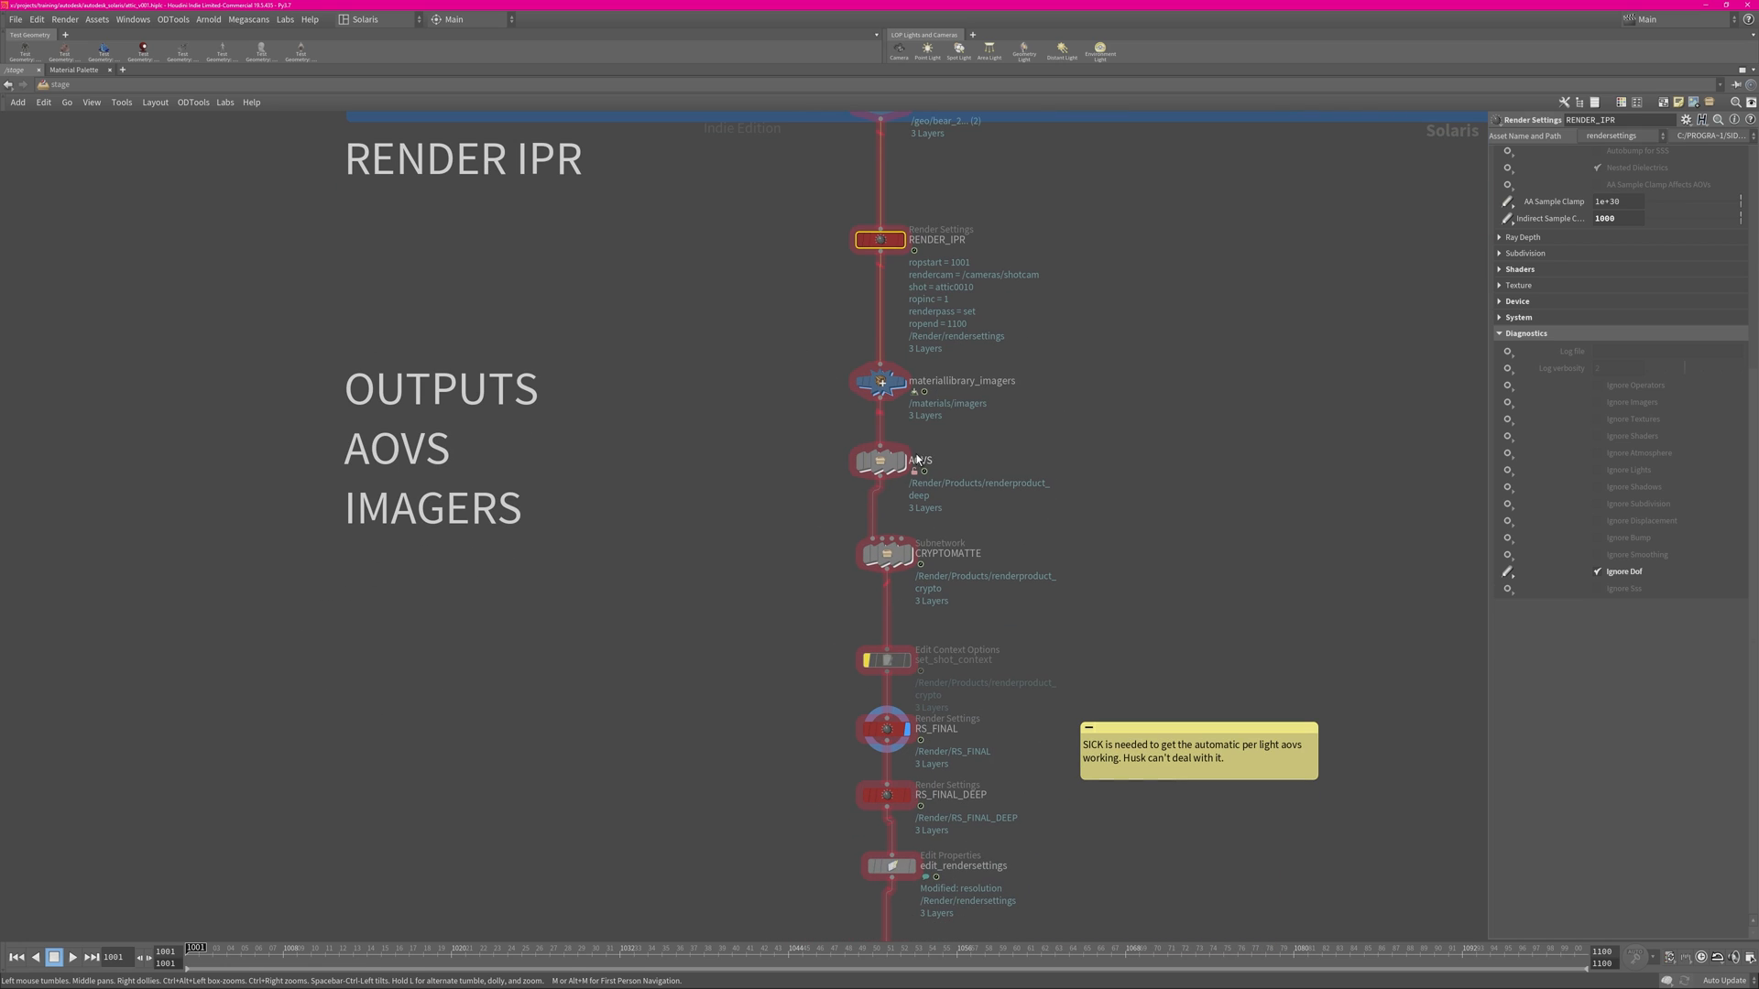
middle_click_drag(1057, 723, 978, 333)
left_click_drag(842, 351, 784, 351)
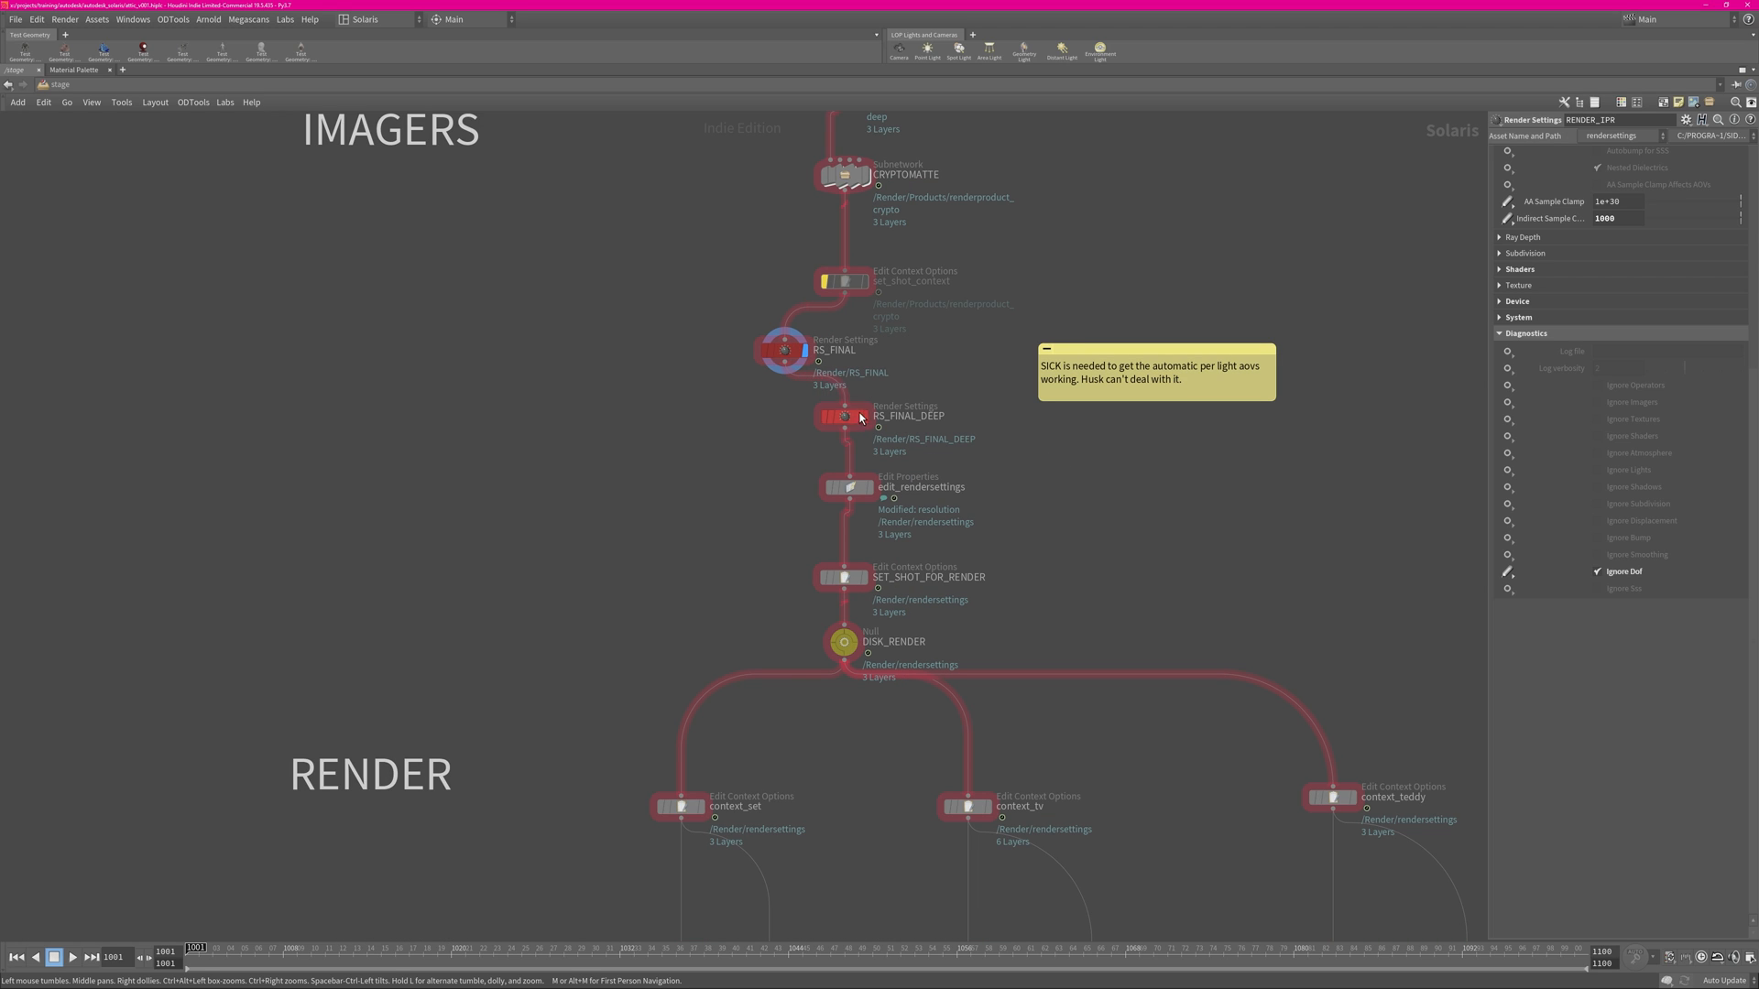
left_click_drag(861, 418, 917, 419)
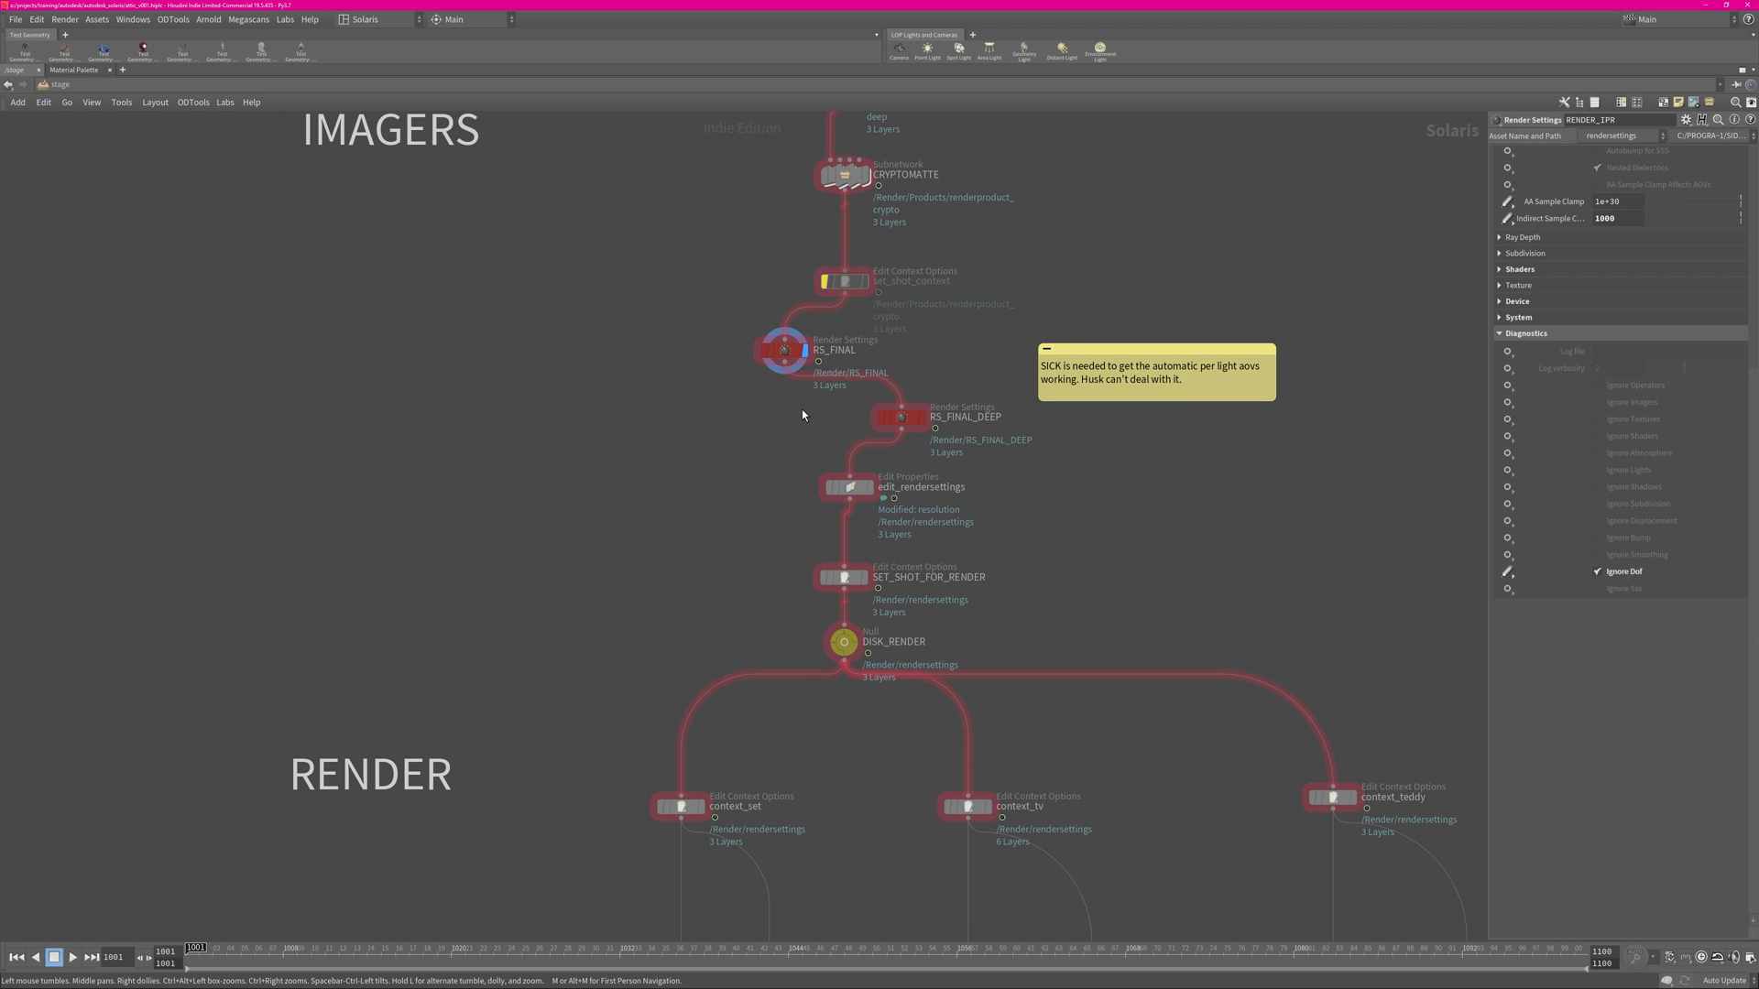
key("ctrl+z")
key("ctrl+z")
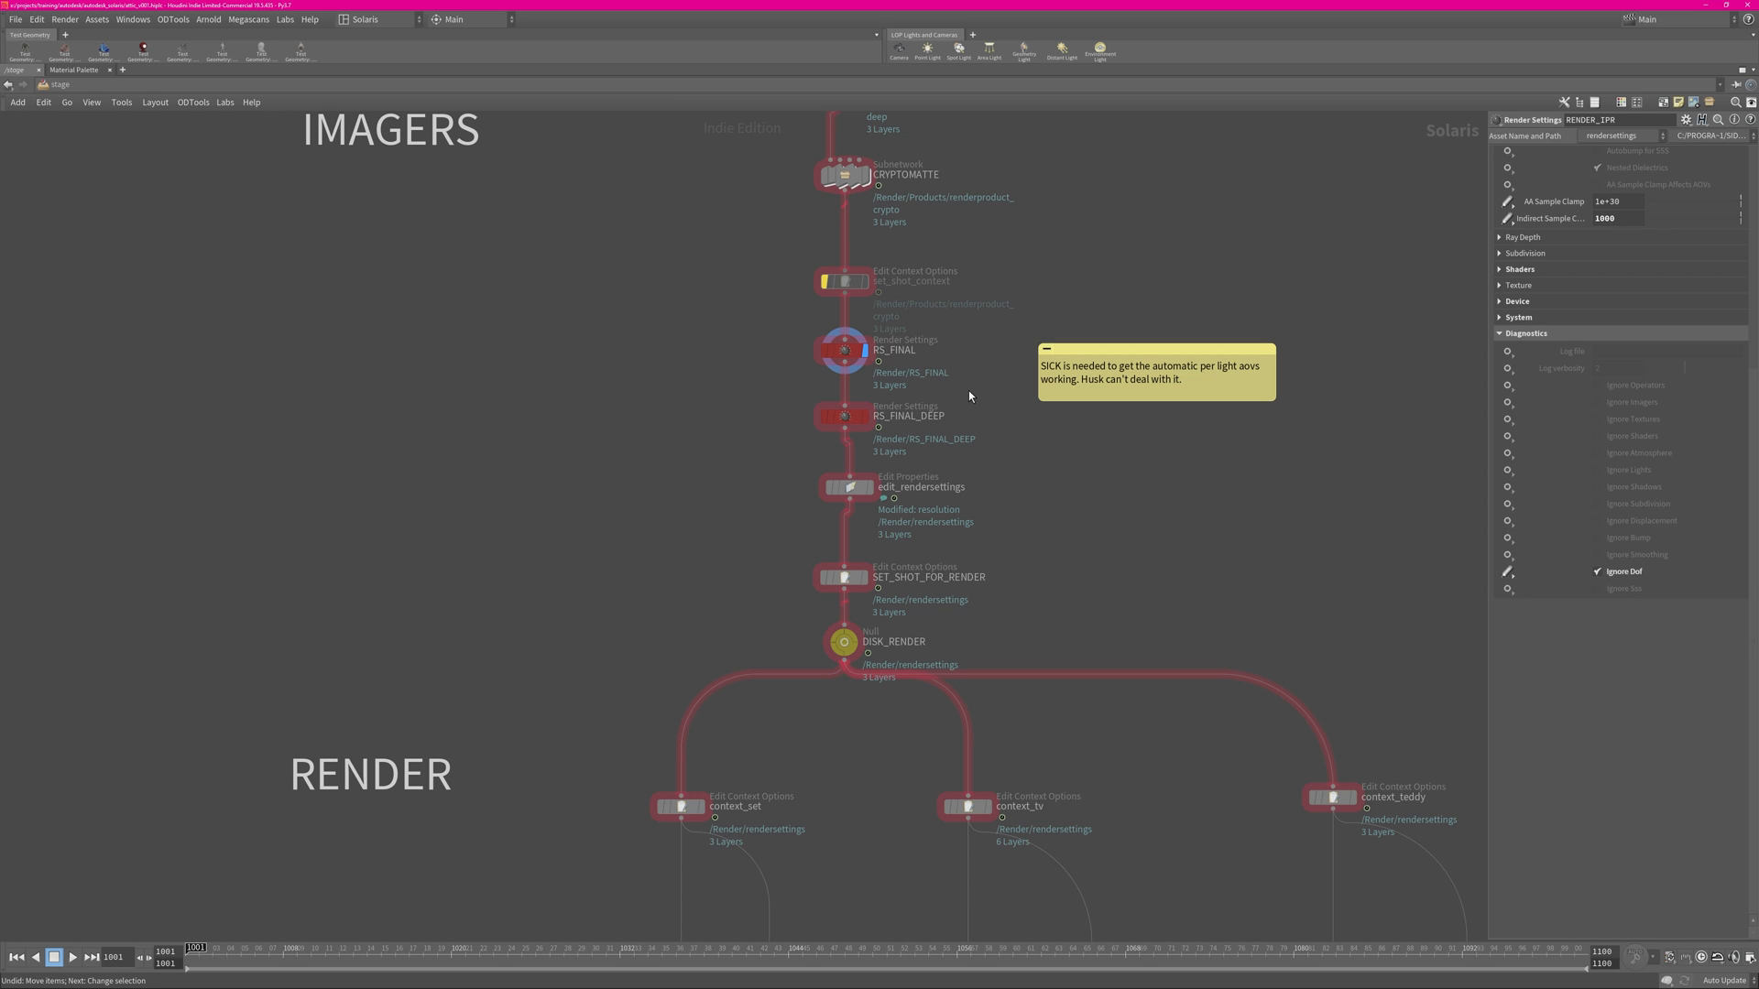
Nudge edit_rendersettings slightly to the right of the chain and inspect the time-based shot options of SET_SHOT_FOR_RENDER.
middle_click_drag(1026, 507, 1036, 386)
mouse_move(868, 370)
left_mouse_down()
mouse_move(802, 372)
mouse_move(884, 373)
left_mouse_up()
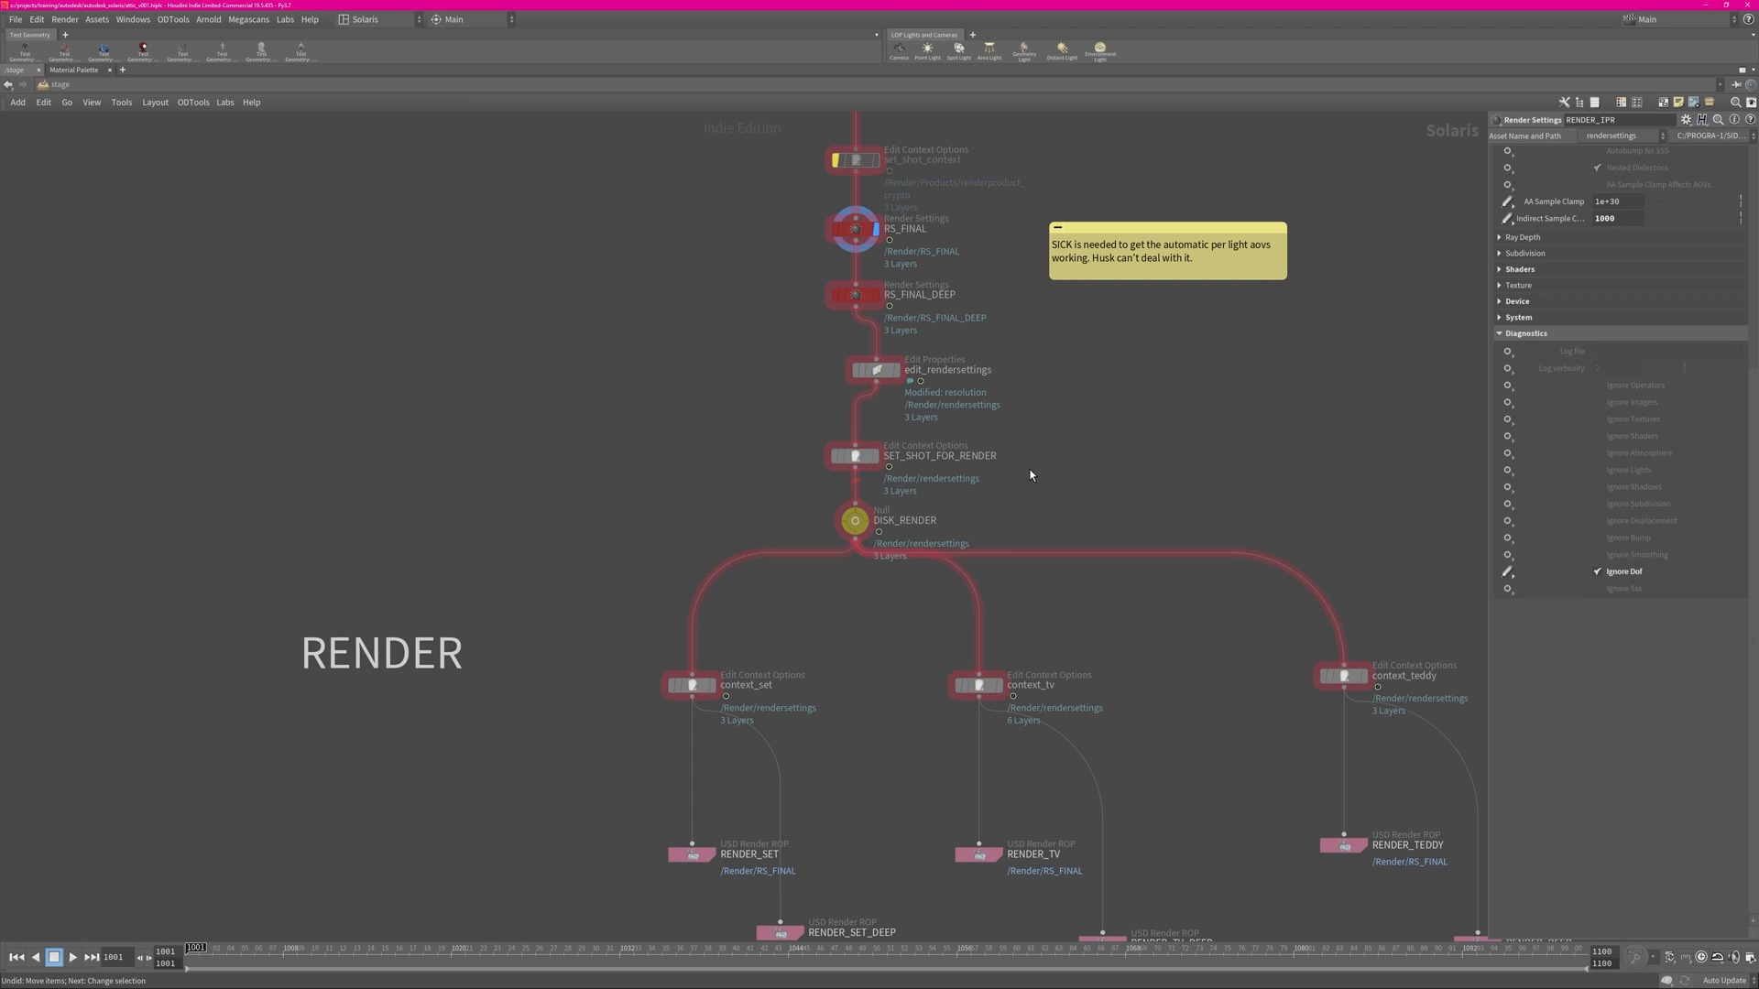
middle_click_drag(1030, 476, 1033, 407)
left_click(871, 392)
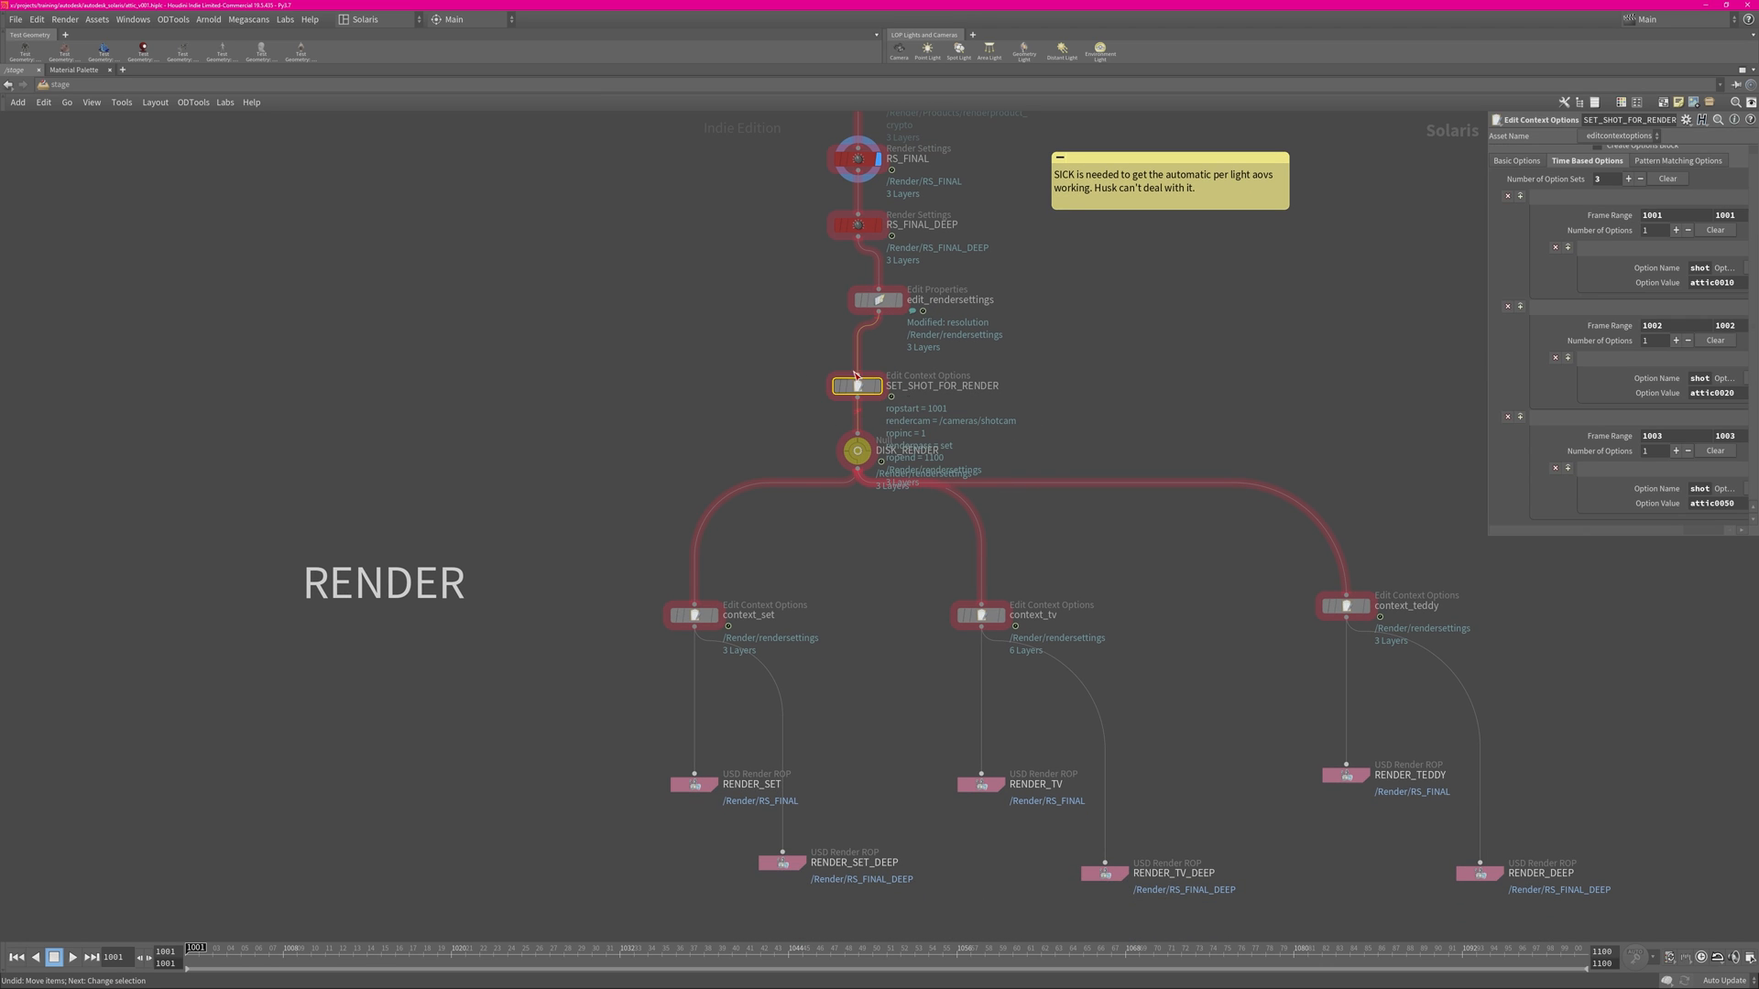
left_click(1064, 395)
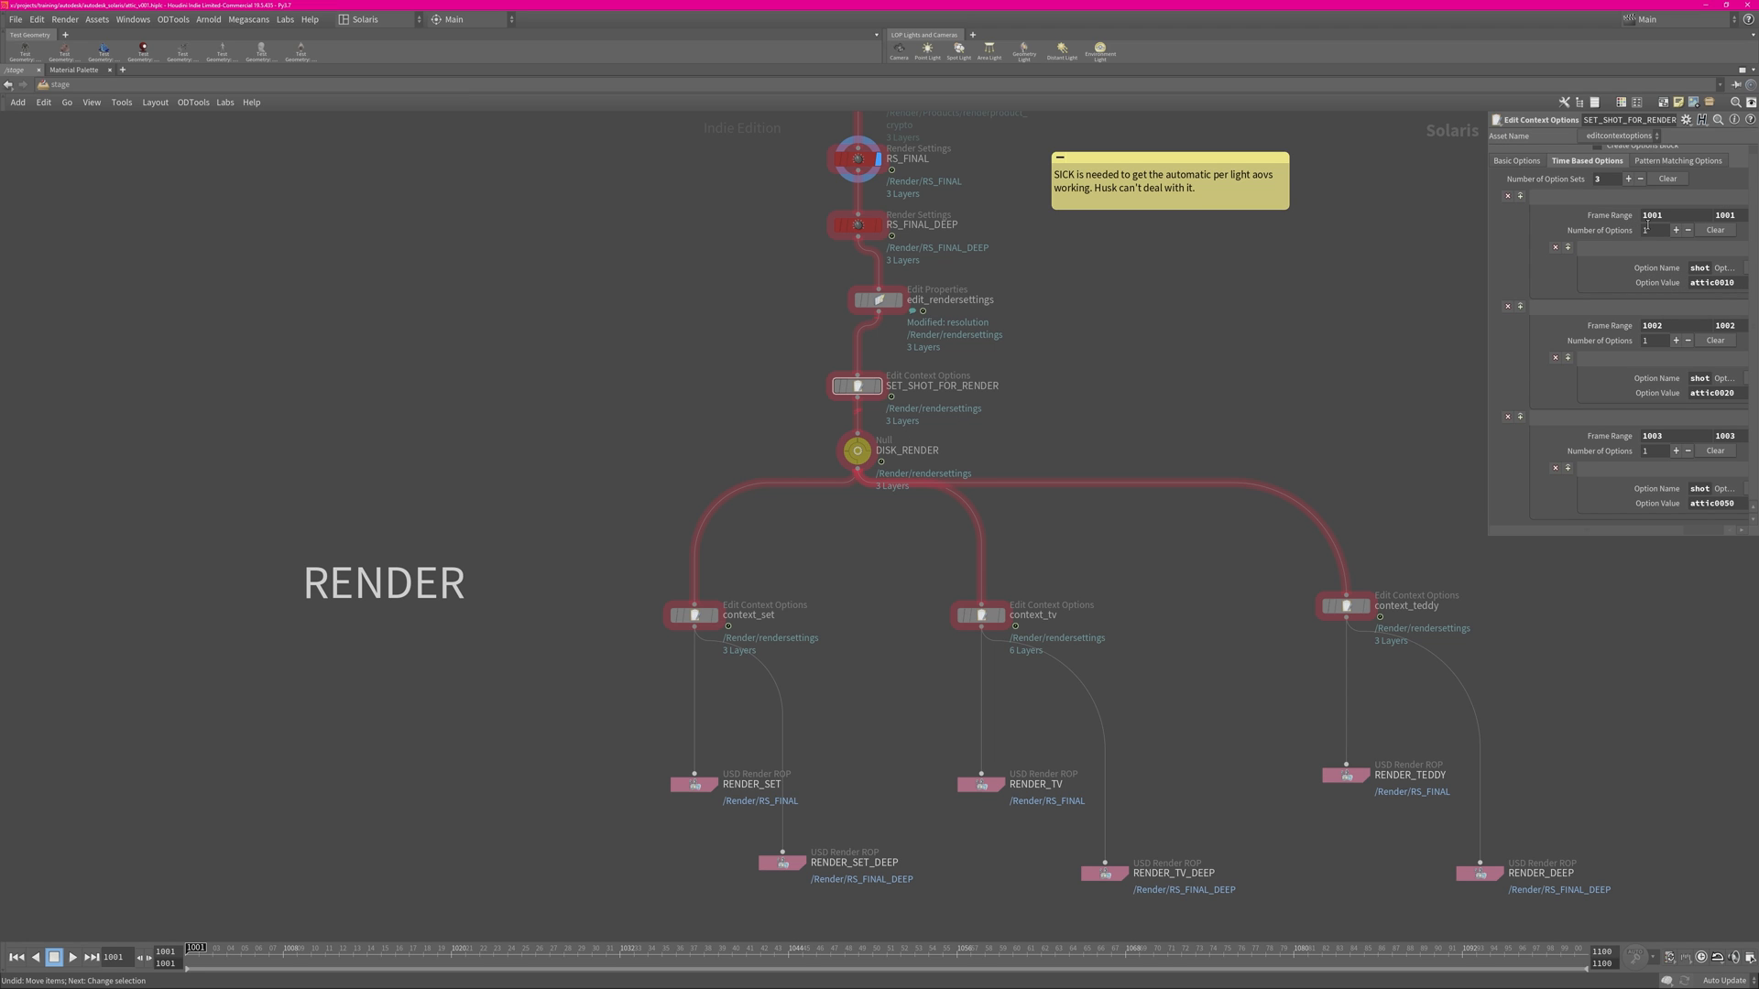
Inspect the renderpass options in context_set and context_tv in the Render section.
middle_click_drag(1138, 580, 1113, 438)
middle_click_drag(806, 596, 740, 562)
left_click(605, 441)
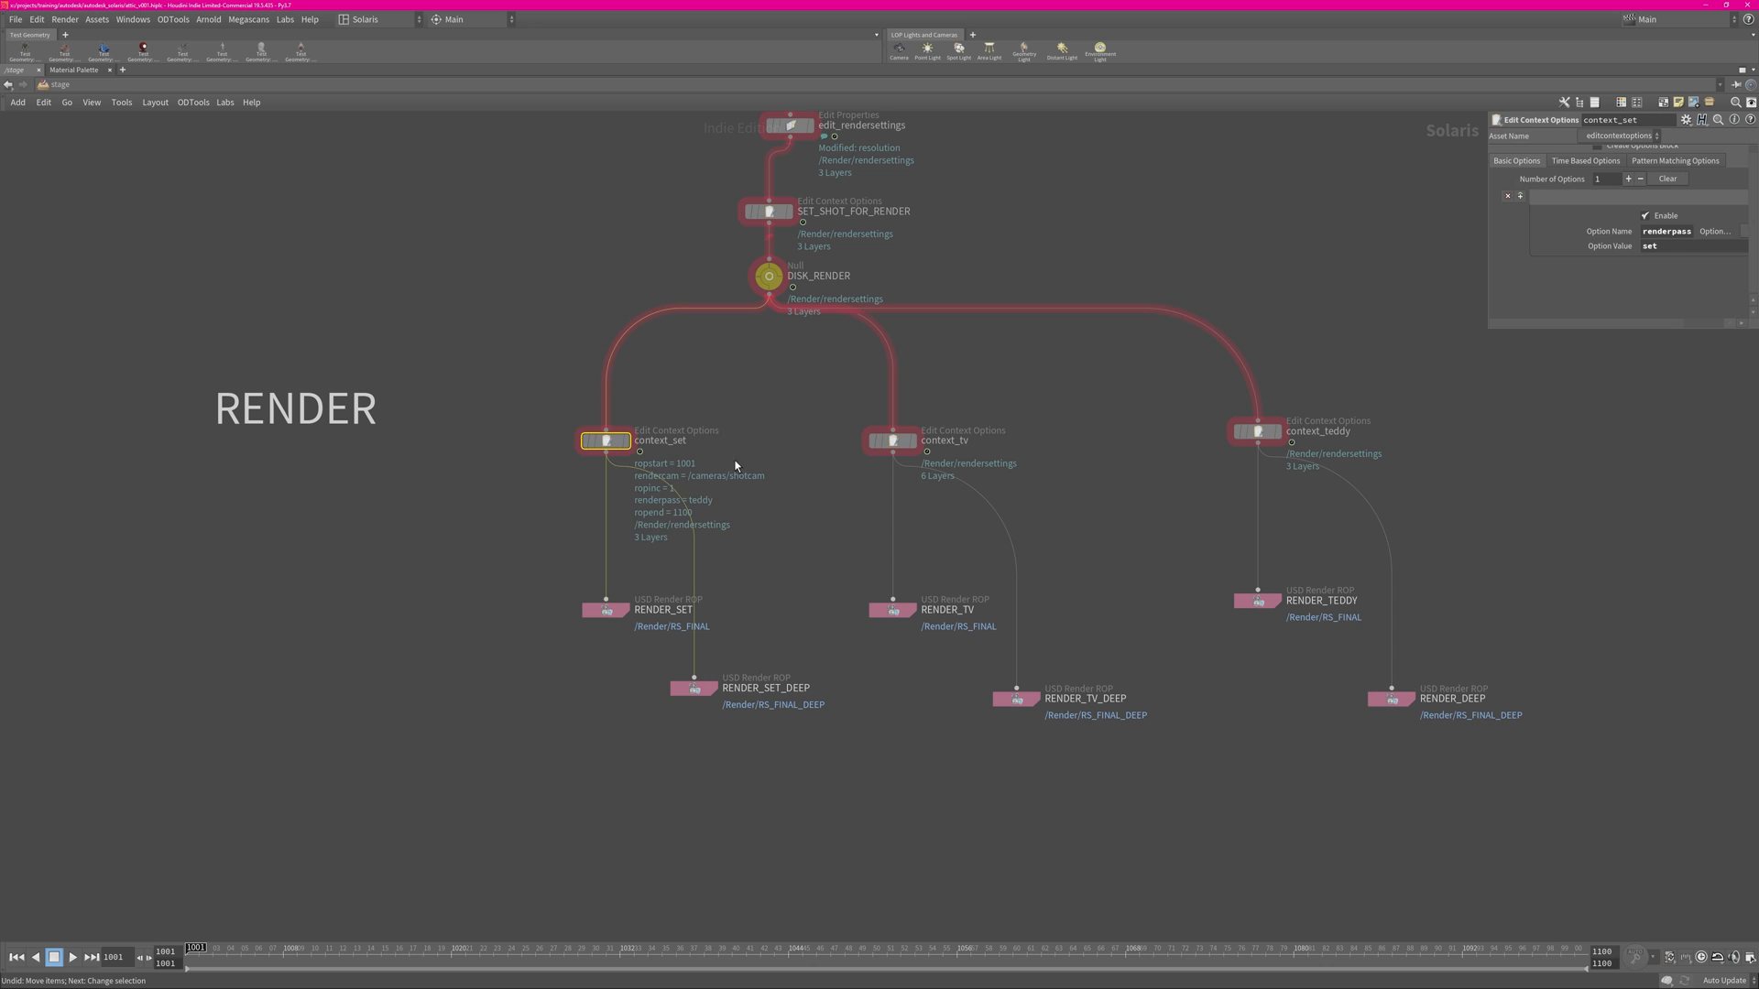
left_click(893, 441)
left_click(759, 578)
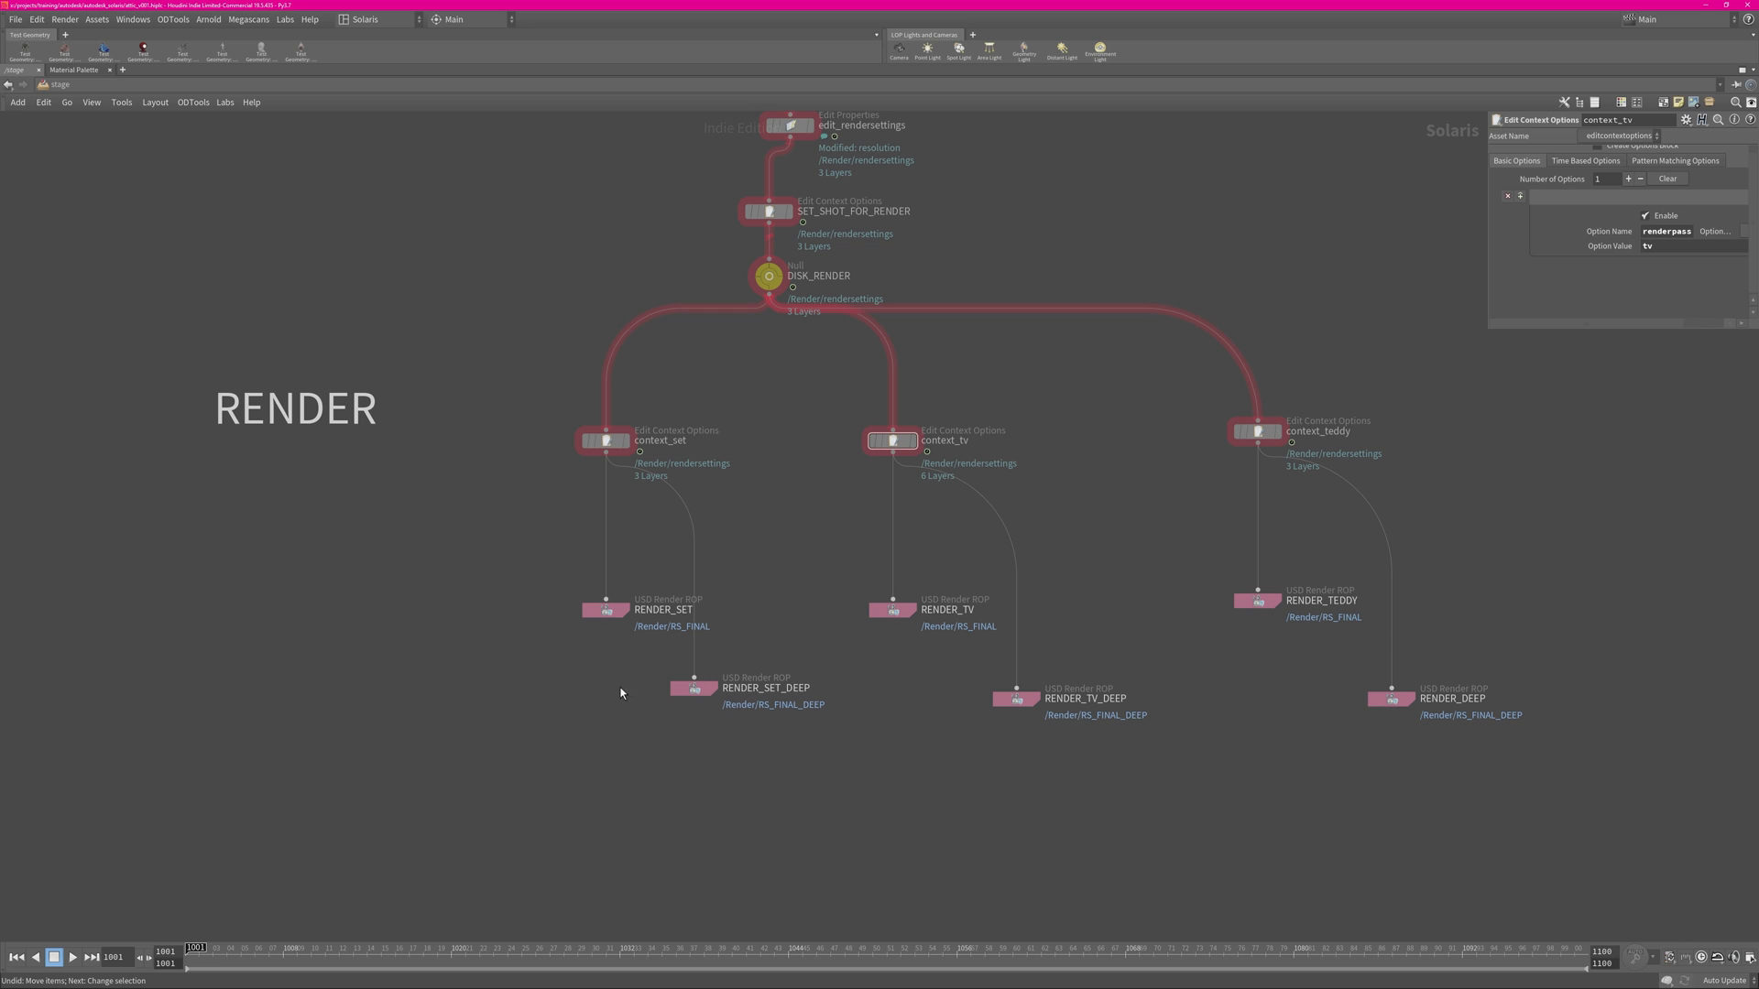
Align RENDER_SET_DEEP with the other deep render nodes and review the settings of RENDER_SET, RENDER_TV and RENDER_TEDDY.
left_click_drag(539, 566, 750, 781)
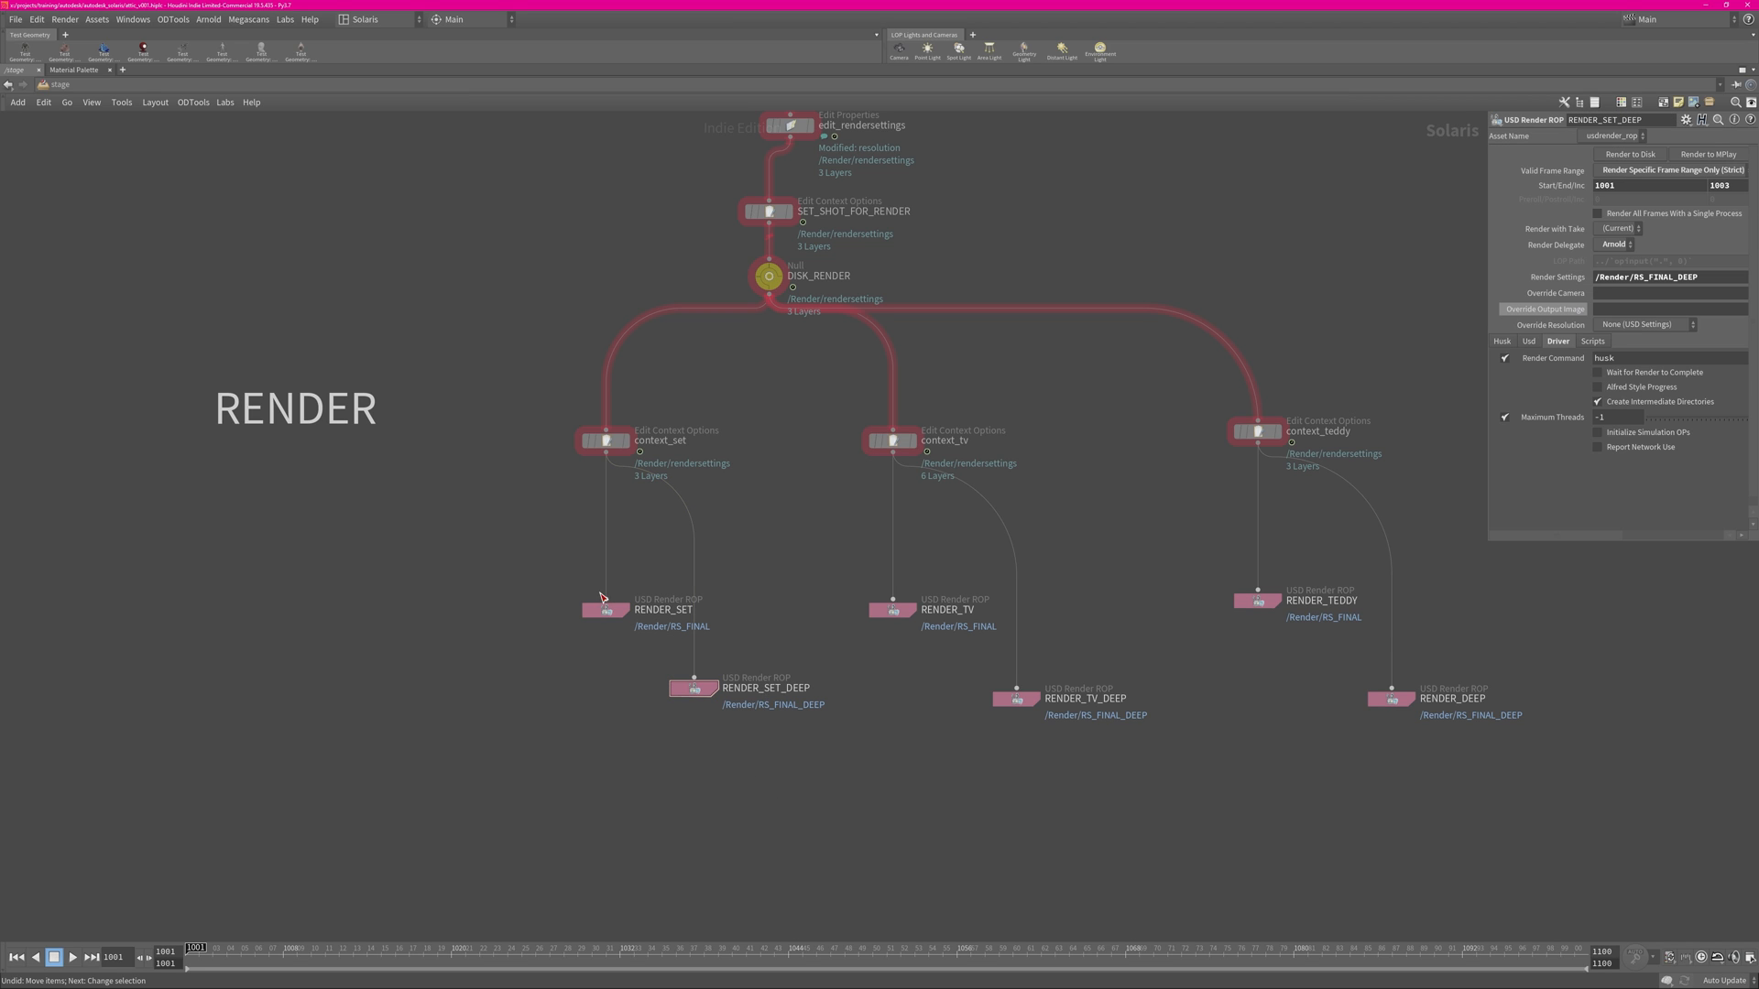
left_click_drag(572, 651, 1527, 783)
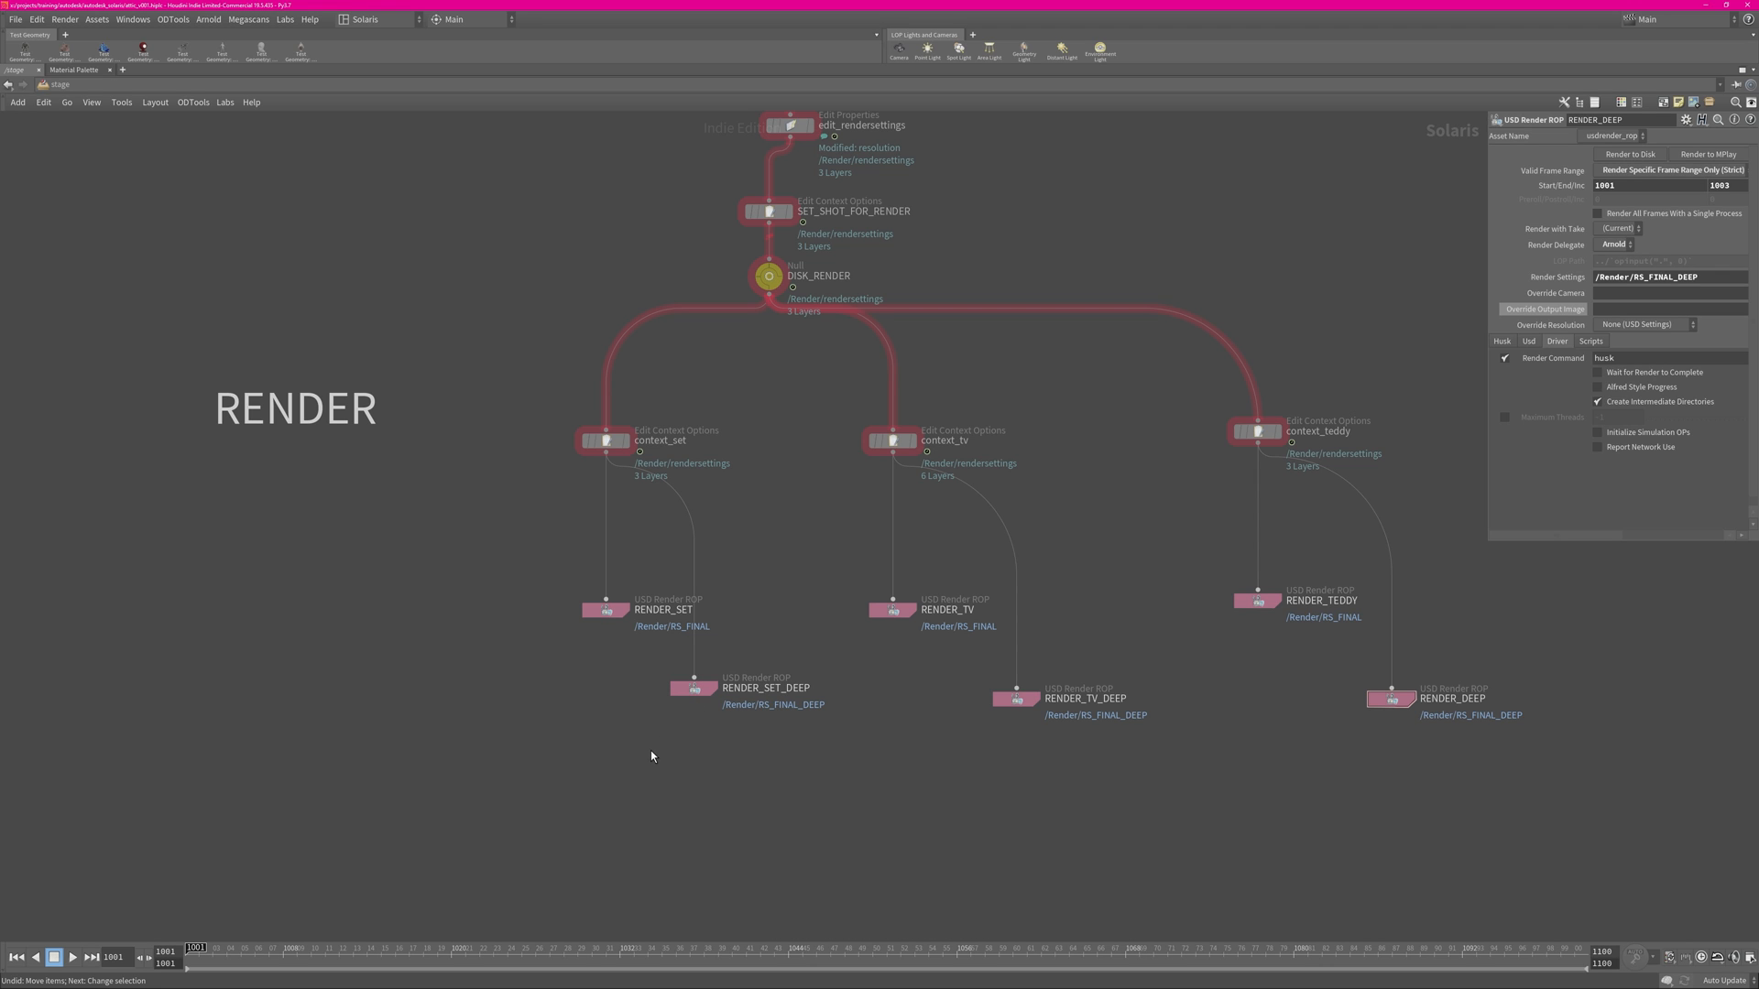
left_click_drag(682, 689, 681, 700)
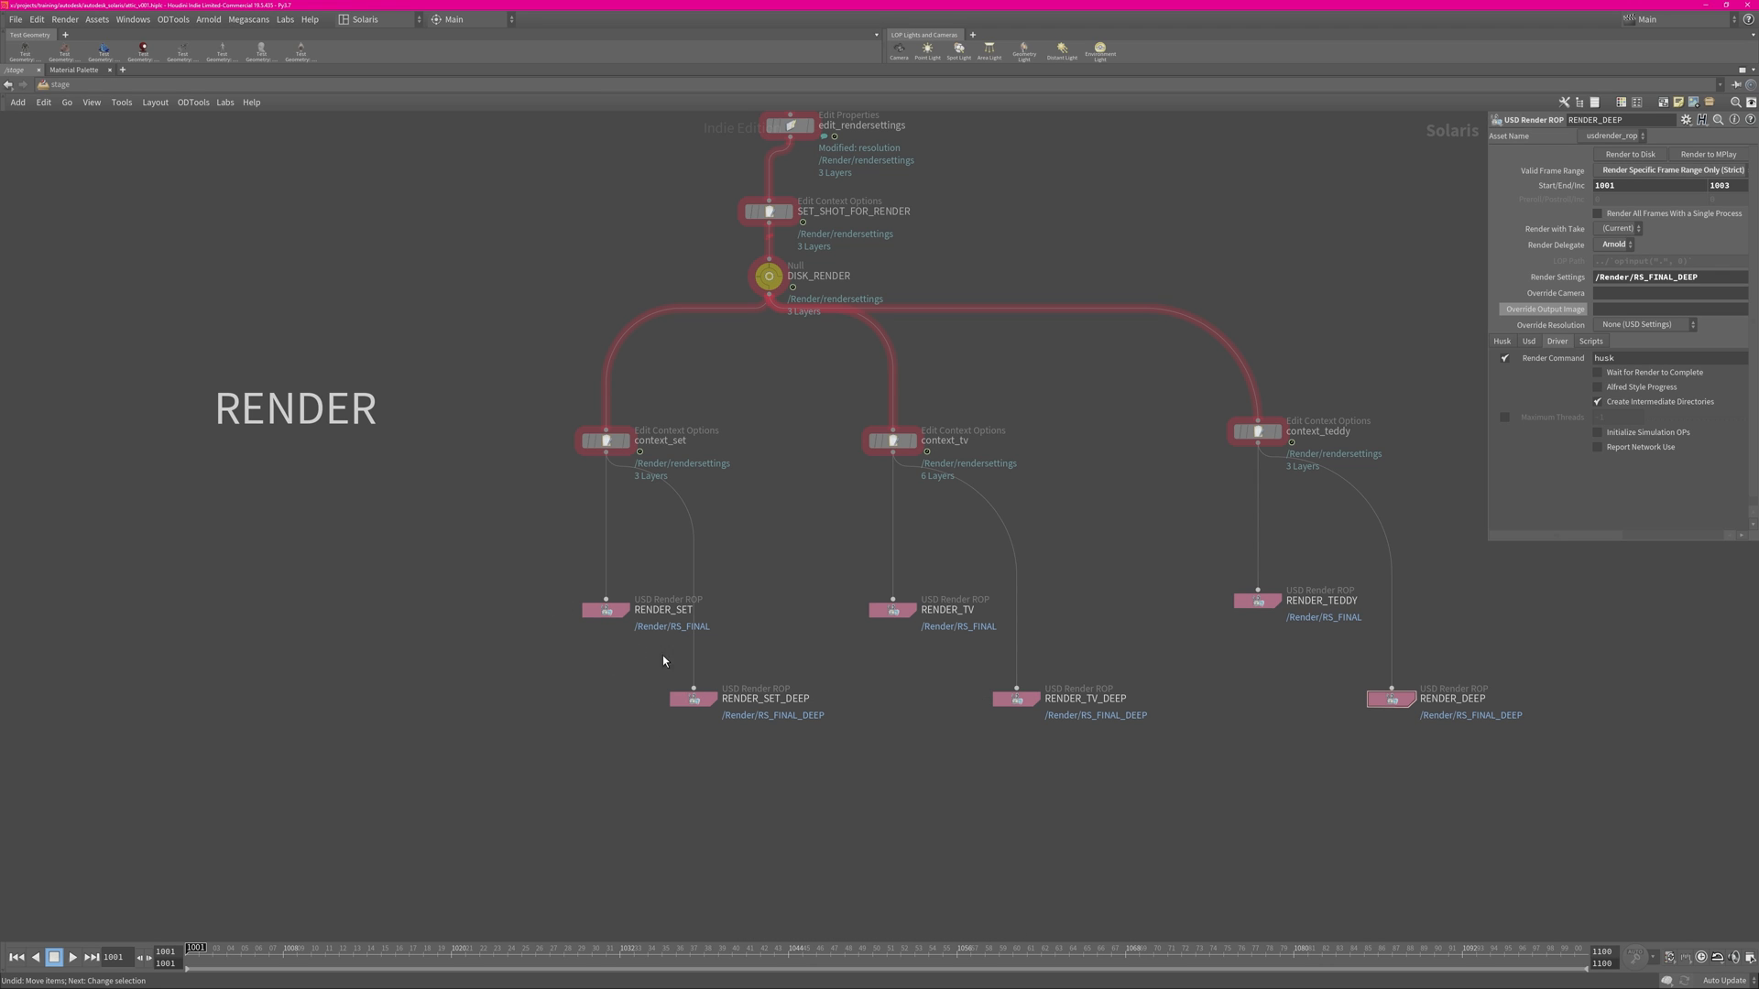
left_click_drag(522, 566, 1418, 651)
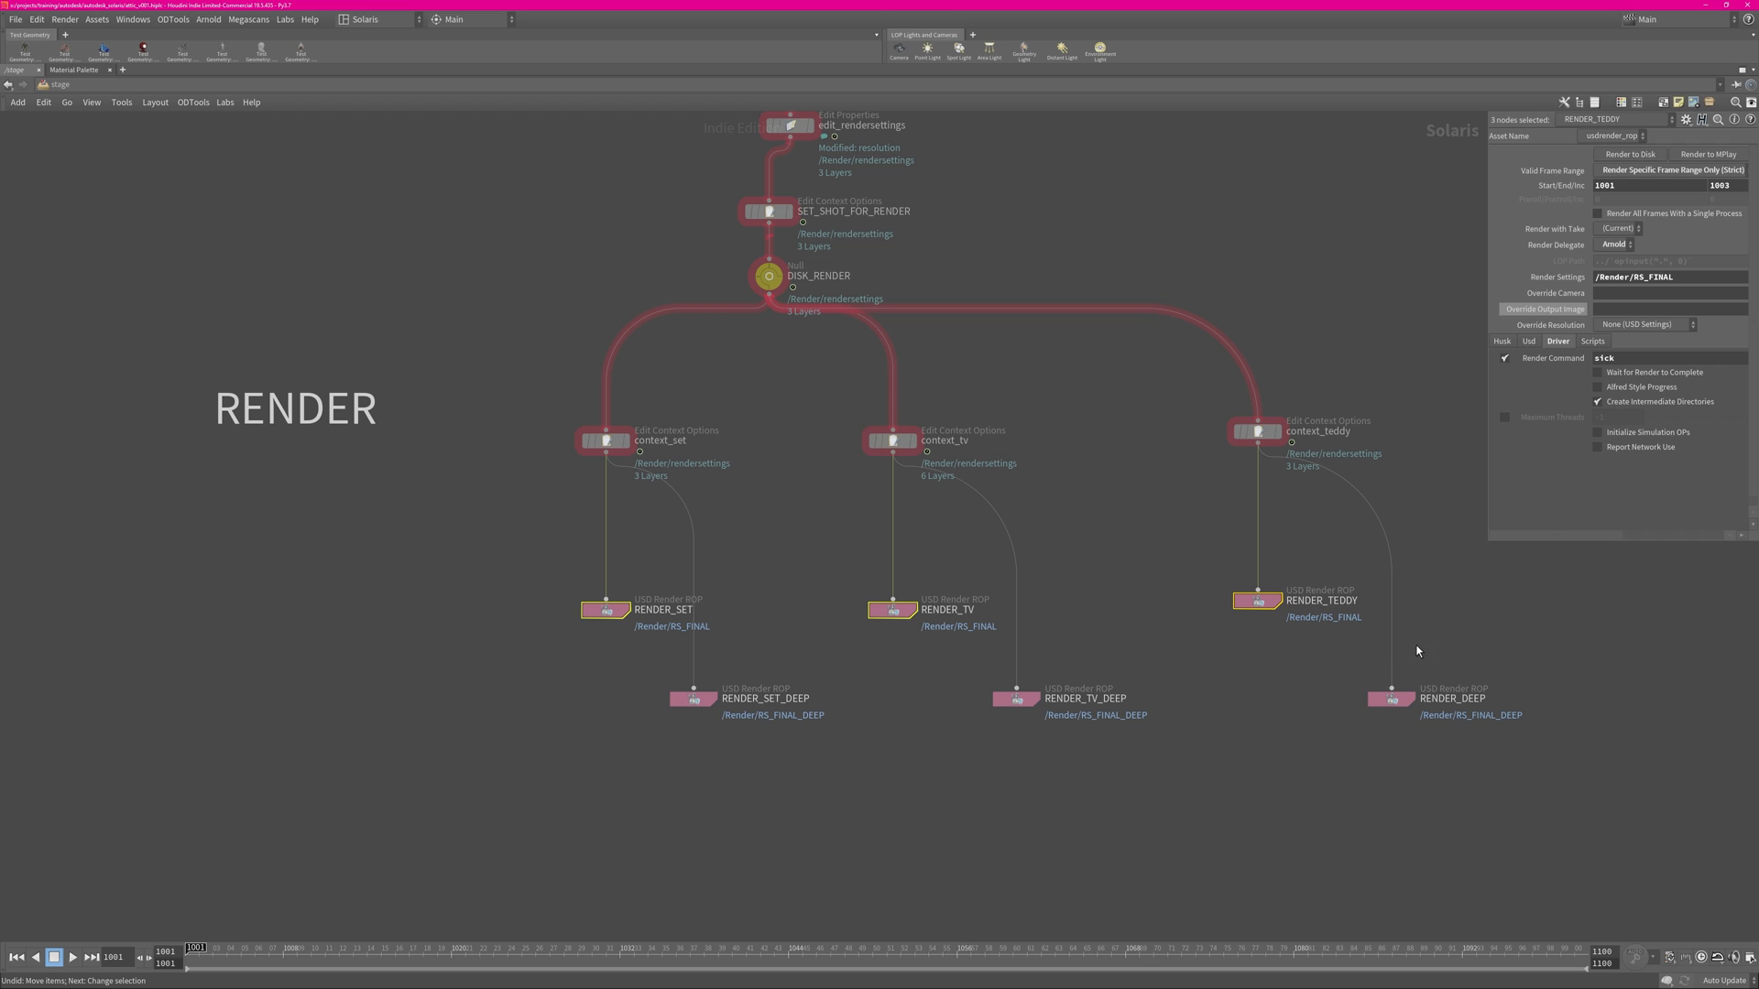
left_click(1239, 655)
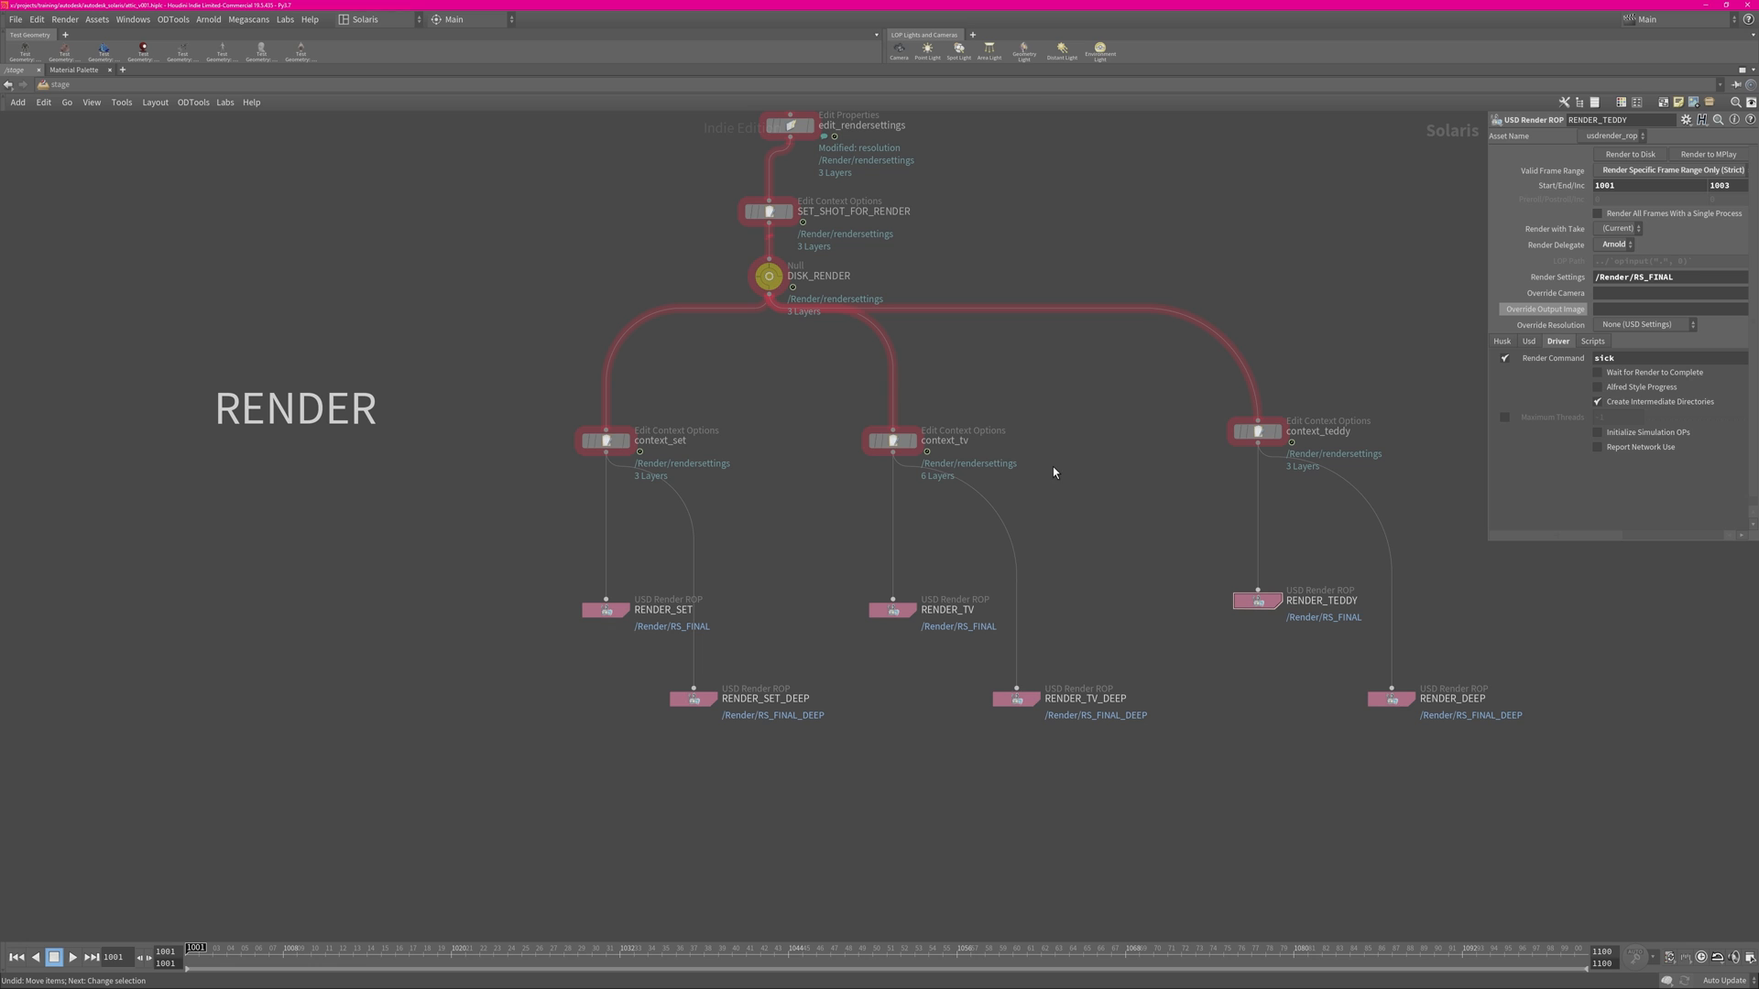
Go back up the network, enter the AOVS node and highlight the source name of the RGBA_PLO render var.
middle_click_drag(1118, 236, 1081, 469)
scroll(1082, 467, "down", 3)
middle_click_drag(1016, 311, 1022, 622)
scroll(1007, 487, "up", 2)
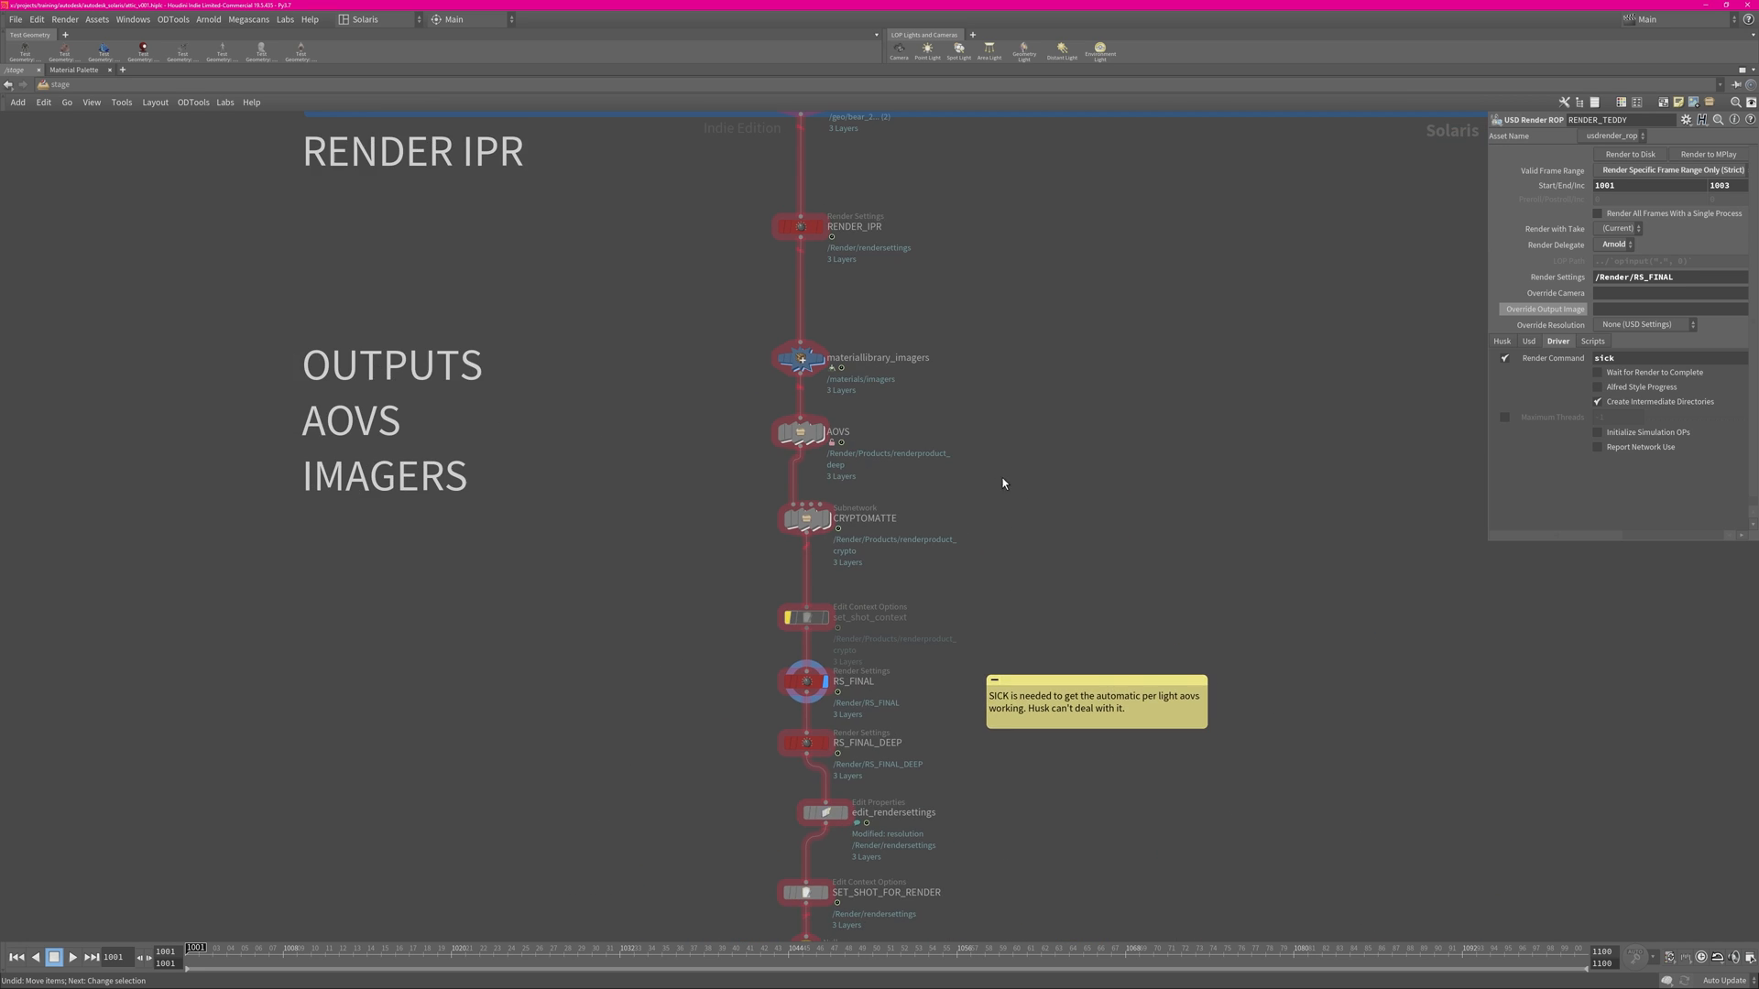
middle_click_drag(944, 338, 958, 606)
scroll(958, 606, "down", 7)
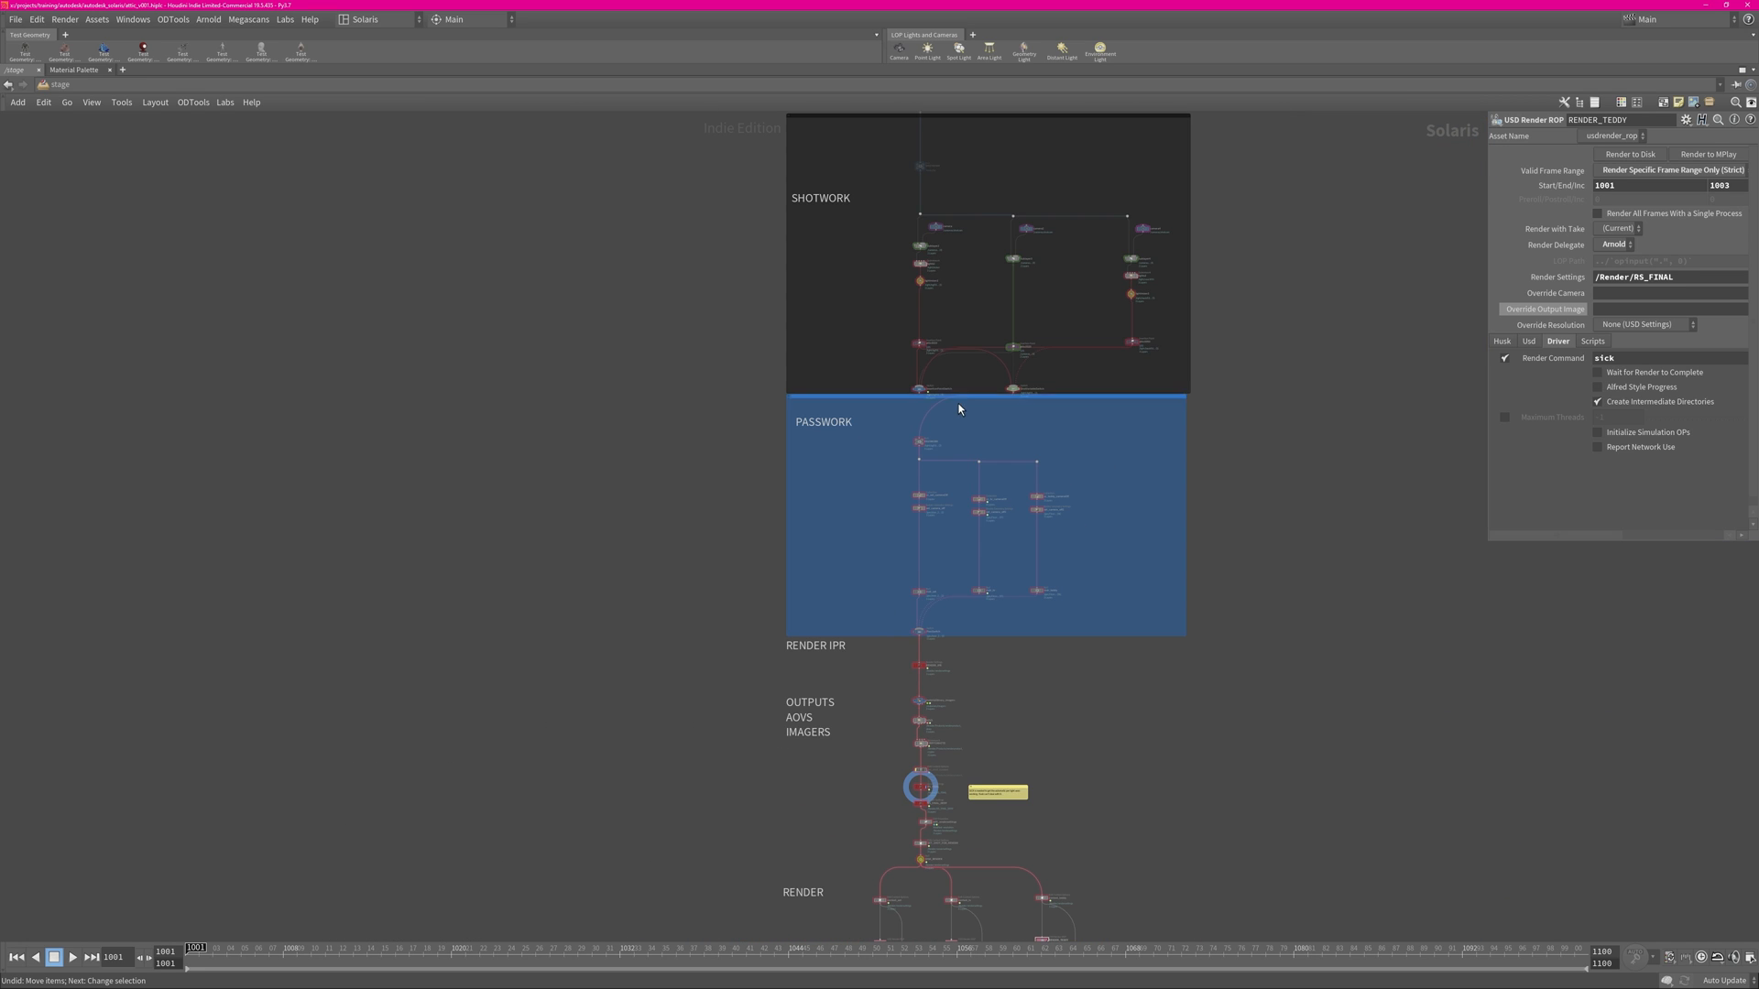
left_click_drag(1626, 354, 1592, 353)
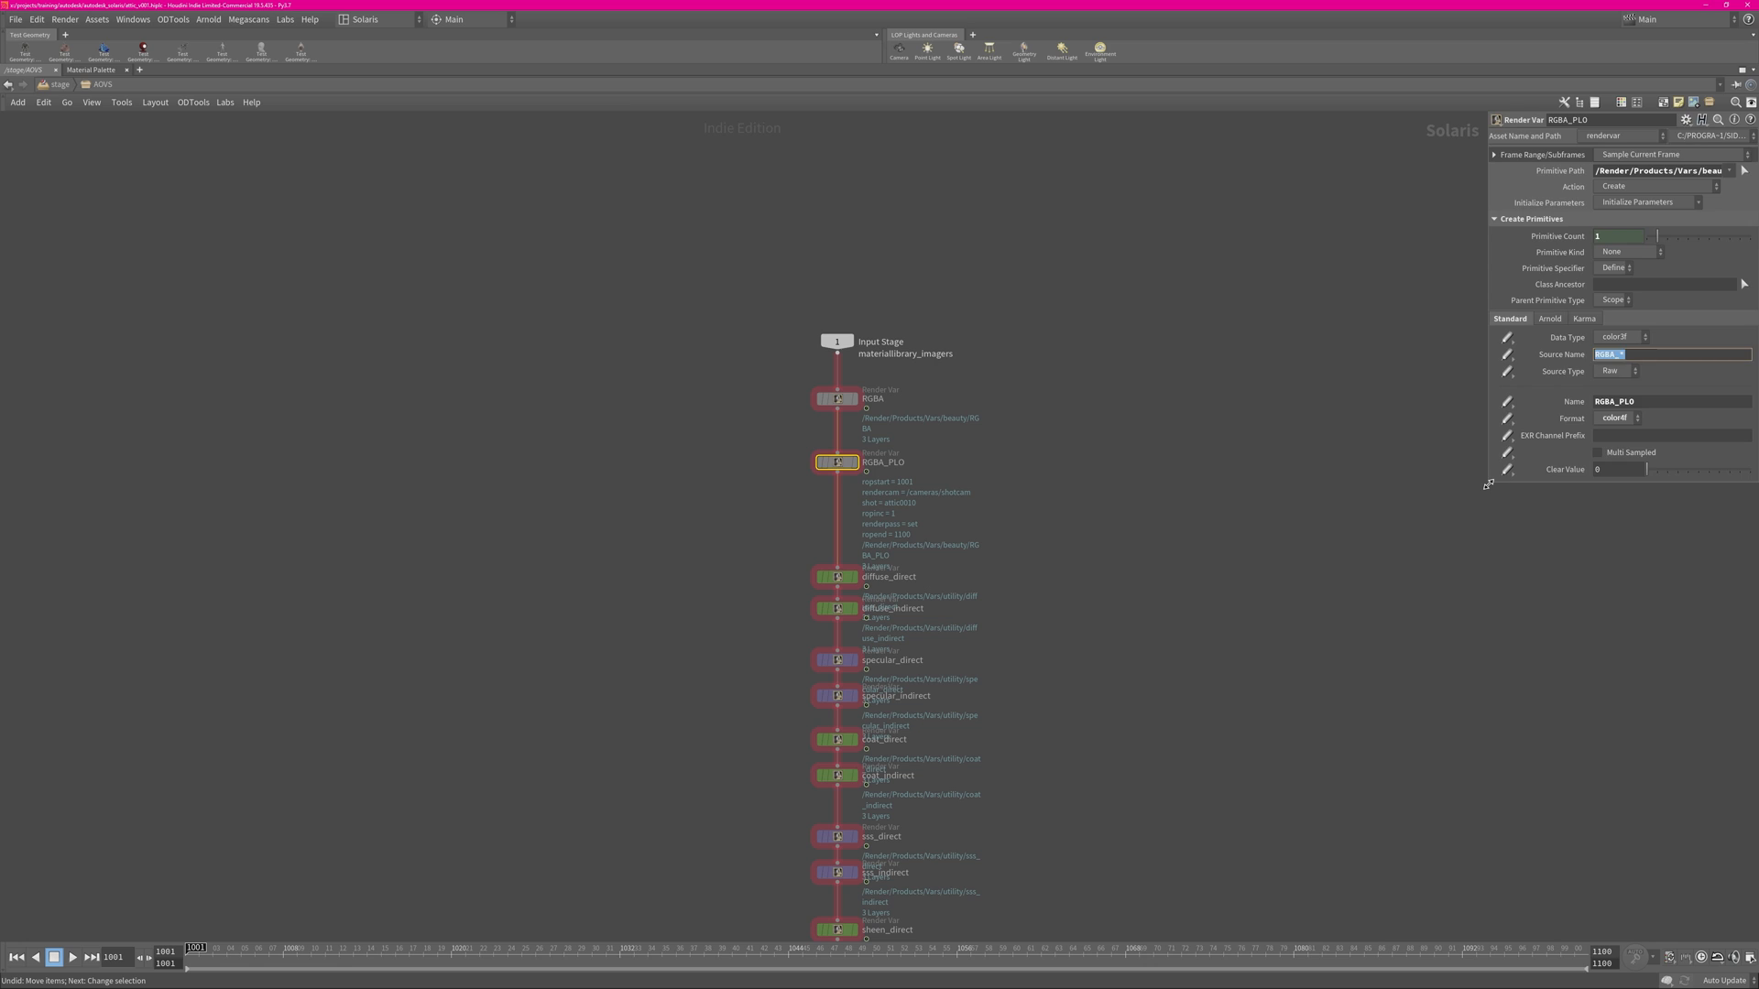
Enlarge the parameter pane, check the wildcard in the RGBA_PLO source name and return to the stage network.
left_click_drag(1488, 484, 1258, 806)
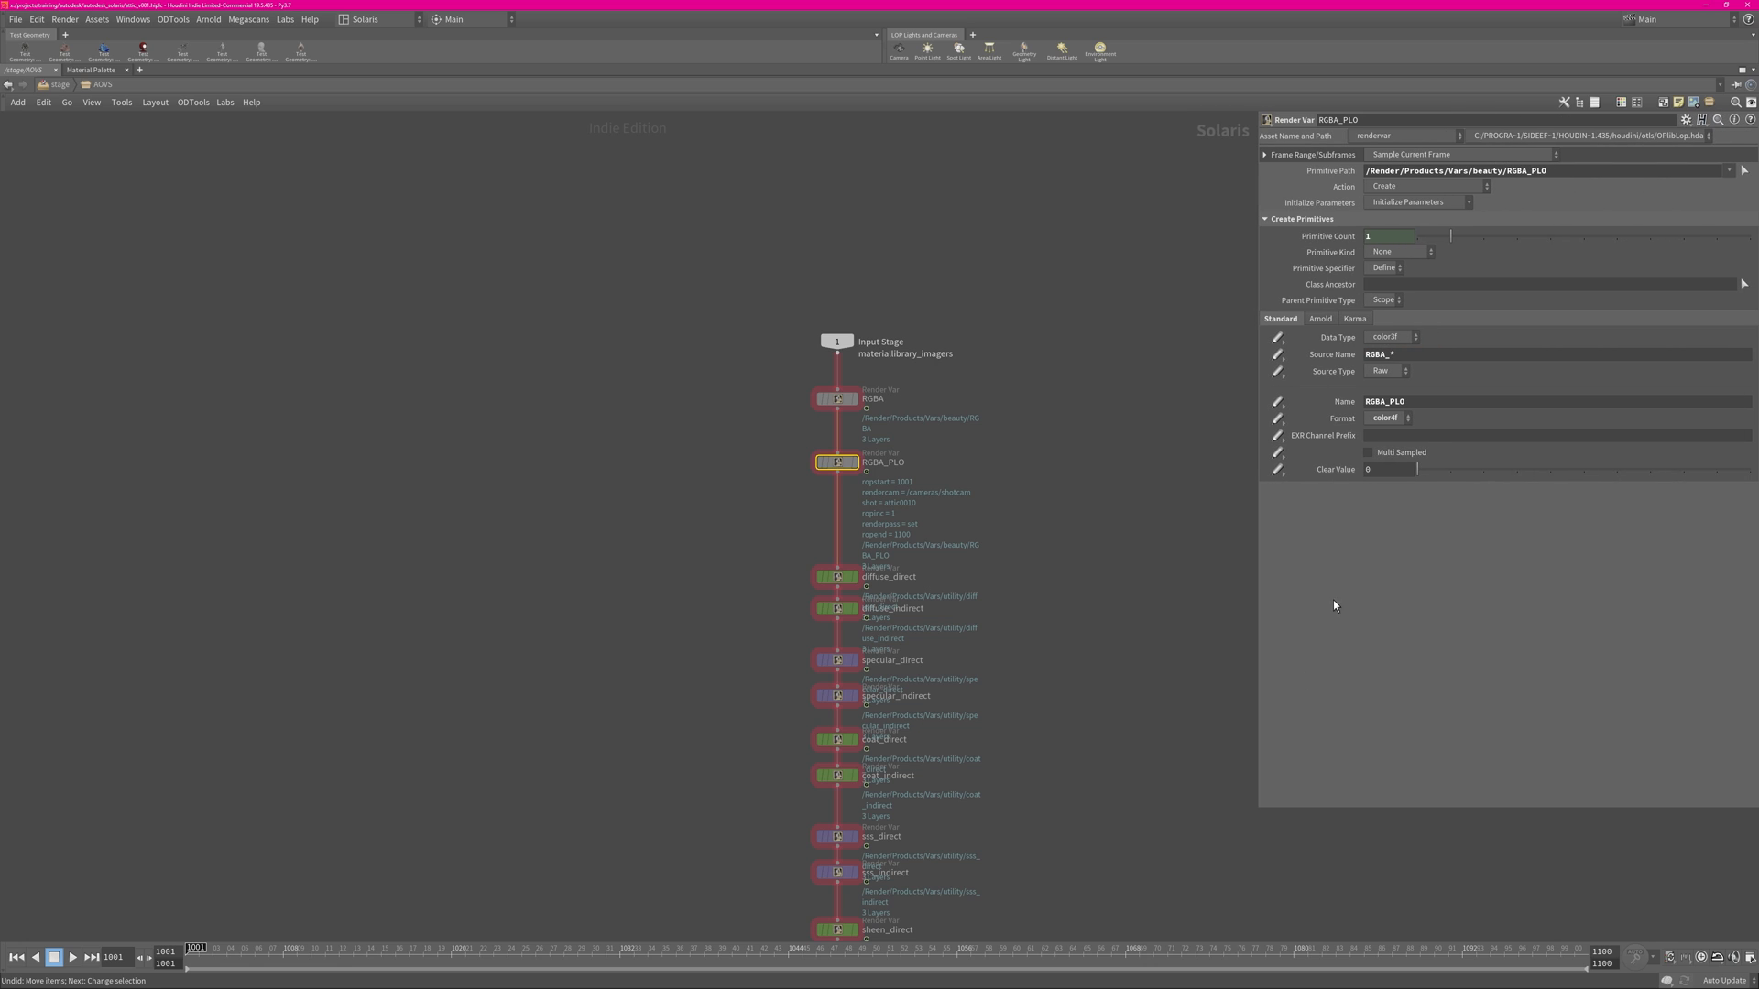
double_click(1390, 354)
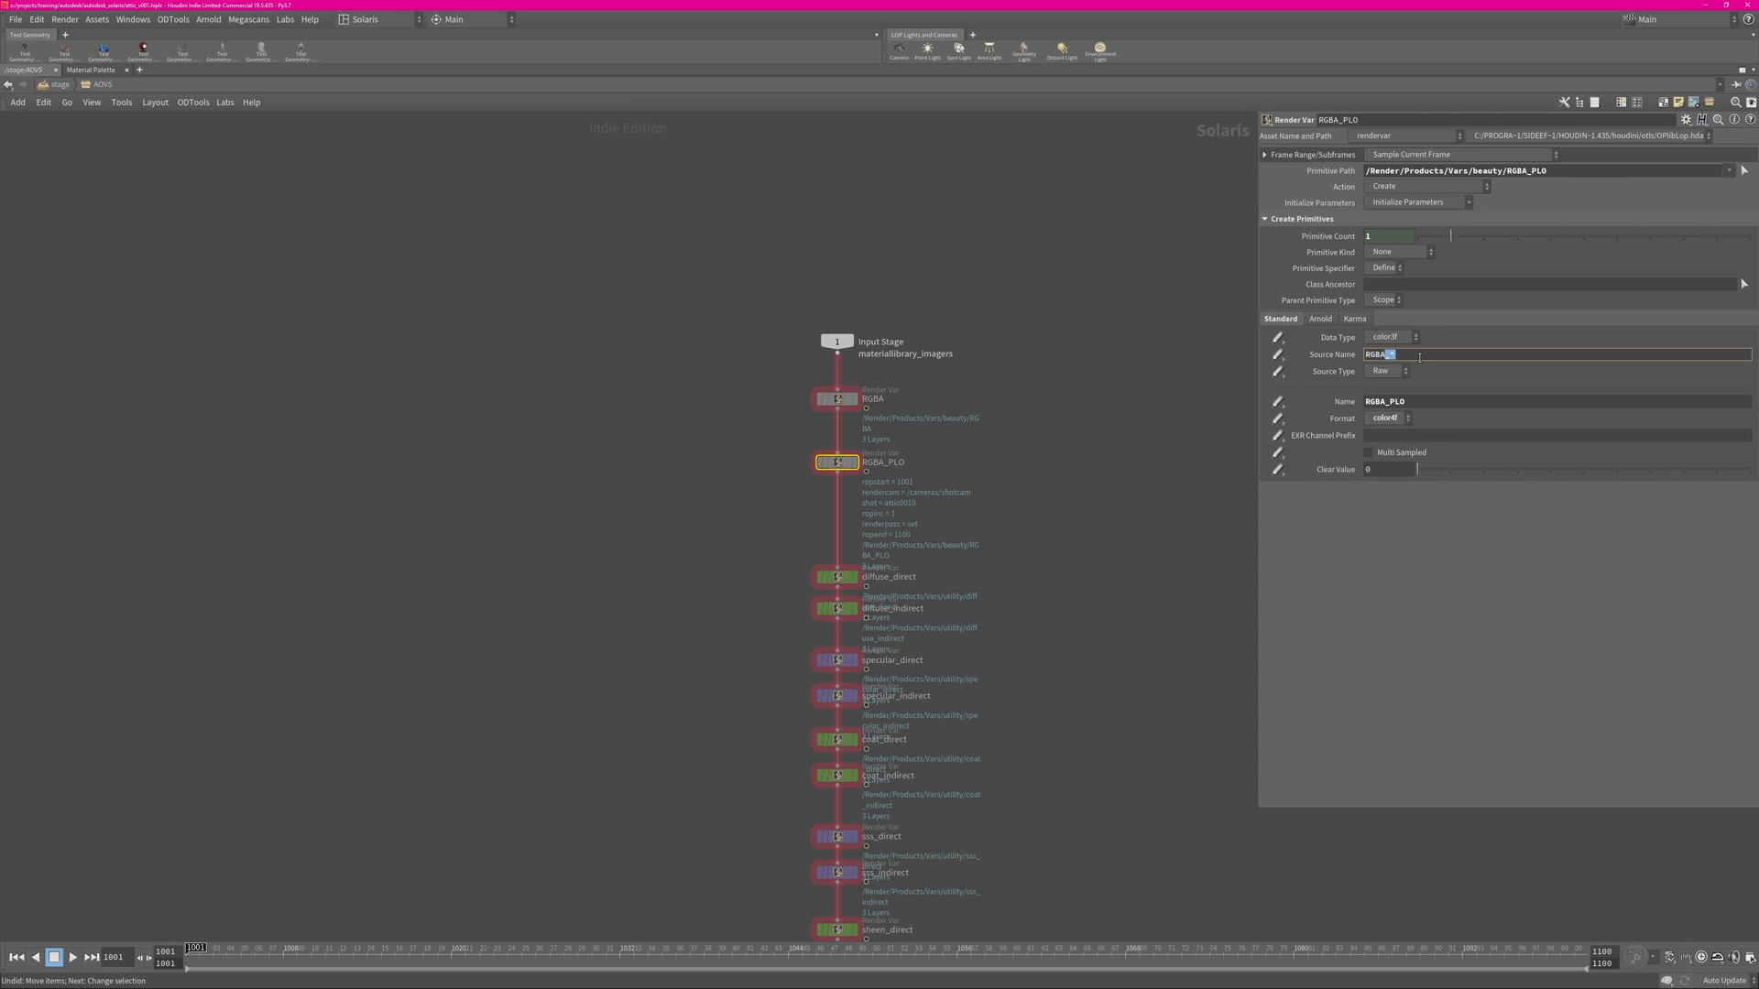
left_click(1419, 358)
left_click(1116, 377)
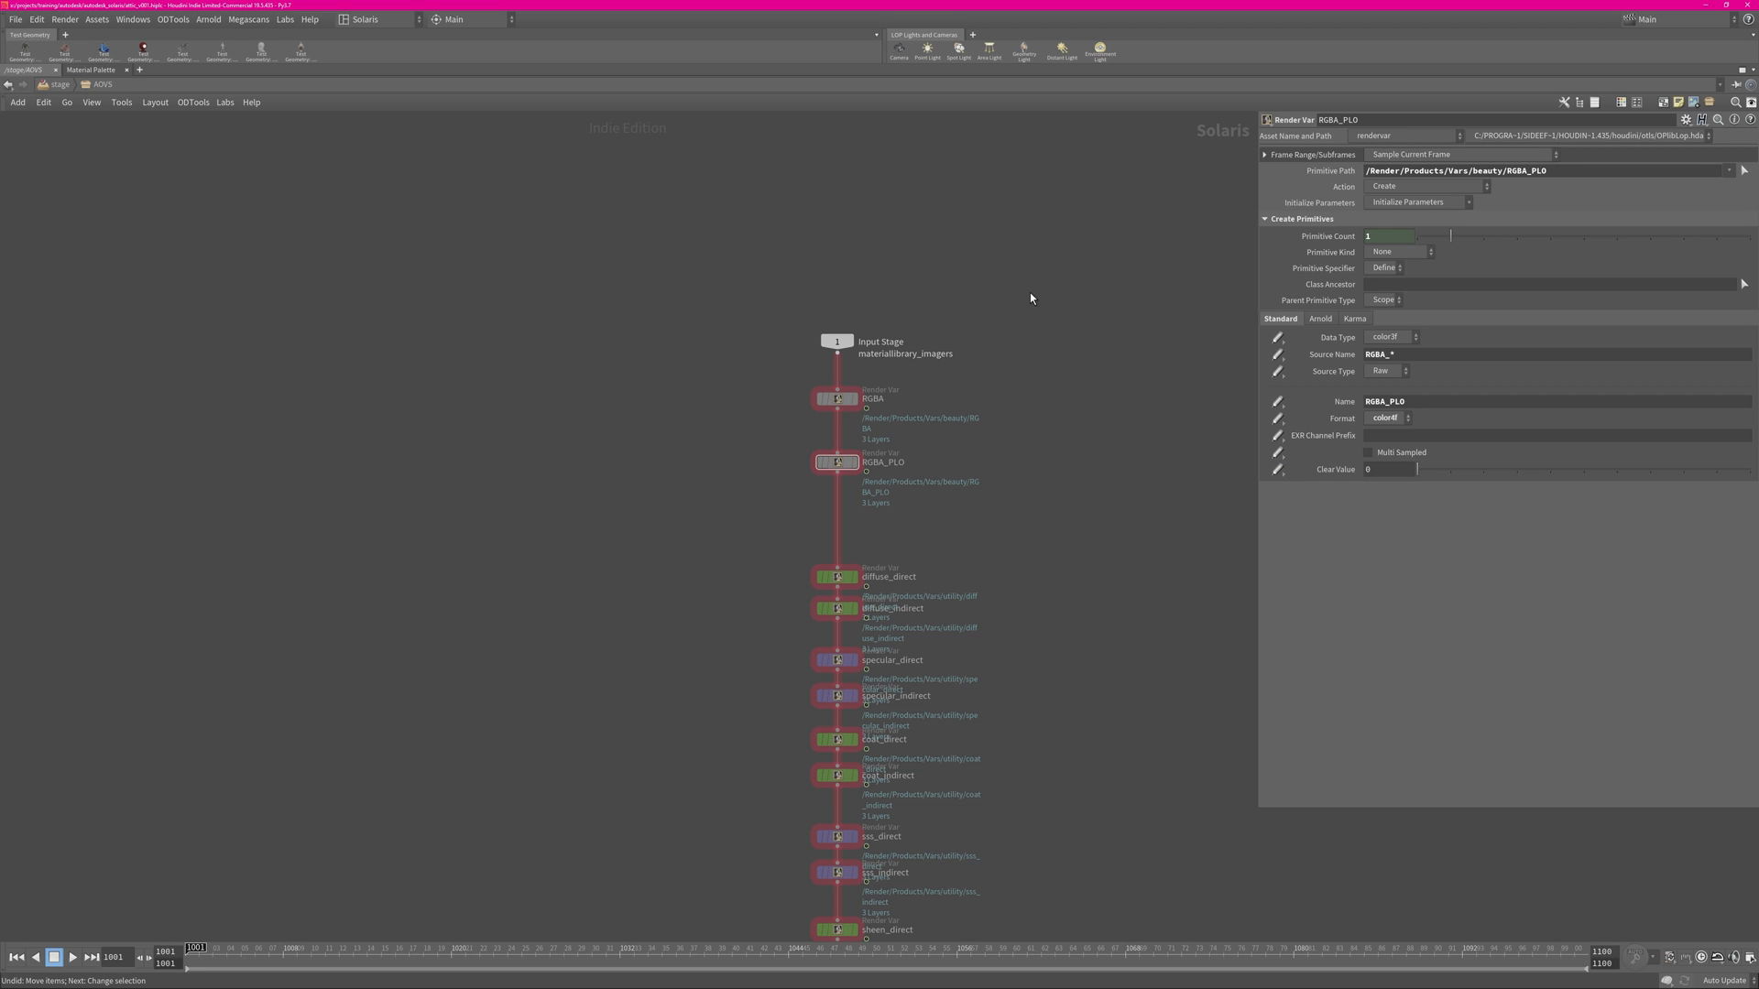
key("u")
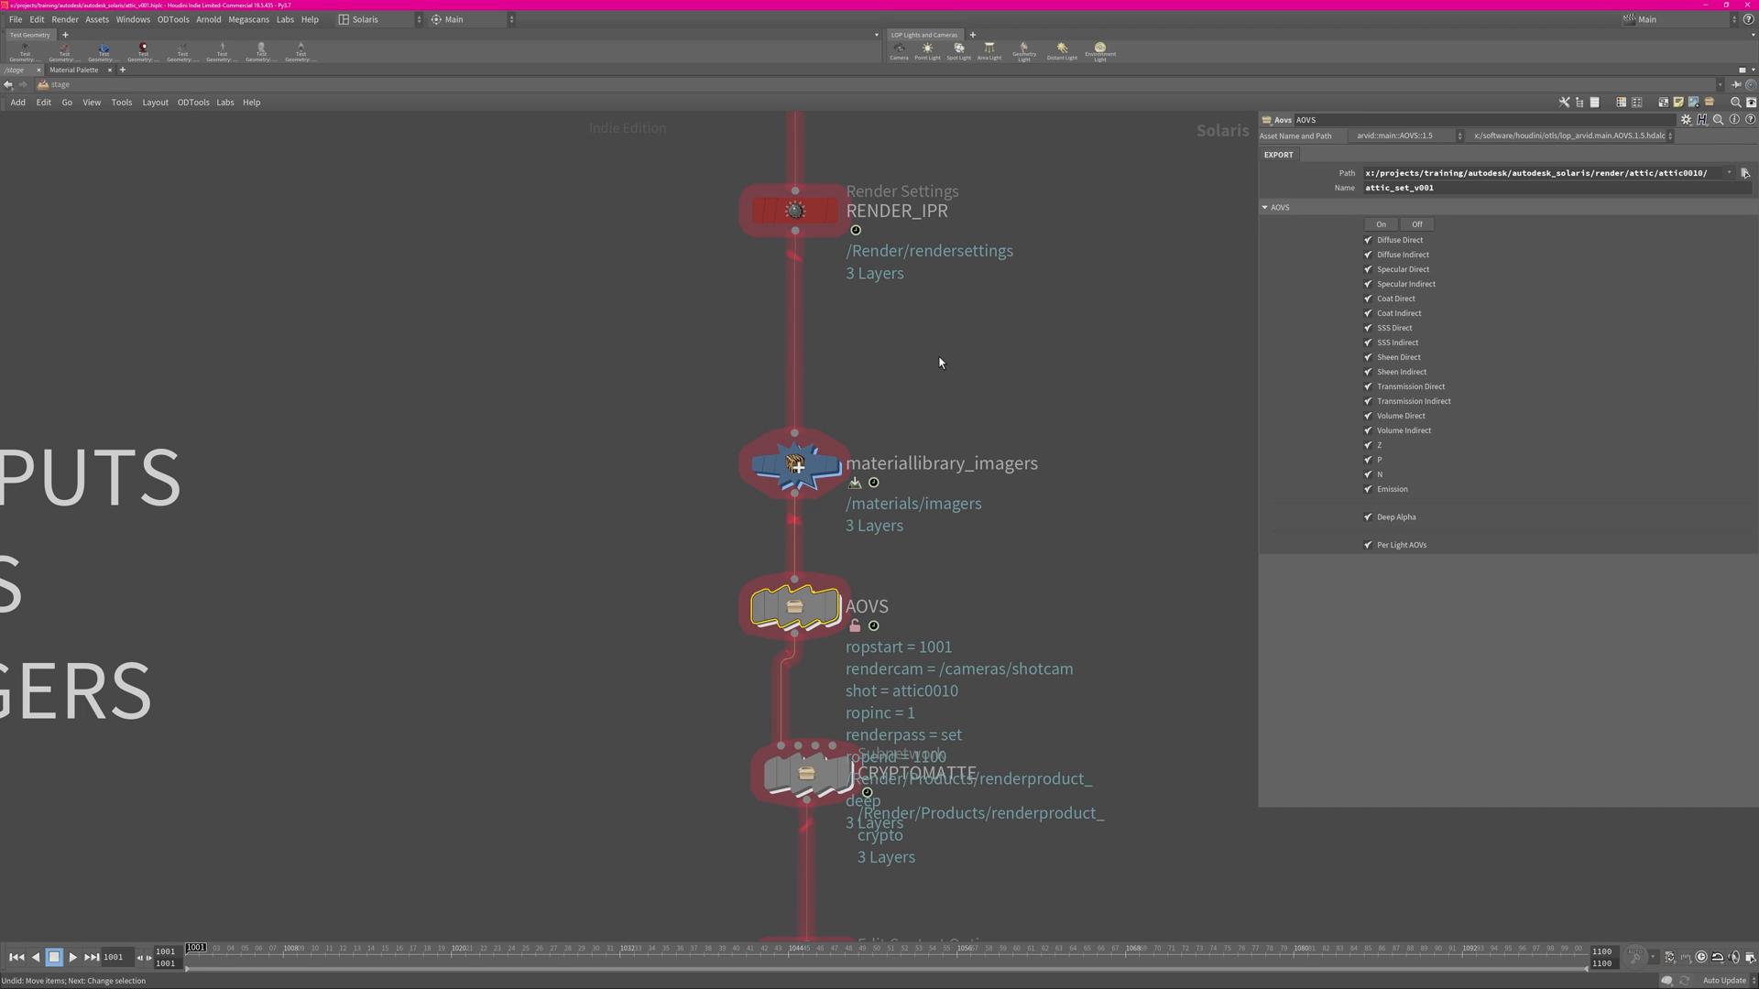
Switch to Nuke and display the Read13 beauty render in the viewer.
key("alt+Tab")
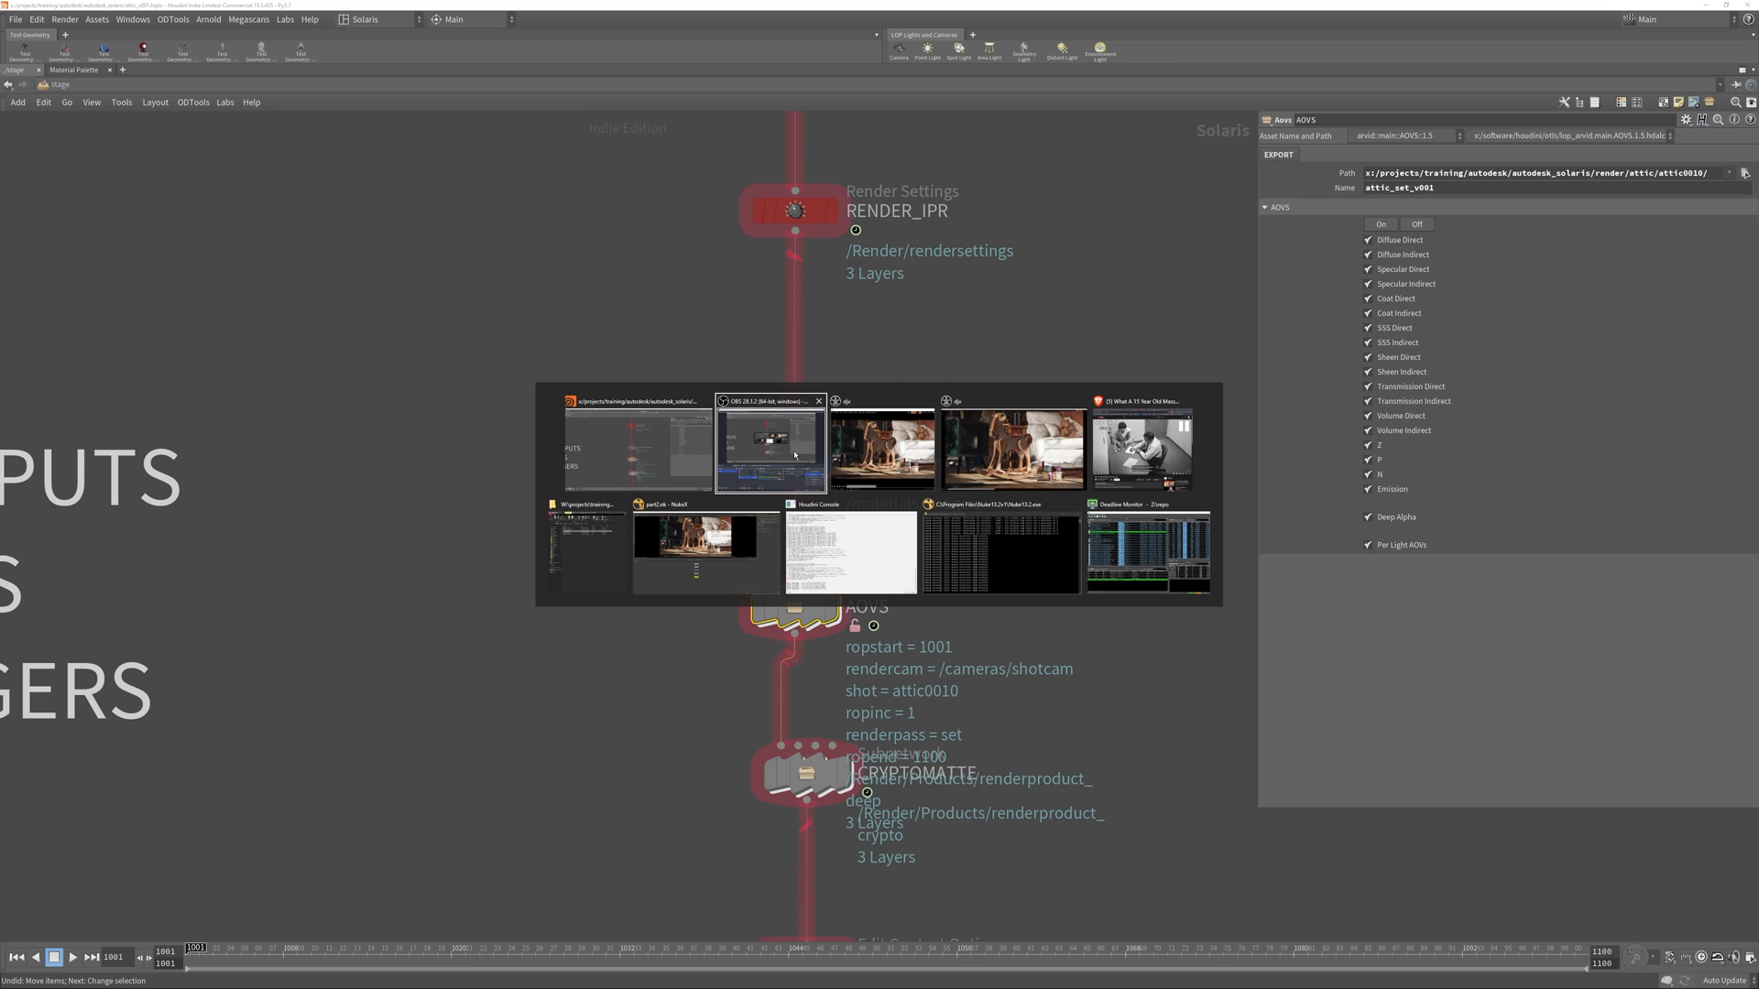
left_click(742, 548)
scroll(874, 642, "down", 6)
middle_click_drag(801, 649, 783, 870)
middle_click_drag(786, 687, 767, 875)
middle_click_drag(767, 632, 775, 837)
middle_click_drag(760, 615, 763, 902)
middle_click_drag(757, 754, 766, 628)
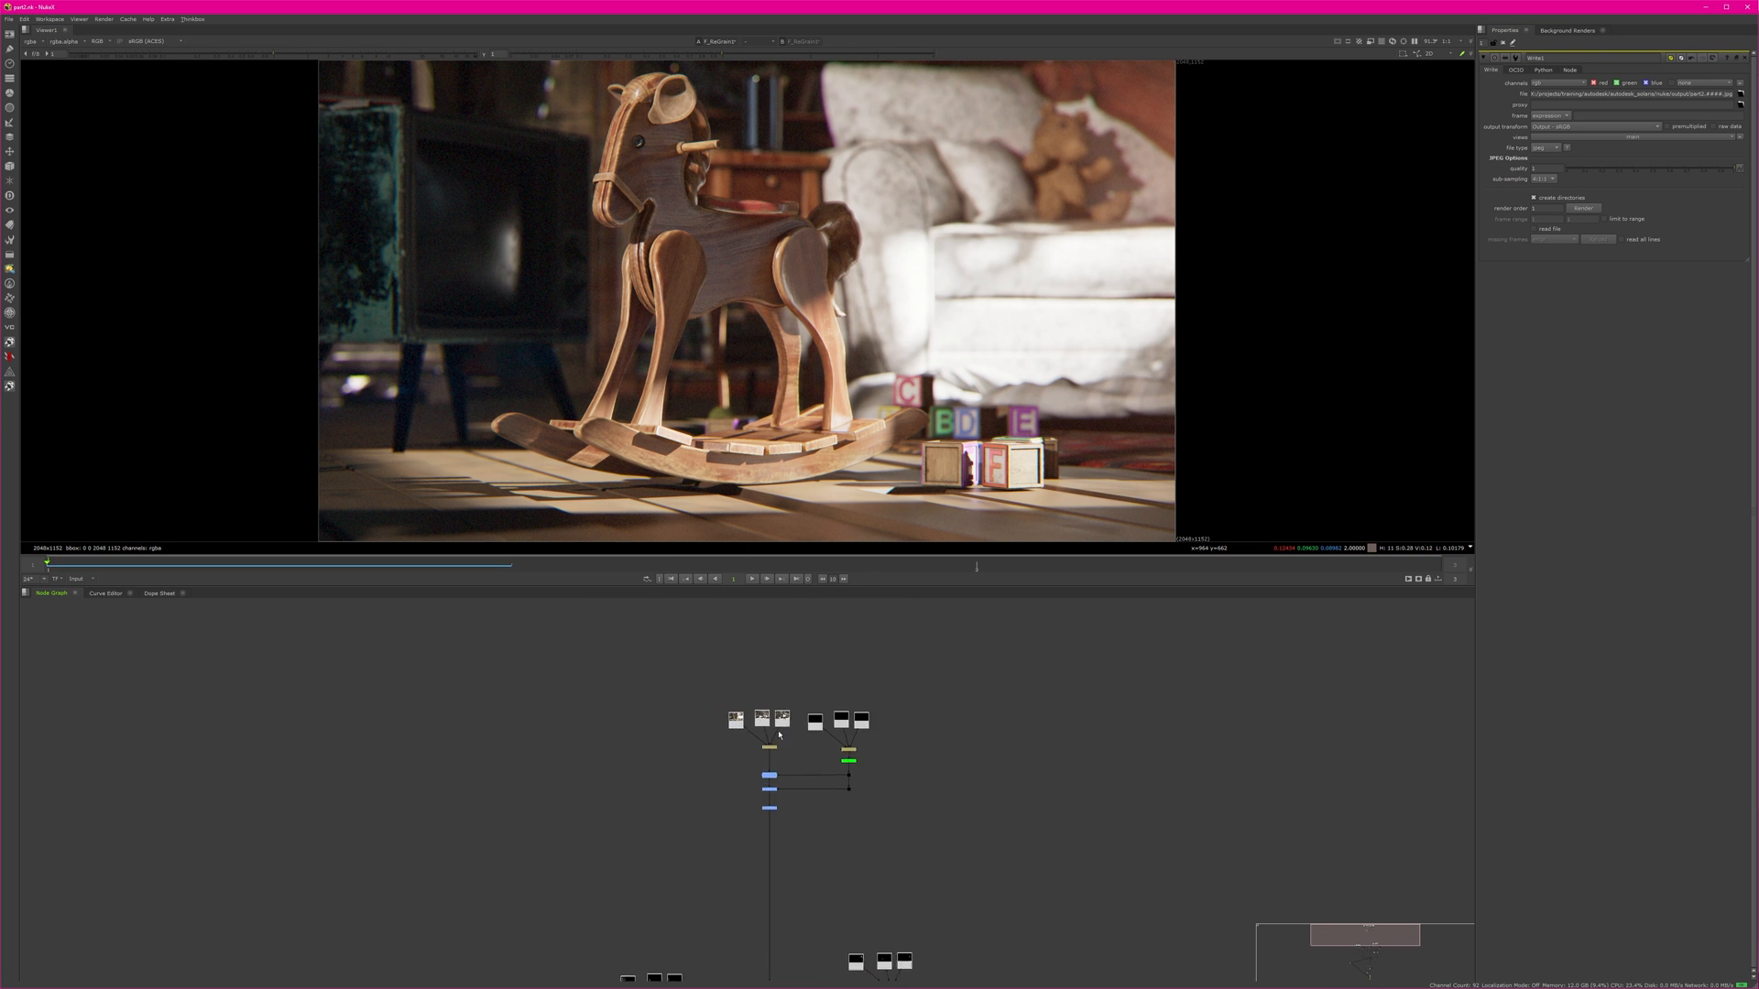
scroll(780, 730, "up", 7)
left_click_drag(661, 674, 658, 679)
key("1")
left_click(550, 953)
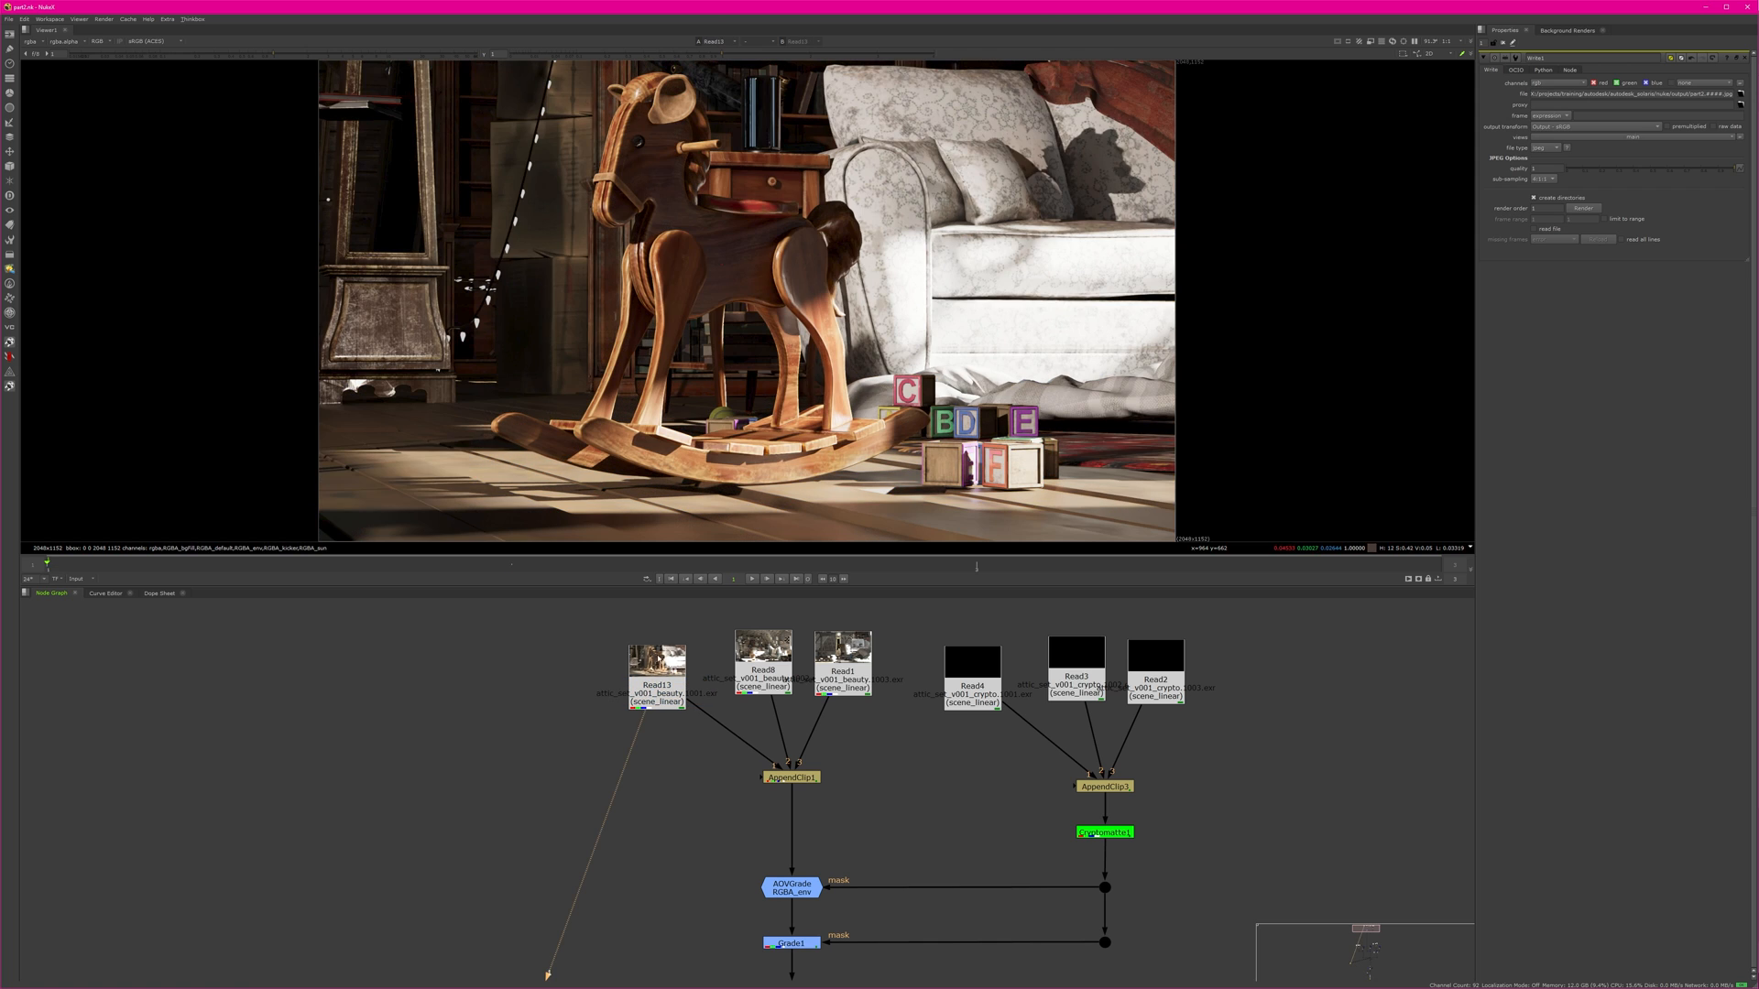
Add a LayerContactSheet node below Read13 and display it in the viewer.
key("Tab")
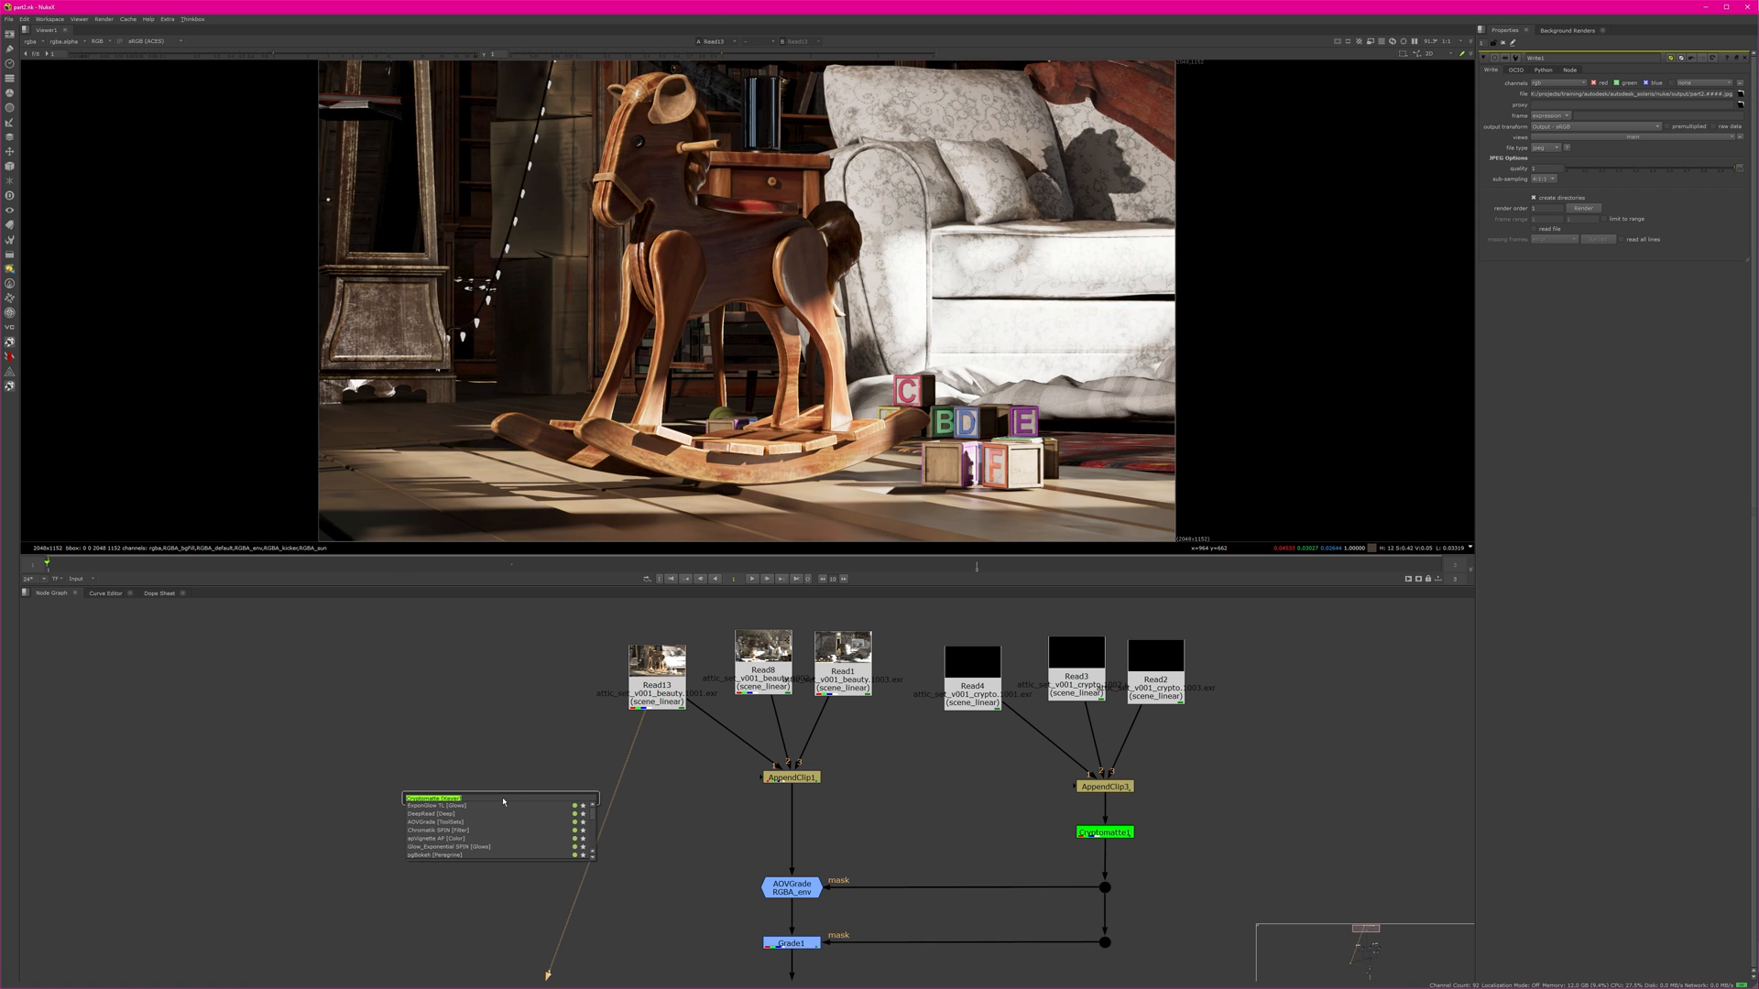
type("la")
left_click(504, 813)
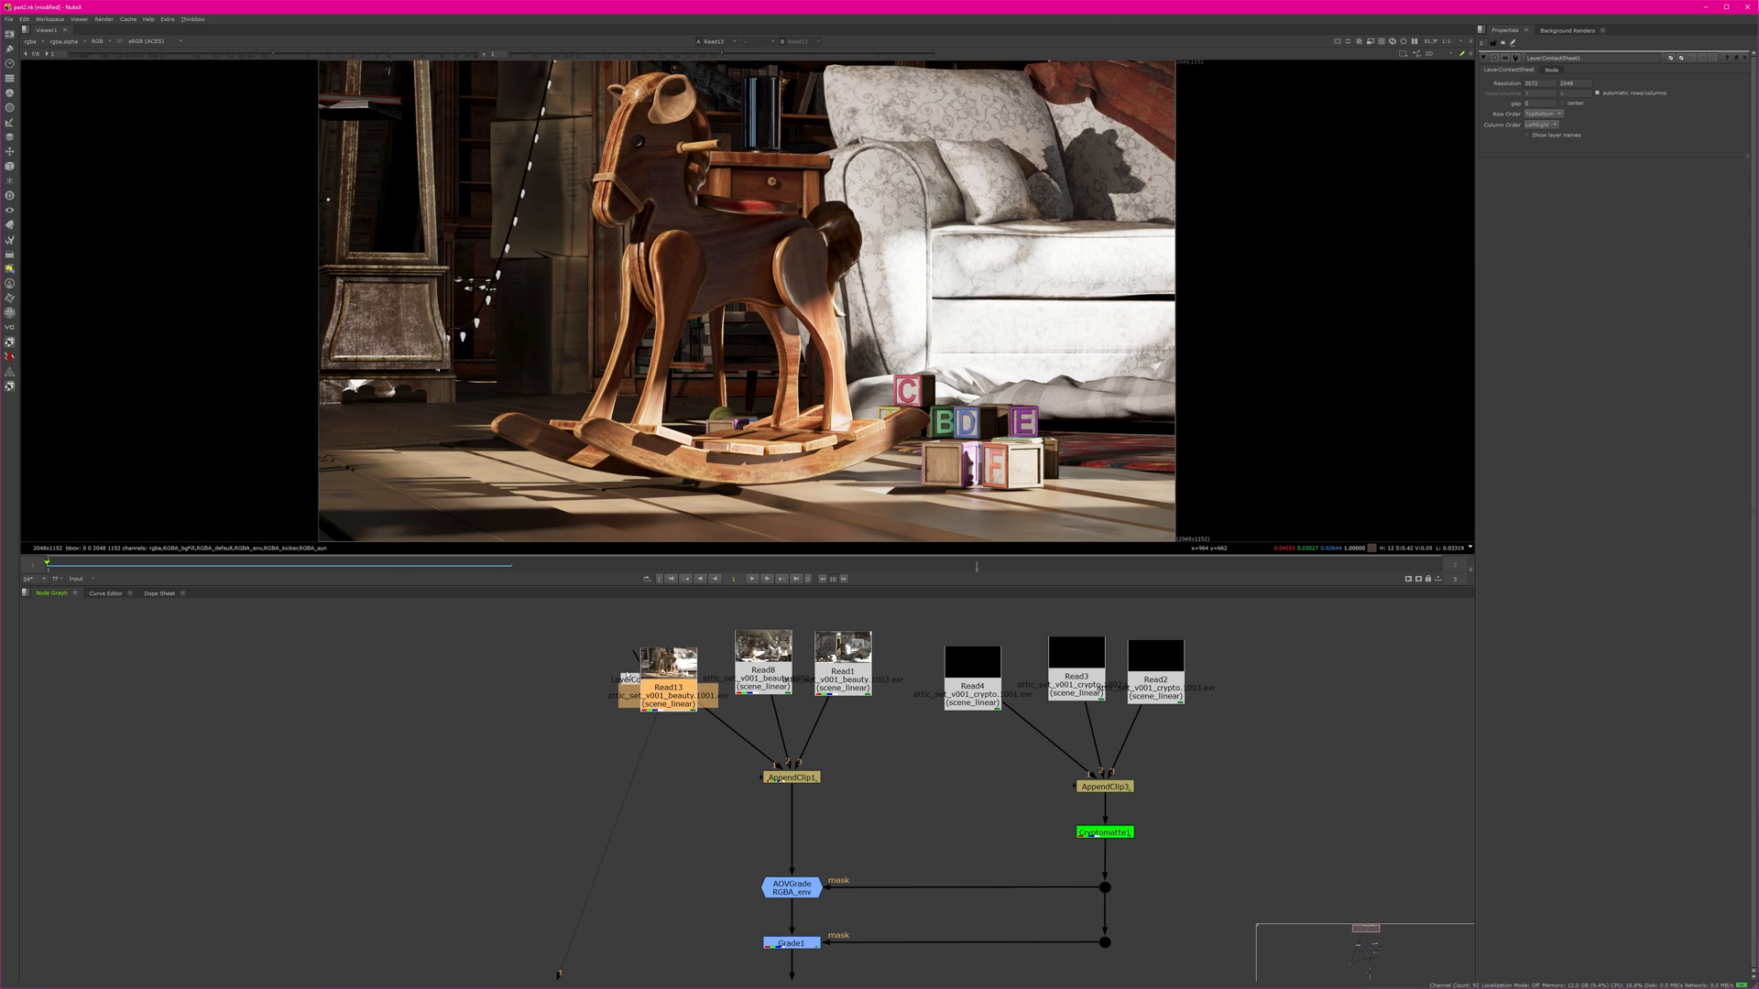
left_click(606, 770)
key("1")
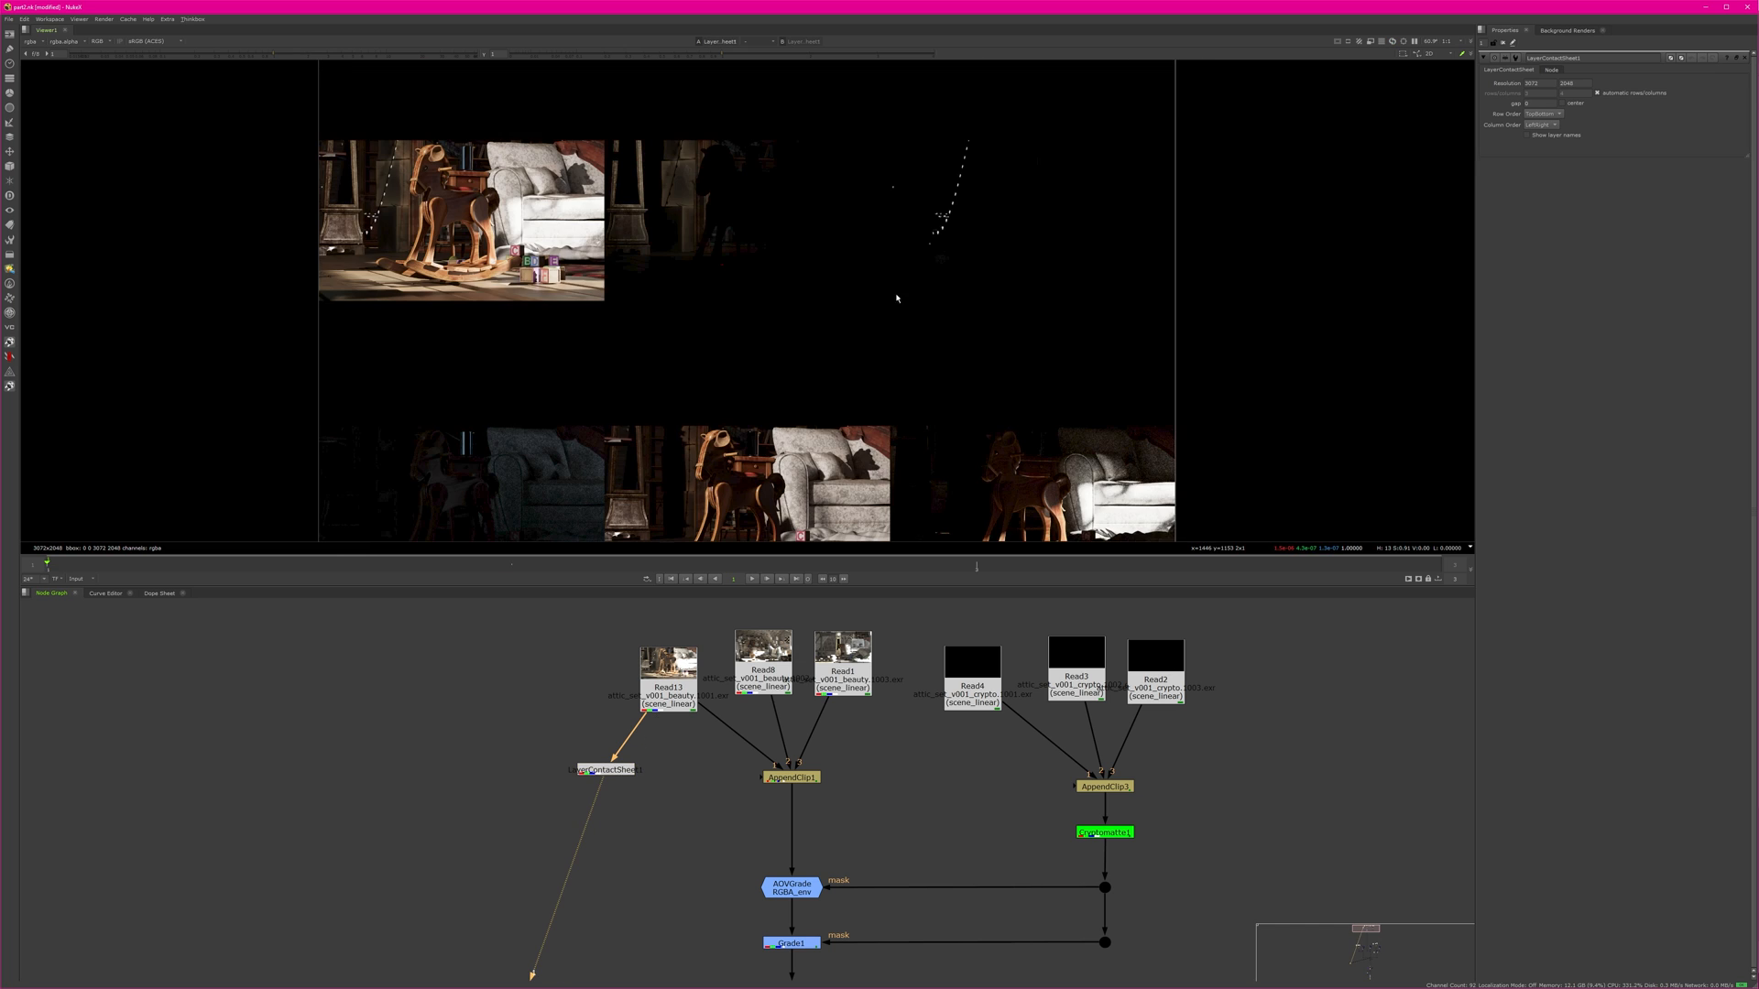
Turn on the layer names for the contact sheet and look closely at its lower row.
middle_click_drag(766, 381, 896, 240)
left_click(1554, 136)
left_click(914, 307)
scroll(868, 438, "up", 3)
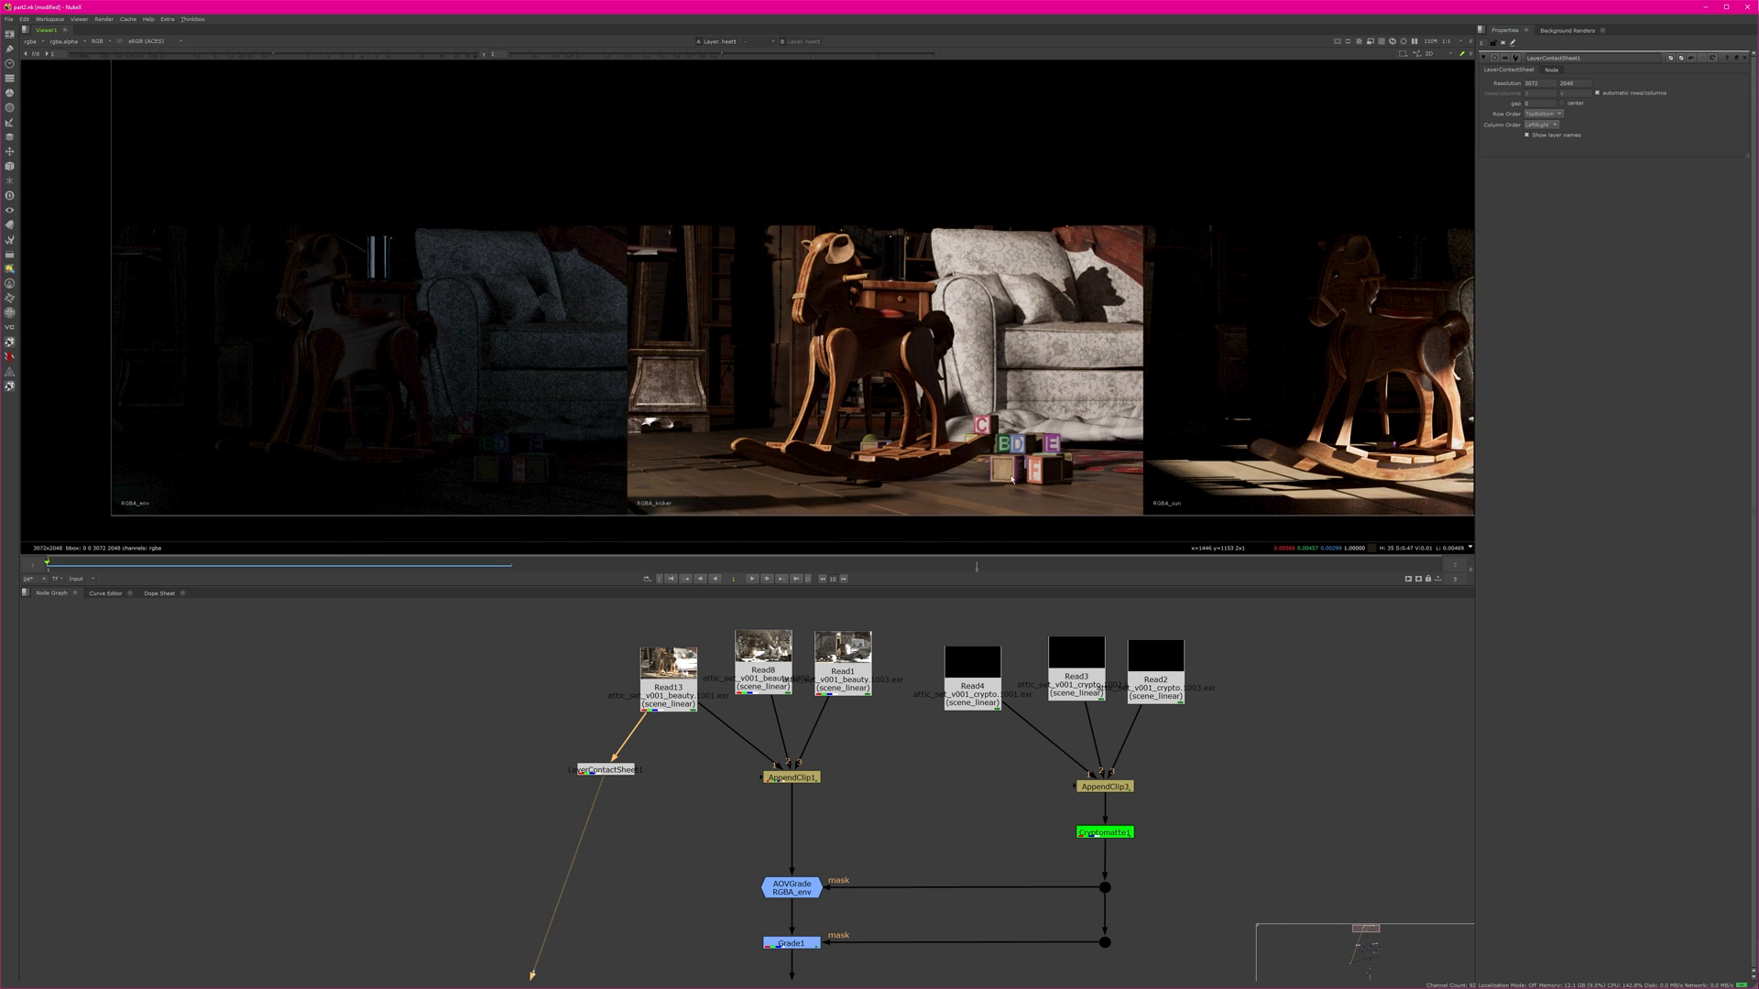
Examine the individual per-light RGBA layers across the contact sheet.
middle_click_drag(1255, 452, 1121, 400)
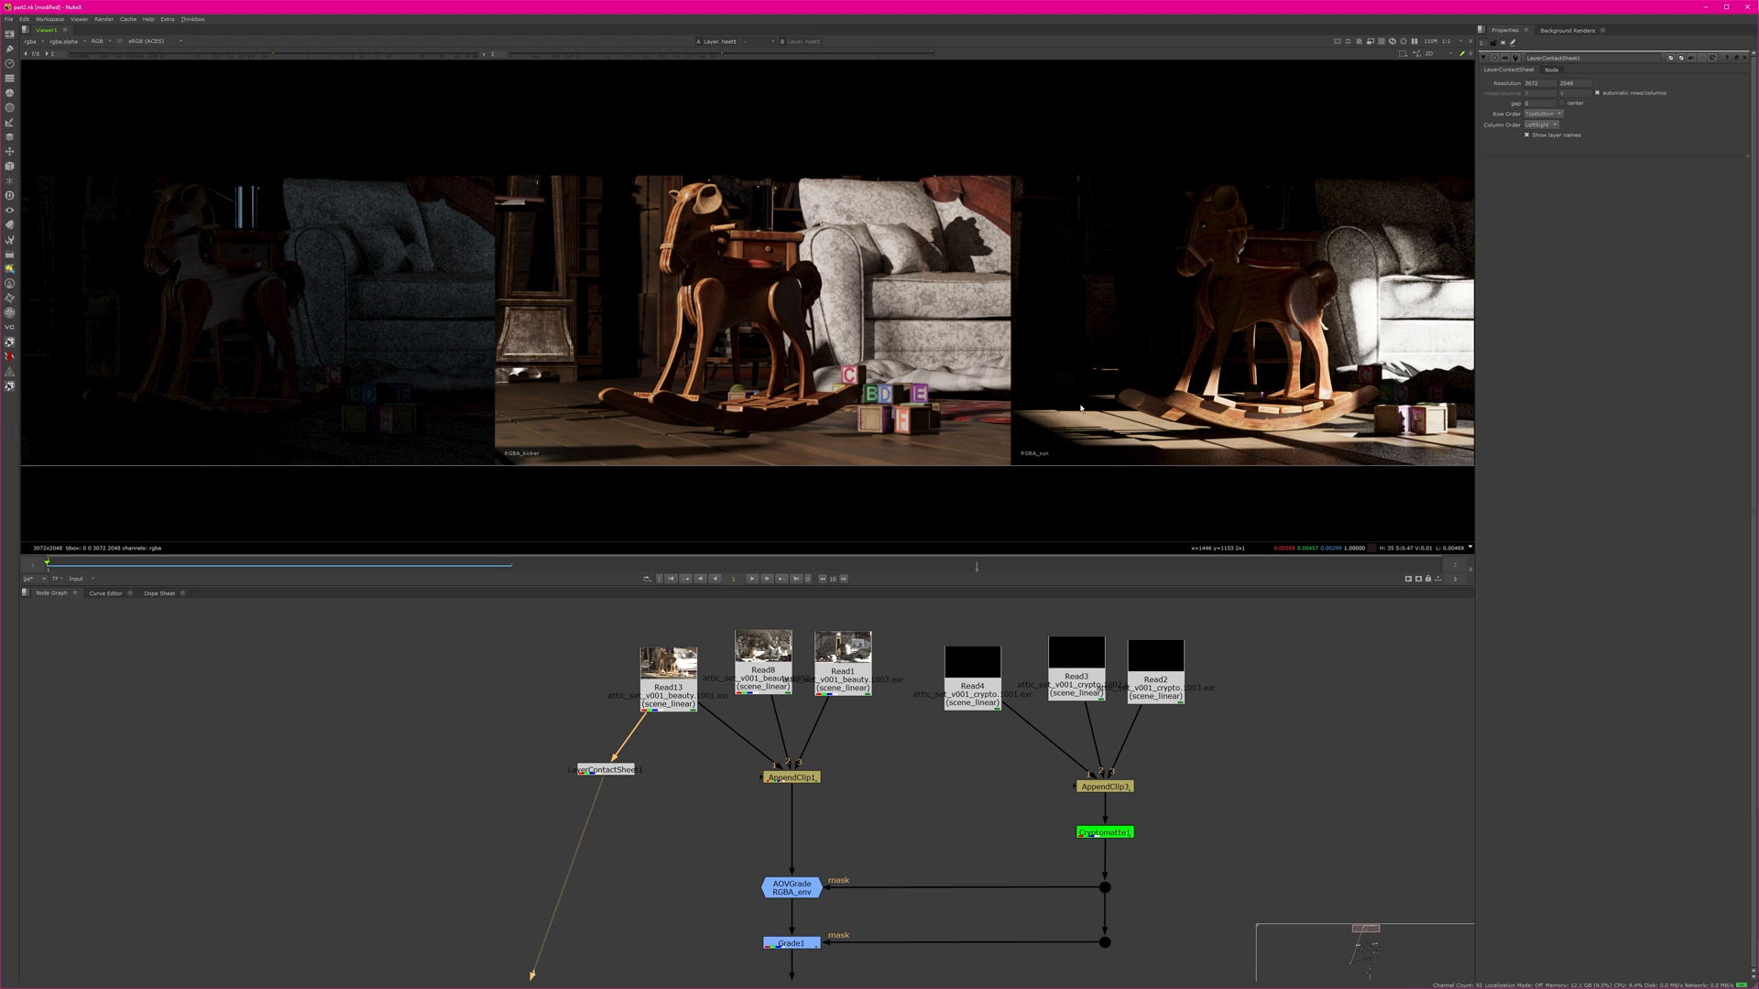
middle_click_drag(1138, 340, 993, 413)
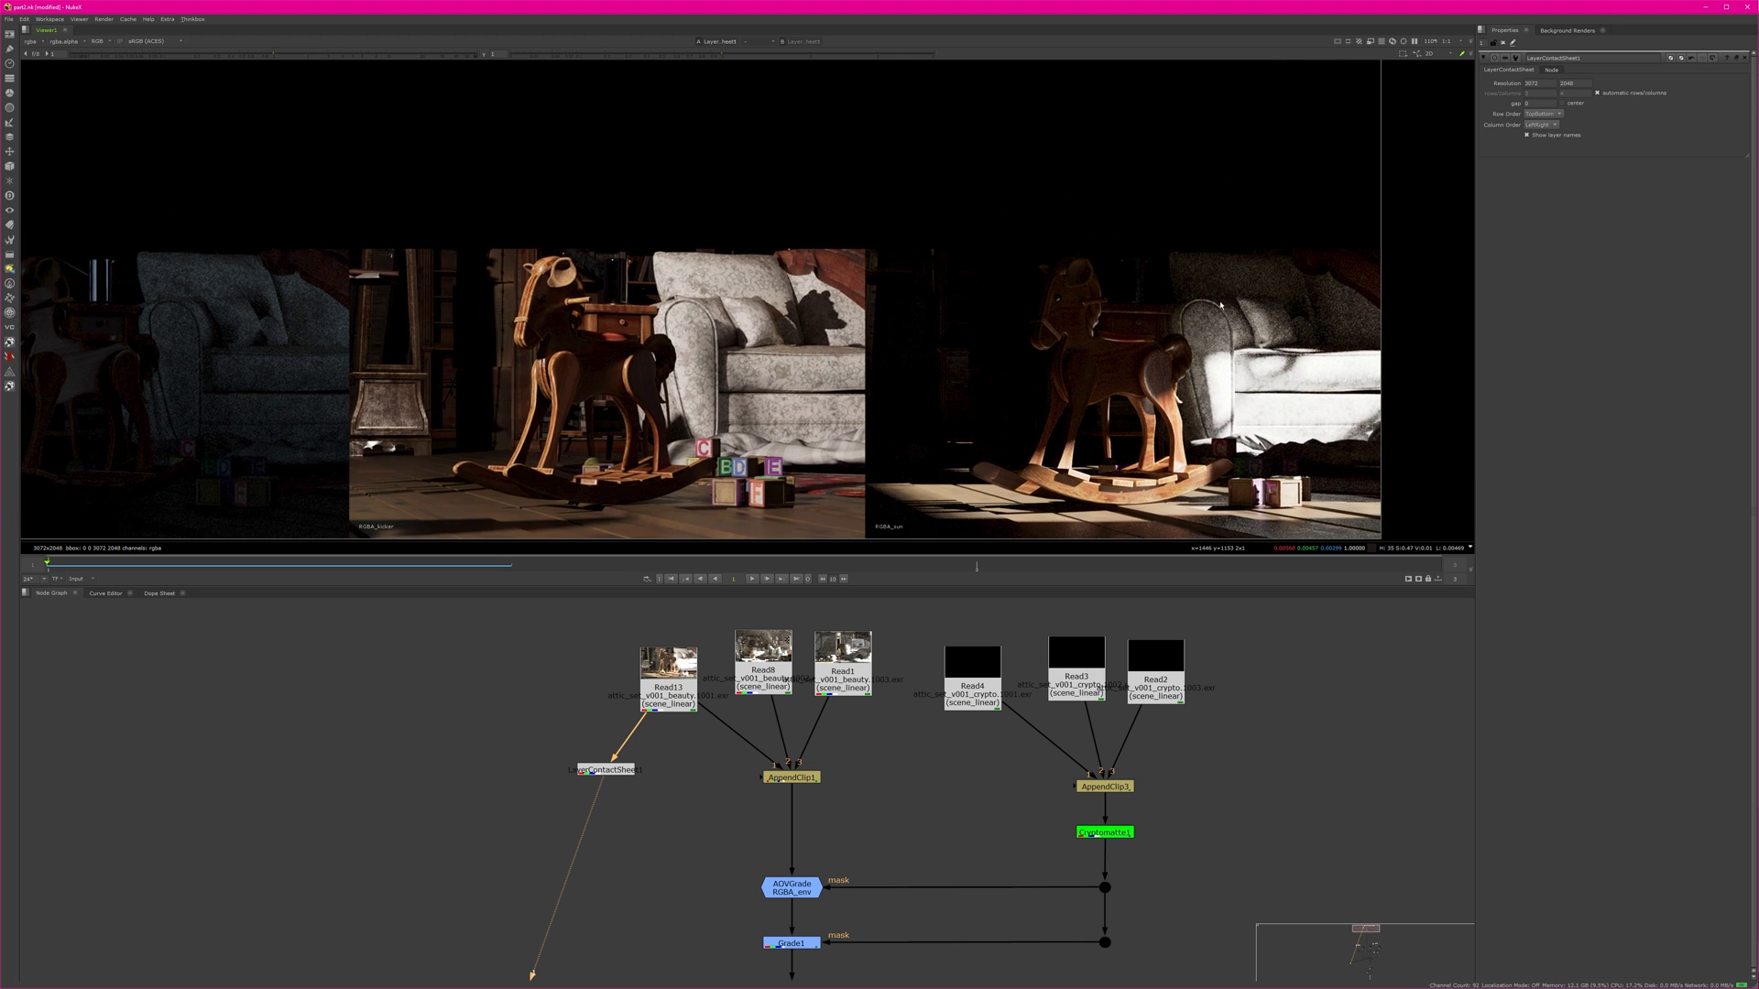
middle_click_drag(592, 369, 1106, 372)
middle_click_drag(964, 68, 814, 451)
middle_click_drag(904, 260, 694, 2)
scroll(977, 318, "down", 3)
middle_click_drag(978, 323, 967, 287)
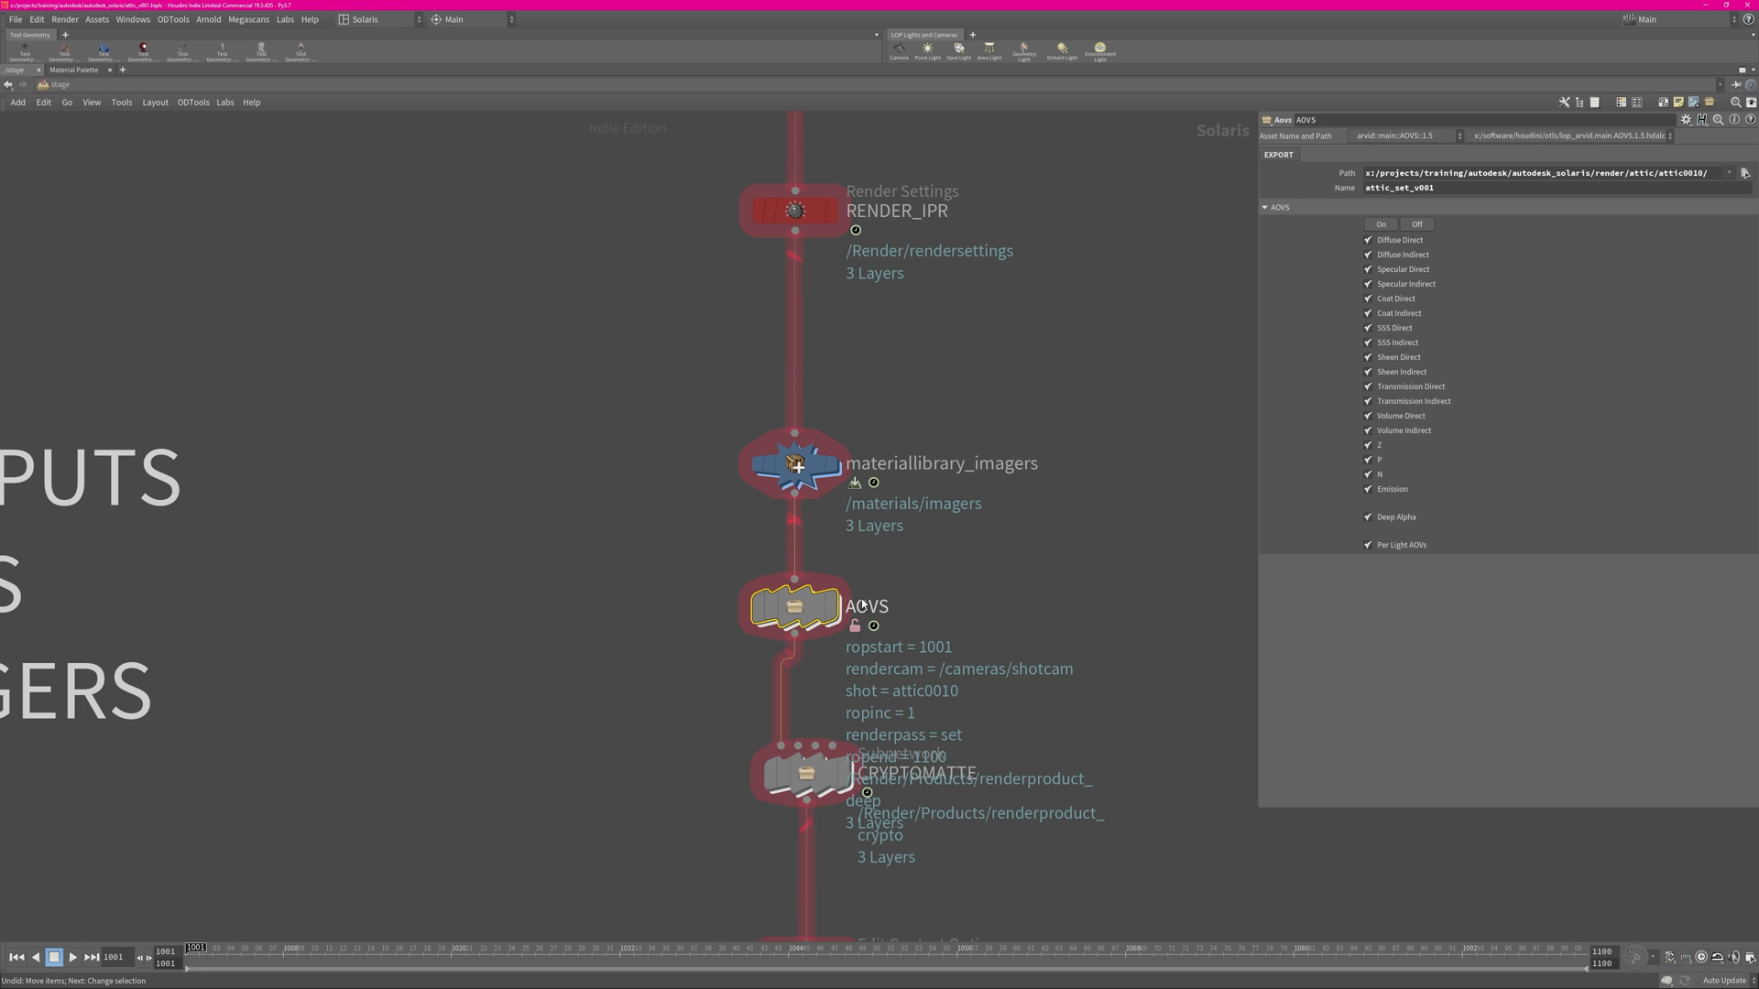
Switch back to Houdini and frame the whole attic node network.
key("h")
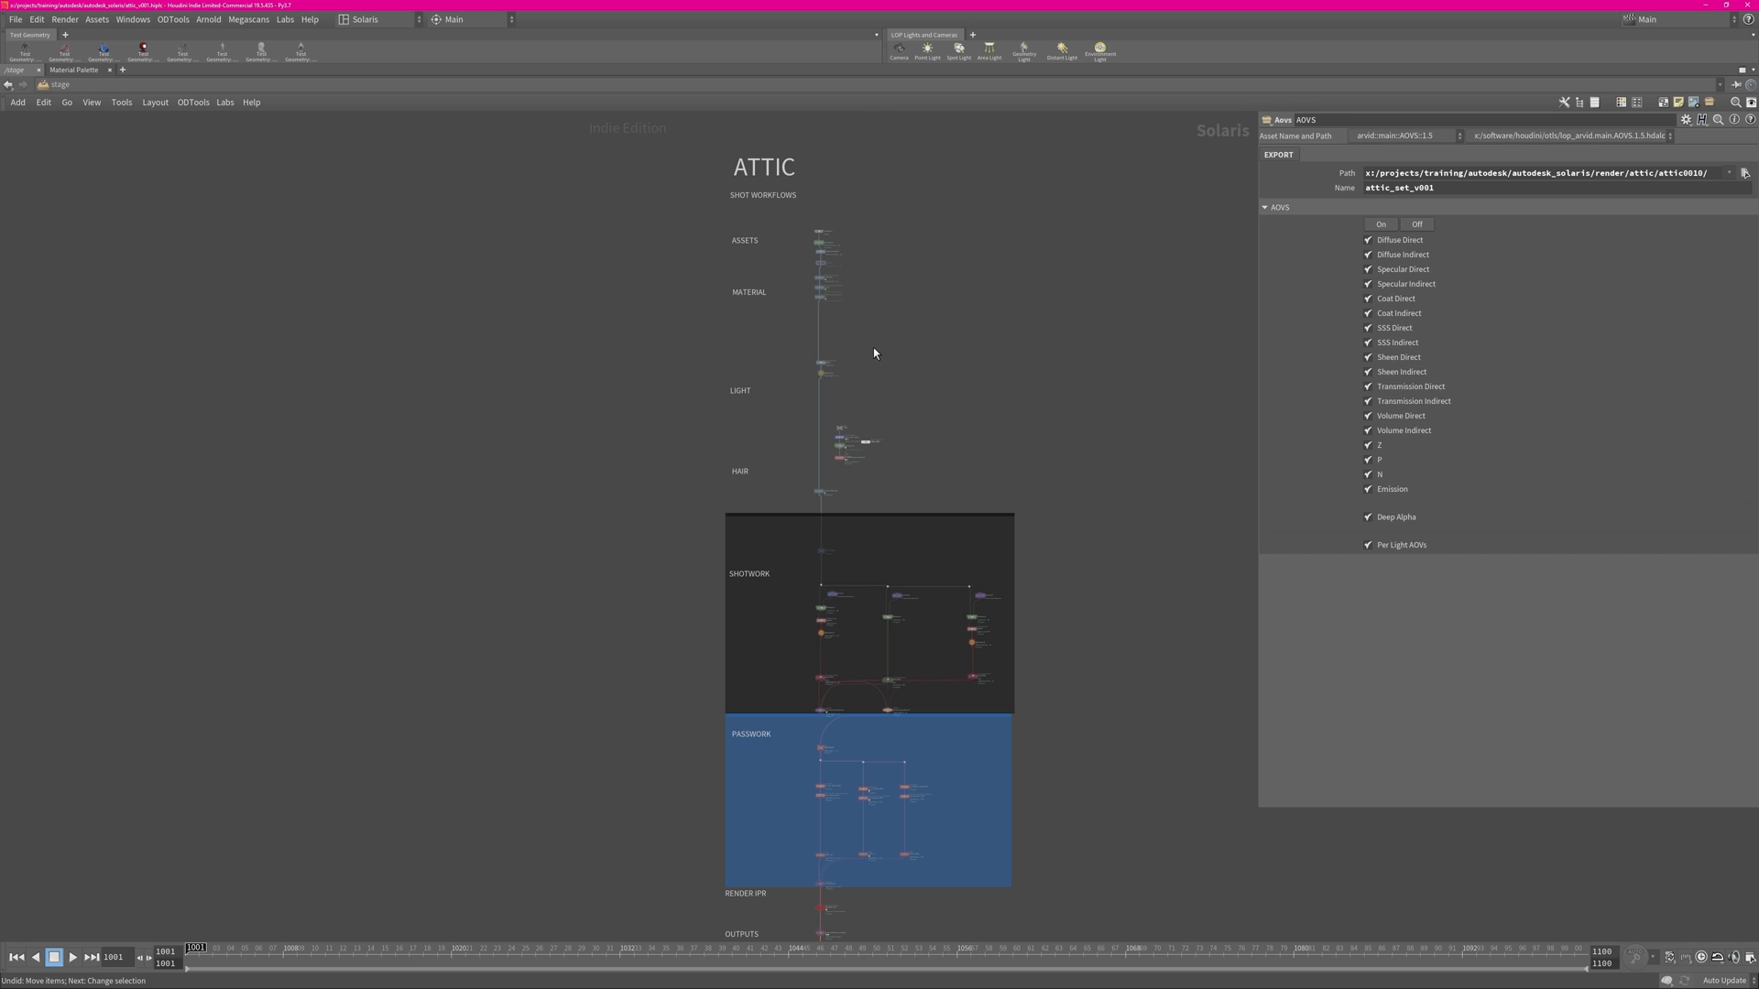
Bring back the multi-pane layout with both viewports and show the parameters of the sublayer1 node under ASSETS.
middle_click_drag(871, 289, 927, 401)
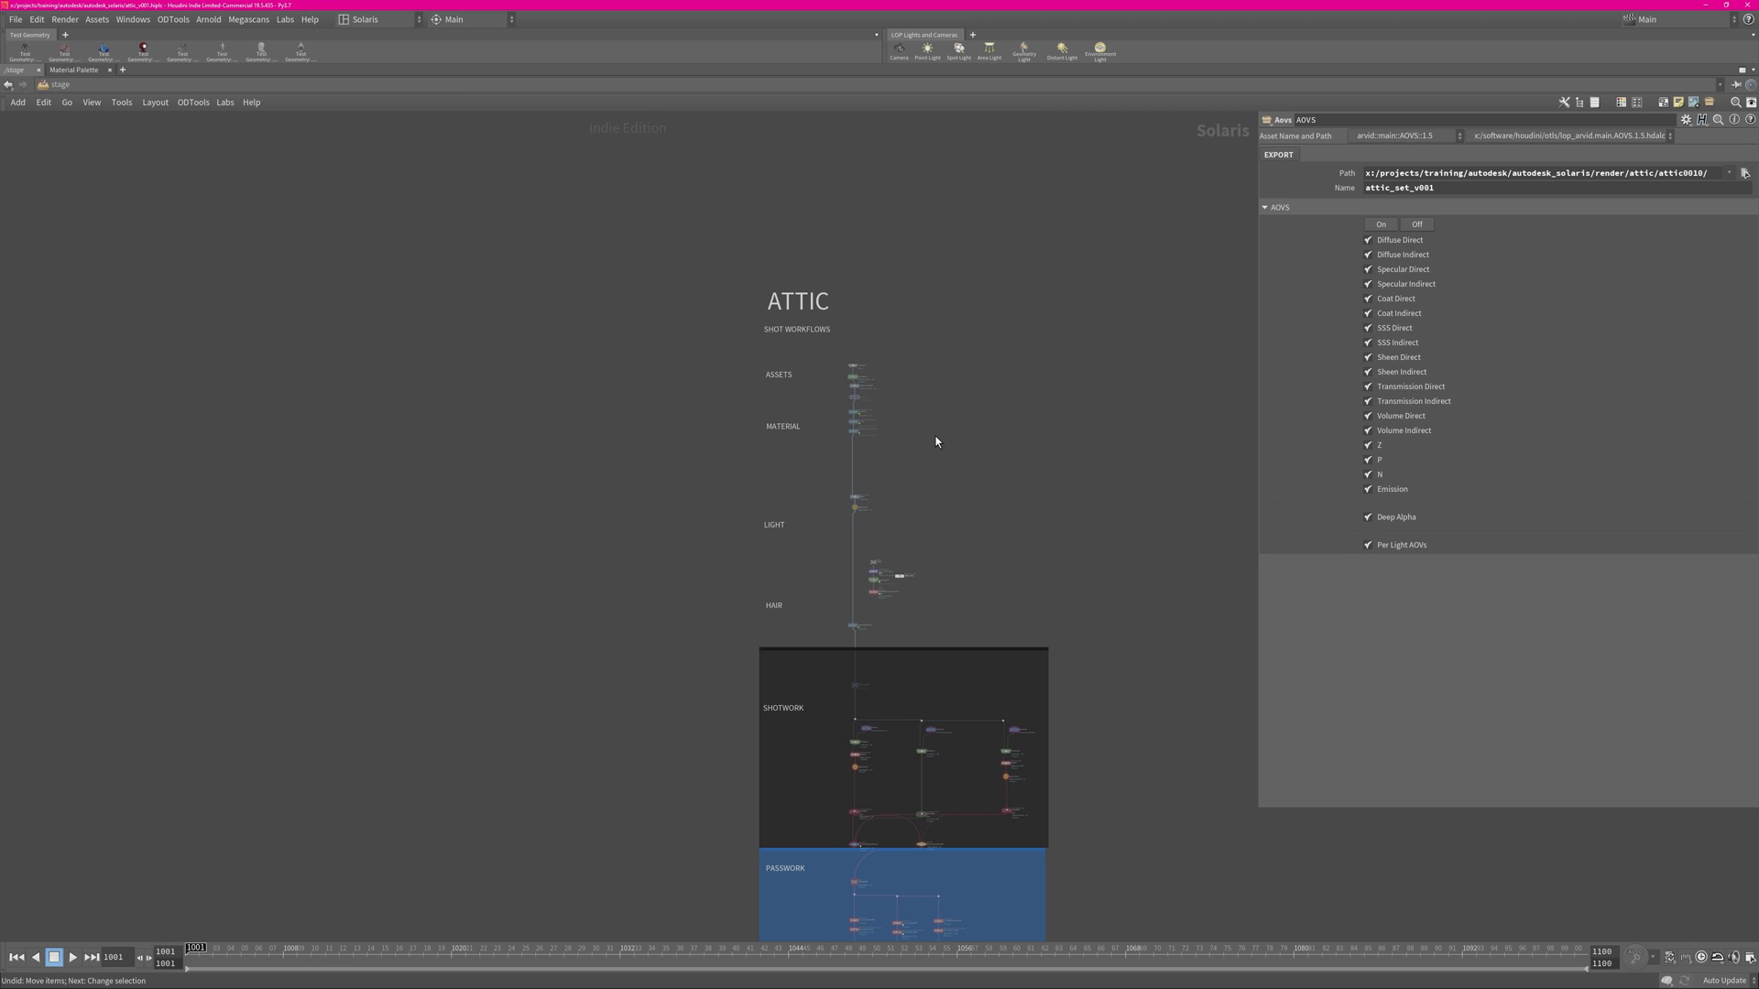
key("ctrl+b")
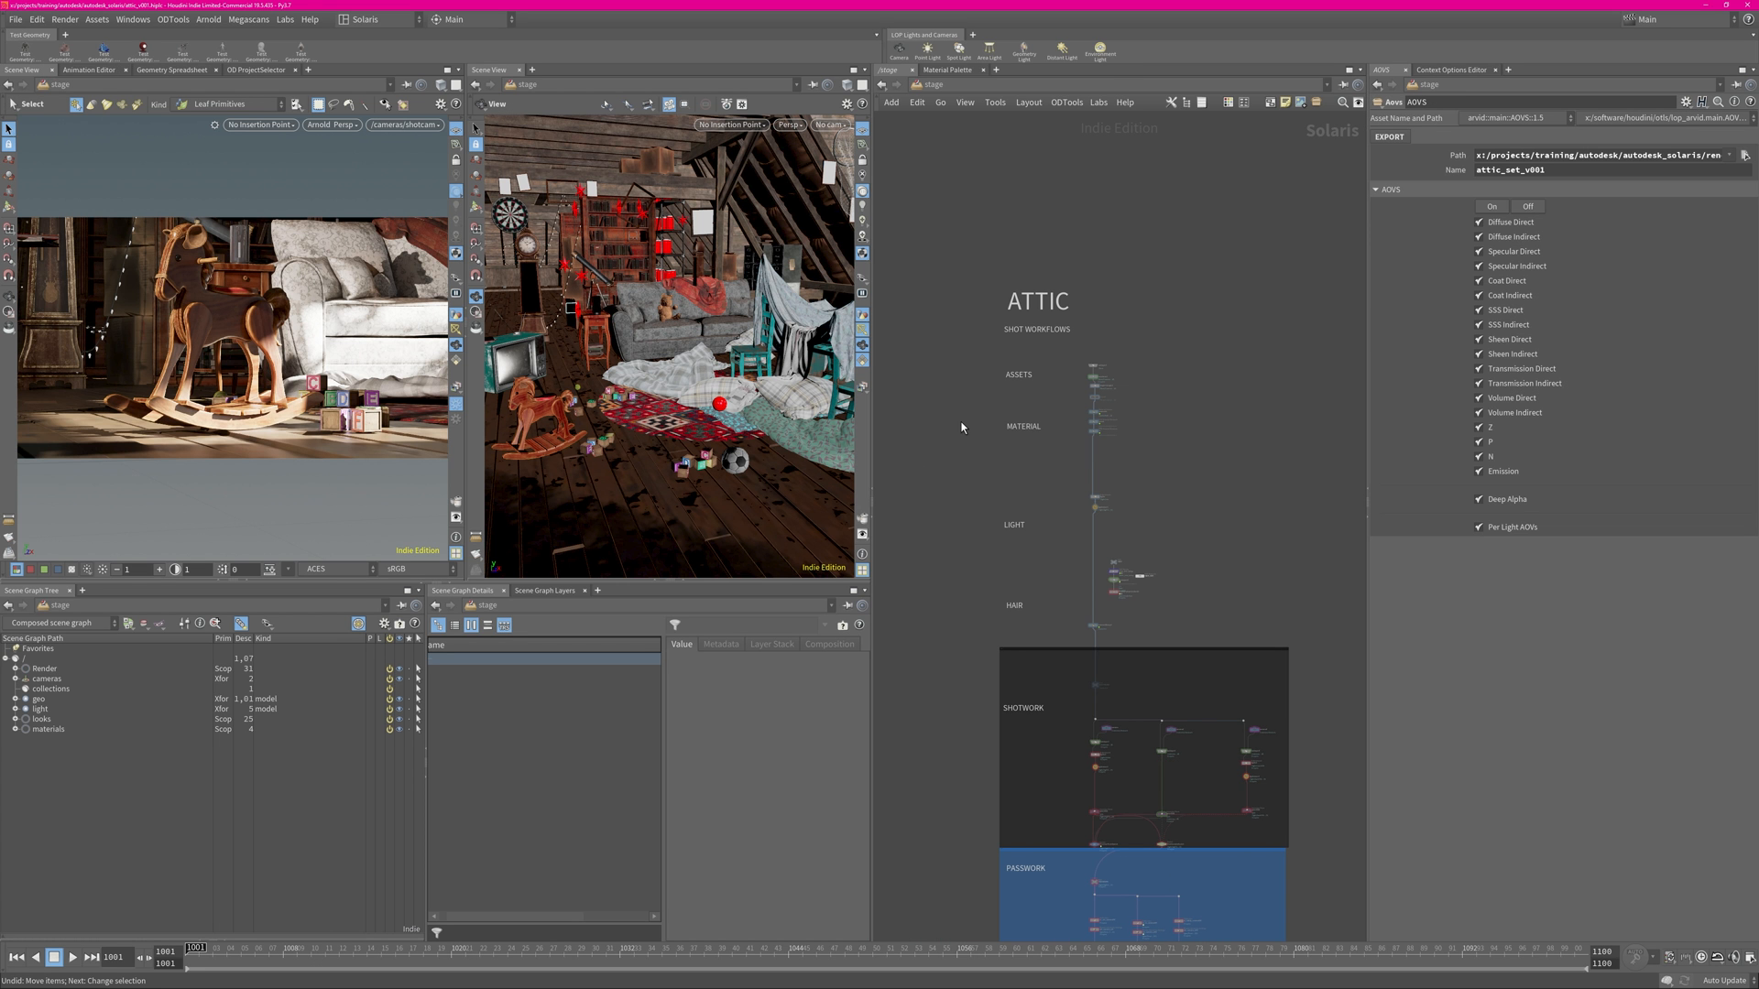
scroll(1099, 403, "up", 5)
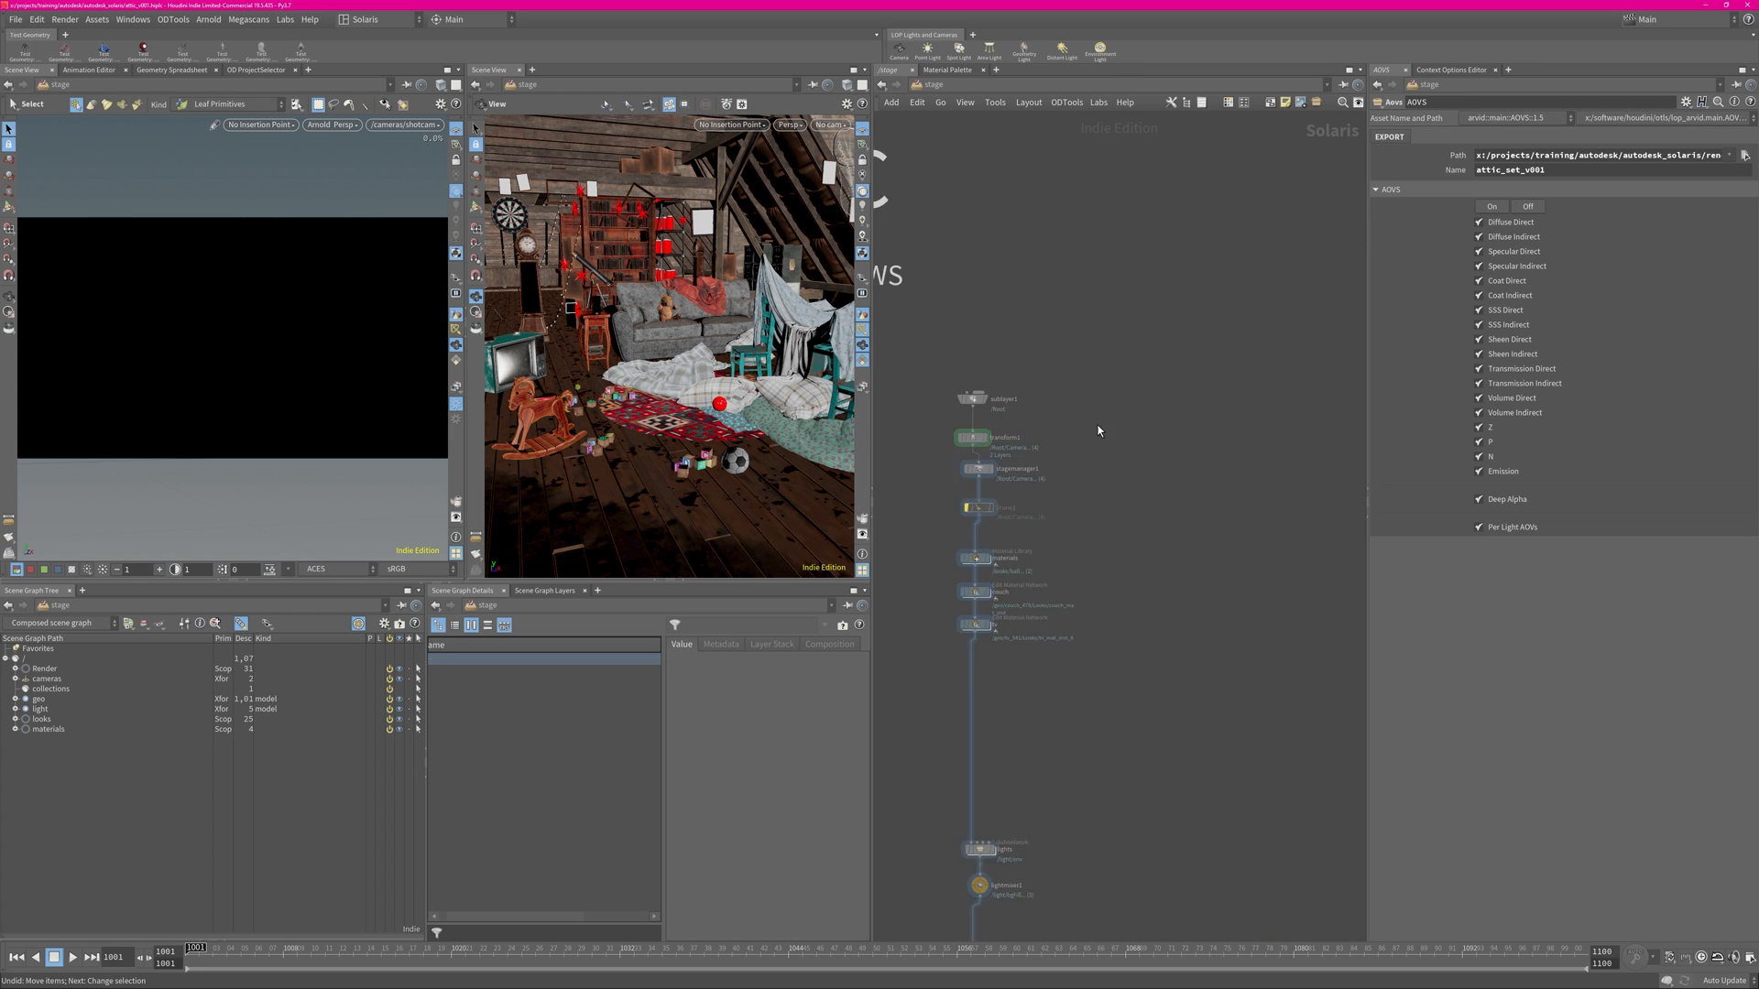
left_click(1088, 374)
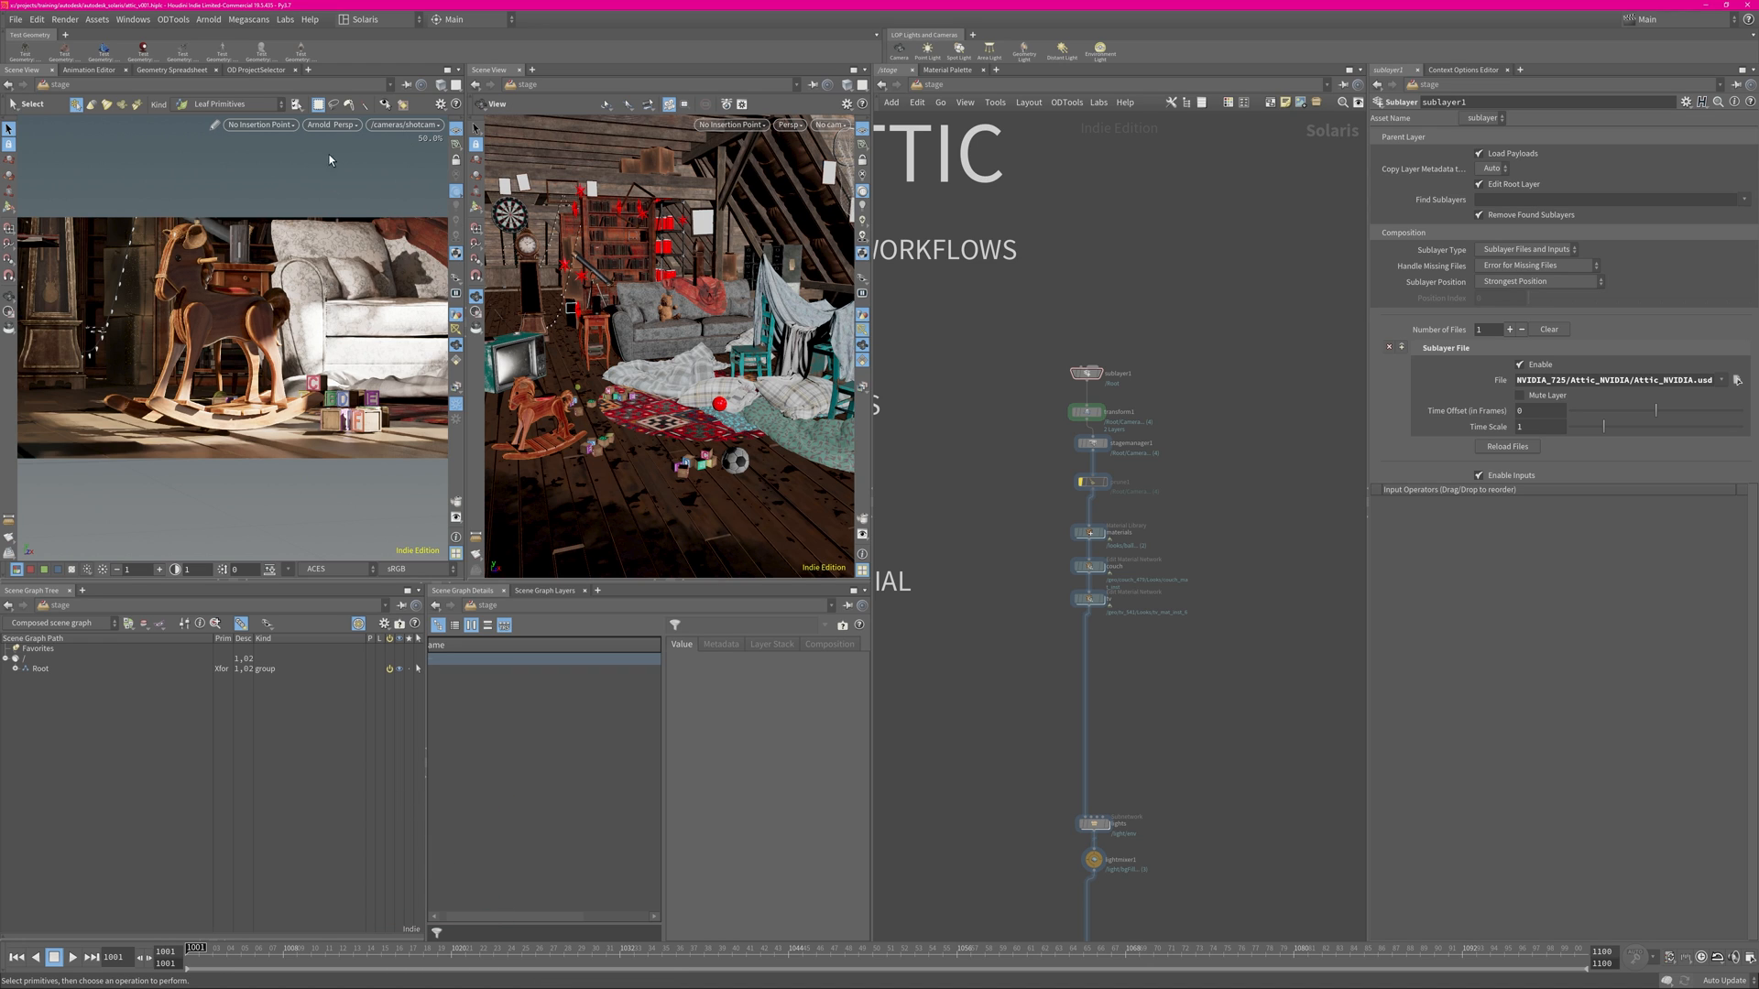
Orbit the Arnold viewport away from the shot camera and check its list of render outputs.
left_click_drag(340, 335, 286, 333, "alt")
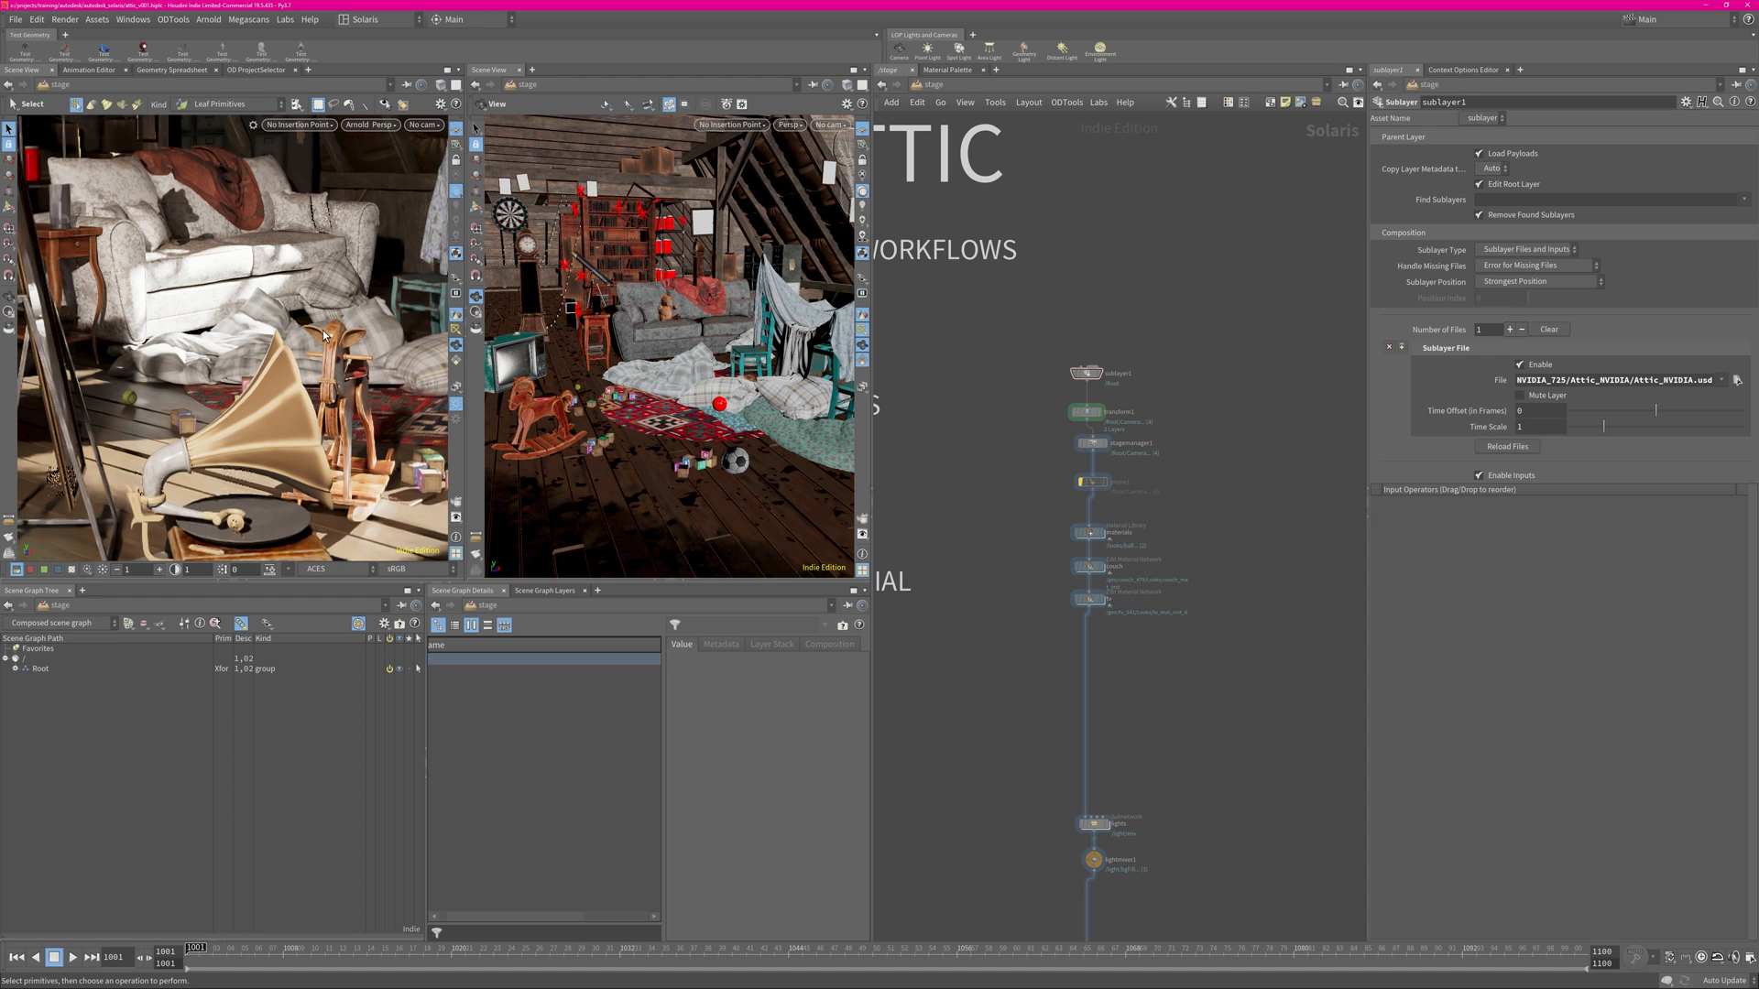
left_click_drag(295, 311, 317, 311, "alt")
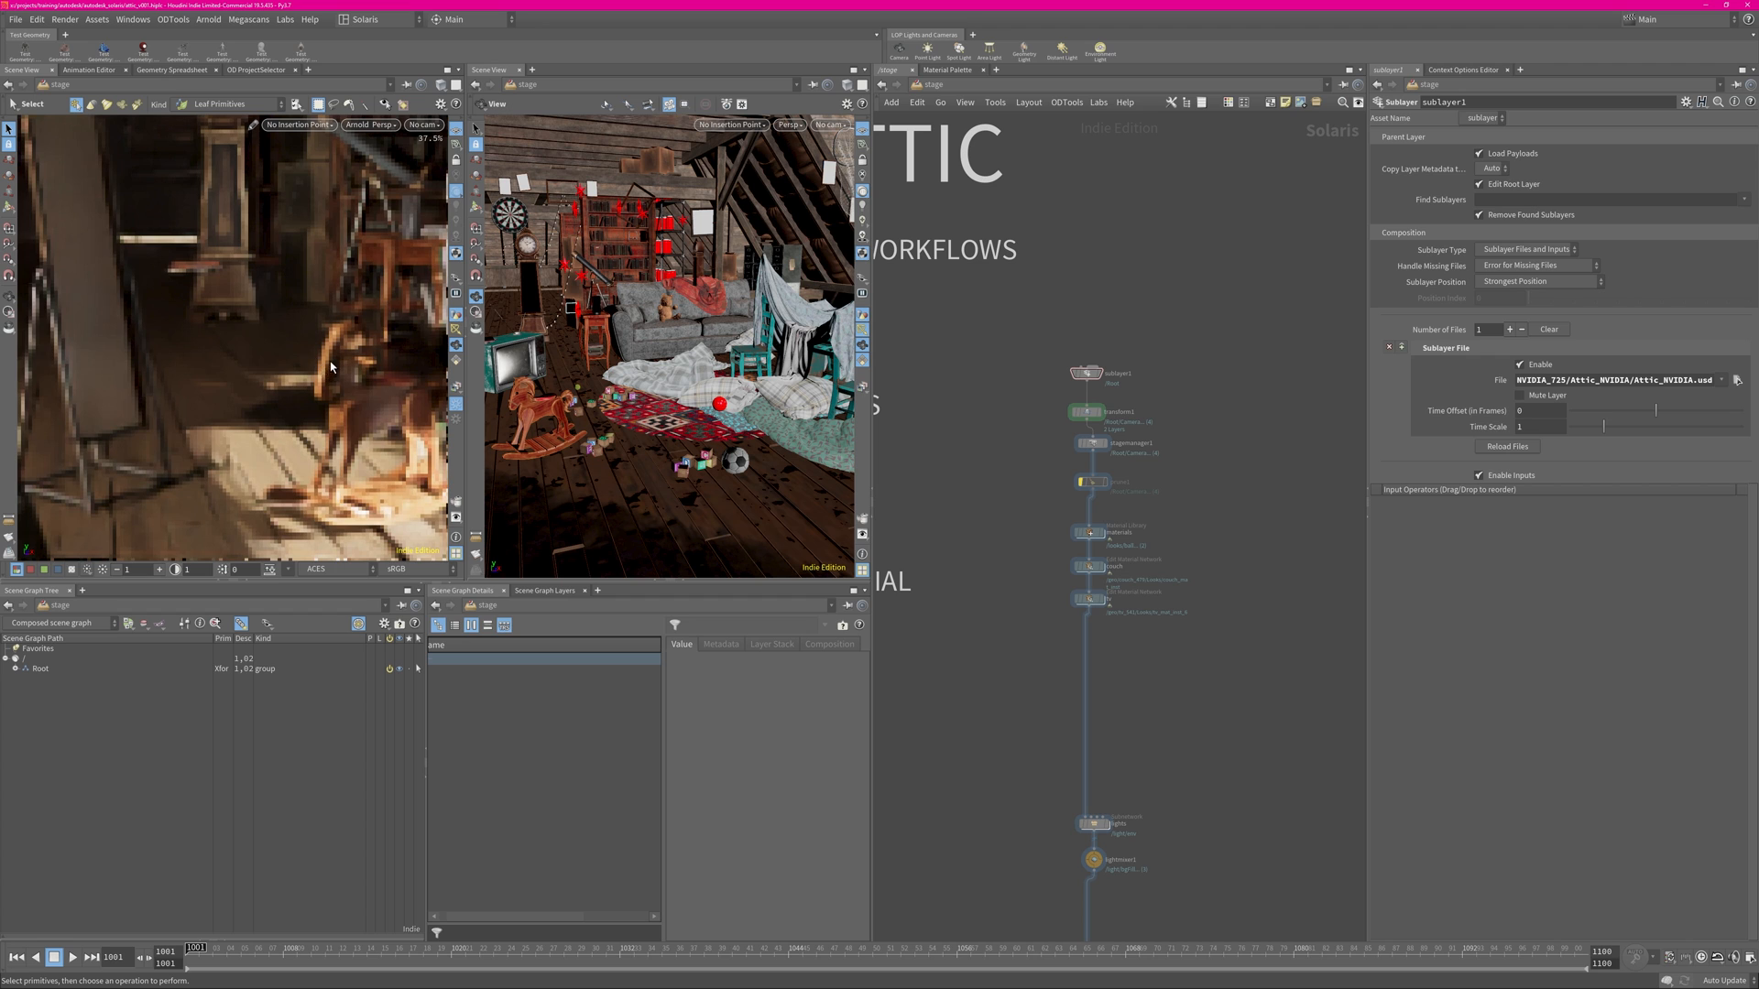
left_click(456, 389)
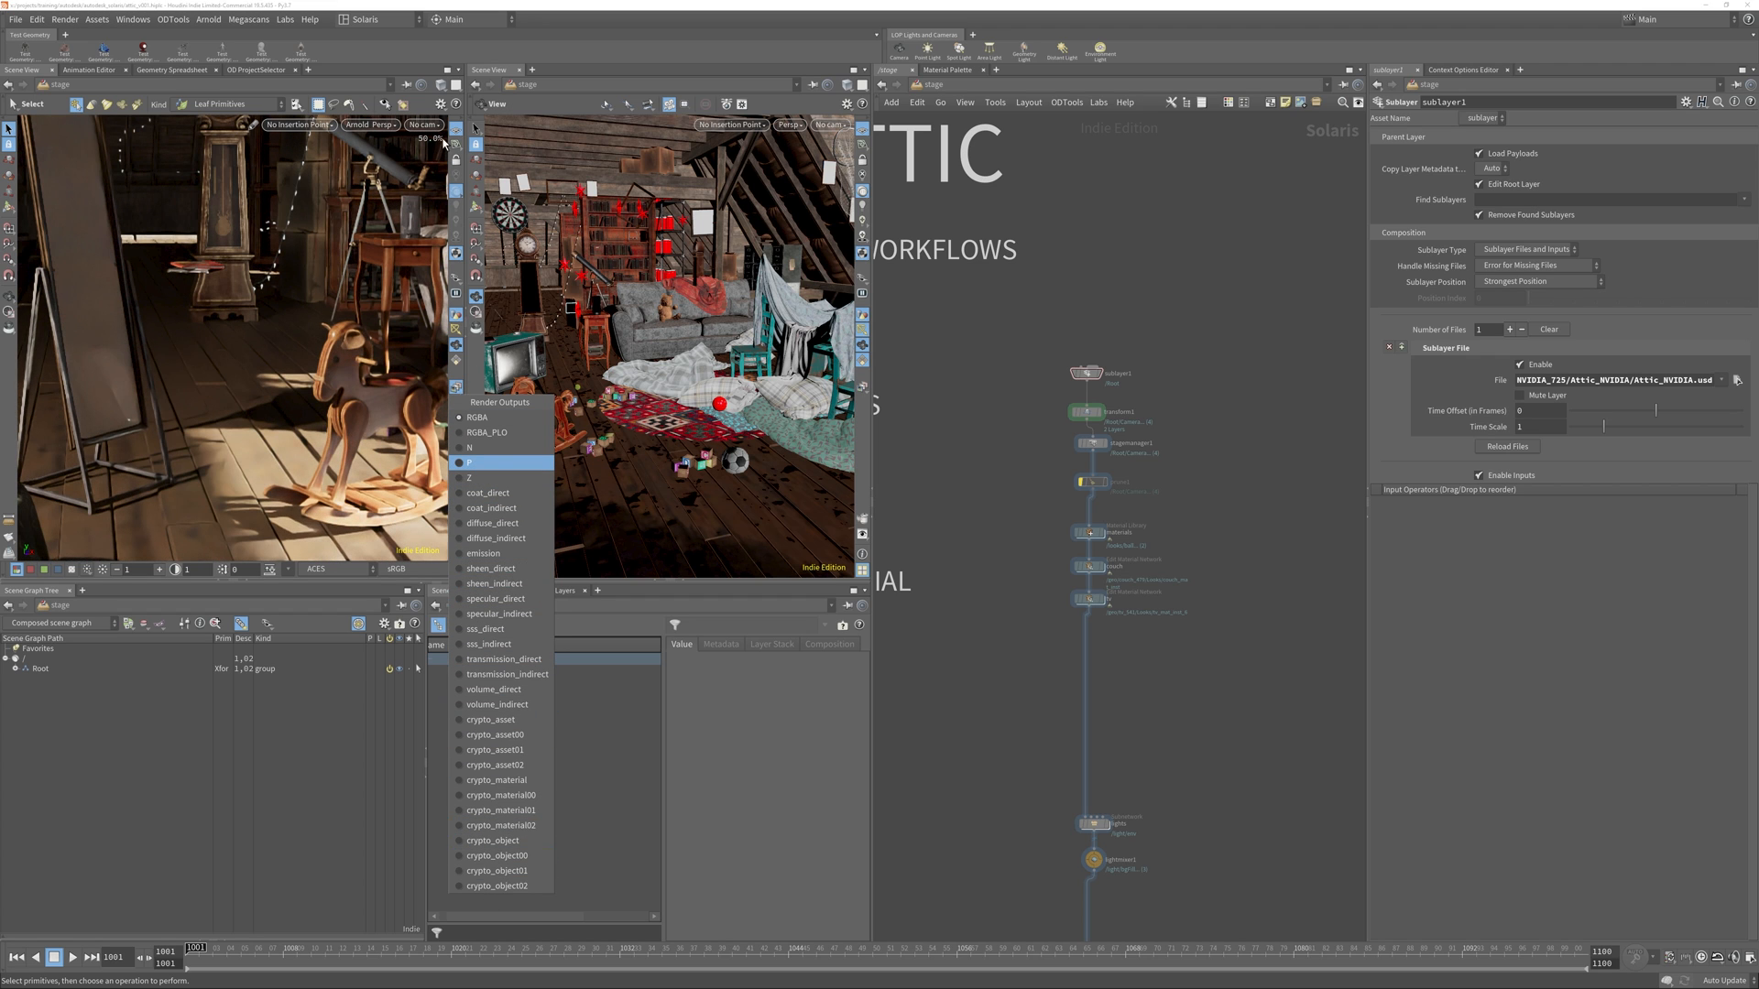
left_click(442, 139)
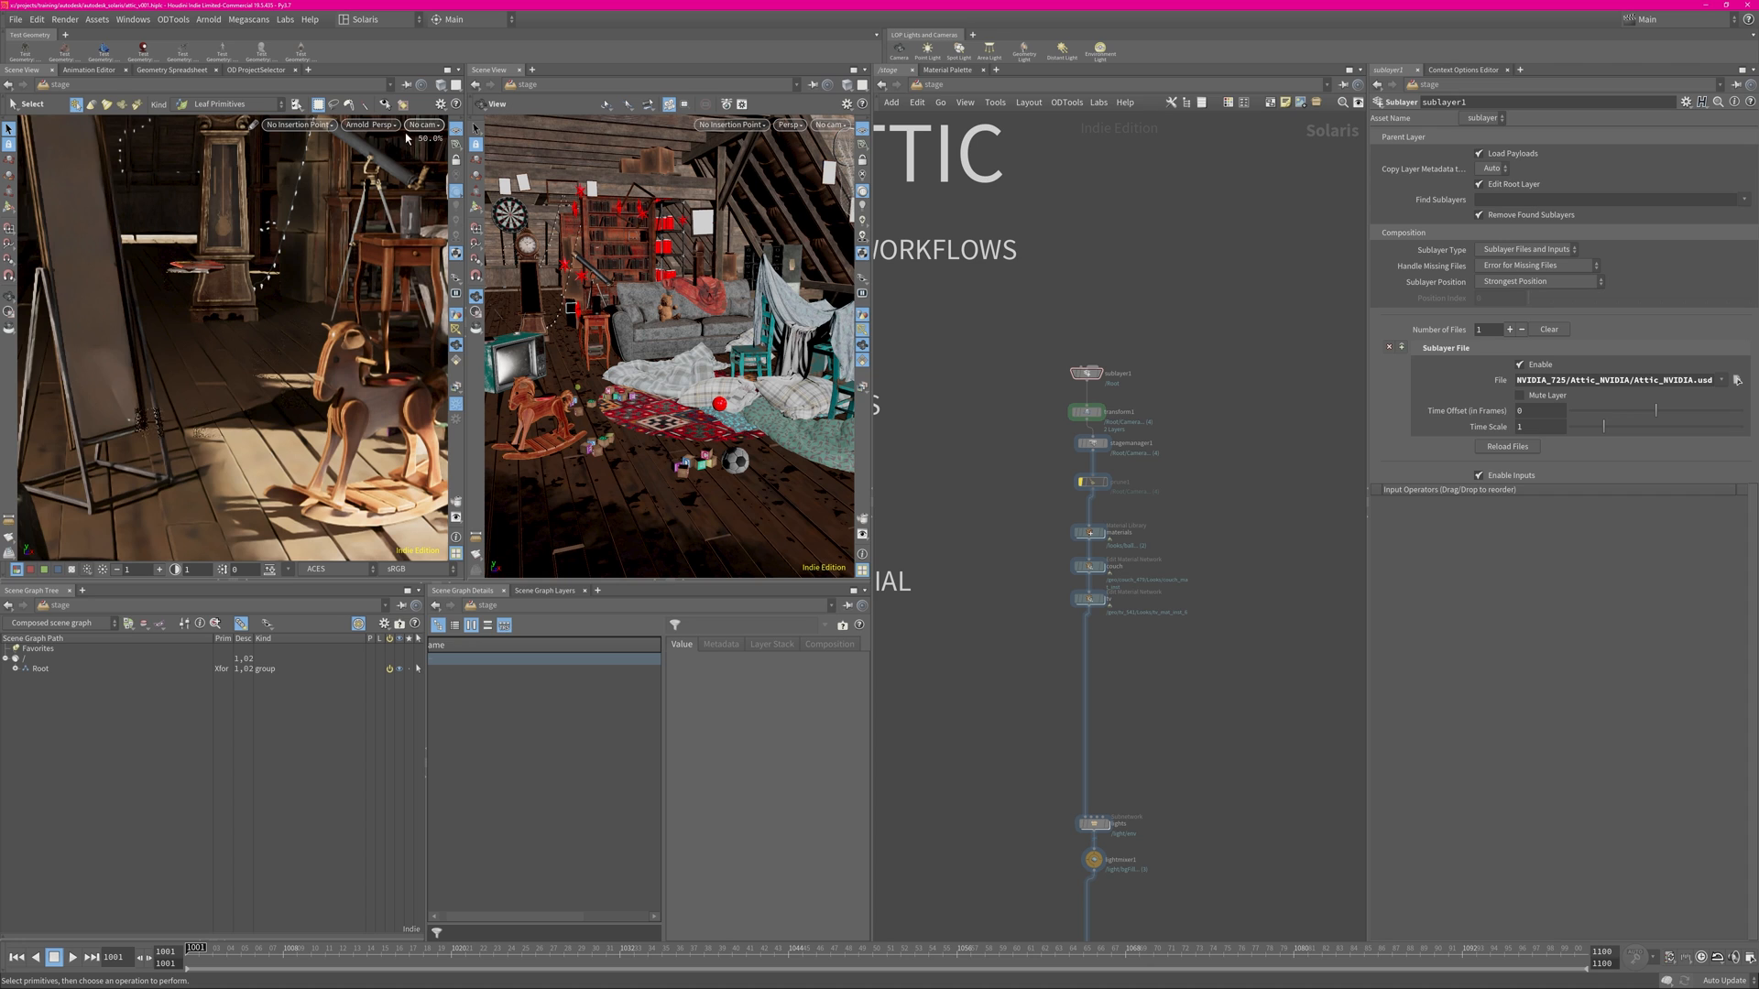
Change the render settings used by the Arnold viewport, then check its list of render outputs from a new view.
left_click(391, 125)
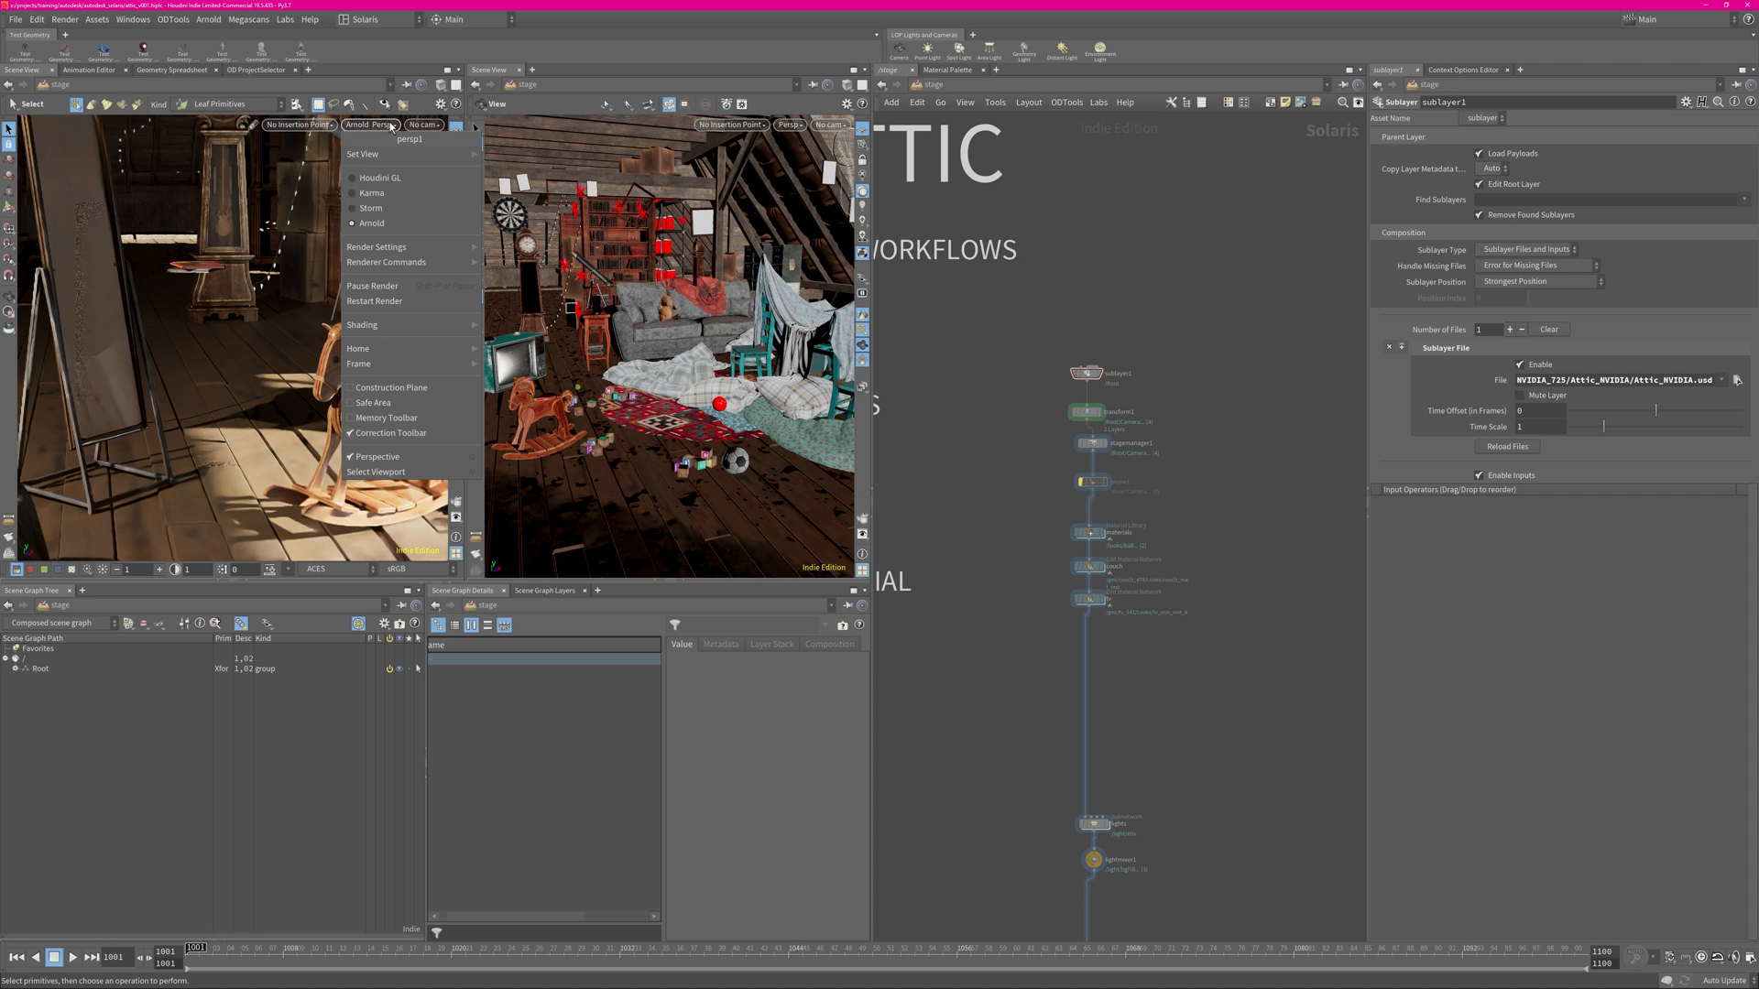
mouse_move(413, 247)
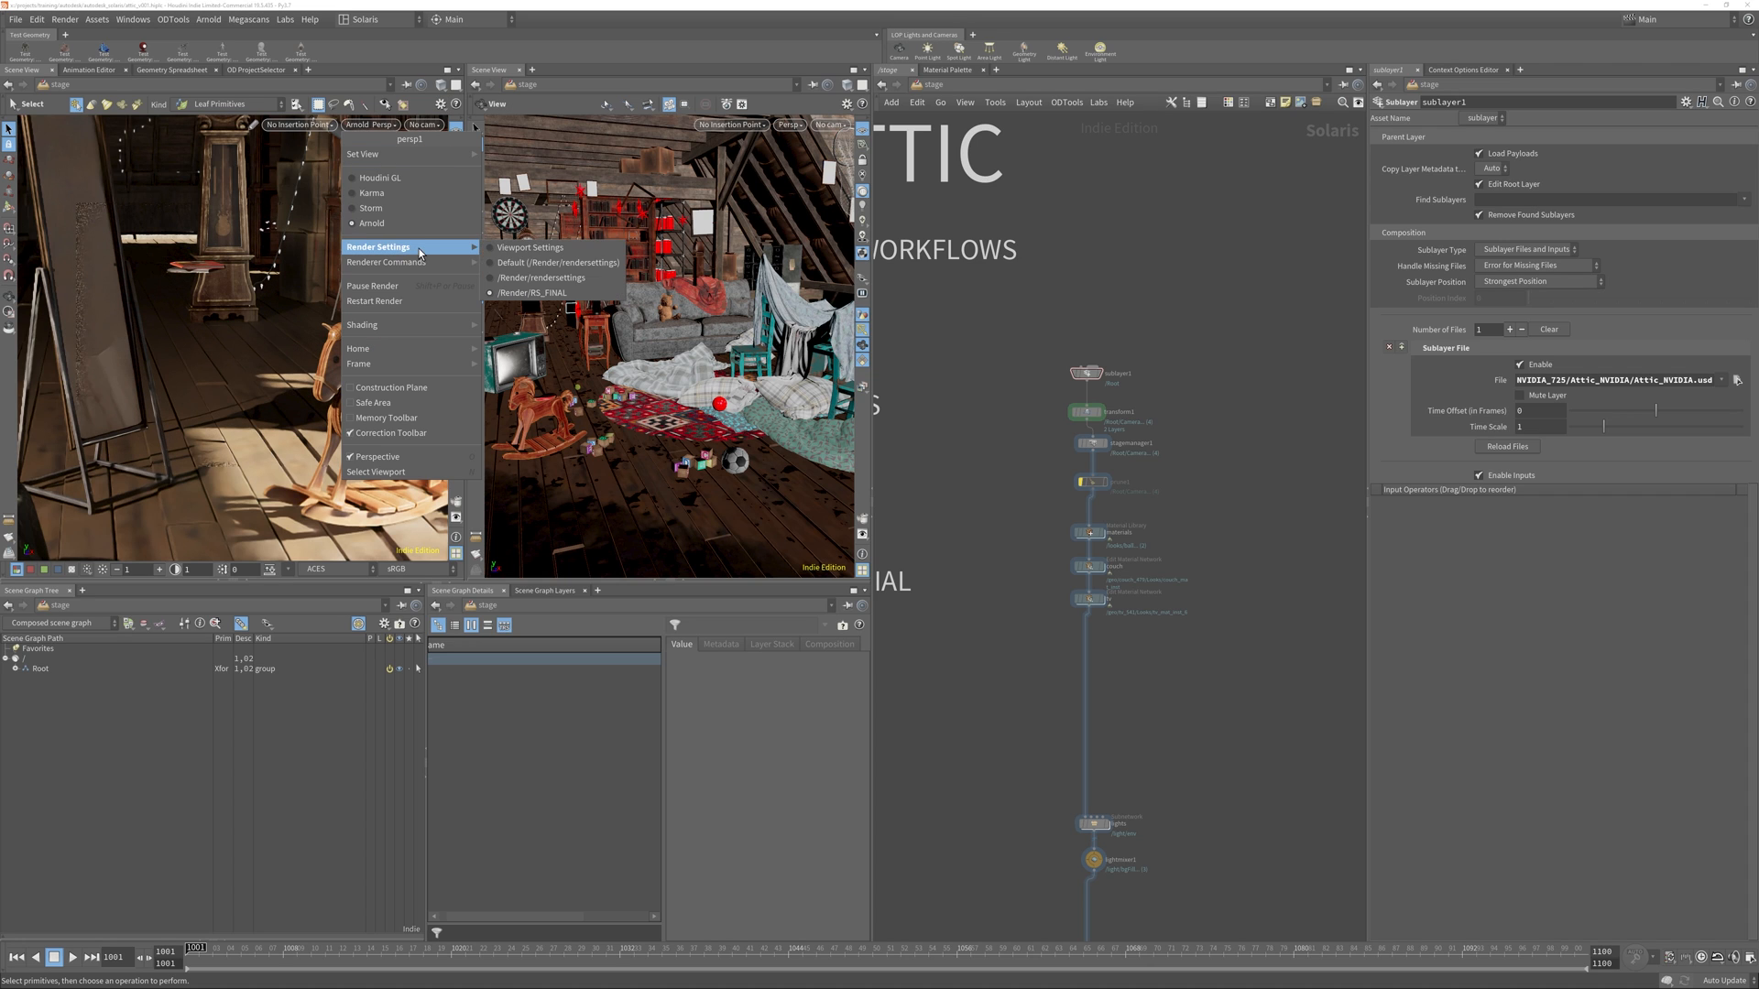
left_click(534, 294)
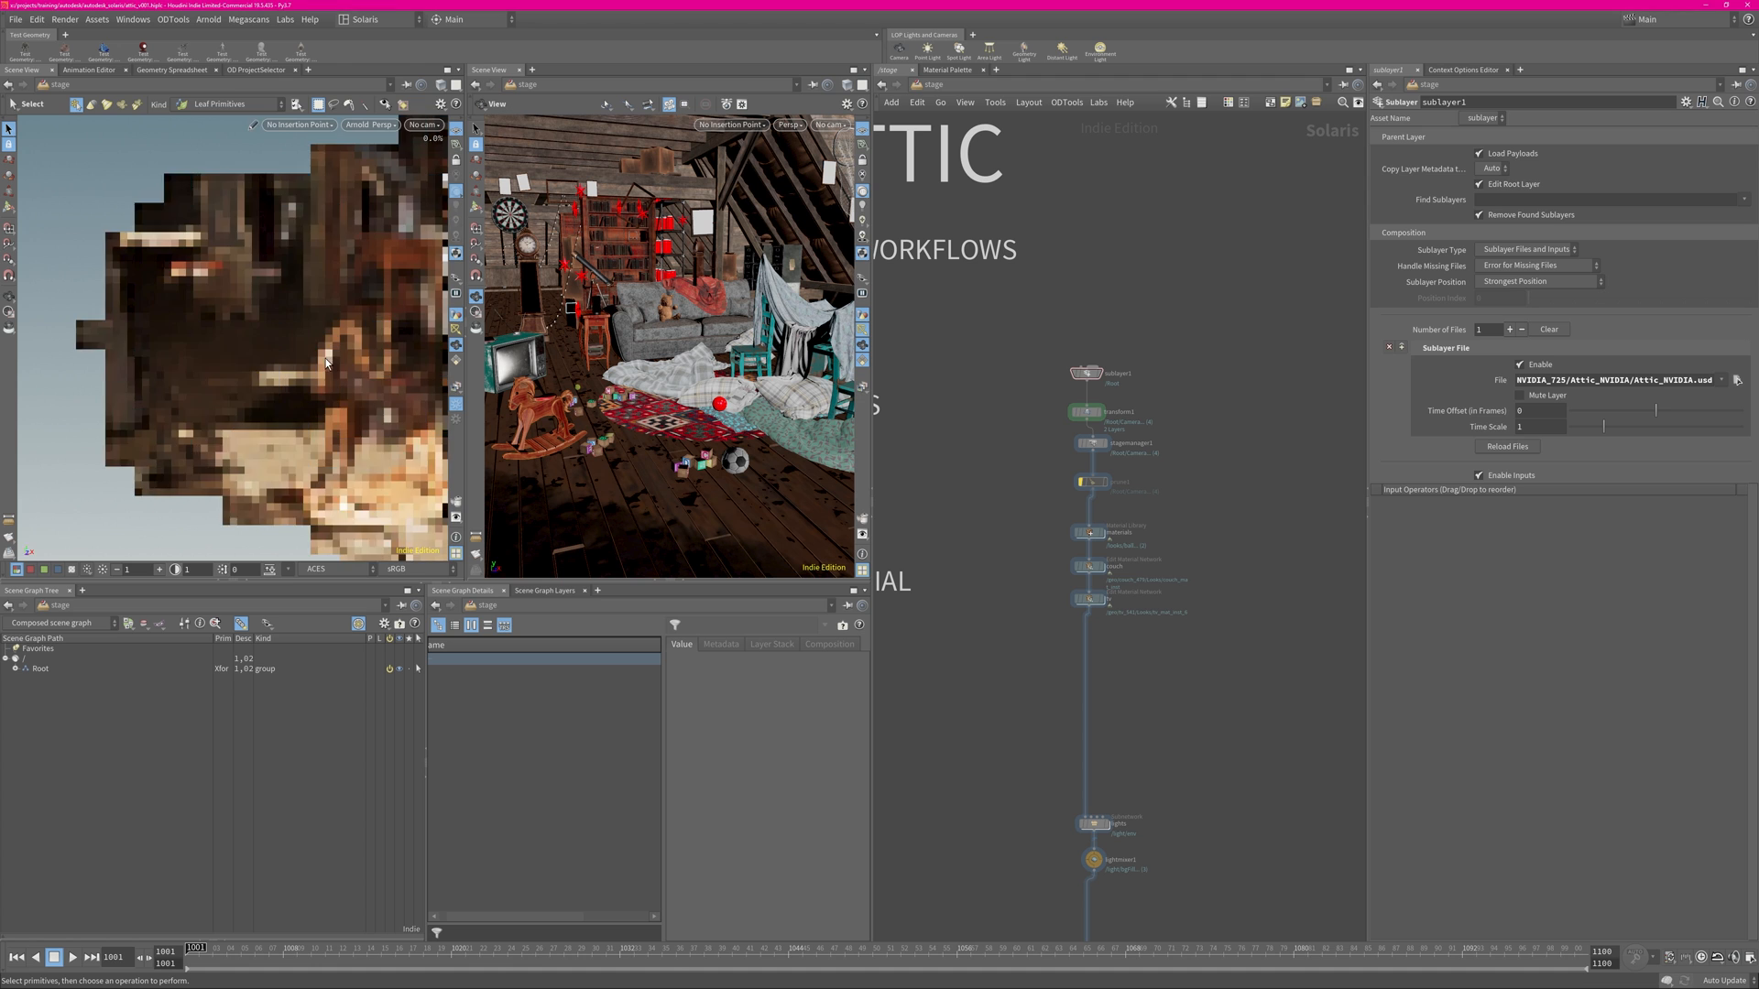
left_click(455, 129)
key("space")
middle_click_drag(353, 302, 366, 362)
middle_click_drag(206, 389, 371, 395)
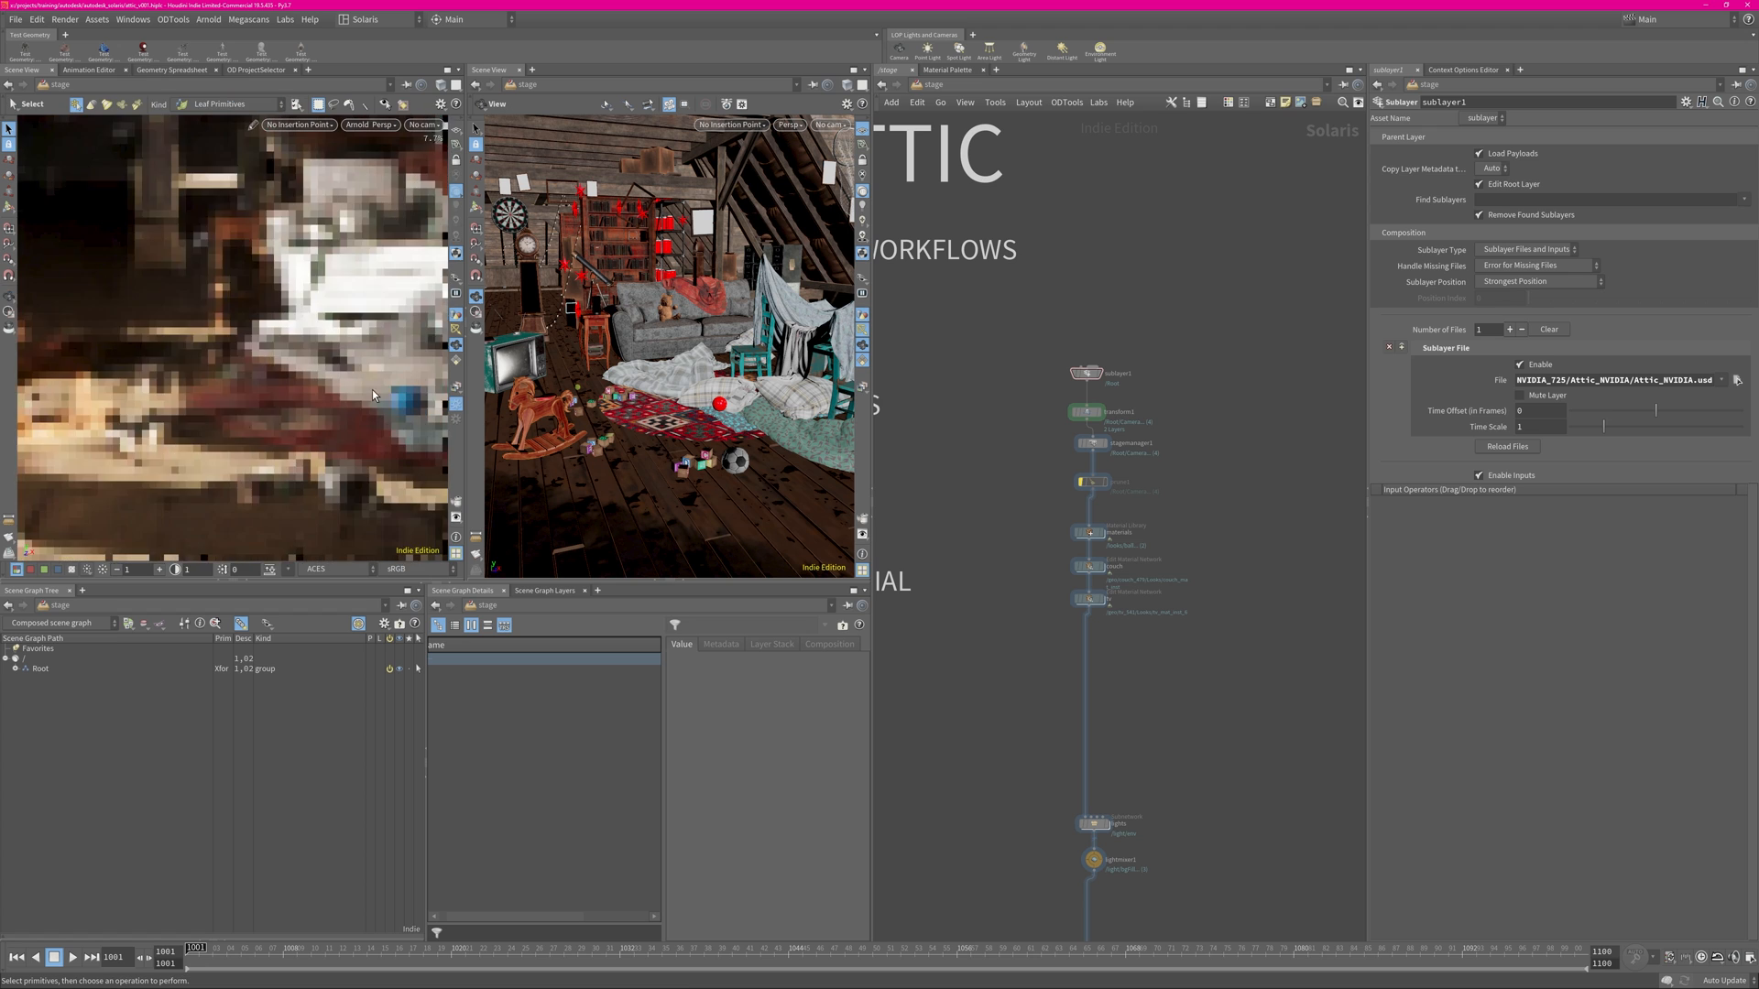
left_click(455, 387)
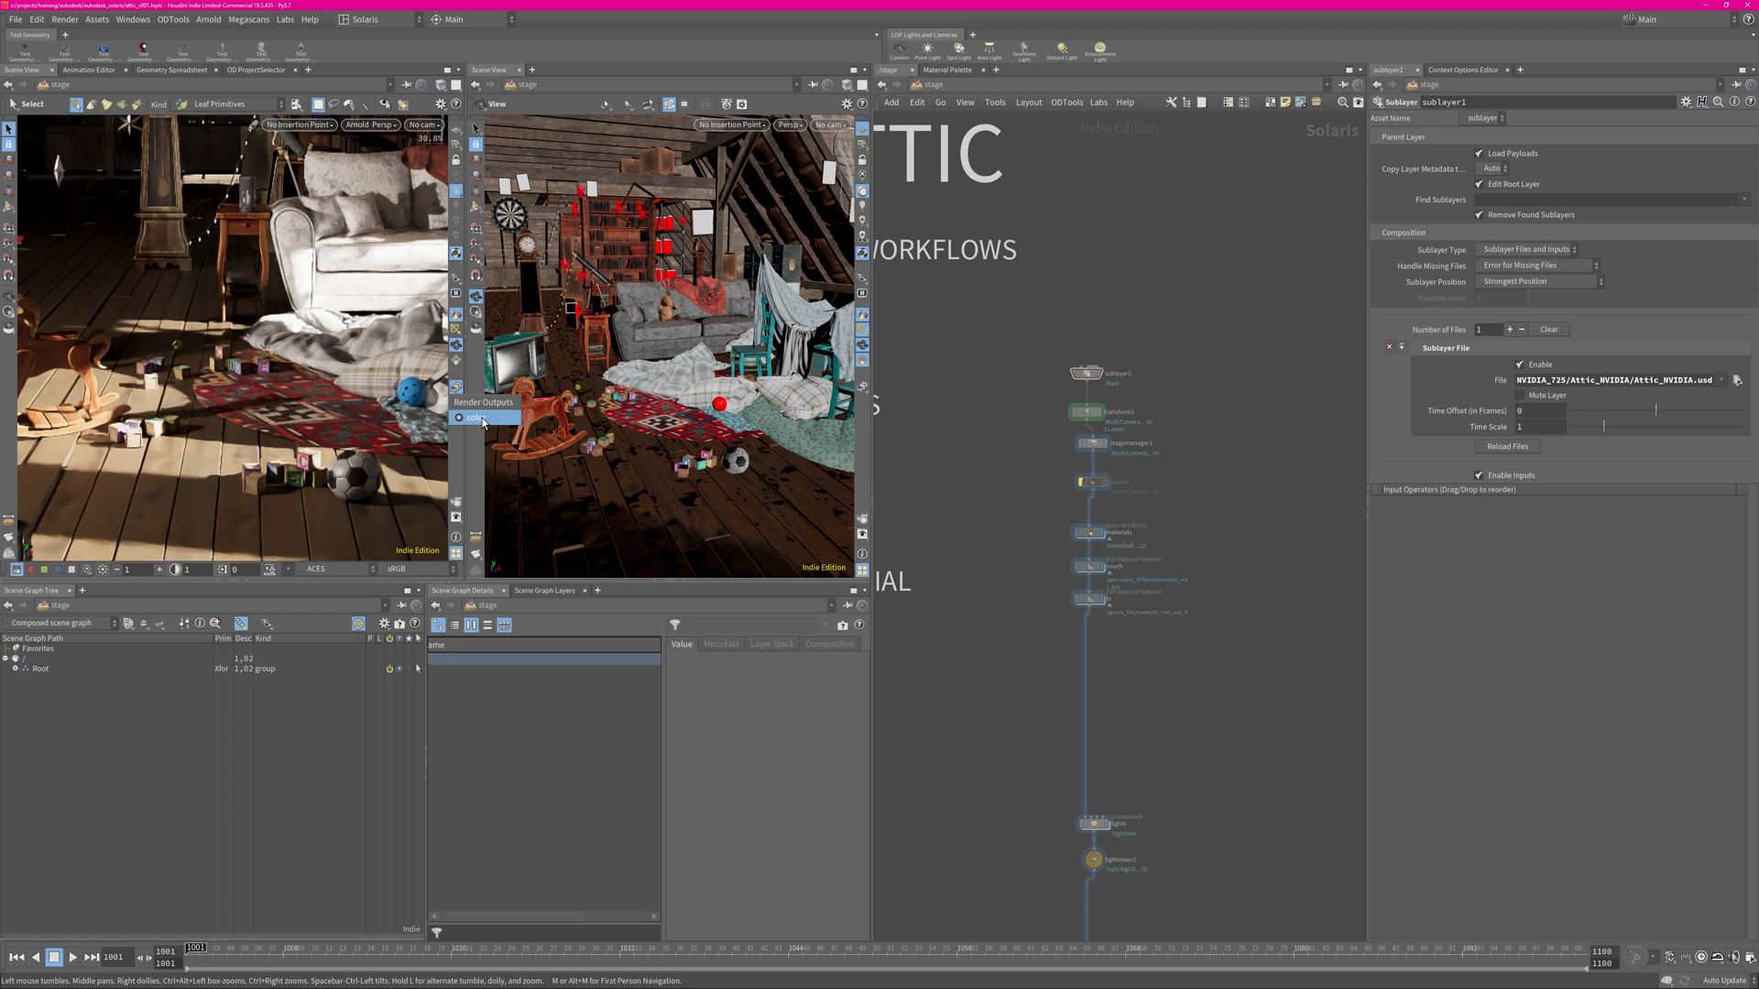
left_click(460, 455)
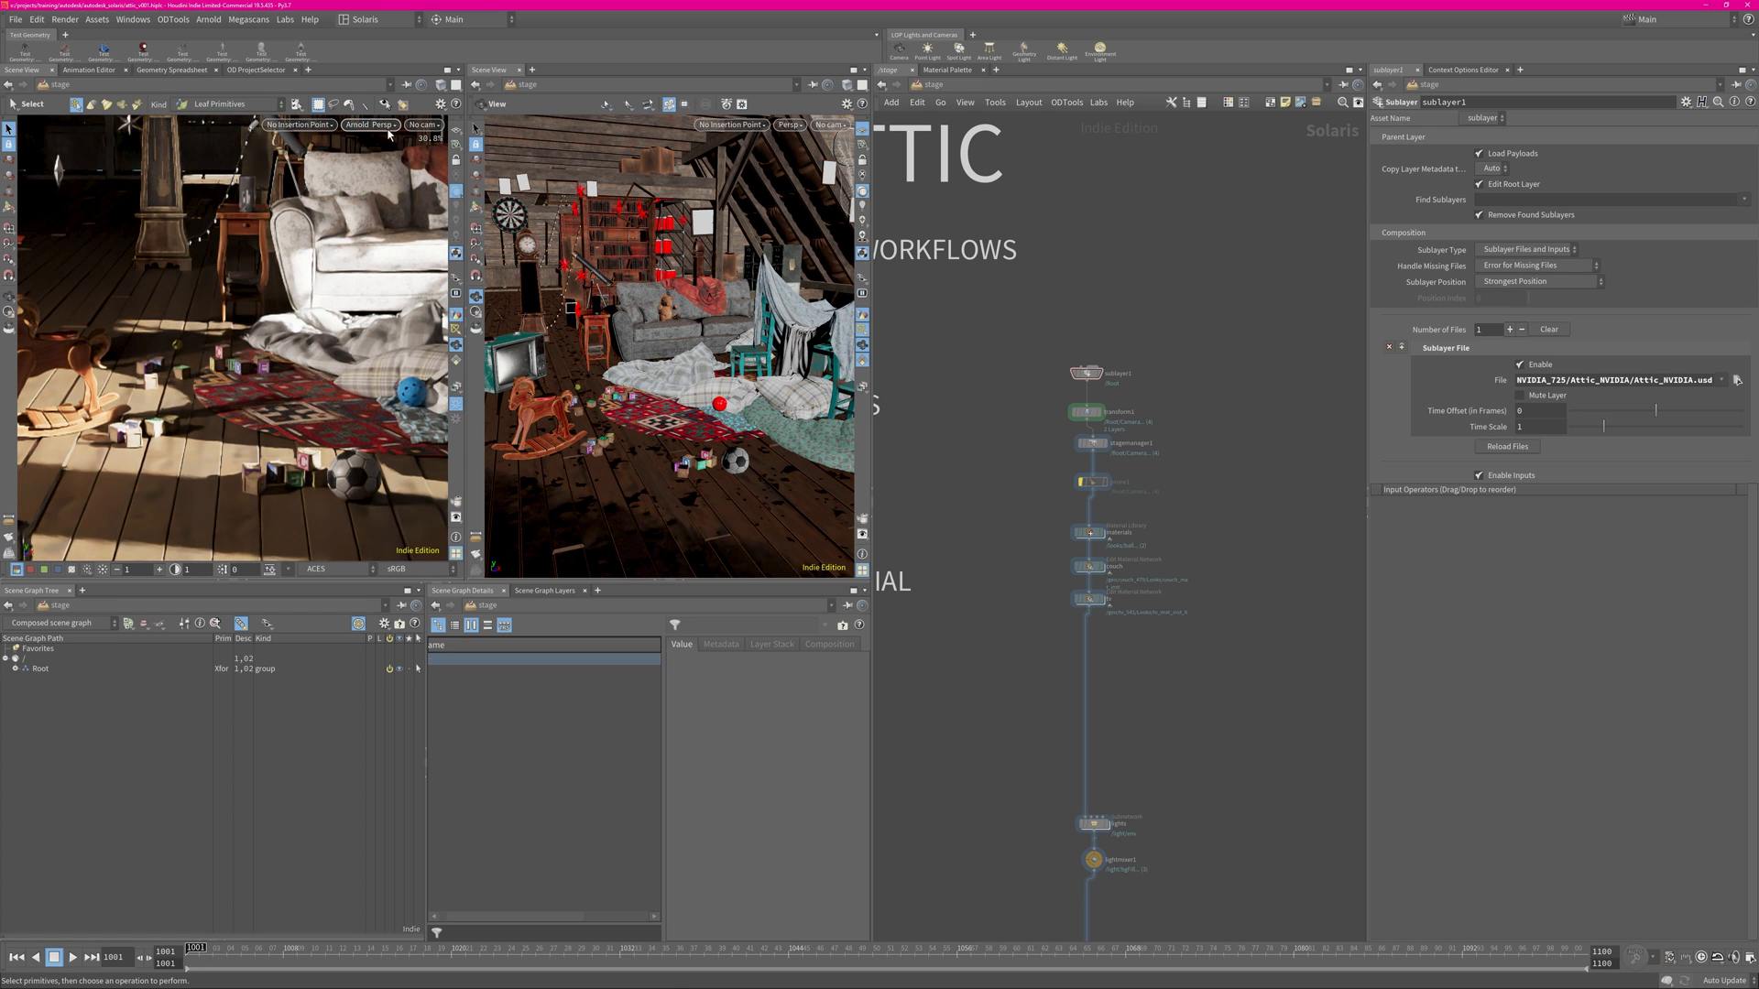
Make the Arnold viewport look through /cameras/shotcam and switch it to the Houdini GL renderer.
left_click(428, 126)
left_click(428, 126)
left_click(427, 126)
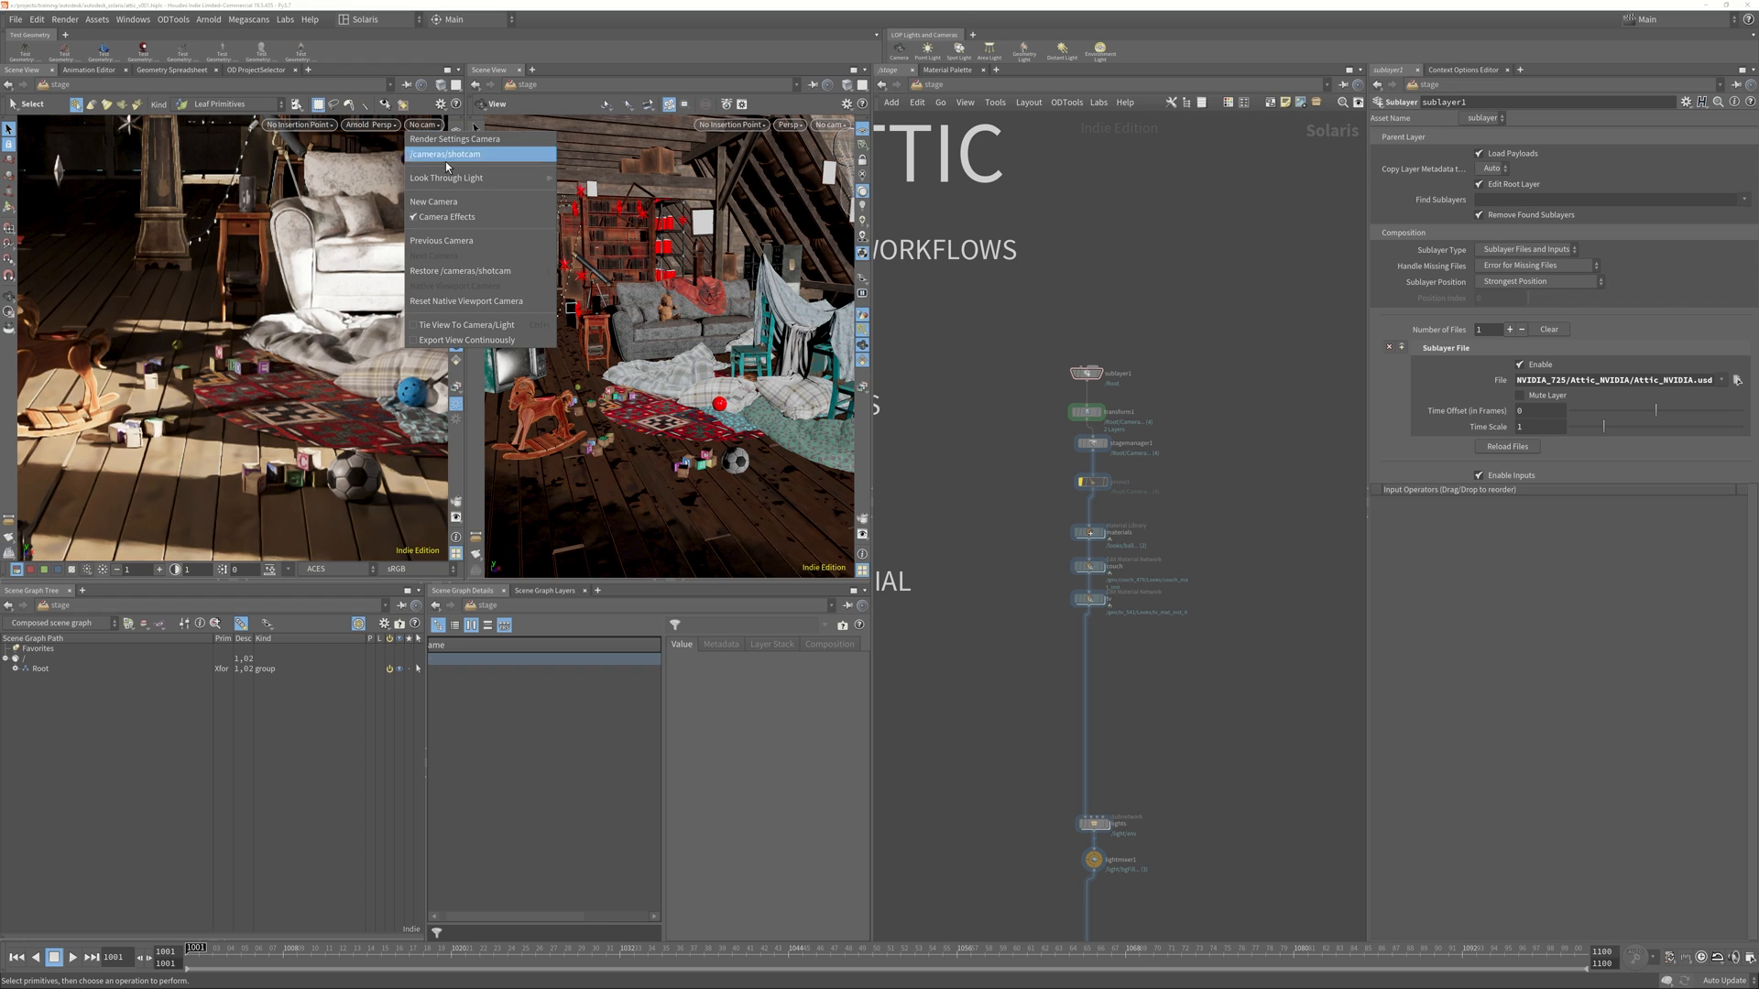
left_click(448, 152)
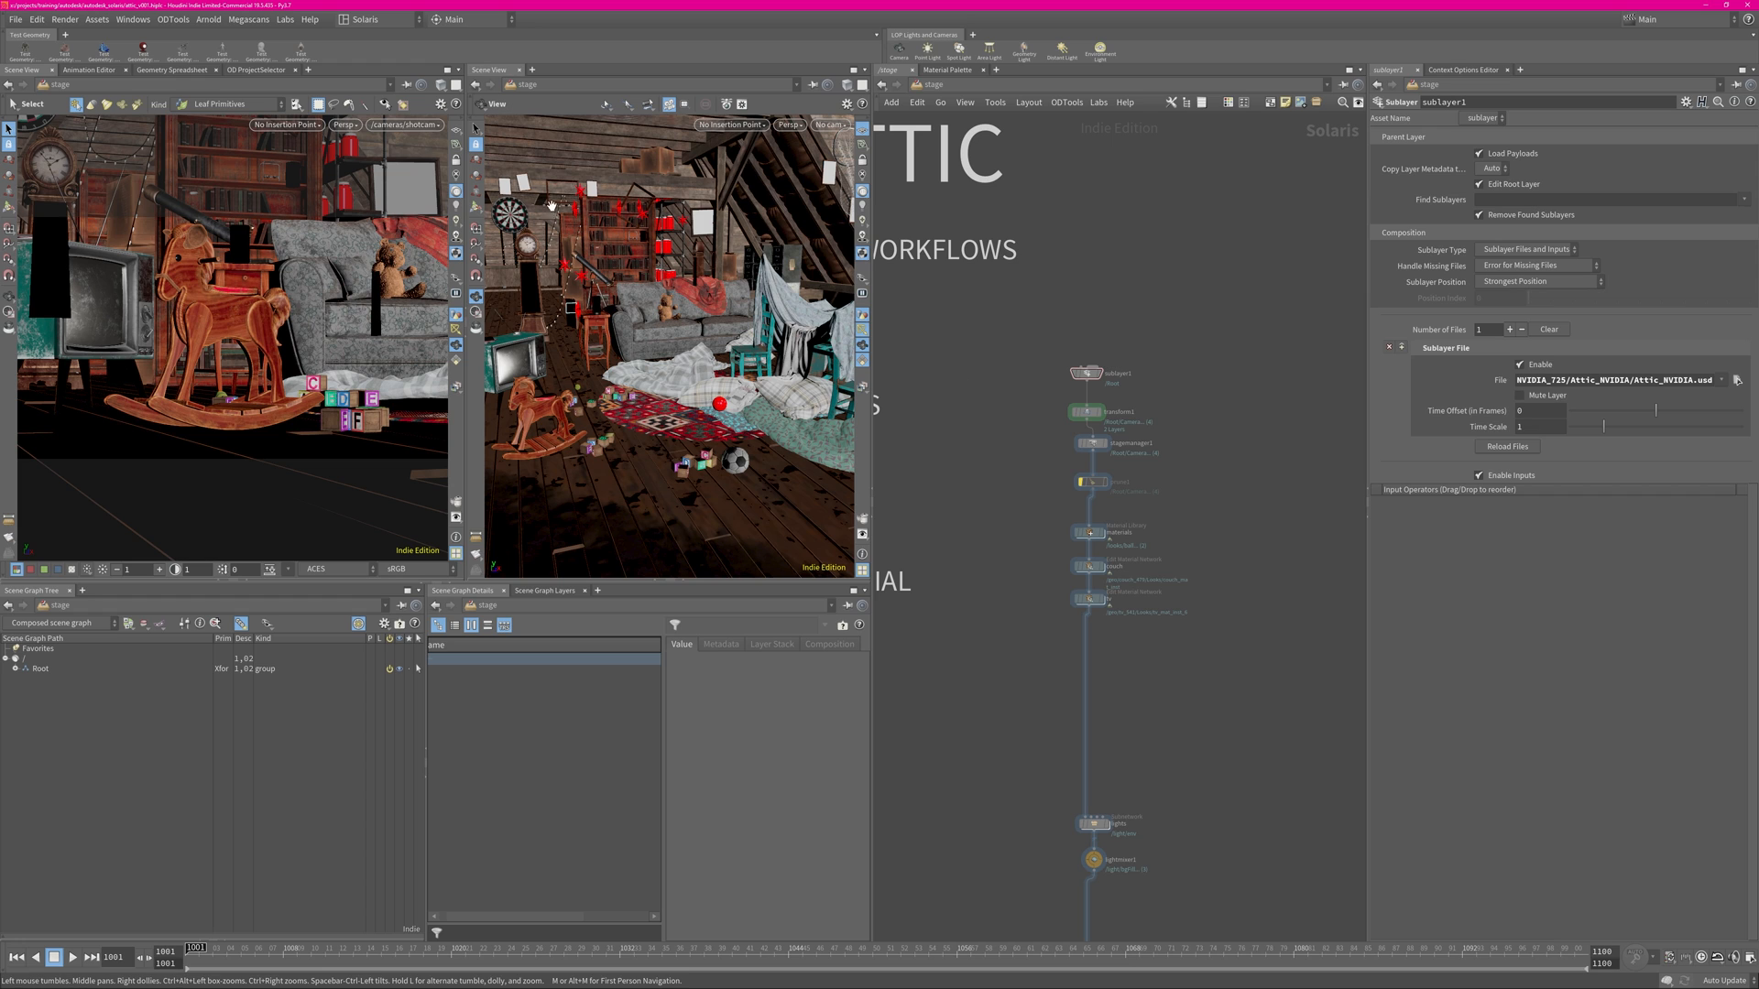
Show the parameters of the stagemanager1 node and look over the asset and material nodes around it.
scroll(1021, 316, "up", 2)
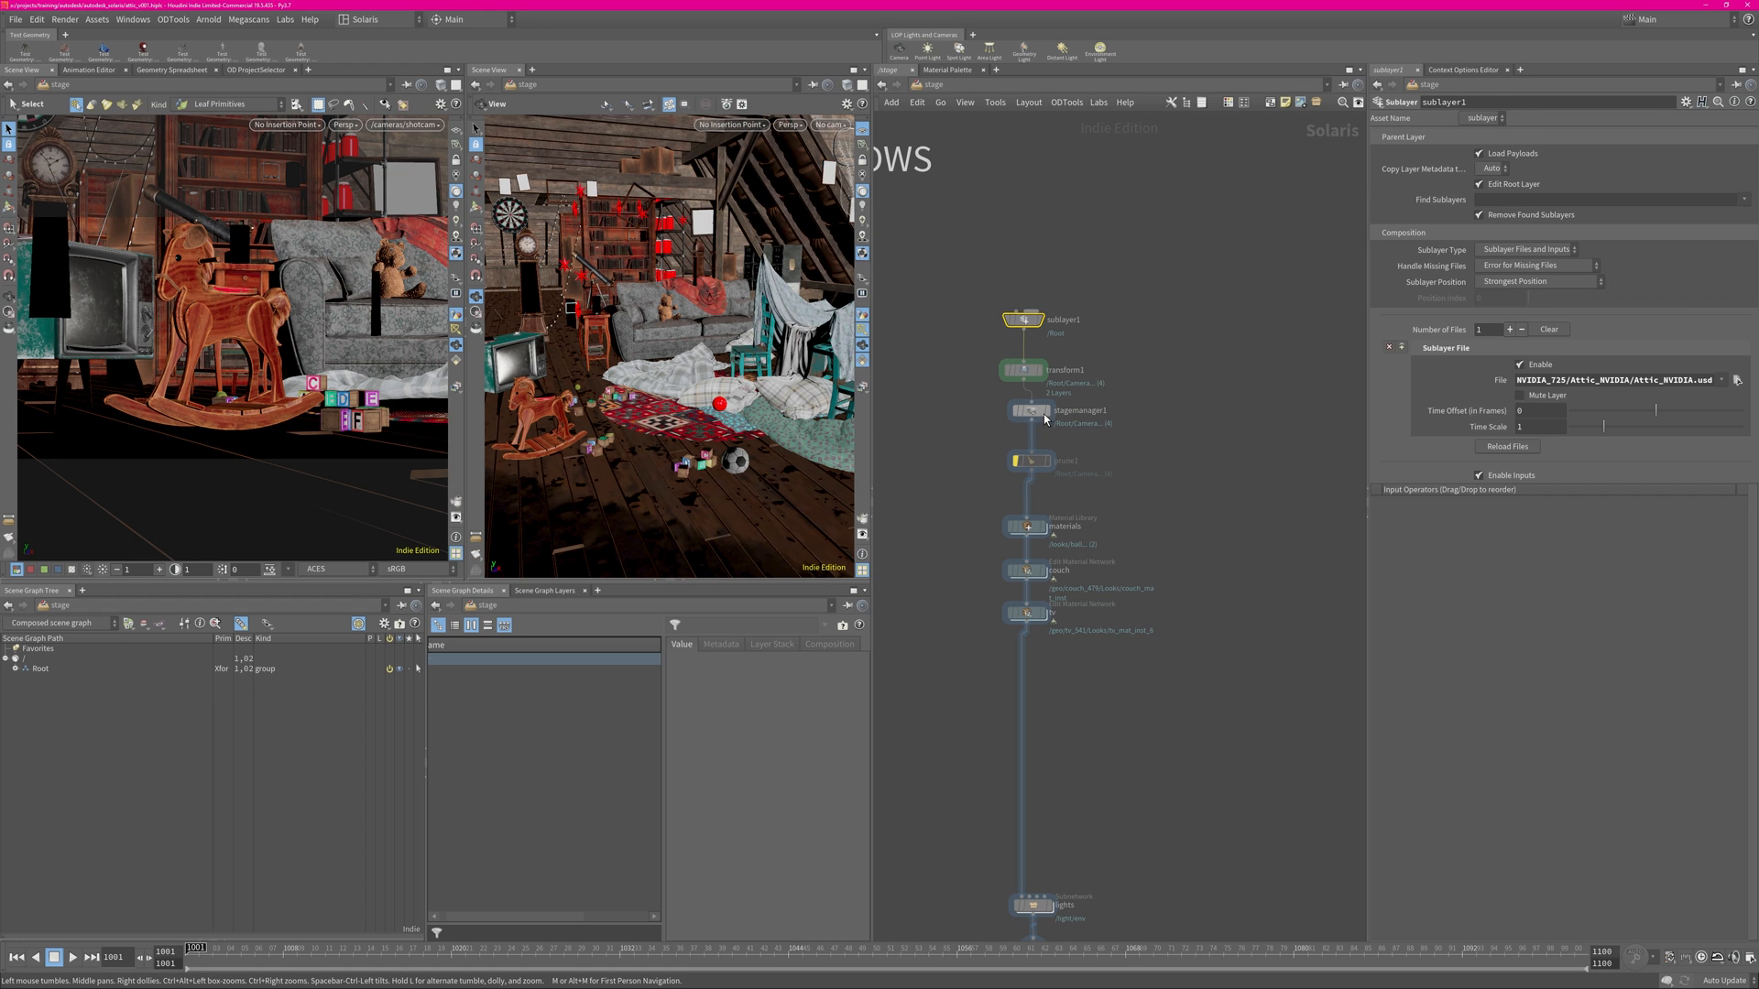
left_click(1031, 410)
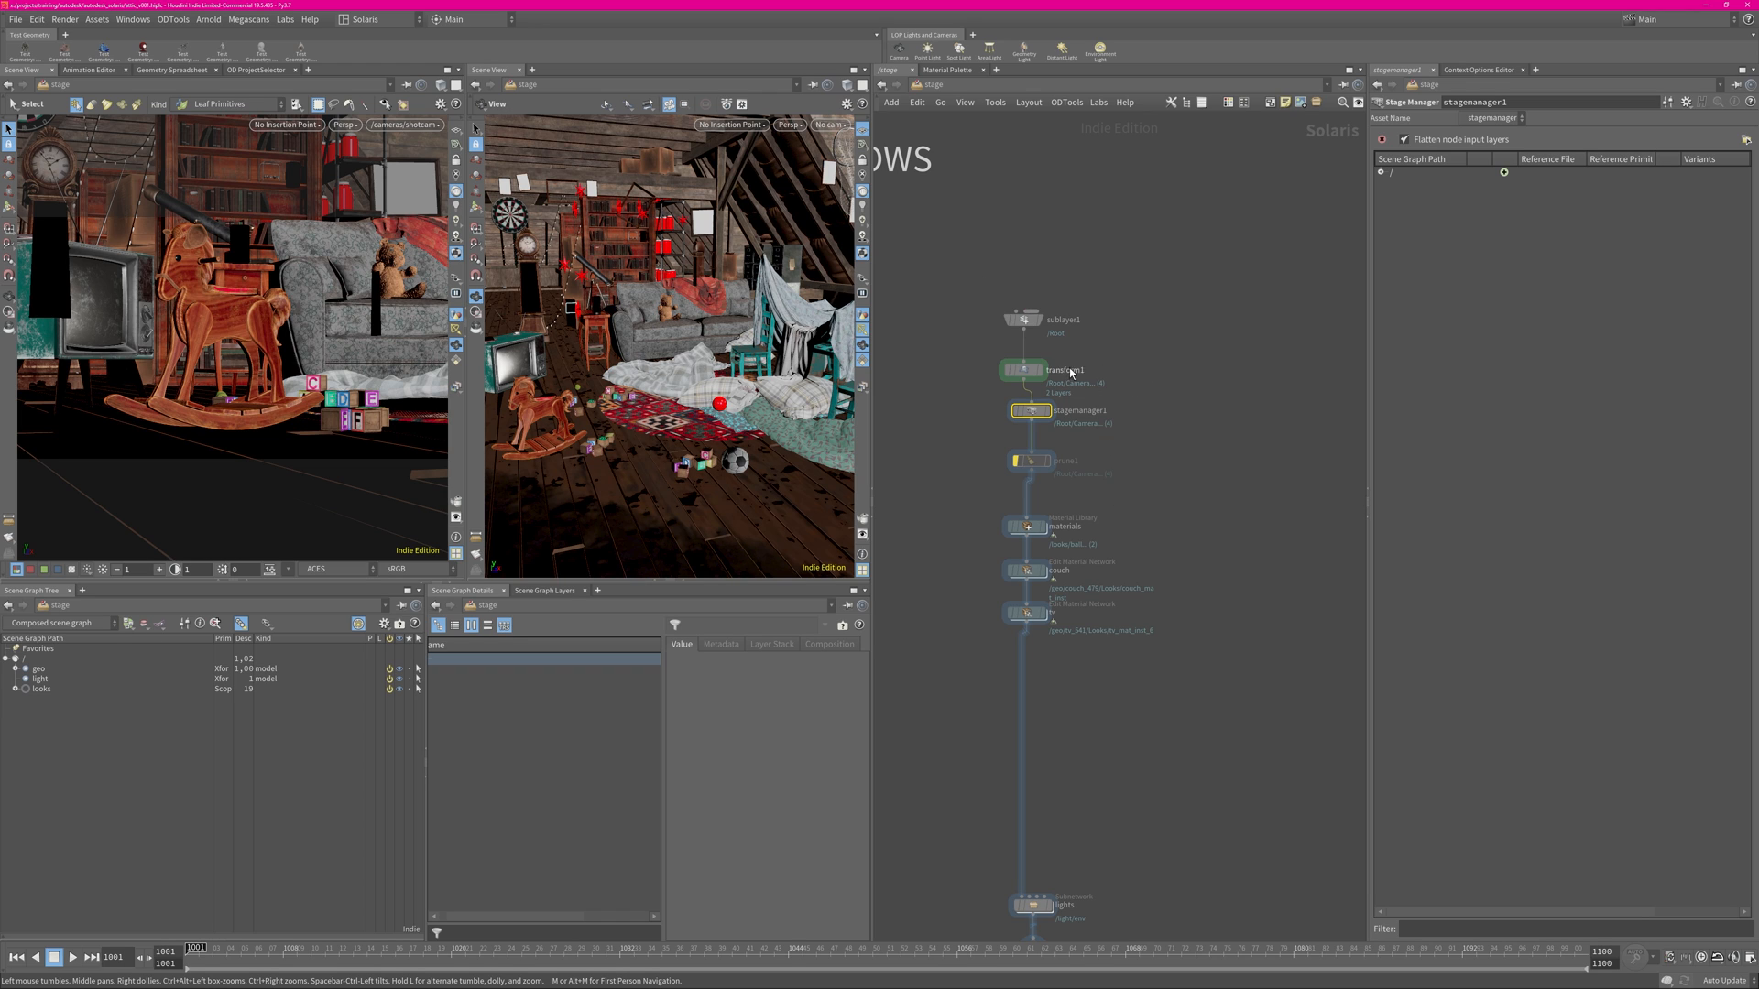
mouse_move(1030, 380)
scroll(1154, 444, "up", 2)
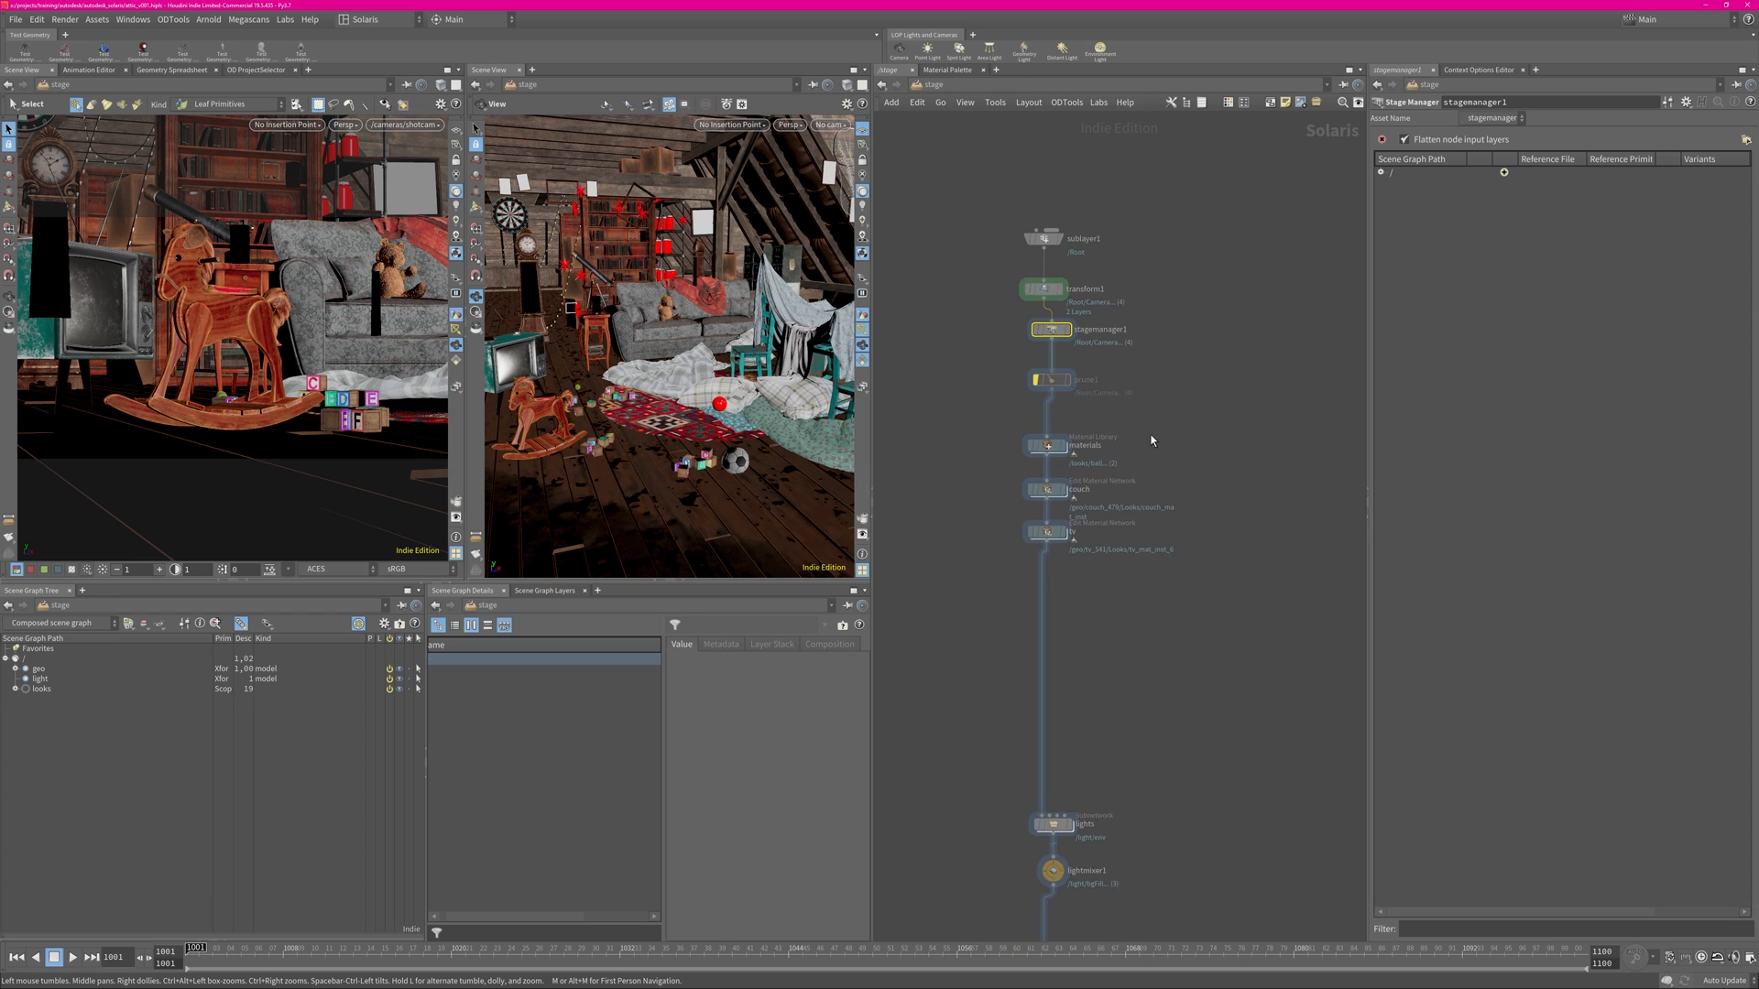
Select the materials Material Library node, make it the displayed node, and frame the attic furniture in the second viewport.
left_click(1017, 448)
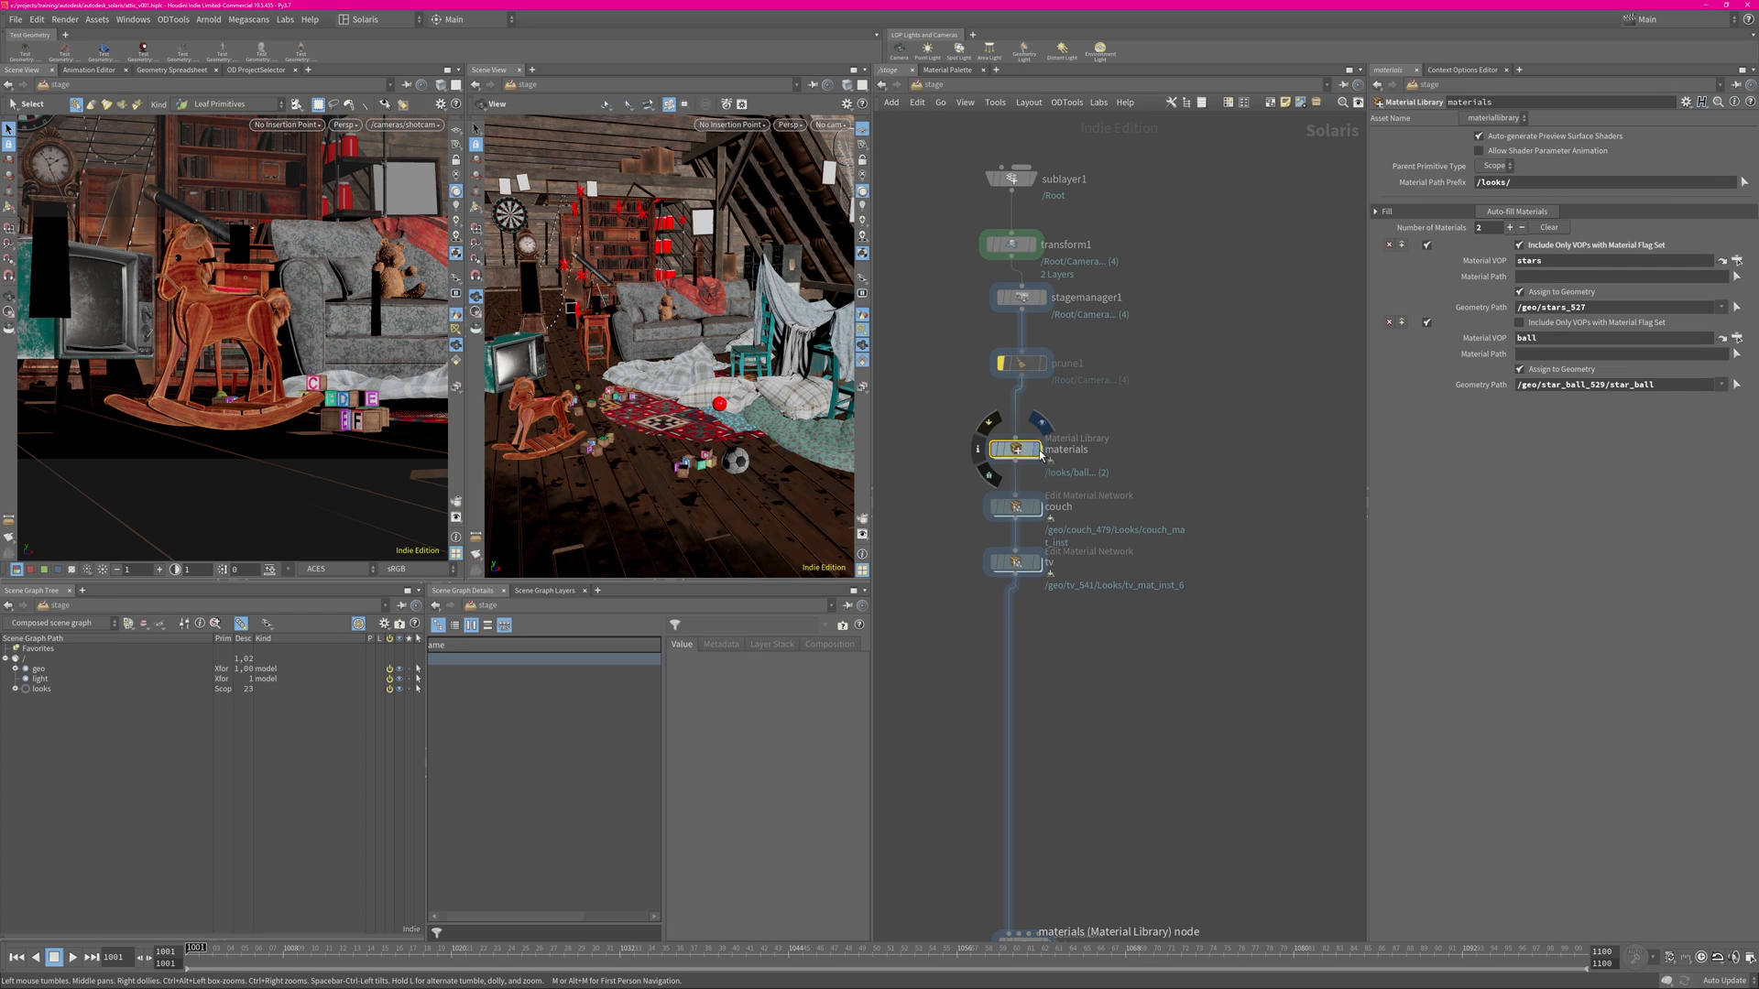
right_click_drag(679, 242, 684, 332)
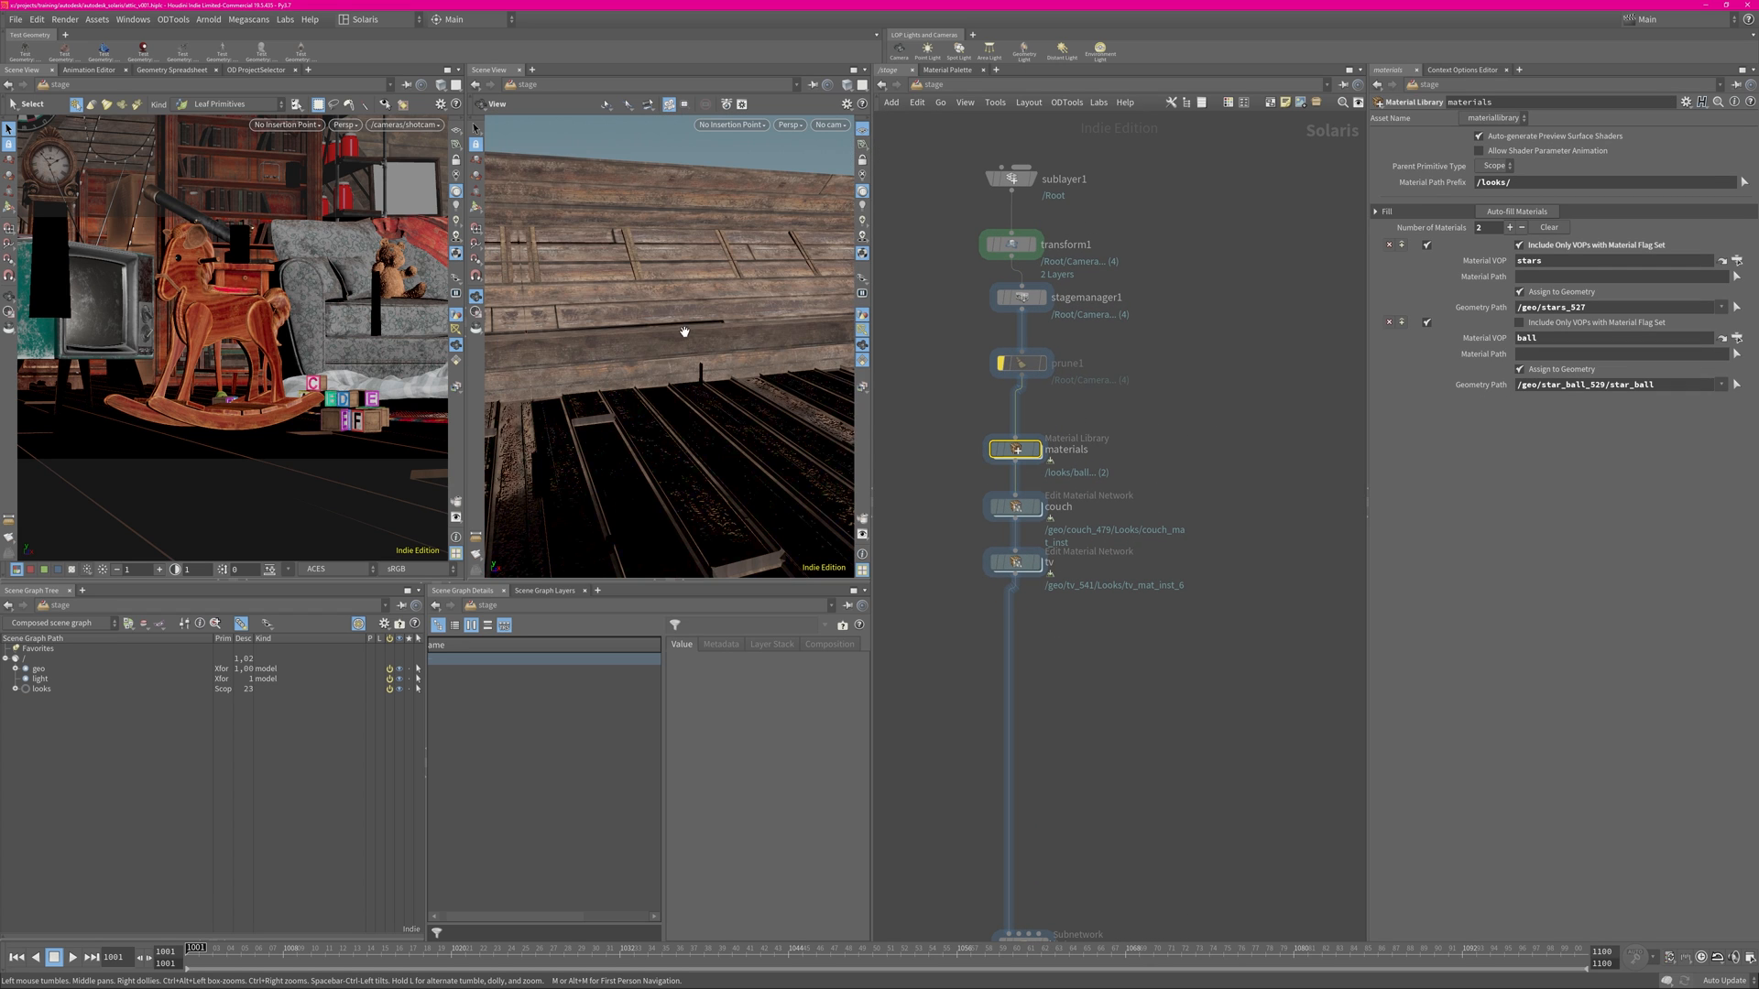
left_click(1026, 452)
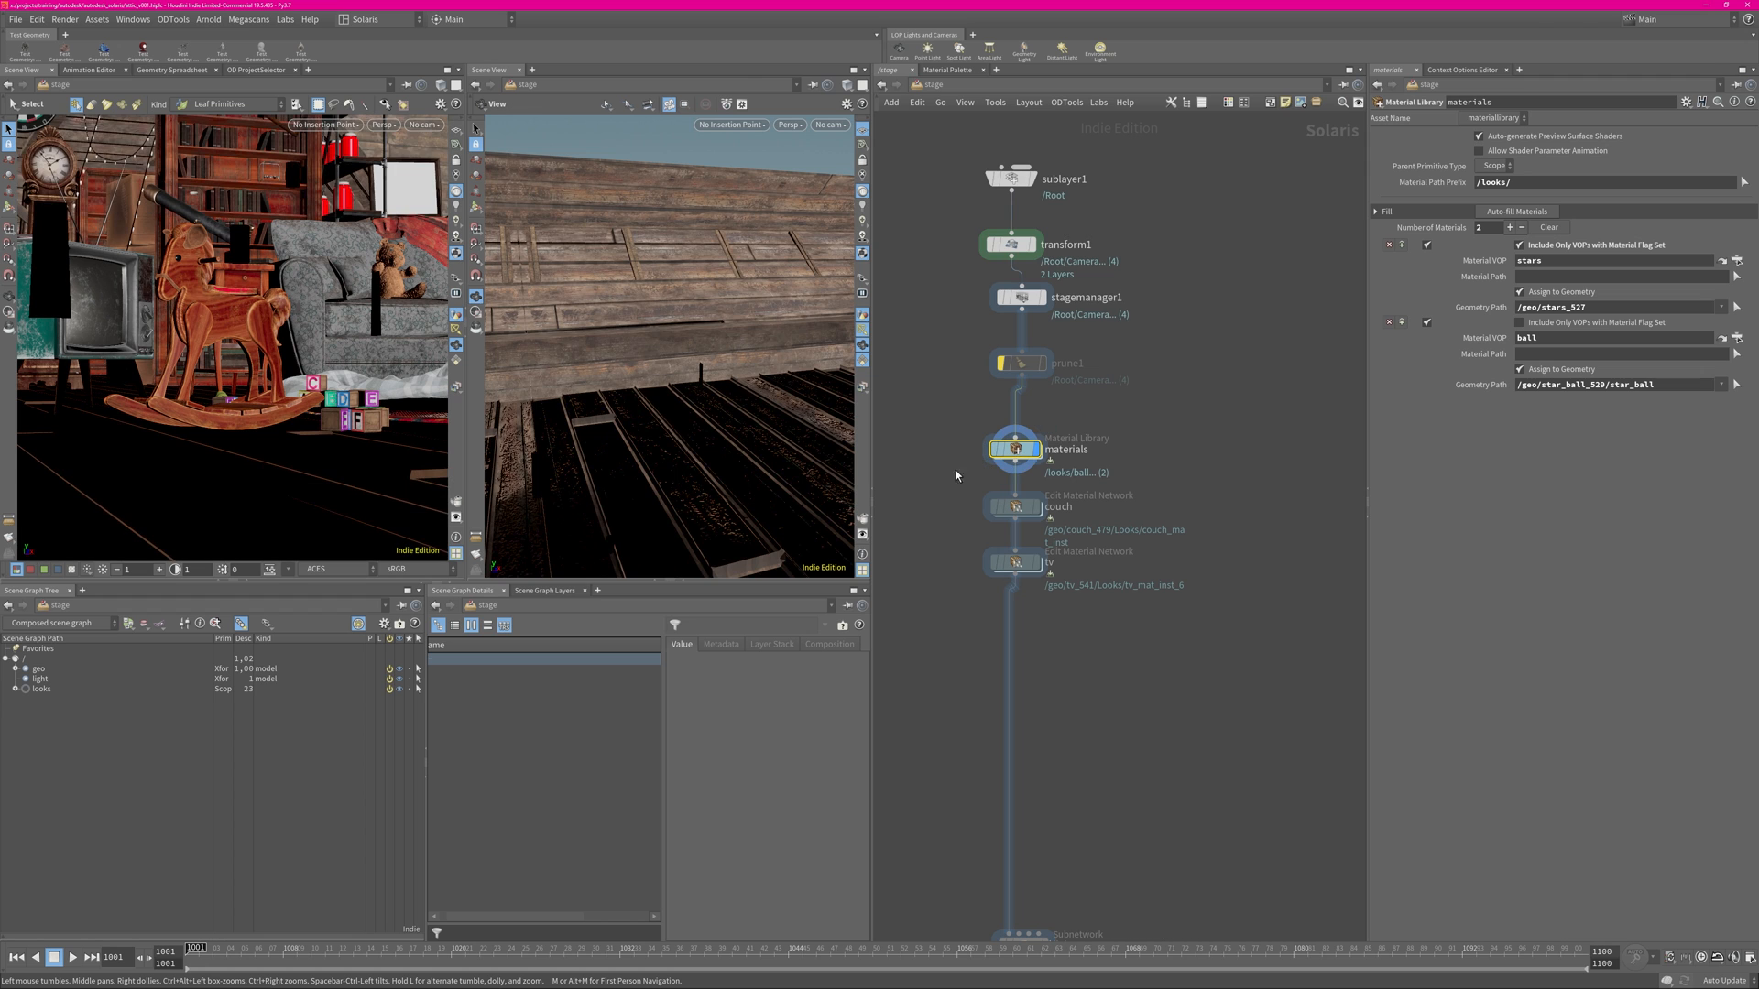
left_click_drag(740, 302, 799, 277)
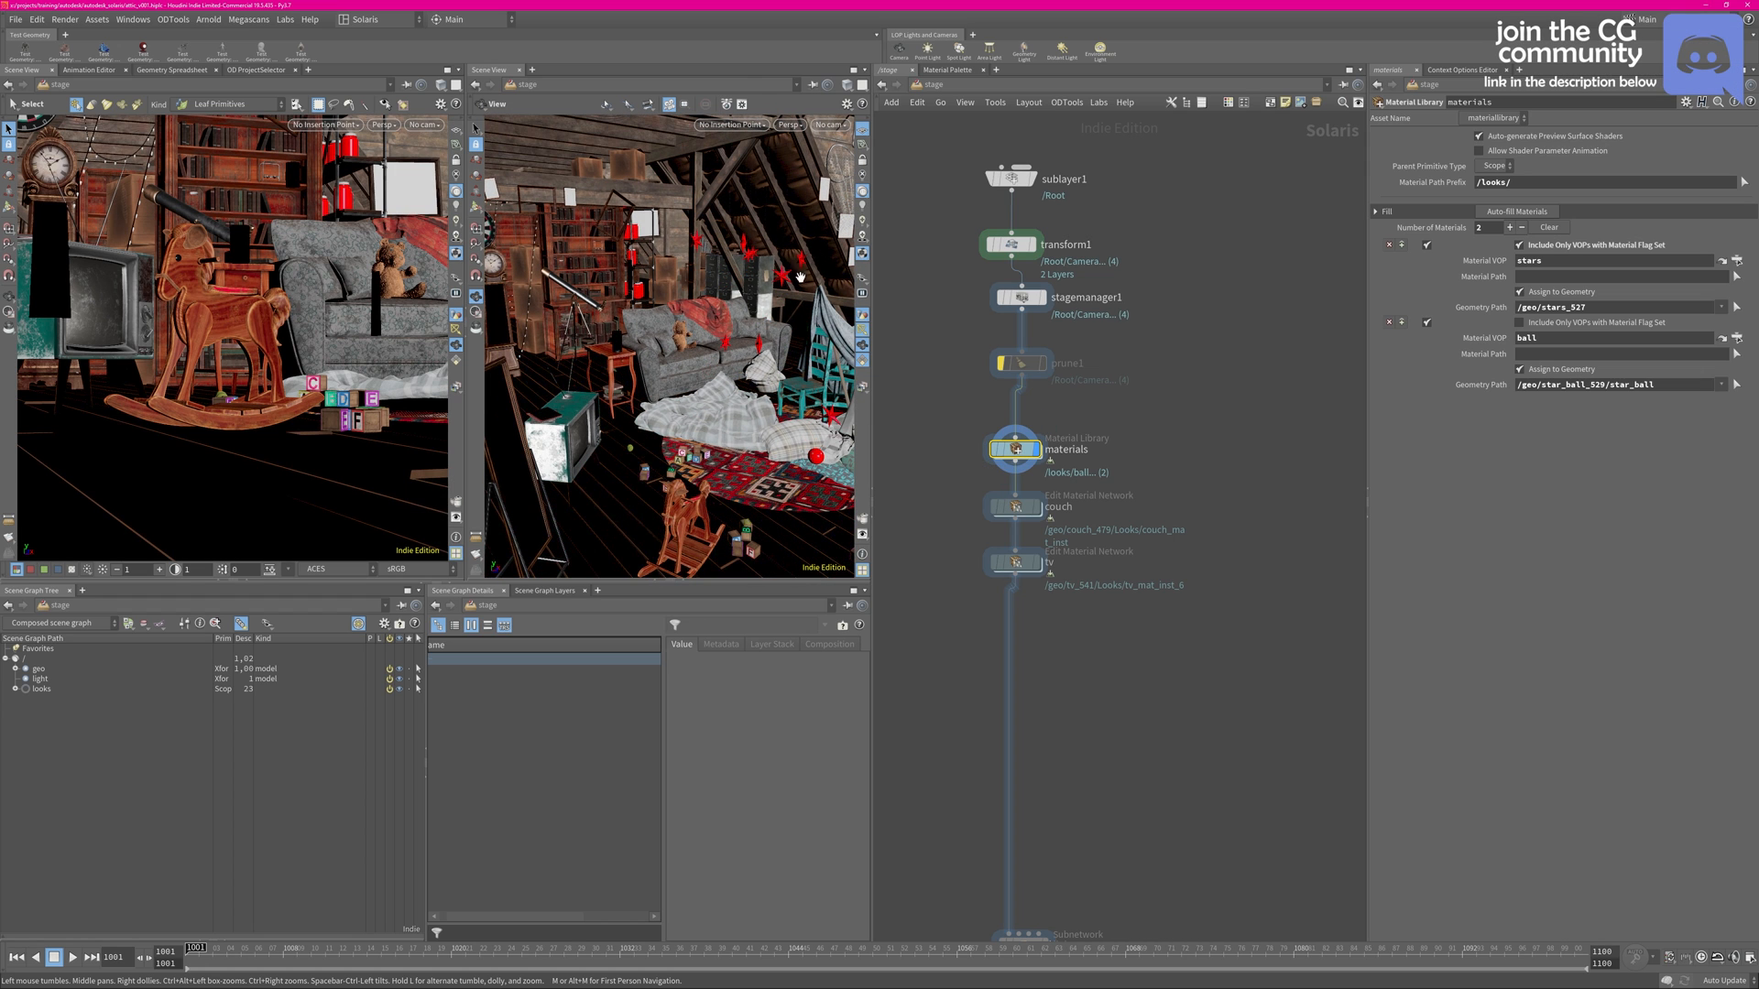
middle_click_drag(1083, 445, 1044, 424)
scroll(1044, 424, "up", 1)
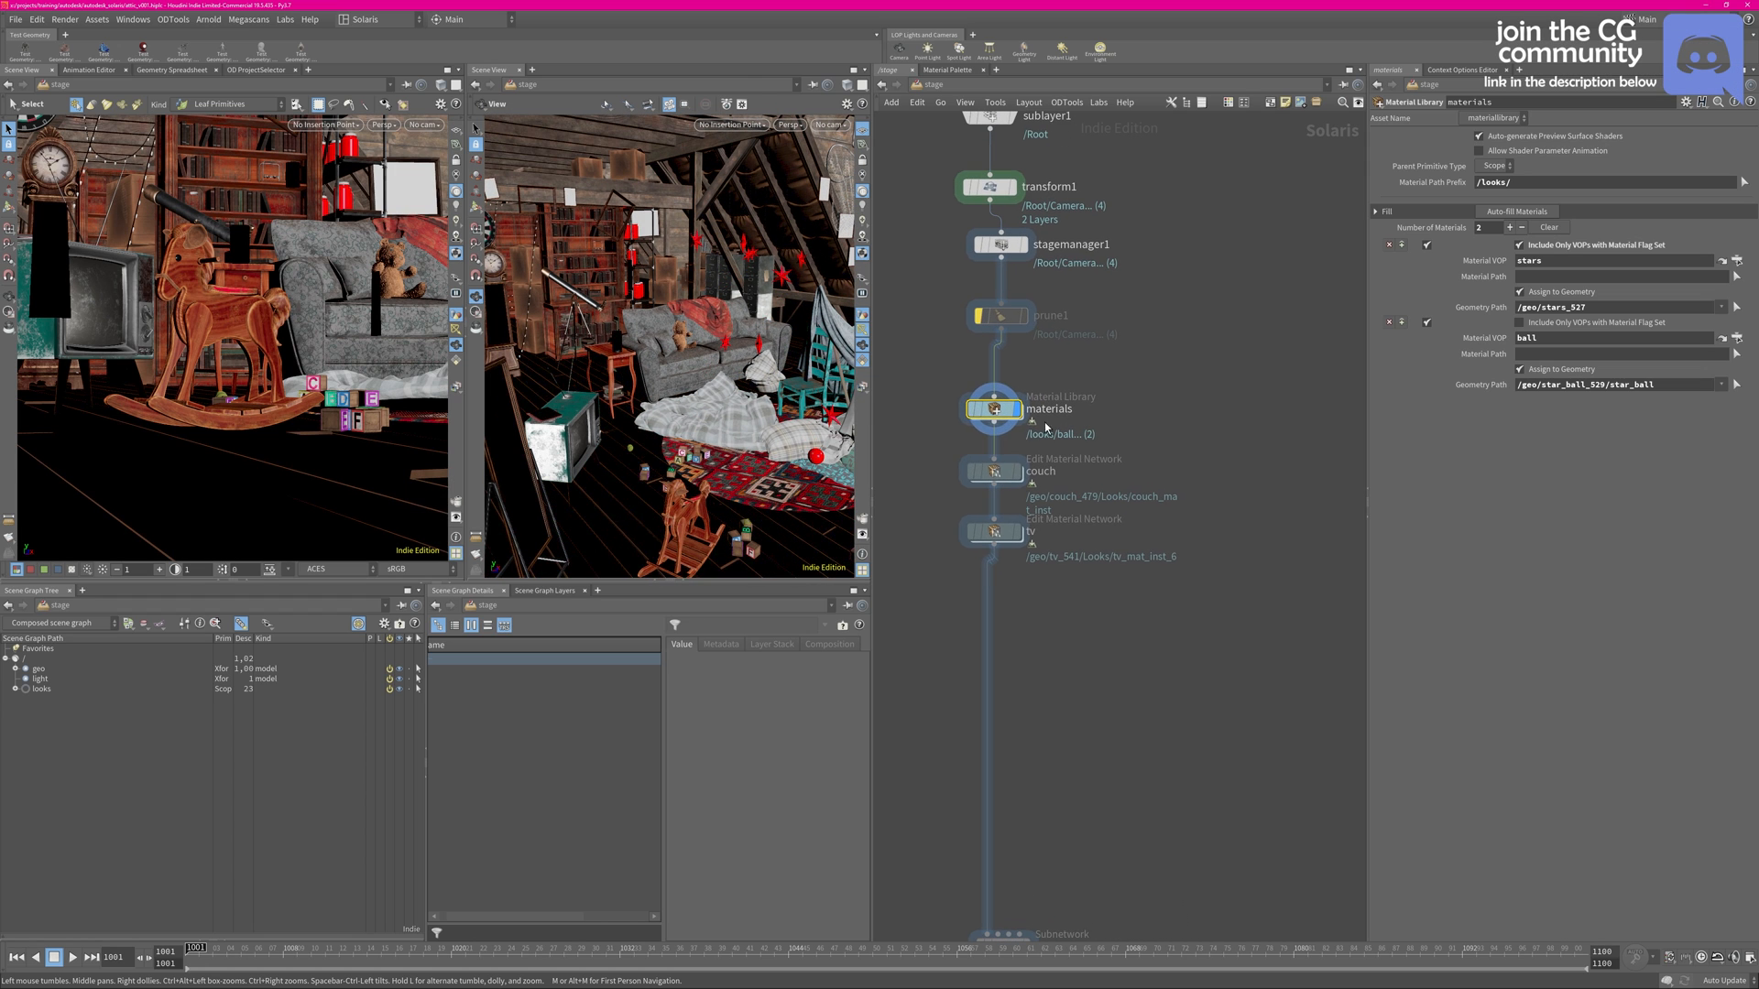
Look inside the materials node at the available Arnold builders and the stars shader network, and return to the stage.
double_click(993, 411)
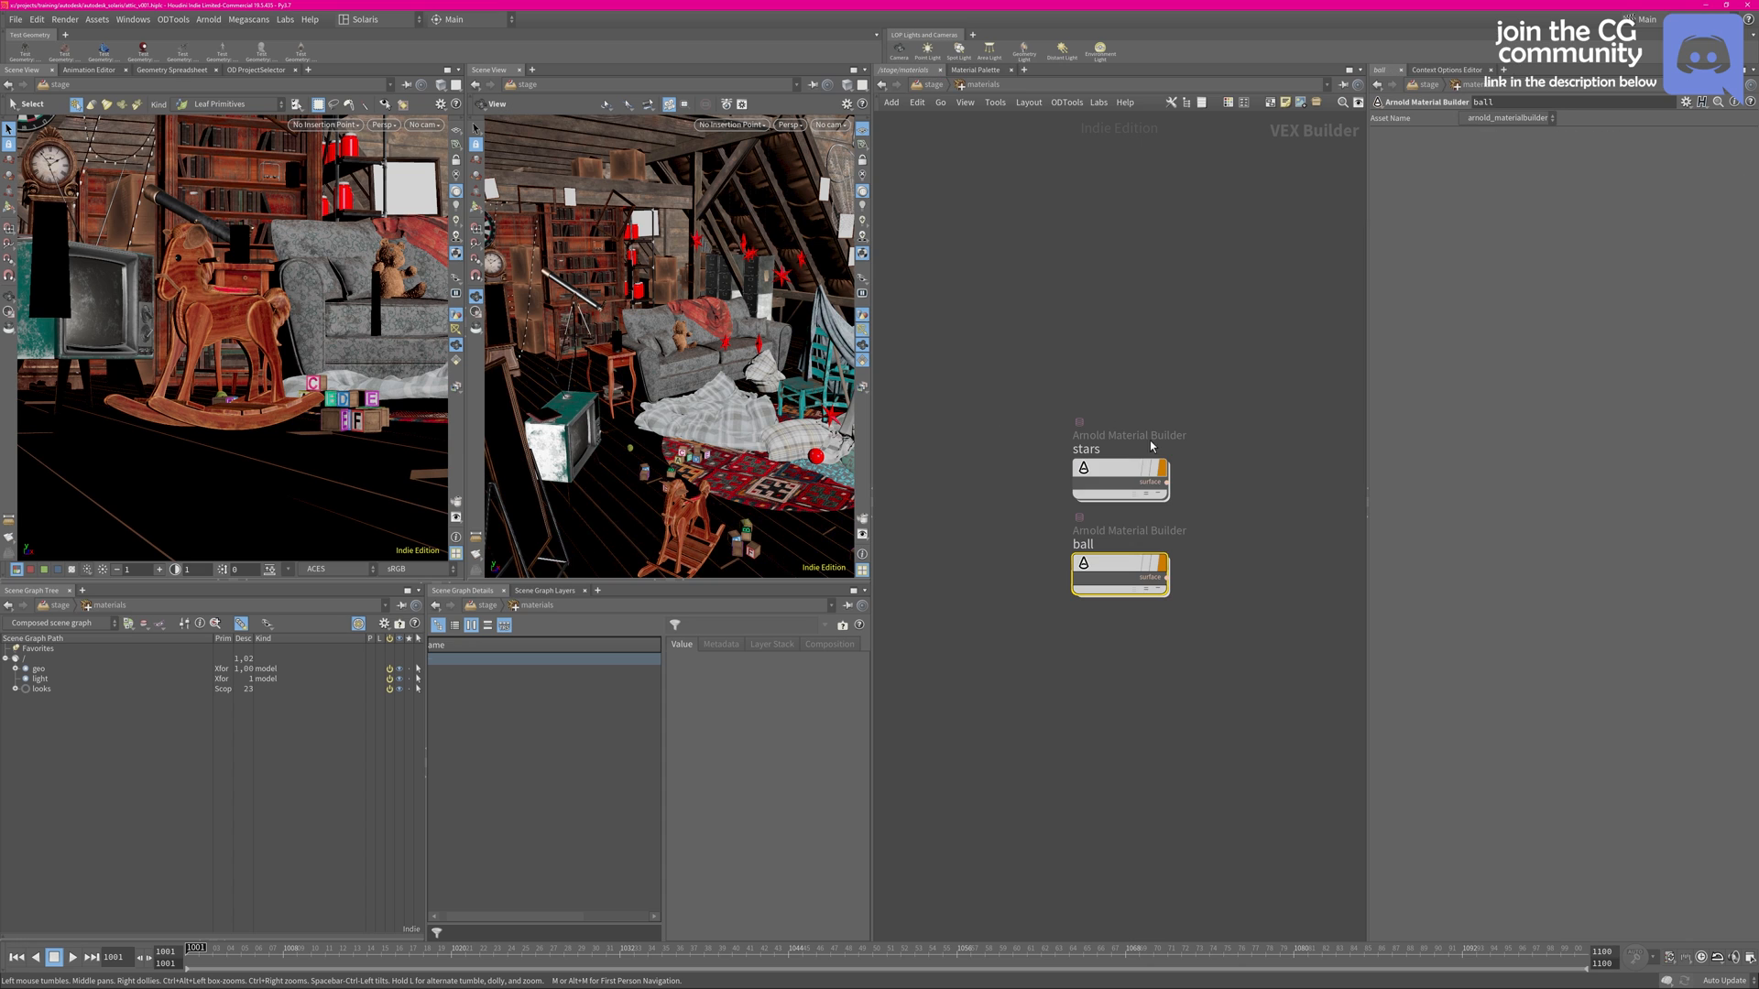
key("Tab")
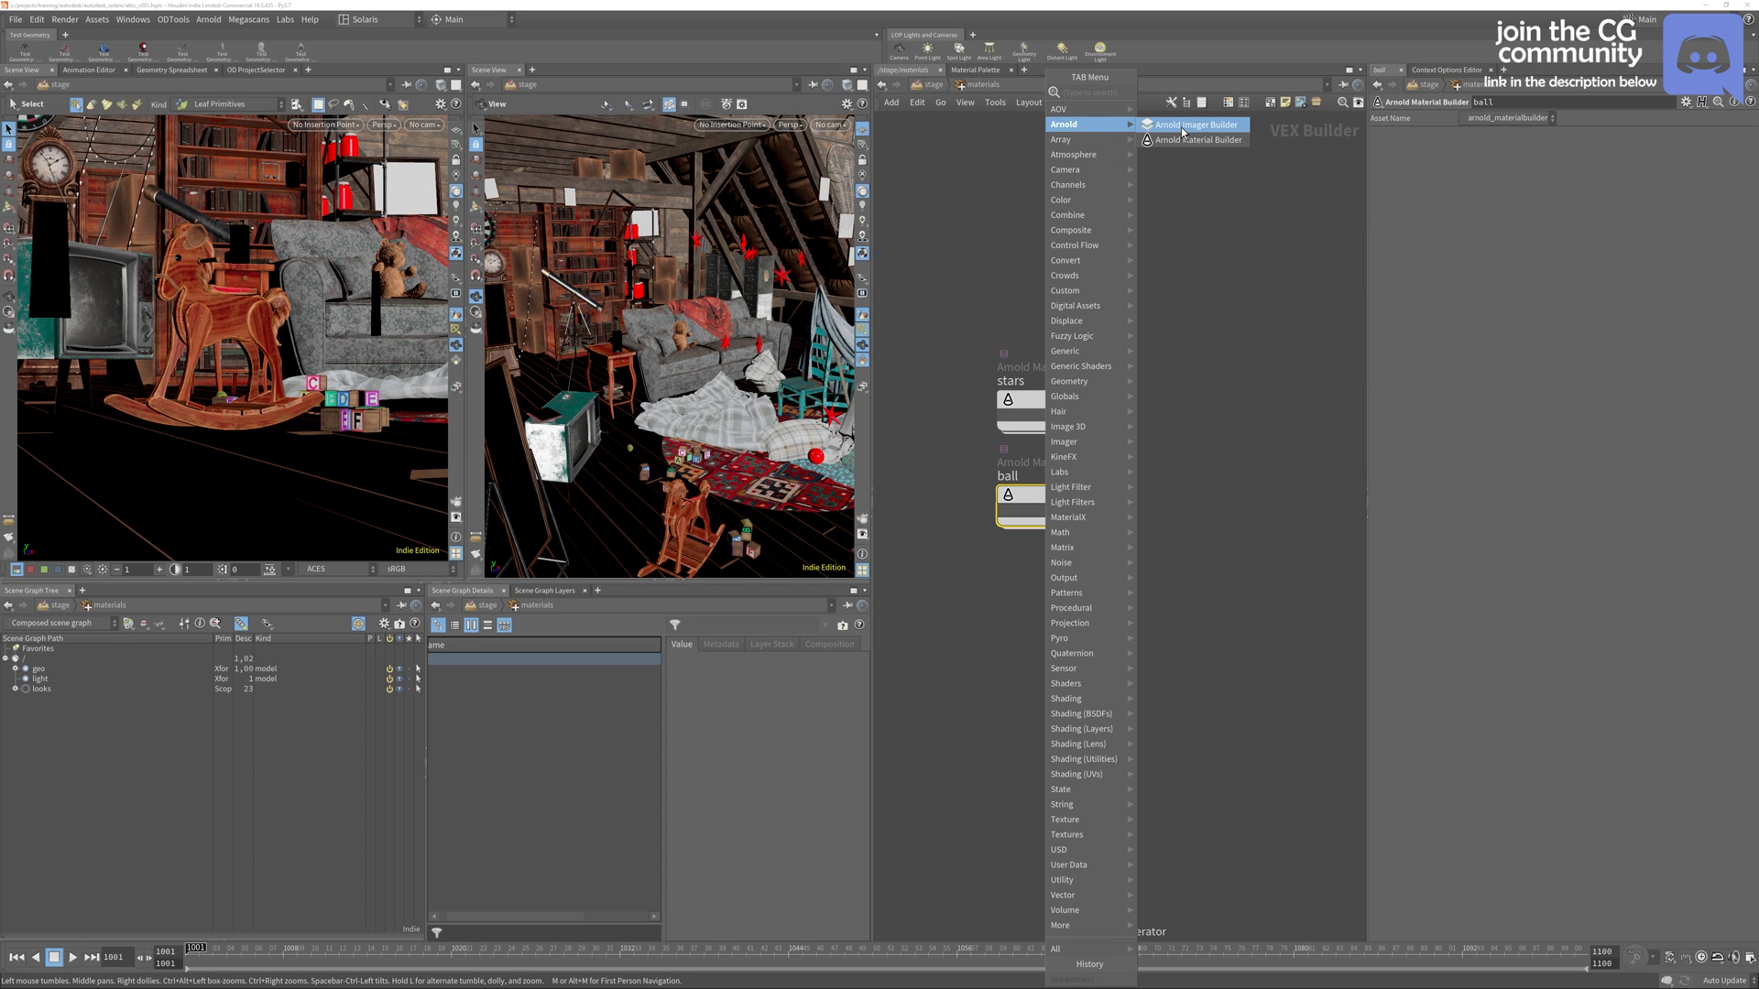
left_click(1033, 205)
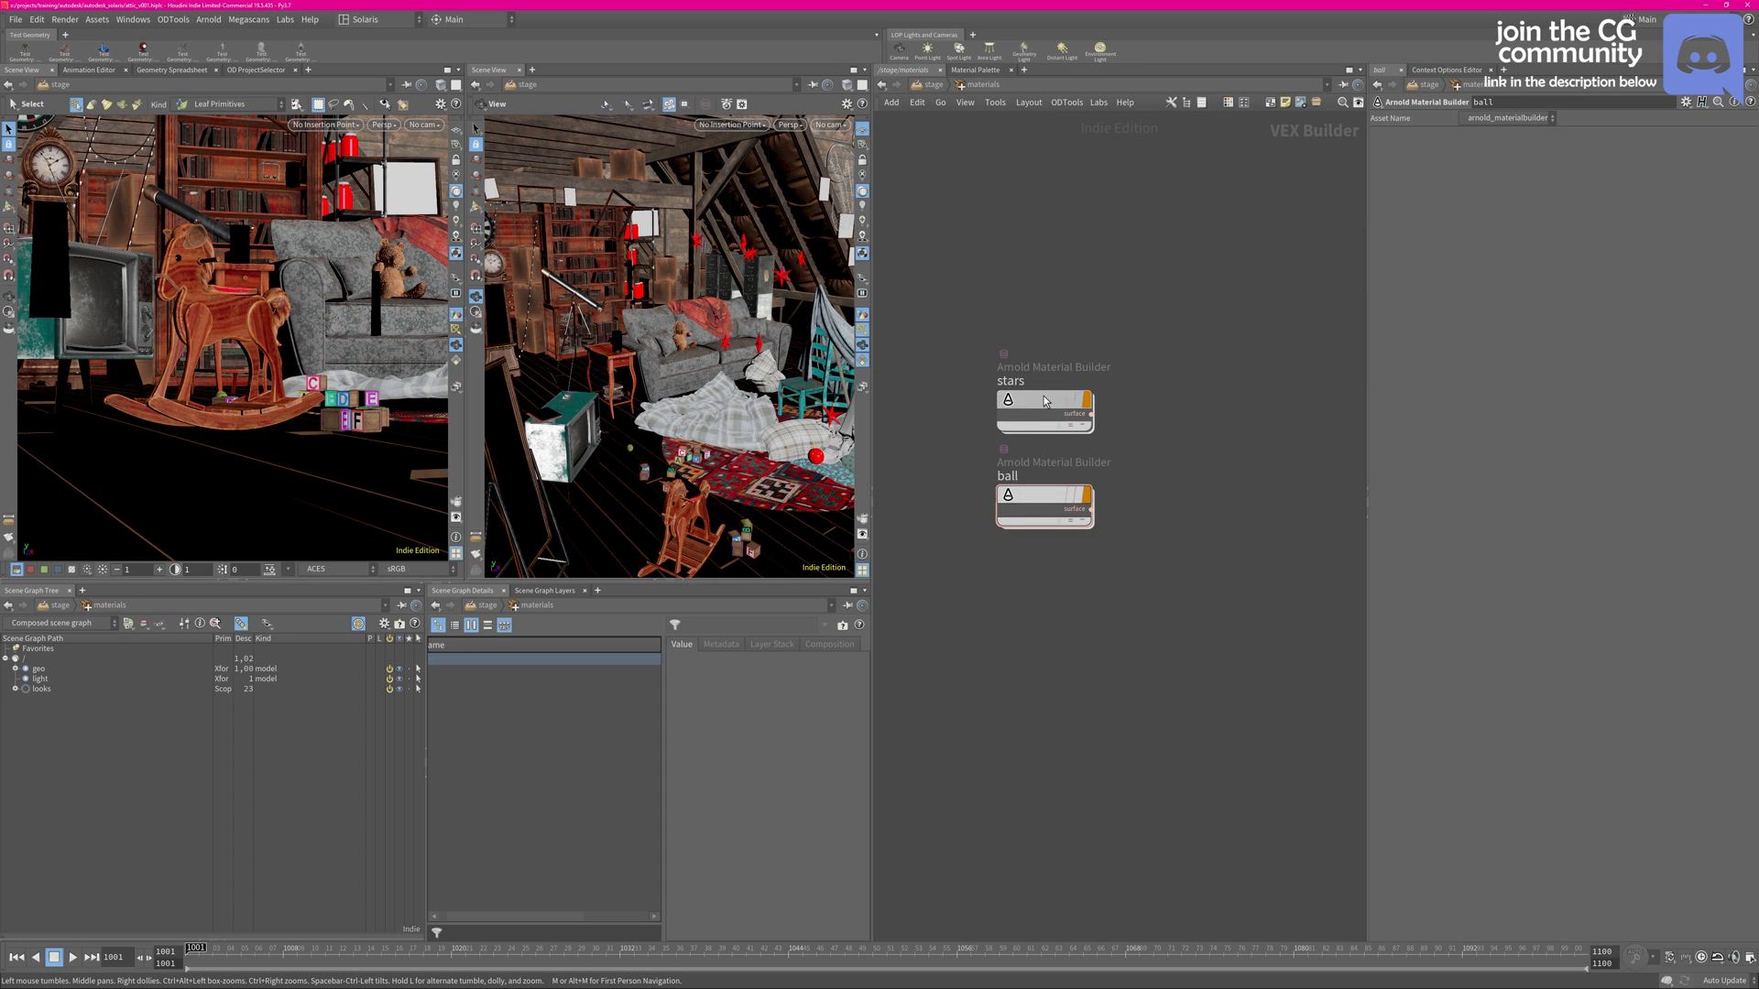
double_click(1038, 403)
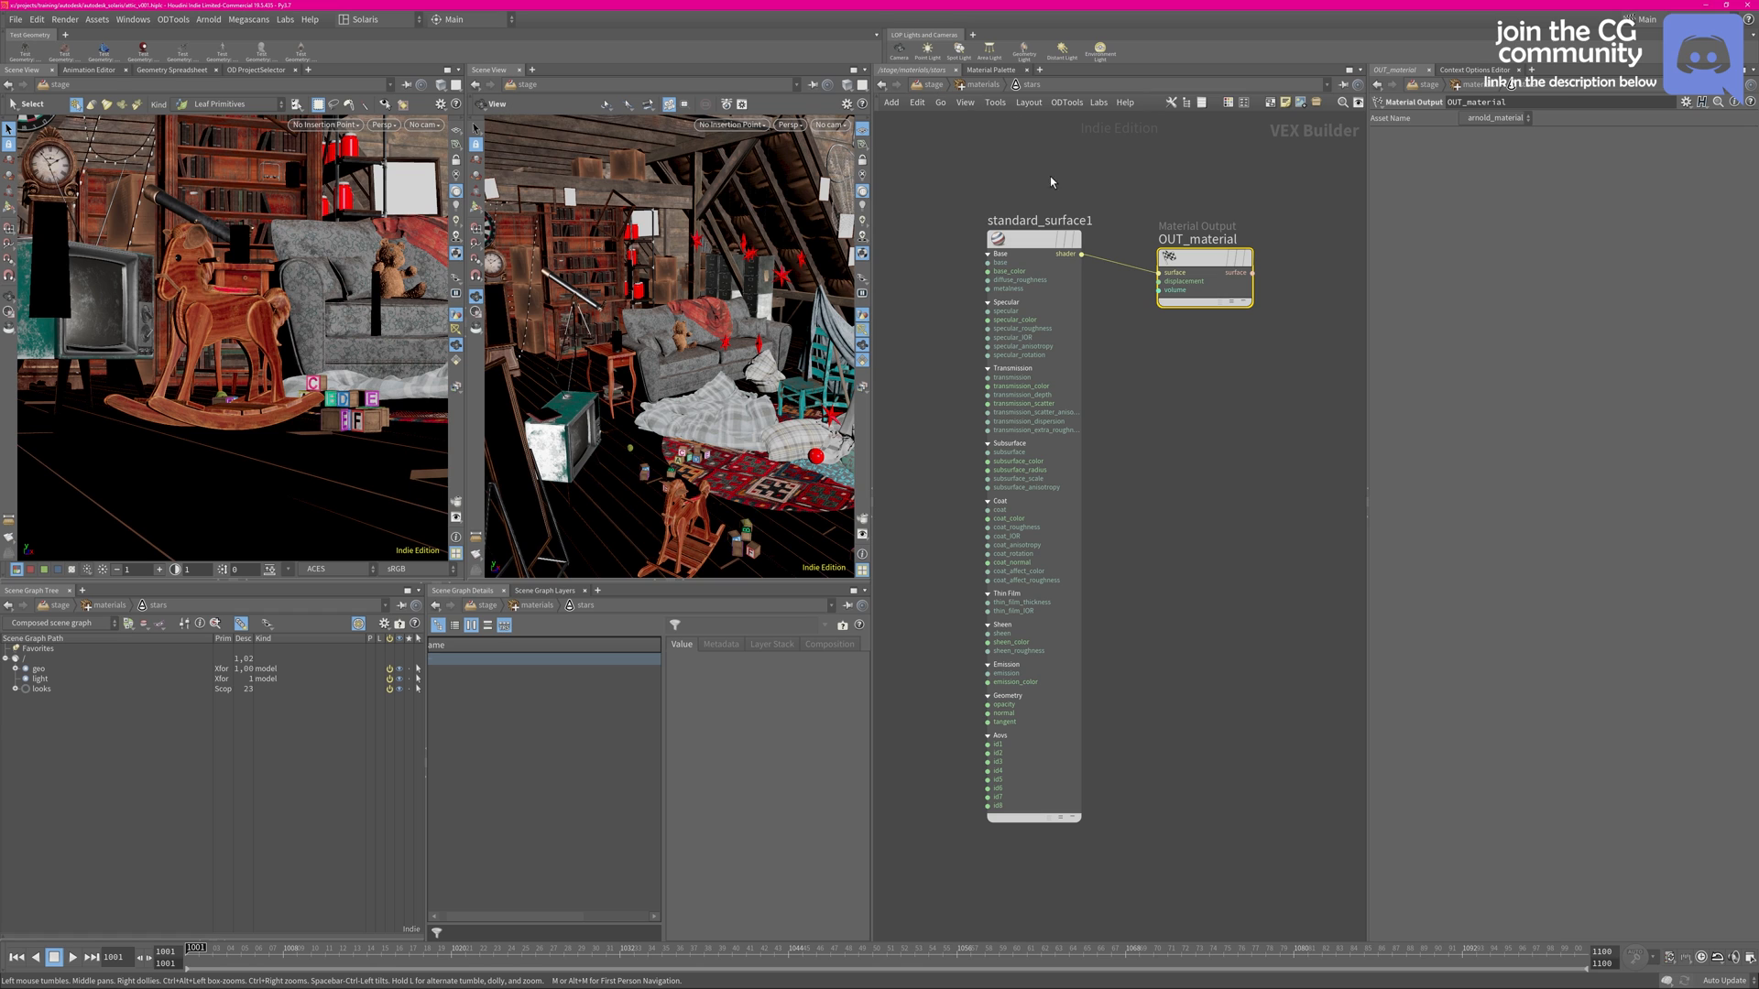
key("u")
key("u")
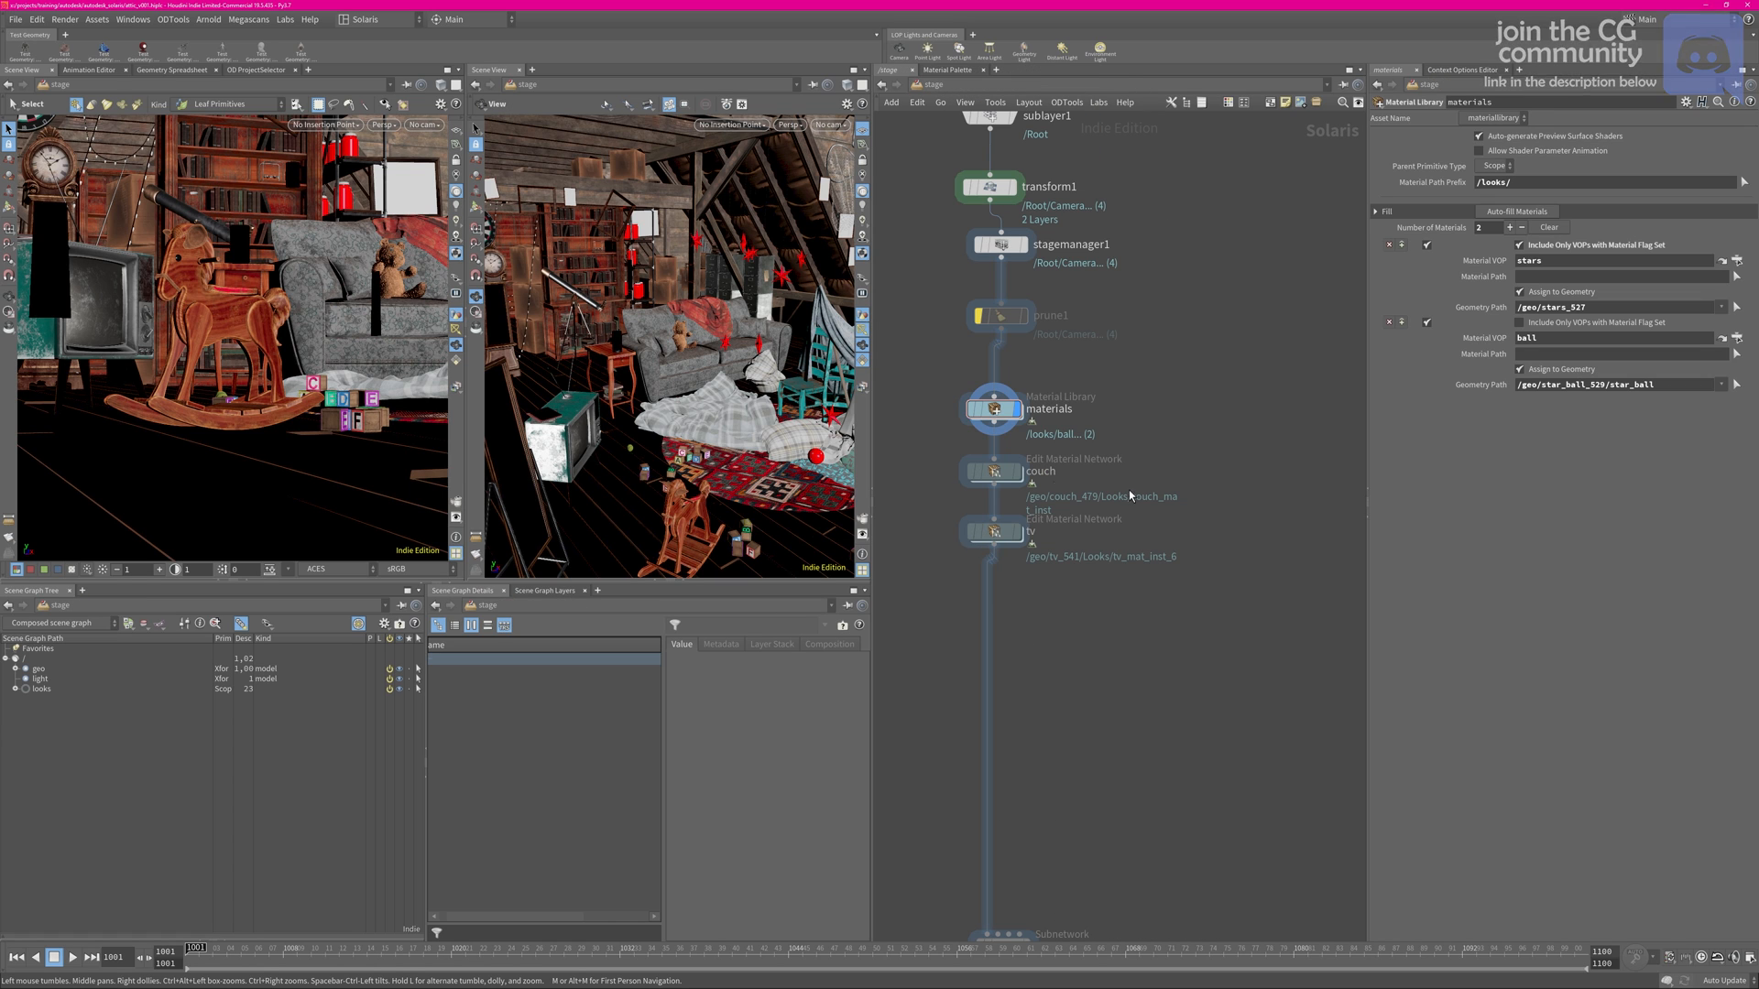
Inspect the shading network inside the couch Edit Material Network, return to the stage, and move the tv node further below it.
double_click(1000, 473)
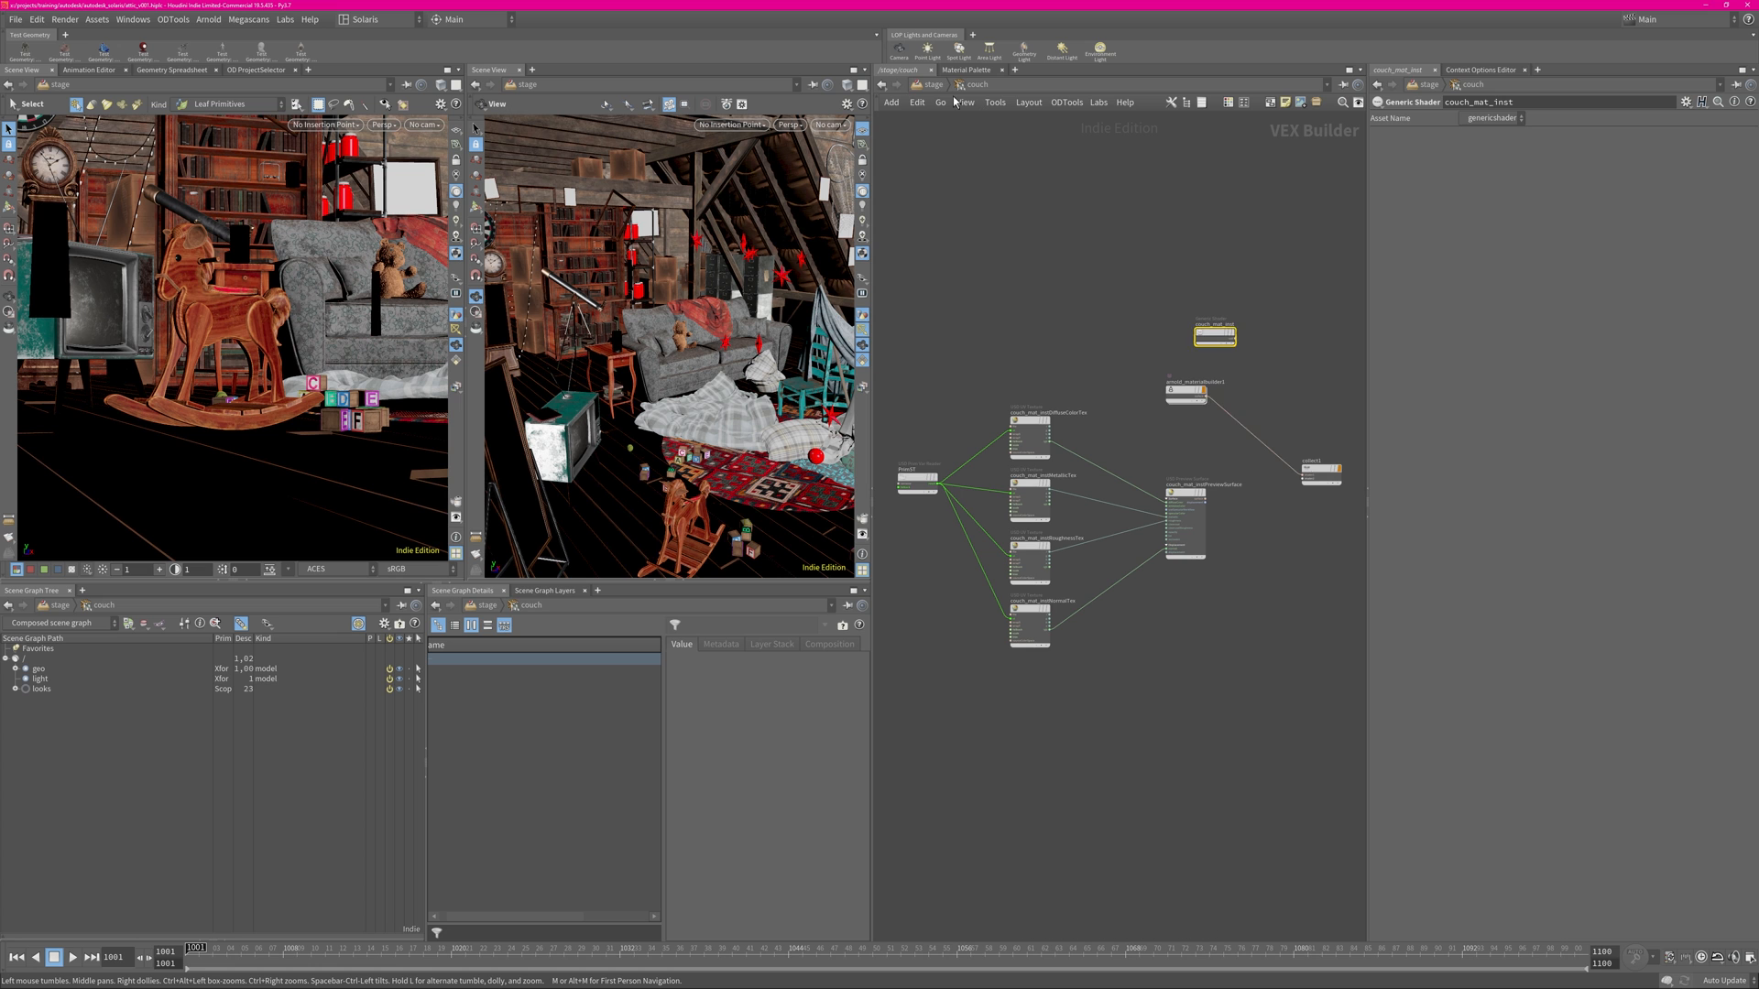
key("u")
left_click(1081, 503)
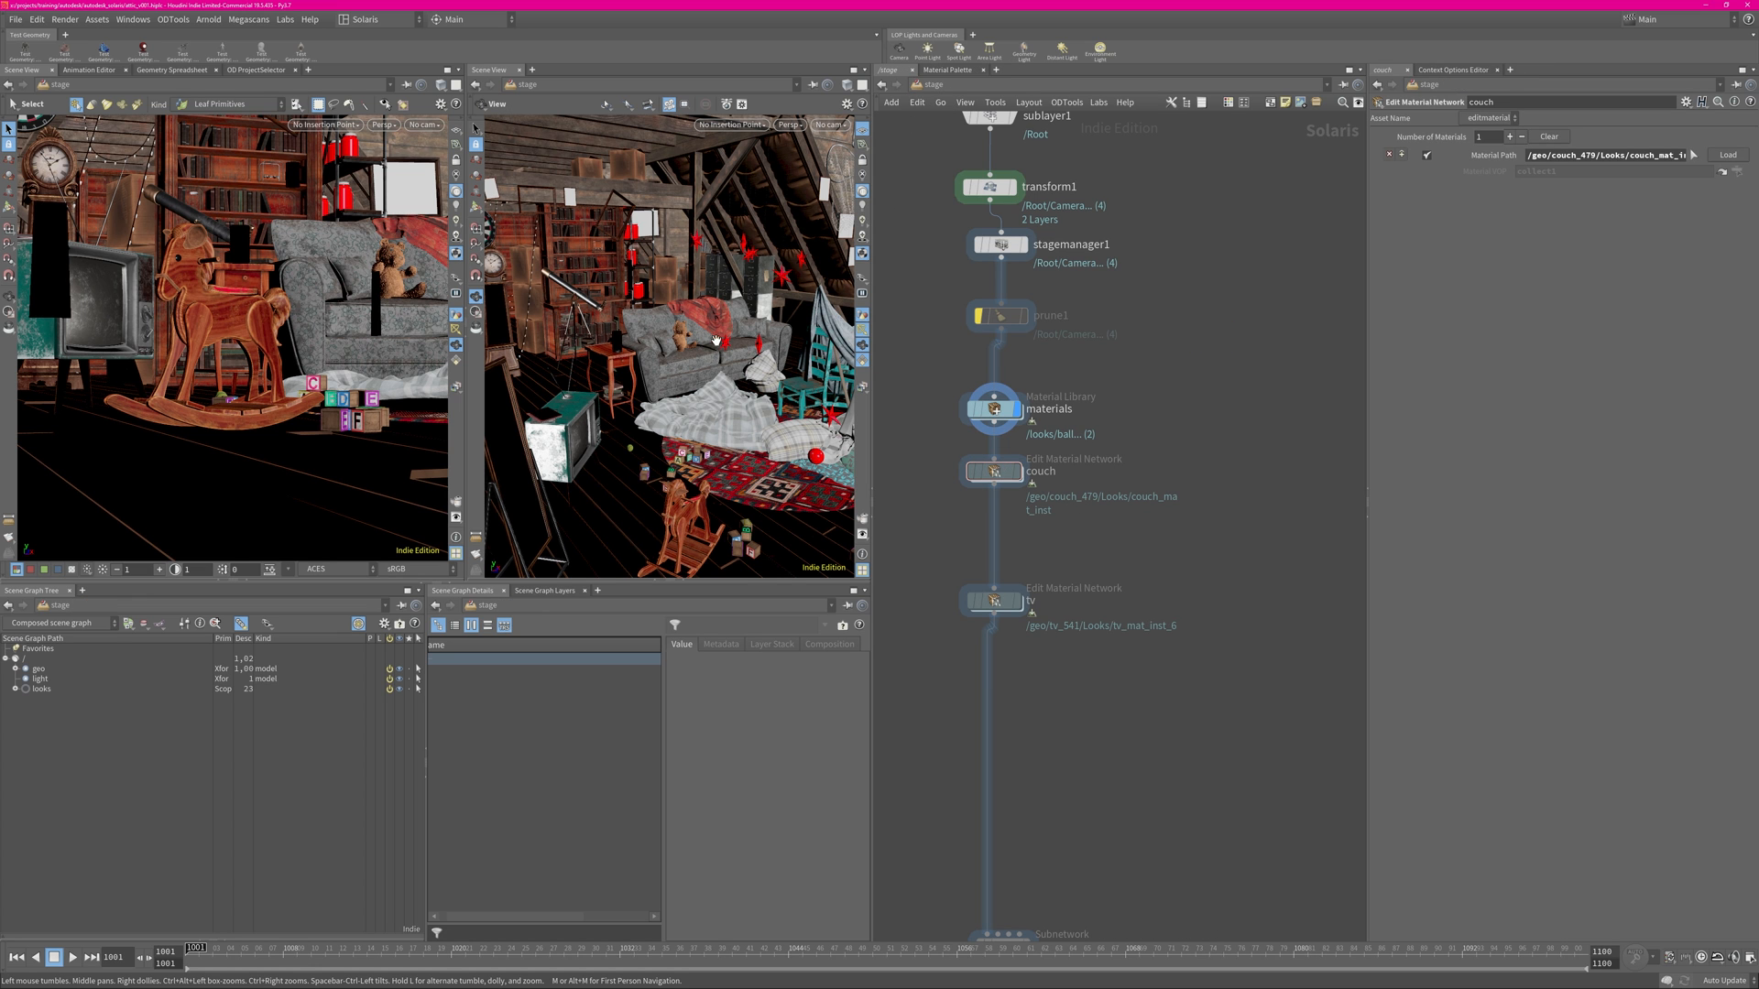
Select the couch in the second viewport and expand its Looks scope in the scene graph to locate couch_mat_inst.
scroll(715, 341, "up", 10)
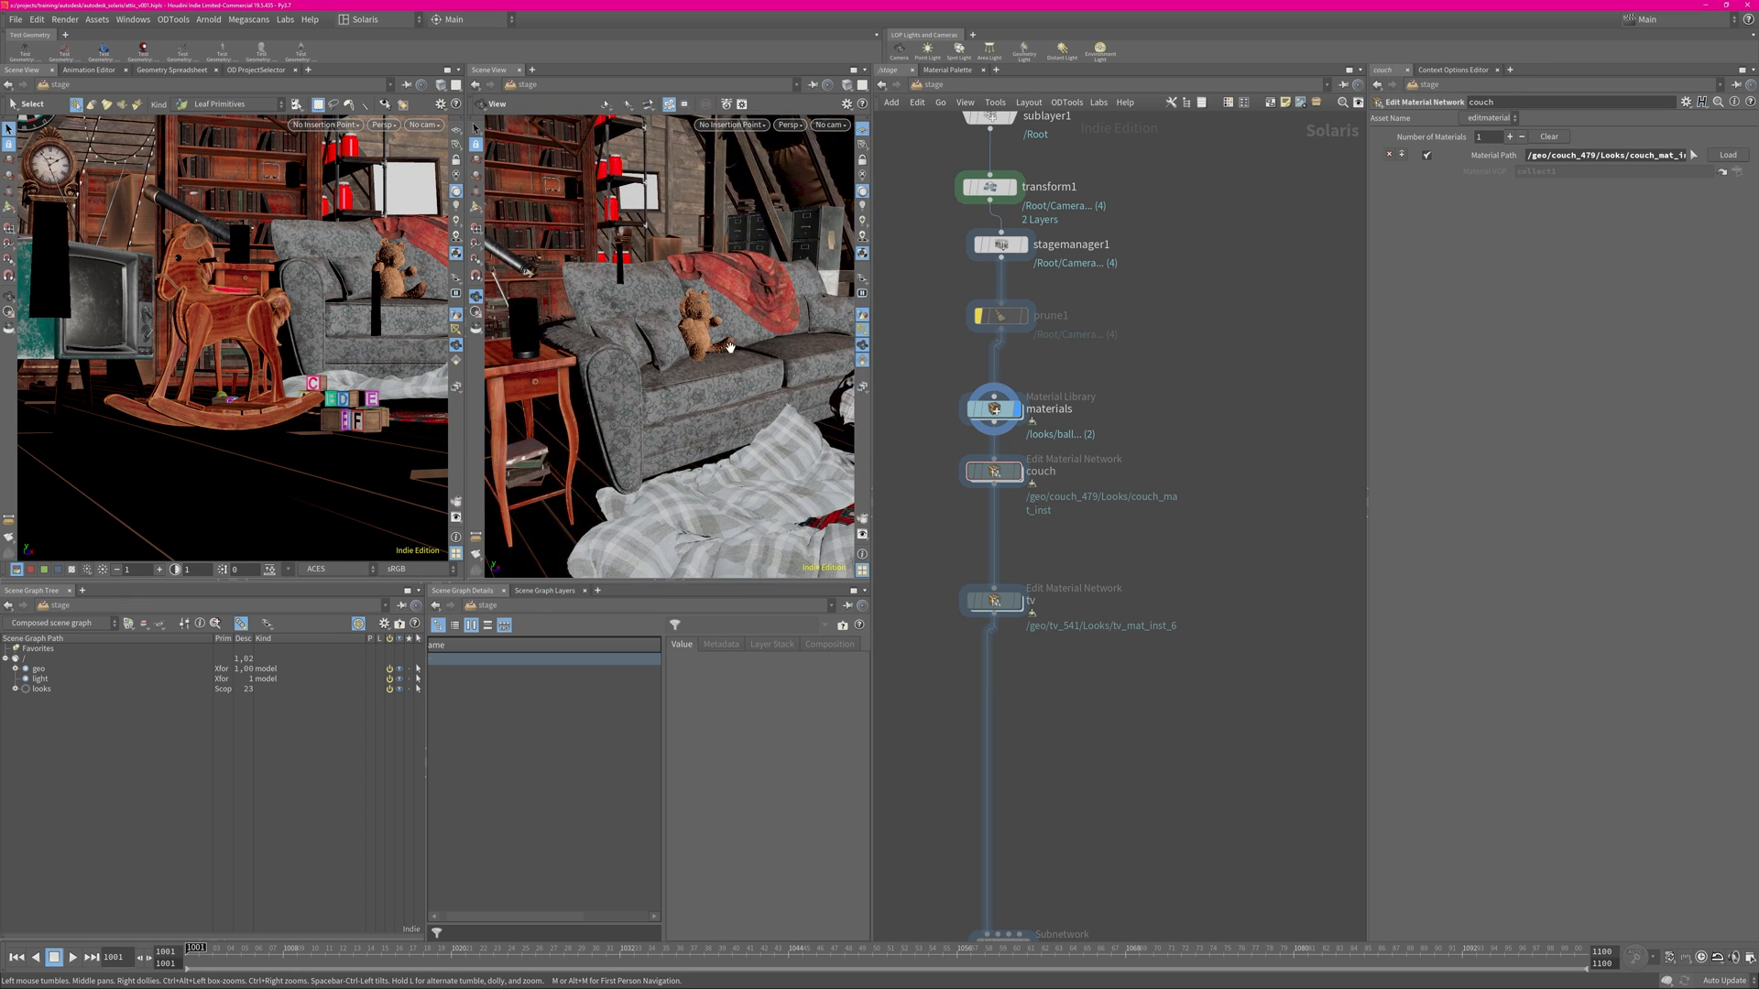
left_click_drag(731, 348, 690, 432, "alt")
left_click(691, 432)
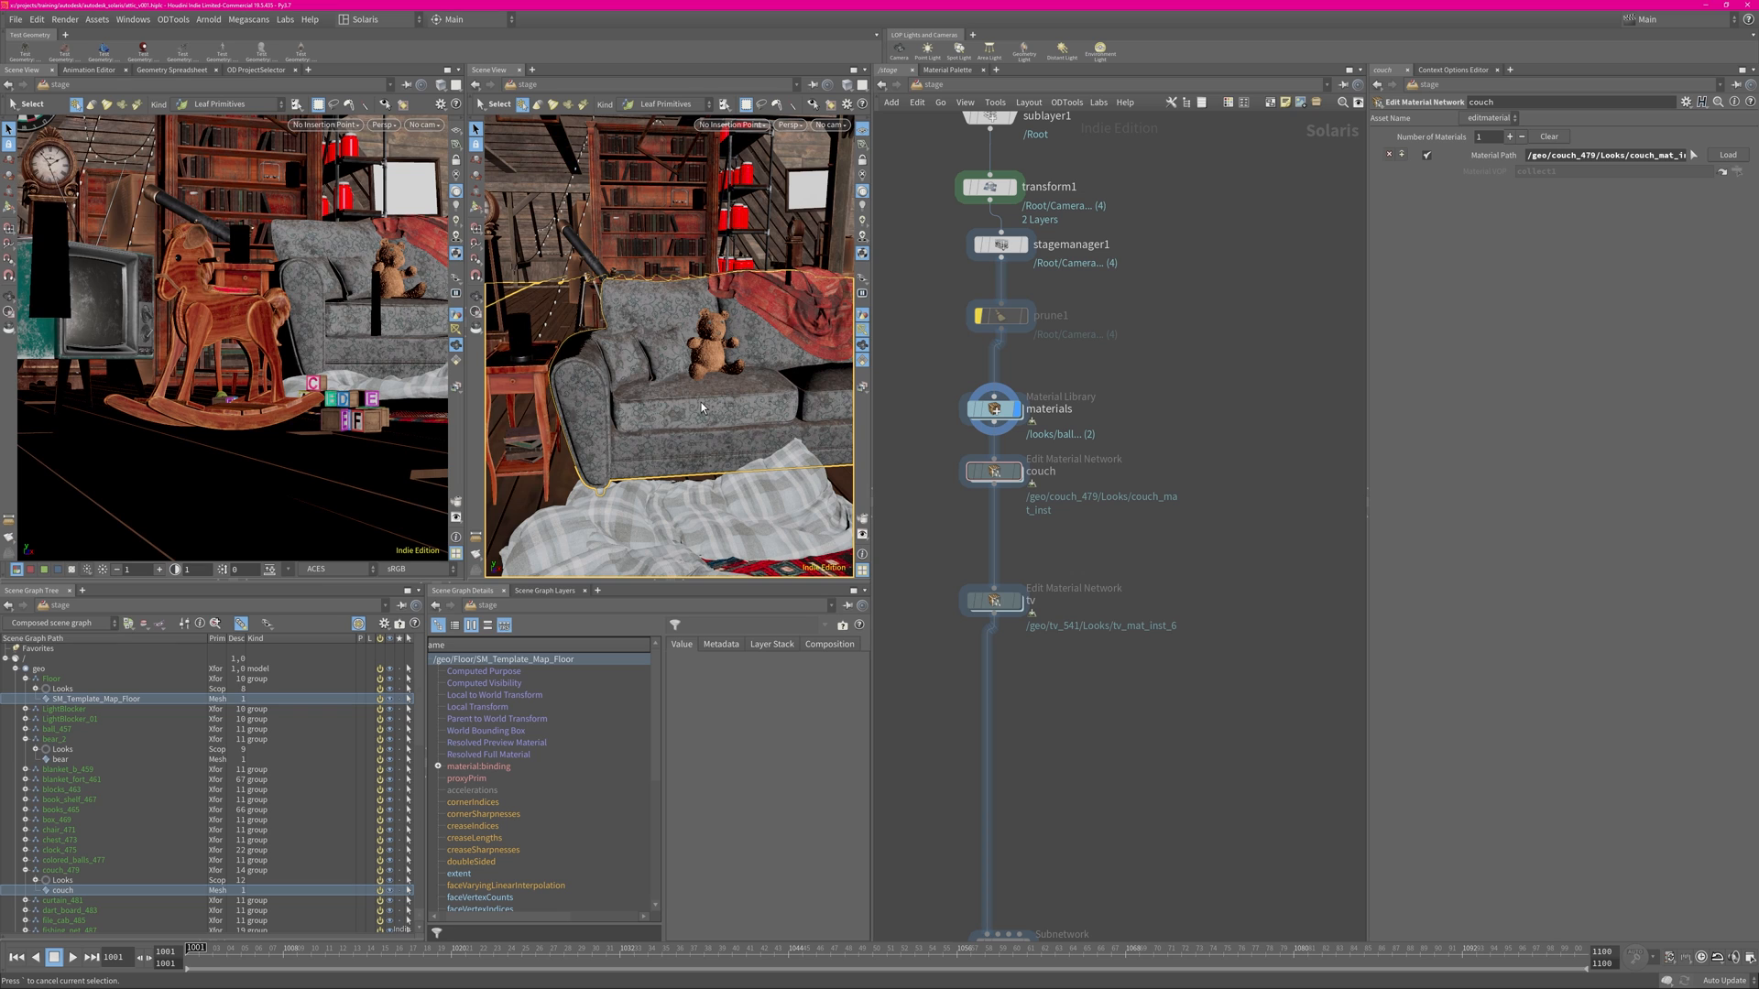
scroll(338, 779, "down", 3)
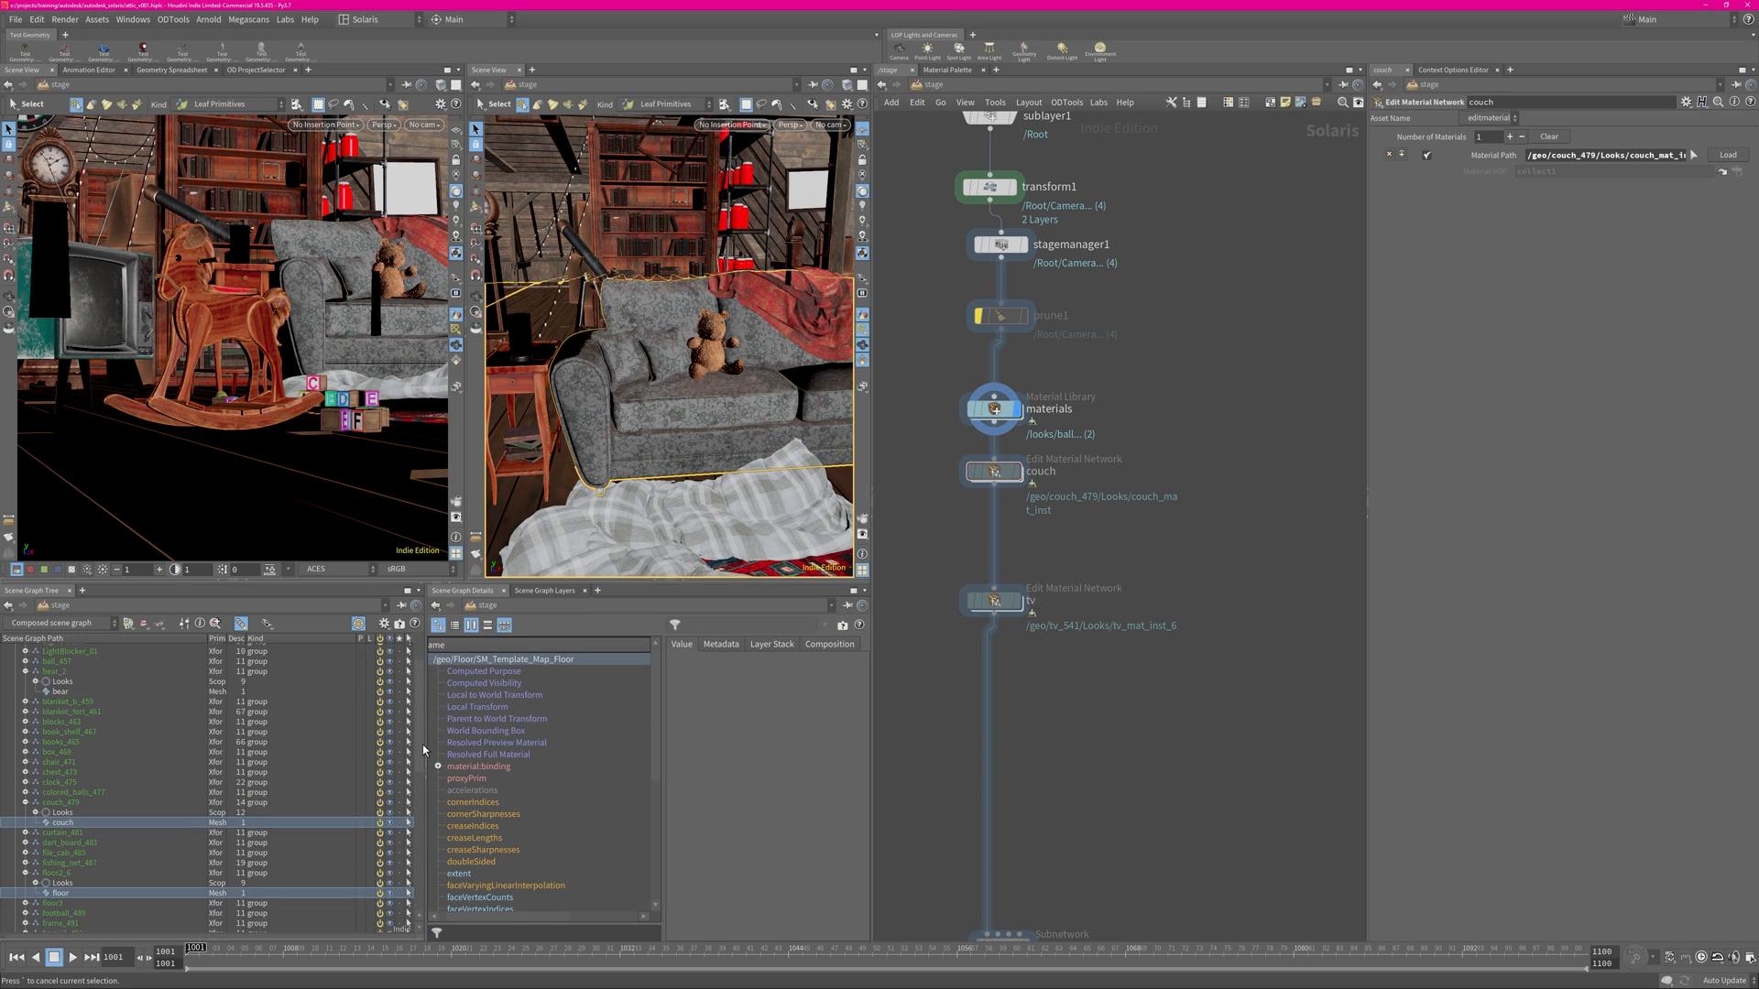
left_click(36, 797)
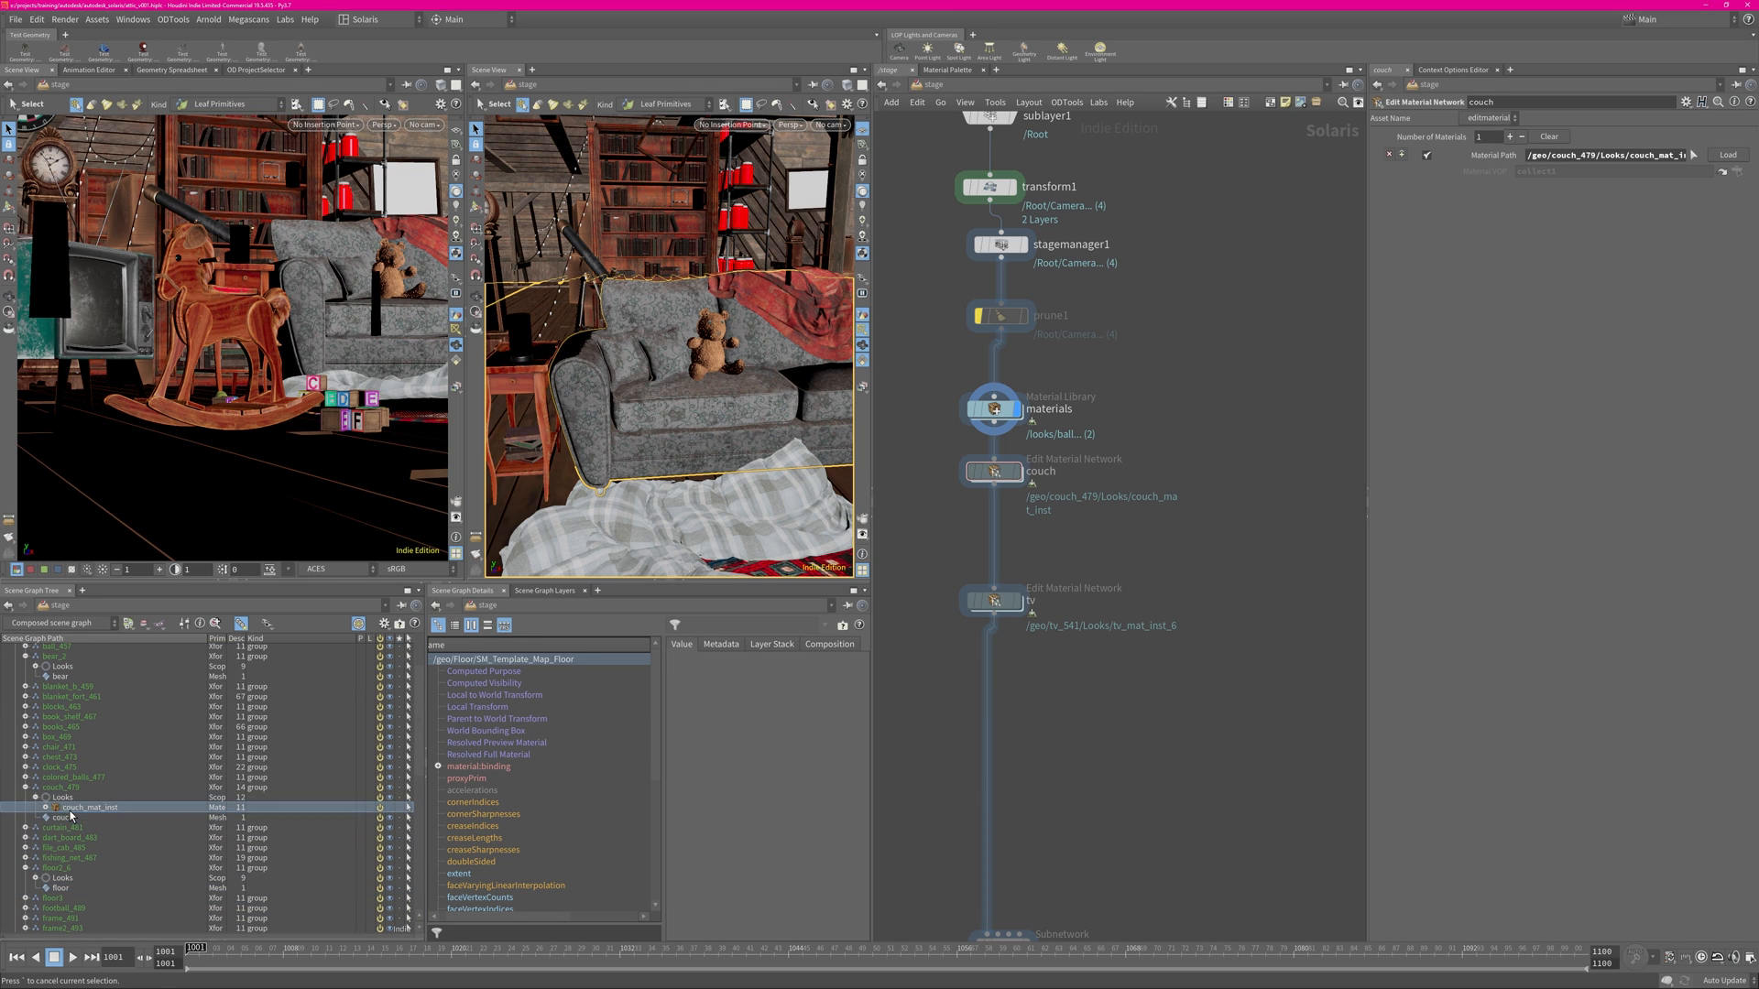
Select couch_mat_inst in the scene graph and add an Edit Material Network node branching off materials, beside the couch node.
left_click(71, 808)
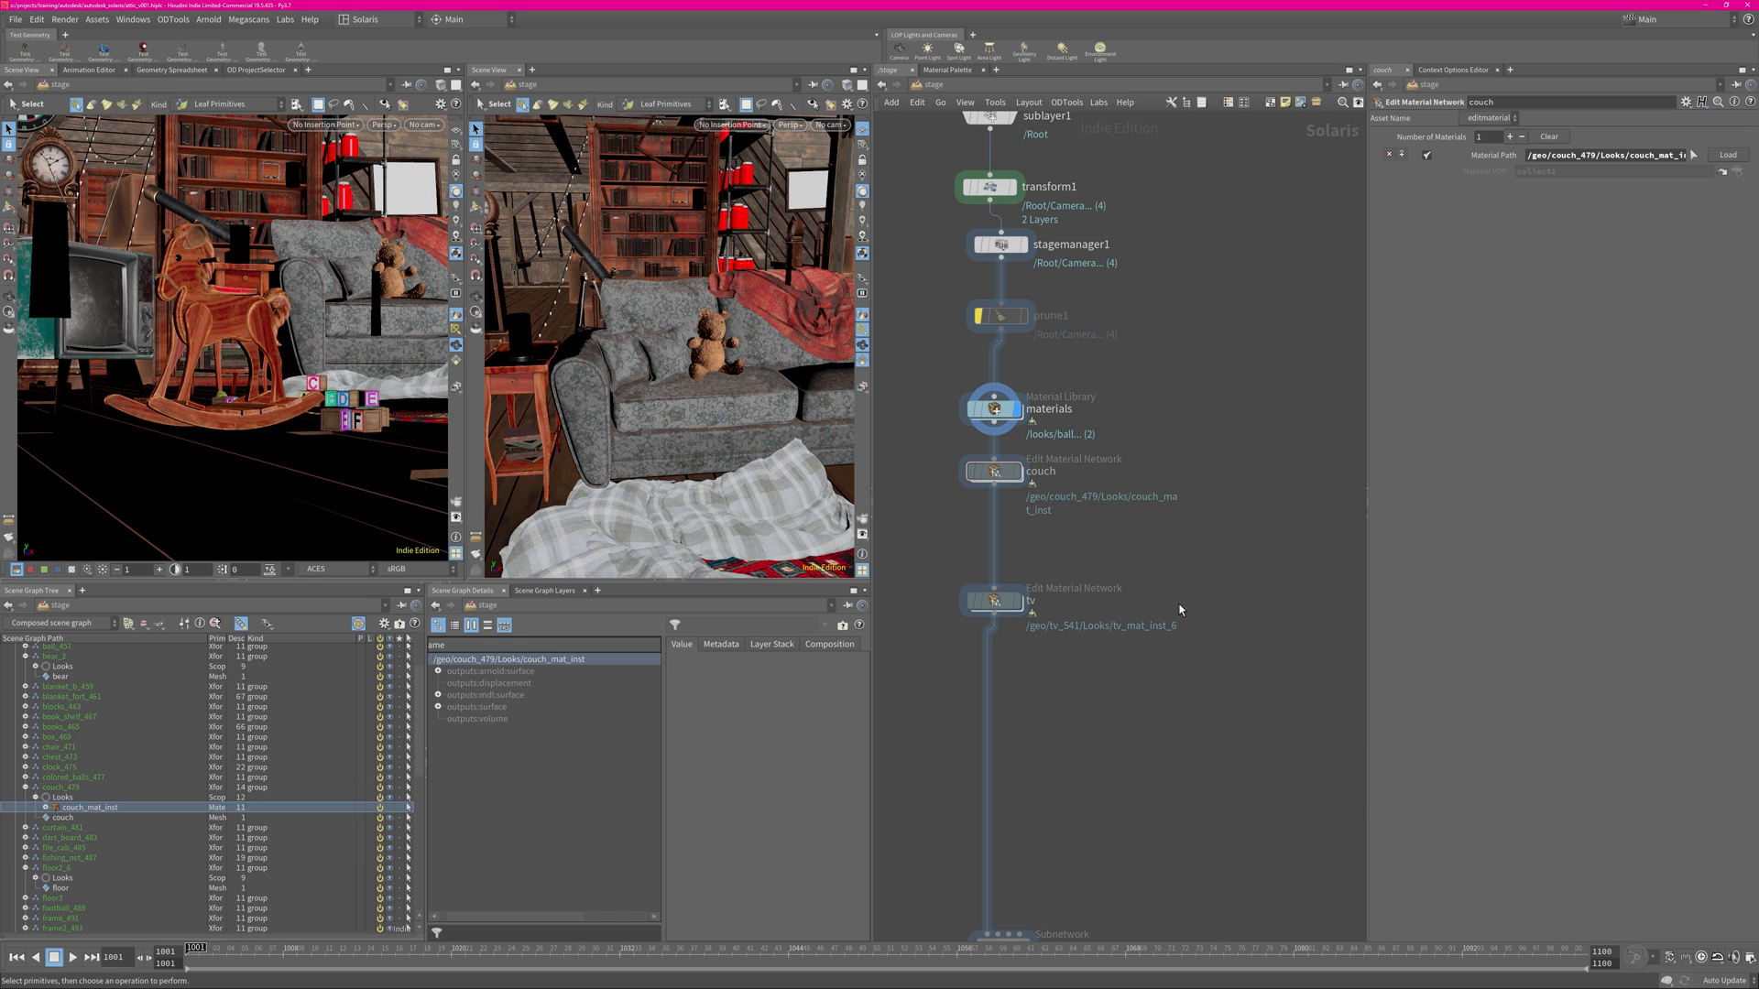
middle_click_drag(1177, 544, 1154, 525)
key("Tab")
type("edit")
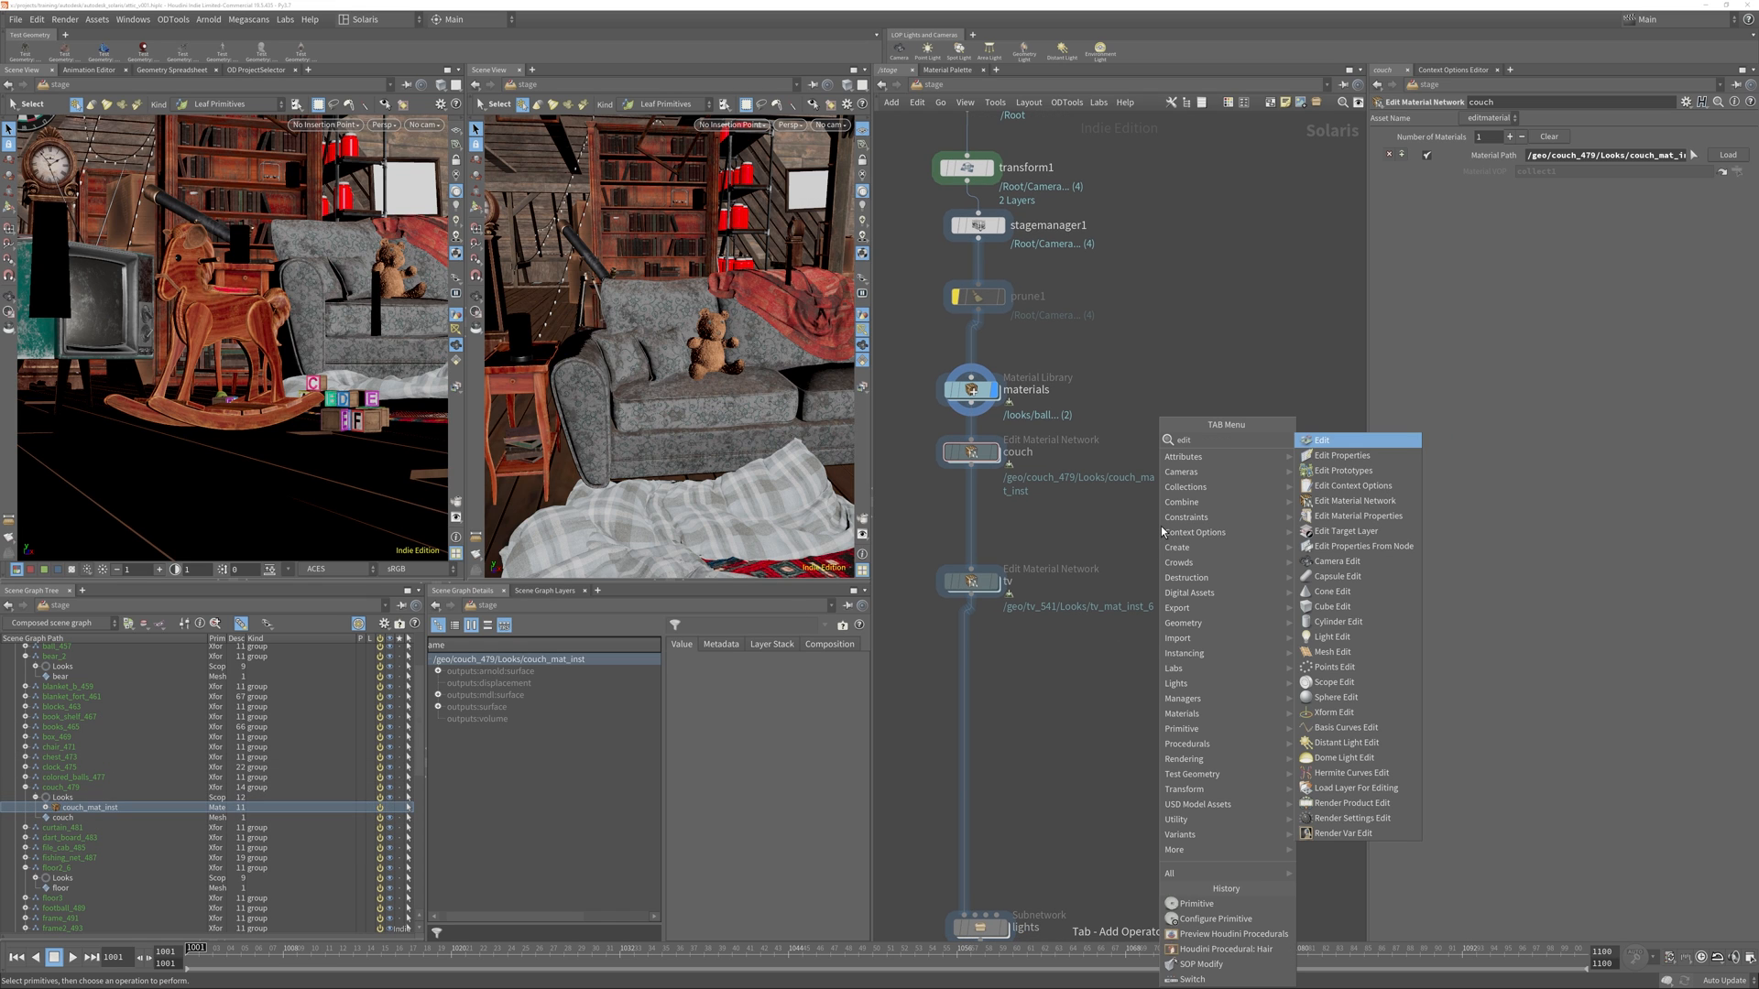
key("Down")
key("Down")
key("Down")
key("Down")
key("Return")
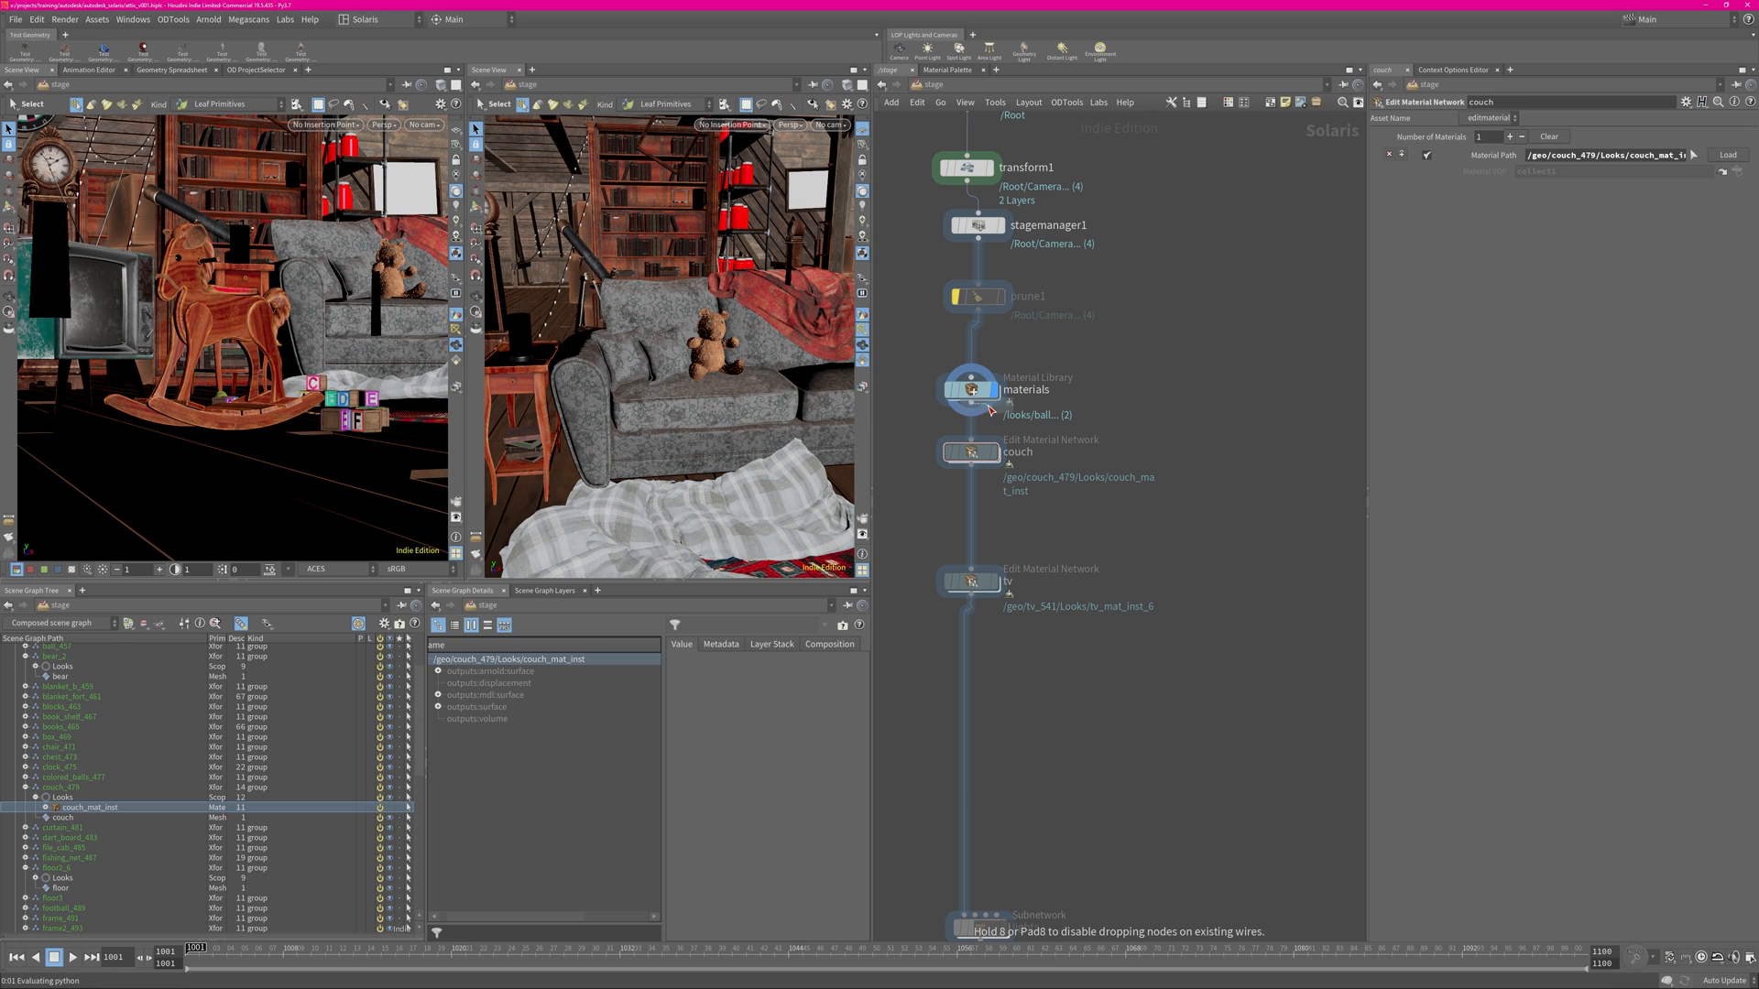
left_click(1108, 447)
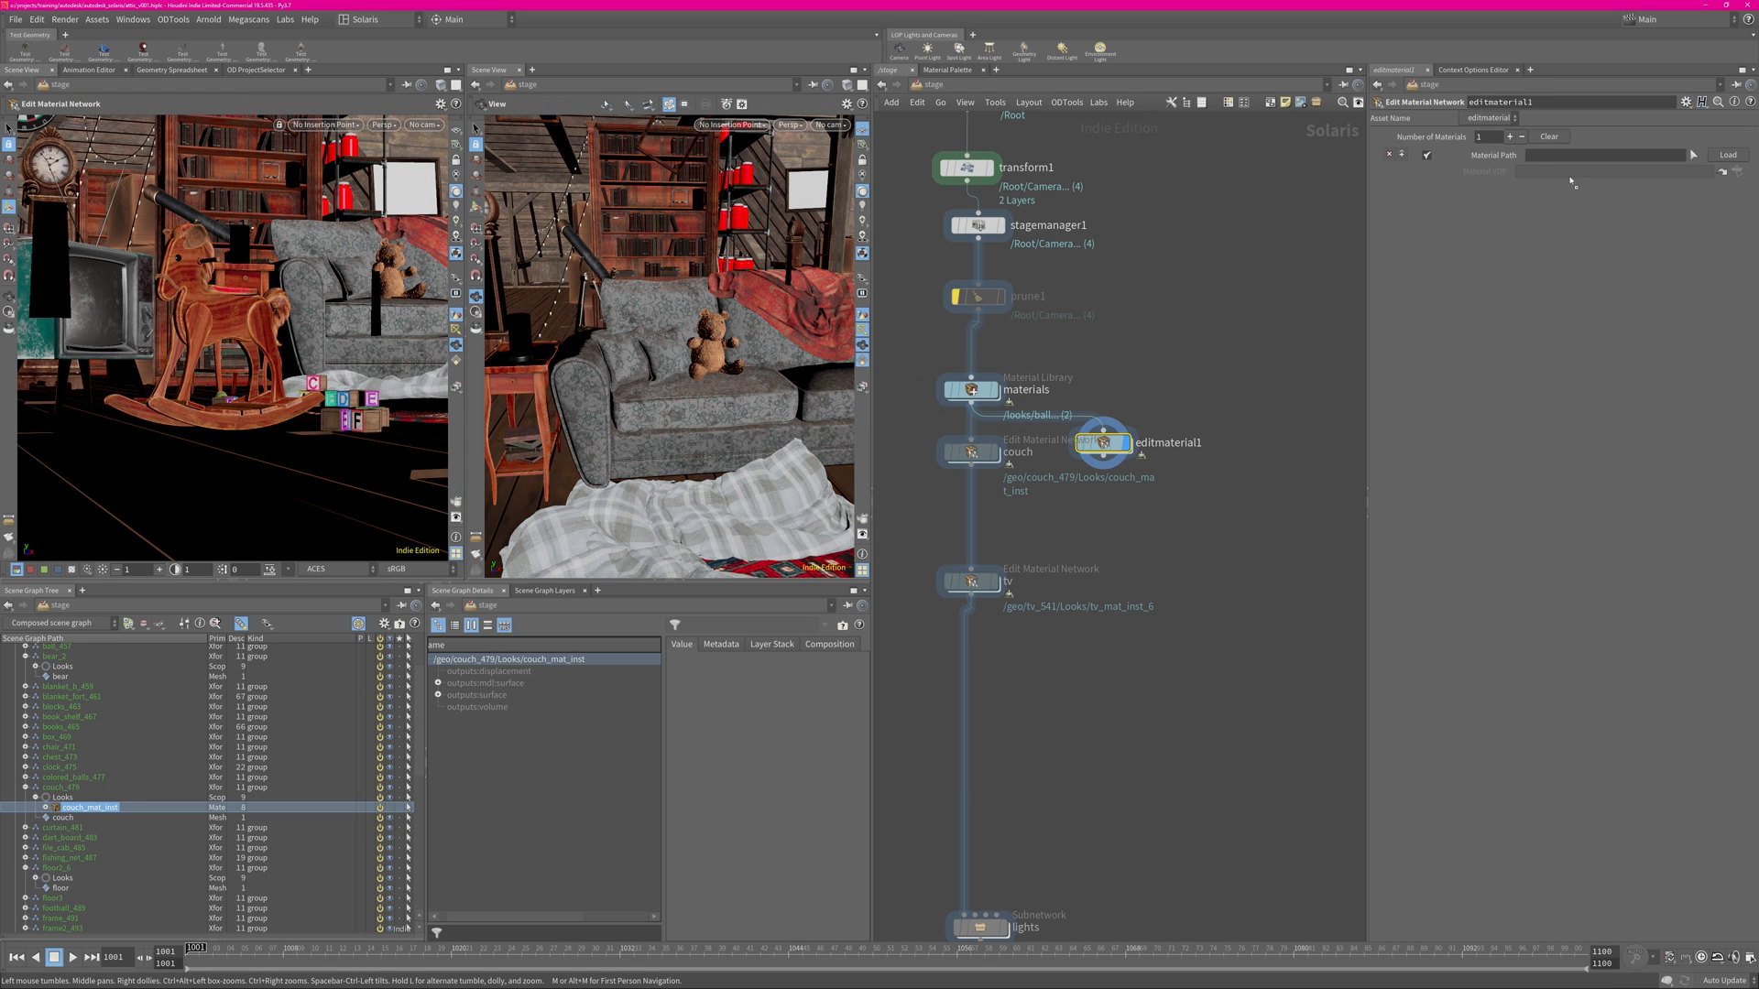
Set editmaterial1's material path to the couch's couch_mat_inst, load the material, and go inside the node.
left_click_drag(1570, 181, 1569, 159)
left_click(1731, 156)
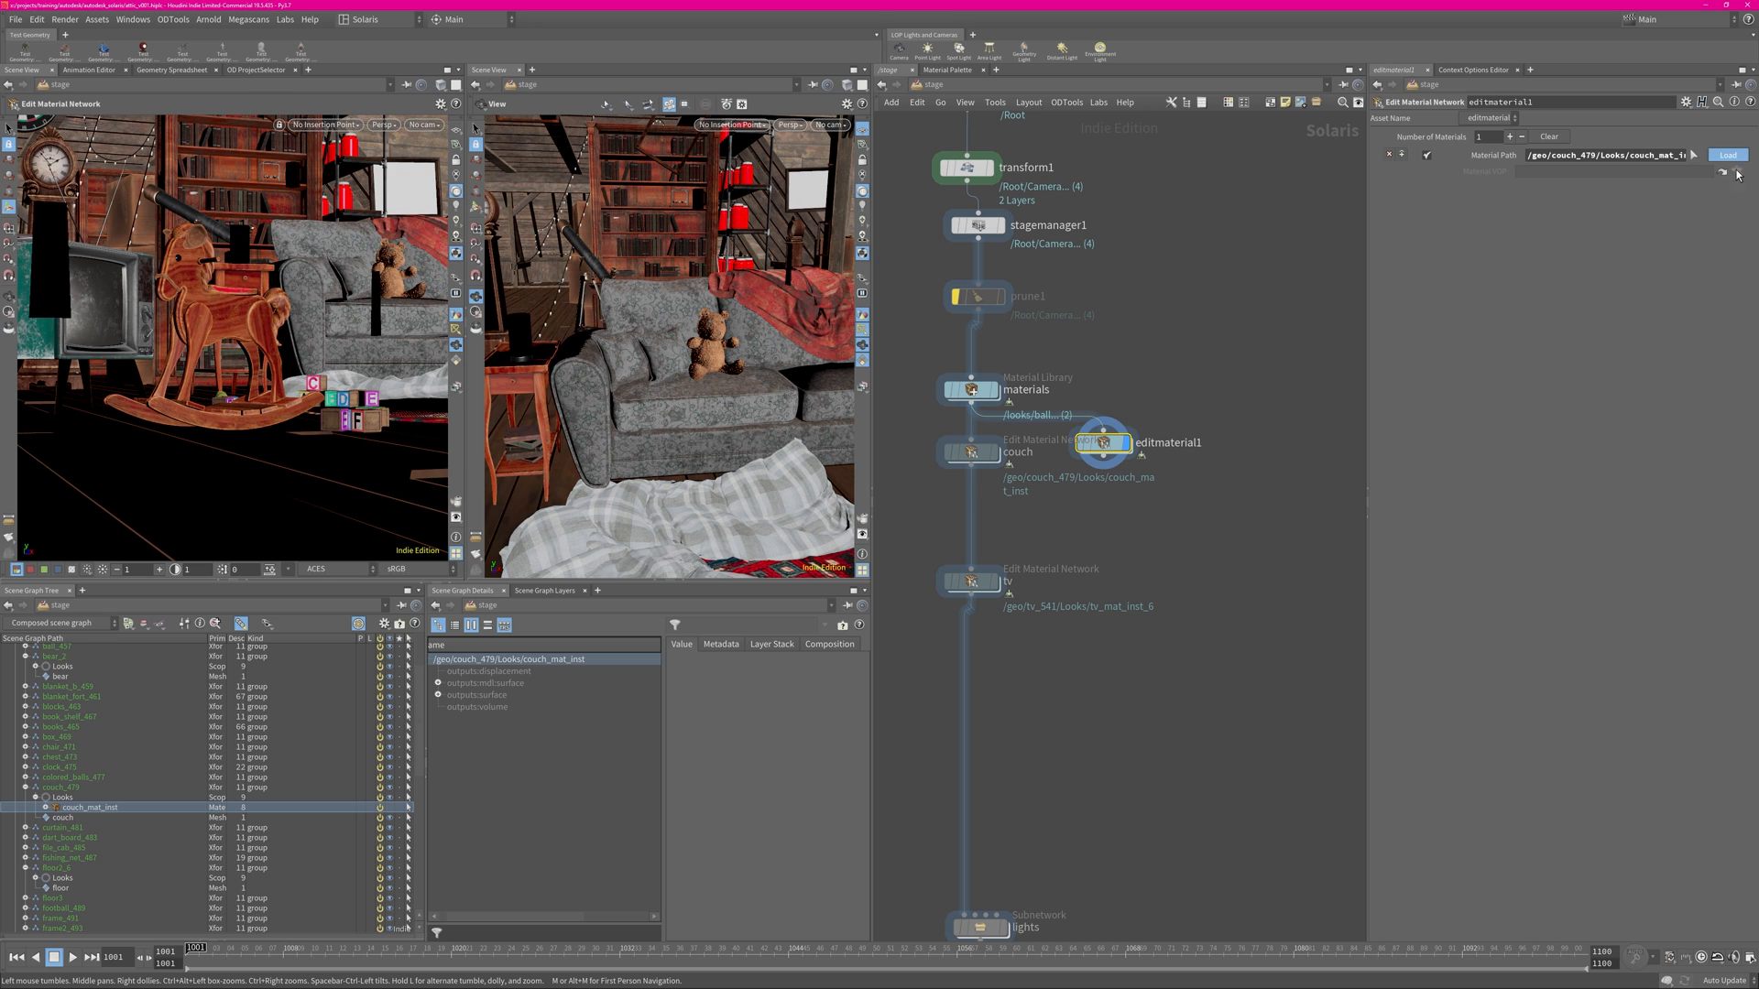
double_click(1114, 448)
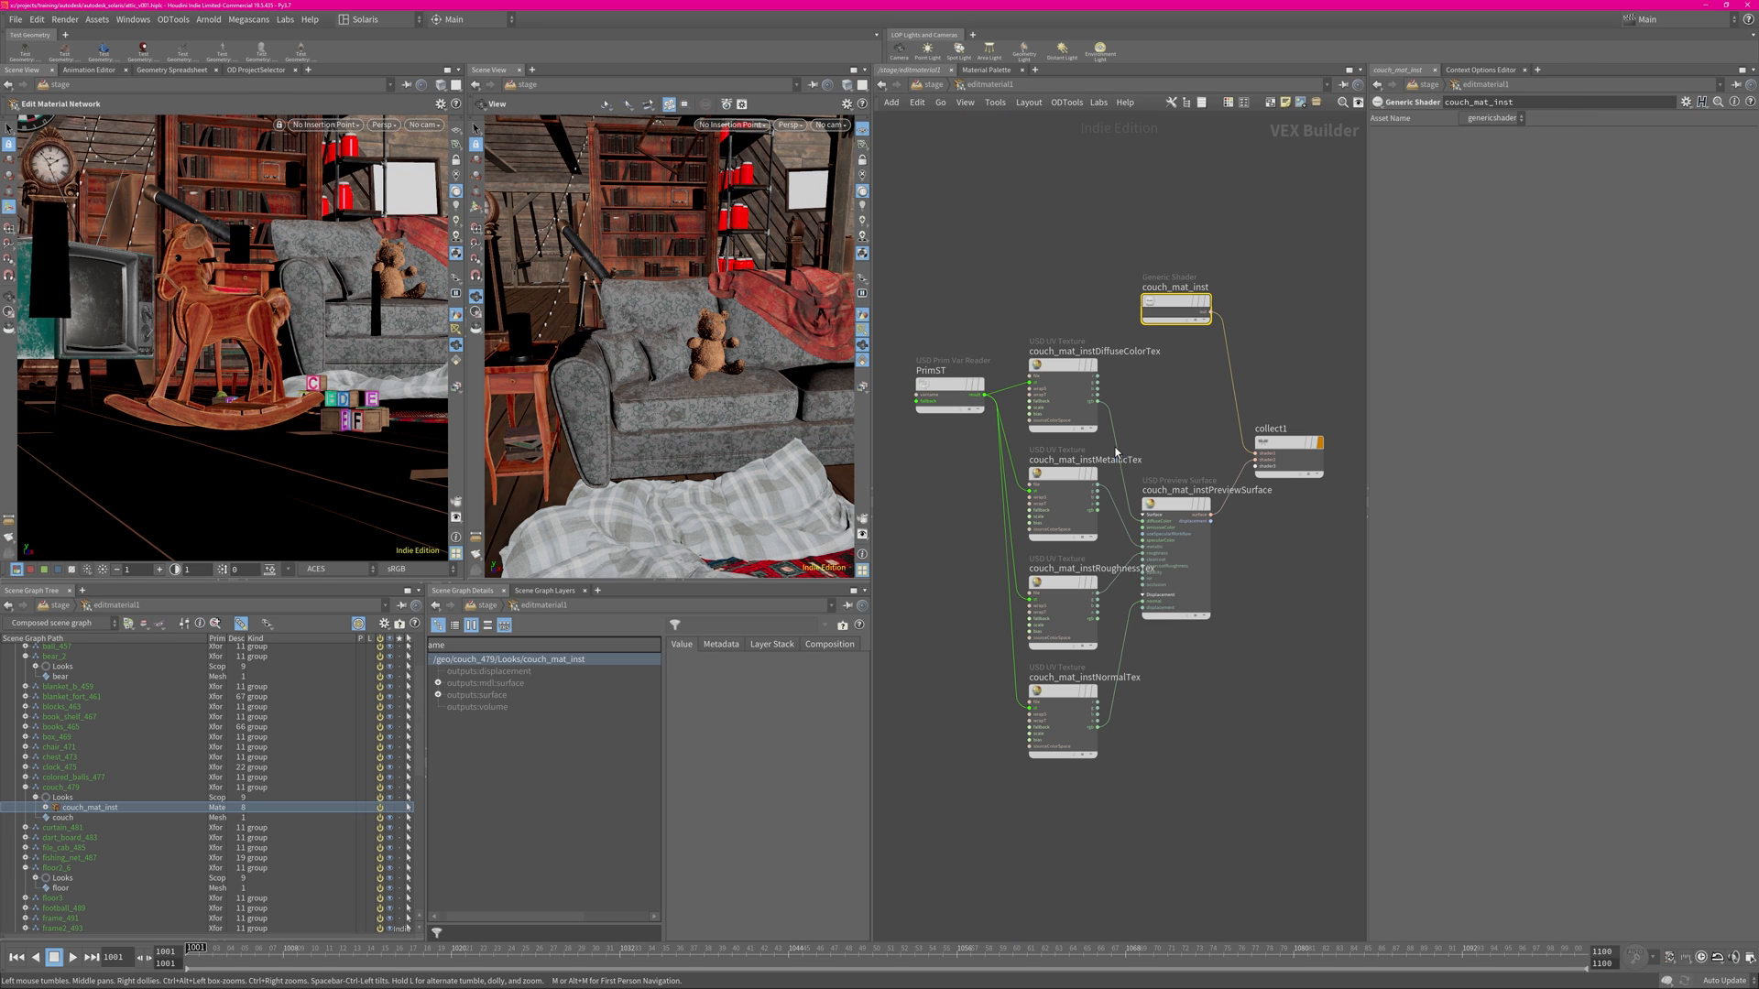
Move the loaded texture nodes away from couch_mat_instPreviewSurface, look over the network up to collect1, and return to the stage.
middle_click_drag(879, 363, 928, 299)
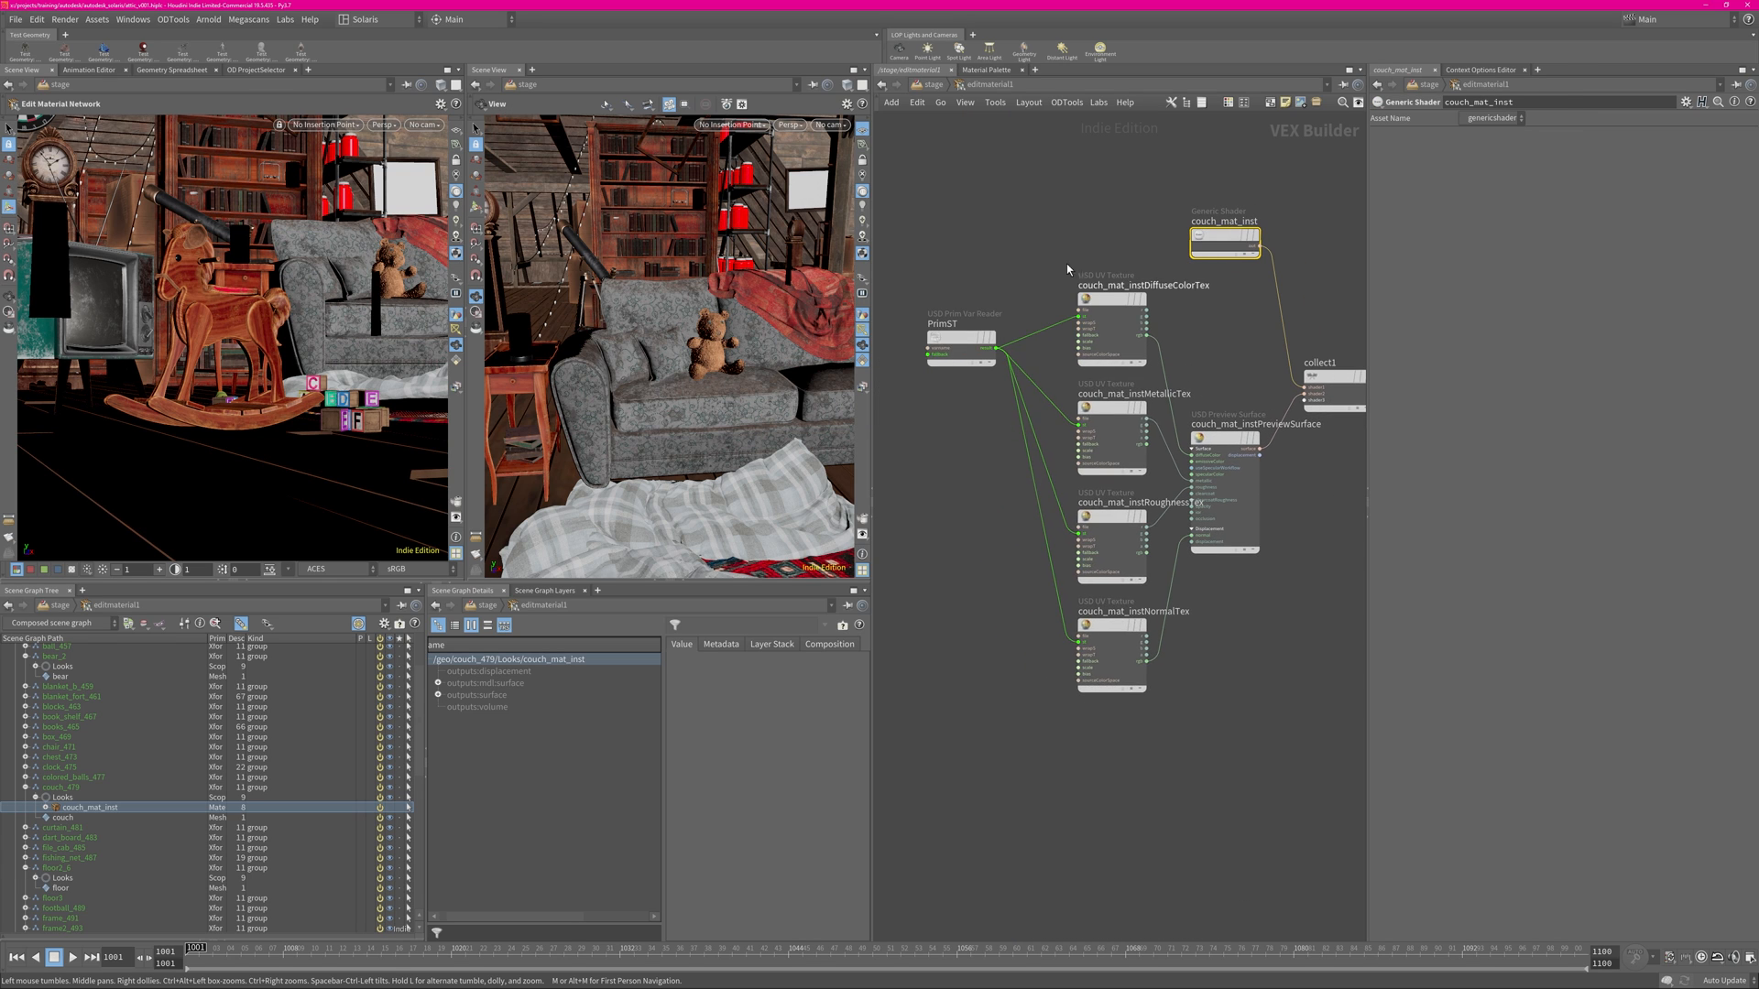
left_click_drag(973, 216, 1127, 645)
left_click_drag(1118, 314, 1015, 268)
middle_click_drag(1236, 328, 1097, 336)
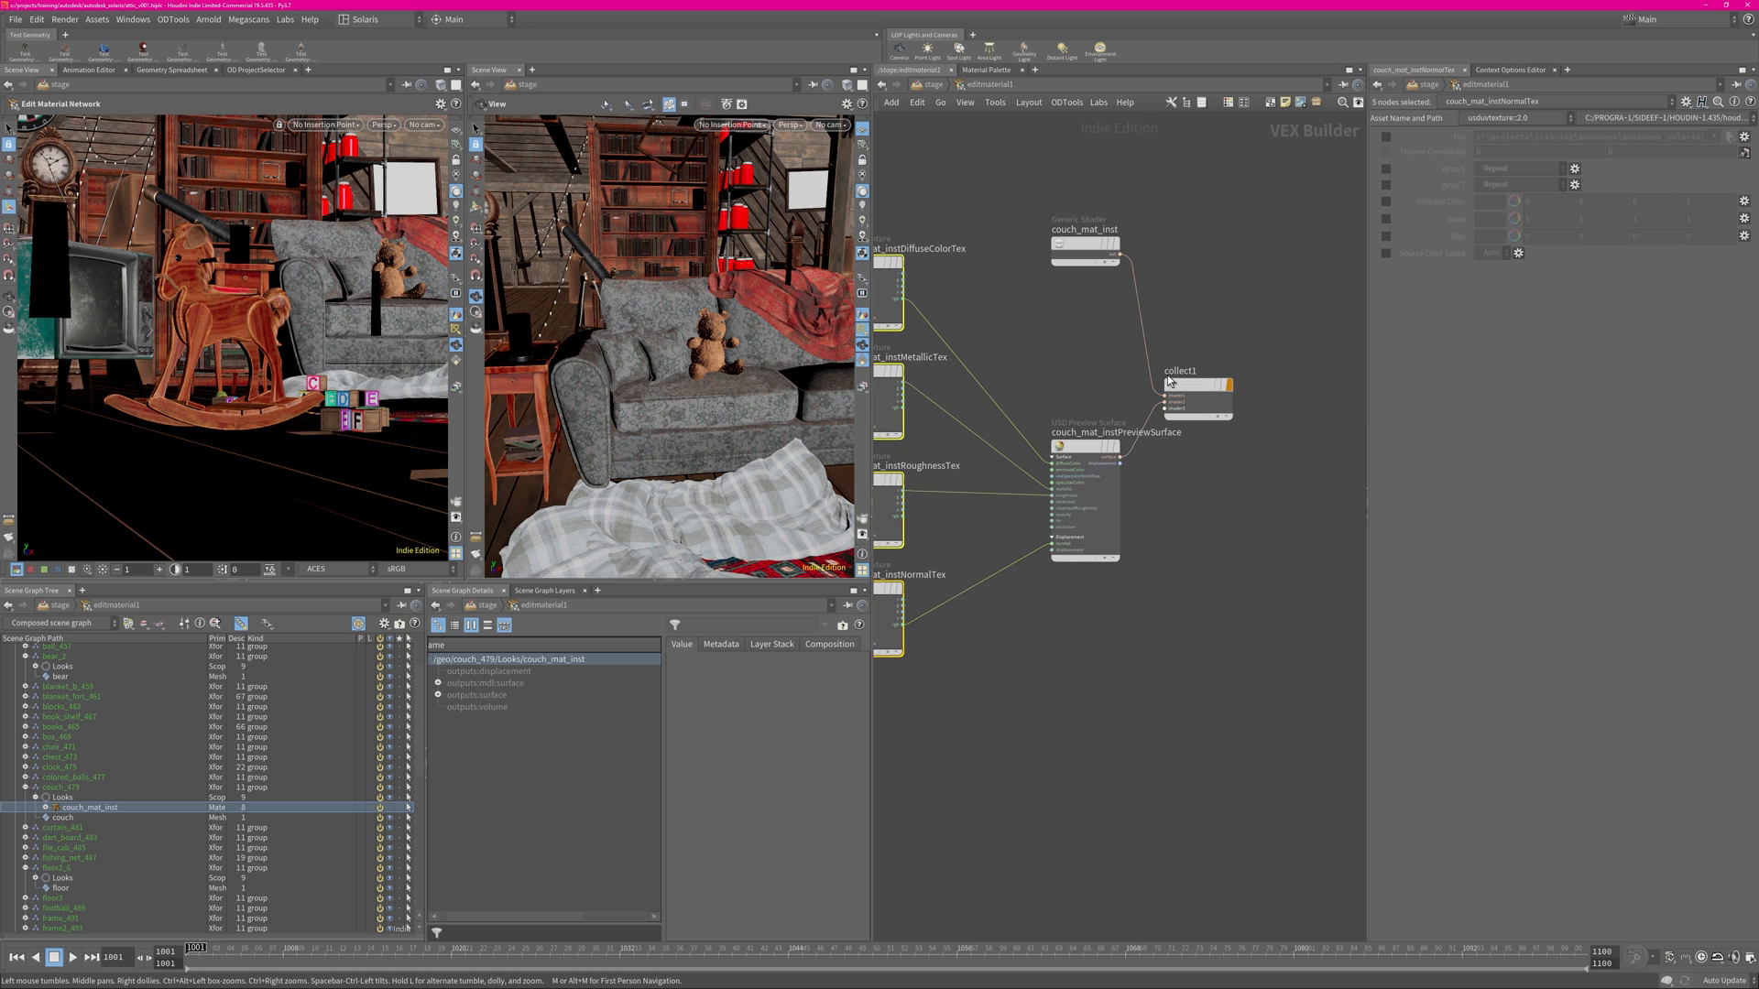
left_click(1071, 453)
middle_click_drag(1048, 412, 1219, 424)
left_click(920, 85)
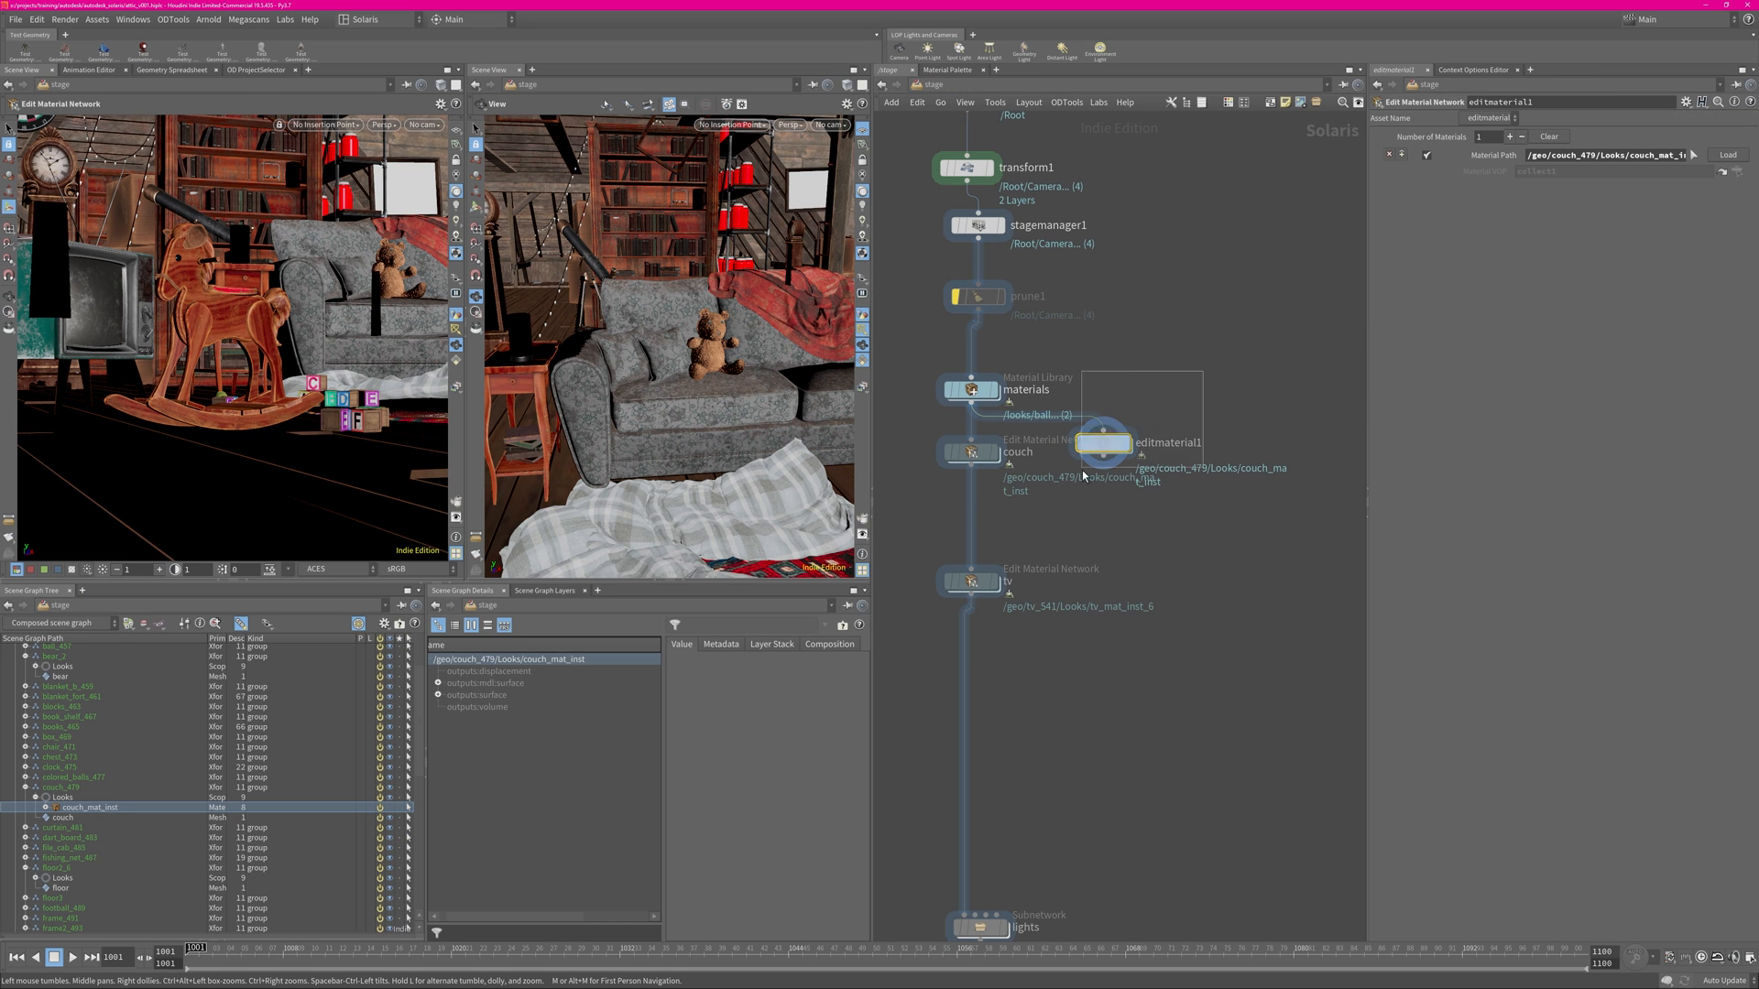
Open the couch material network and move the collect1 node close beside arnold_materialbuilder1.
double_click(994, 453)
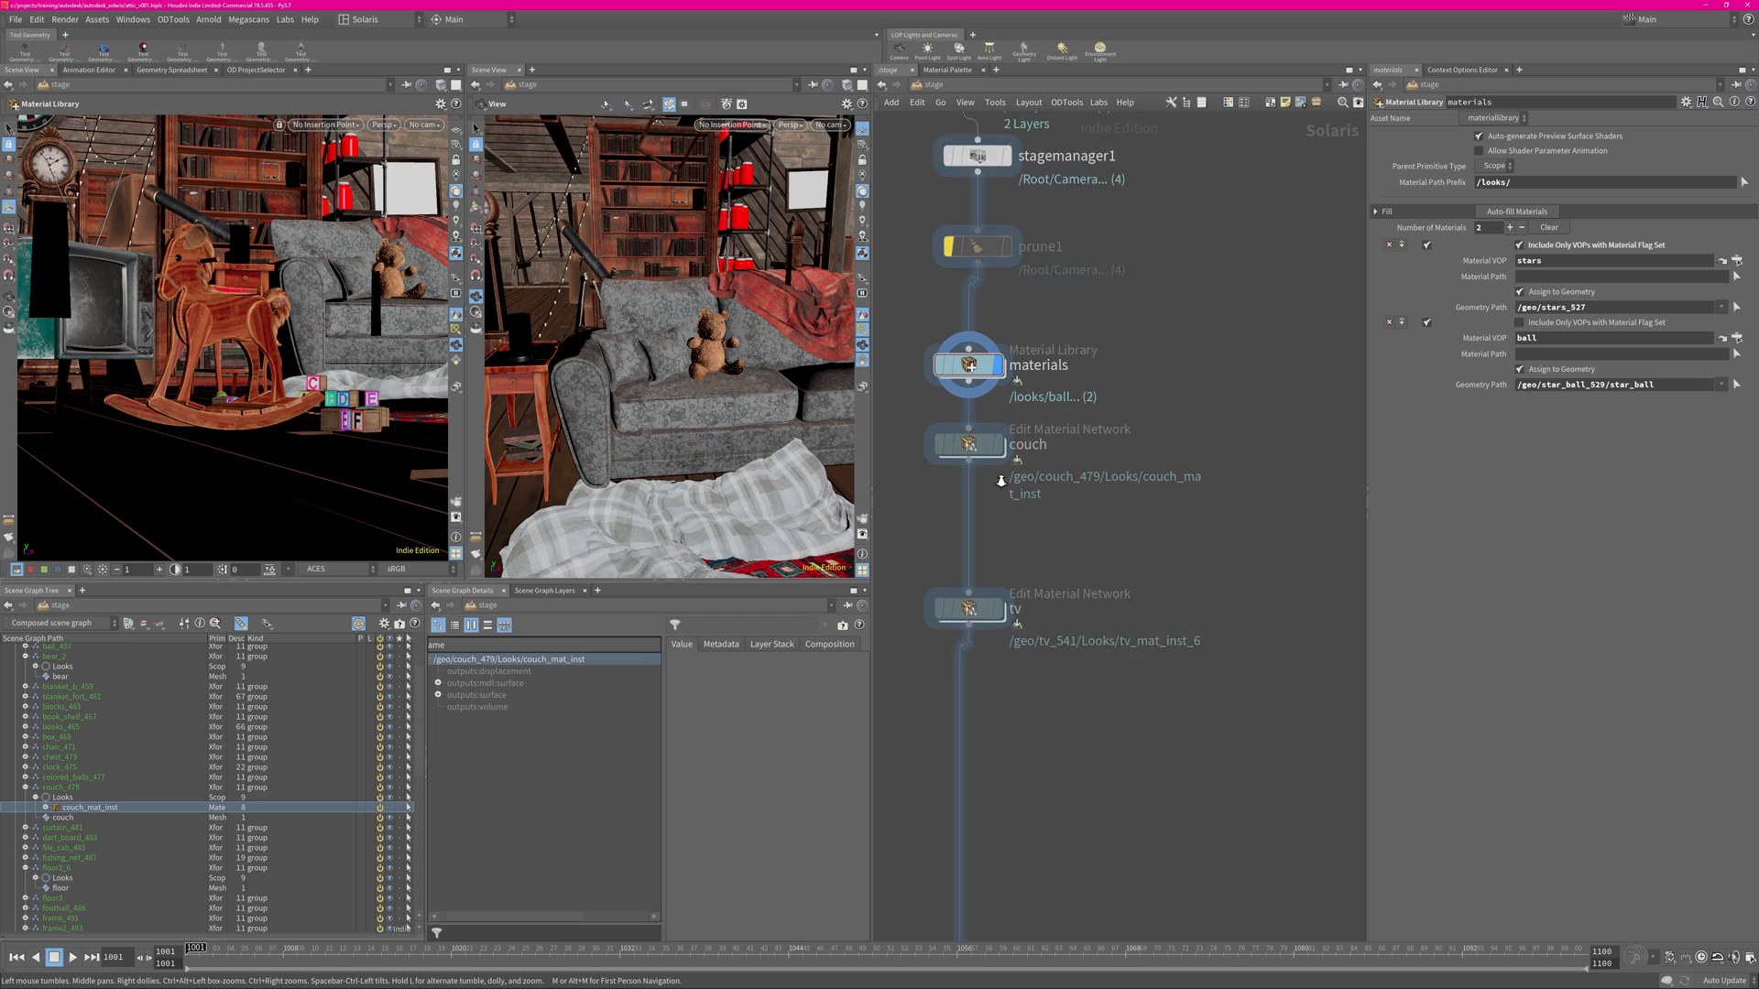
scroll(1005, 446, "up", 3)
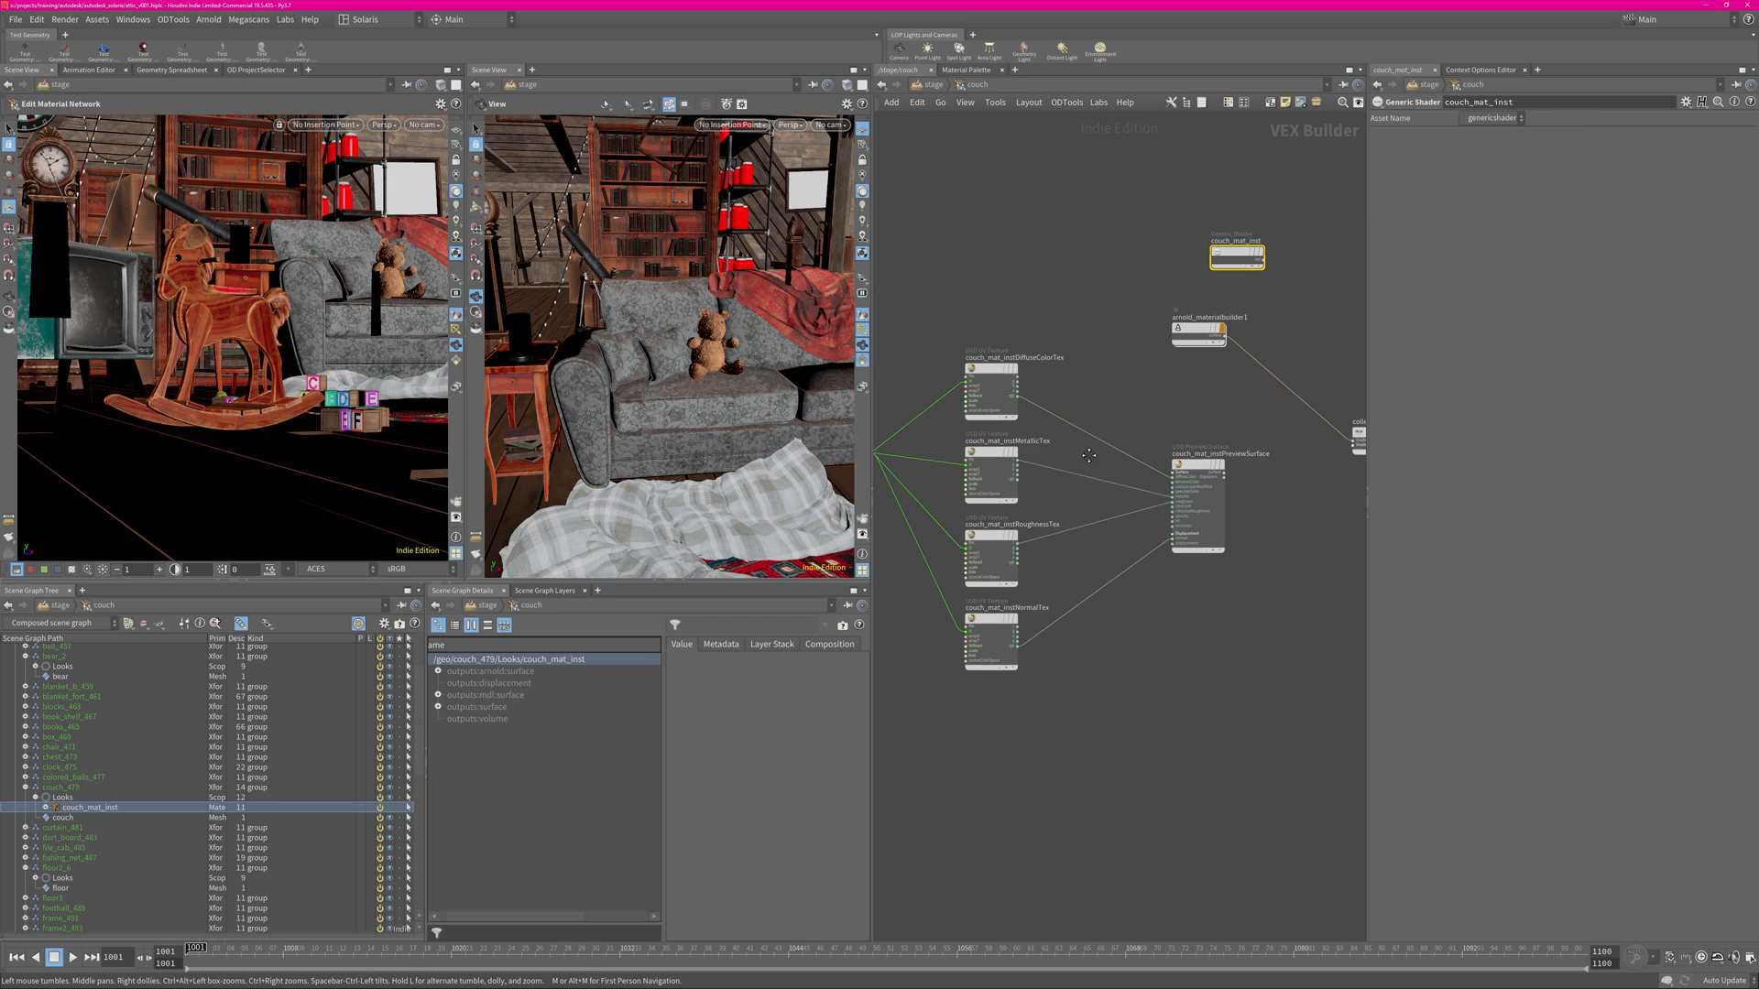
left_click_drag(901, 298, 1249, 696)
key("l")
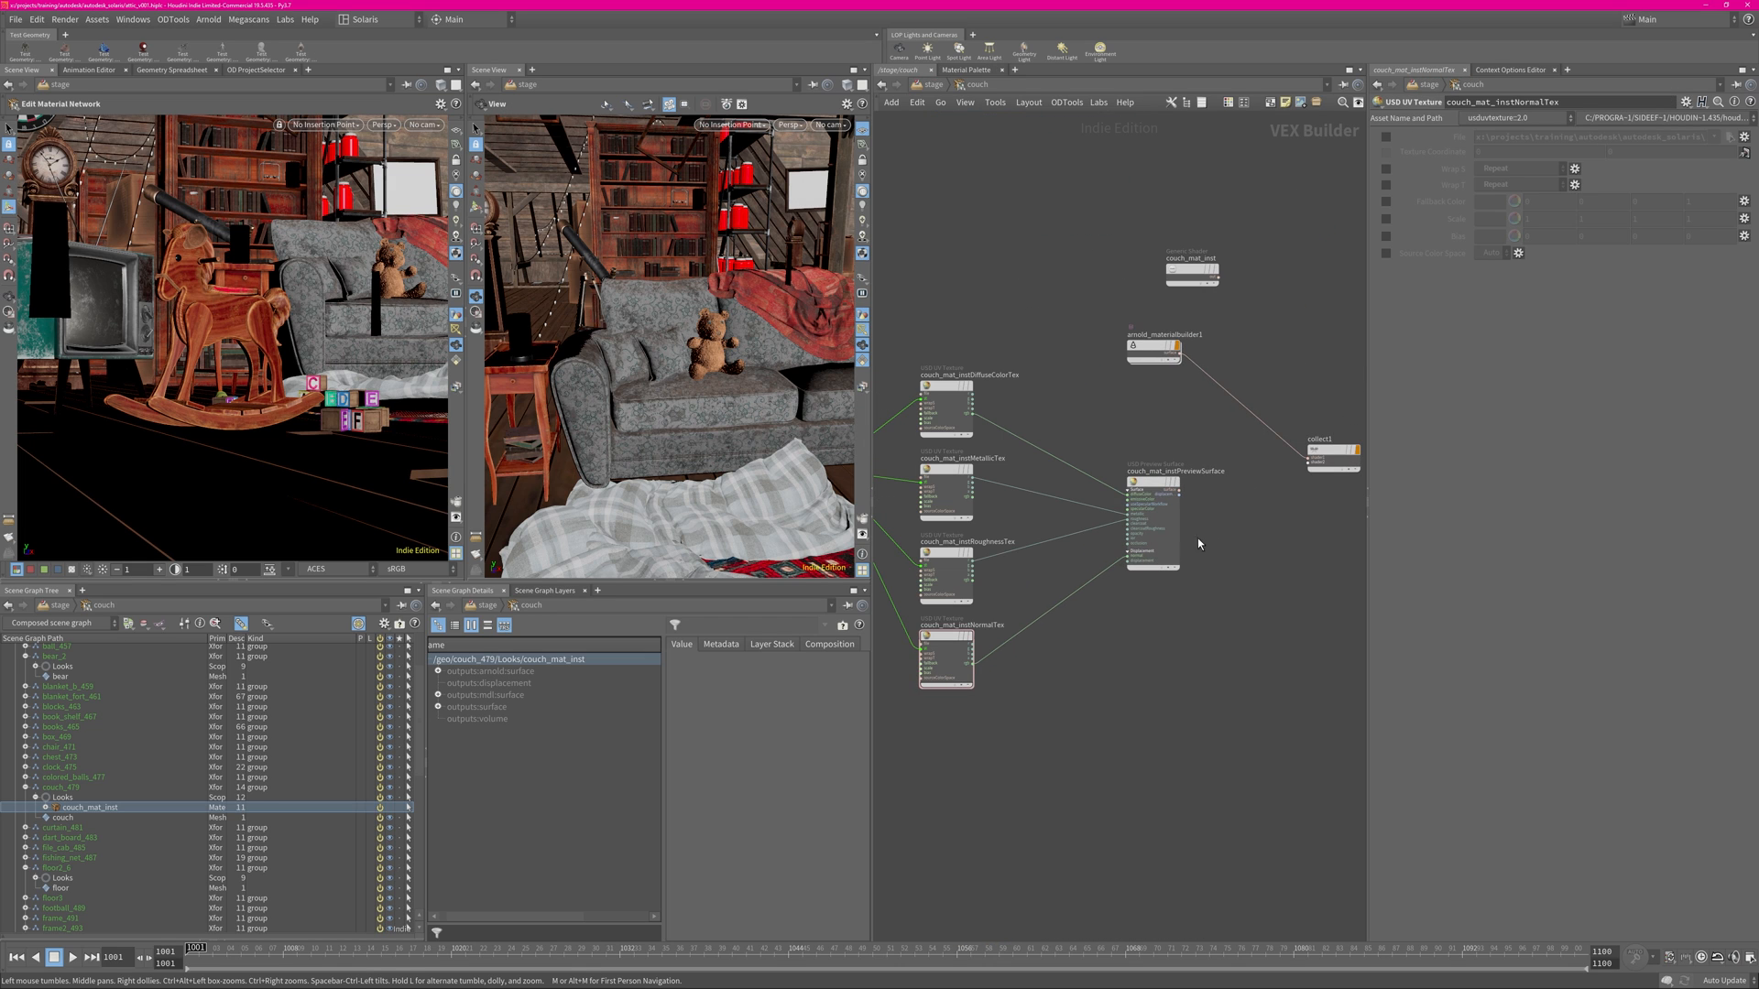
middle_click_drag(1220, 436, 1104, 466)
left_click_drag(1215, 480, 1165, 382)
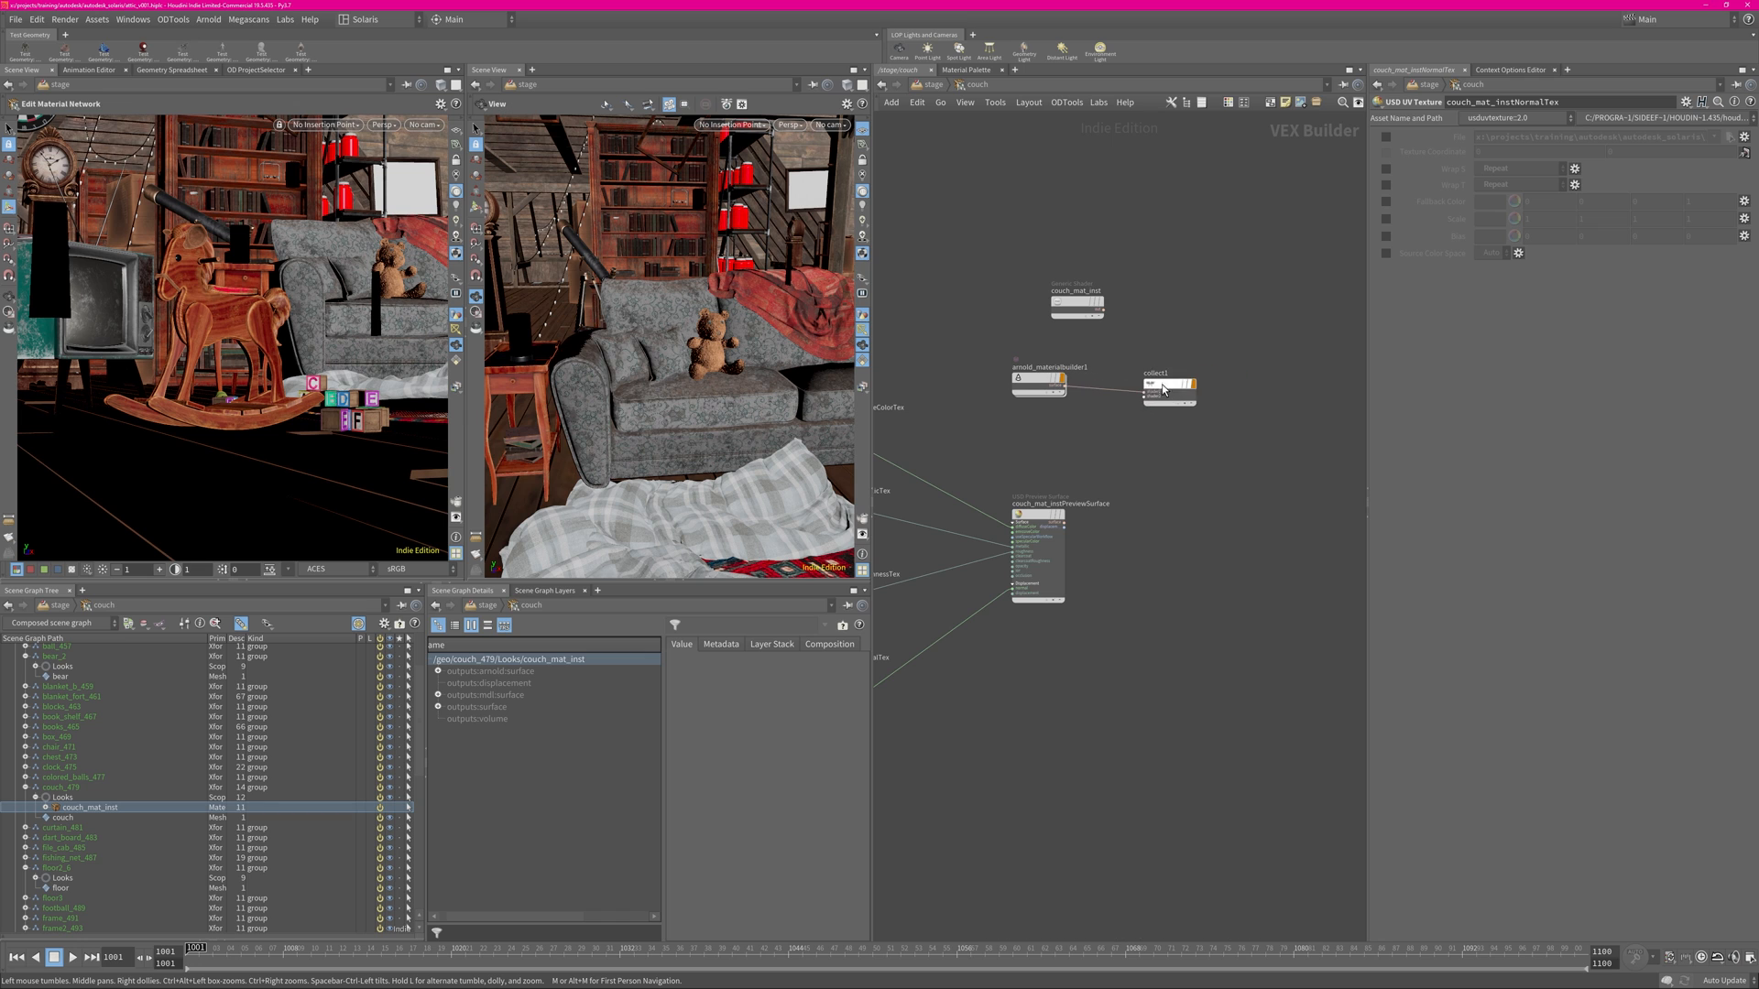
middle_click_drag(1099, 420, 1165, 430)
right_click_drag(1165, 436, 1218, 448)
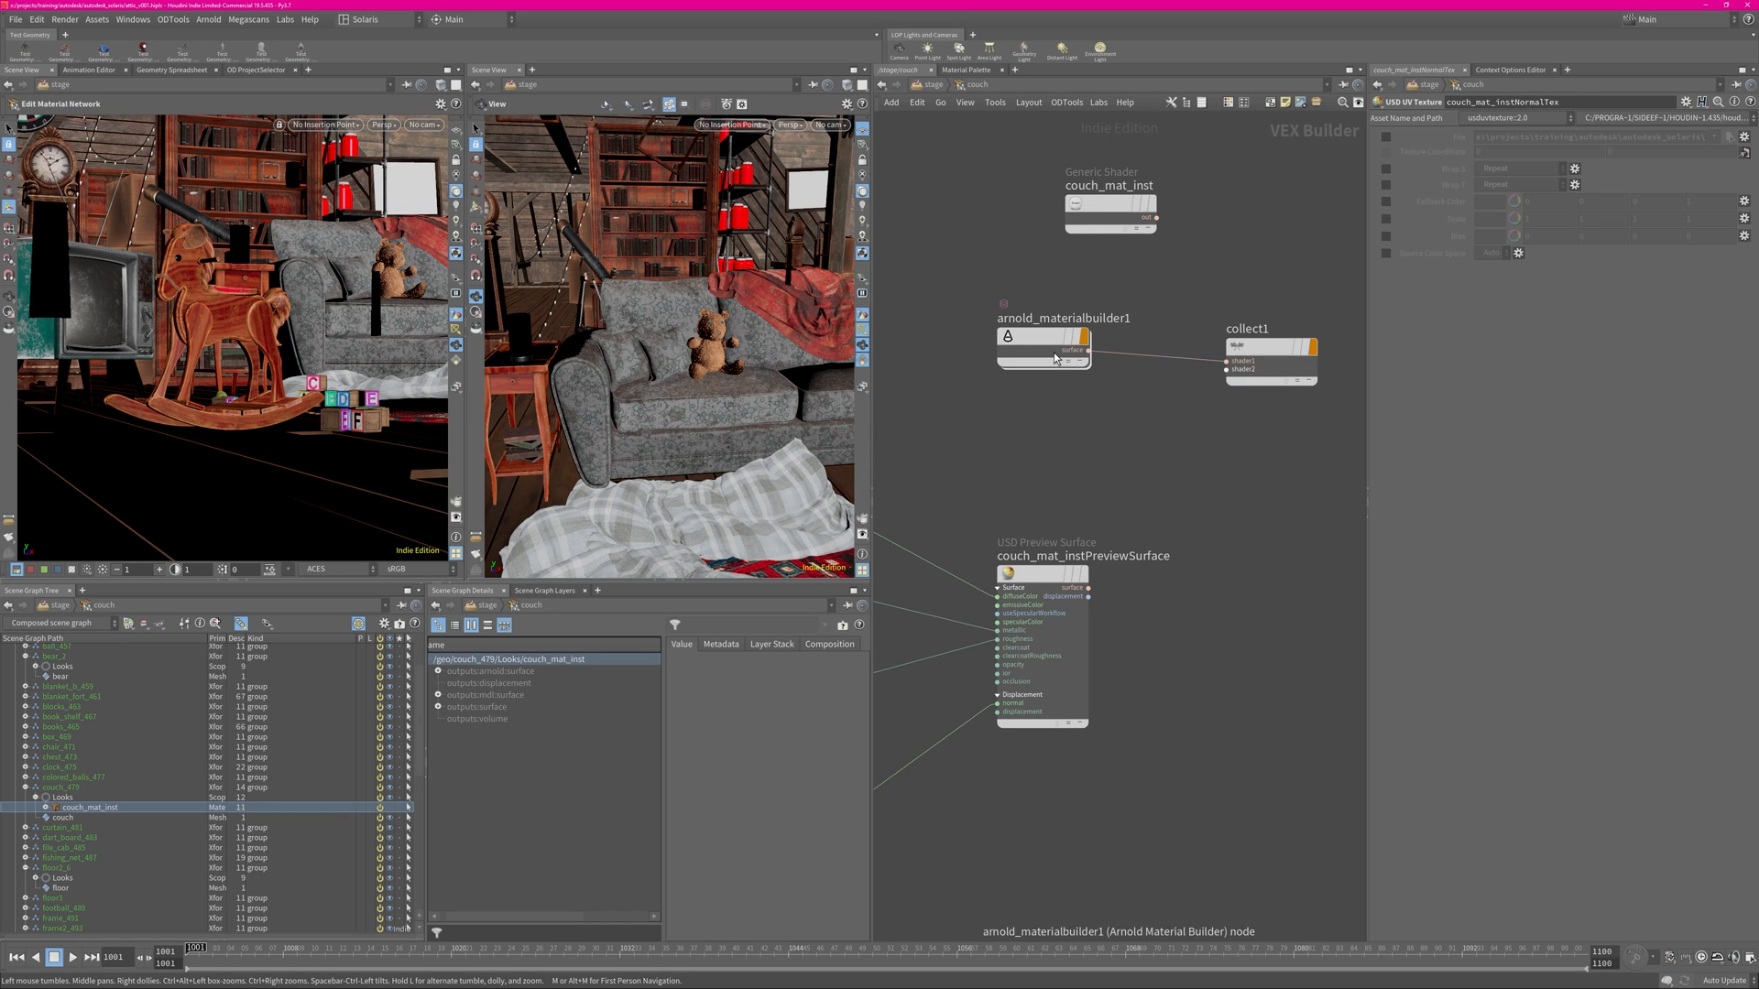
Go inside arnold_materialbuilder1 and select image1 to examine its filename expression.
left_click(1044, 342)
double_click(1047, 343)
scroll(1044, 439, "up", 4)
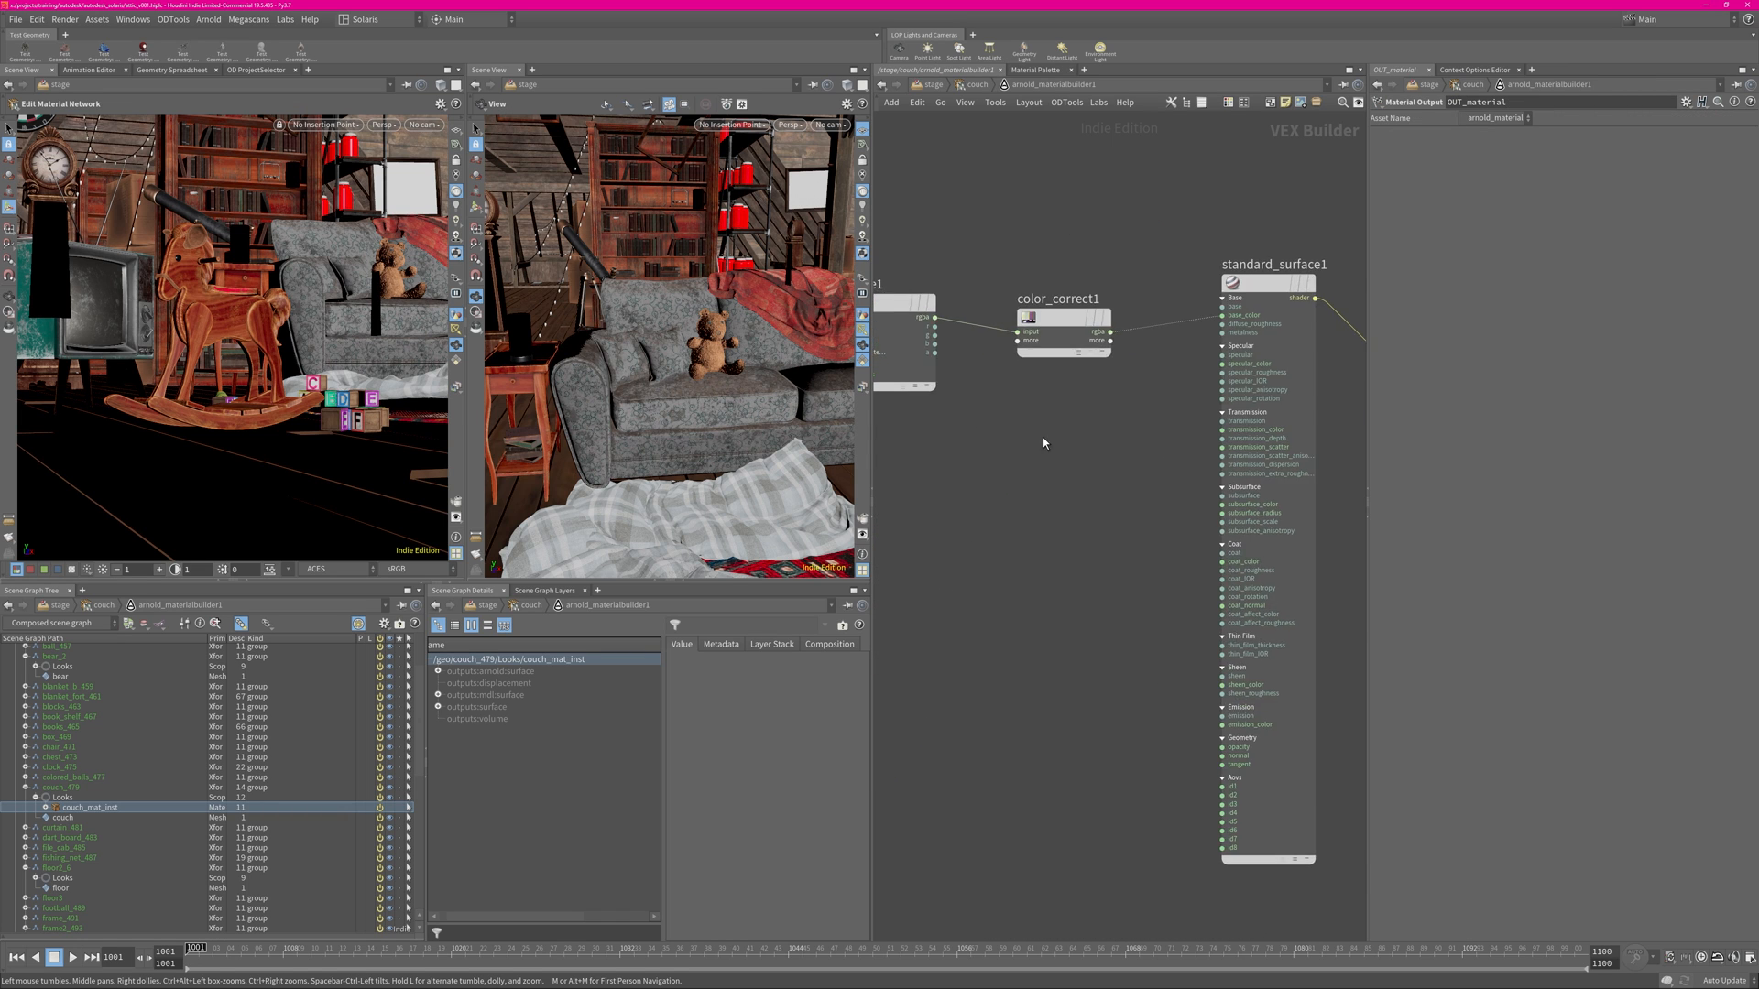
left_click(1012, 312)
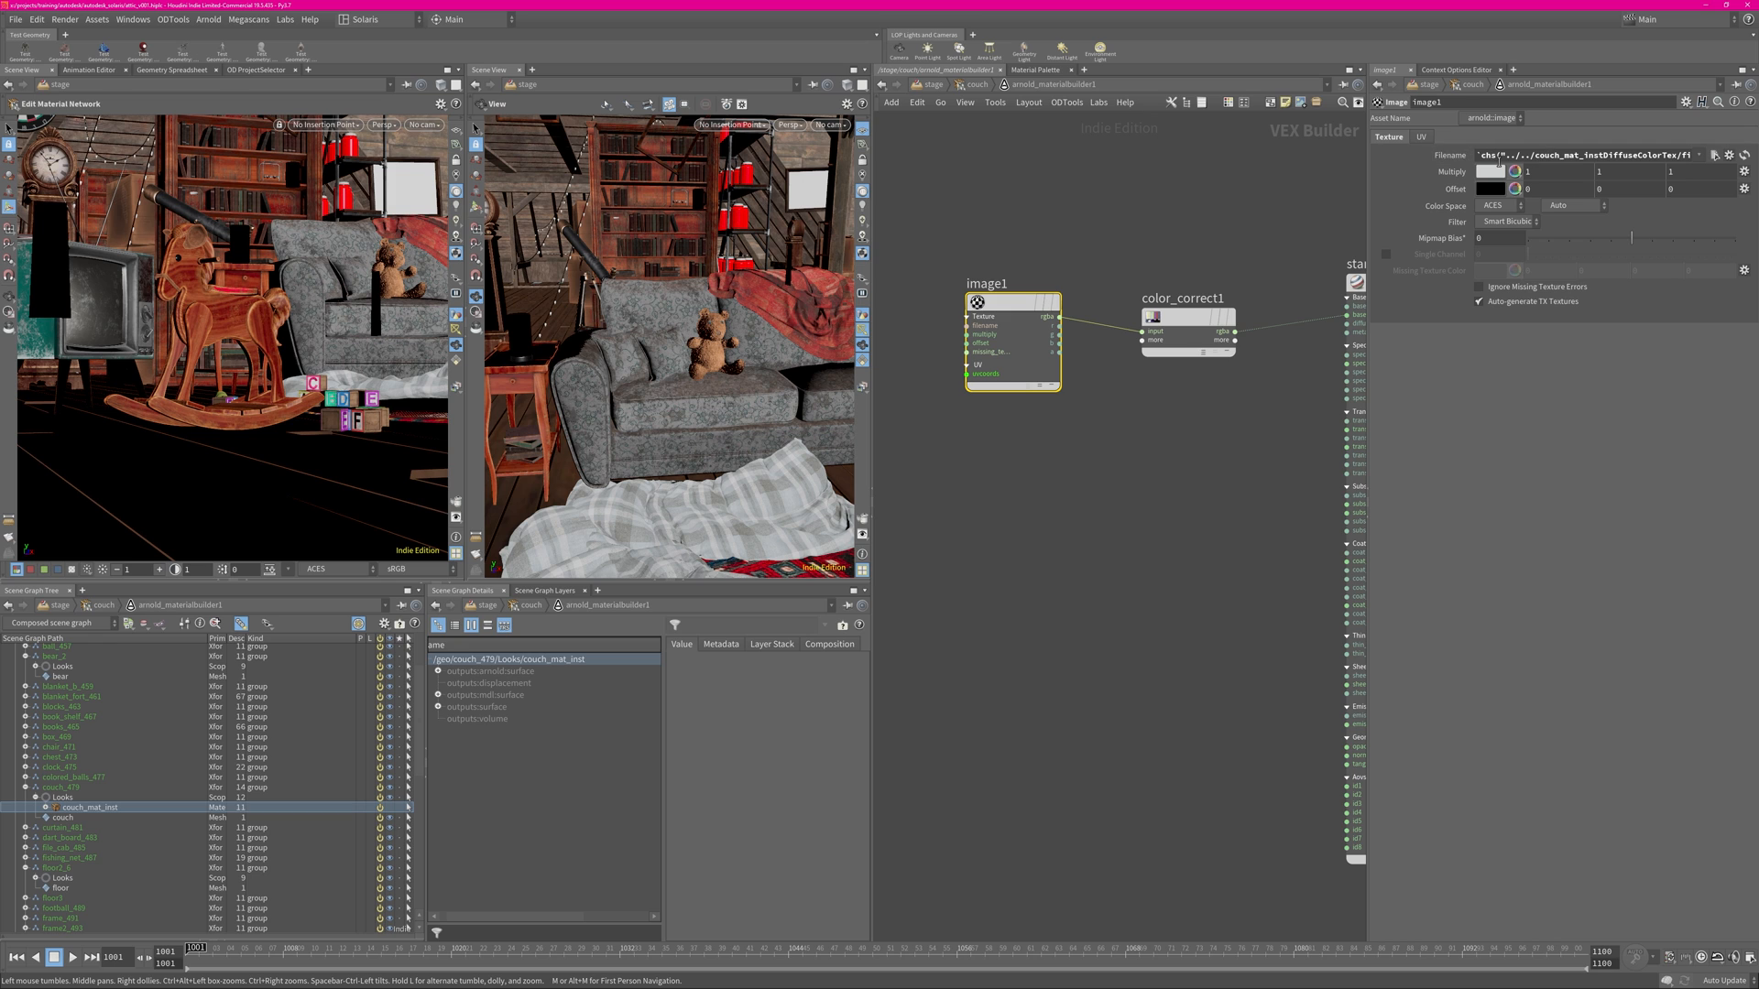
Return to the couch network and select couch_mat_instDiffuseColorTex to examine the file parameter that image1 references.
left_click(994, 97)
left_click(979, 87)
left_click(967, 84)
middle_click_drag(881, 426, 1242, 381)
left_click(1095, 362)
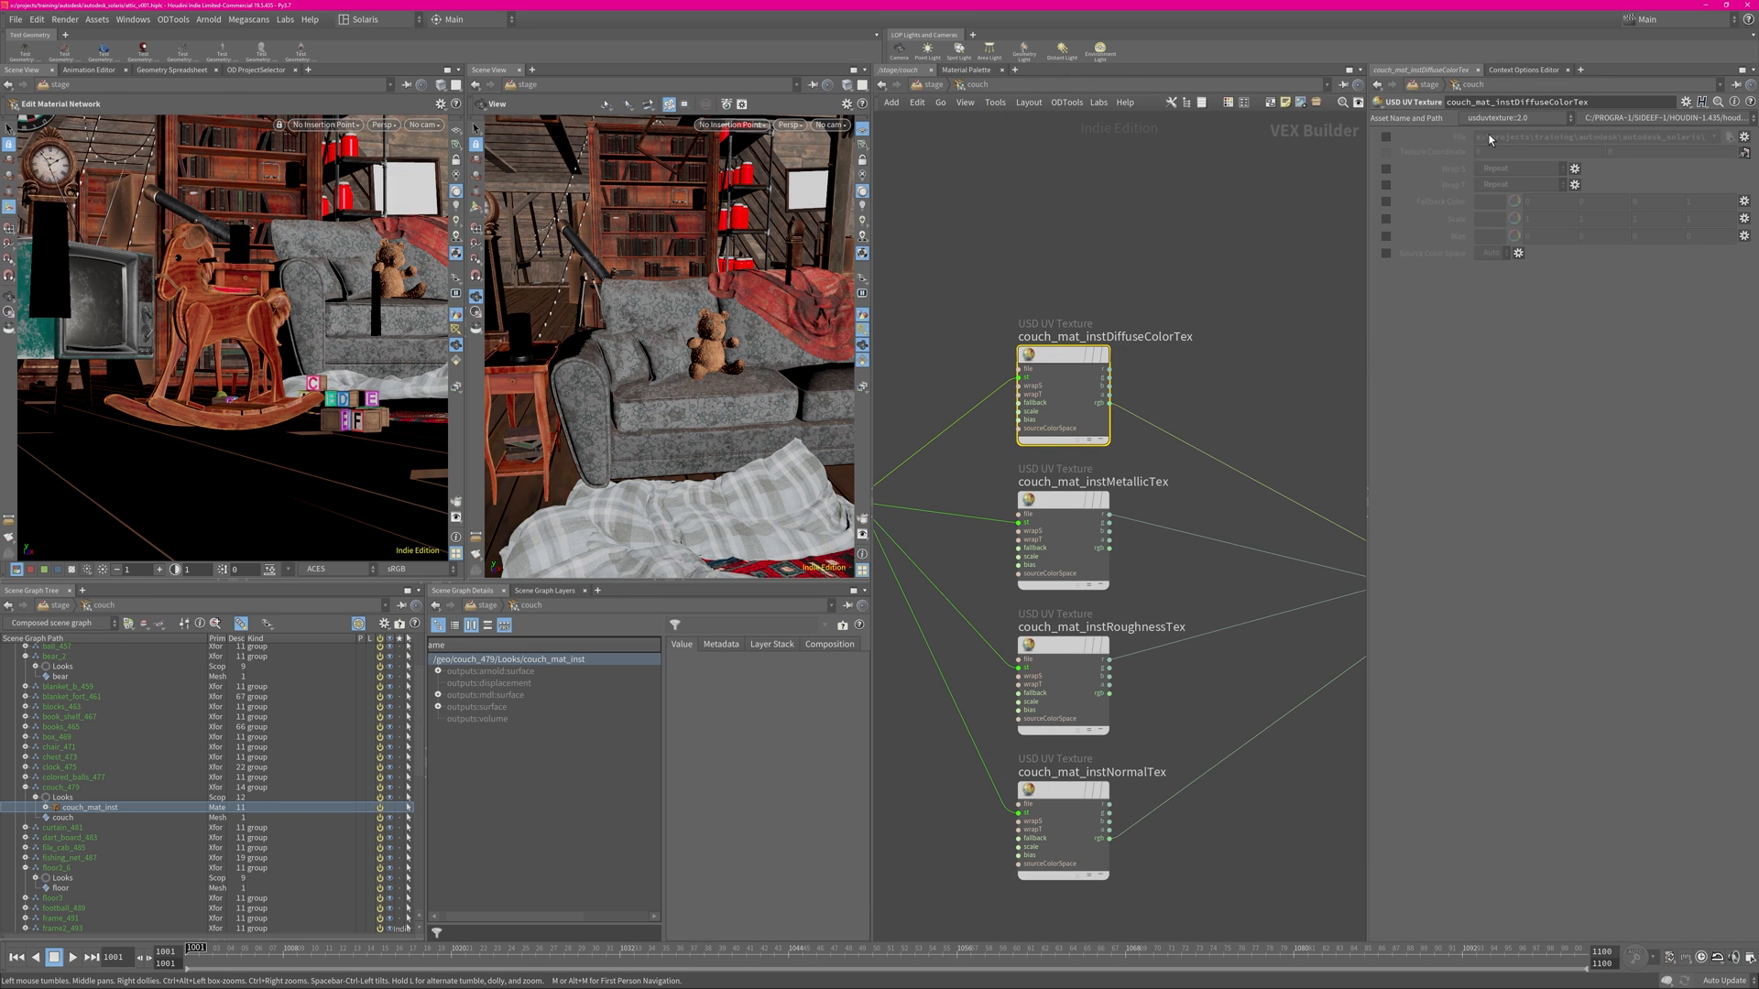
Reopen arnold_materialbuilder1 to review the chain from image1 through color_correct1 to OUT_material, and return to the stage.
middle_click_drag(1299, 246, 1002, 240)
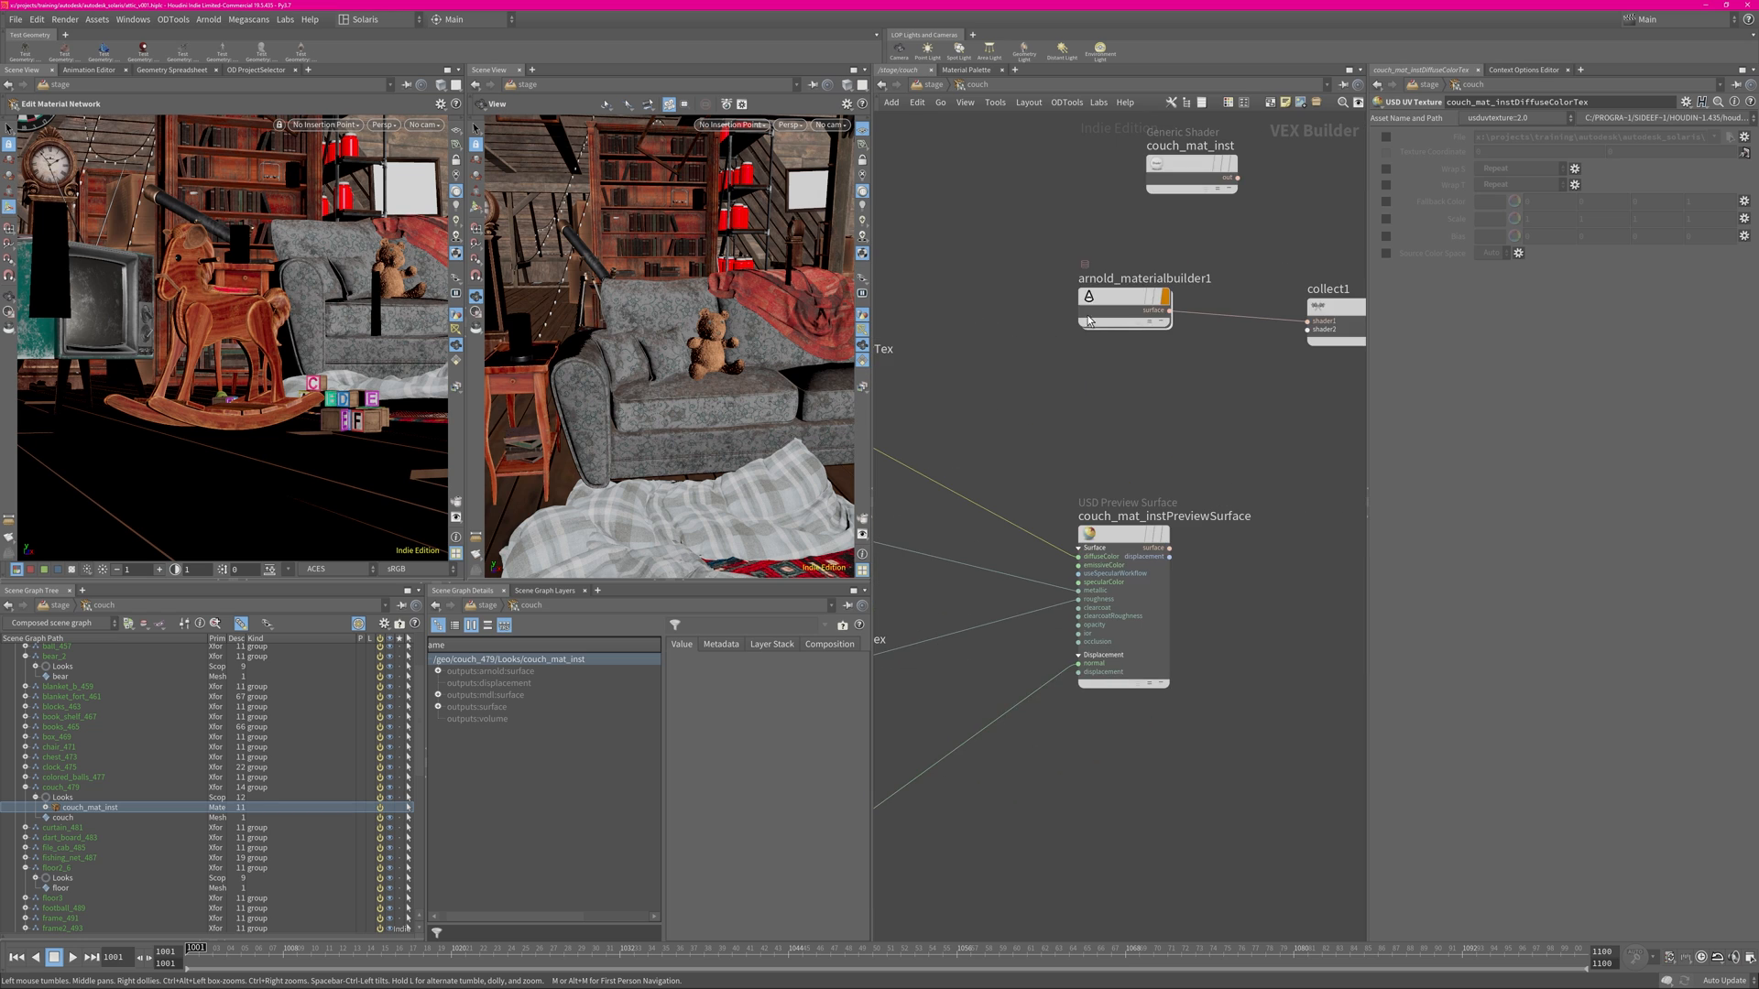
double_click(1119, 298)
mouse_move(1018, 298)
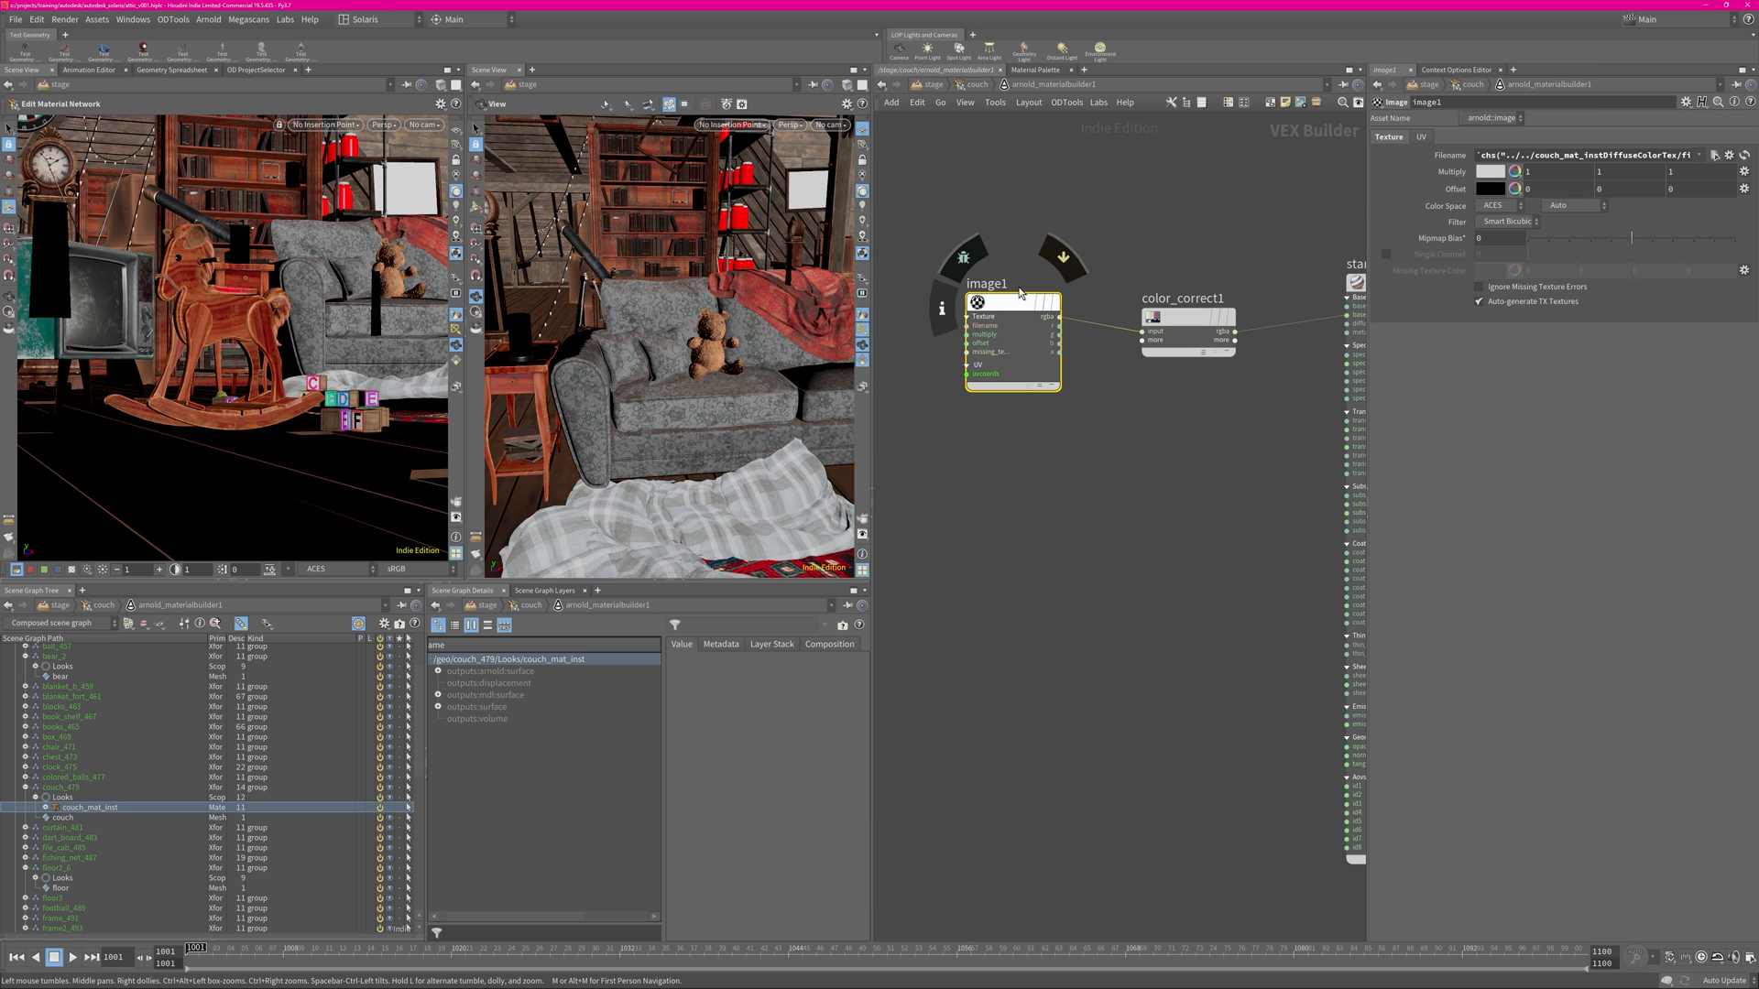
left_click(1179, 296)
left_click(1206, 406)
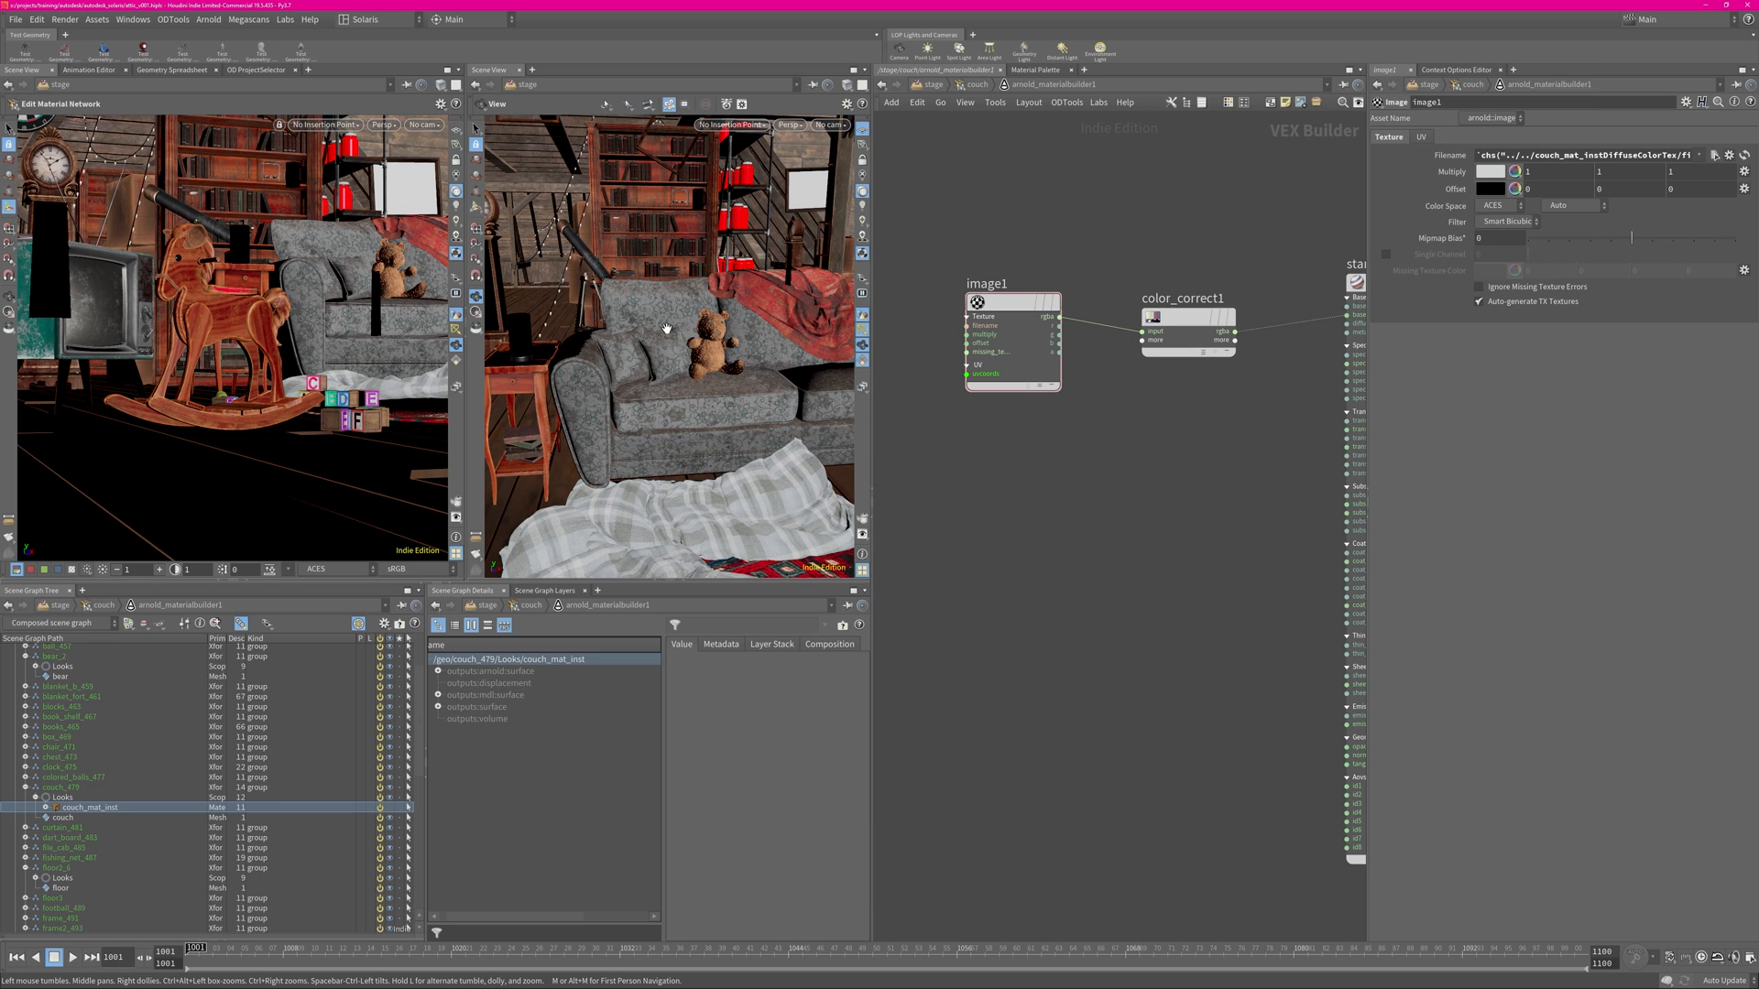
middle_click_drag(1249, 409, 1054, 345)
scroll(1053, 346, "down", 2)
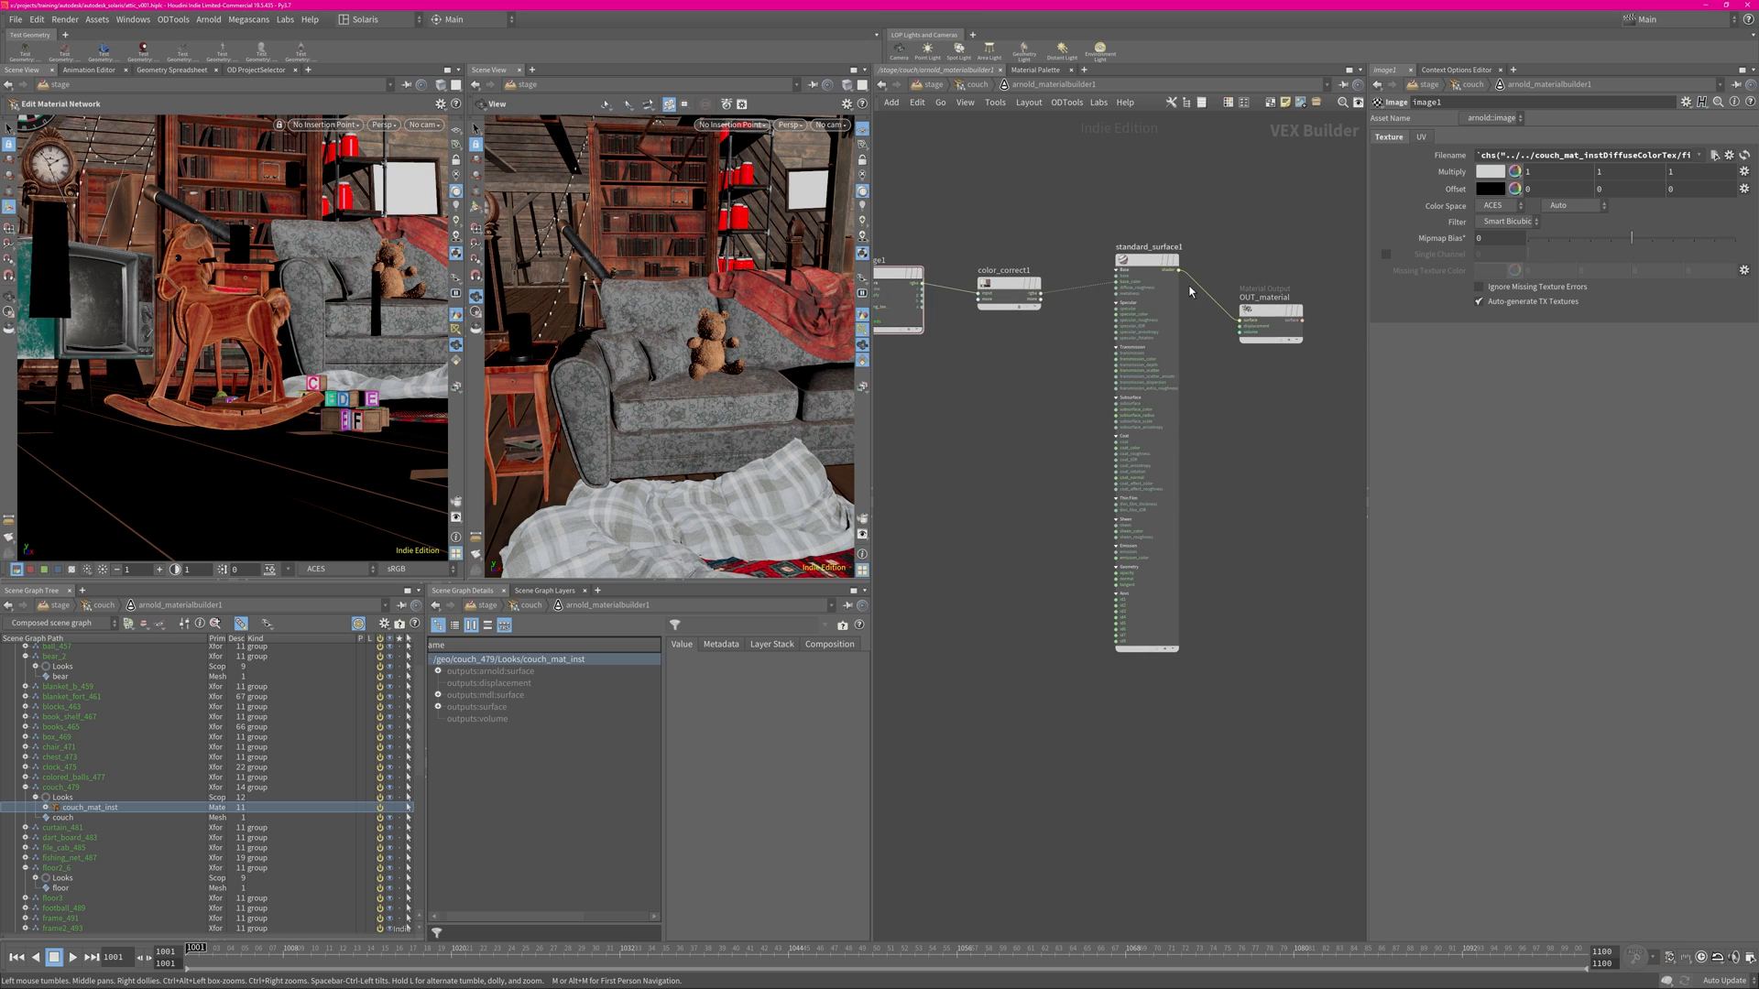
left_click(980, 87)
key("u")
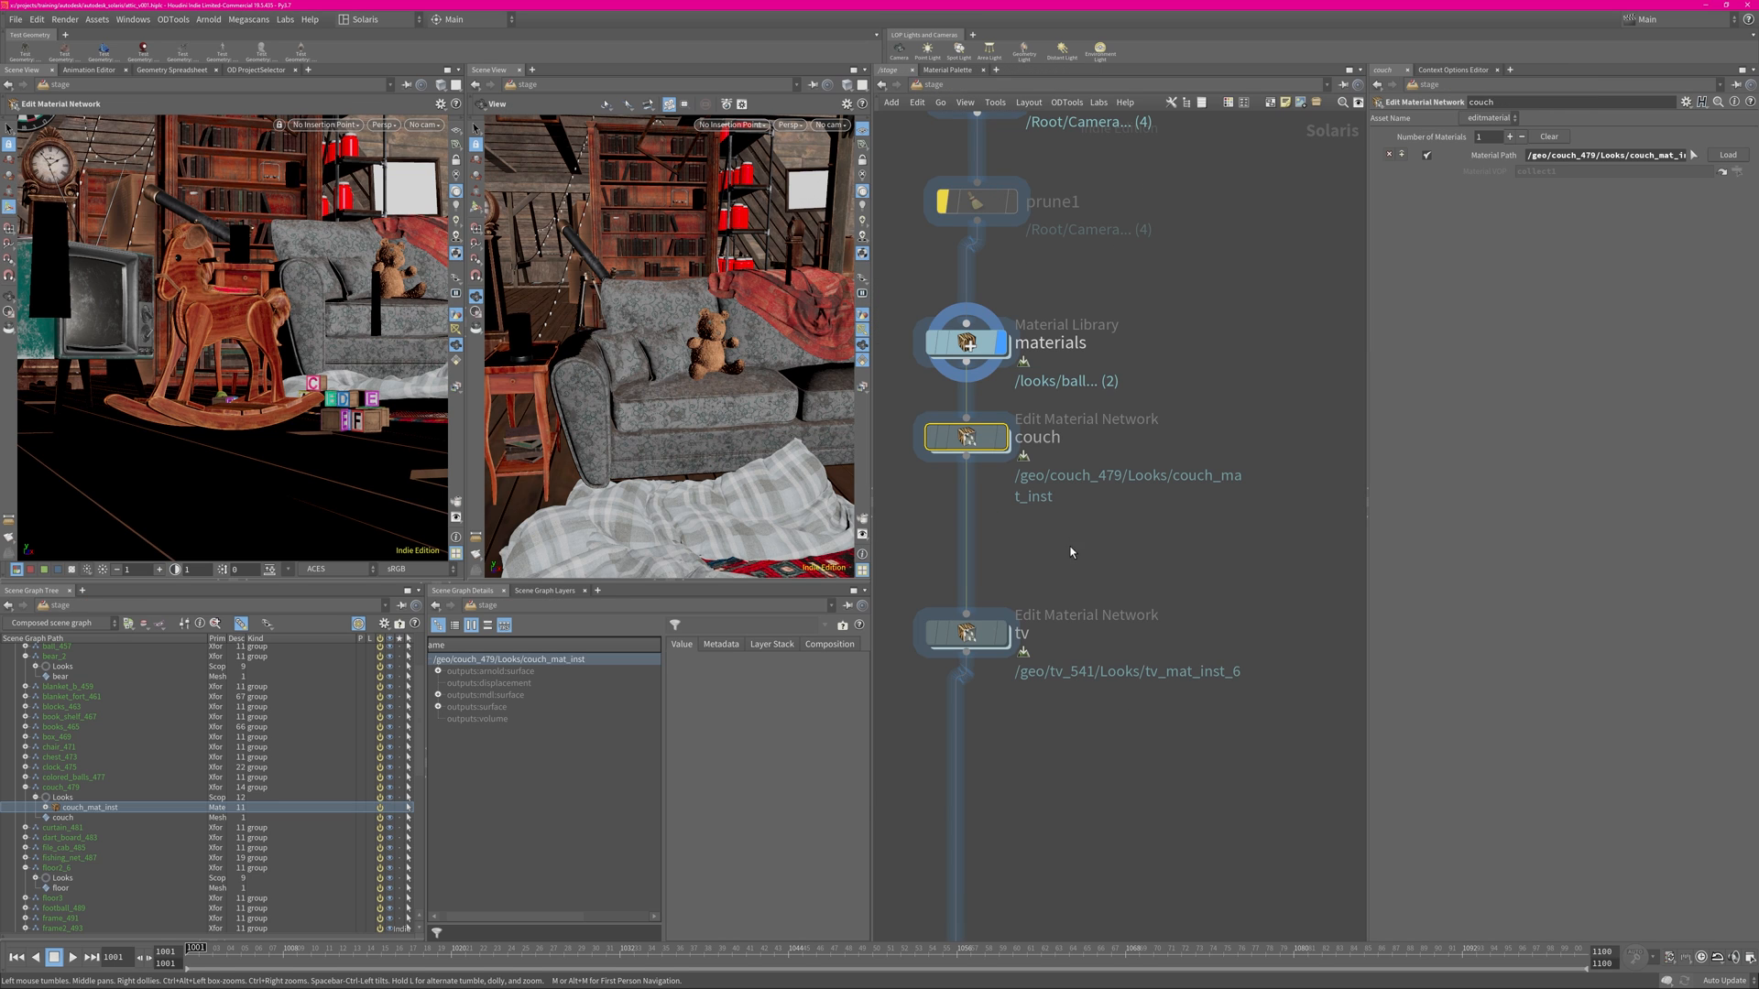
Open arnold_materialbuilder1 inside the tv network and move the two upper image nodes further from color_correct1 and range1.
middle_click_drag(1041, 568, 1099, 445)
double_click(1033, 509)
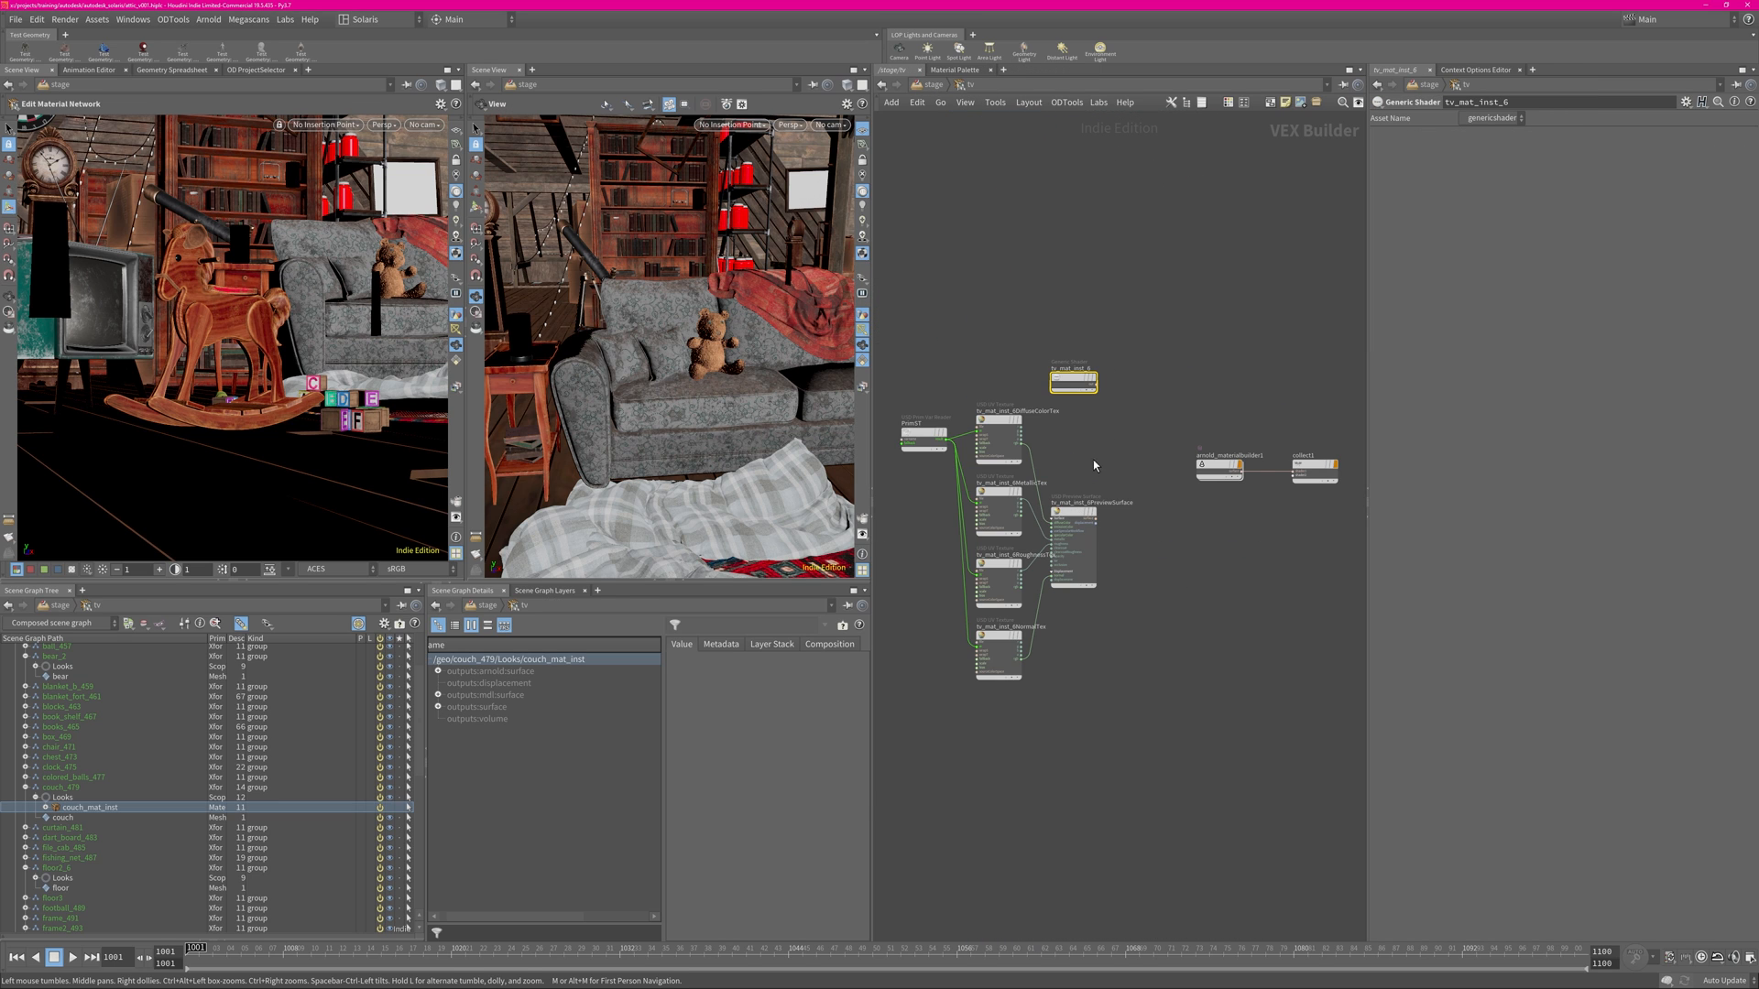
double_click(1218, 469)
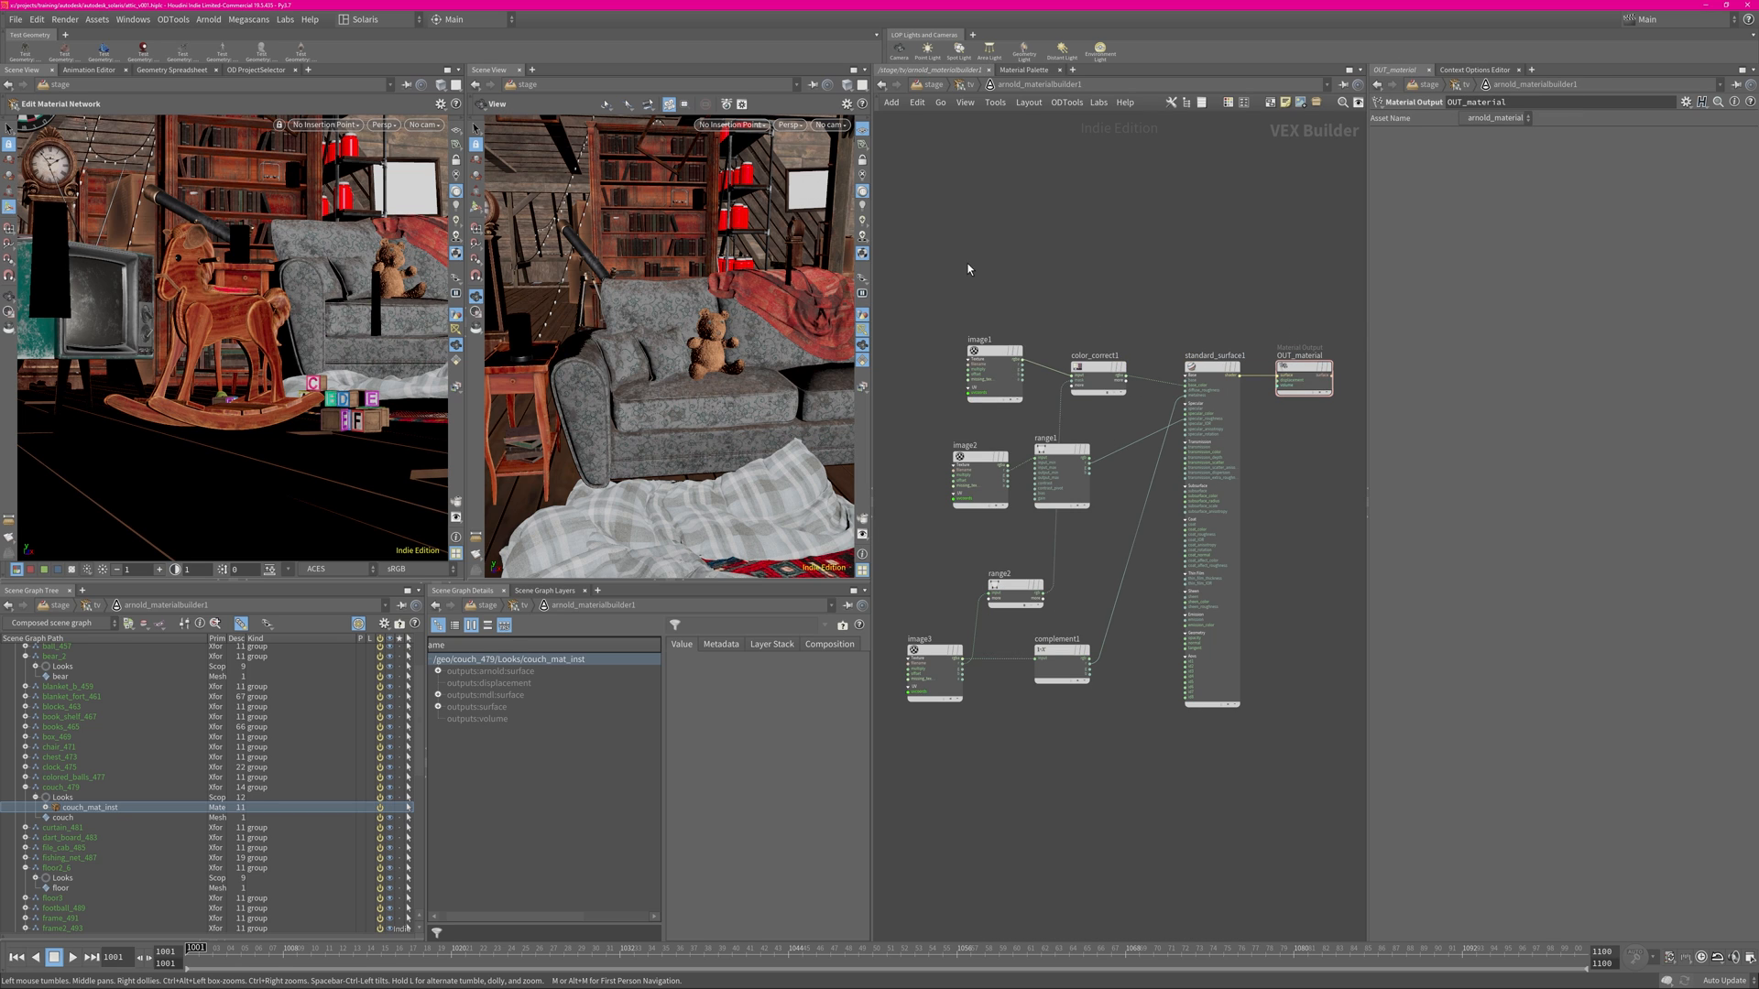
left_click_drag(951, 263, 956, 458)
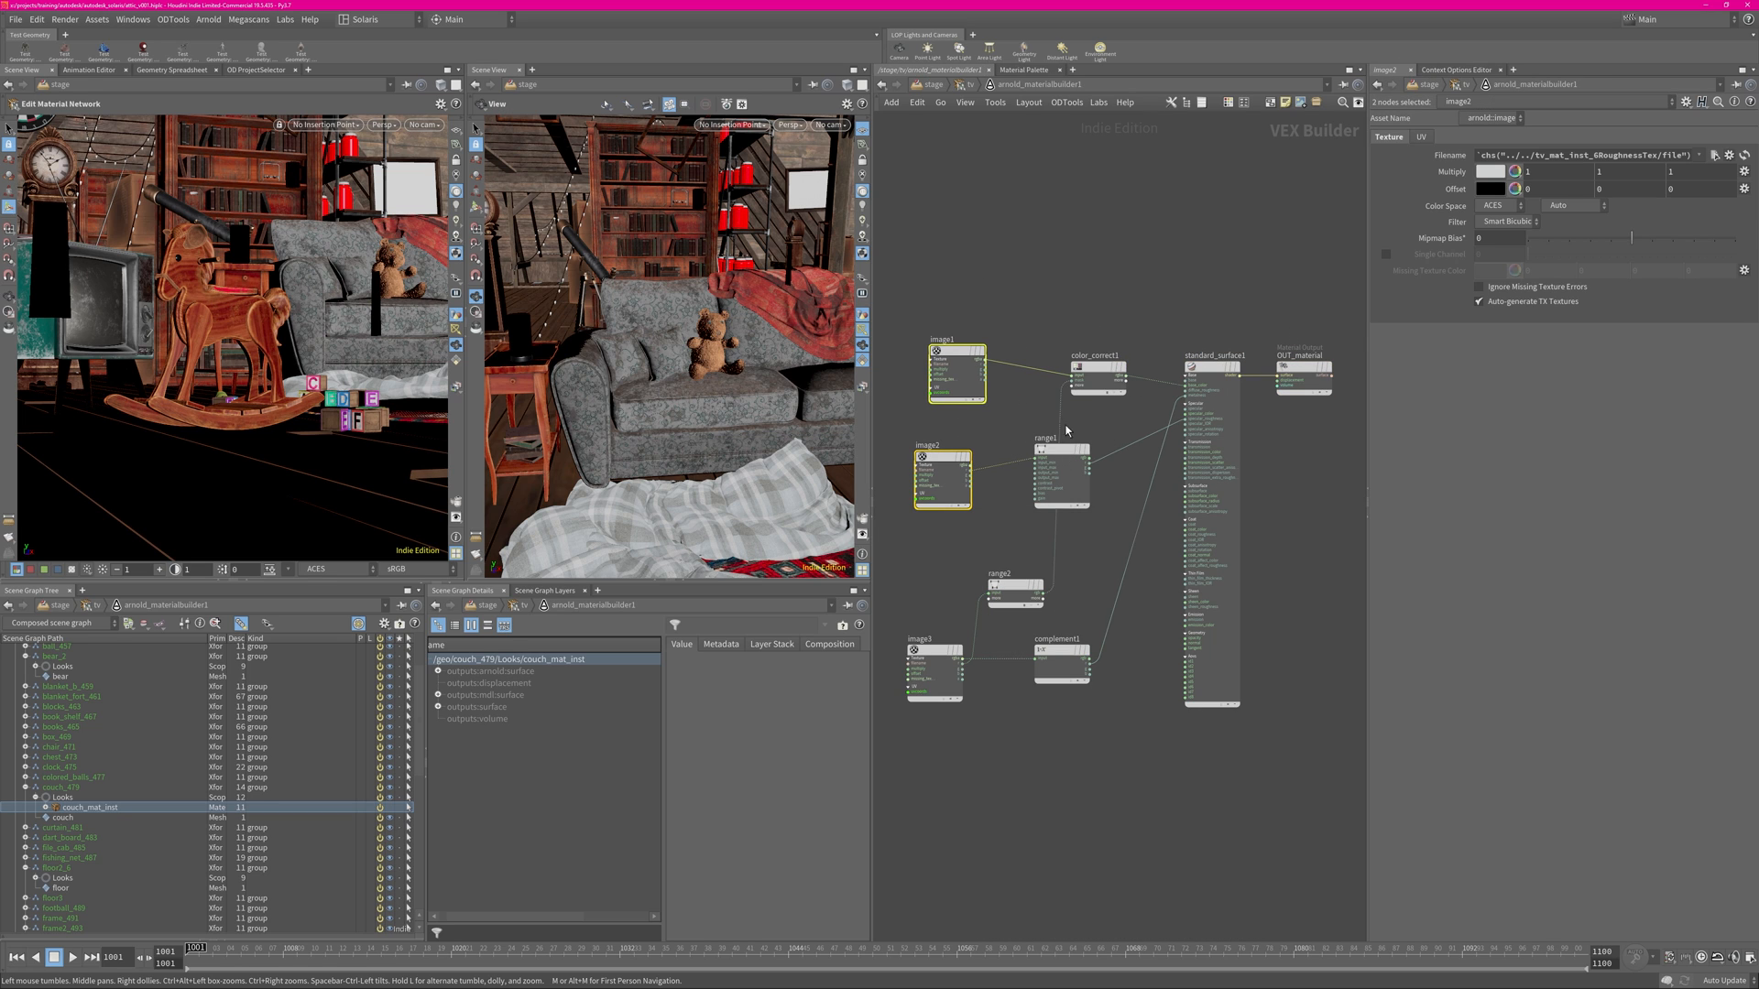
middle_click_drag(1317, 444, 1240, 429)
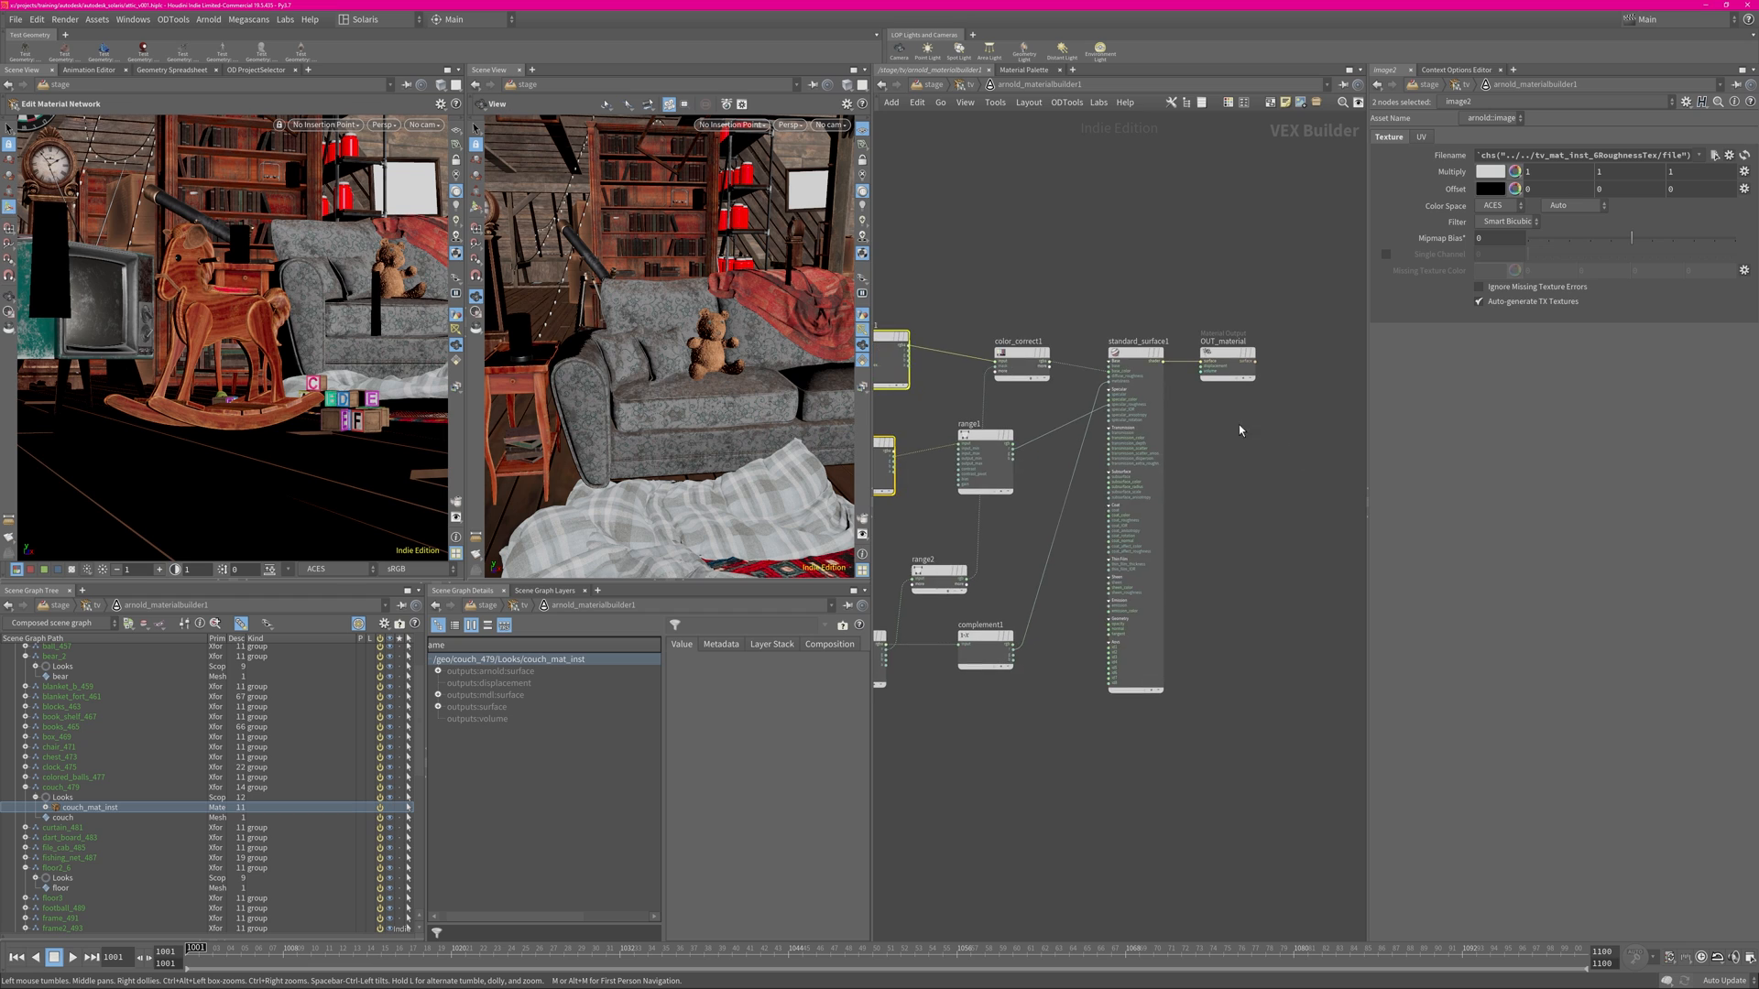
Return to the stage and bring the tv node closer beneath the couch node.
left_click(965, 85)
left_click(933, 86)
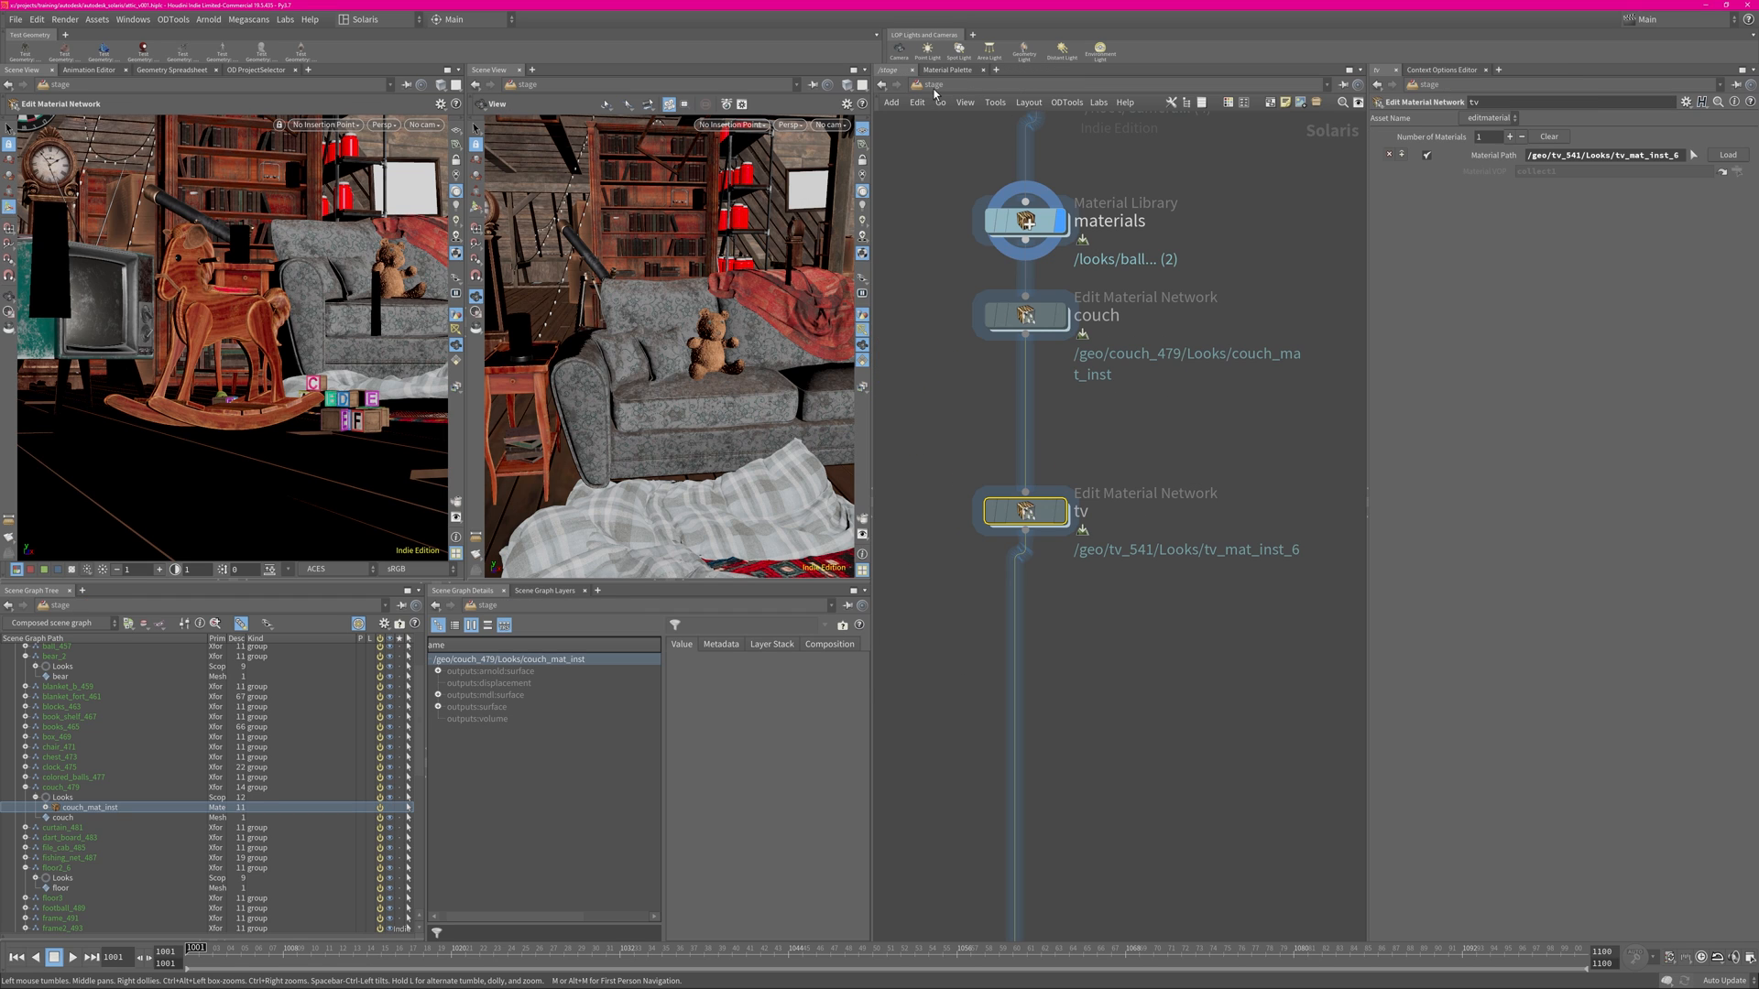
left_click(1069, 636)
key("l")
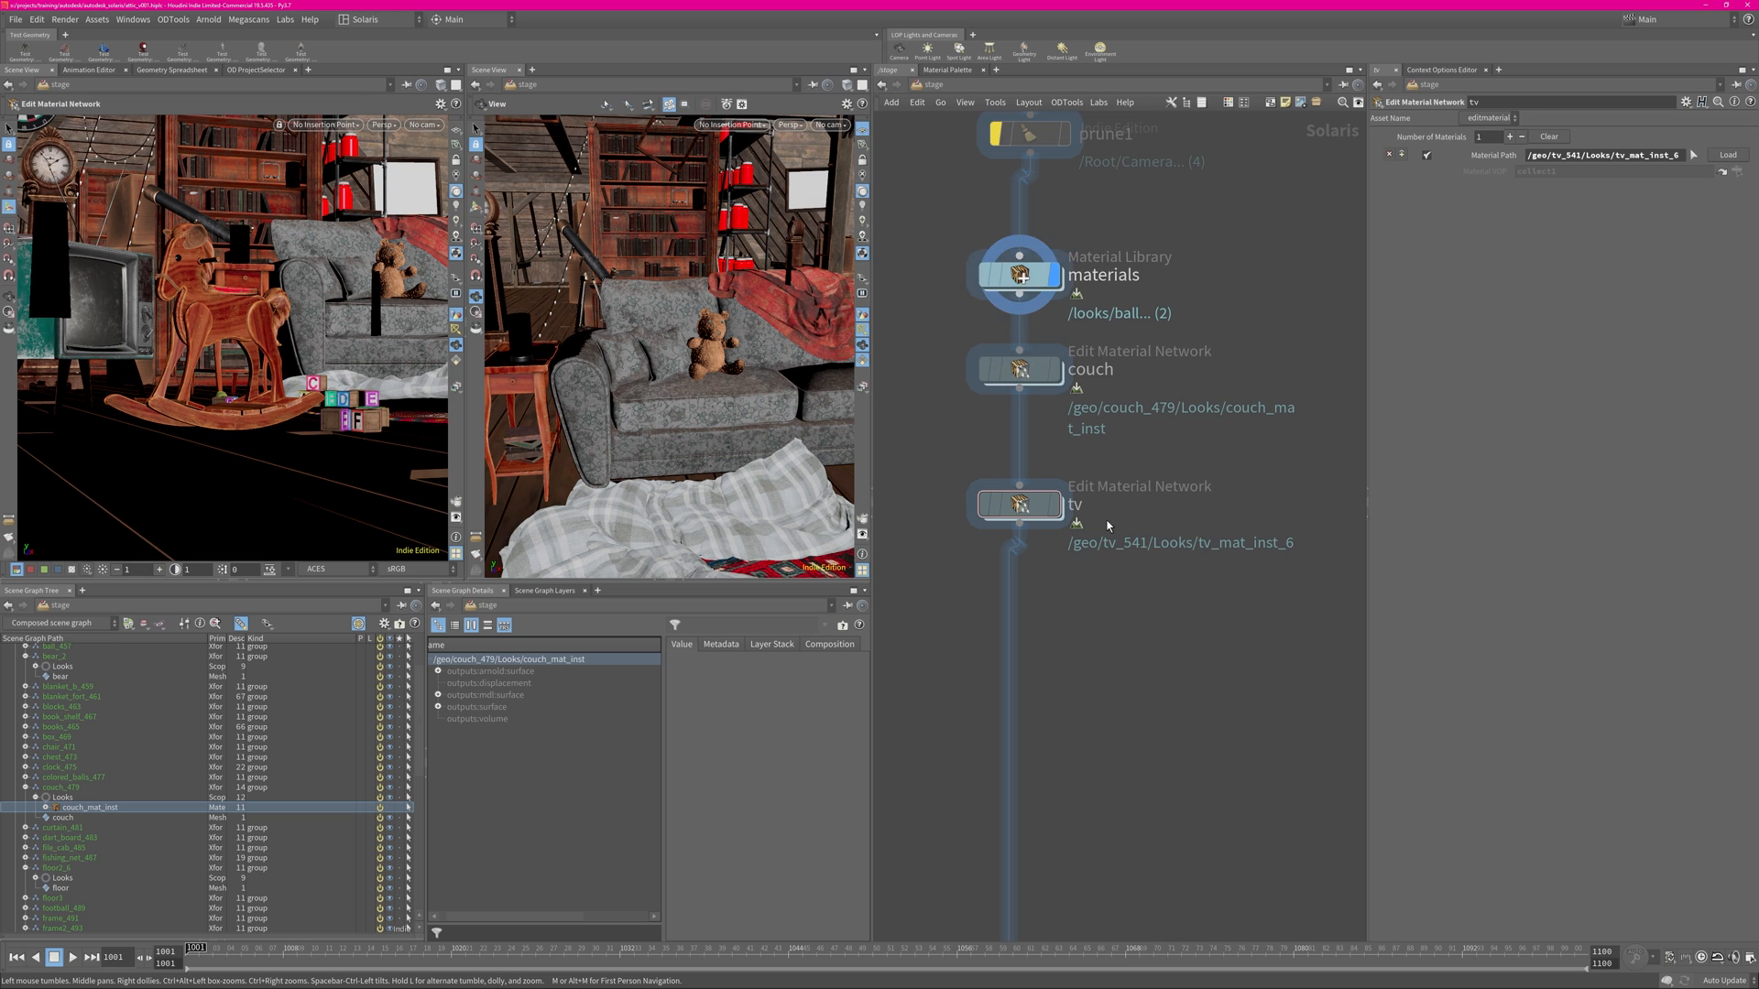
Open the lights subnetwork and examine the env dome light's Arnold contribution settings, including its AOV Light Group.
middle_click_drag(1098, 690, 1079, 529)
scroll(1079, 528, "down", 1)
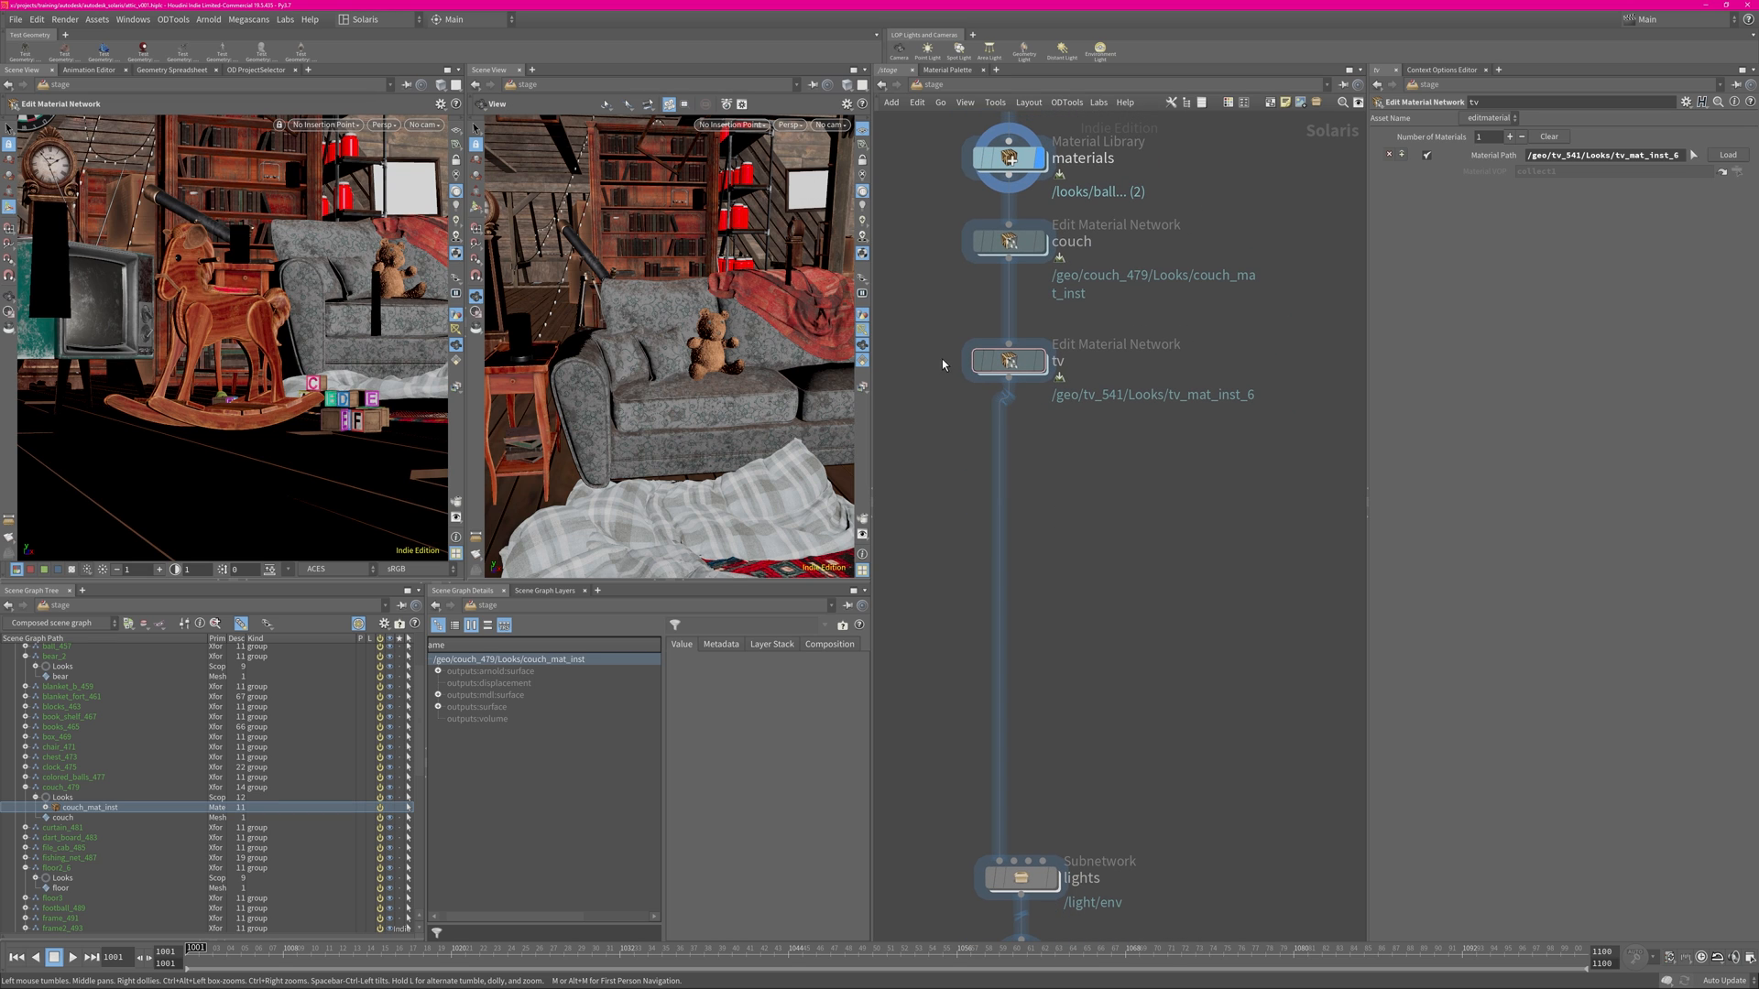
middle_click_drag(1068, 730, 1038, 386)
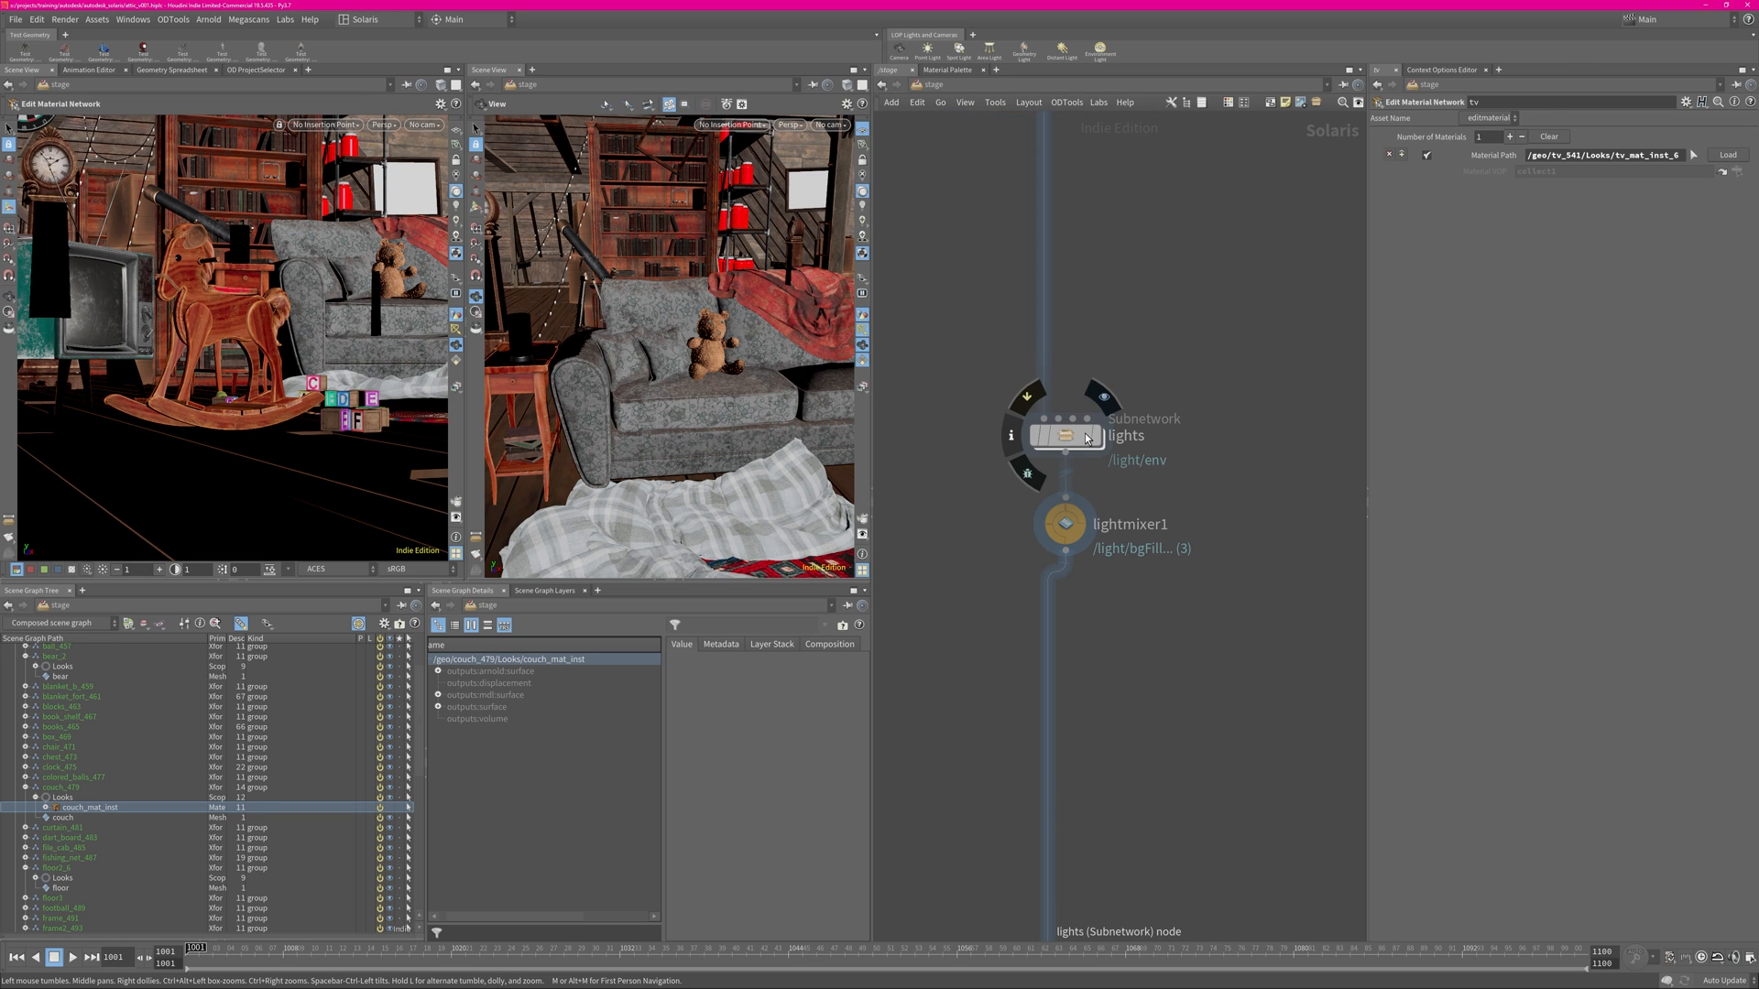
double_click(1063, 429)
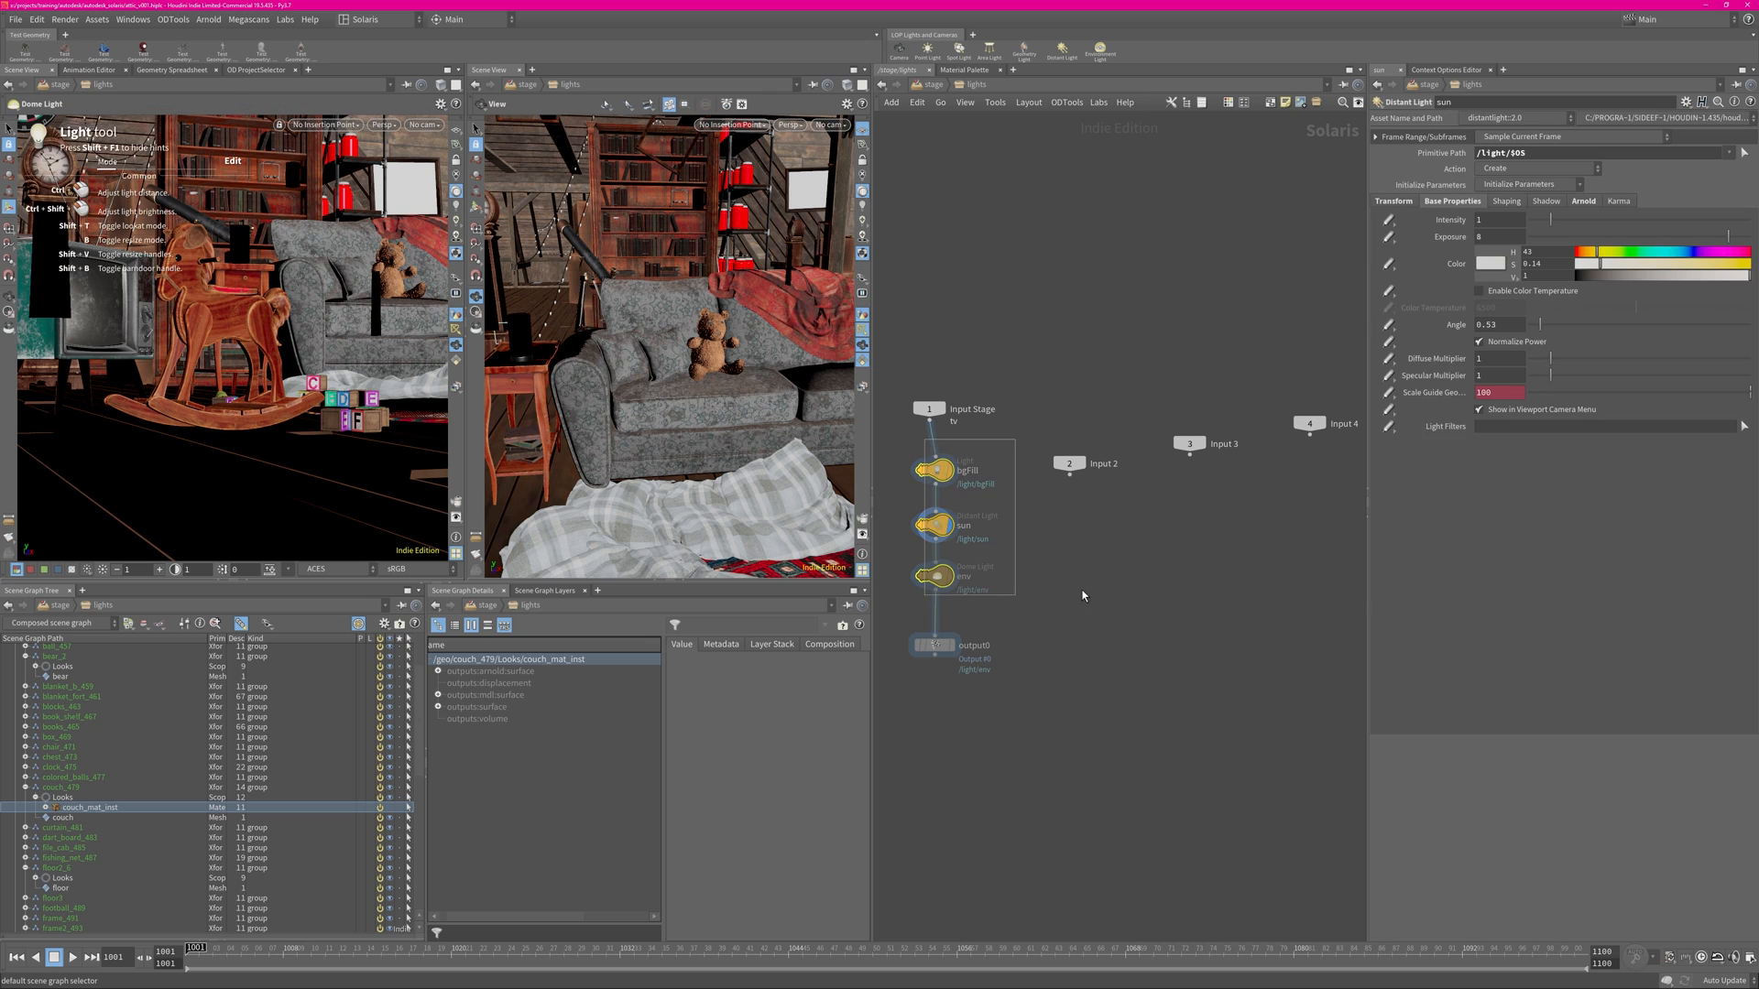
middle_click_drag(951, 596, 1025, 569)
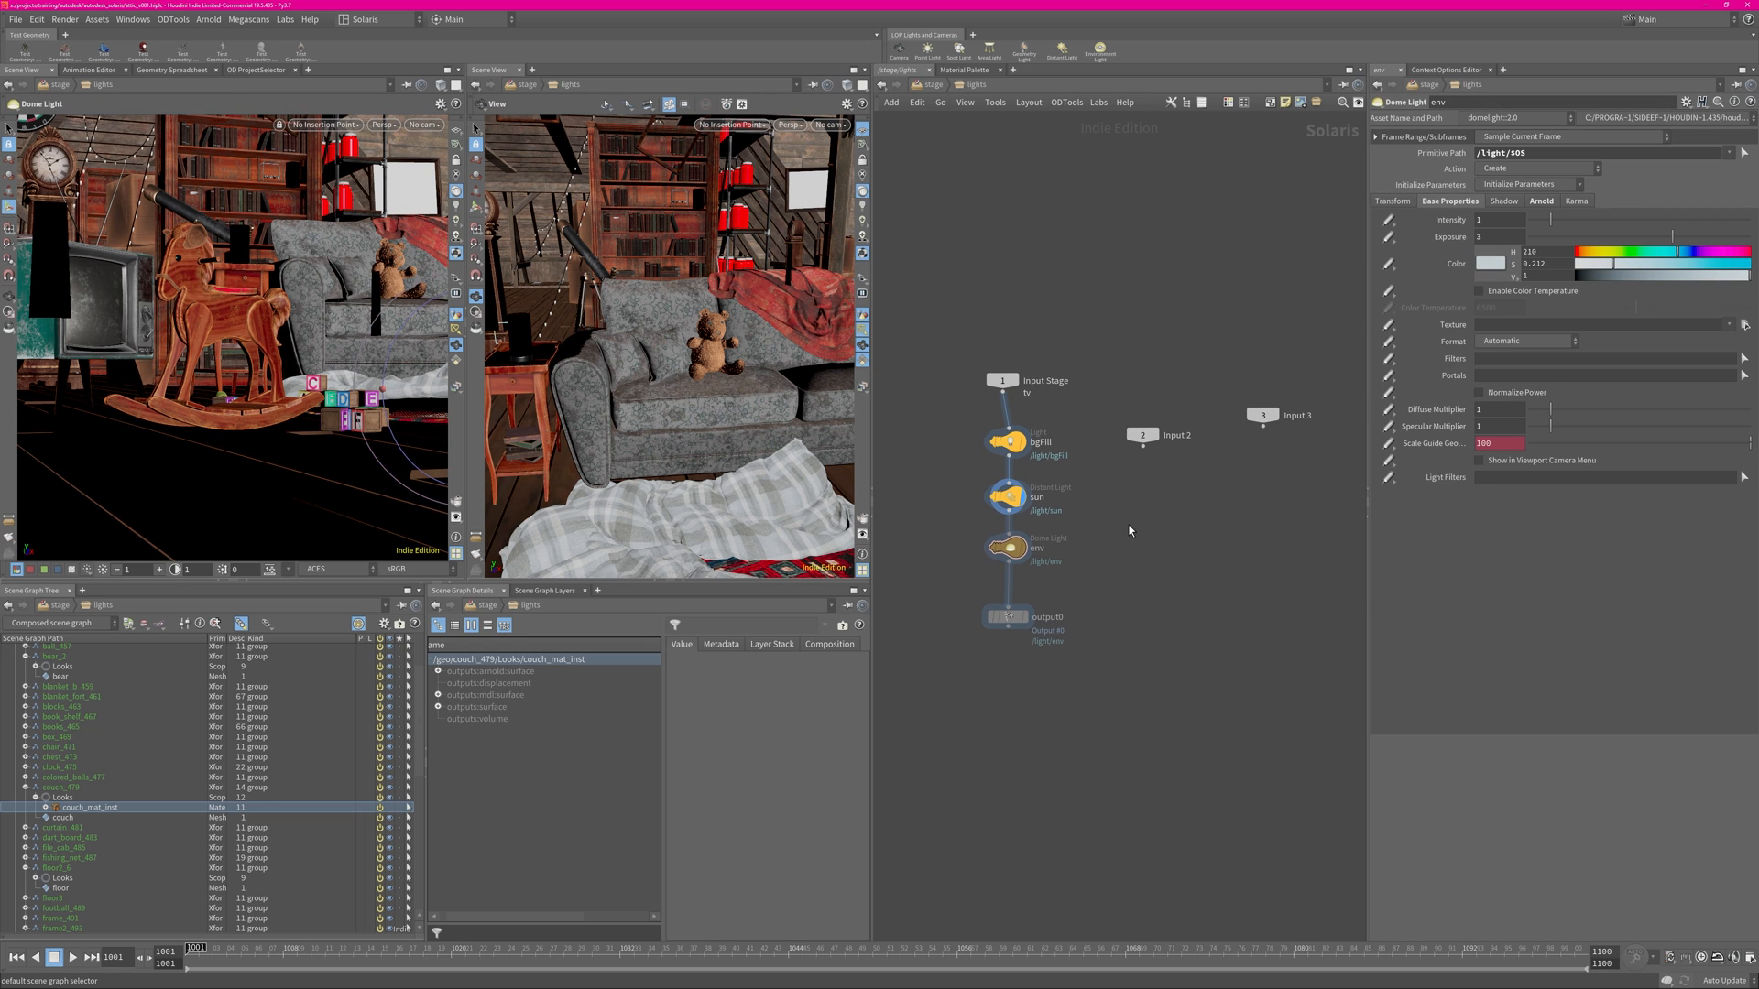
left_click(1542, 200)
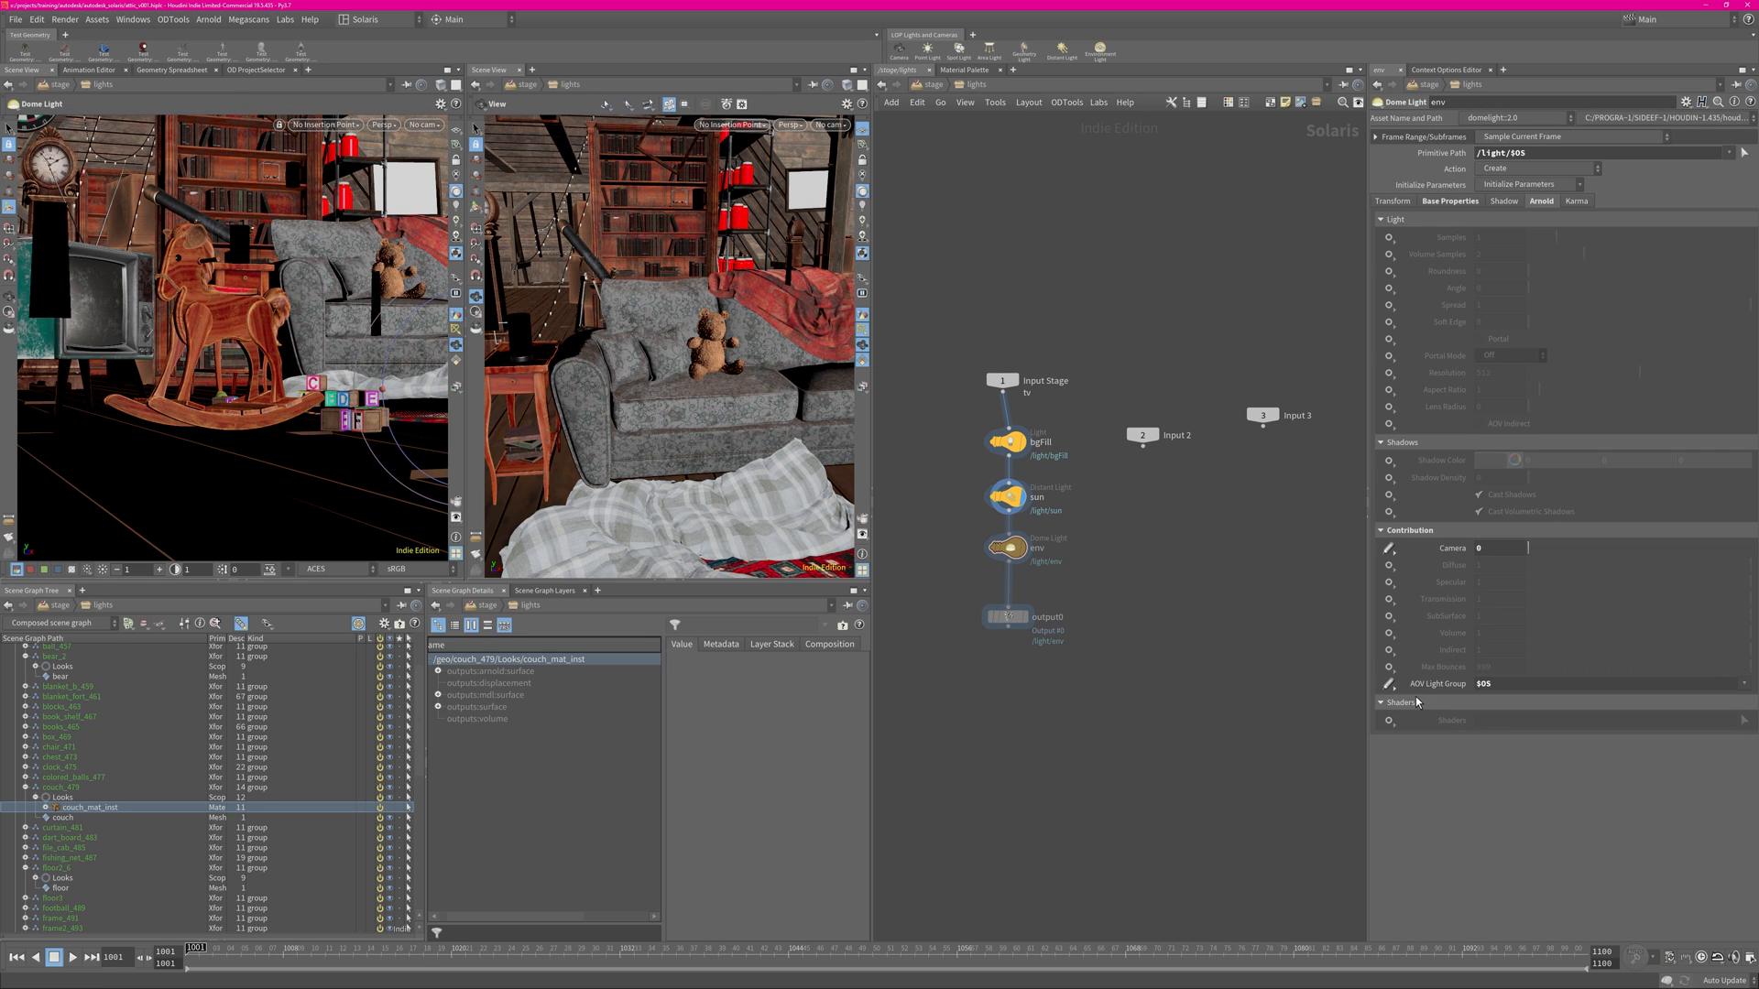
left_click(1450, 688)
scroll(1001, 513, "up", 2)
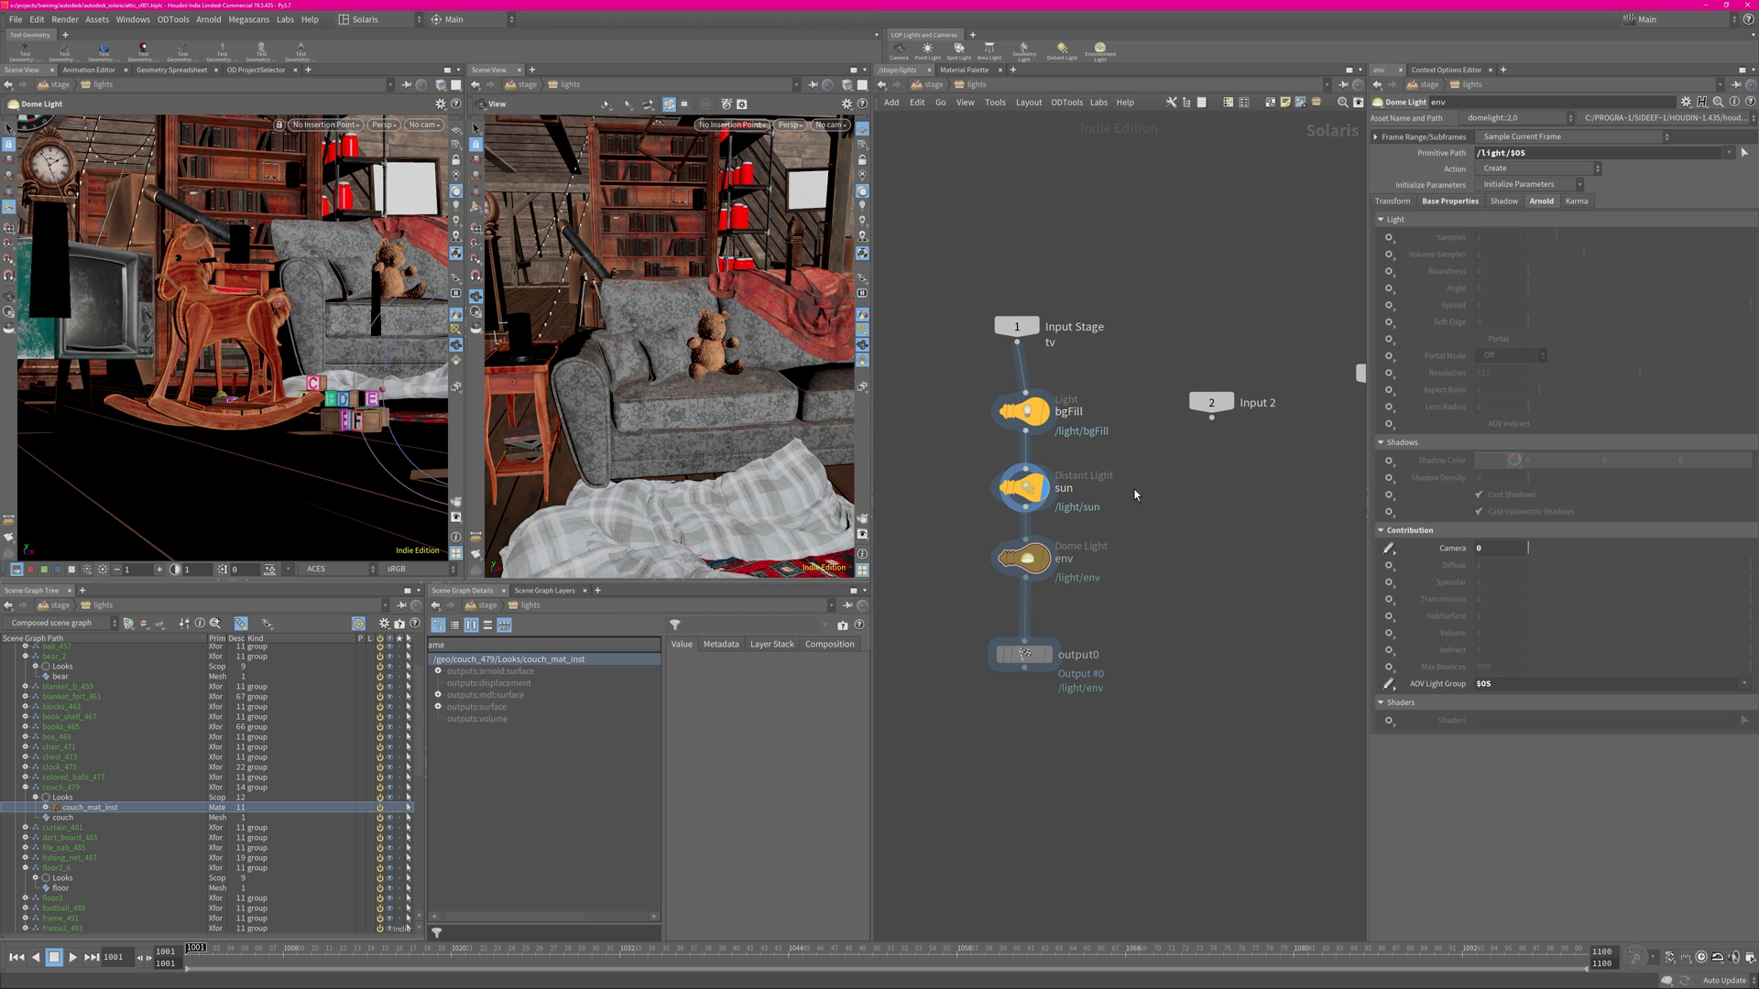
Switch to Nuke to check the layer contact sheet of the light groups, and return to the stage in Houdini.
key("alt+Tab")
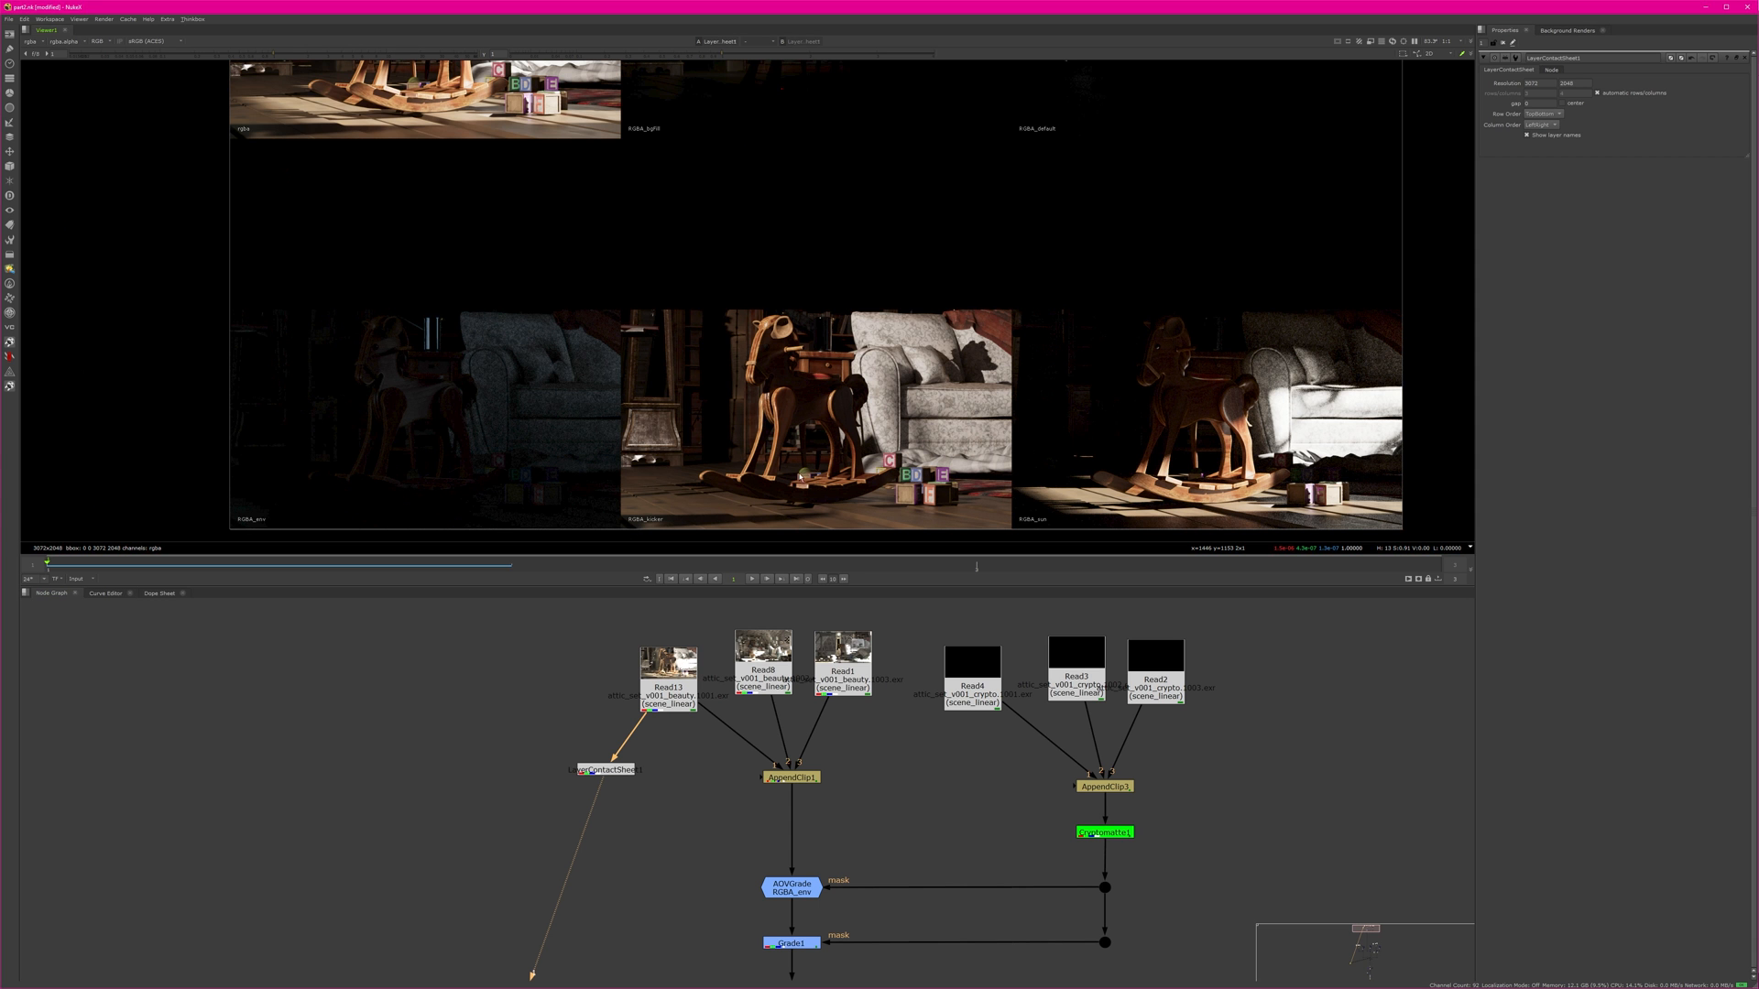
key("alt+Tab")
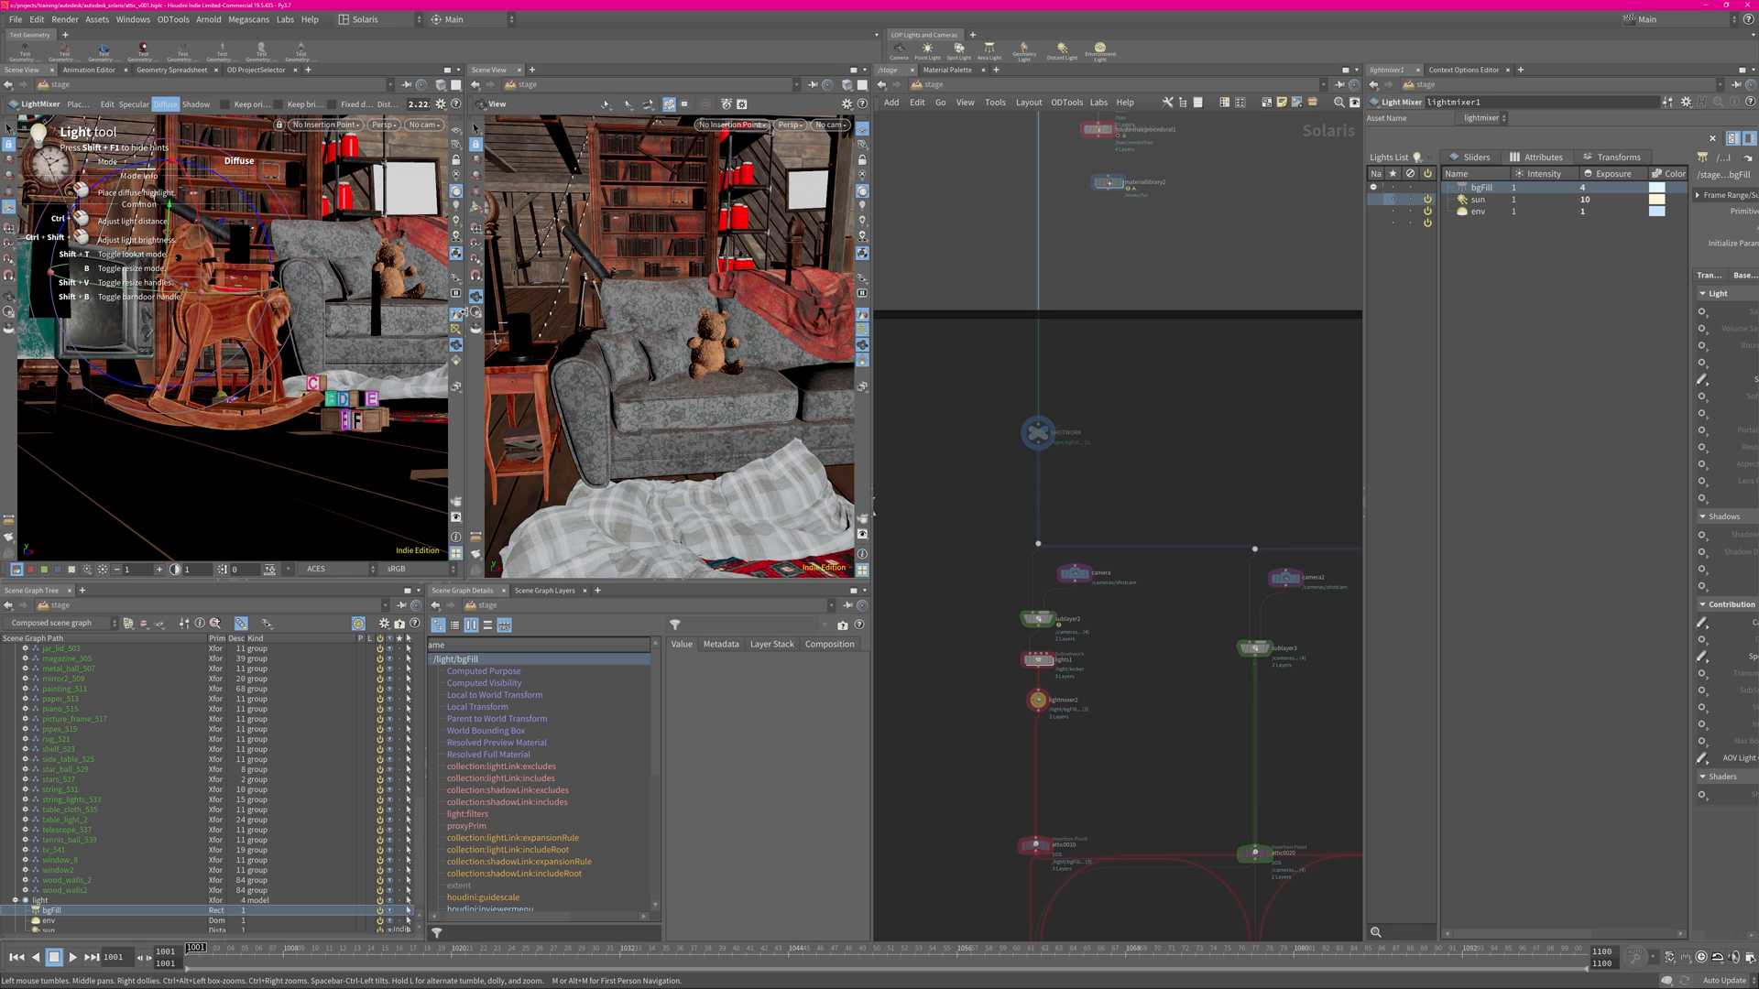
Collapse the second scene view to enlarge the remaining one, and select the SHOTWORK null above the shot branches.
left_click_drag(465, 337, 623, 385)
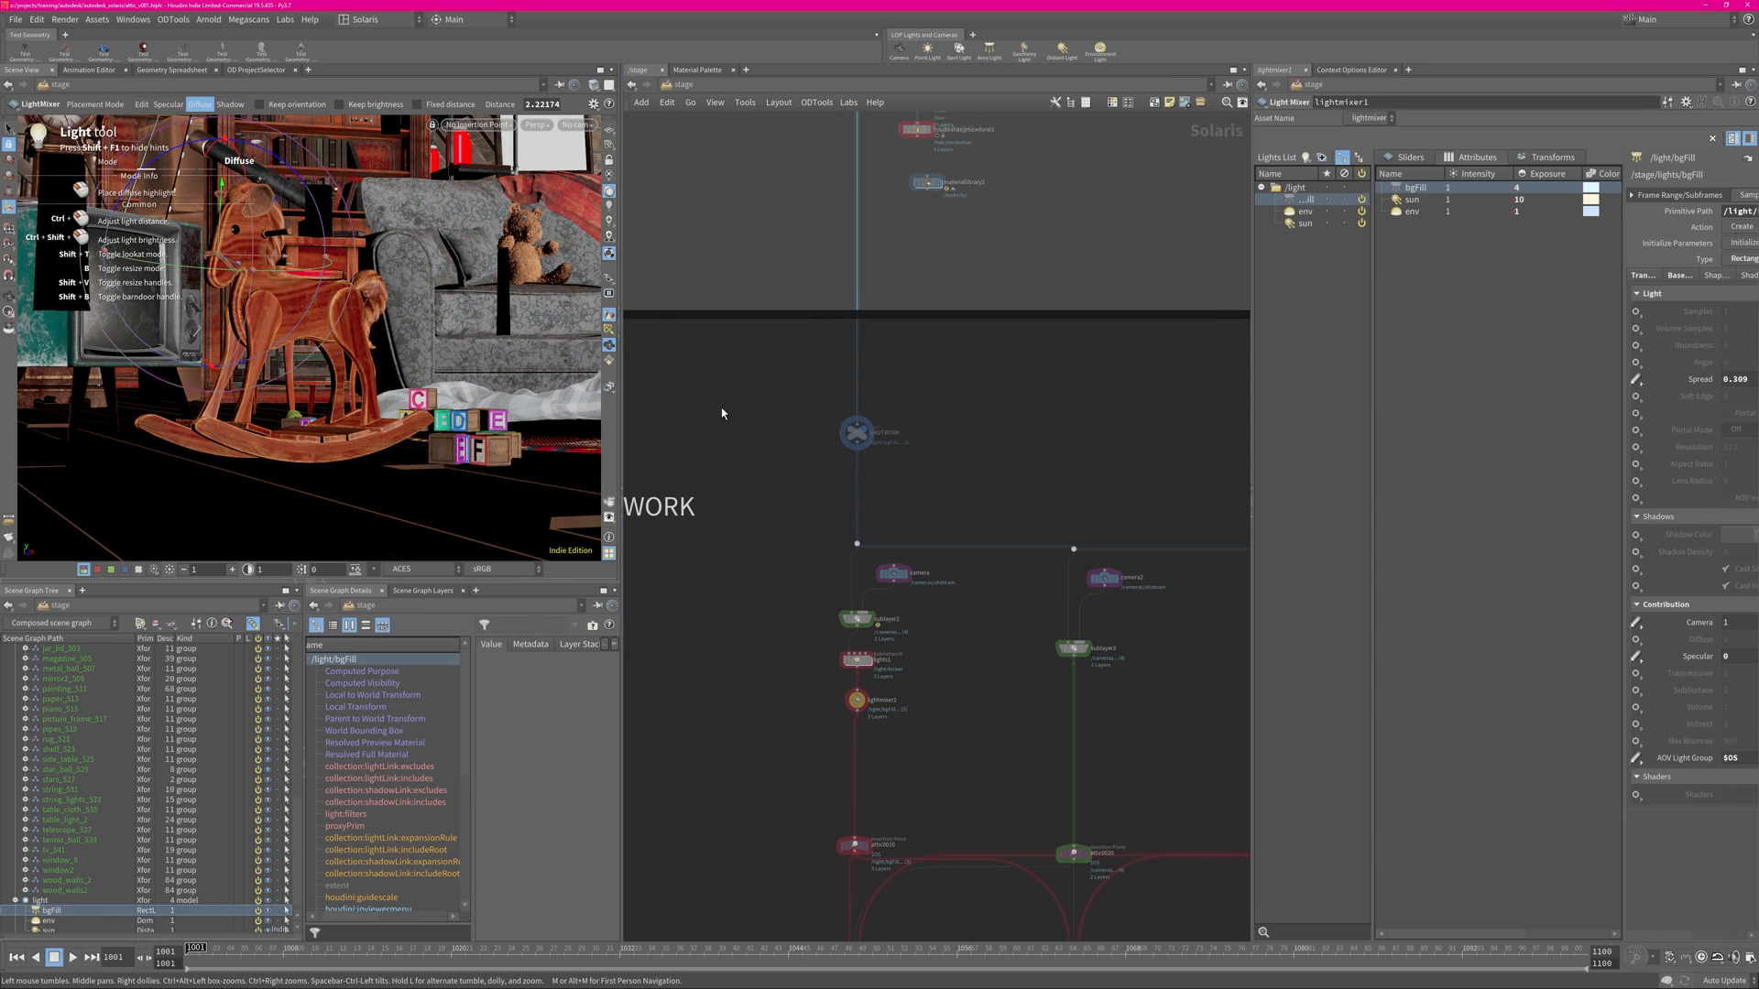
middle_click_drag(1096, 456, 928, 291)
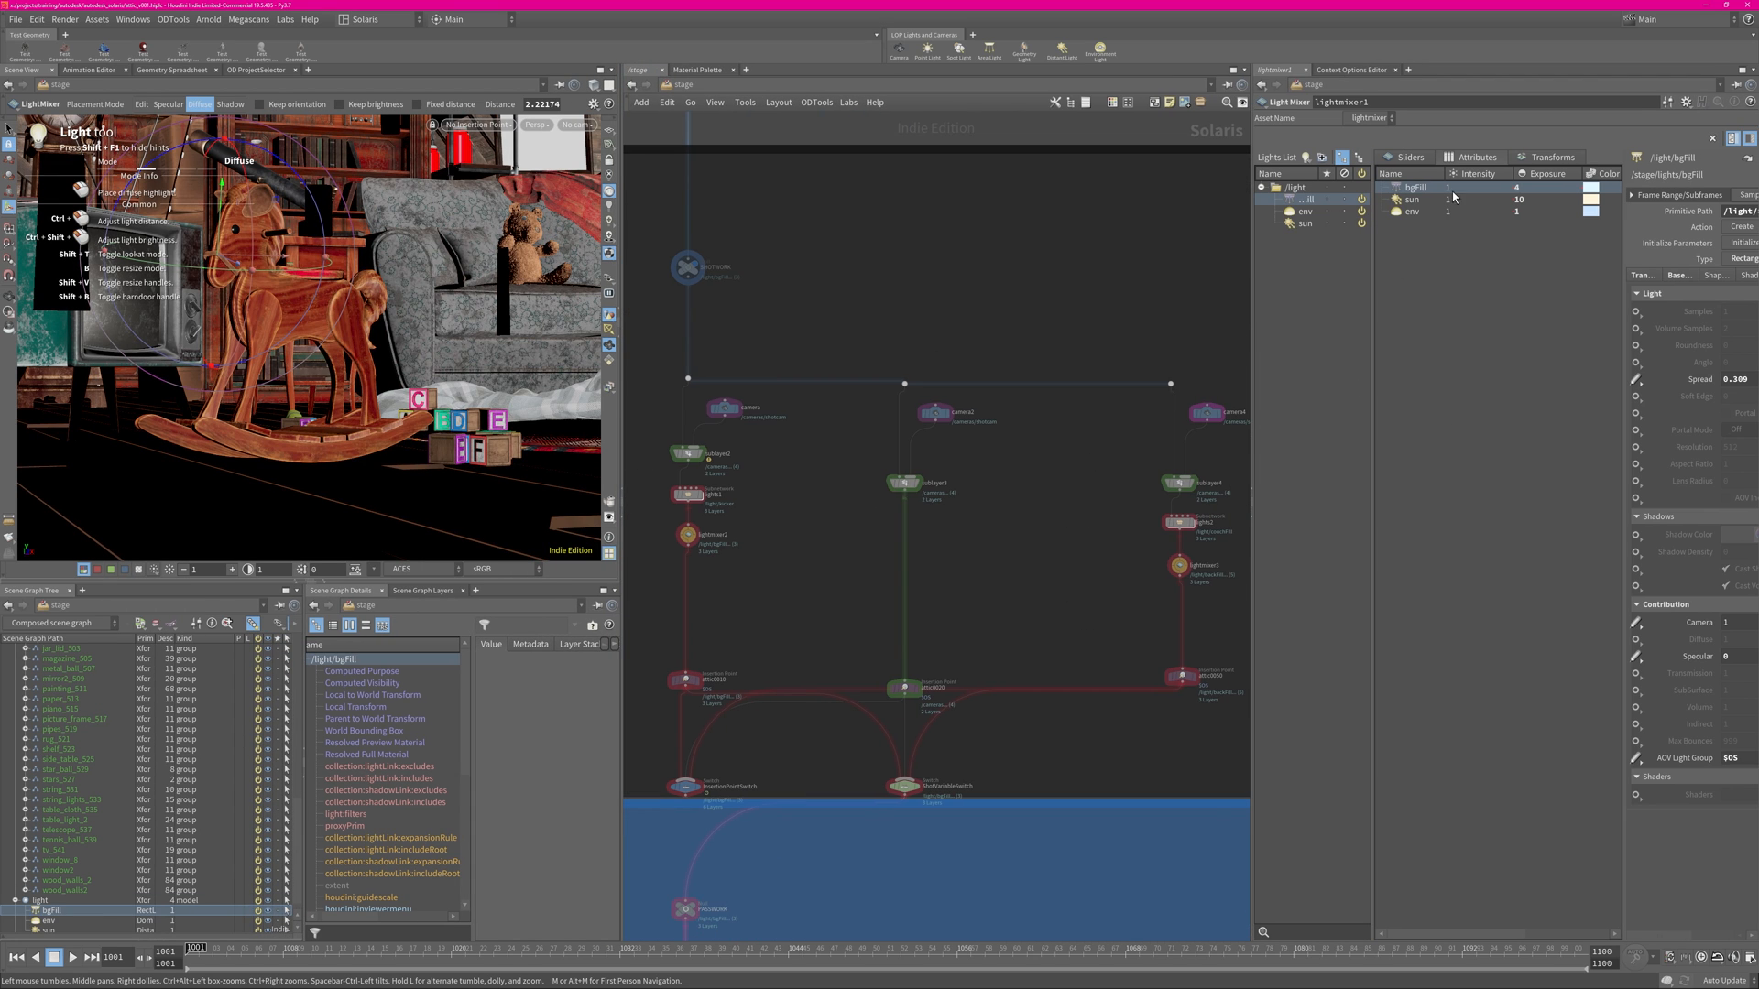
left_click(691, 268)
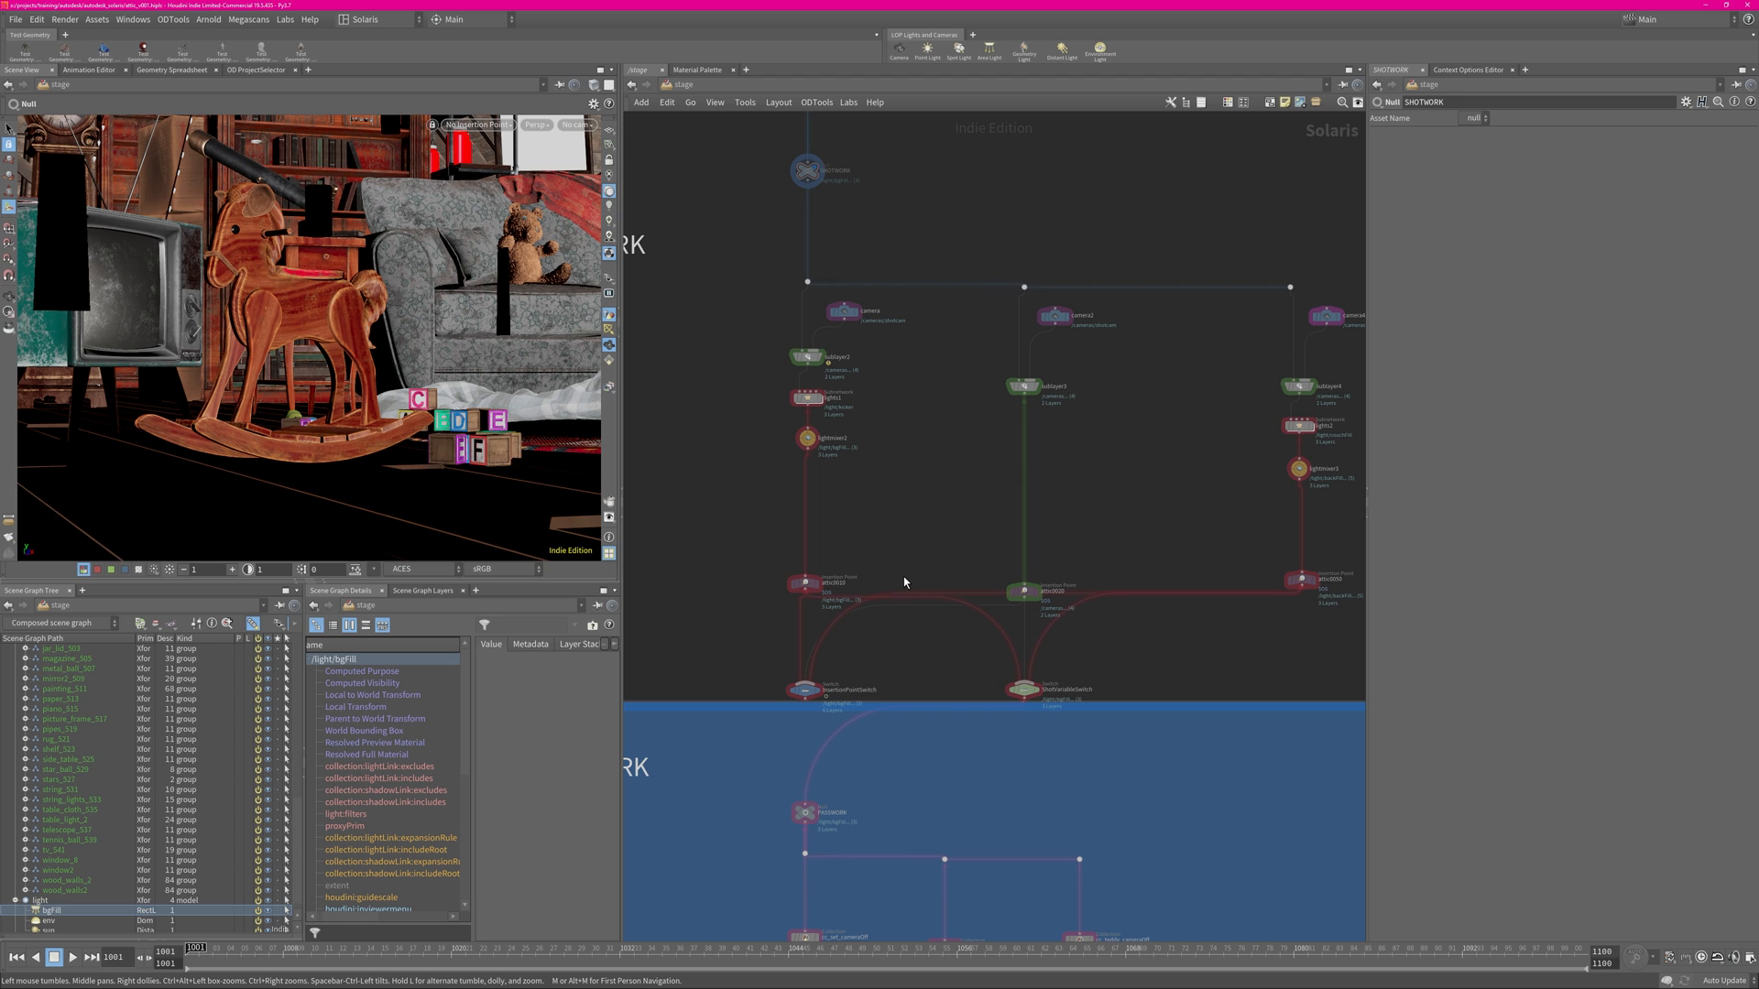
Set the scene view's insertion point to attic0010 and select the attic0010 node.
scroll(851, 725, "up", 2)
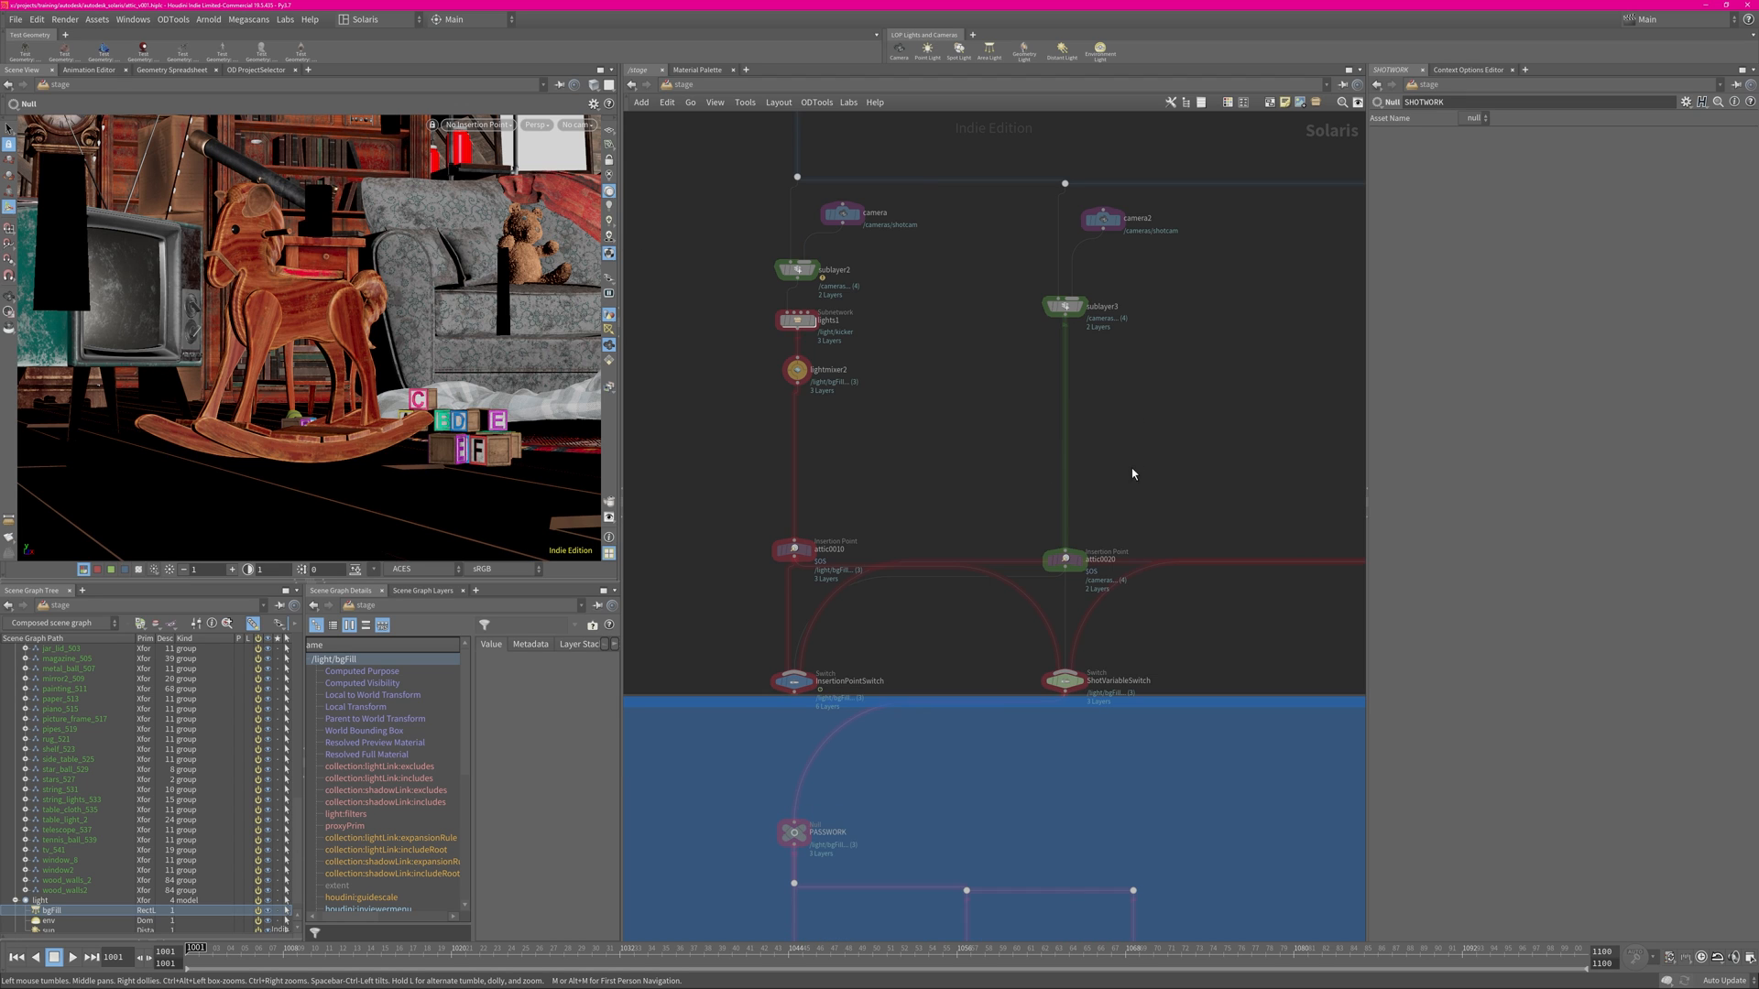
middle_click_drag(970, 442, 941, 492)
mouse_move(784, 597)
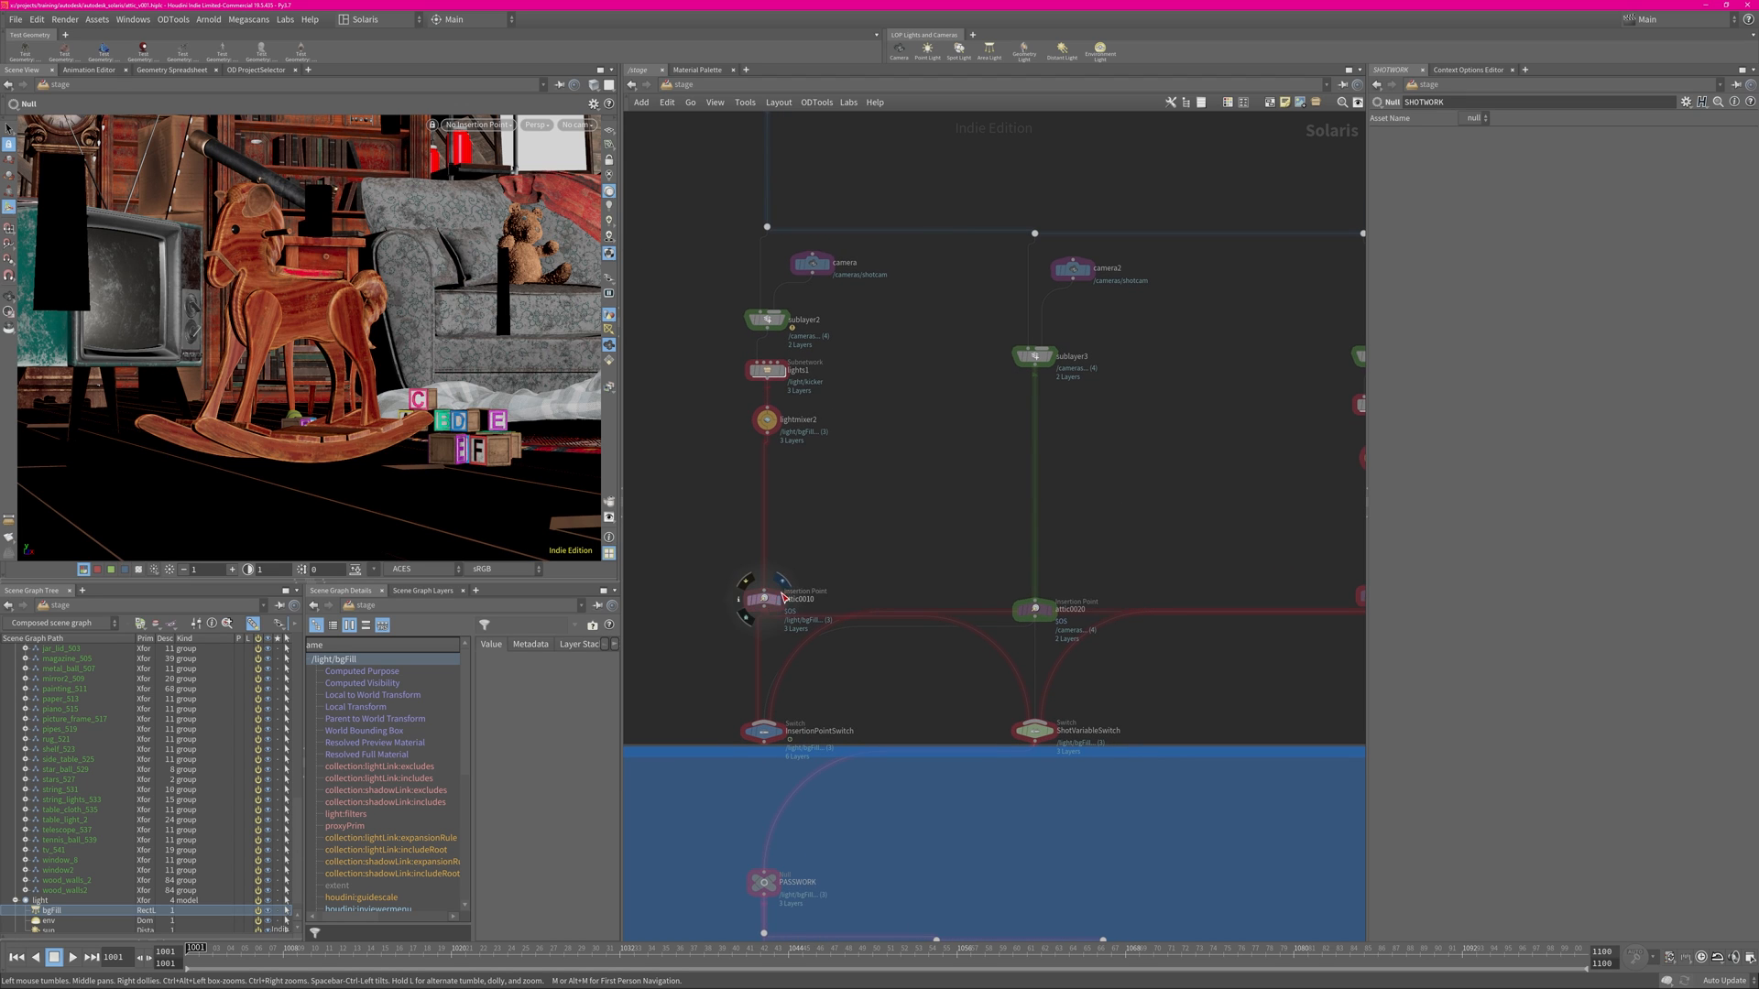
scroll(1146, 546, "down", 1)
middle_click_drag(1174, 537, 1079, 506)
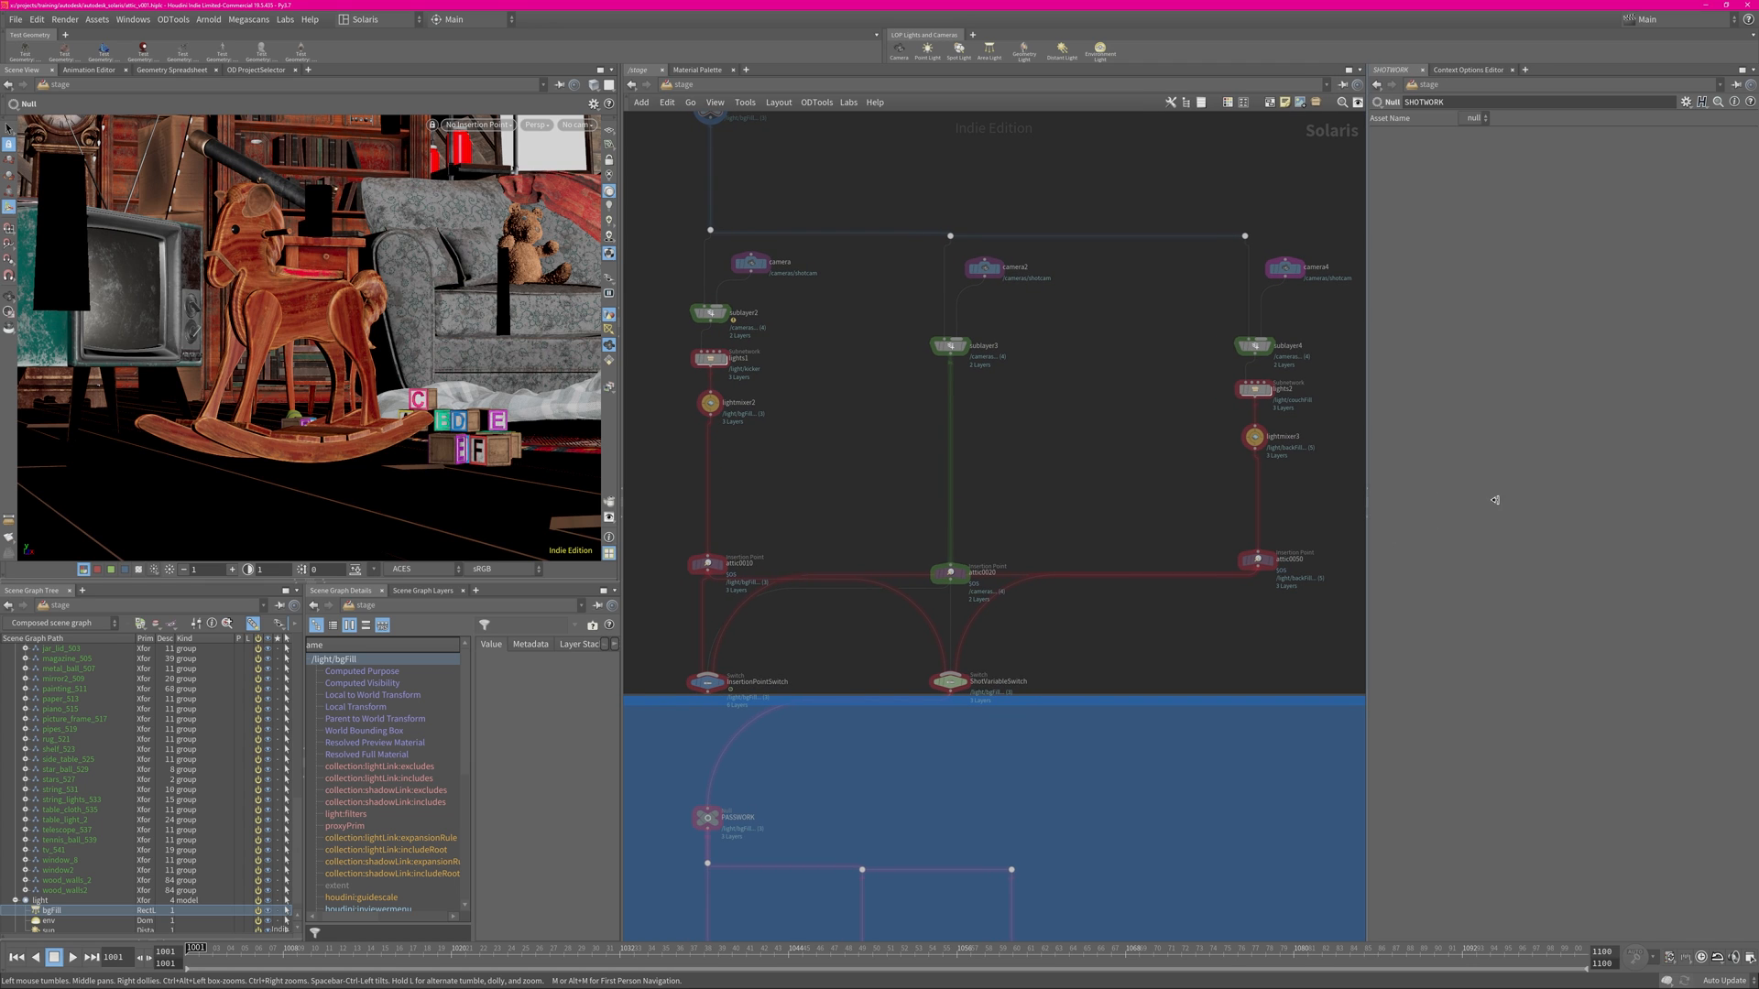
middle_click_drag(806, 483, 824, 482)
mouse_move(728, 559)
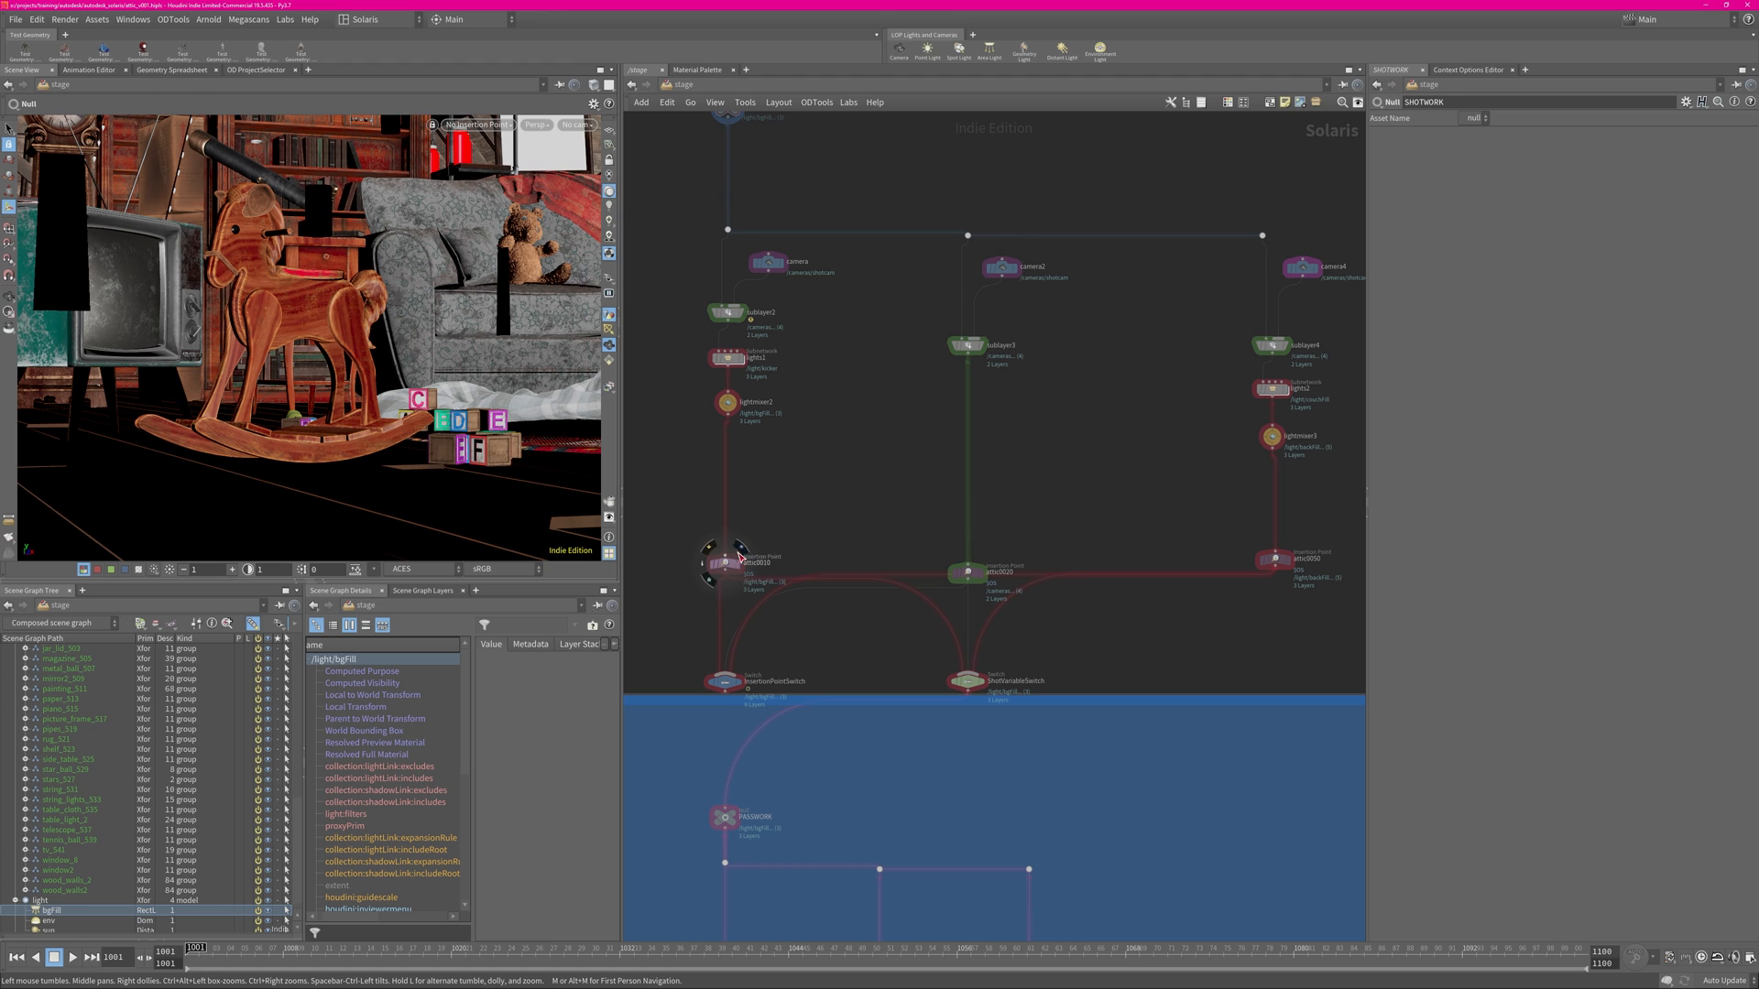
left_click(491, 125)
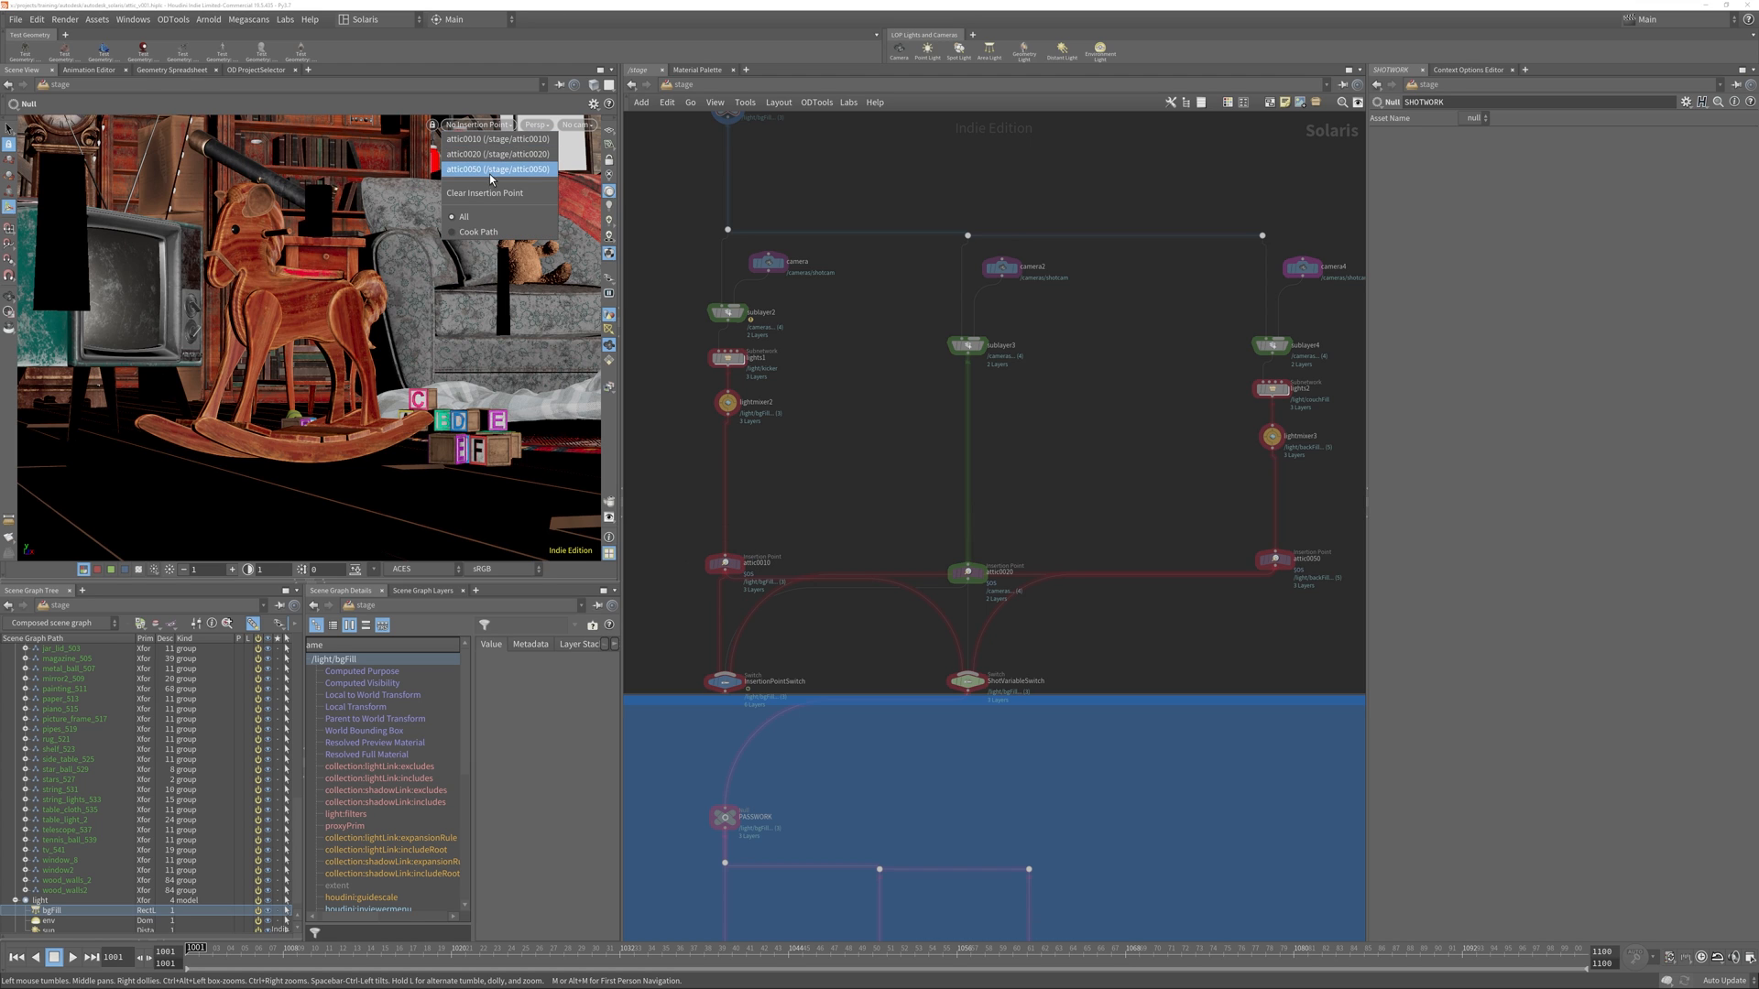
left_click(477, 141)
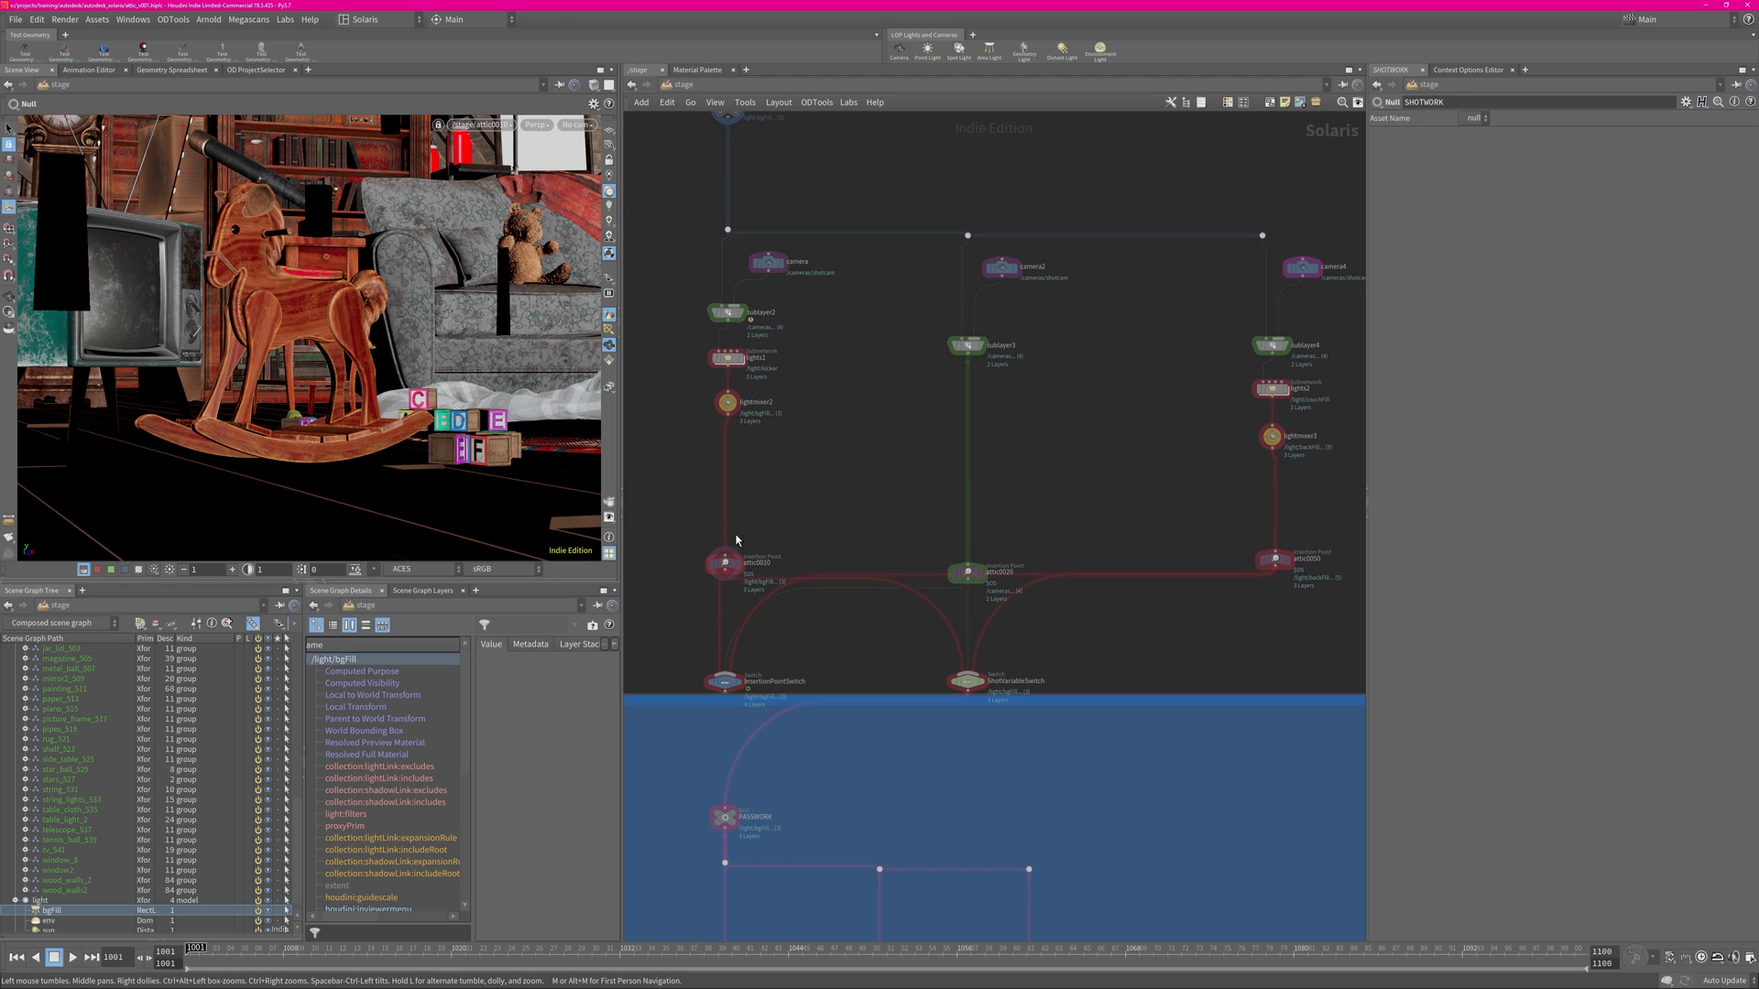
left_click(725, 562)
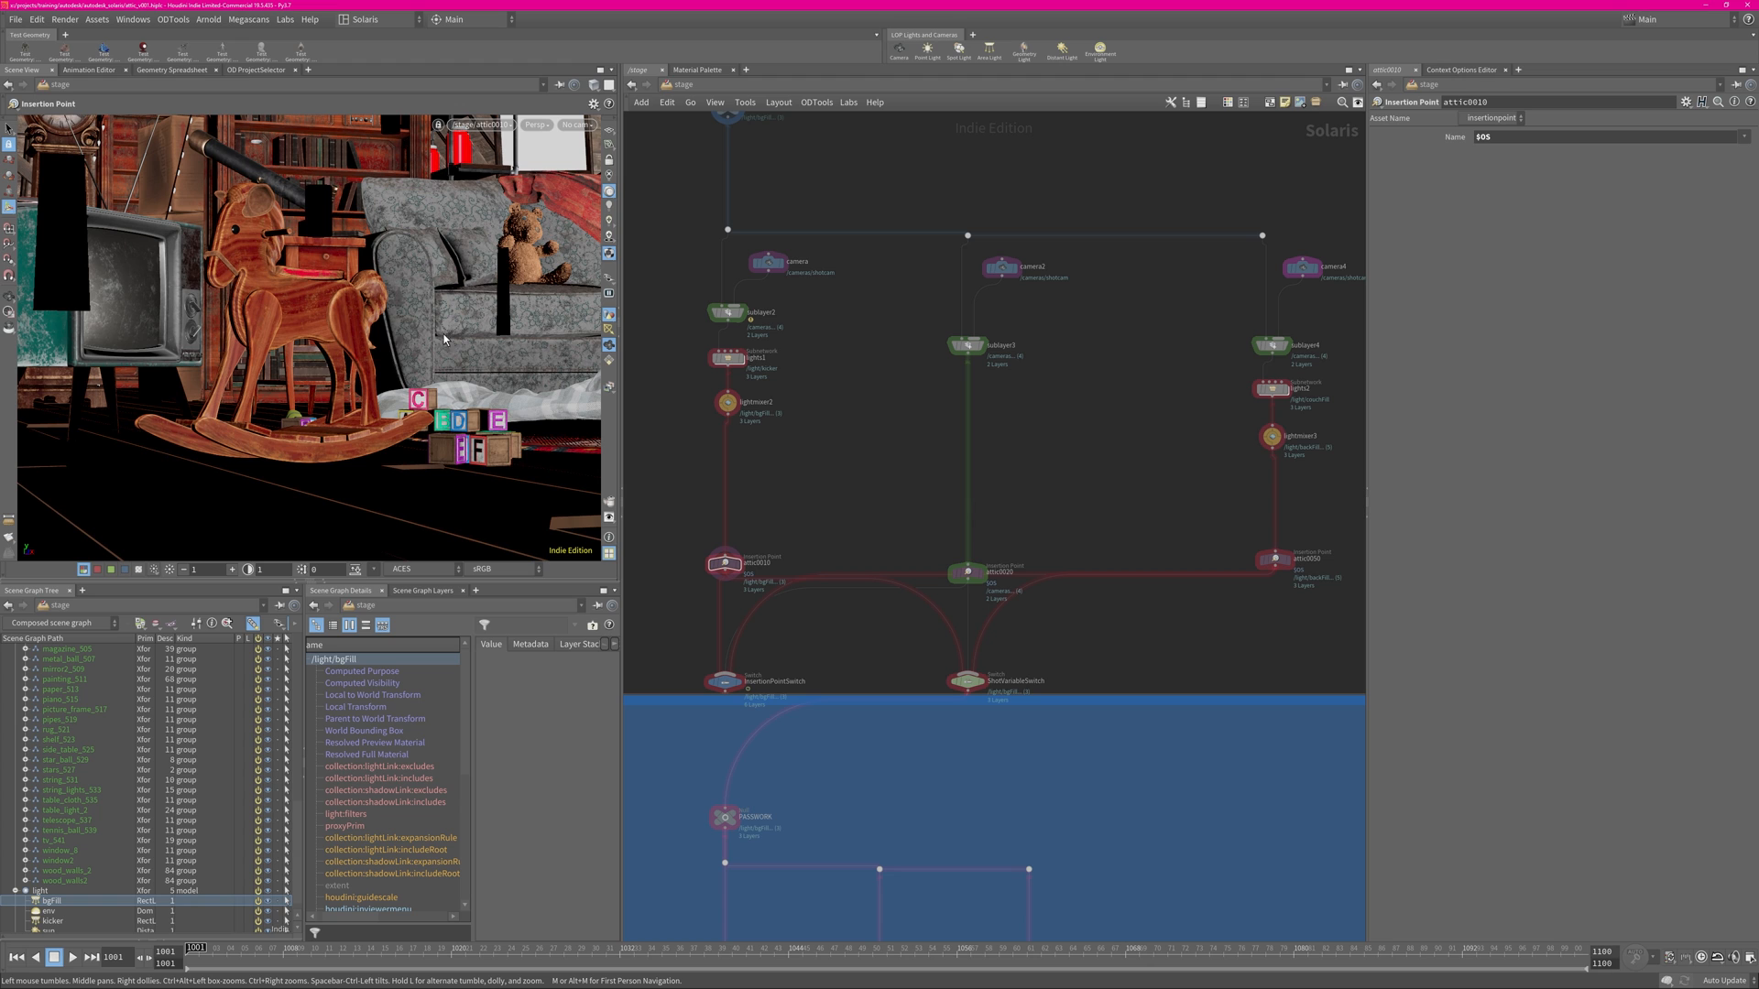
Add a Light to the attic0010 branch from the scene view, and delete it again.
key("Tab")
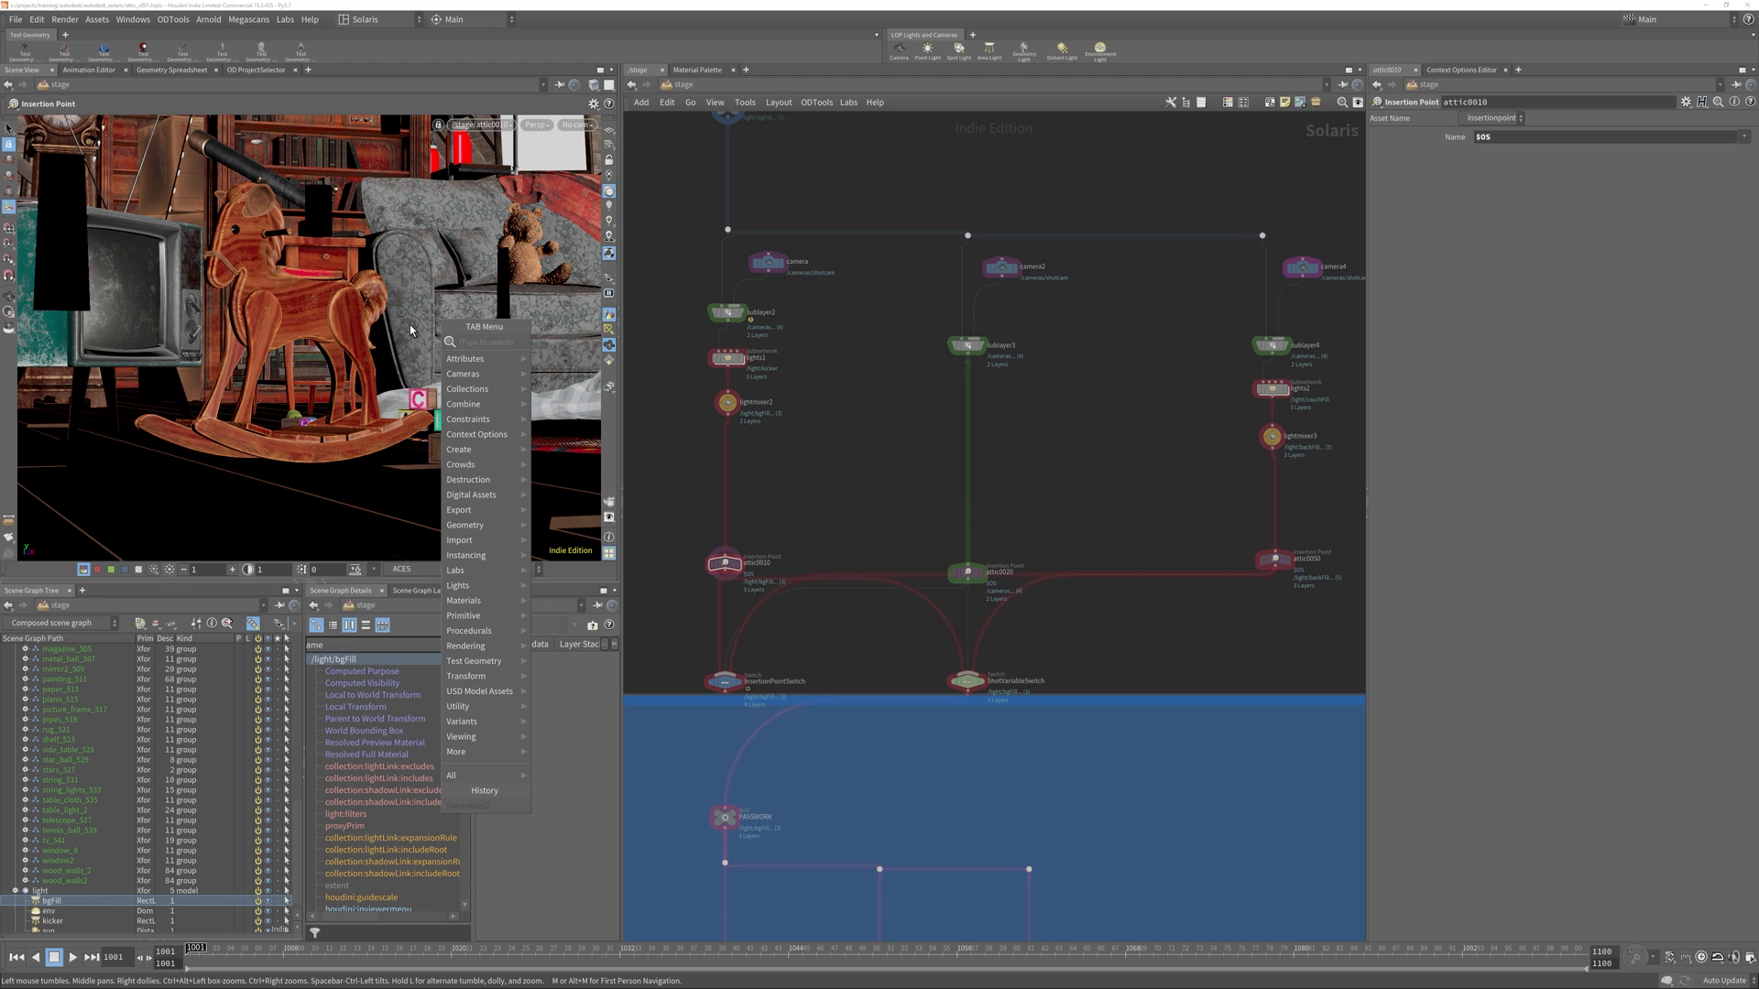
type("light")
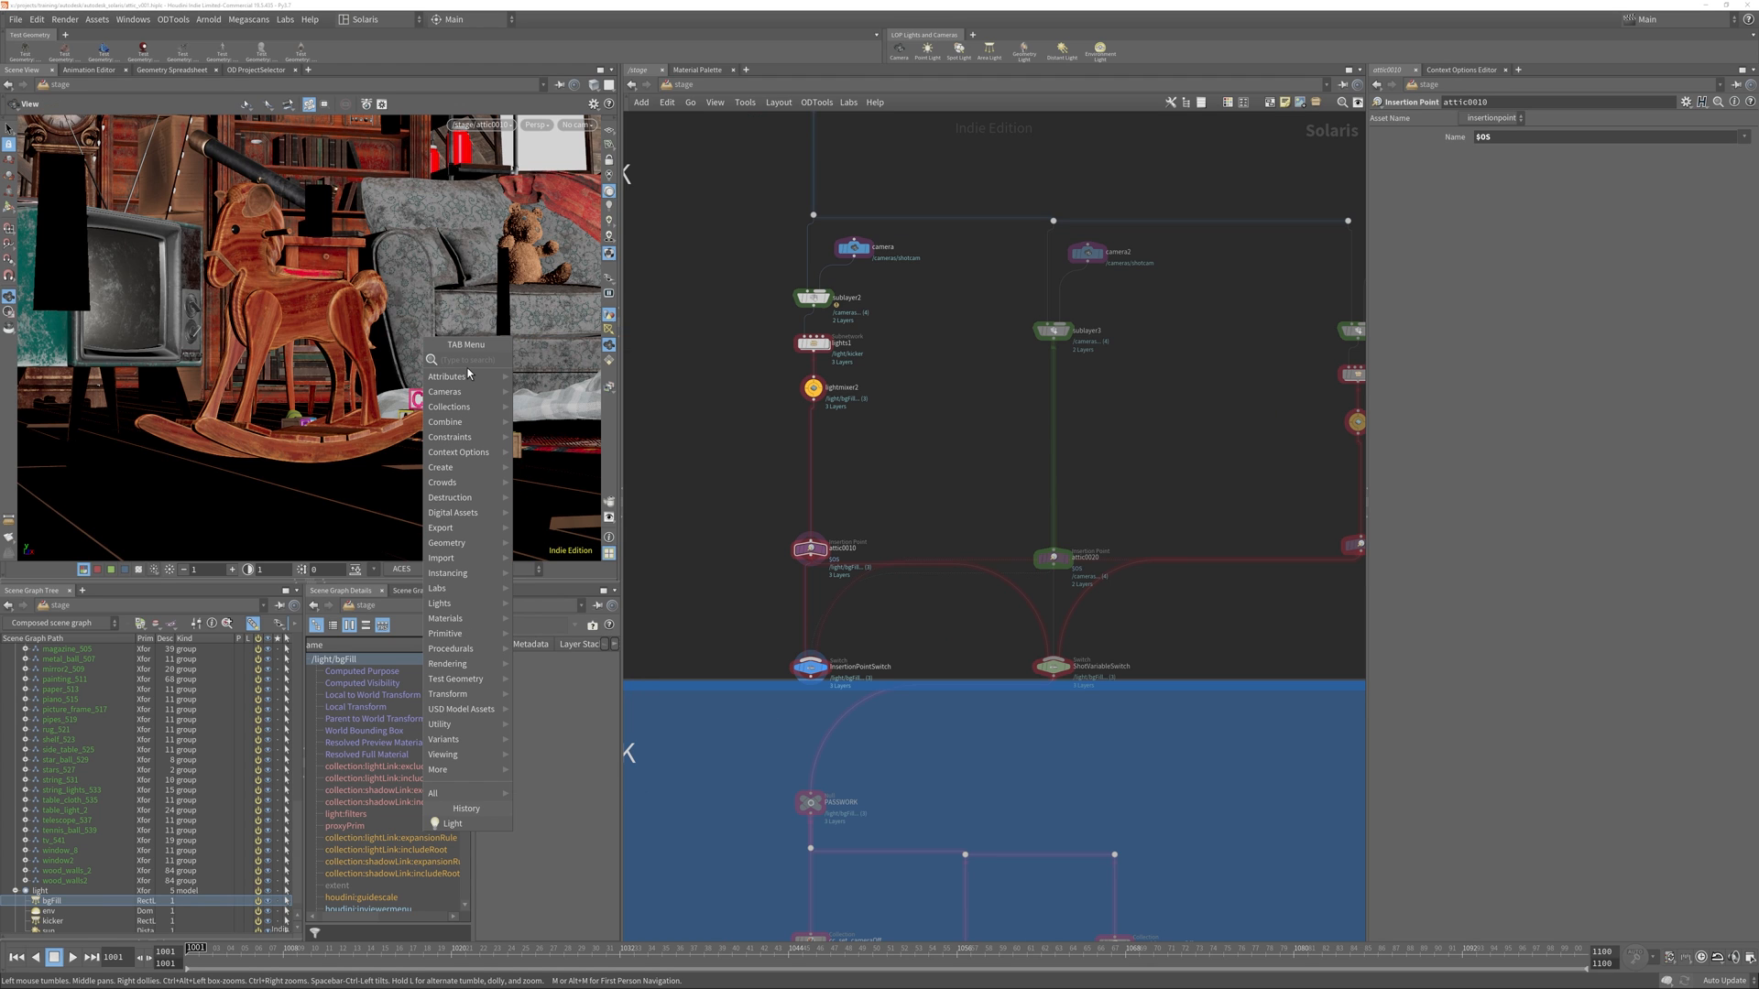
key("Return")
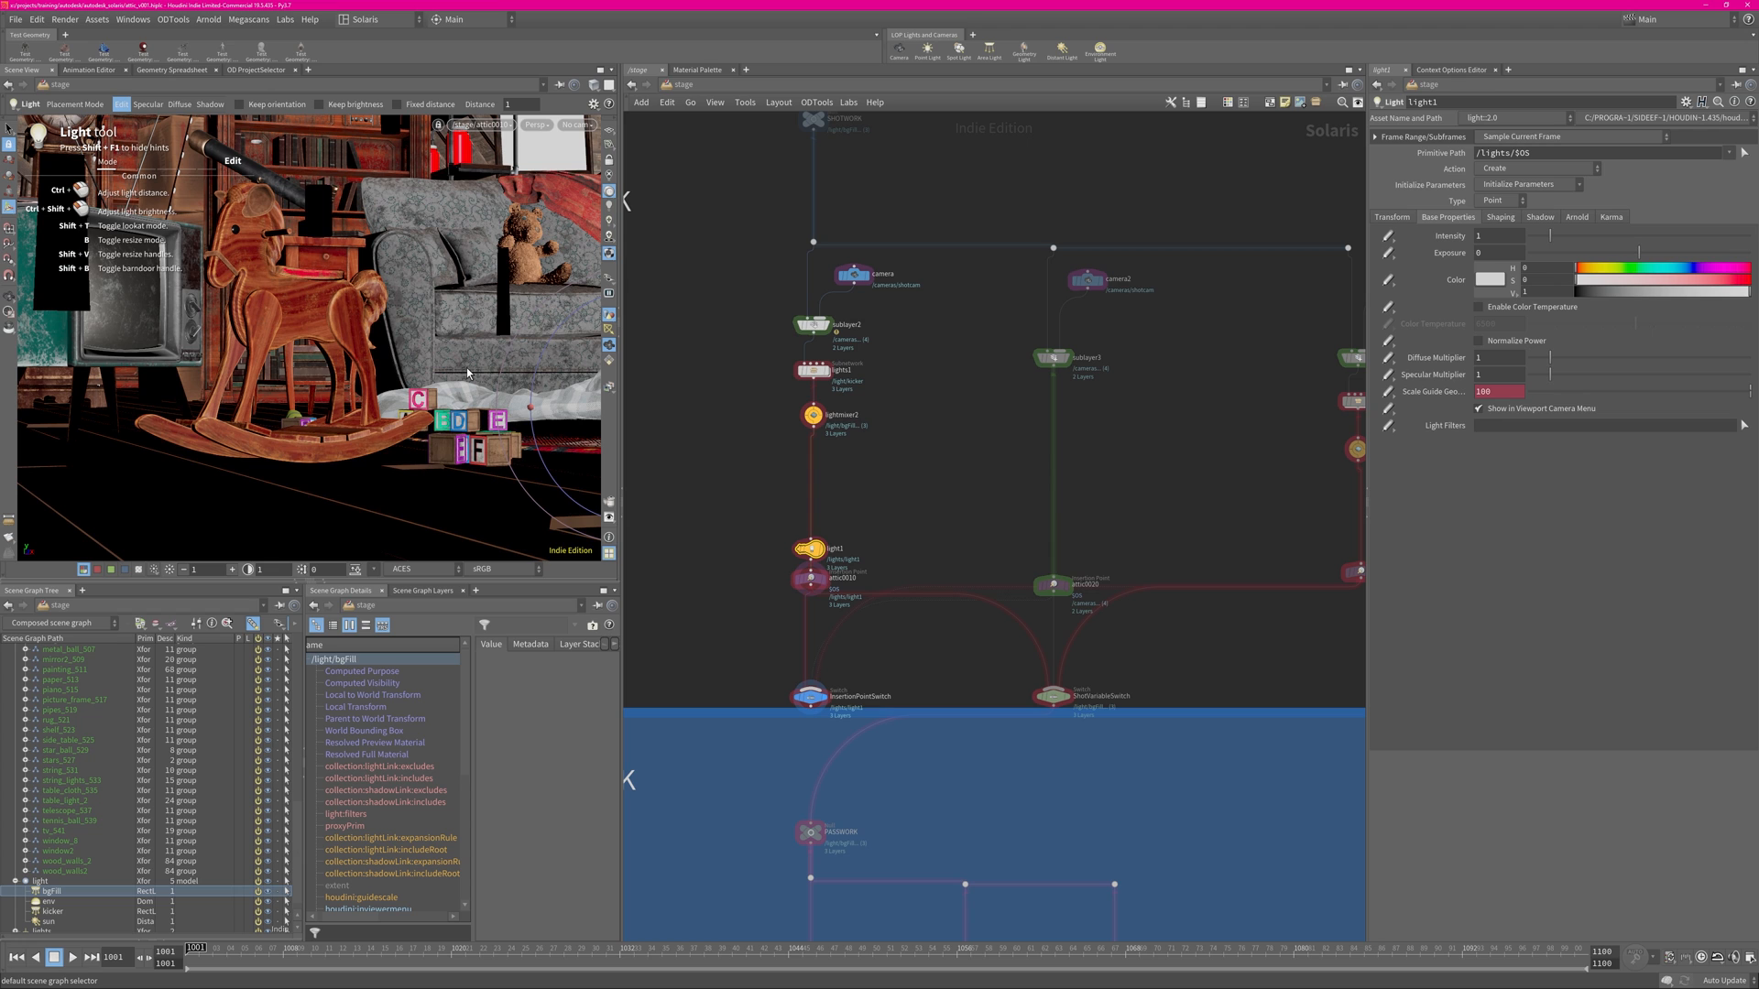
scroll(850, 554, "up", 5)
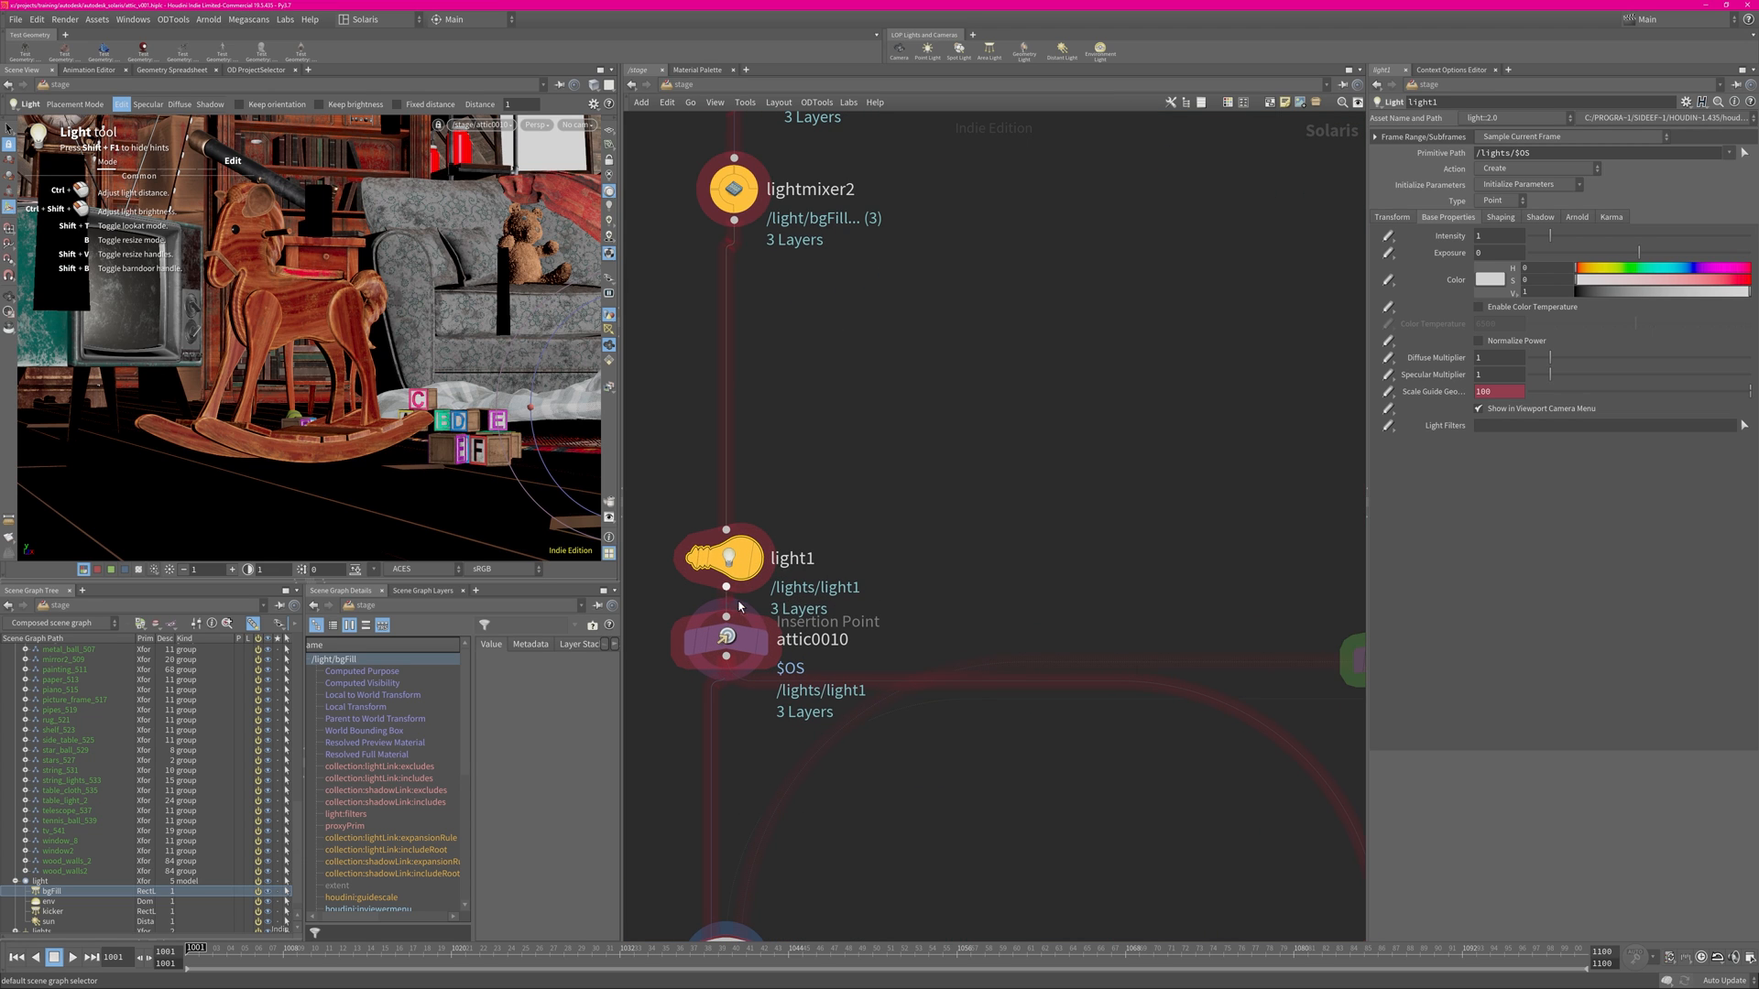
left_click_drag(723, 560, 722, 489)
left_click_drag(812, 430, 659, 529)
key("Delete")
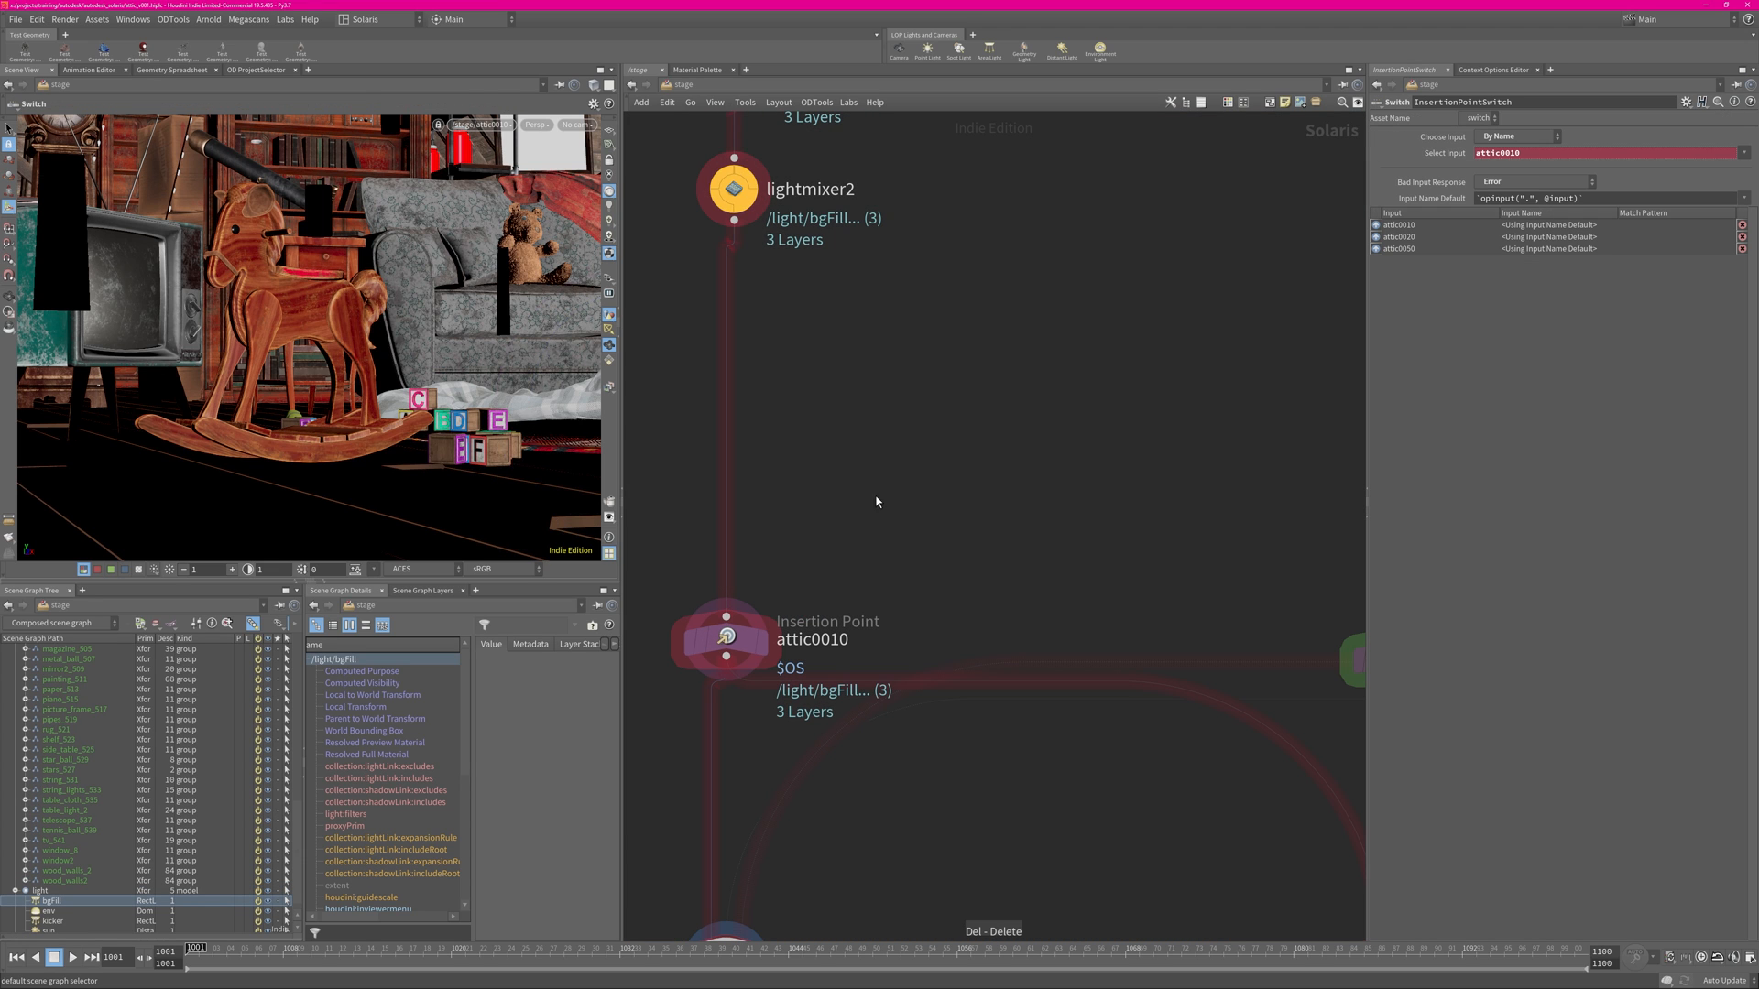
Change the insertion point to attic0020 and add a Light to that branch from the scene view.
left_click(503, 126)
left_click(486, 169)
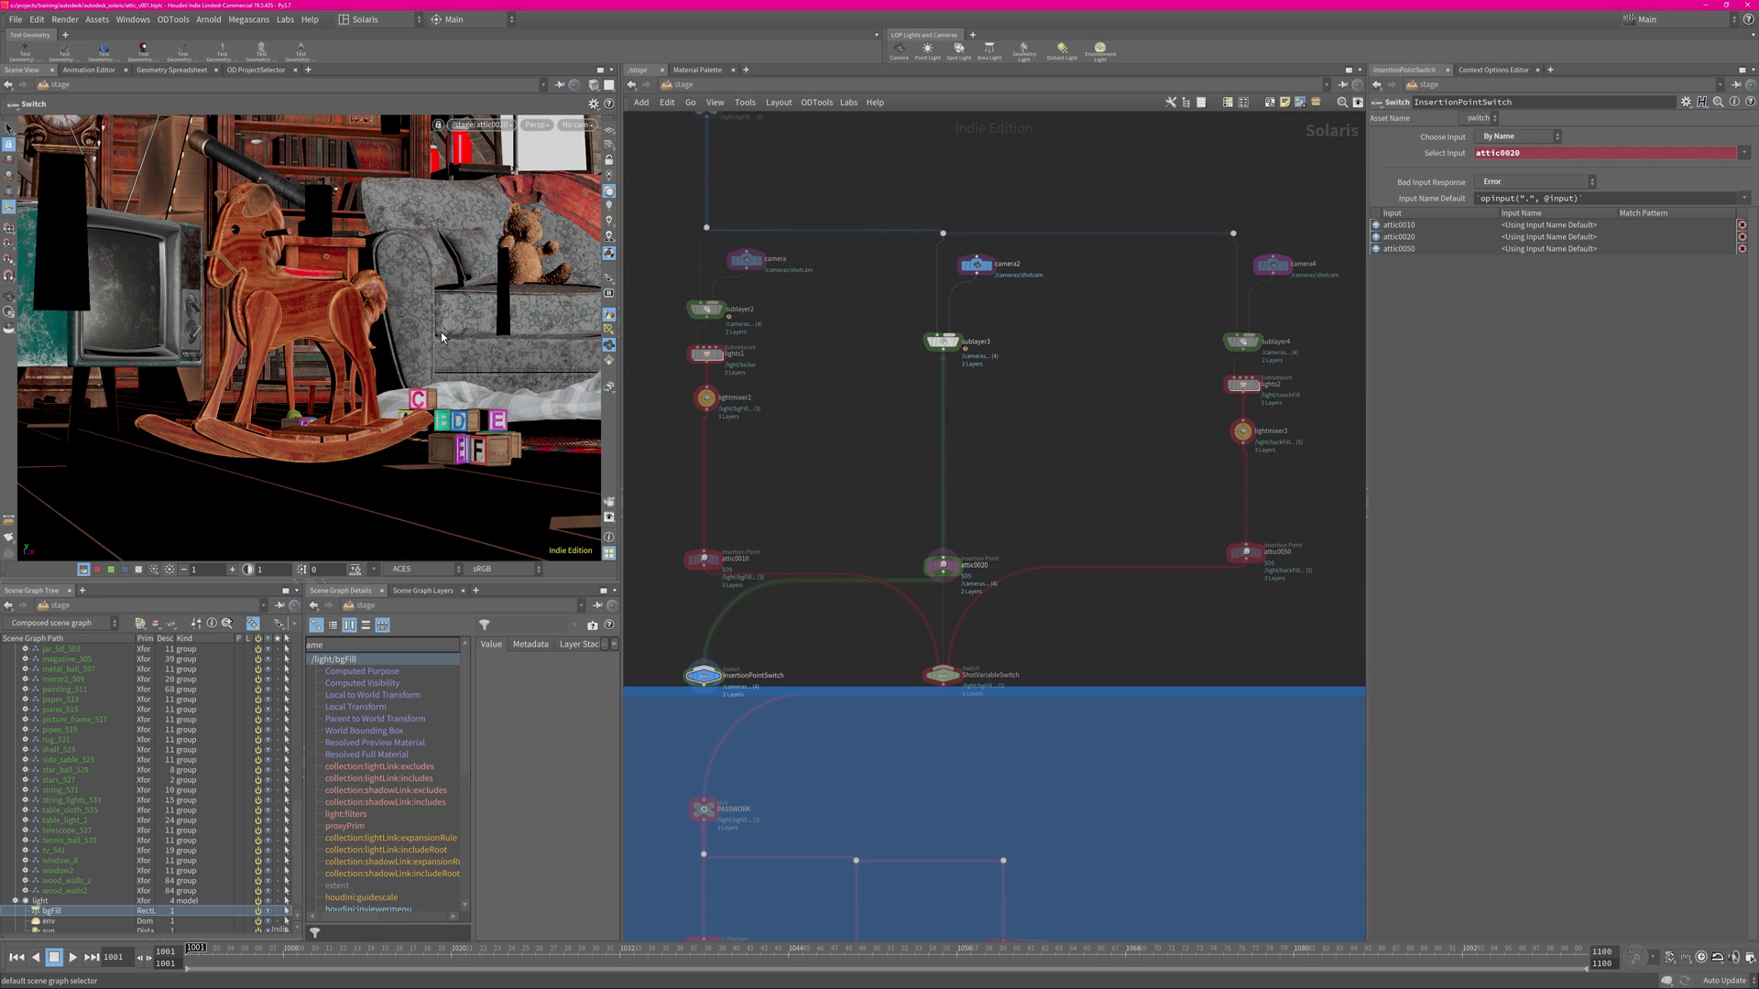
key("Tab")
left_click(433, 806)
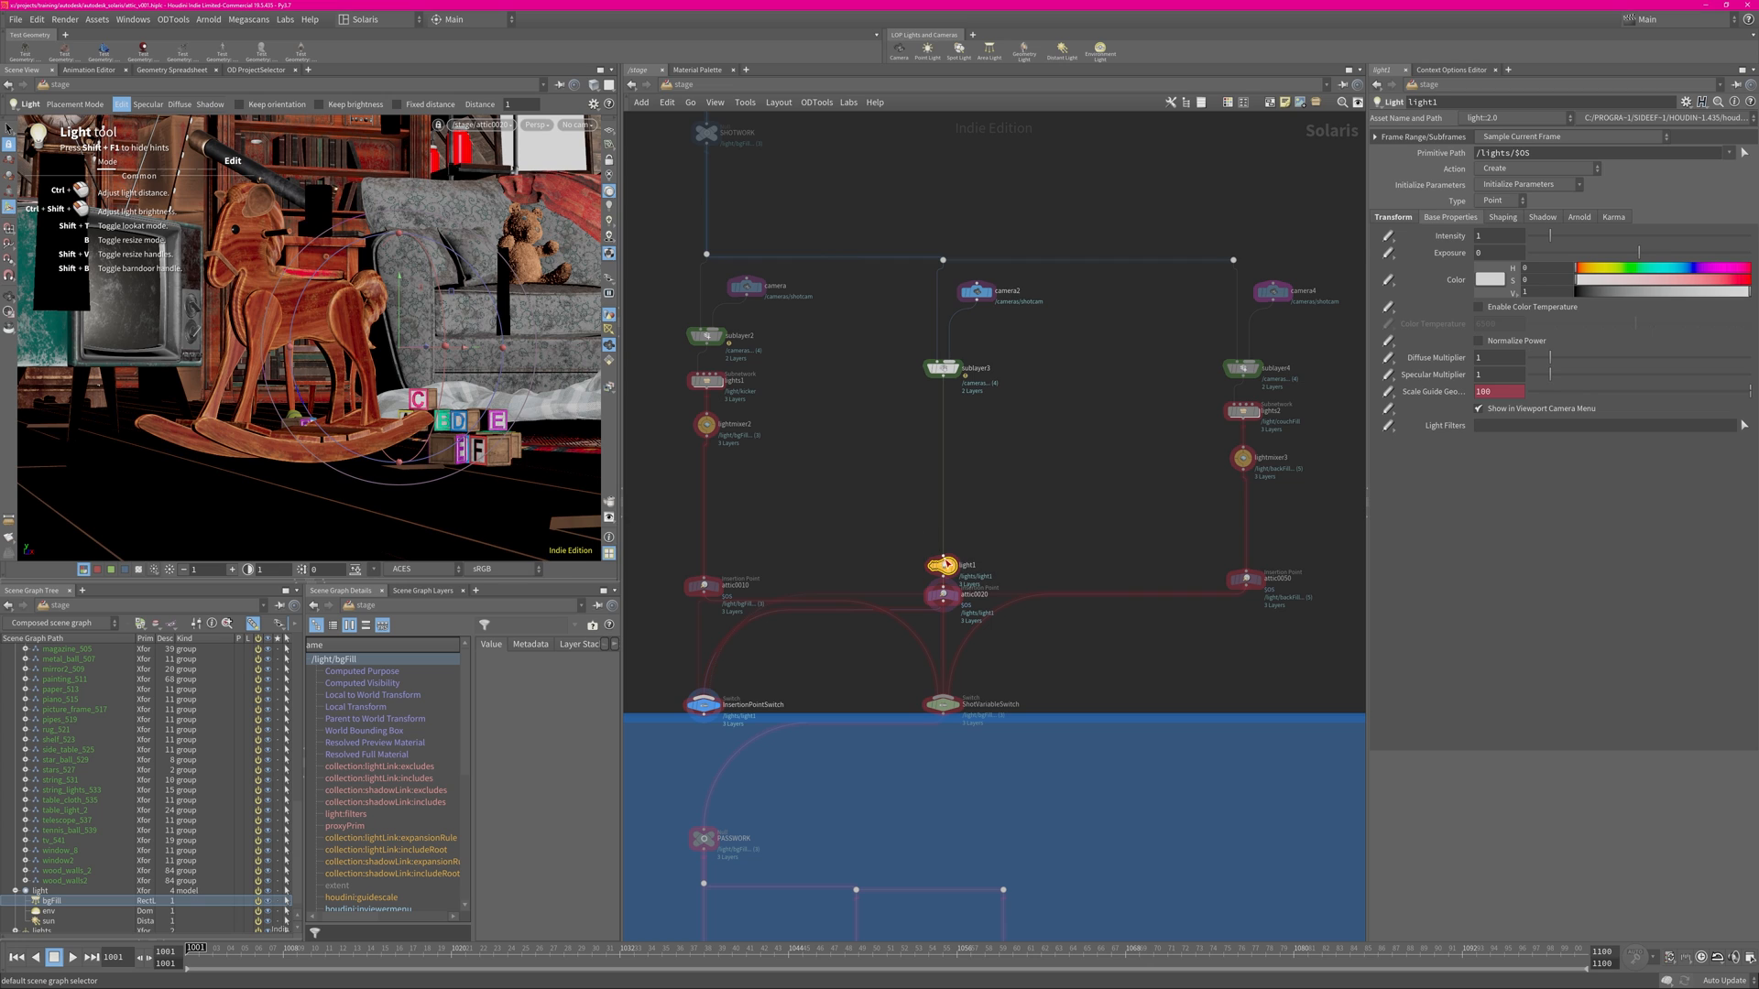
Delete the light from the attic0020 branch and return the insertion point to attic0010.
key("Delete")
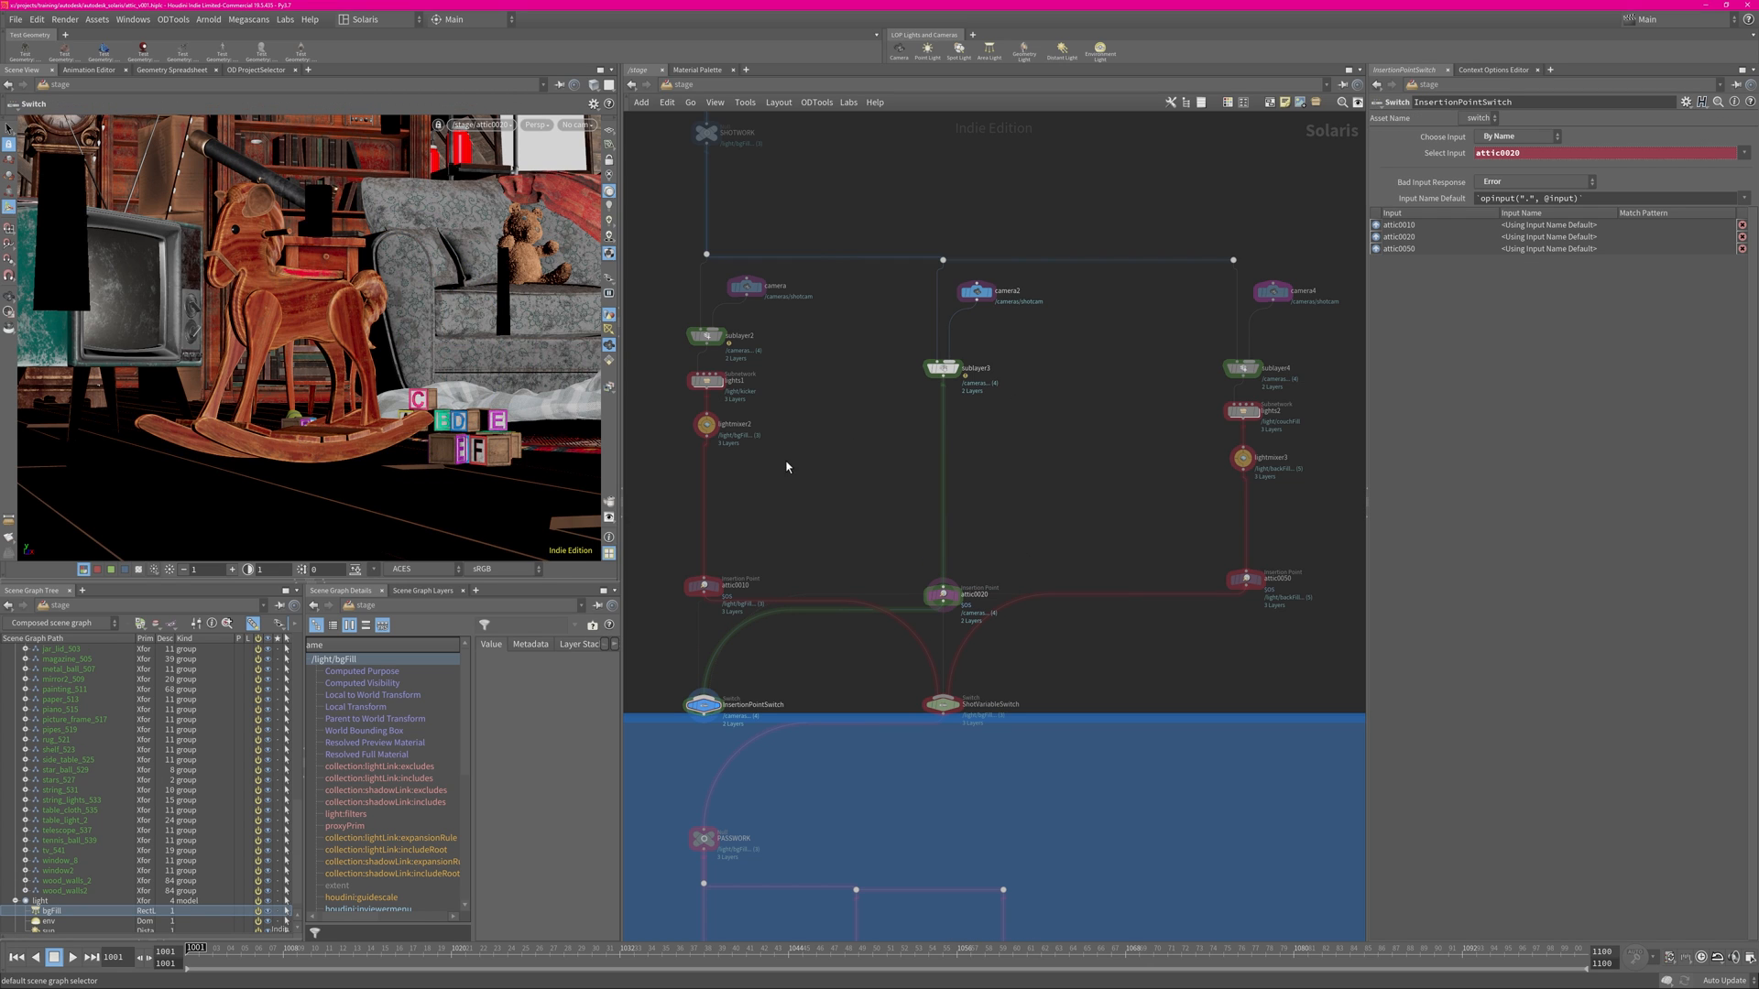
left_click(508, 130)
left_click(507, 144)
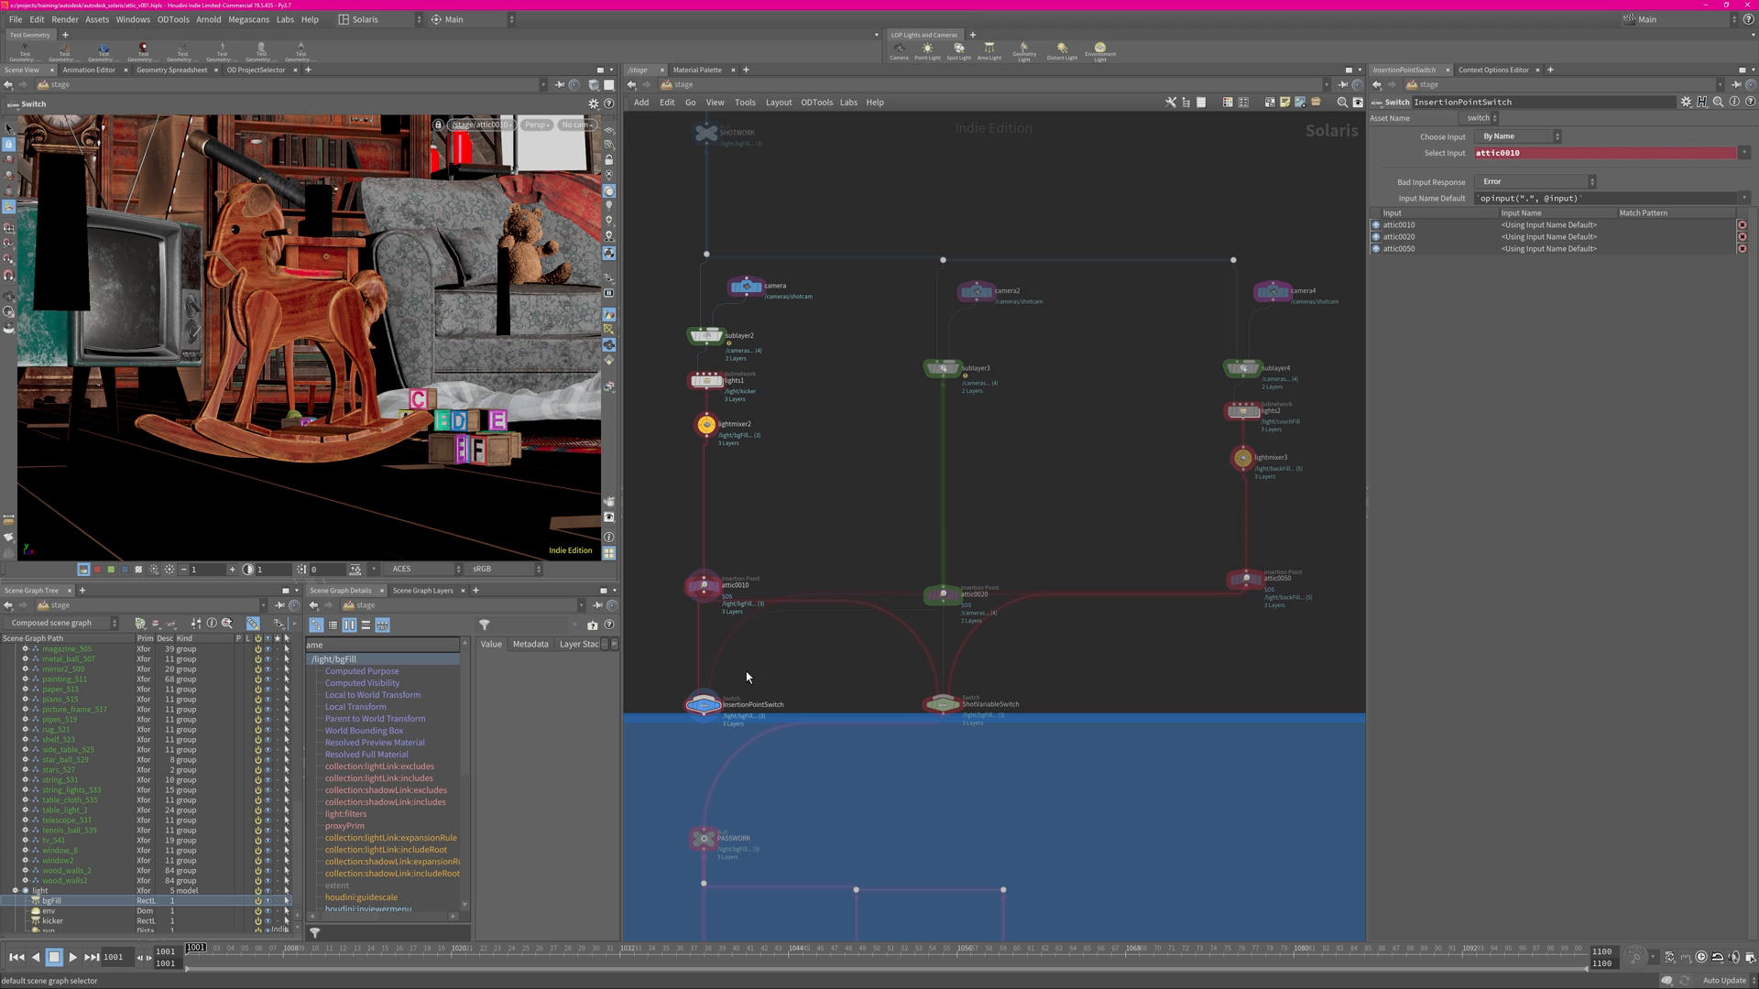
Rewire the PASSWORK null's input from ShotVariableSwitch to the output of InsertionPointSwitch.
middle_click_drag(823, 663, 919, 558)
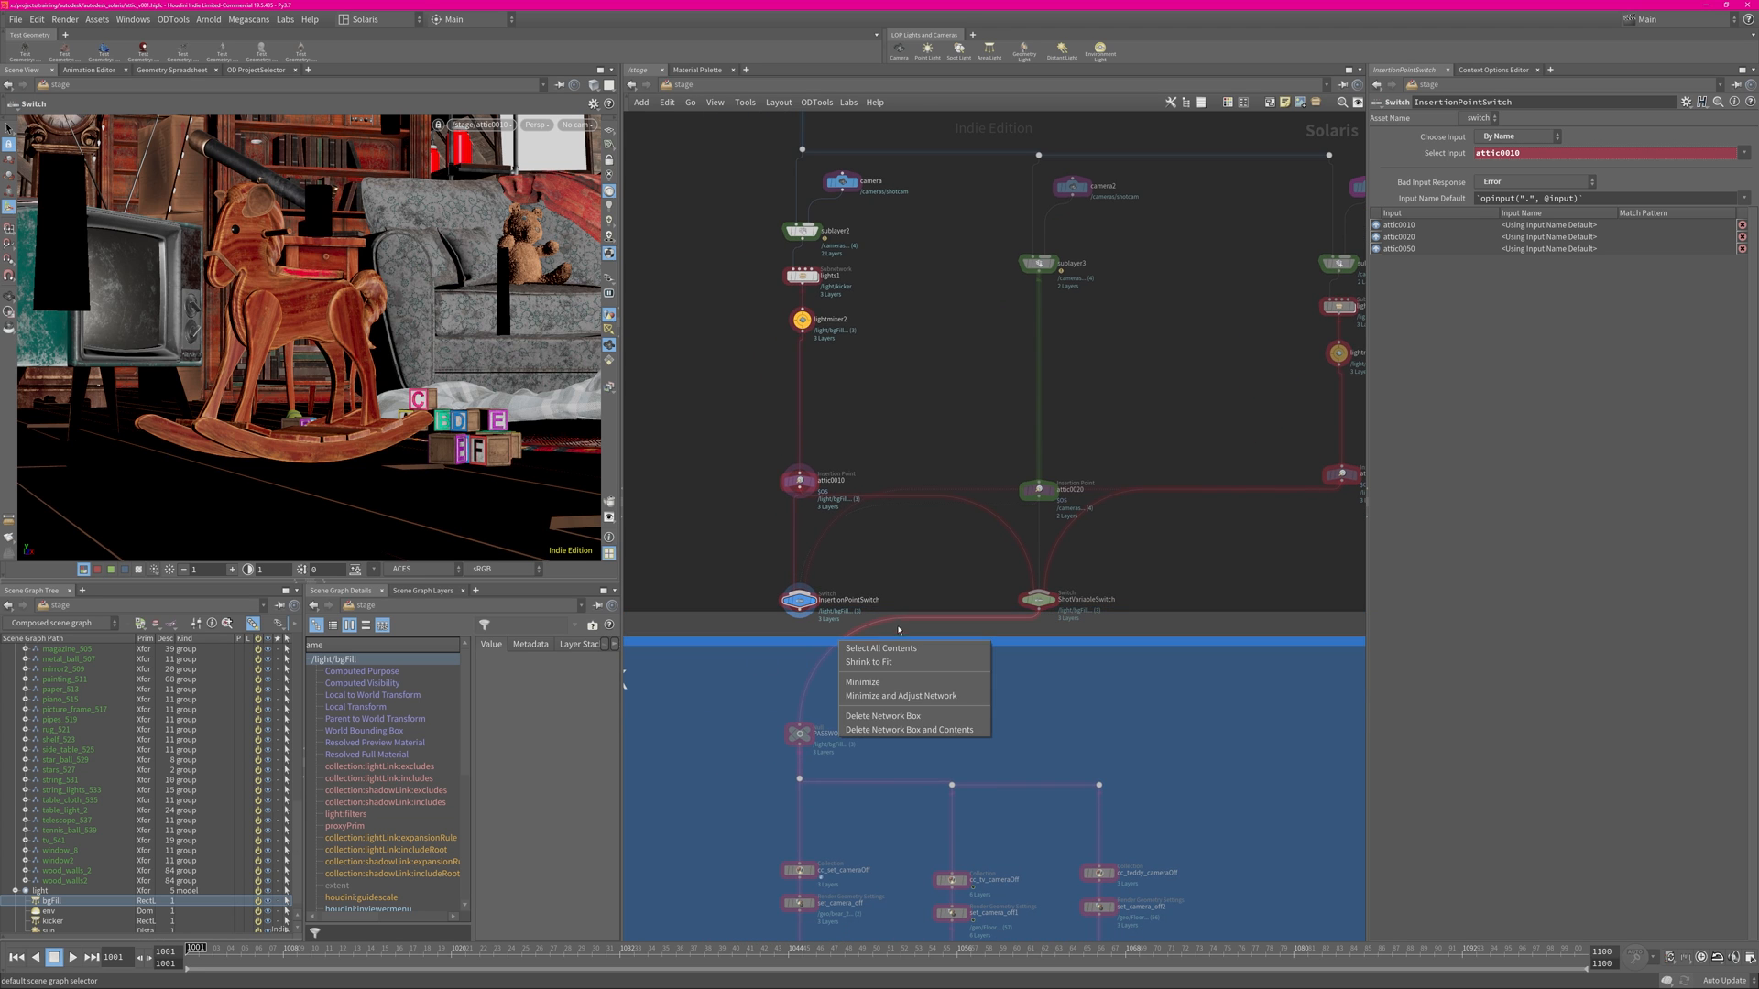
scroll(896, 621, "up", 4)
right_click_drag(896, 620, 1083, 608)
middle_click_drag(1258, 613, 1058, 570)
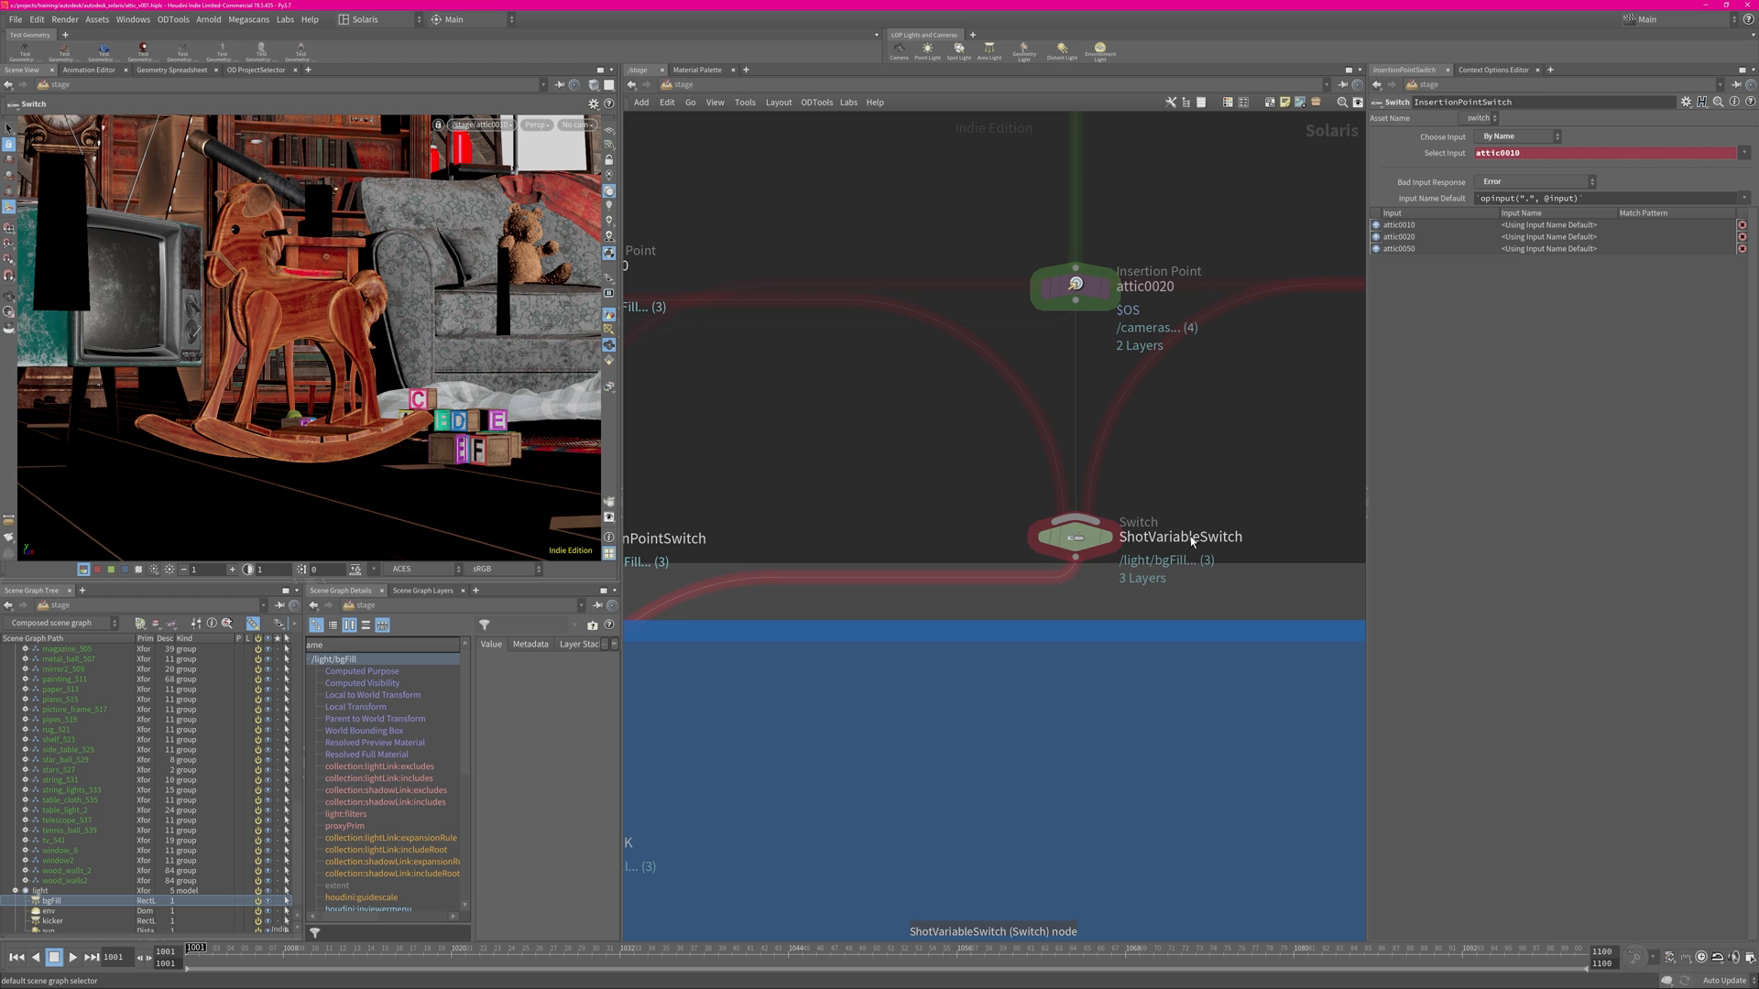
middle_click_drag(787, 468, 1082, 447)
left_click_drag(823, 536, 822, 795)
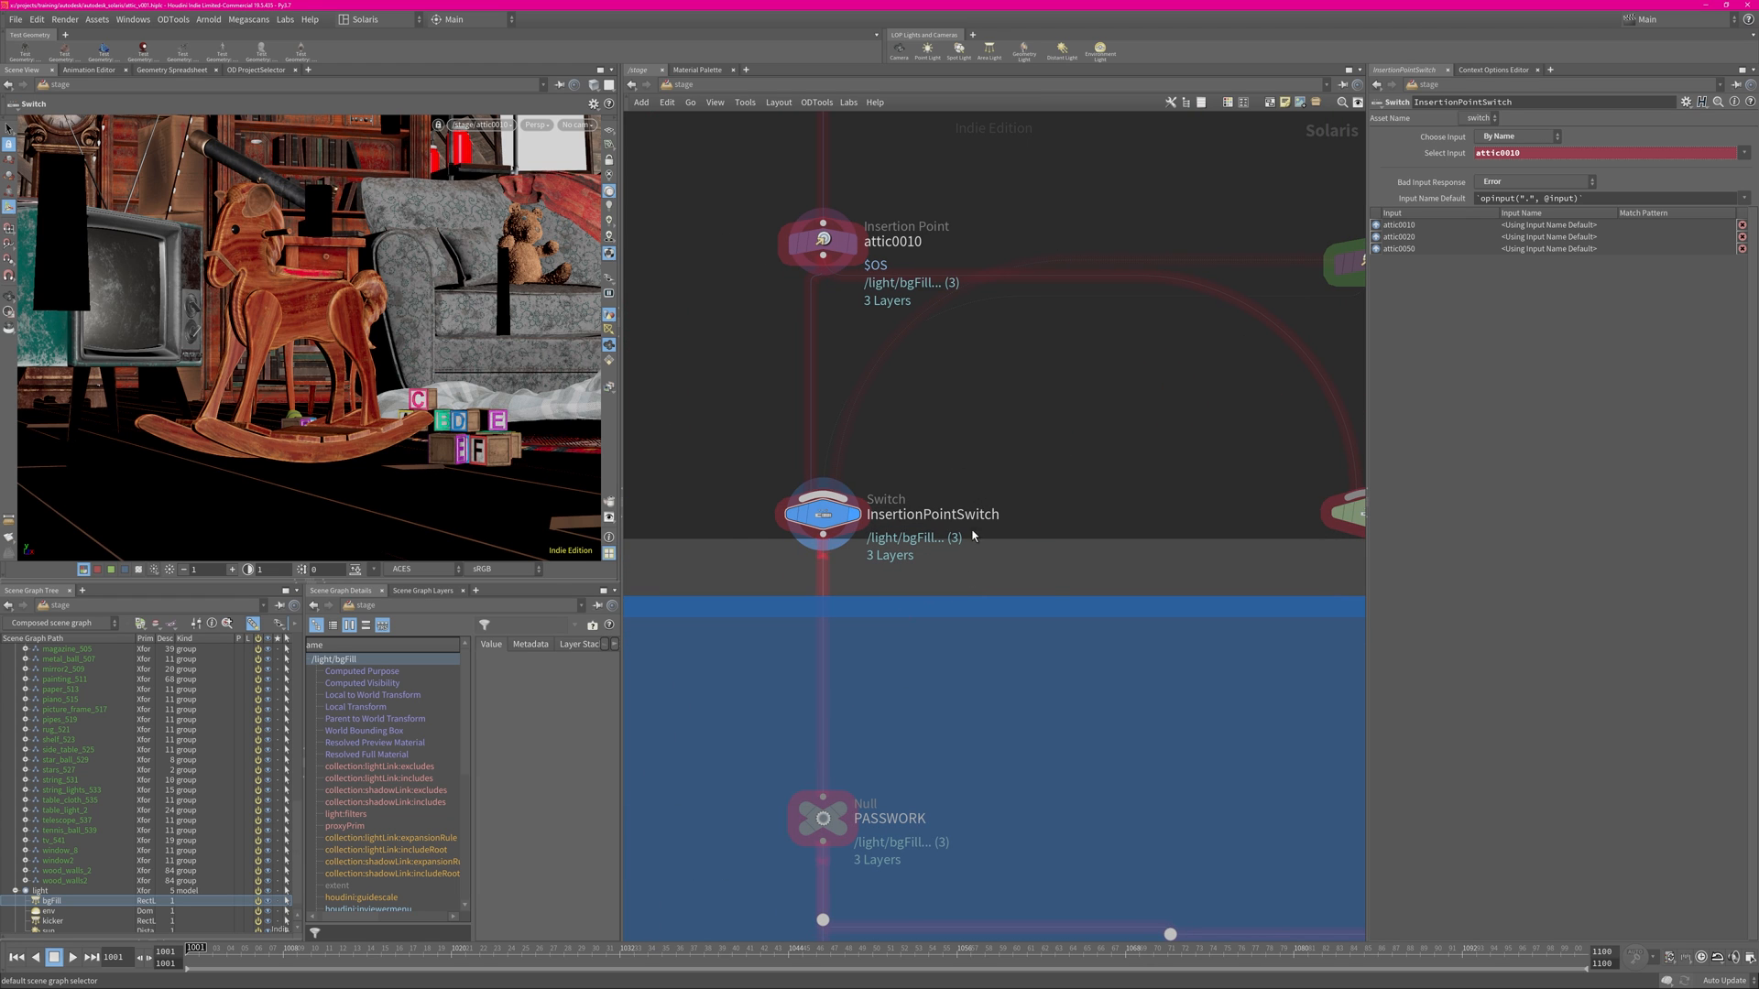
Cycle the scene view's insertion point through attic0020 to attic0050 to drive InsertionPointSwitch.
scroll(983, 470, "down", 3)
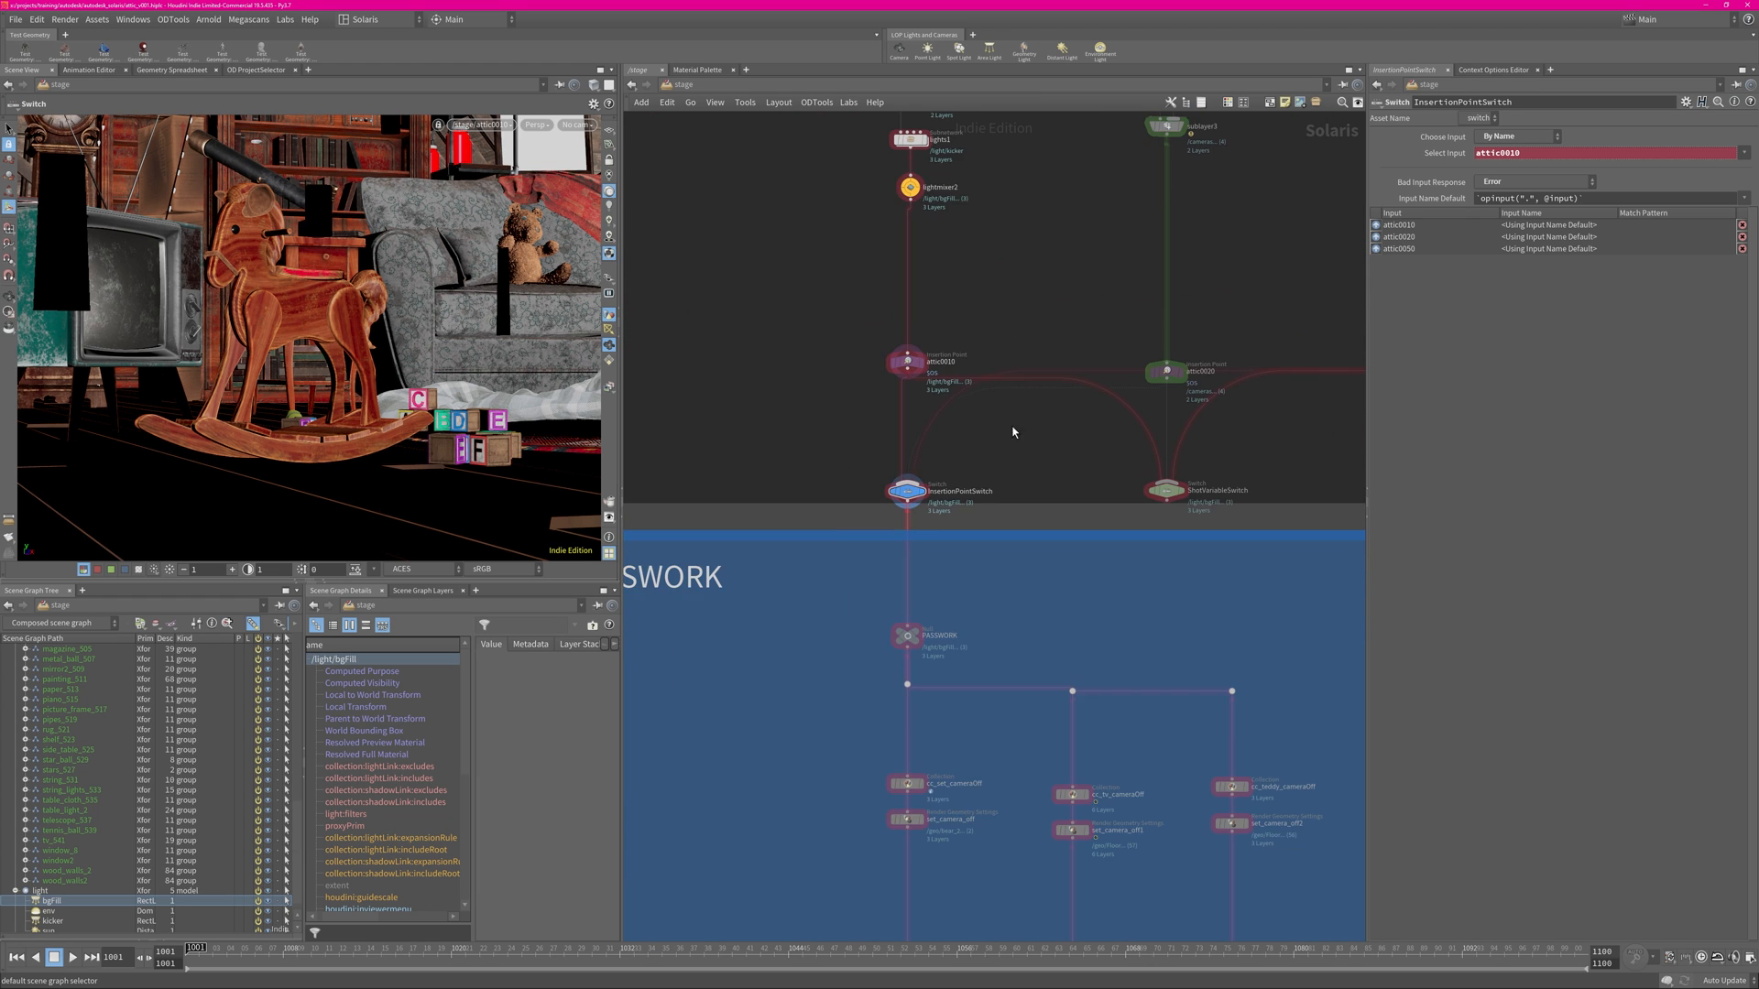
middle_click_drag(1013, 432, 857, 634)
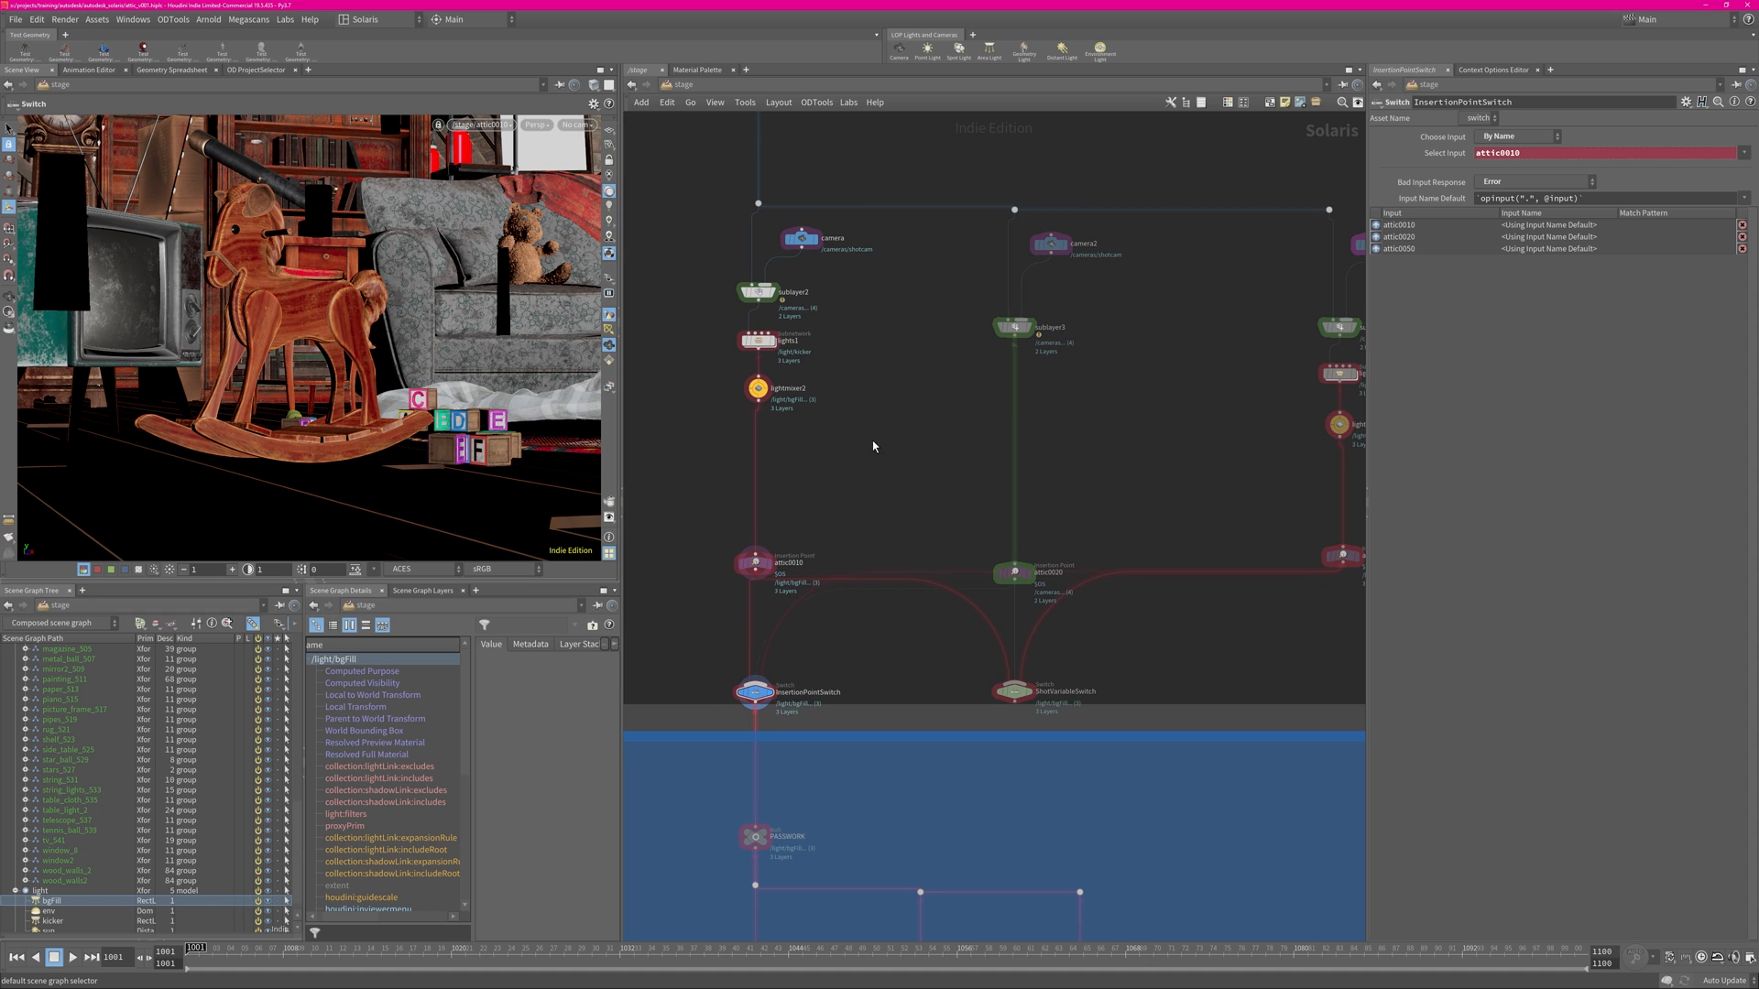
scroll(873, 446, "down", 2)
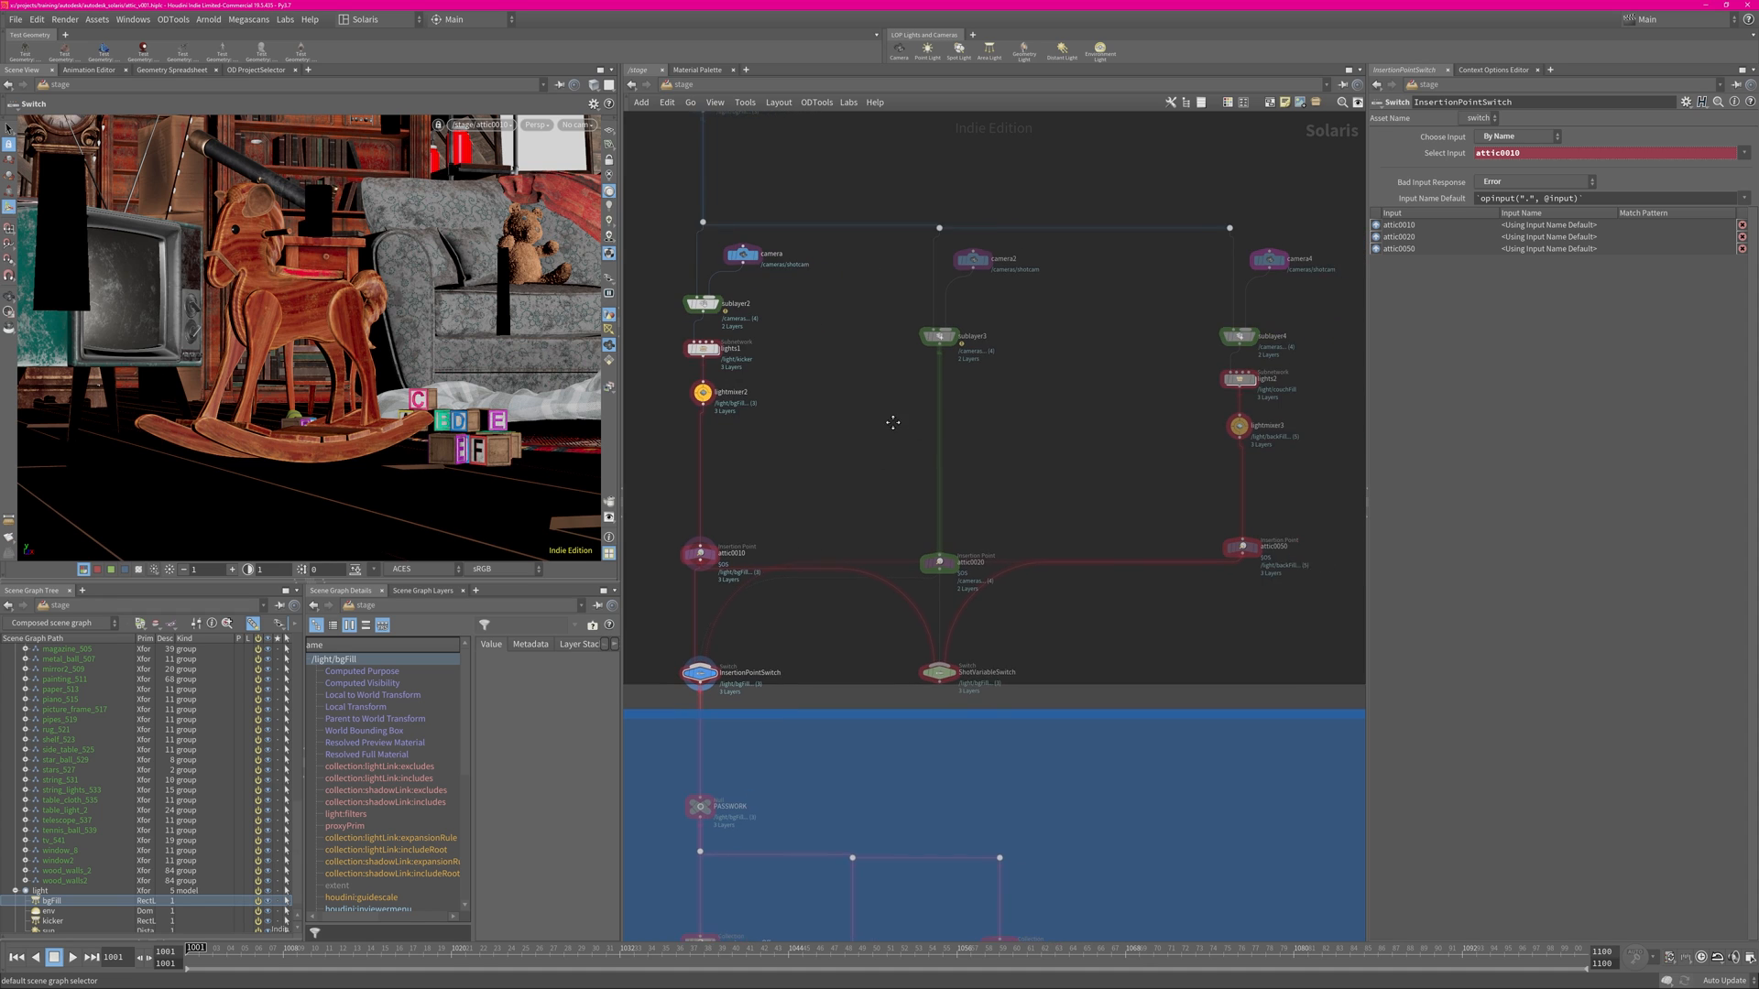
left_click(506, 127)
left_click(523, 155)
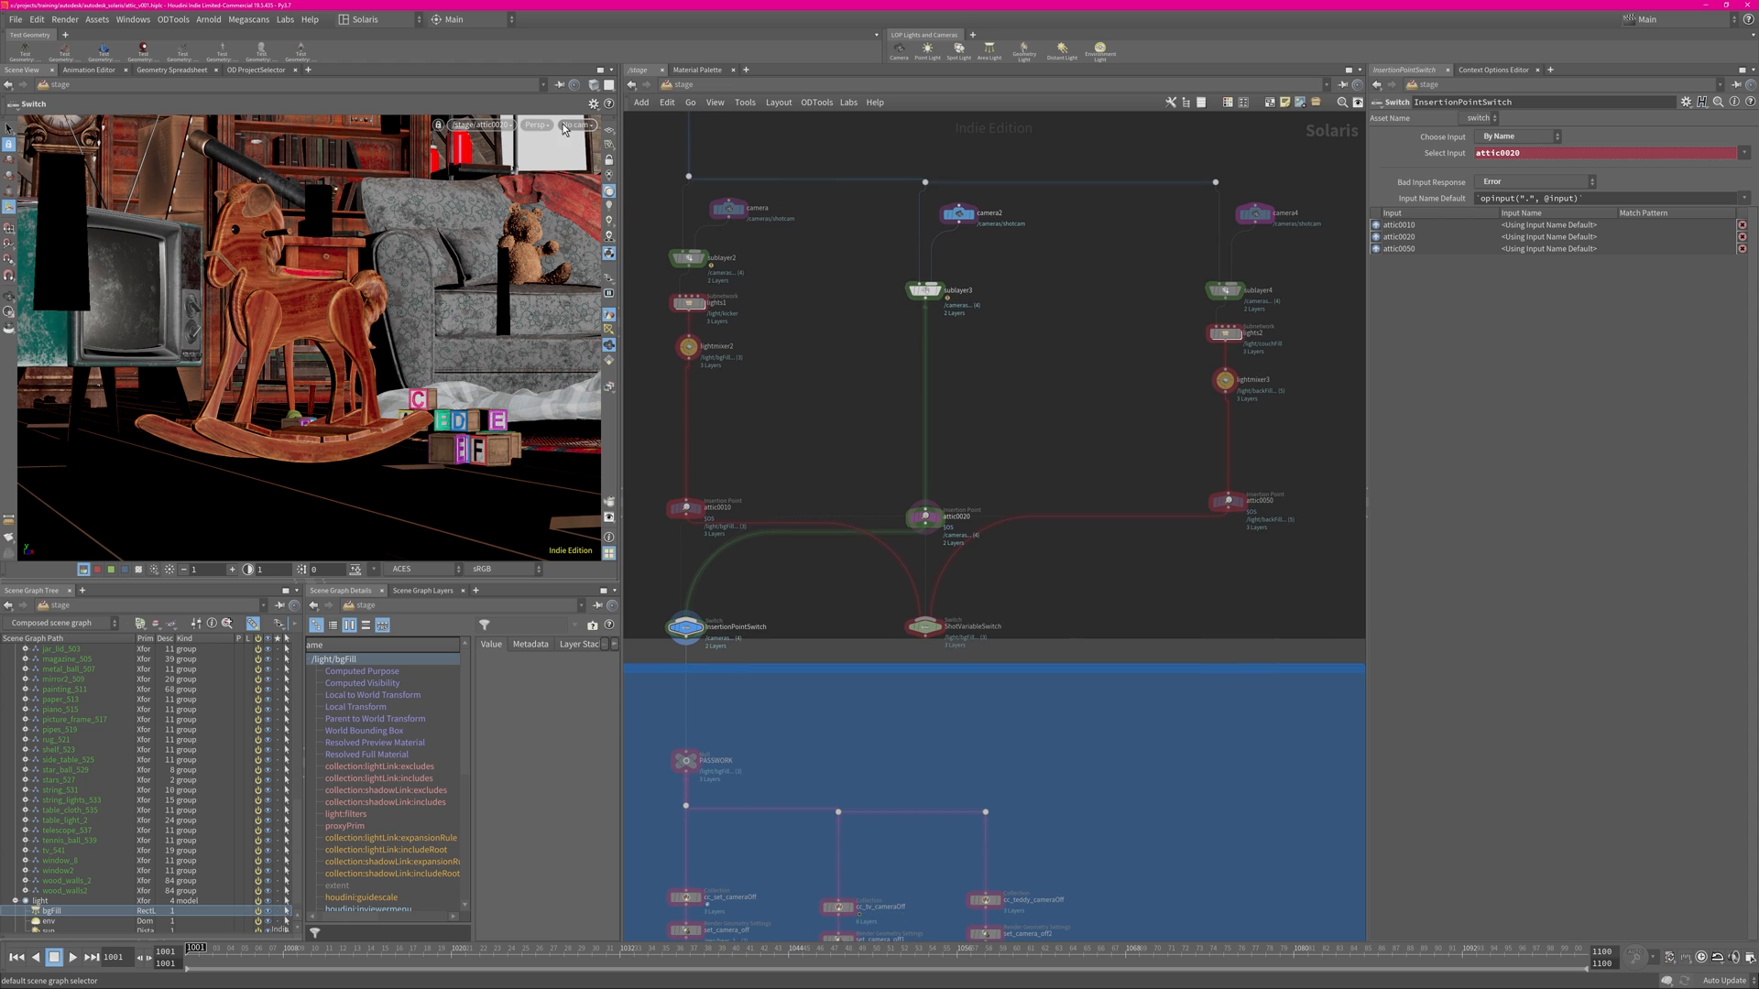
left_click(505, 125)
left_click(502, 169)
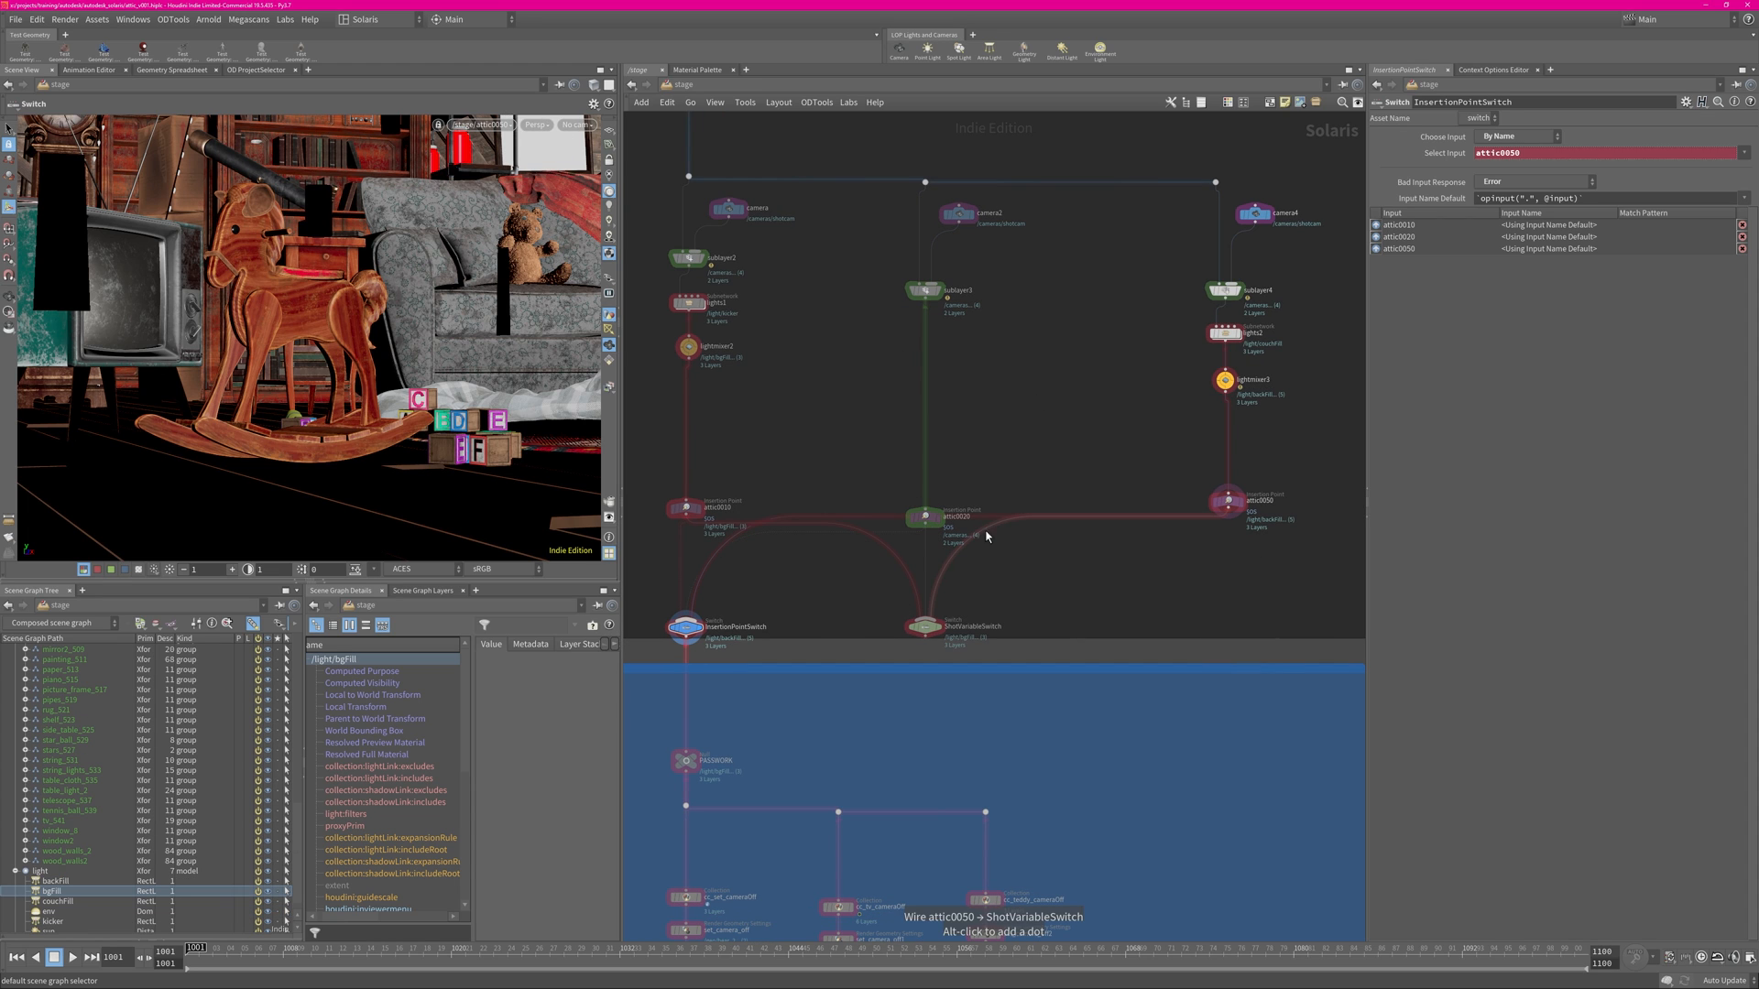
Examine the Python expression behind InsertionPointSwitch's Select Input in the expression editor, and close it without edits.
middle_click_drag(800, 575, 887, 552)
scroll(828, 580, "up", 3)
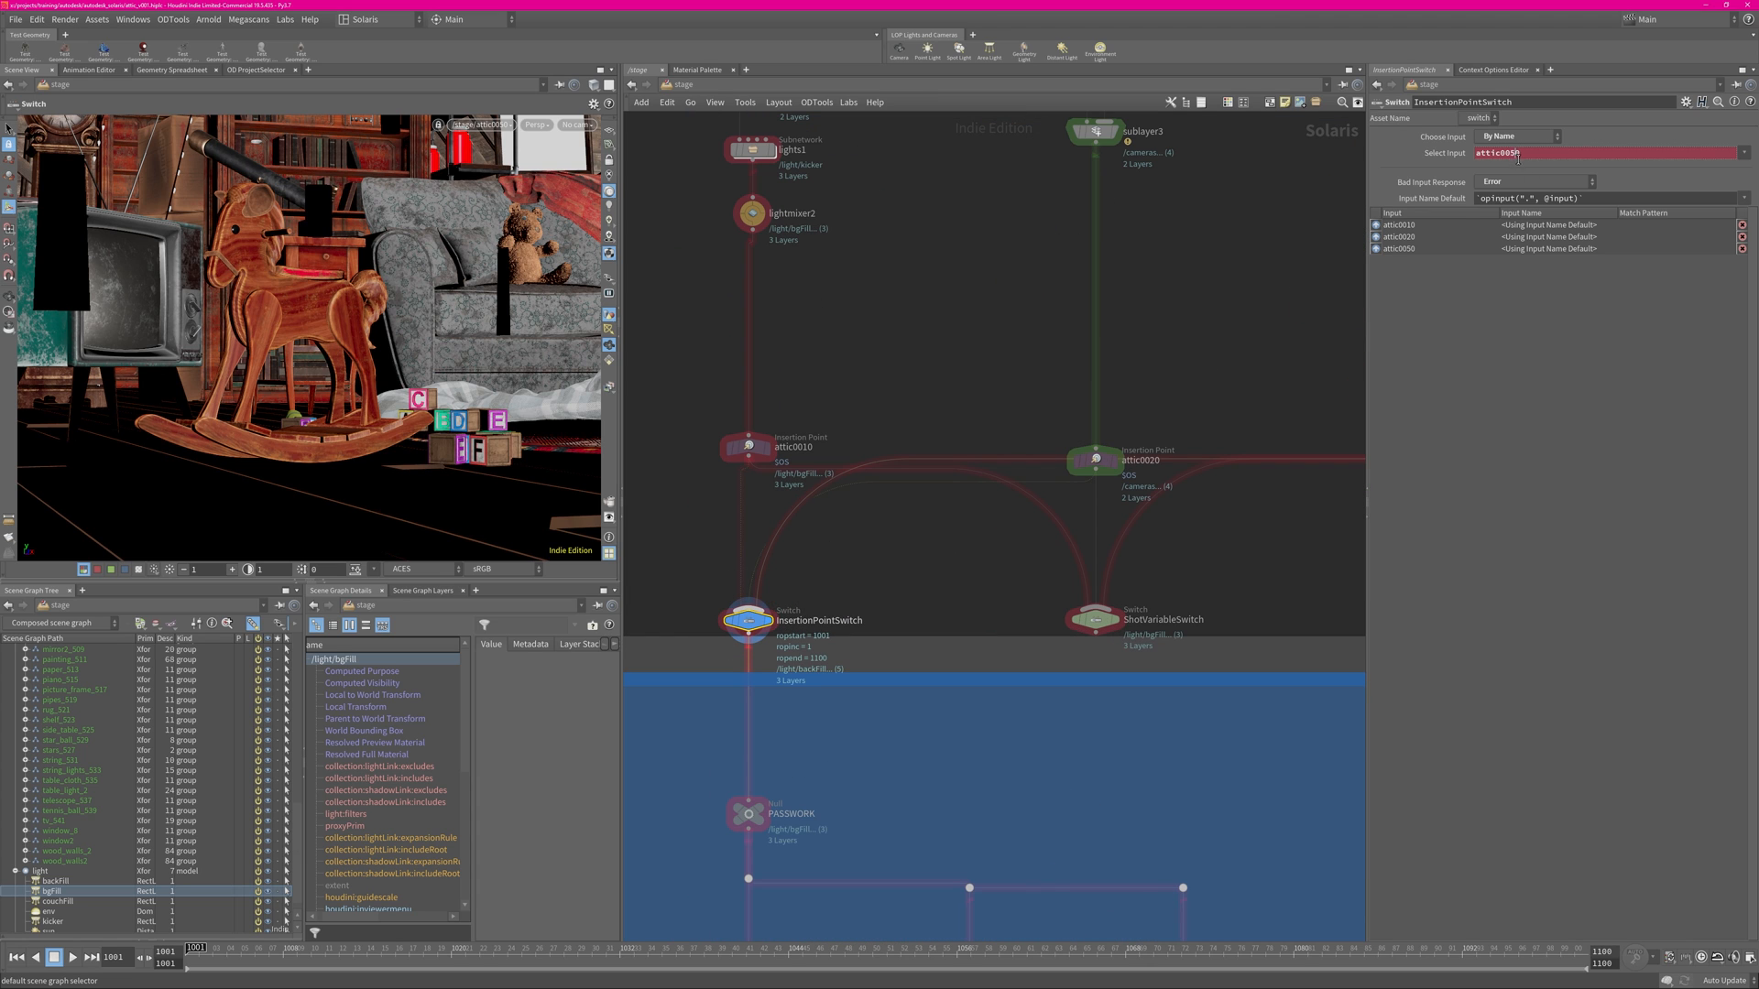
key("alt+e")
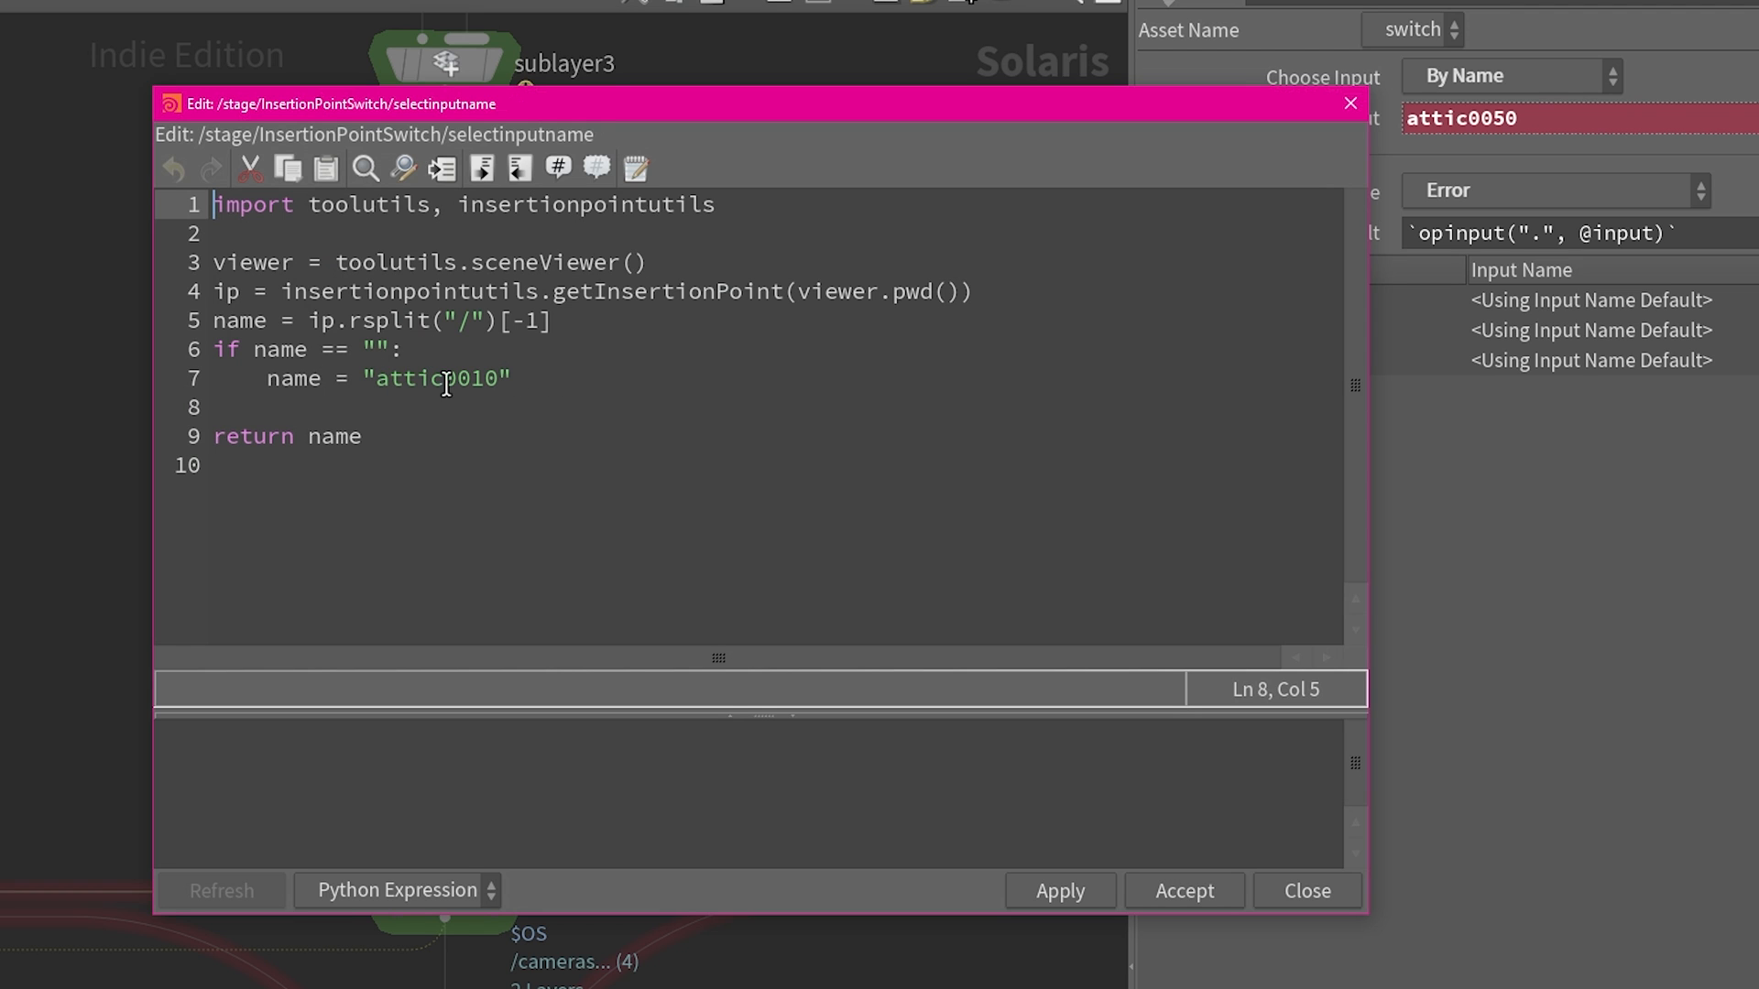
left_click_drag(1001, 294, 295, 265)
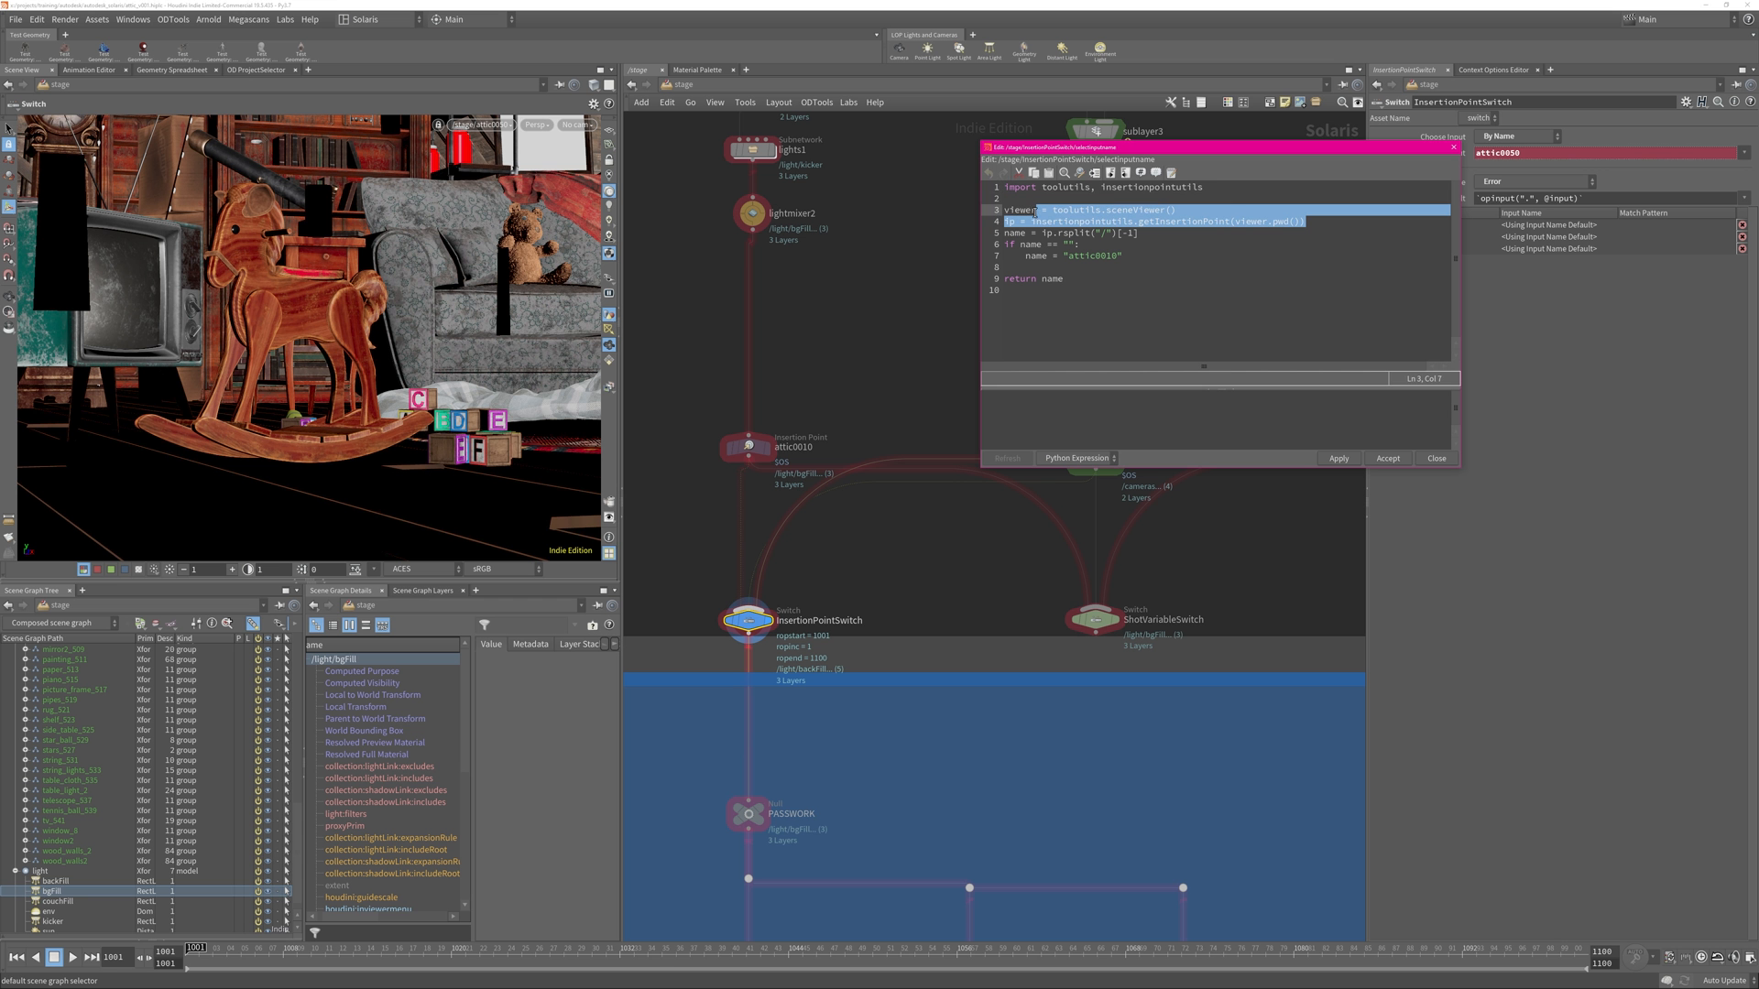
left_click_drag(1035, 212, 1005, 187)
left_click_drag(1126, 267, 1154, 257)
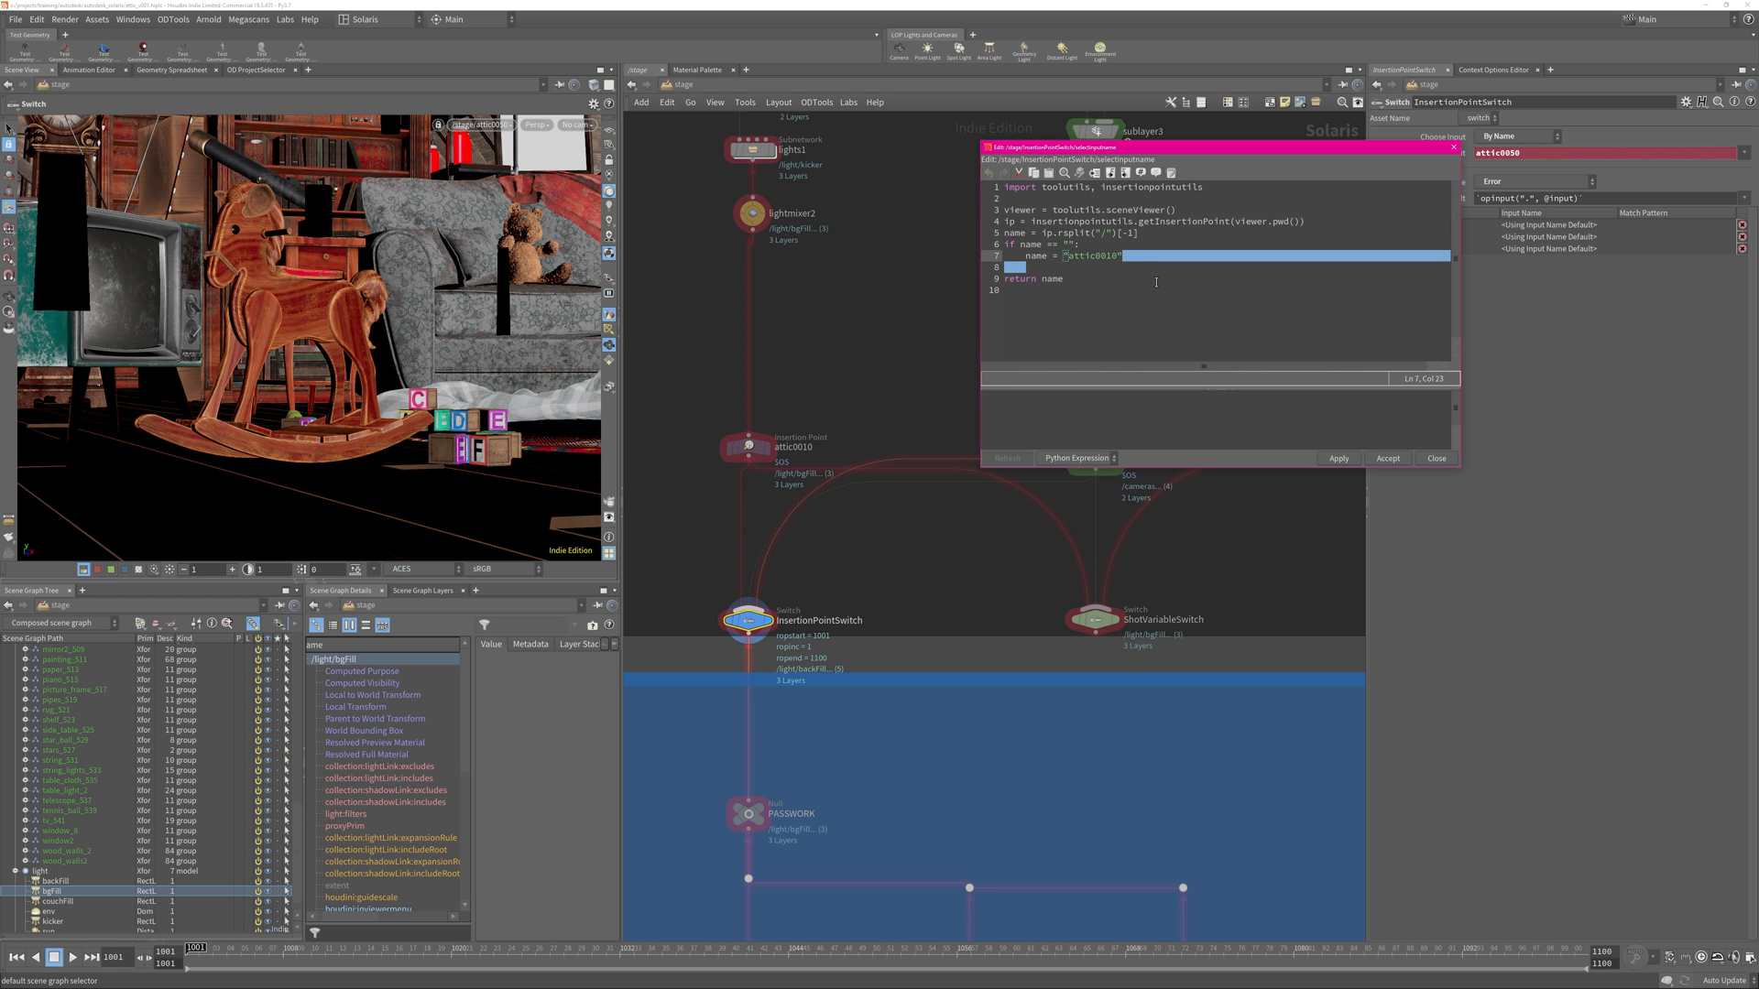
left_click(1183, 289)
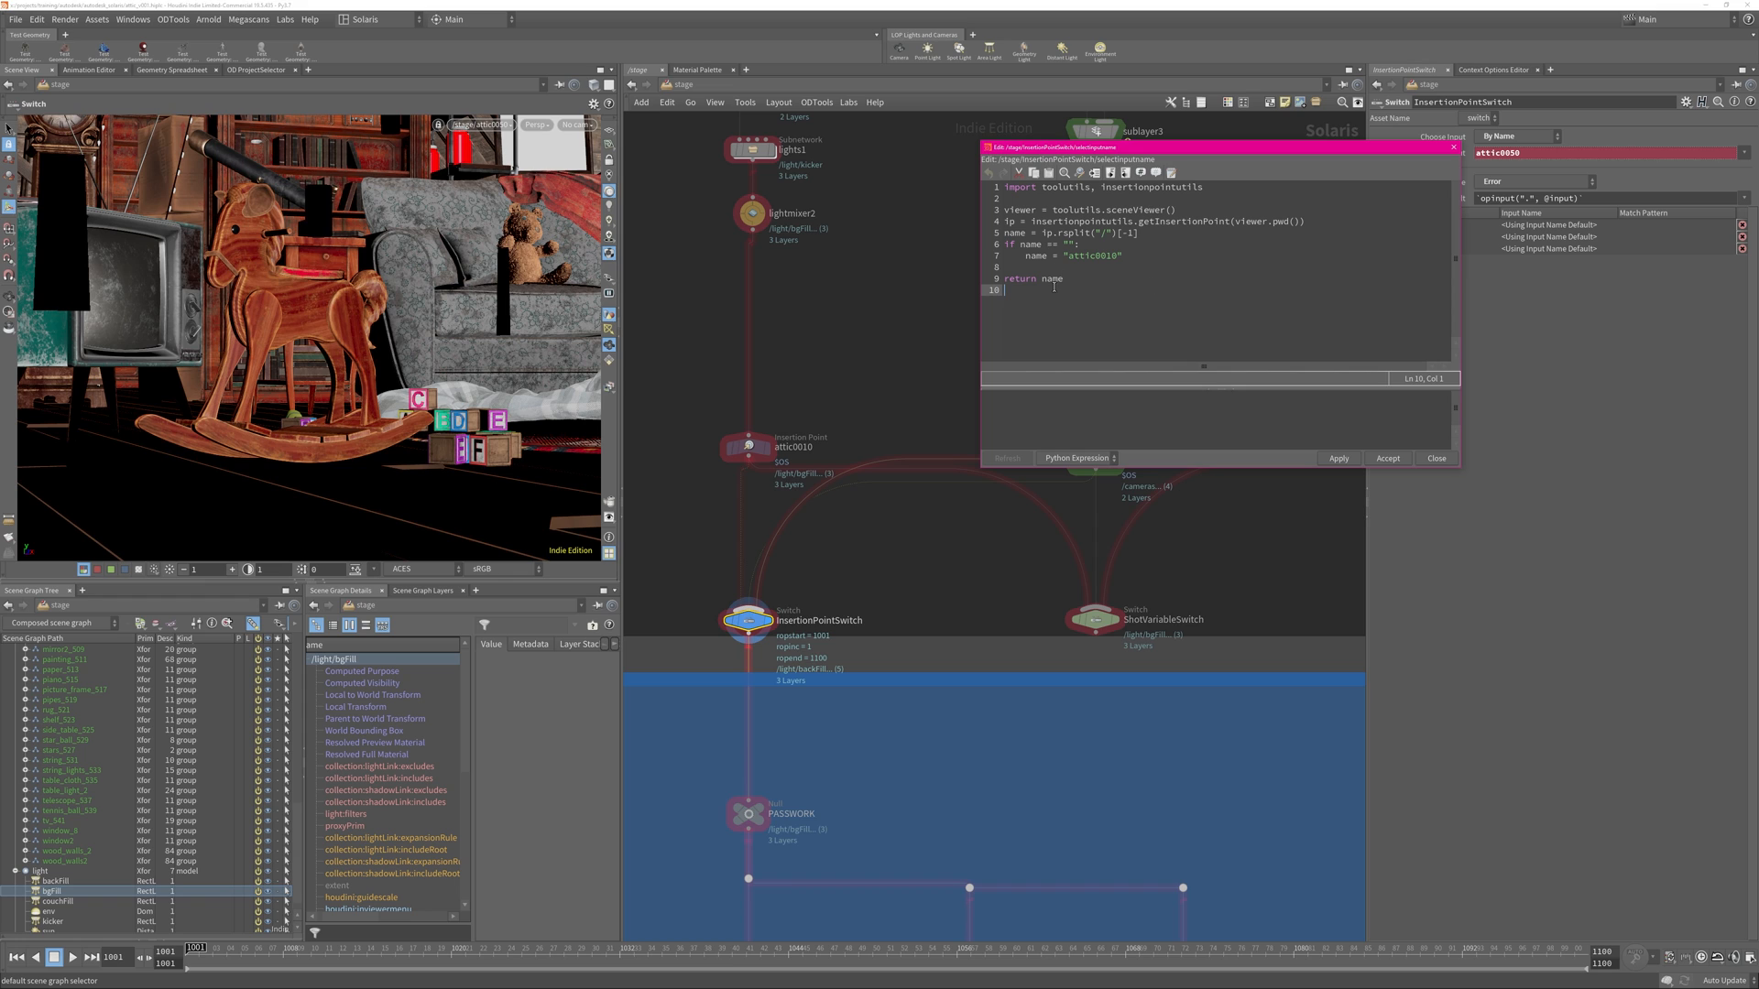
left_click(1436, 458)
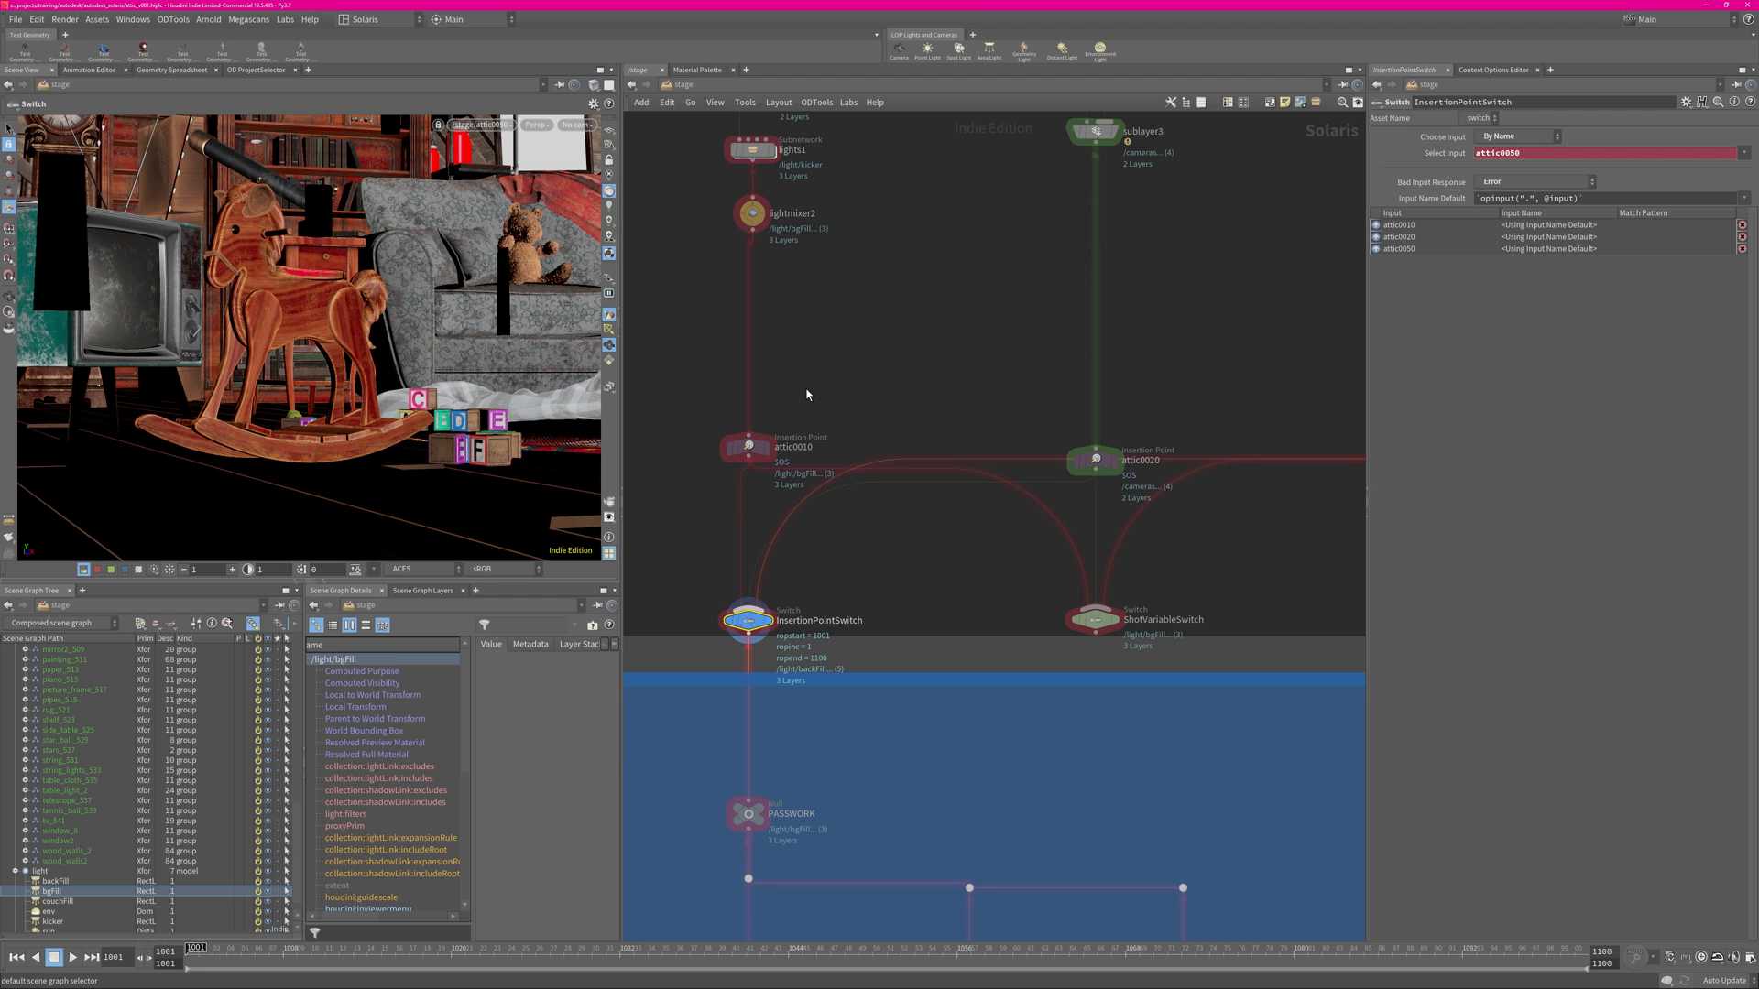
Look through the /cameras/shotcam camera in the scene view.
scroll(806, 394, "down", 3)
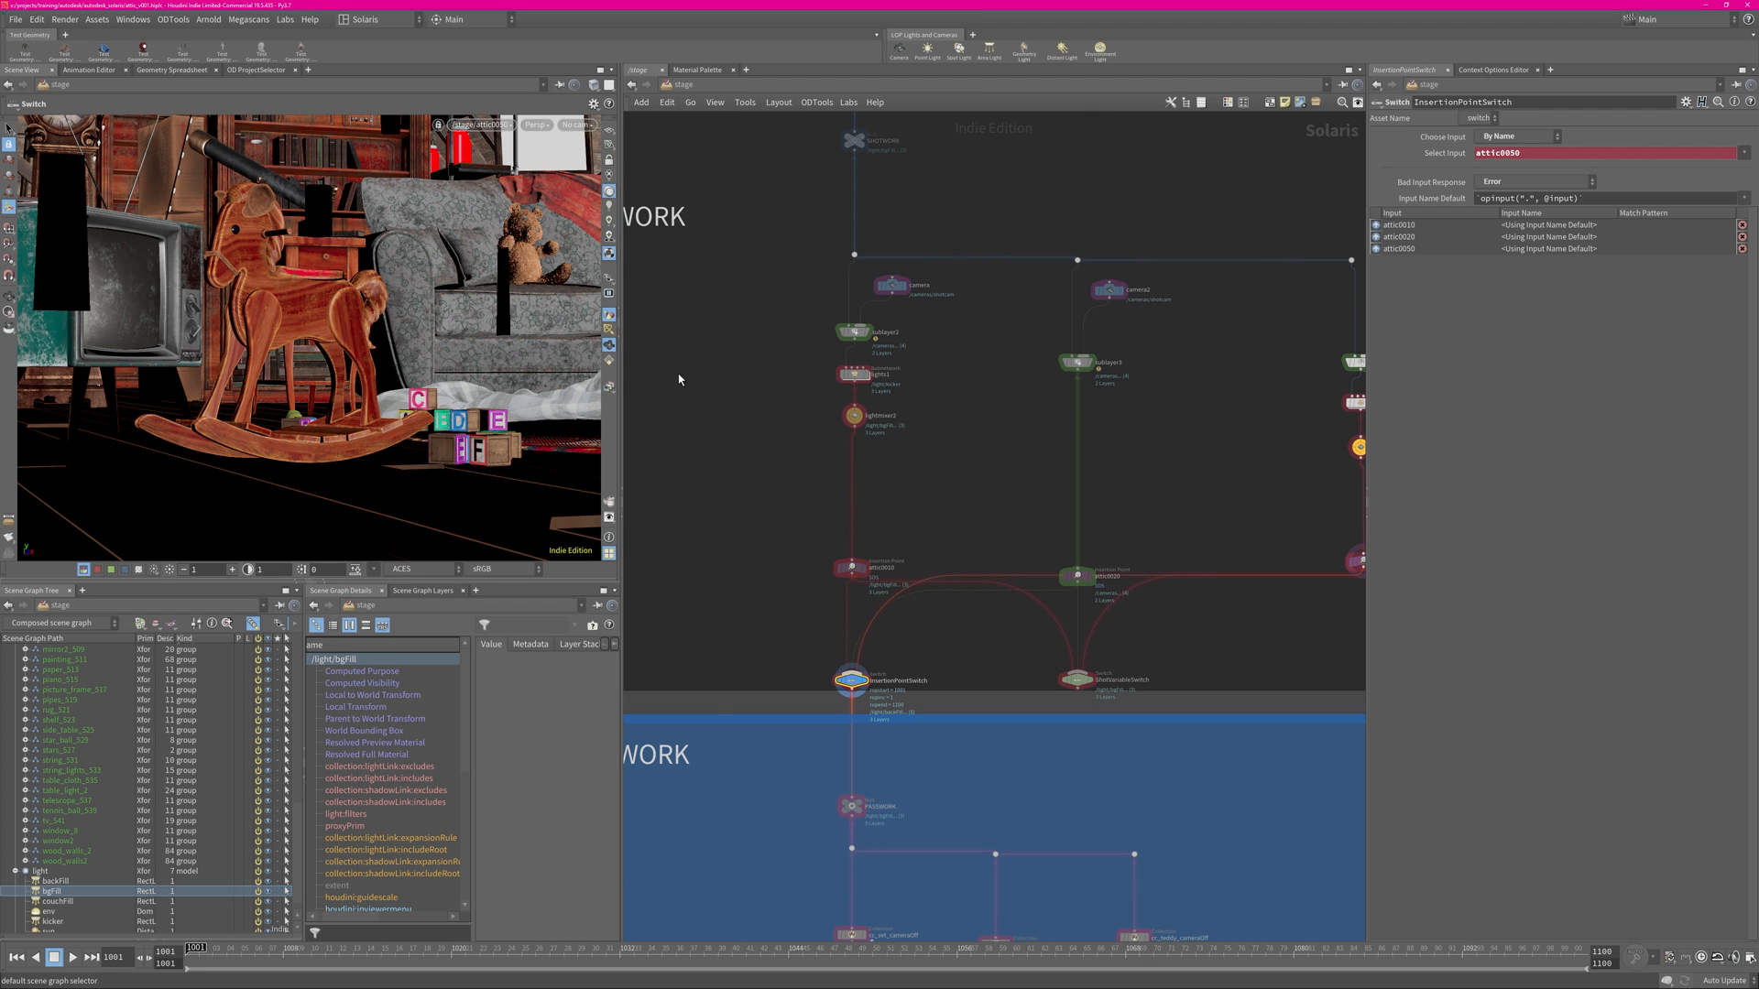
left_click(575, 125)
left_click(588, 172)
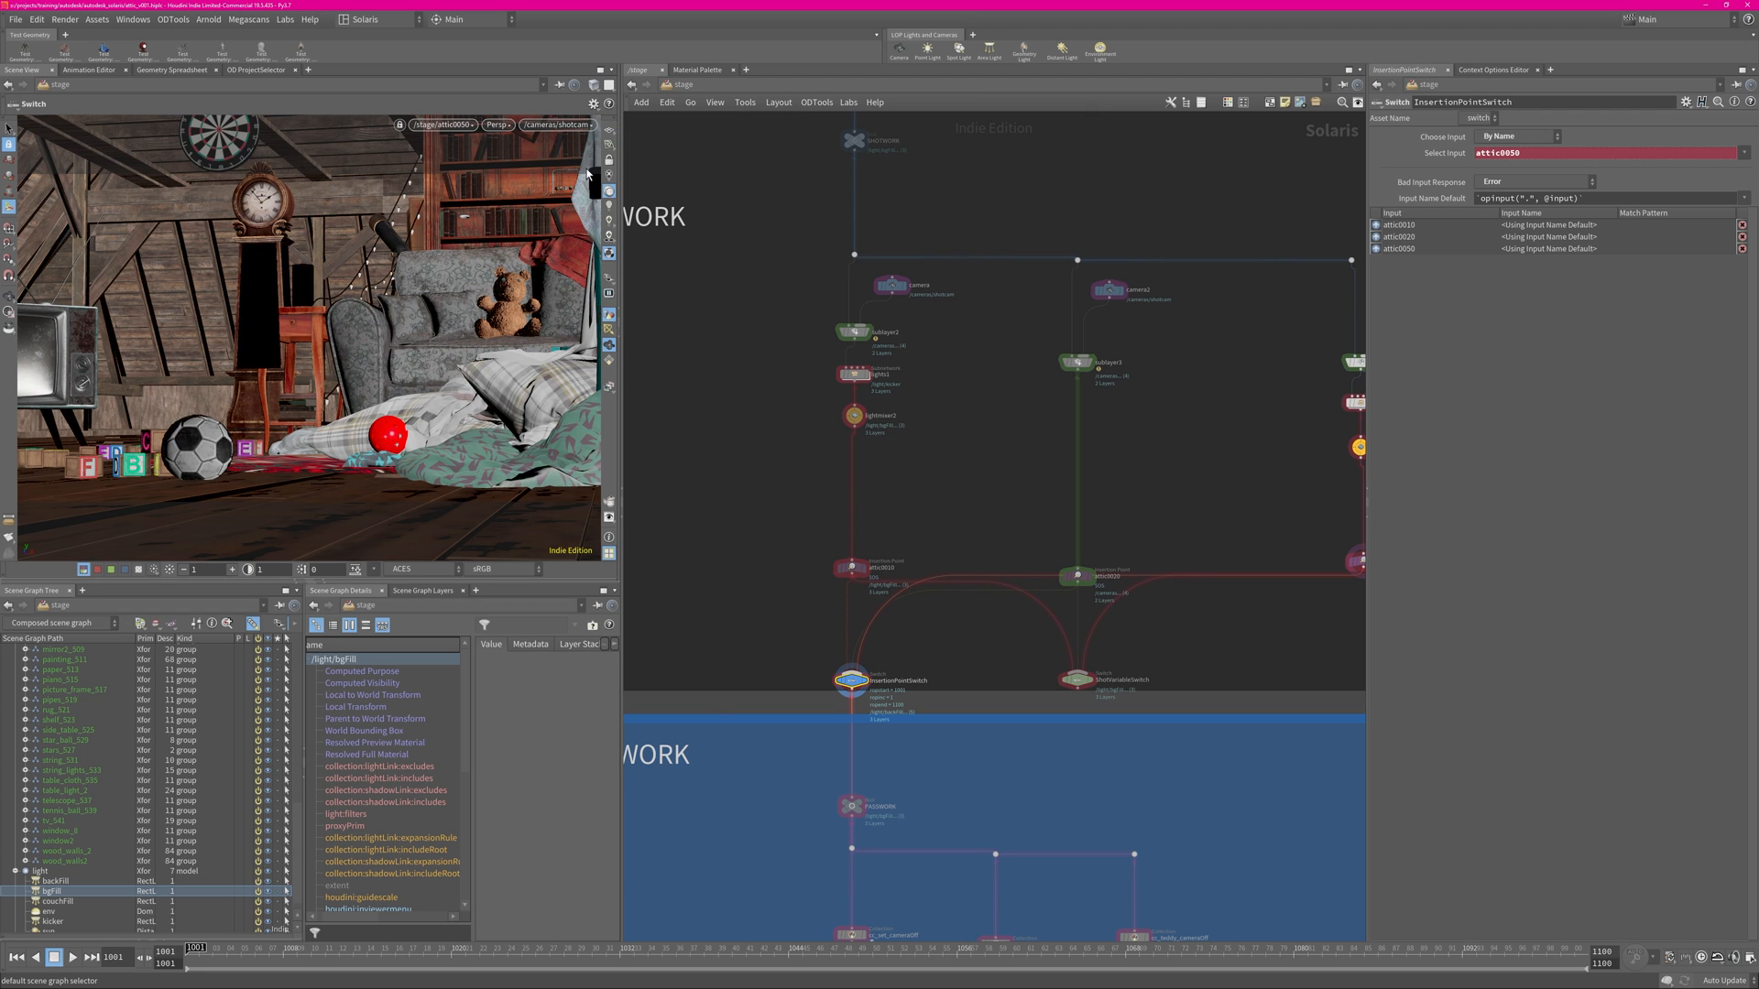
Switch the scene view's insertion point to attic0010 and then to attic0020.
left_click(444, 125)
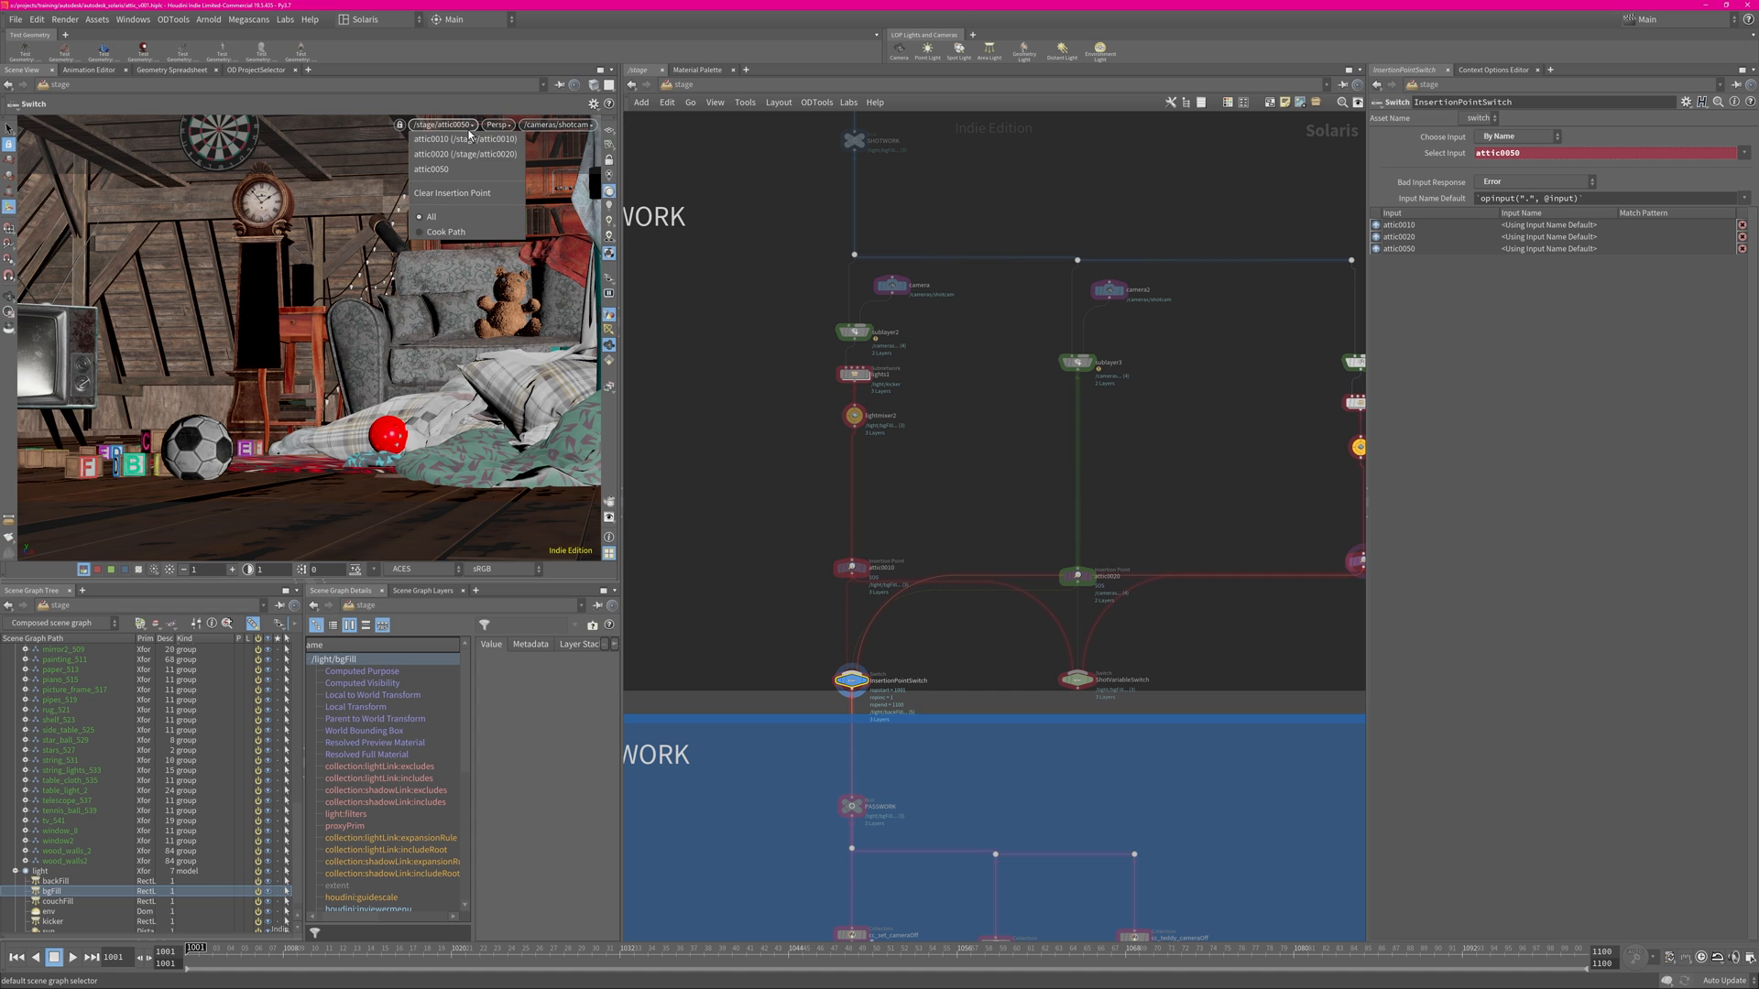
left_click(462, 142)
left_click(462, 125)
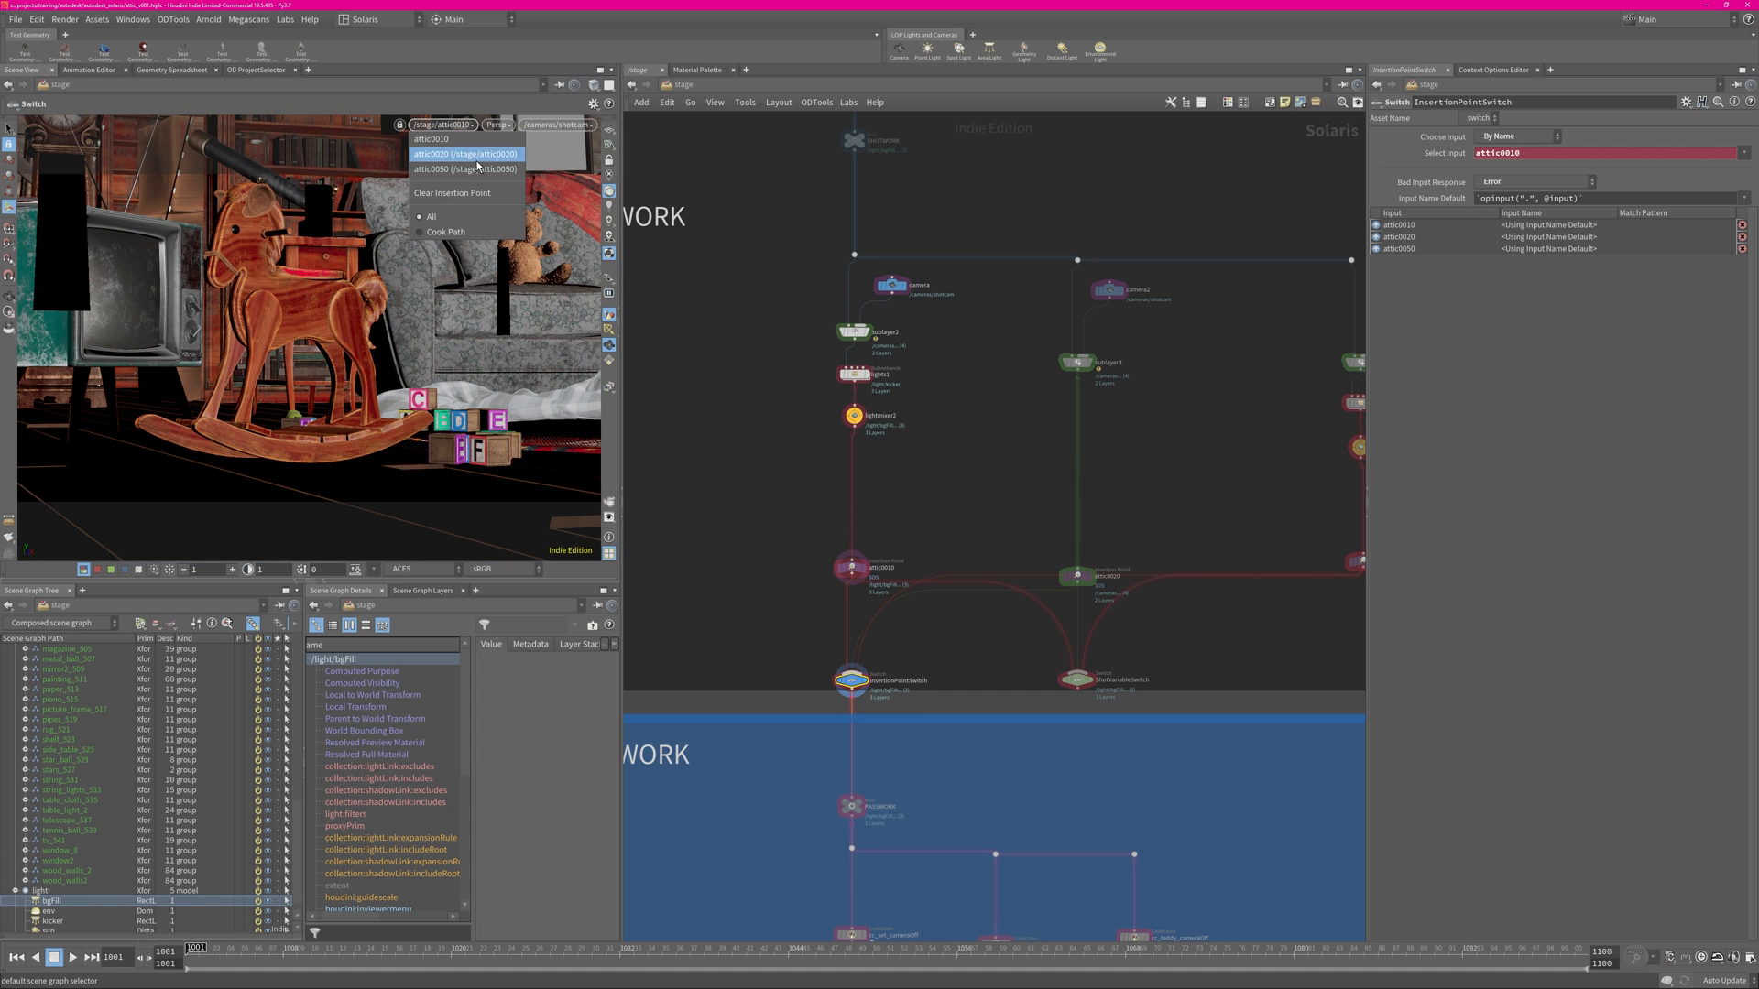
left_click(475, 168)
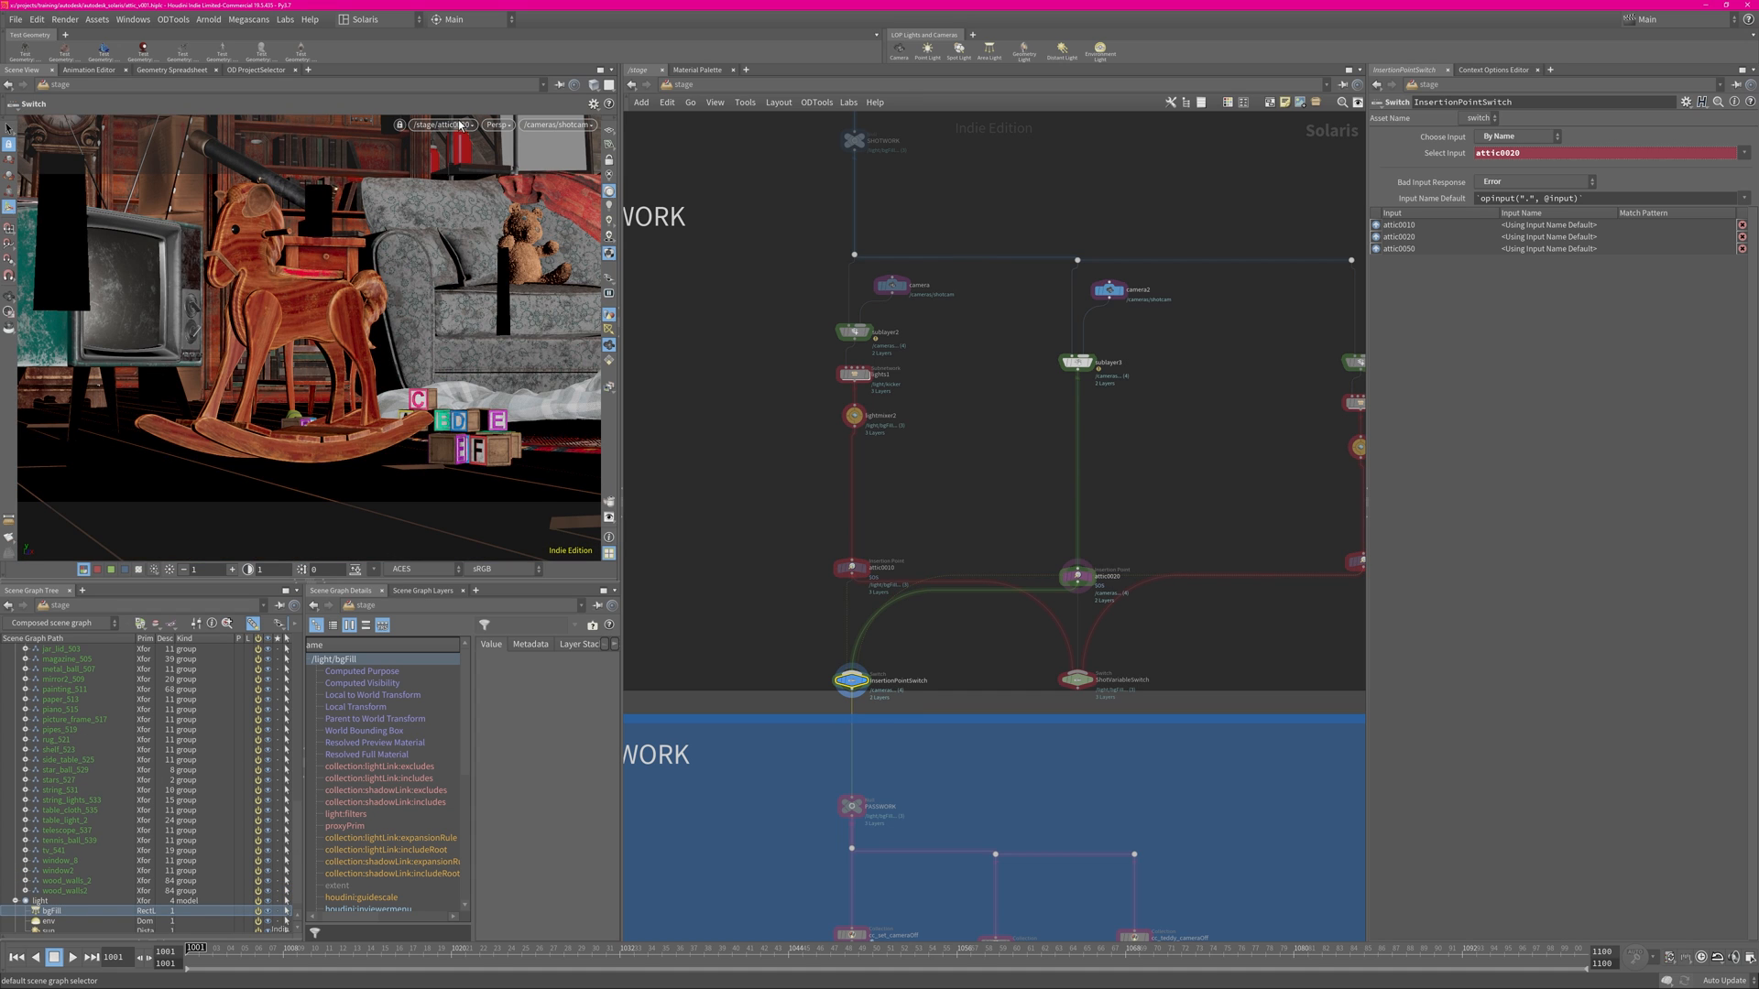
left_click(461, 124)
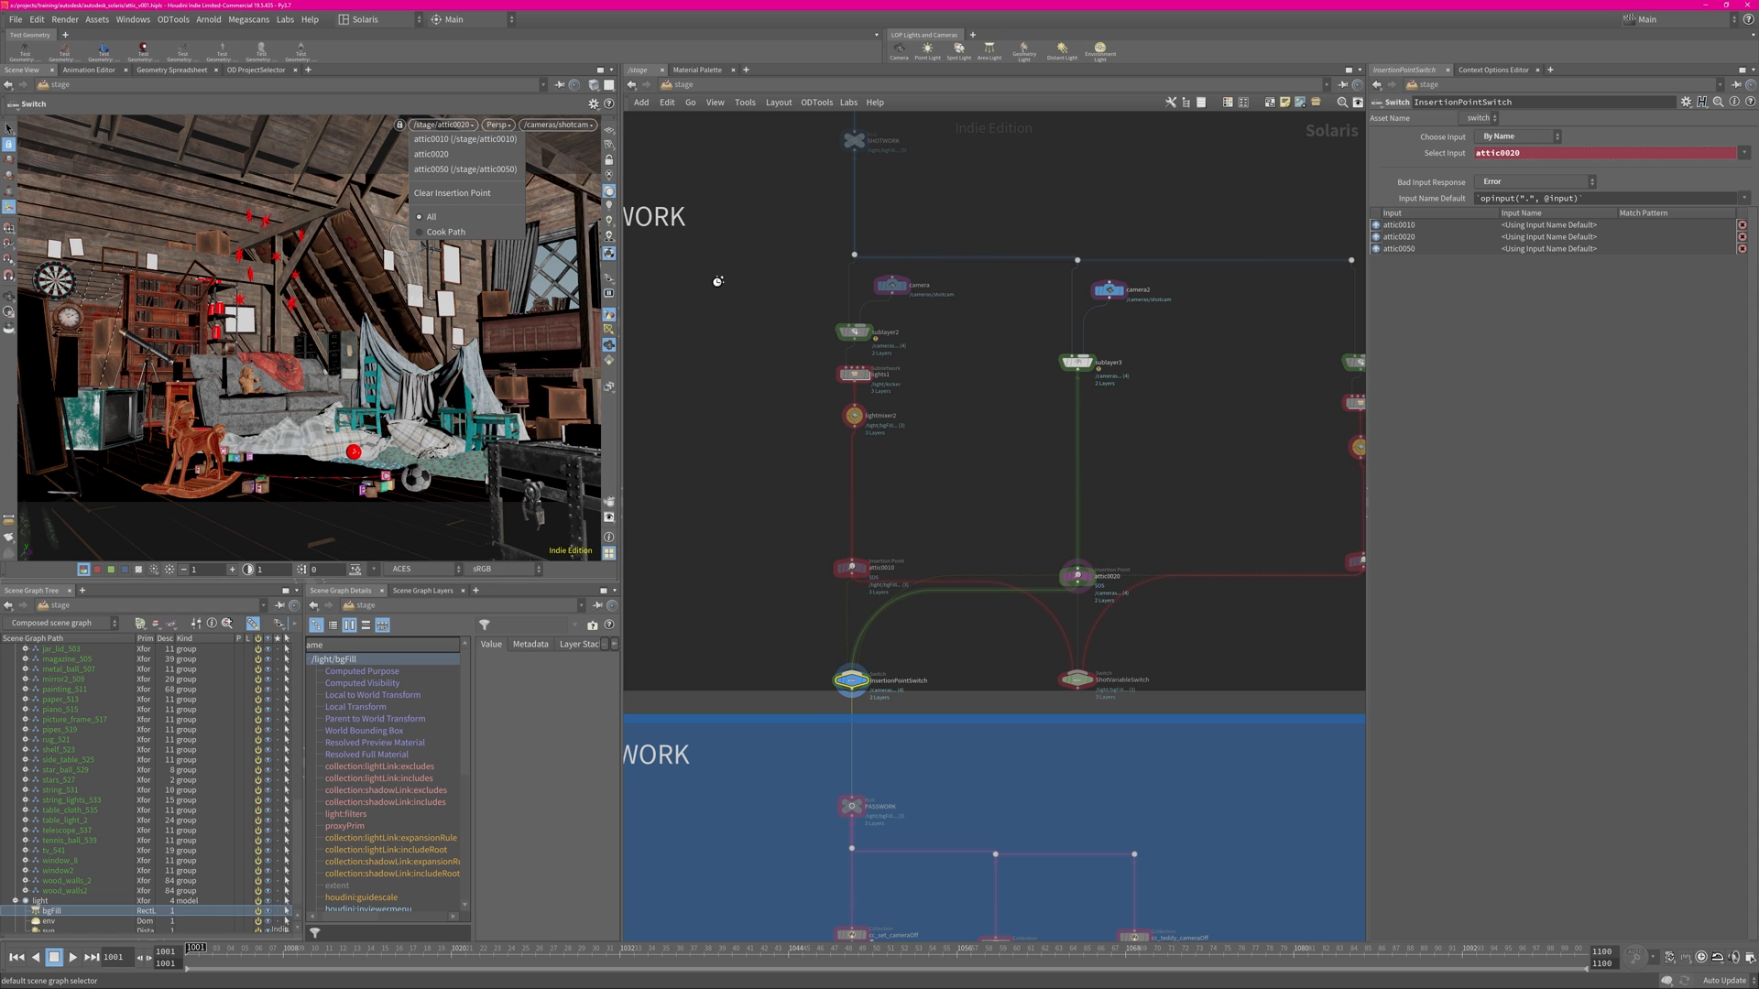
left_click(456, 126)
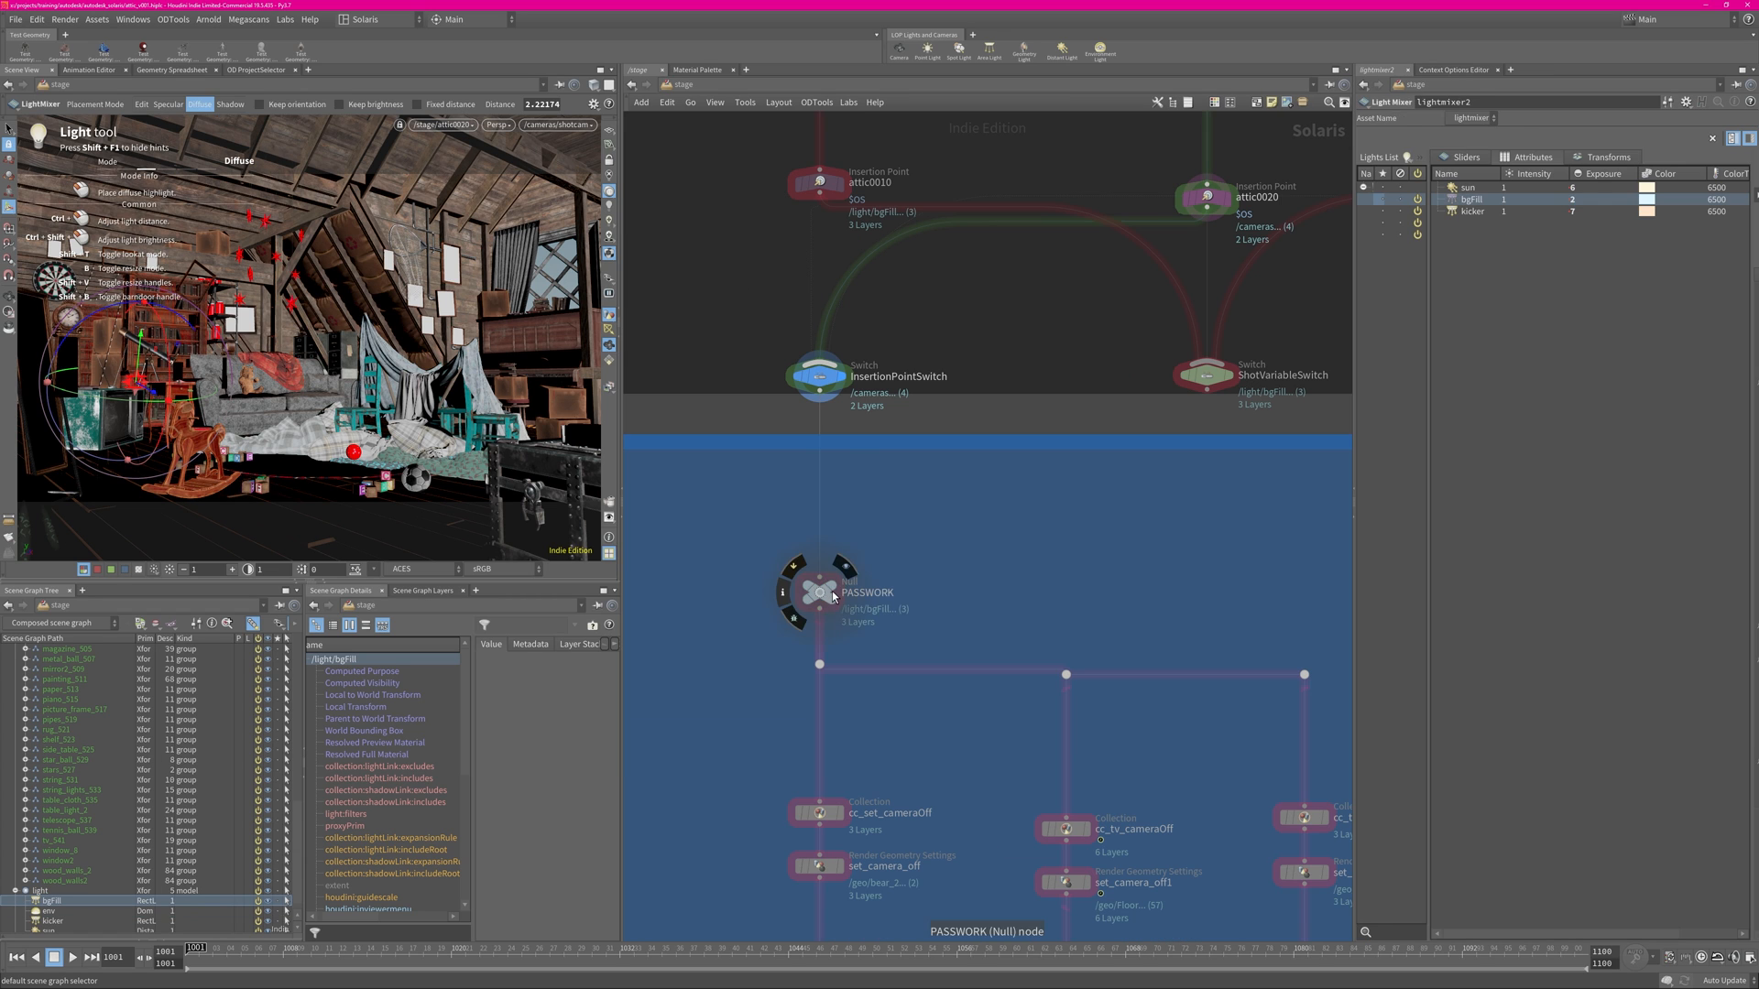
Select the PASSWORK null and examine the set, tv and teddy pass branches feeding PassSwitch.
left_click(831, 591)
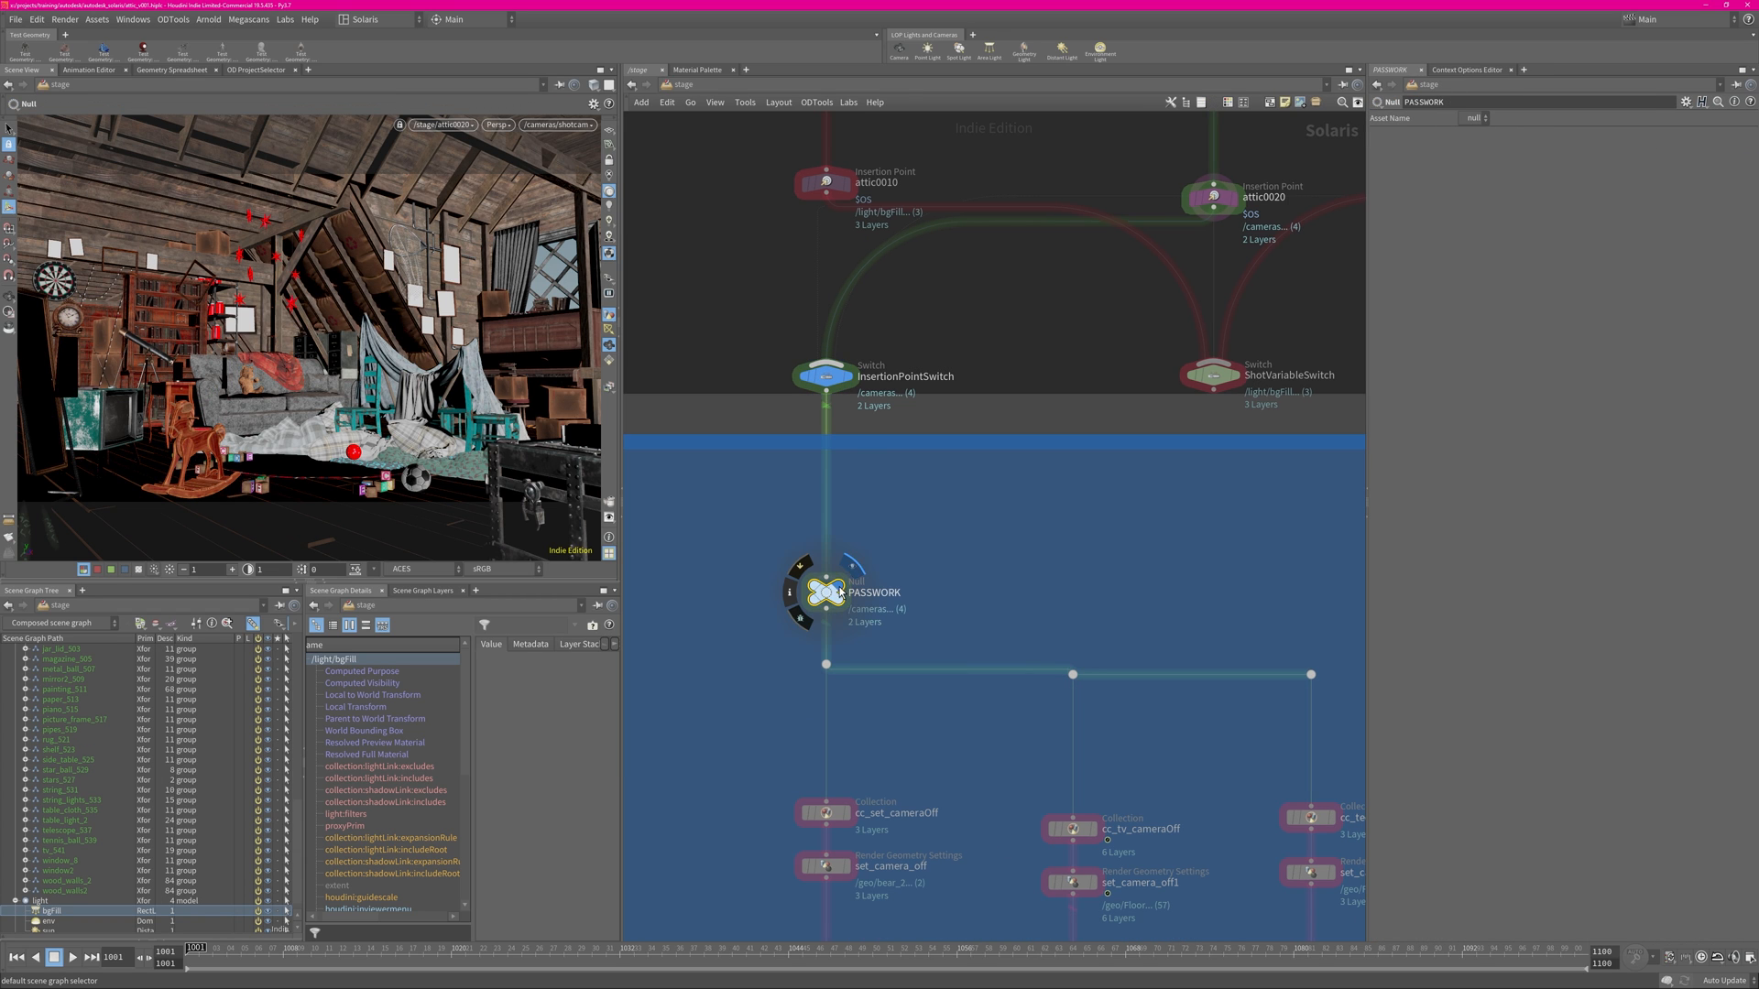
middle_click_drag(991, 894, 929, 613)
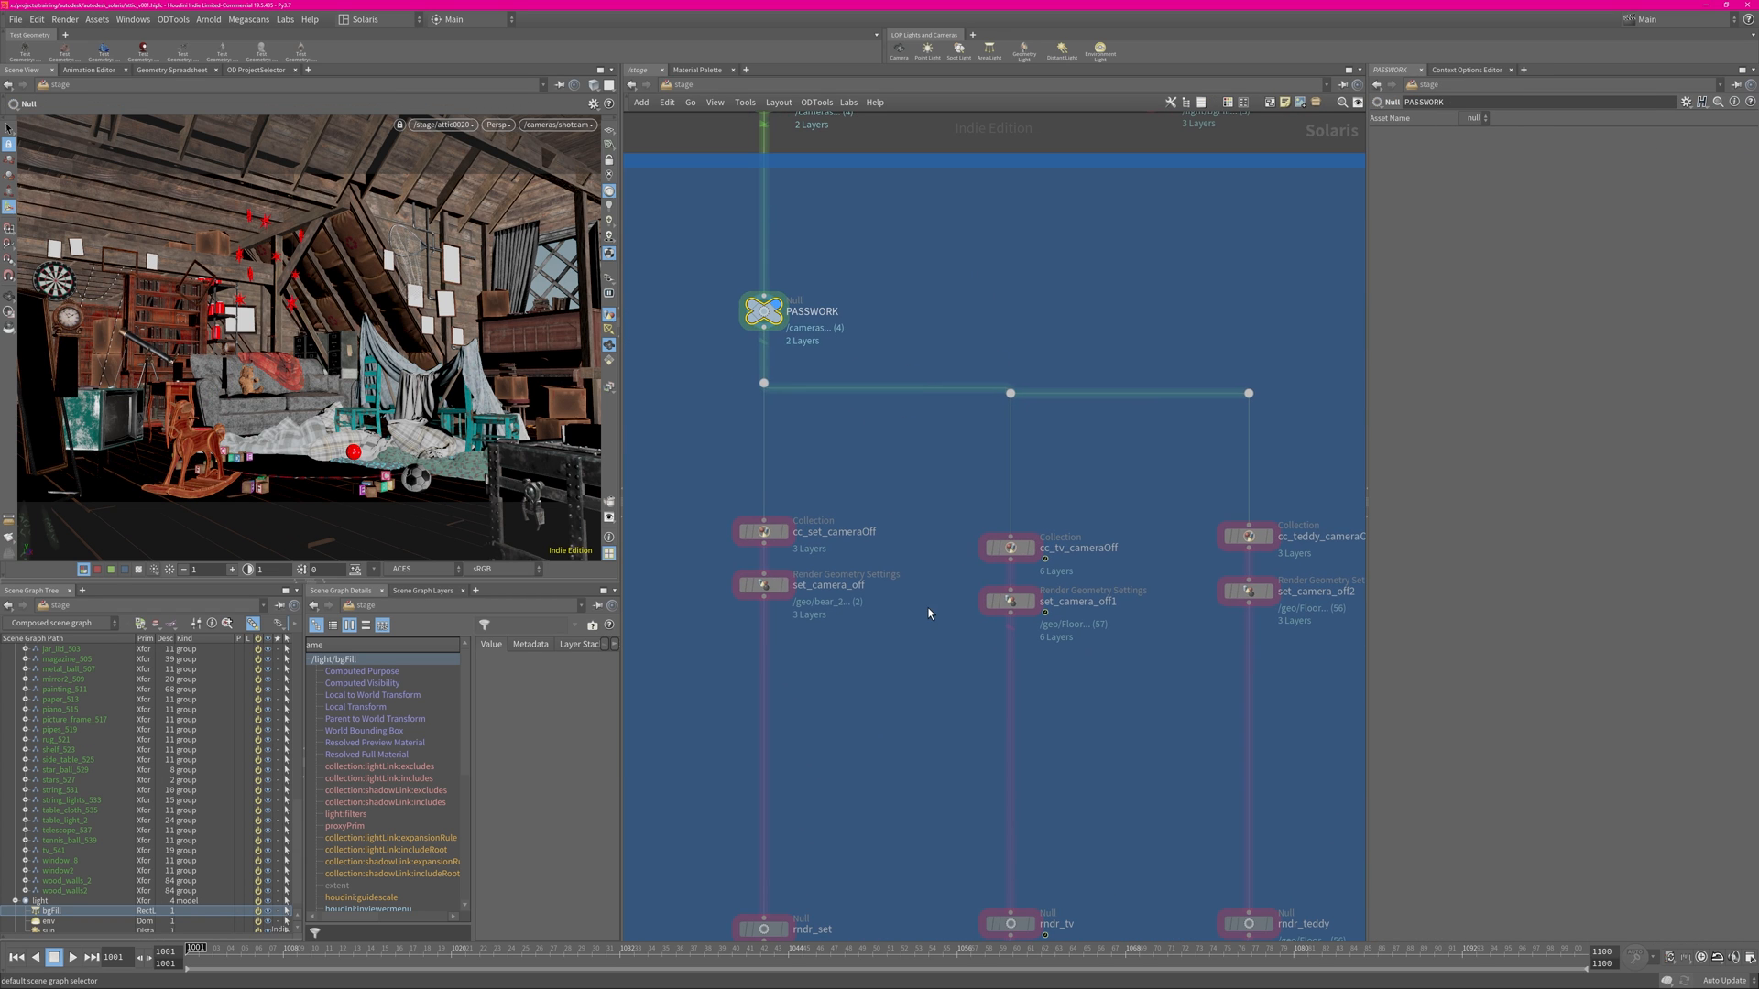
scroll(874, 733, "down", 3)
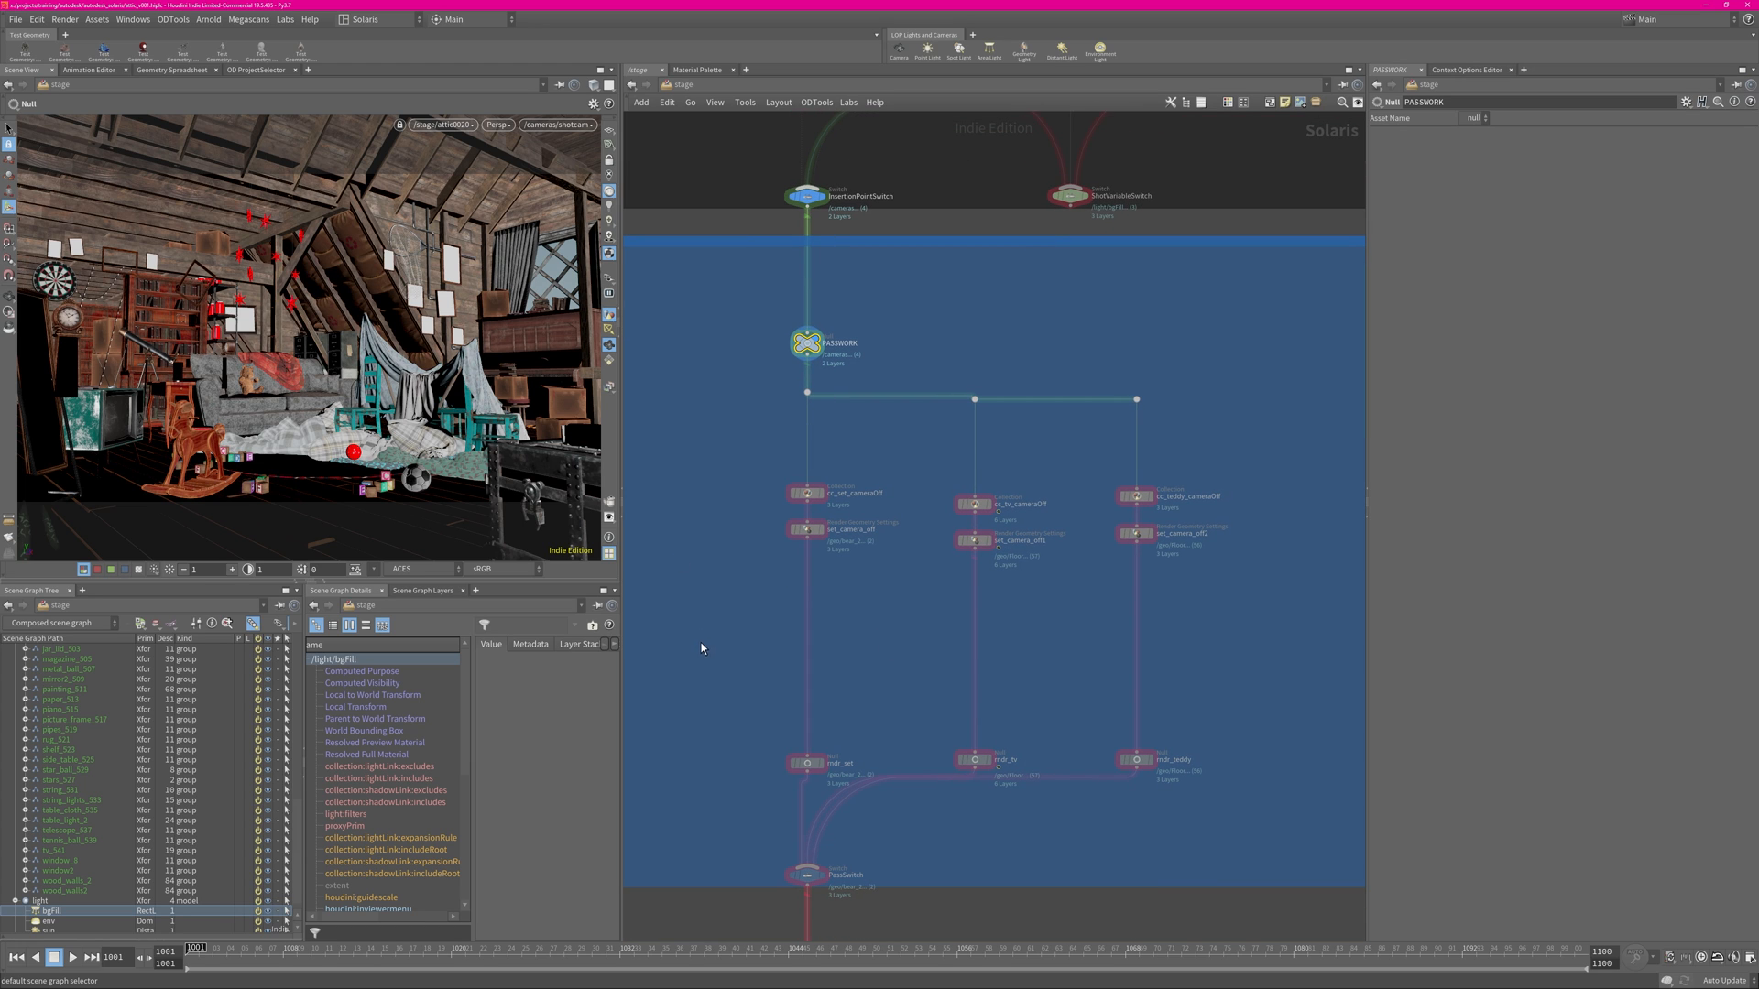
middle_click_drag(827, 727, 838, 680)
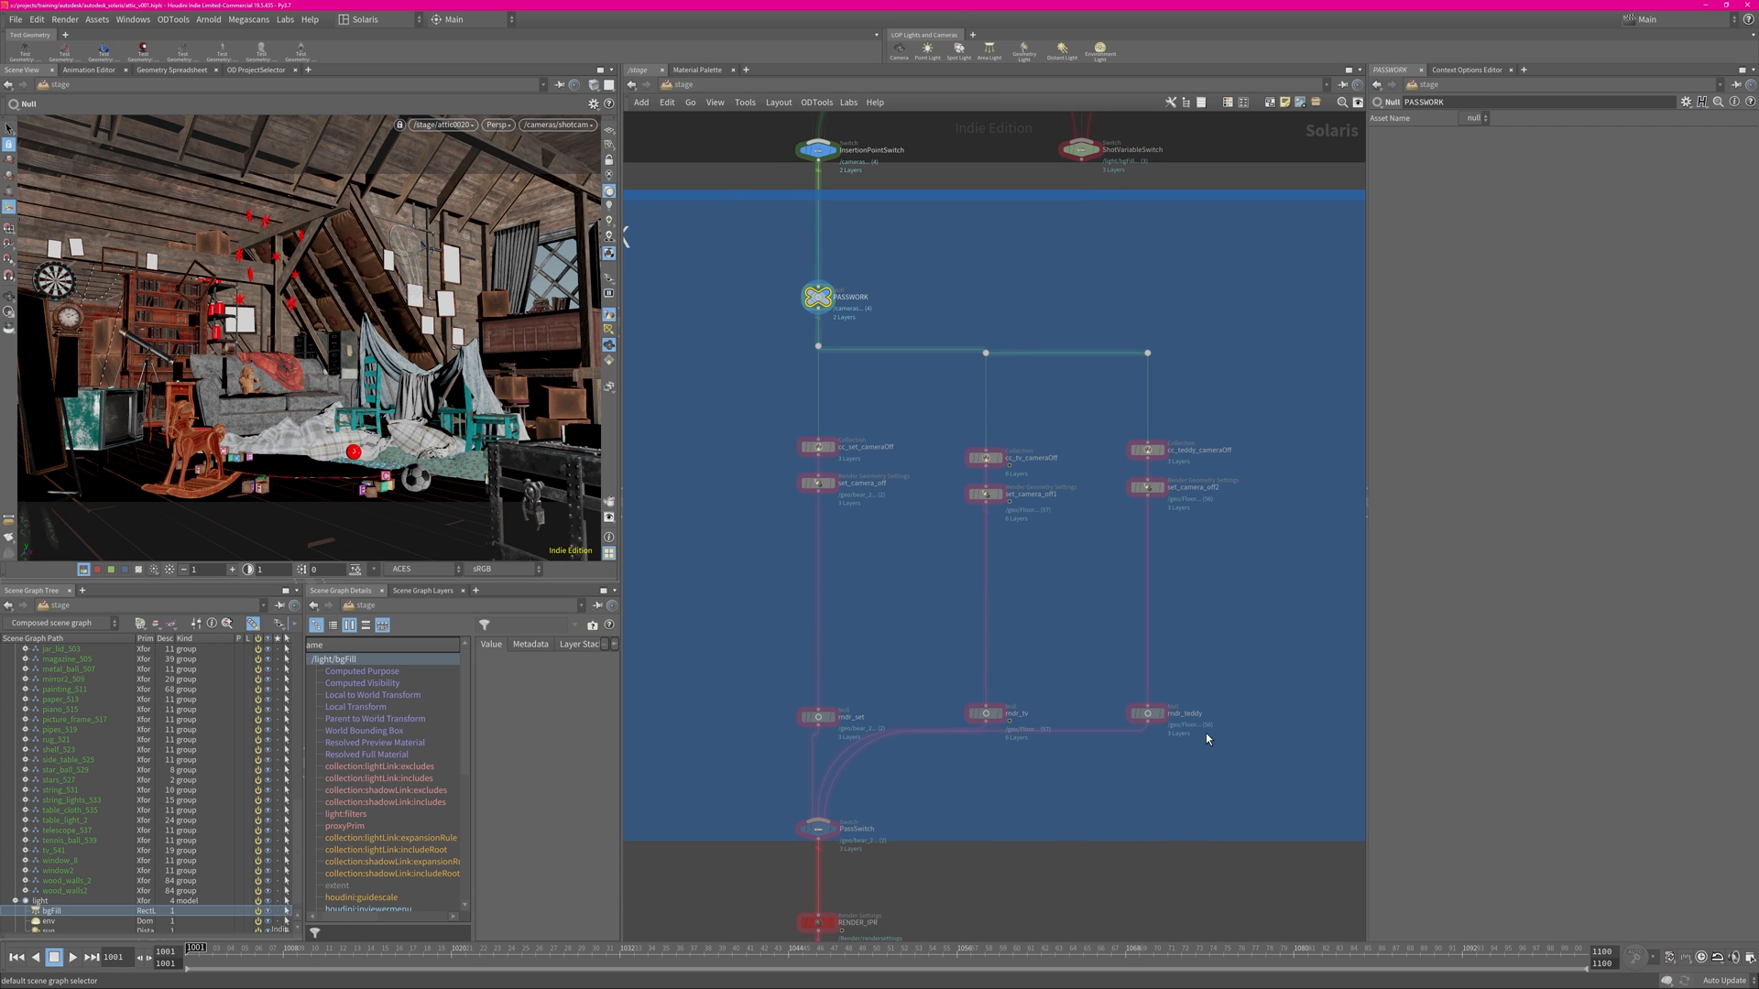
Switch to Nuke and view the Read13 beauty render framed in the viewer.
key("alt+Tab")
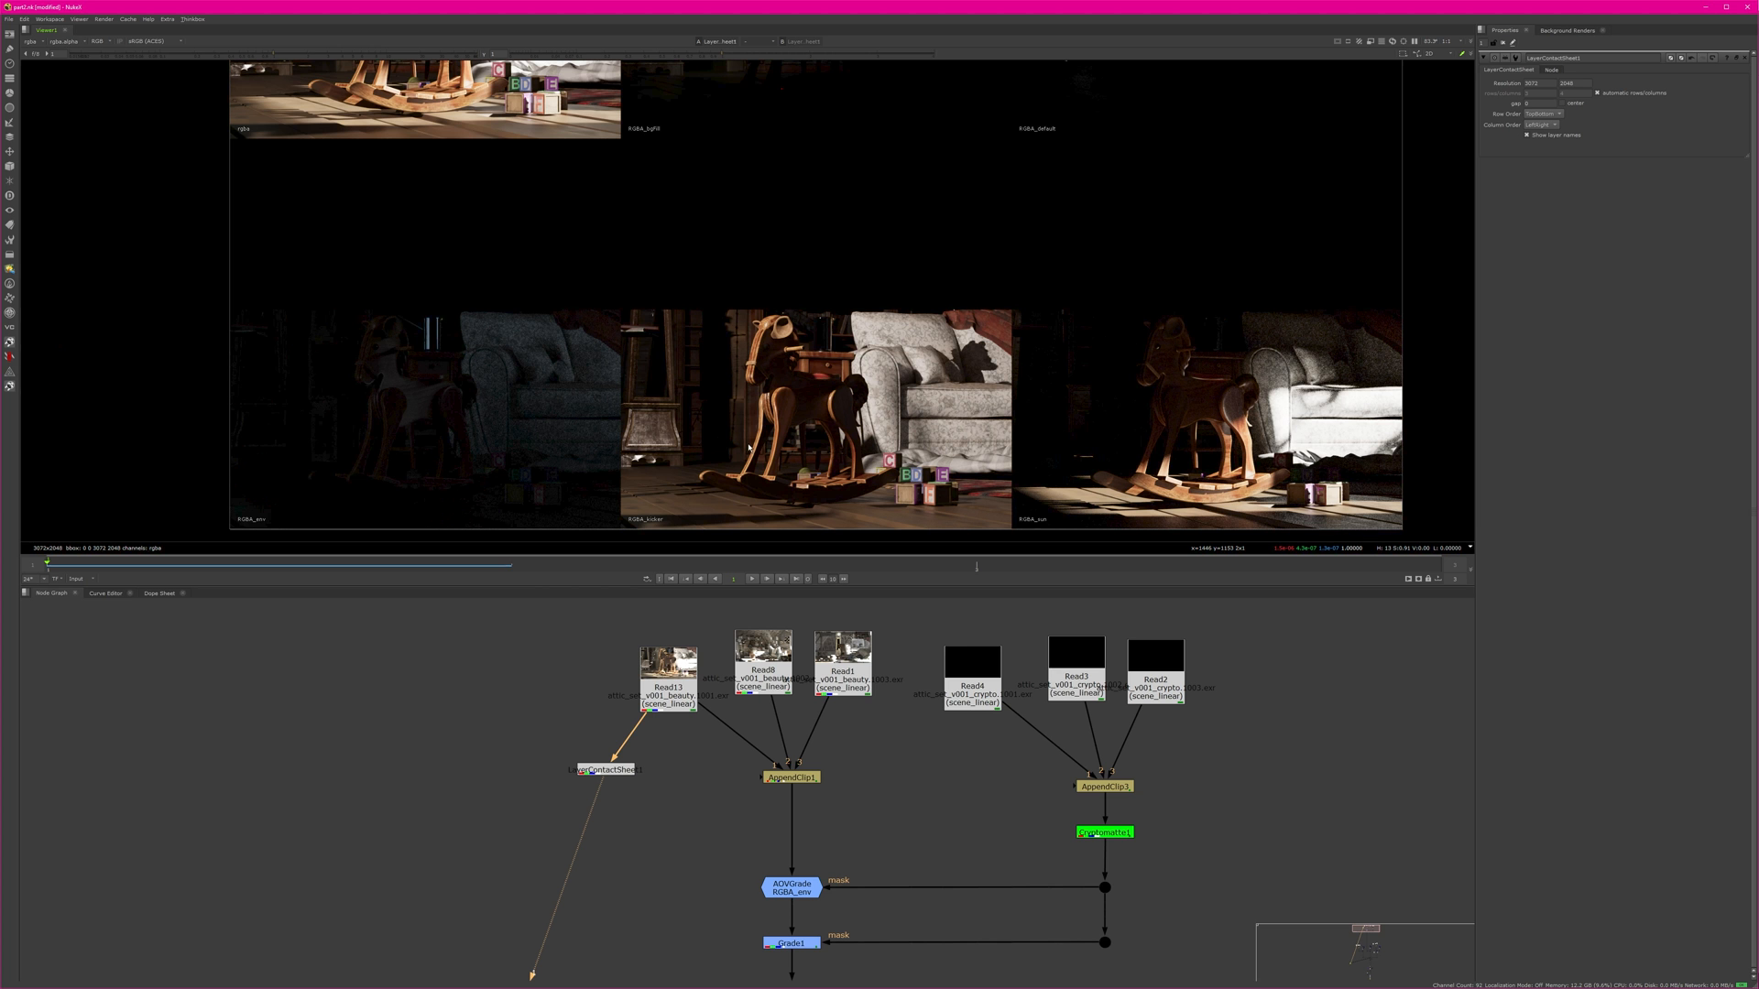
left_click(685, 686)
key("1")
key("f")
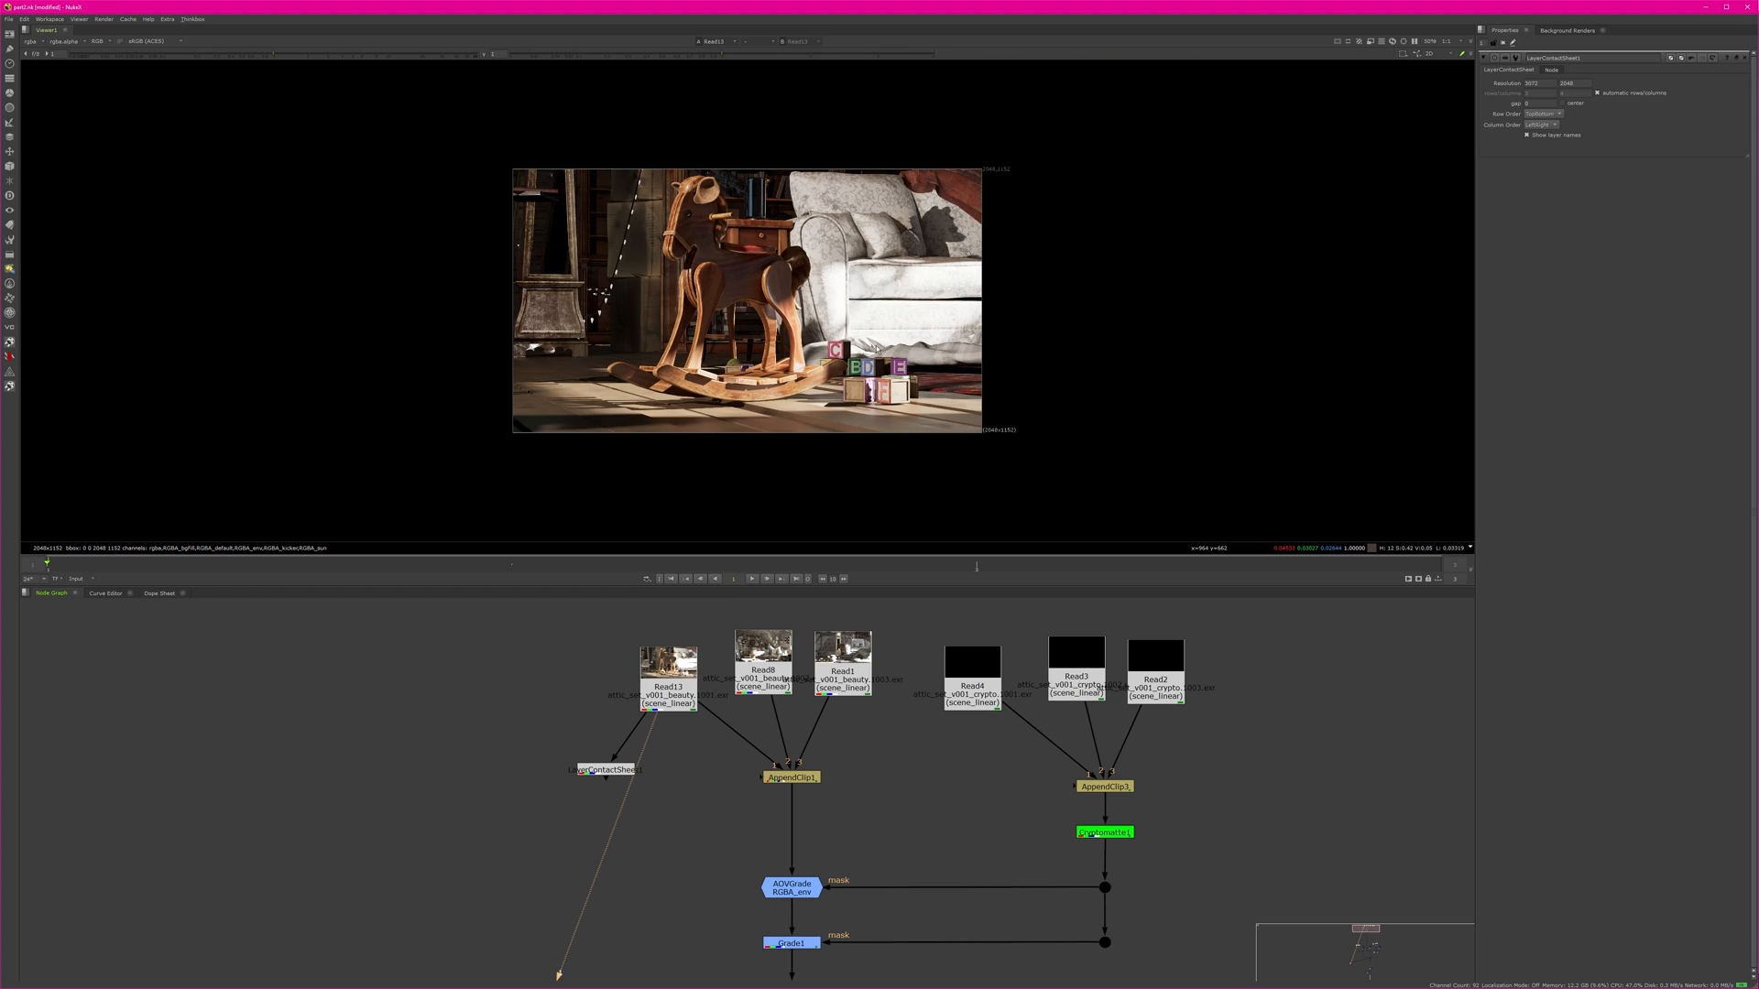
View the TV pass render and the first Read node of the other pass group in the node graph.
middle_click_drag(850, 780, 754, 510)
scroll(787, 689, "down", 6)
middle_click_drag(669, 815, 737, 715)
scroll(737, 715, "up", 2)
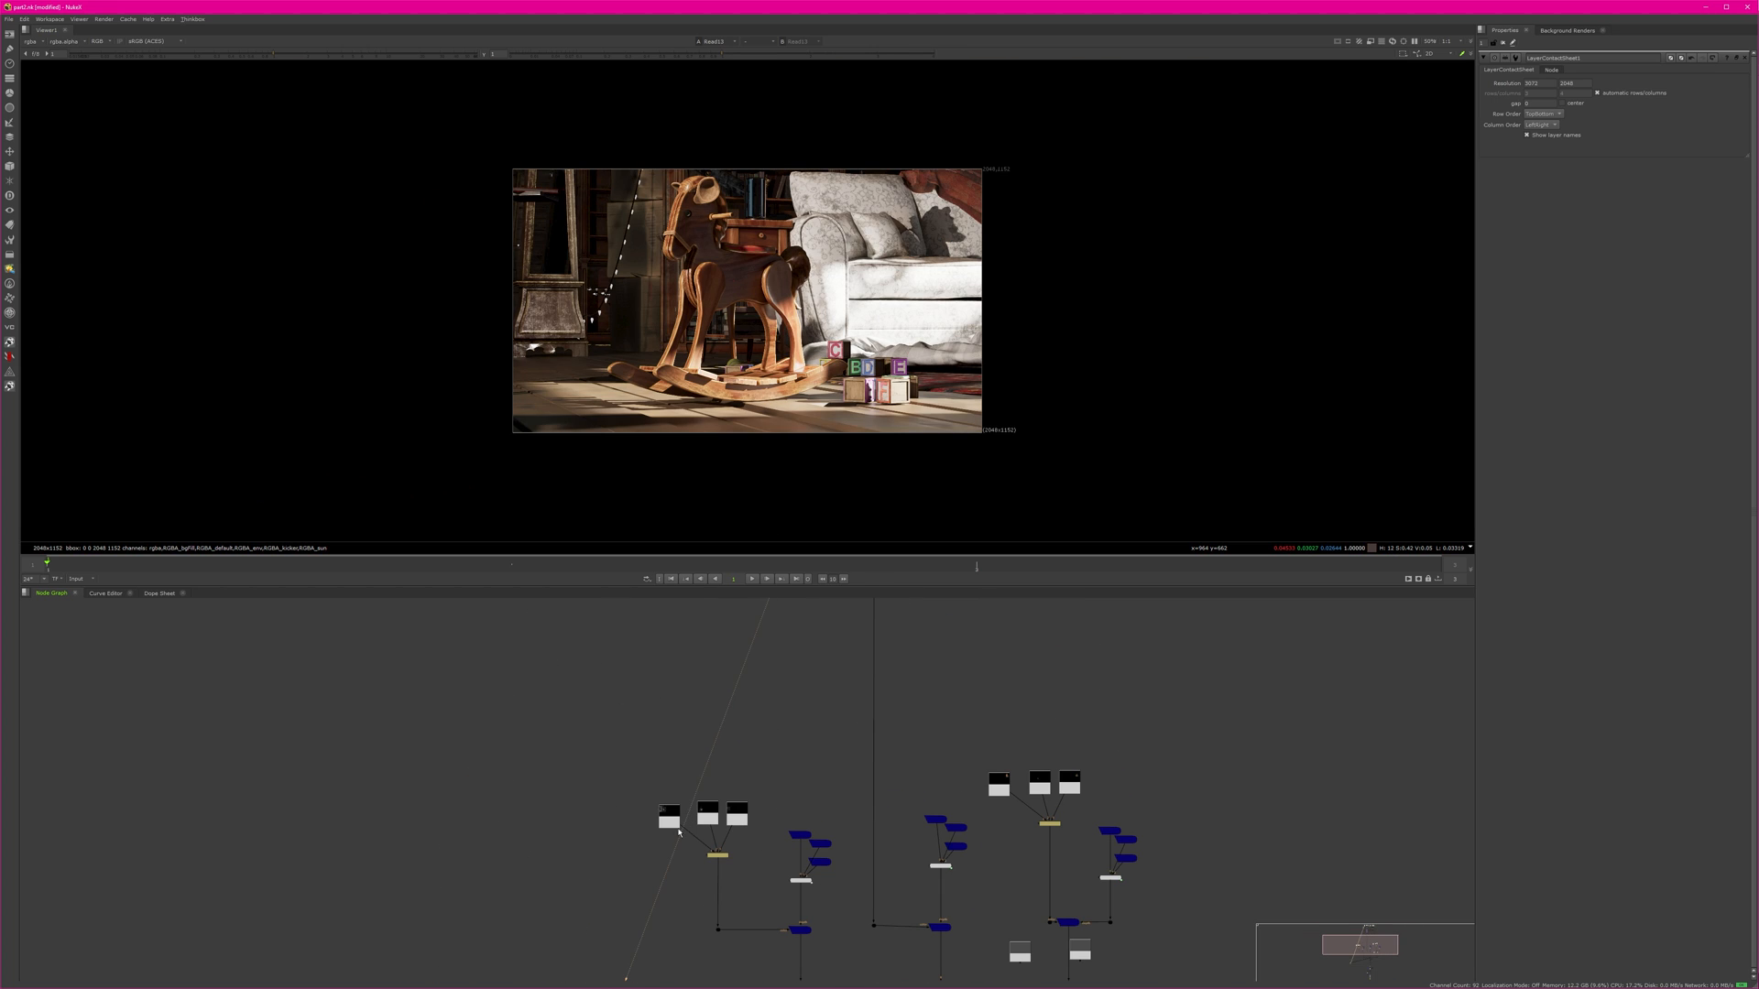
left_click_drag(701, 719, 662, 828)
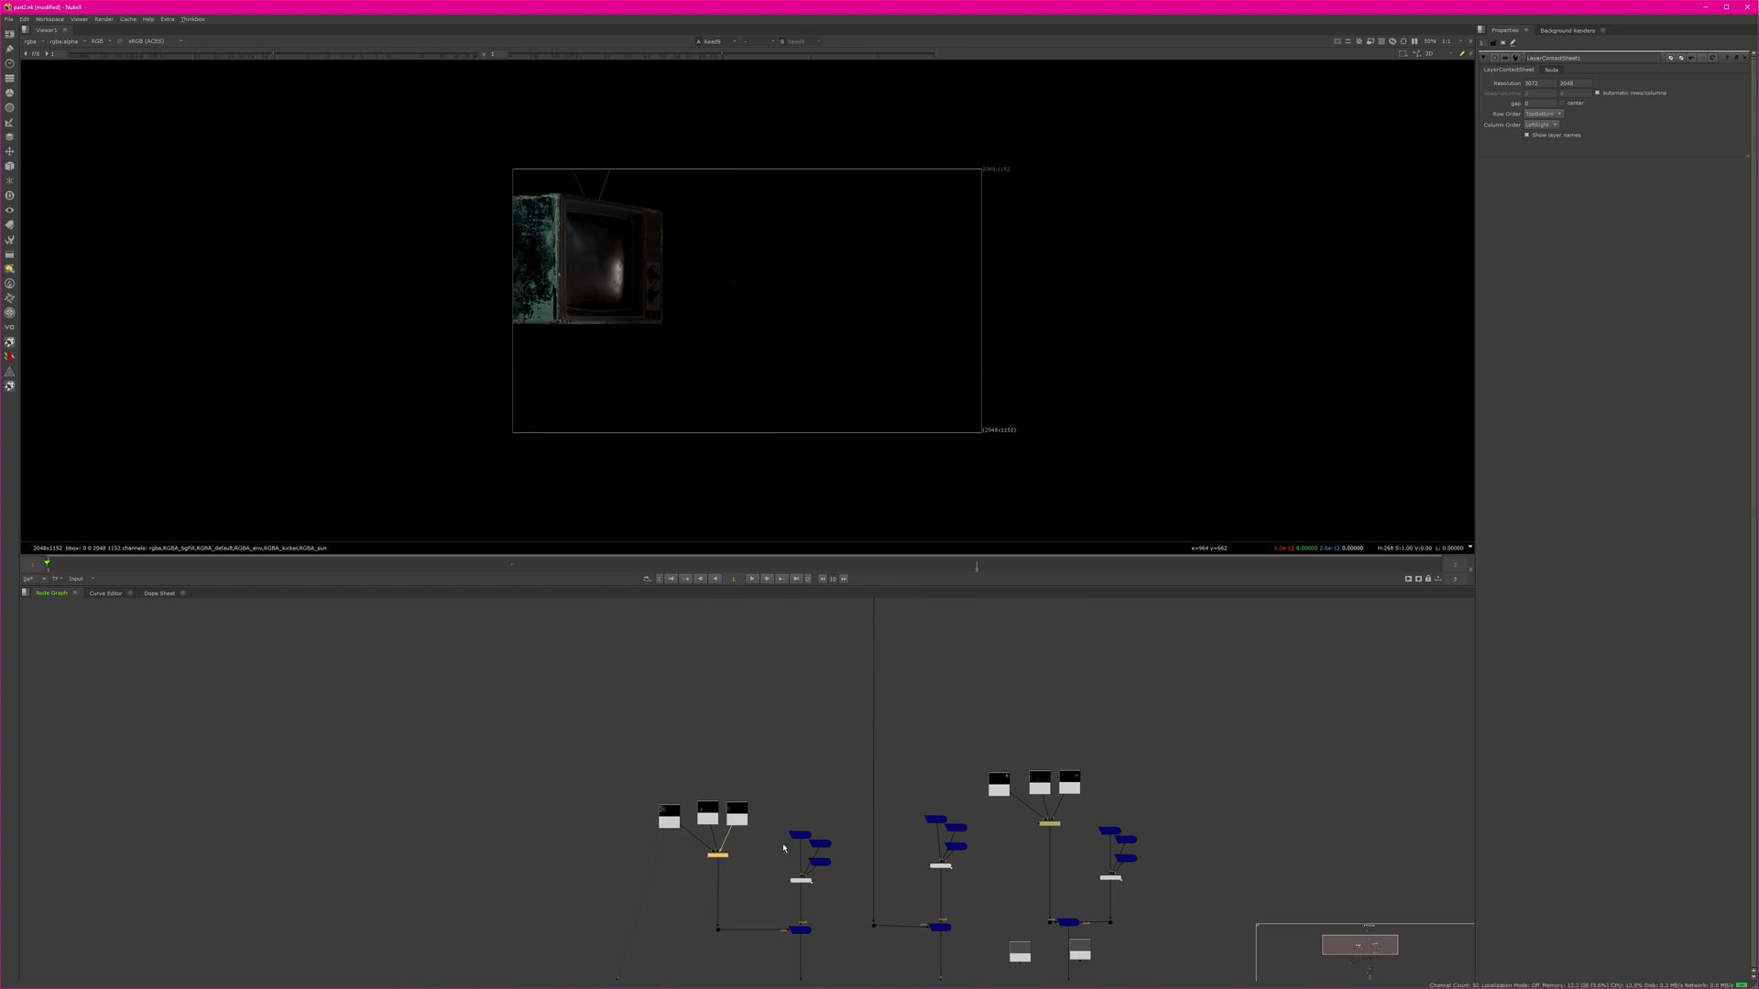
left_click(998, 784)
key("1")
middle_click_drag(1145, 760, 895, 773)
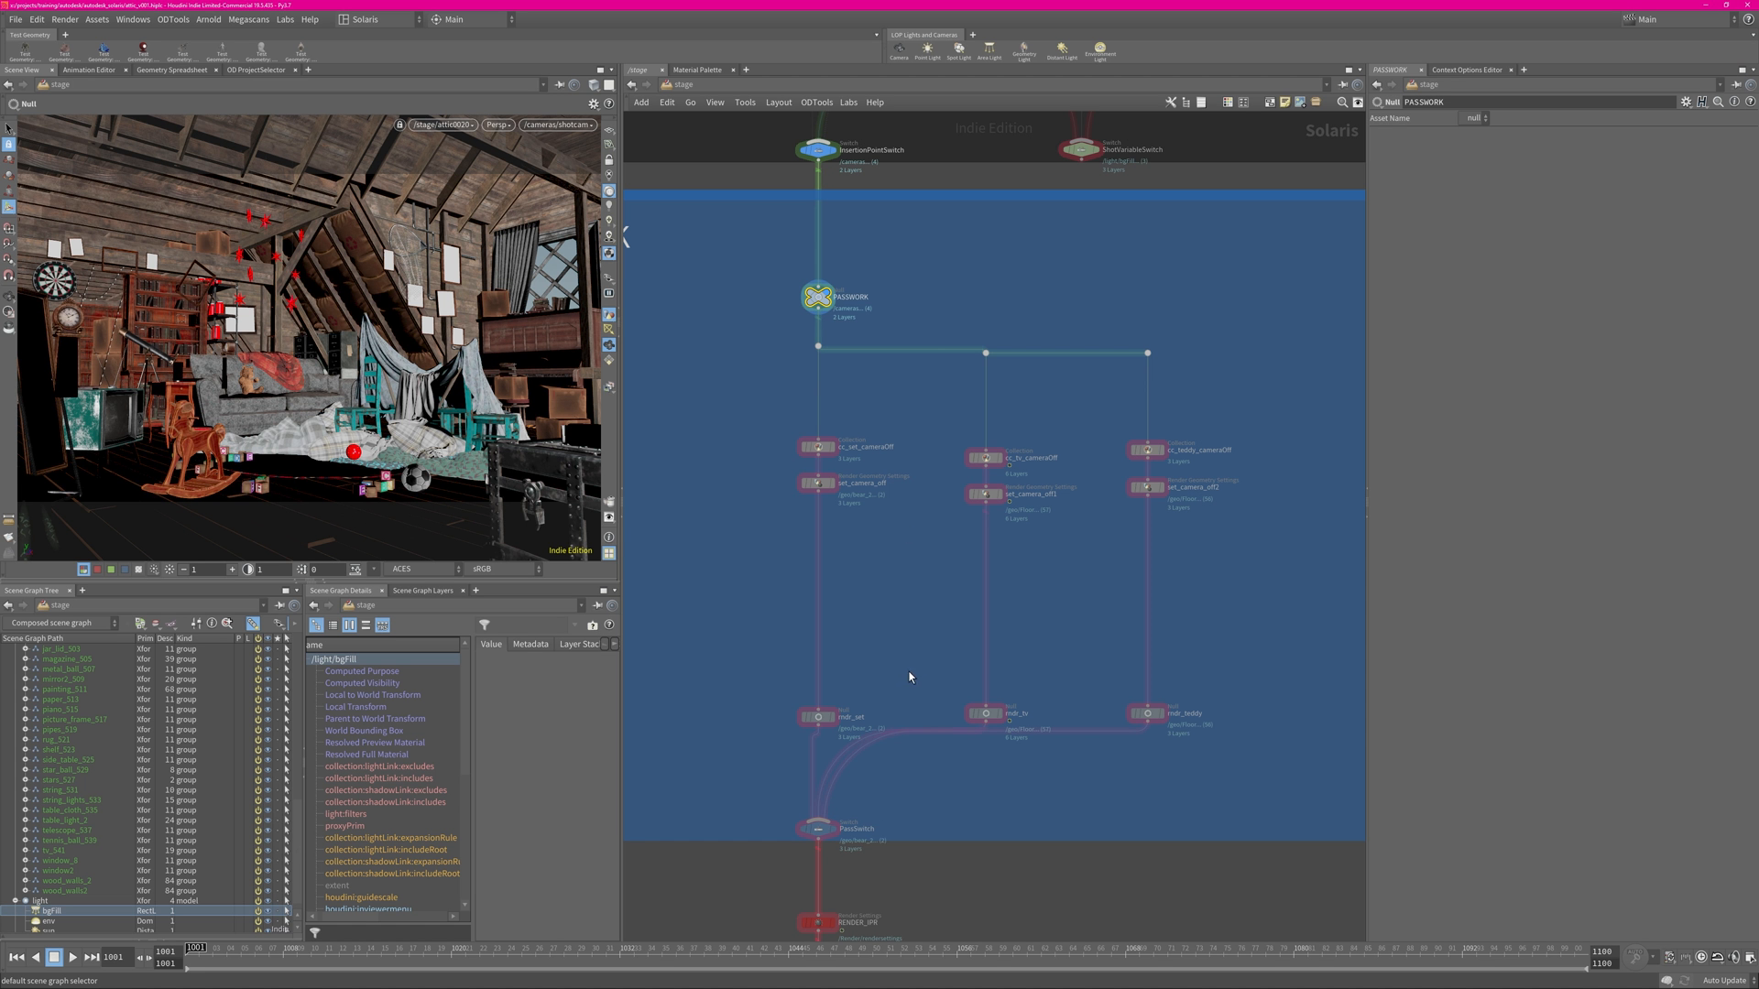
scroll(810, 920, "up", 3)
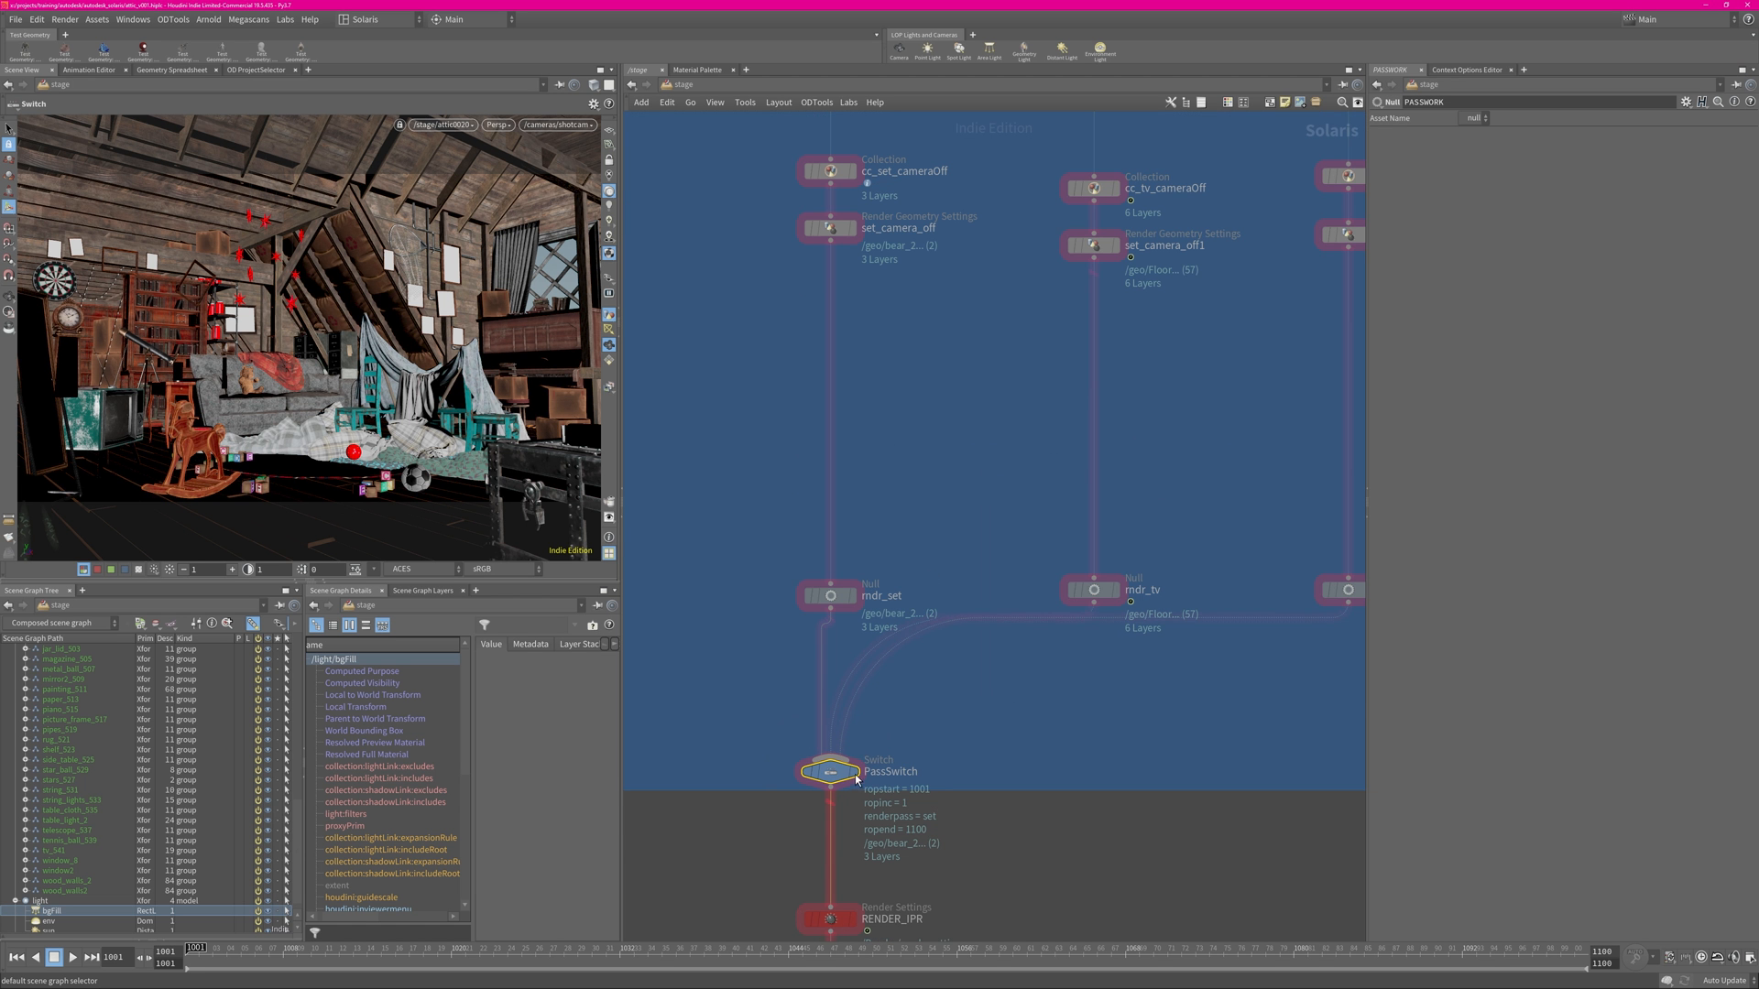
left_click(836, 778)
left_click(831, 777)
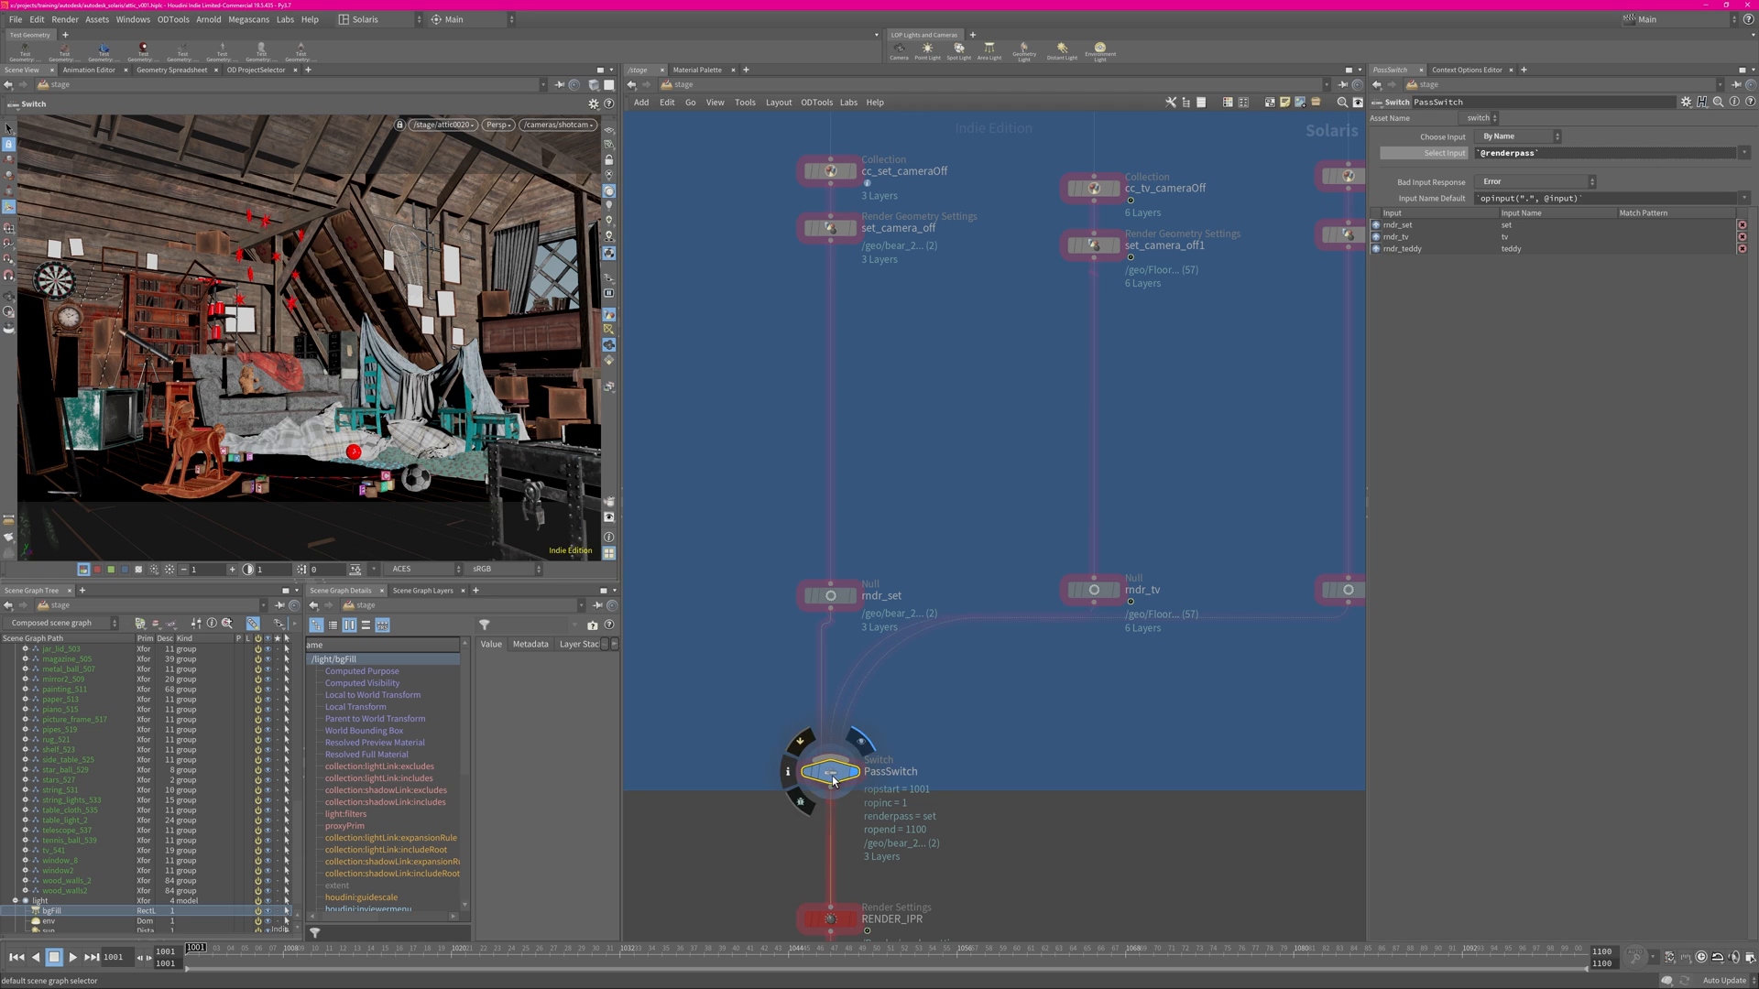
left_click(1454, 156)
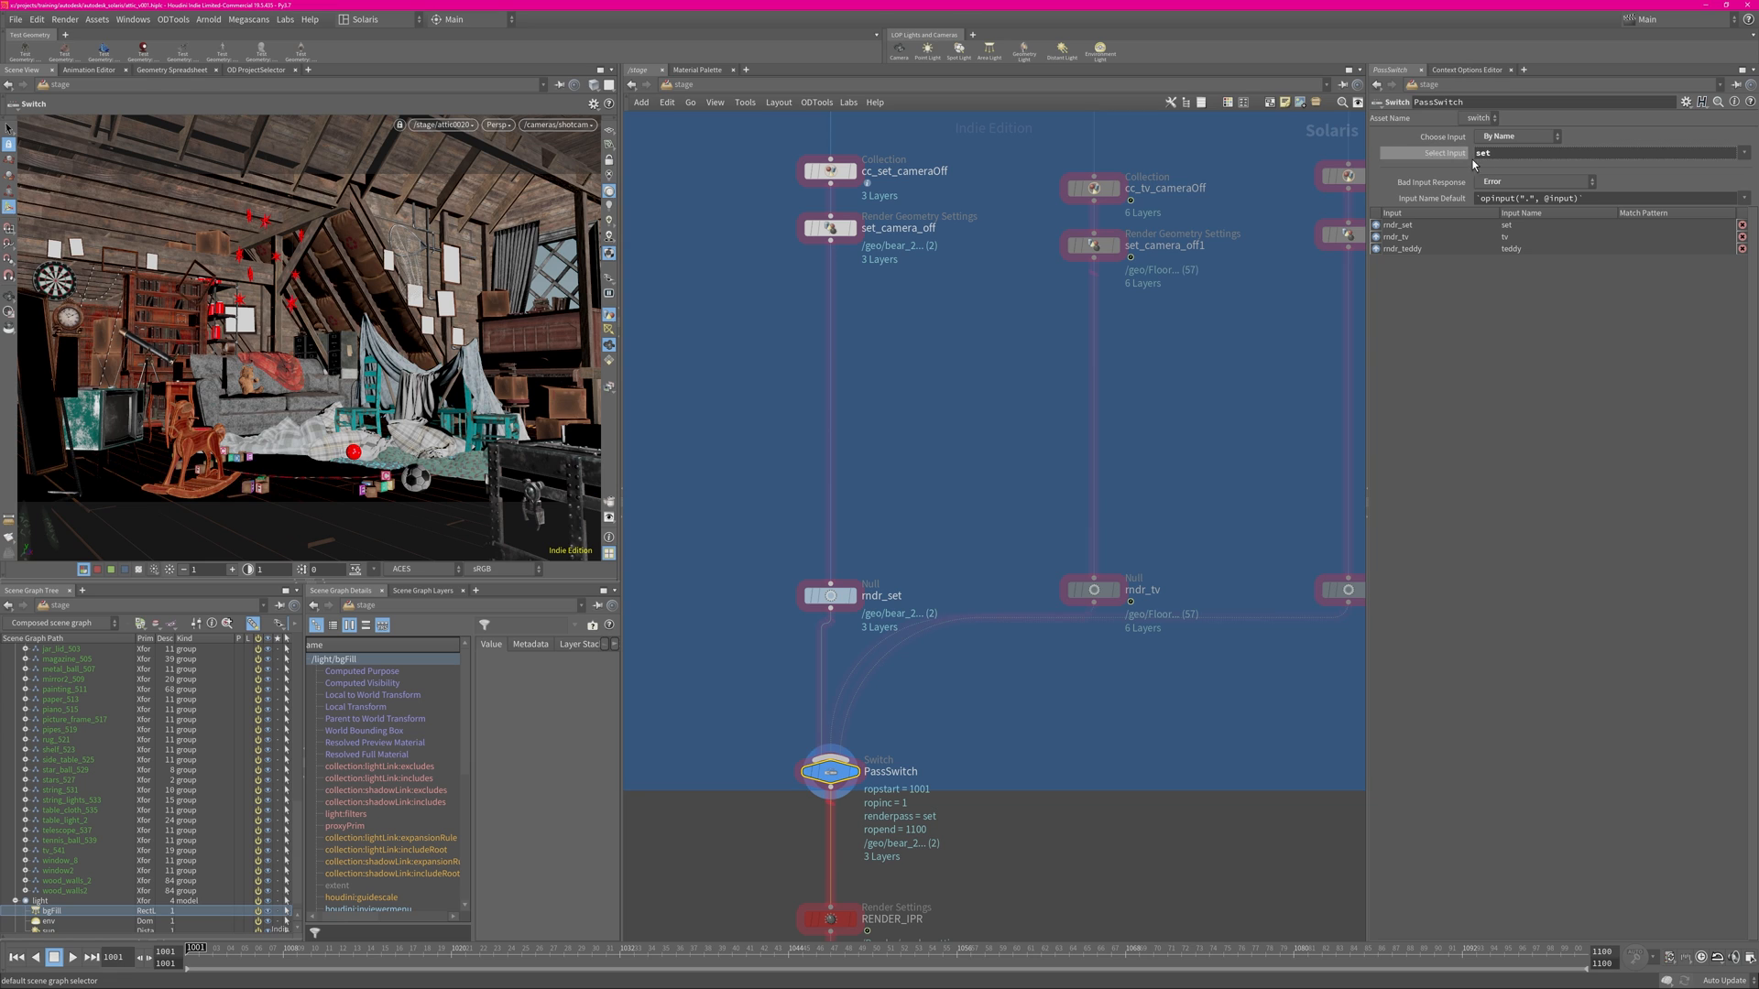
Open the context options and set renderpass to tv to drive PassSwitch.
left_click(1469, 69)
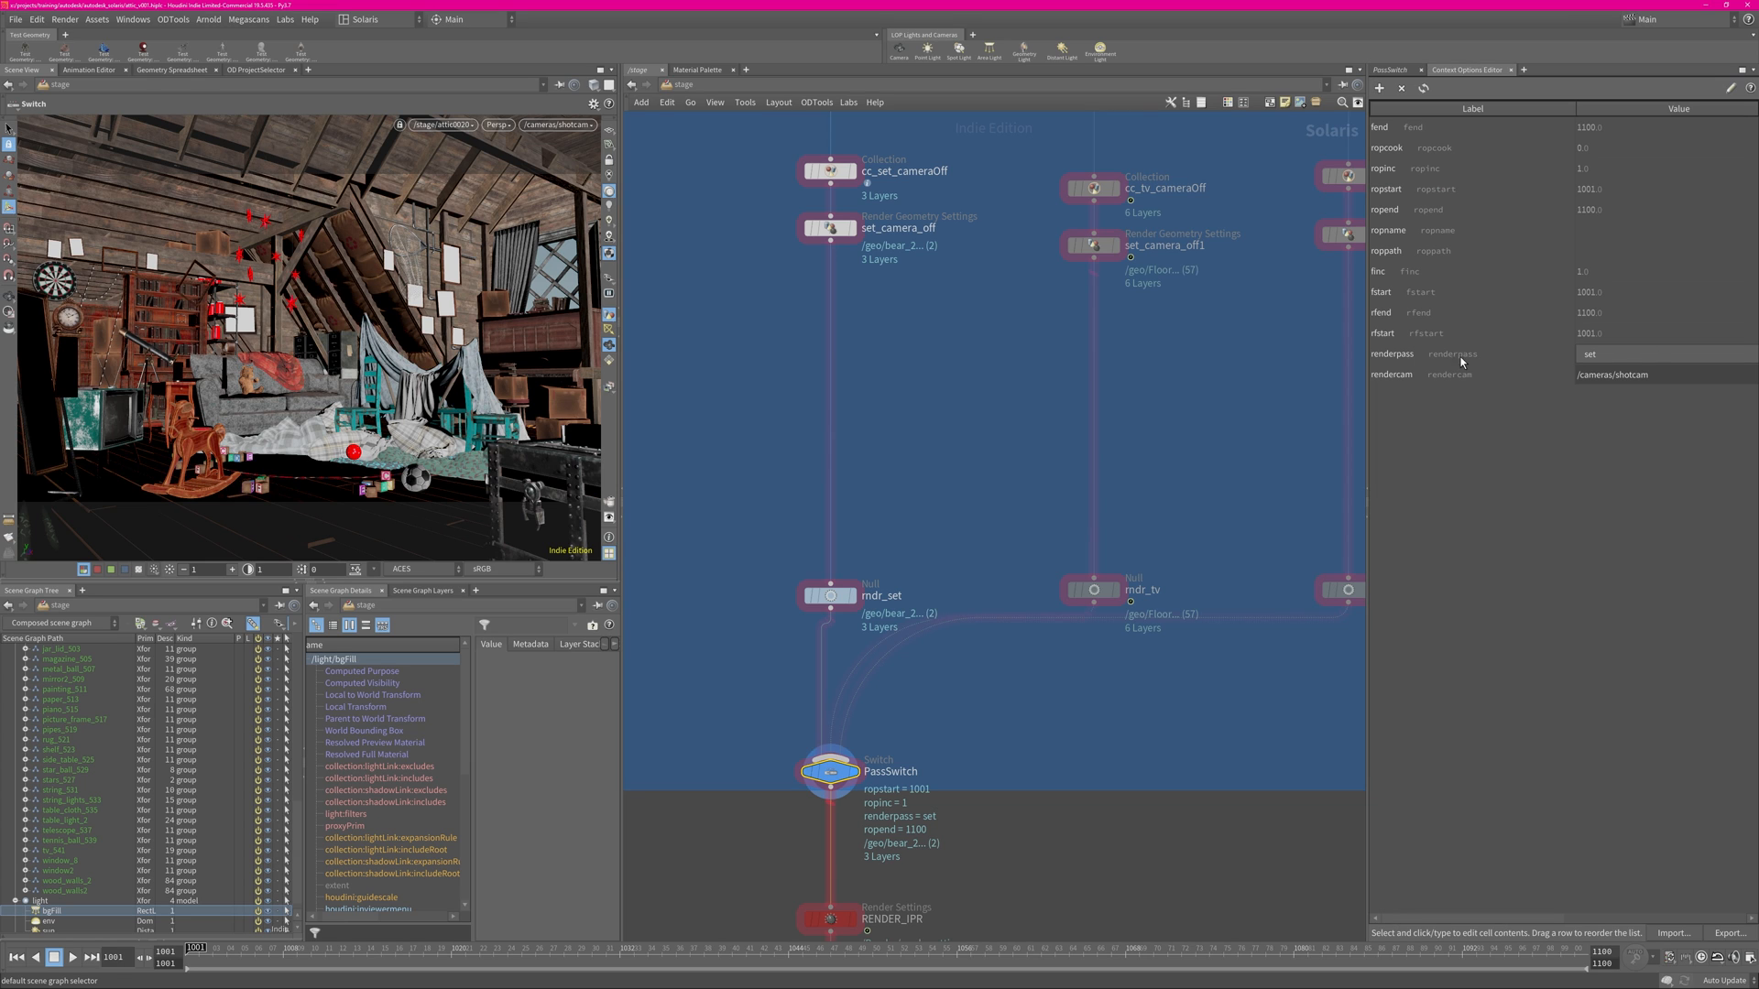
left_click(1562, 359)
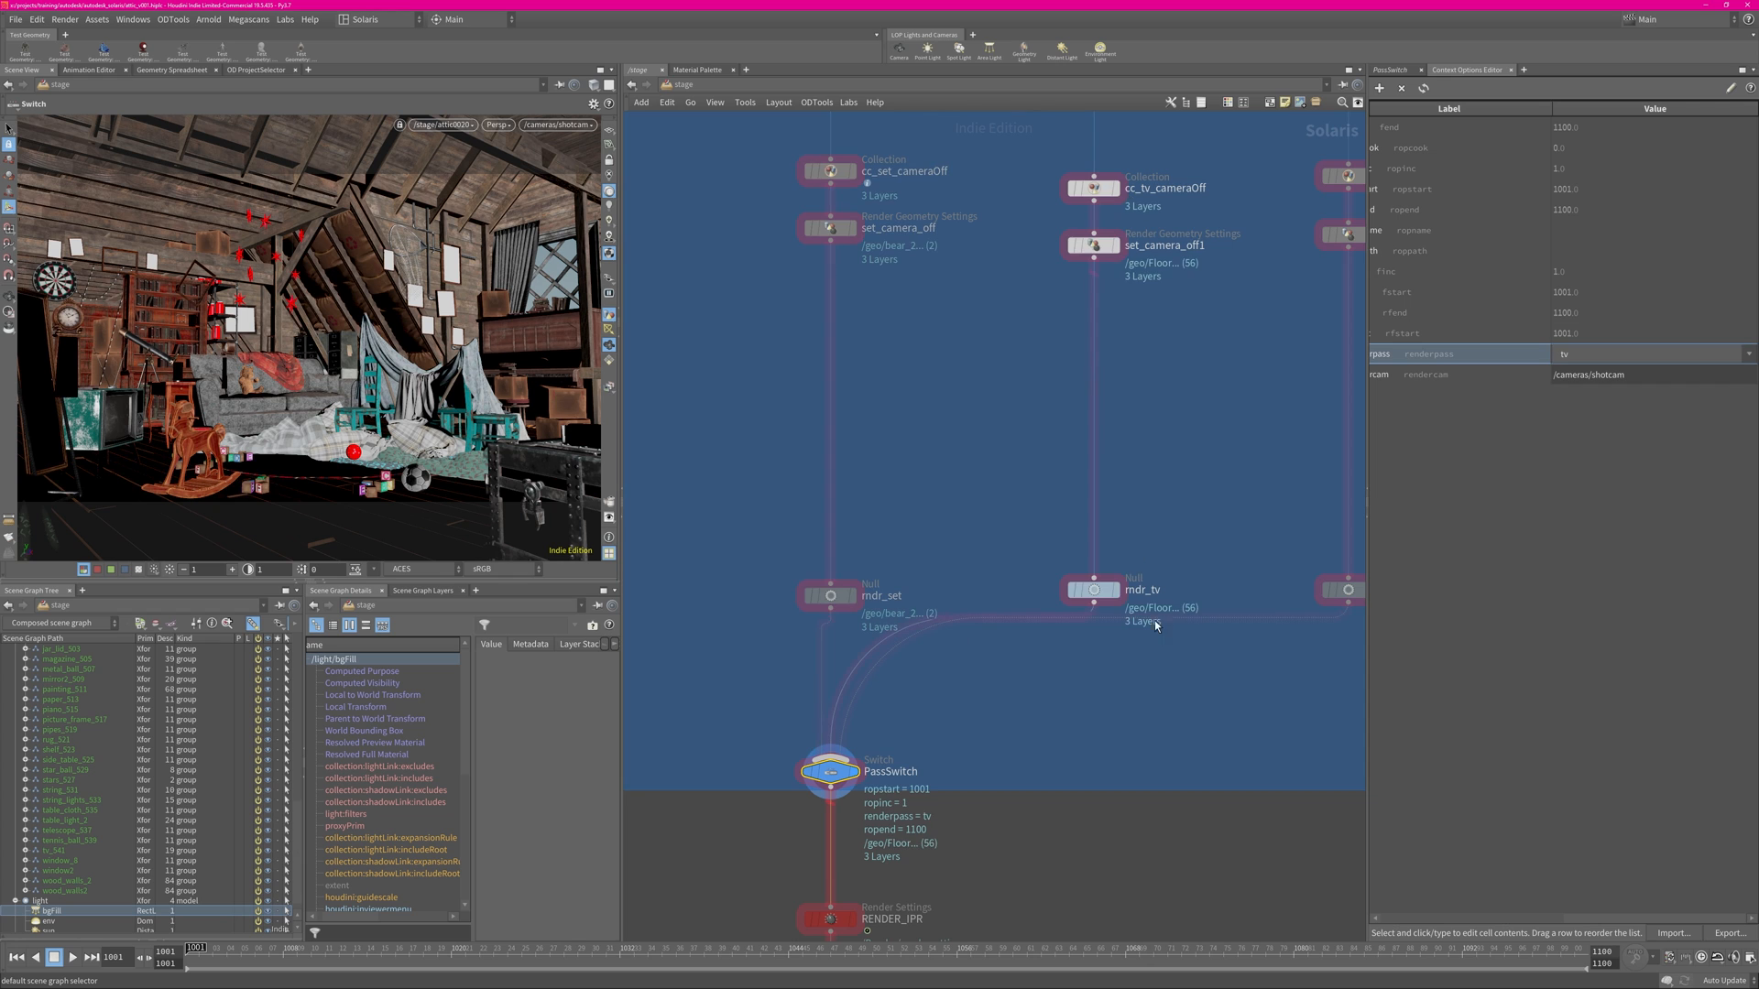
middle_click_drag(1144, 412, 1085, 471)
right_click_drag(1086, 471, 1057, 279)
middle_click_drag(1105, 460, 1042, 476)
scroll(1046, 477, "up", 2)
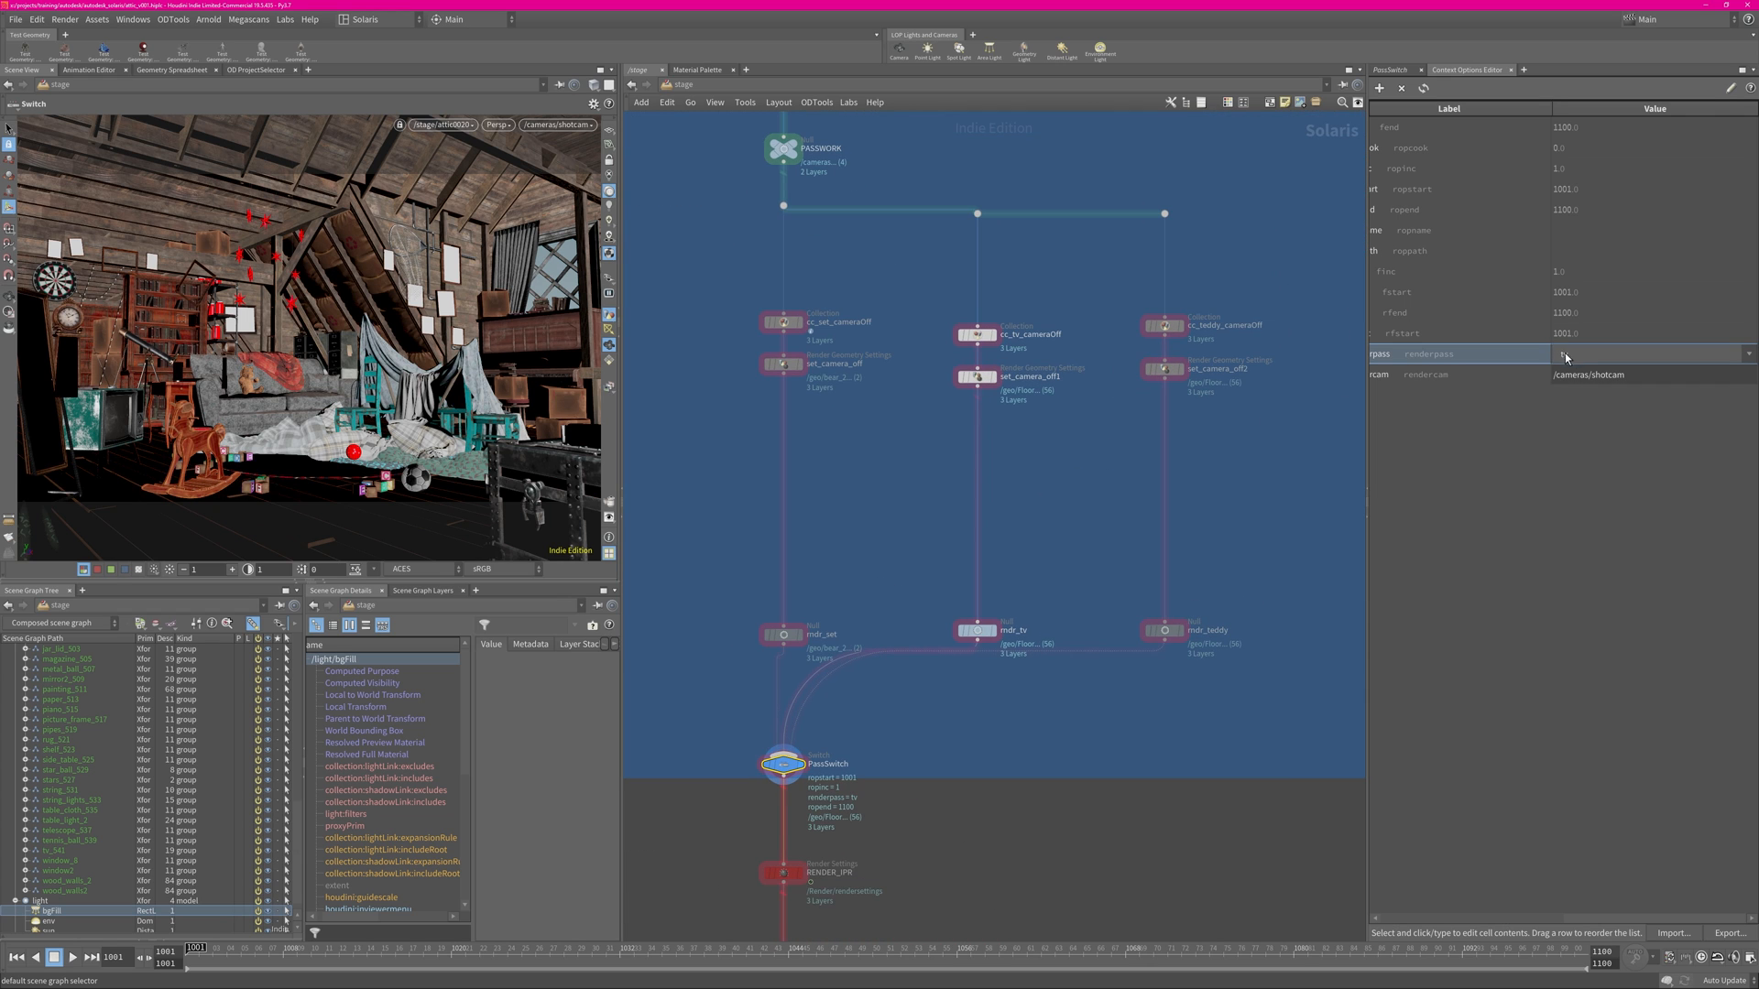
Set the renderpass context option to teddy and widen the context options pane.
left_click(1566, 357)
left_click(1564, 400)
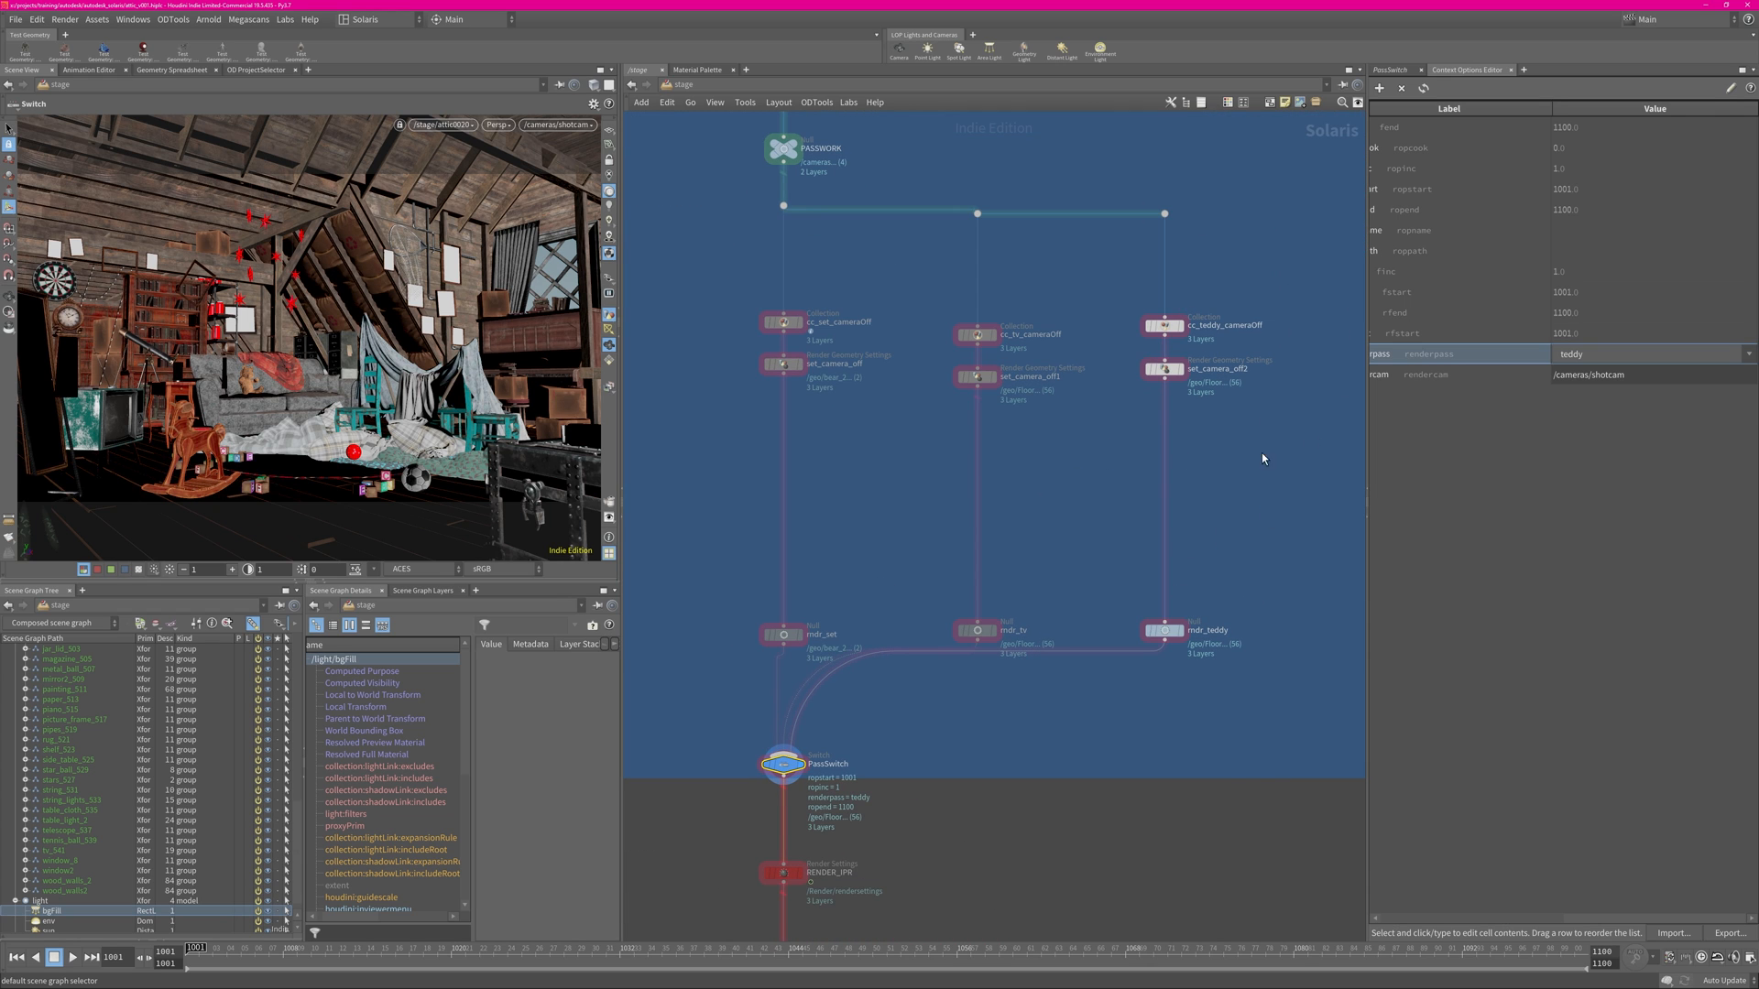
left_click(1583, 362)
left_click(1579, 399)
left_click_drag(1370, 509, 1295, 509)
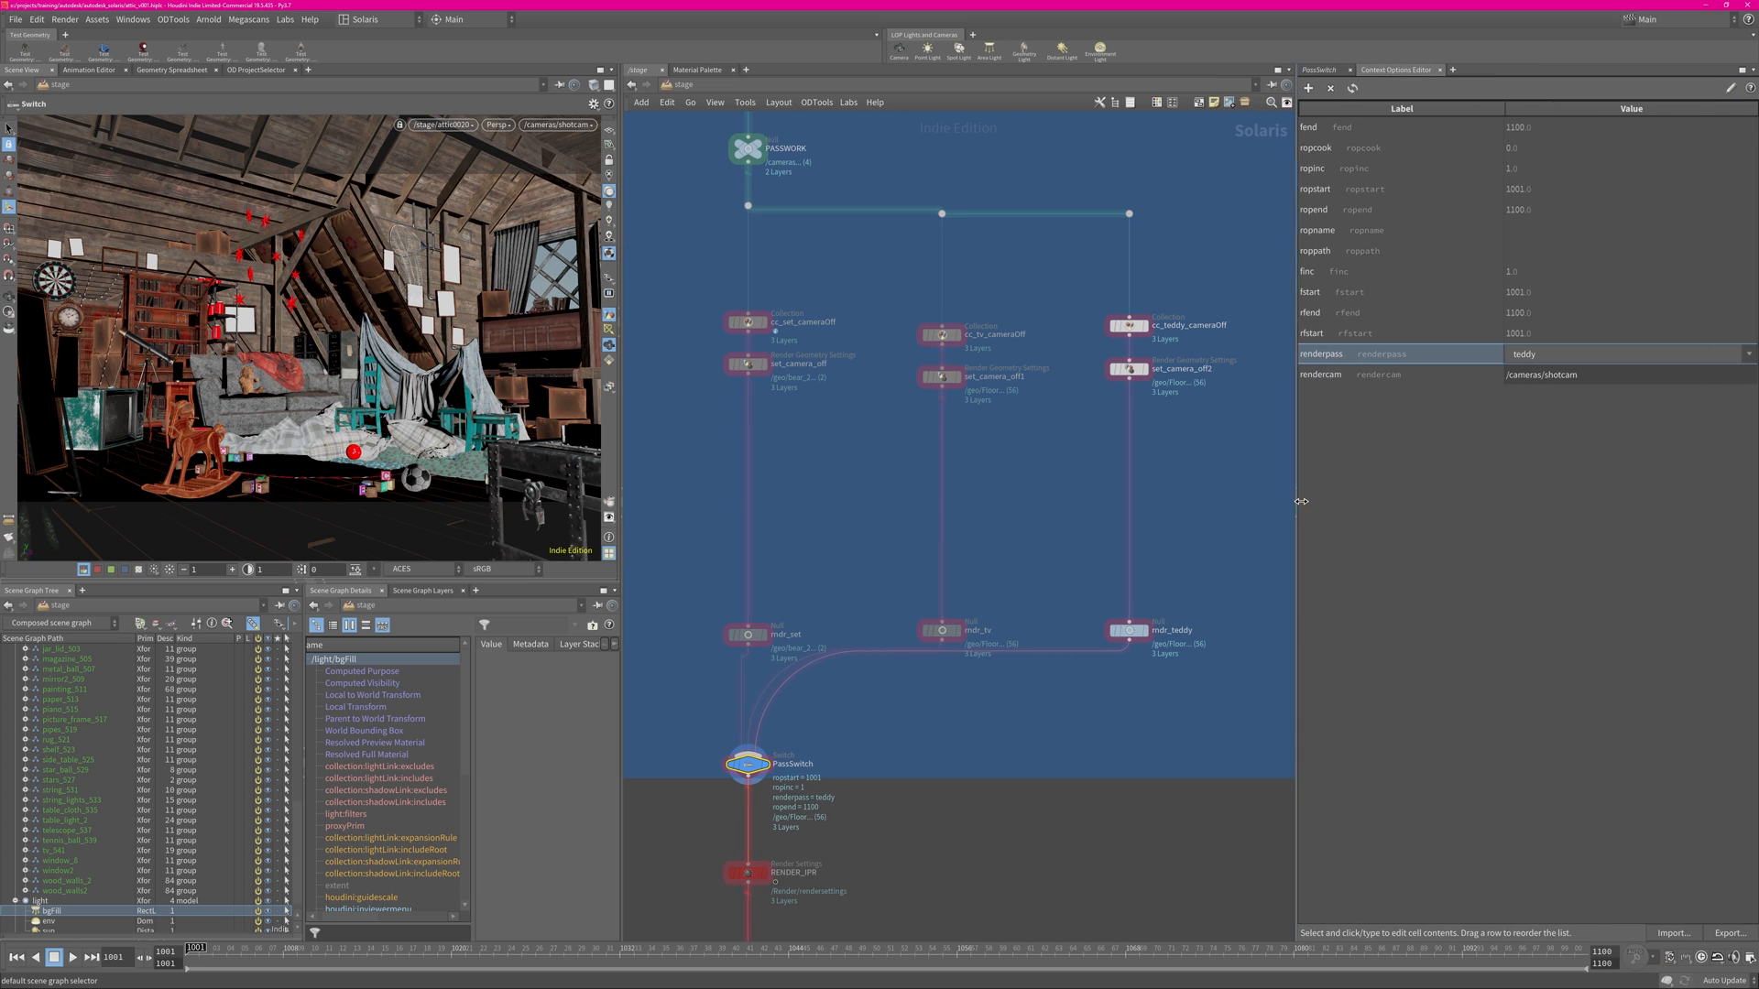
Examine the types available for new context options and the String Menu definition of the renderpass option.
left_click(1308, 88)
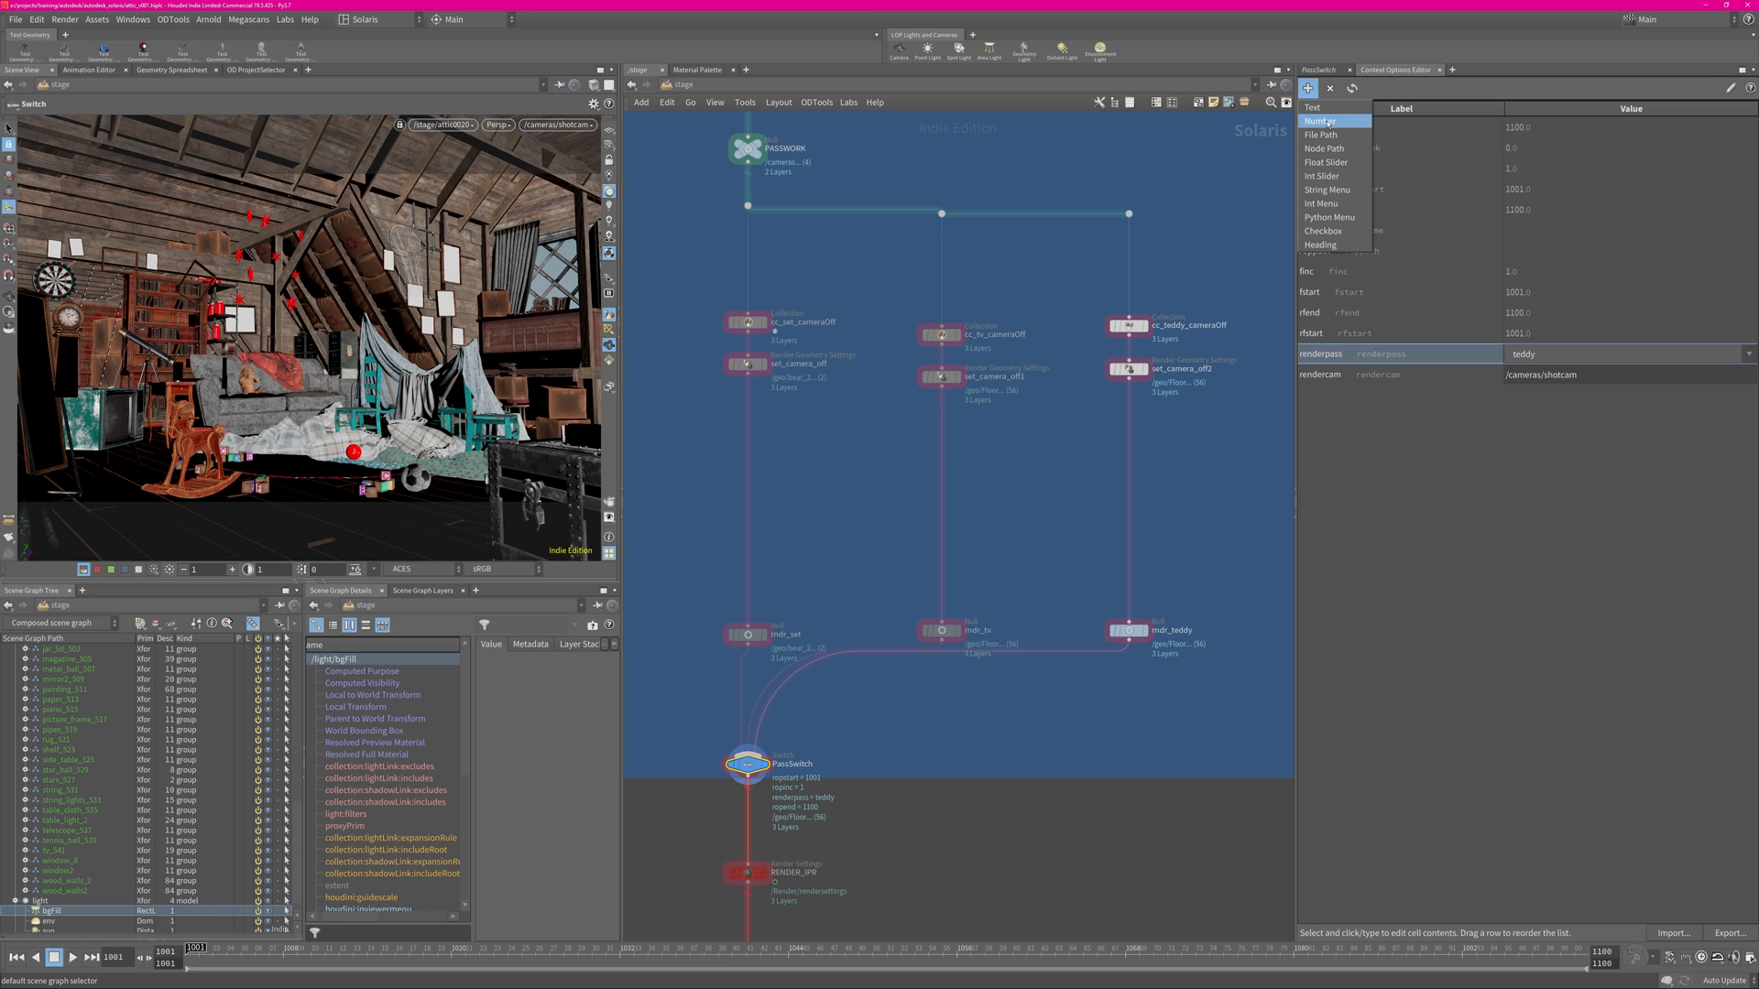
left_click(1452, 514)
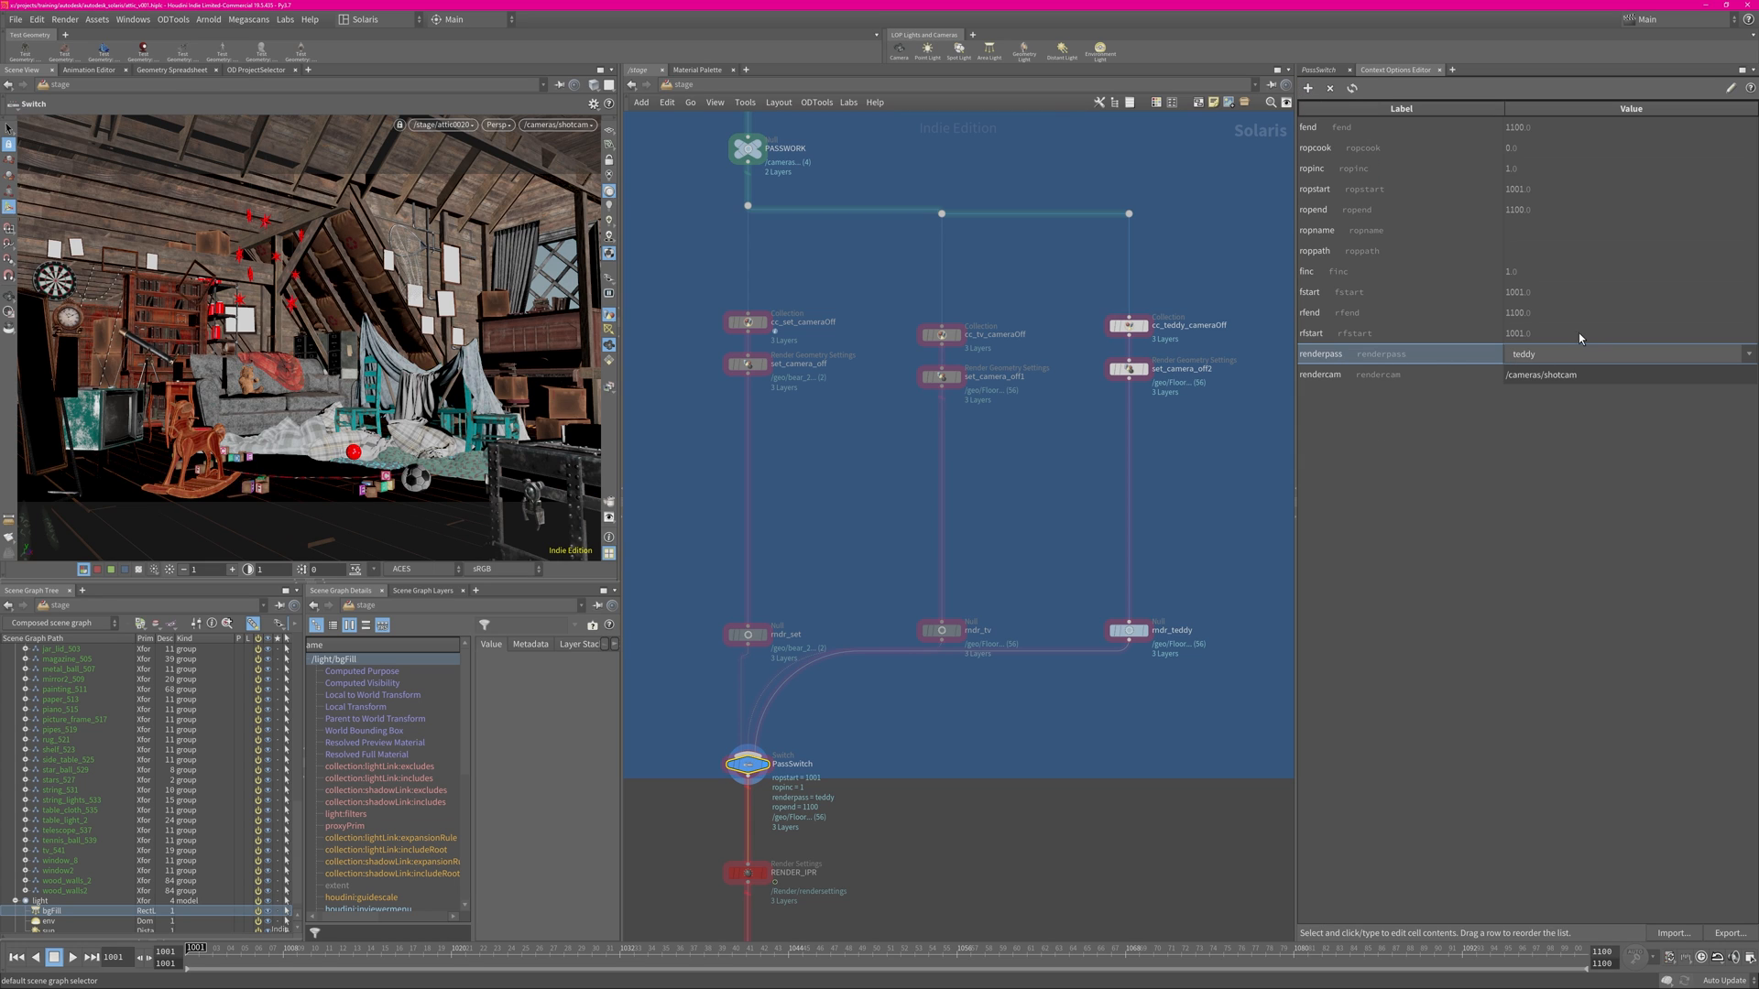
left_click(1730, 90)
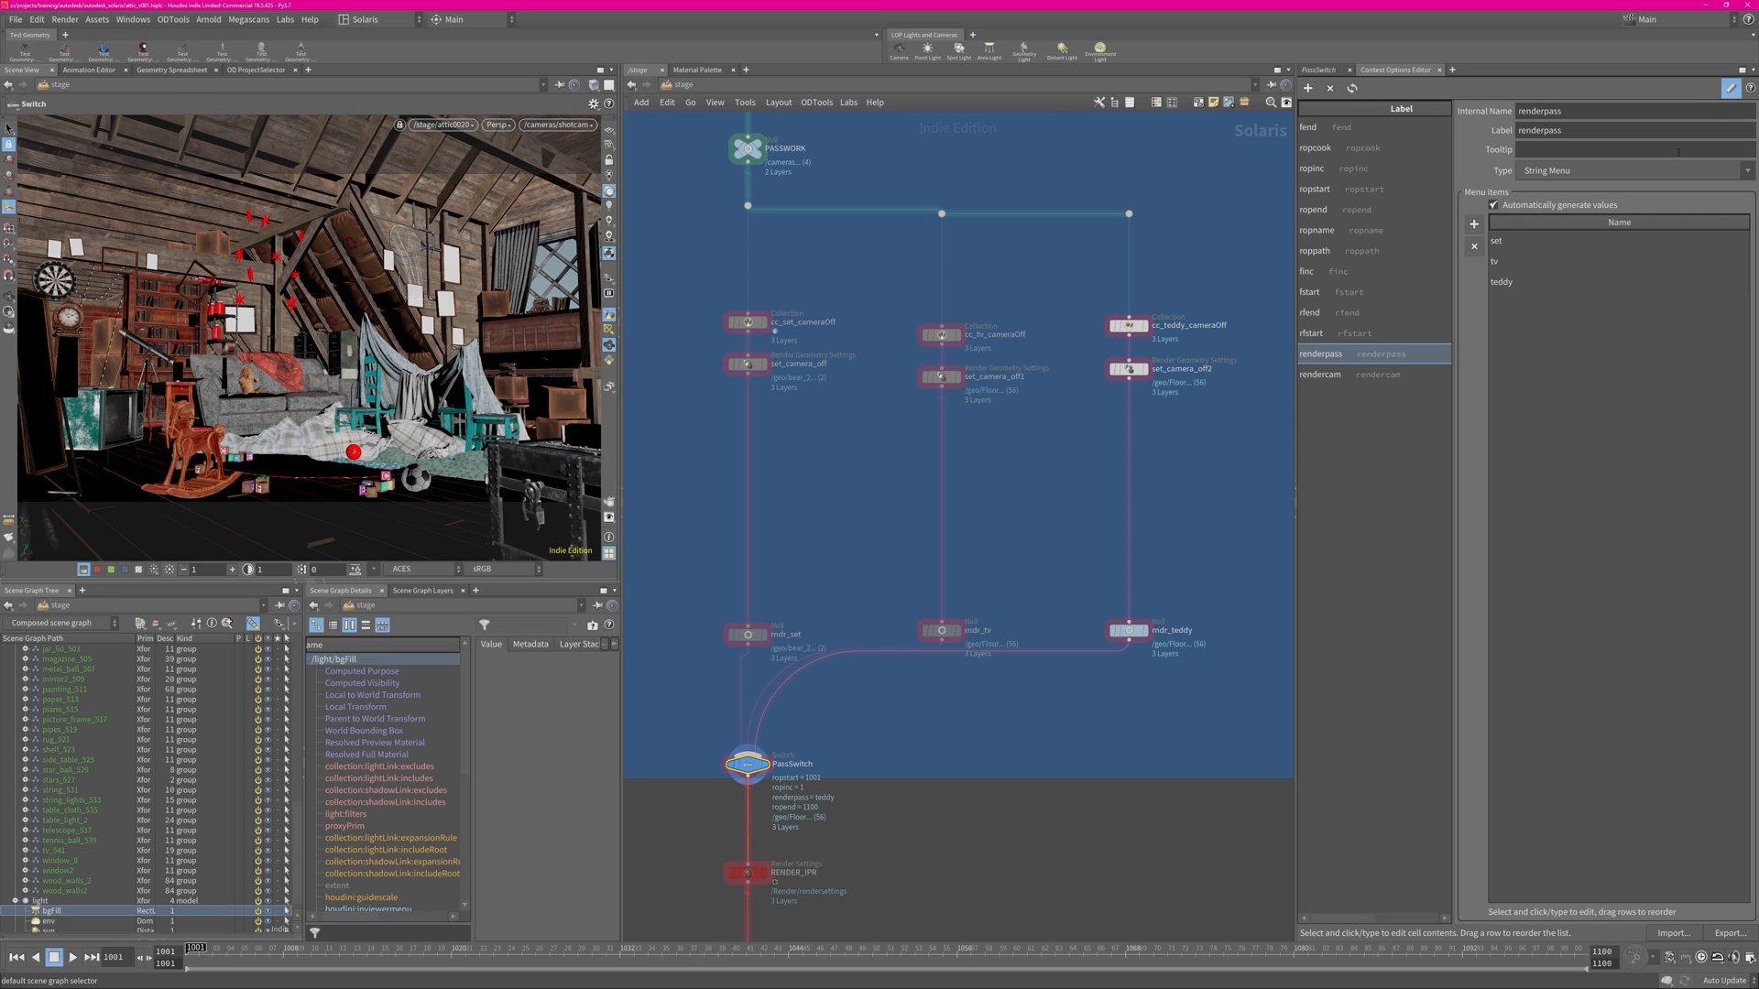
left_click(1731, 89)
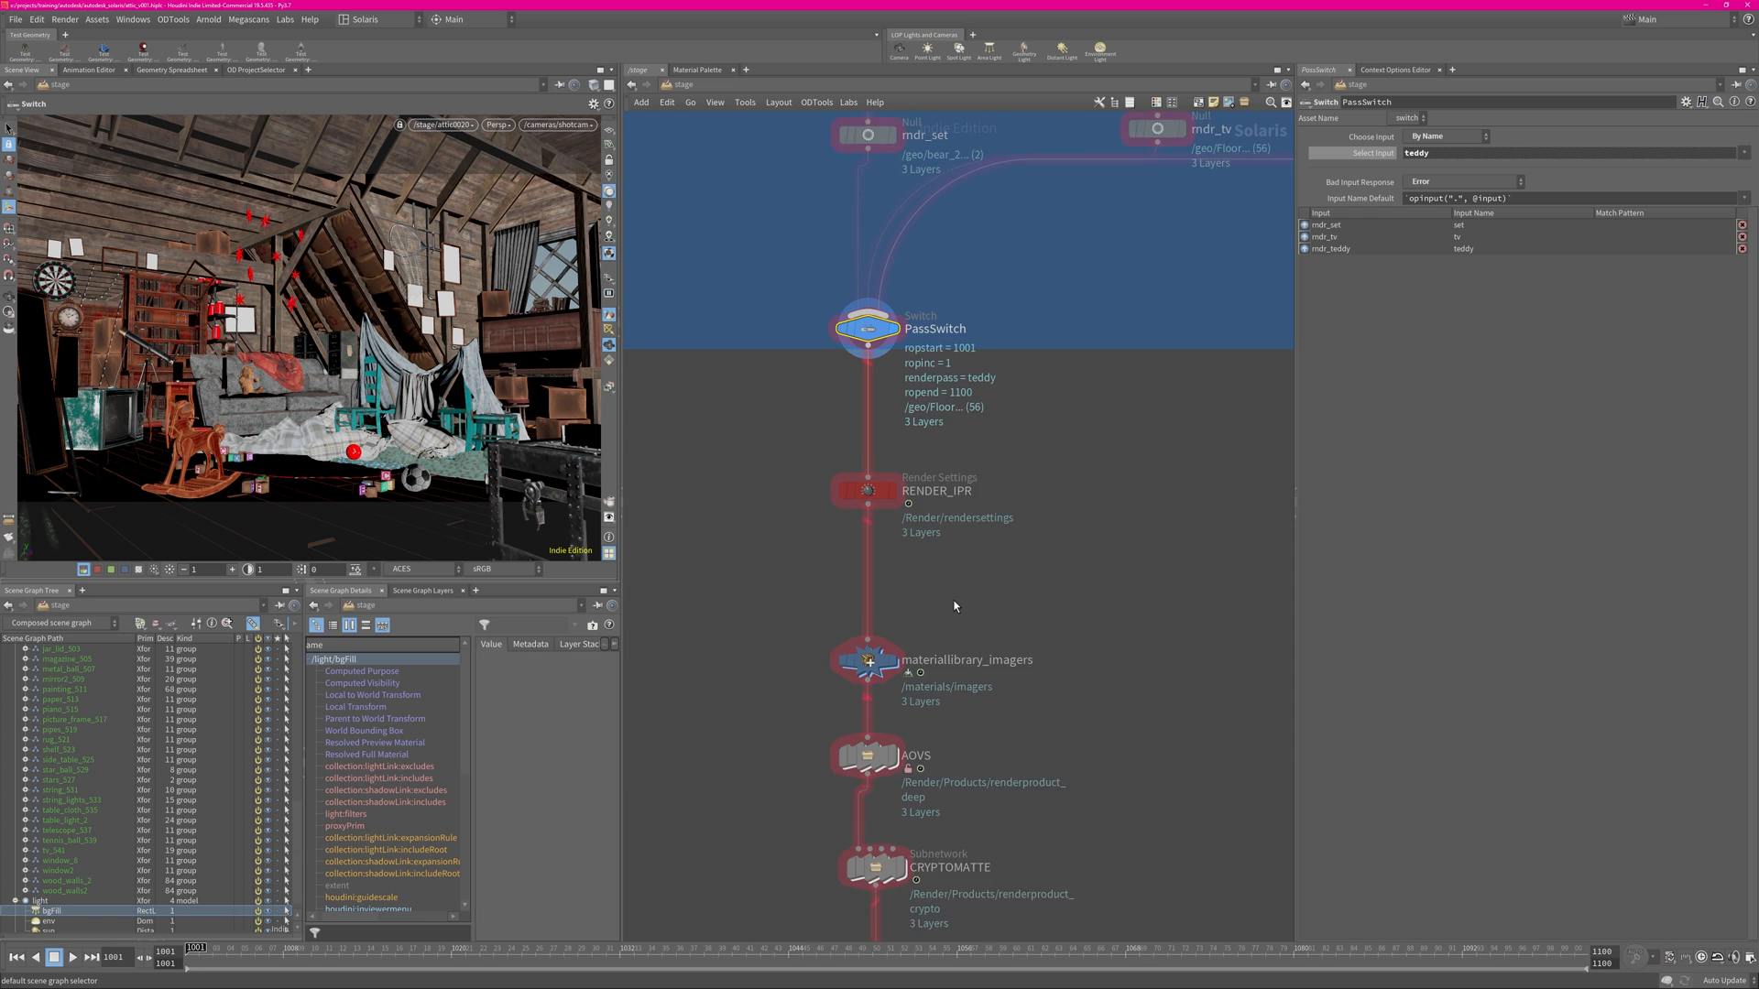
Select the AOVS node below PassSwitch and review its export path, name and AOV toggles.
middle_click_drag(954, 604, 963, 531)
middle_click_drag(830, 625, 820, 421)
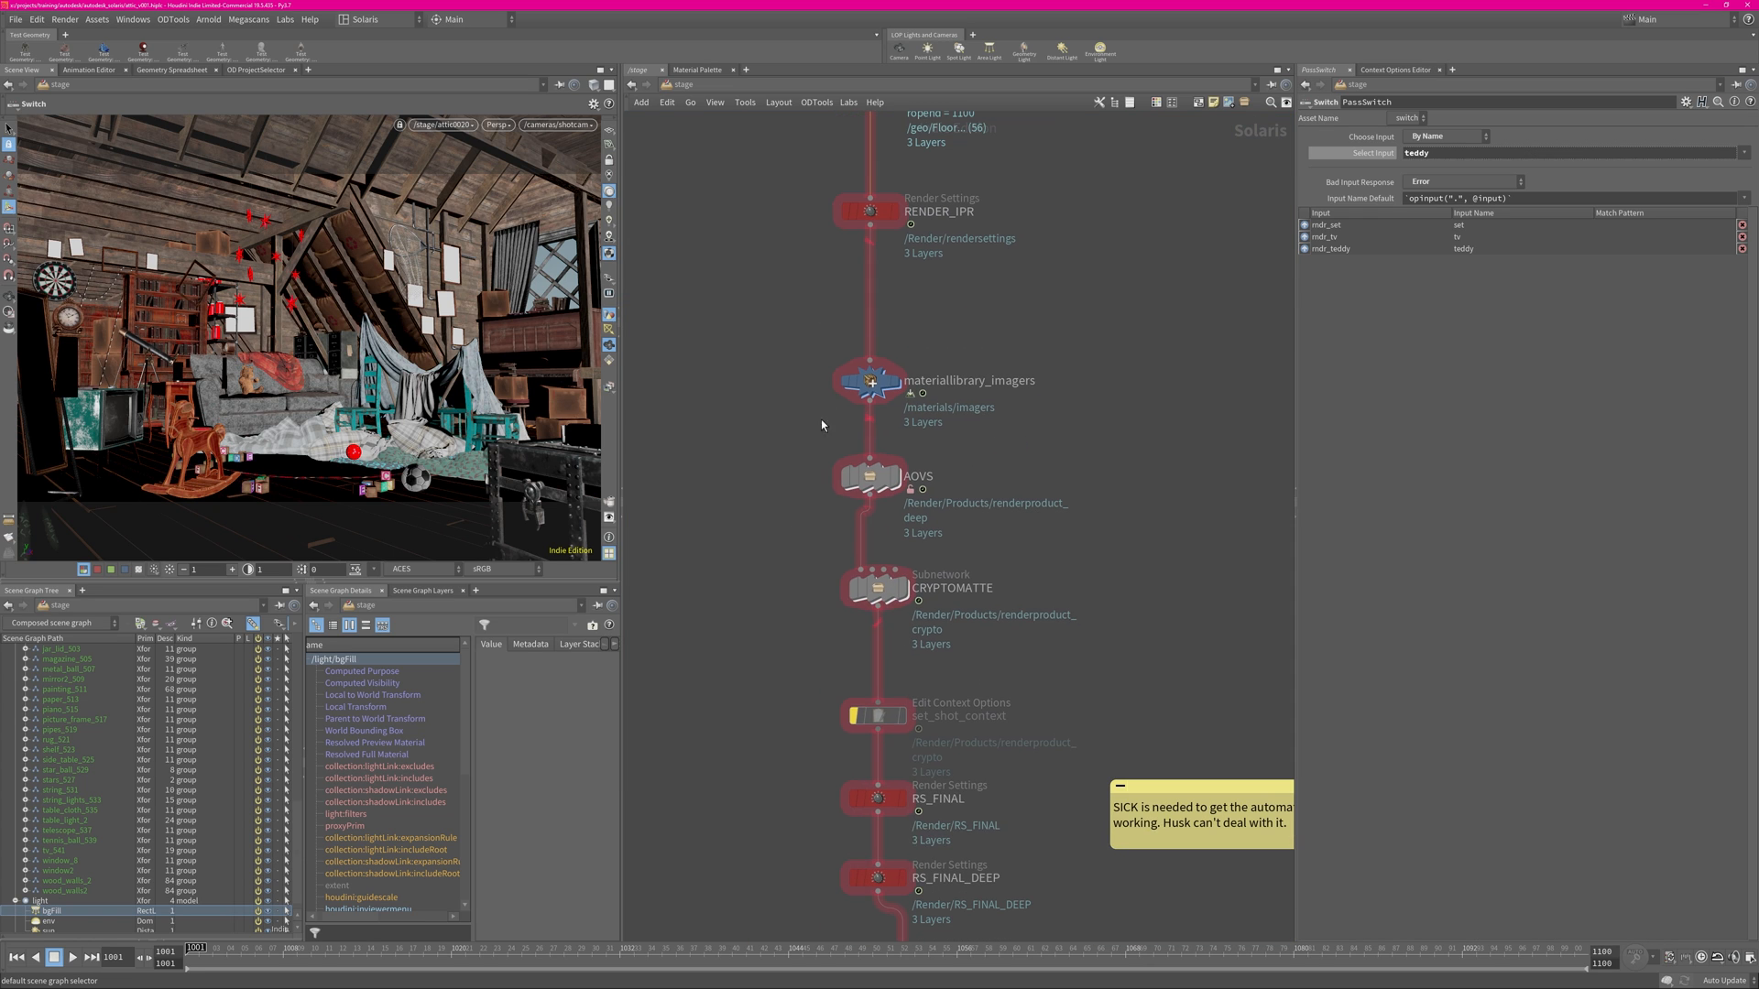
left_click(870, 476)
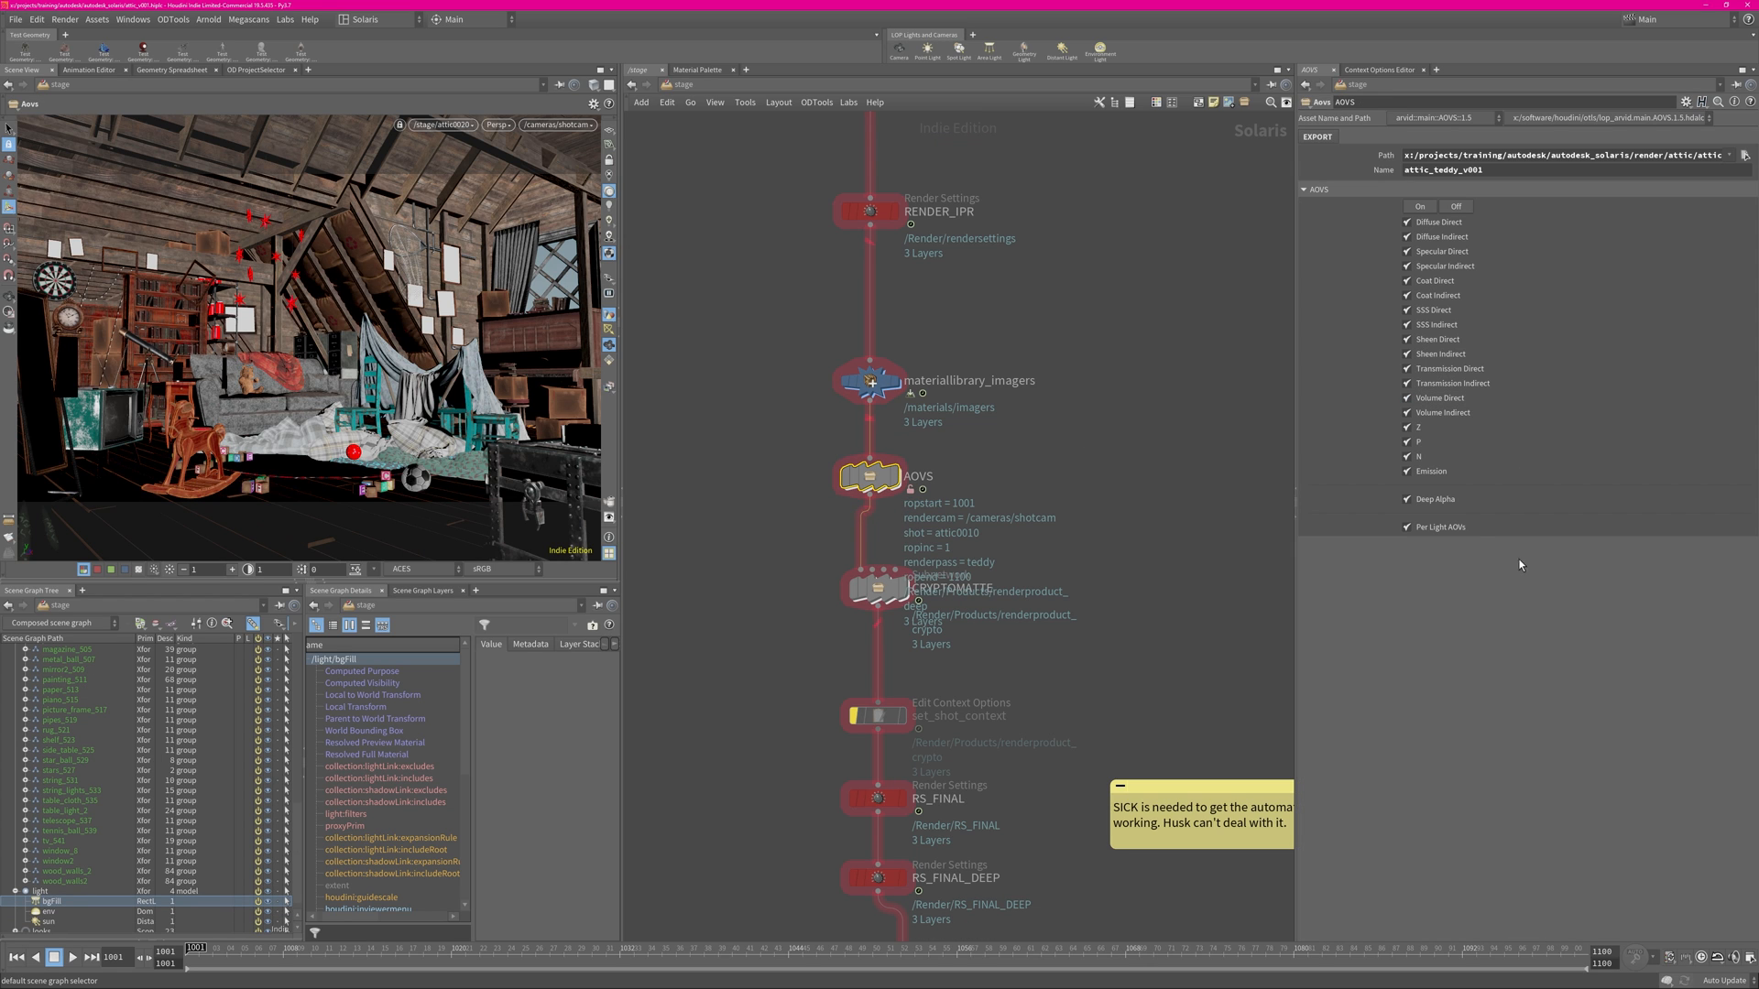
Enter the AOVS network and examine the parameters of the deep Render Var.
double_click(866, 477)
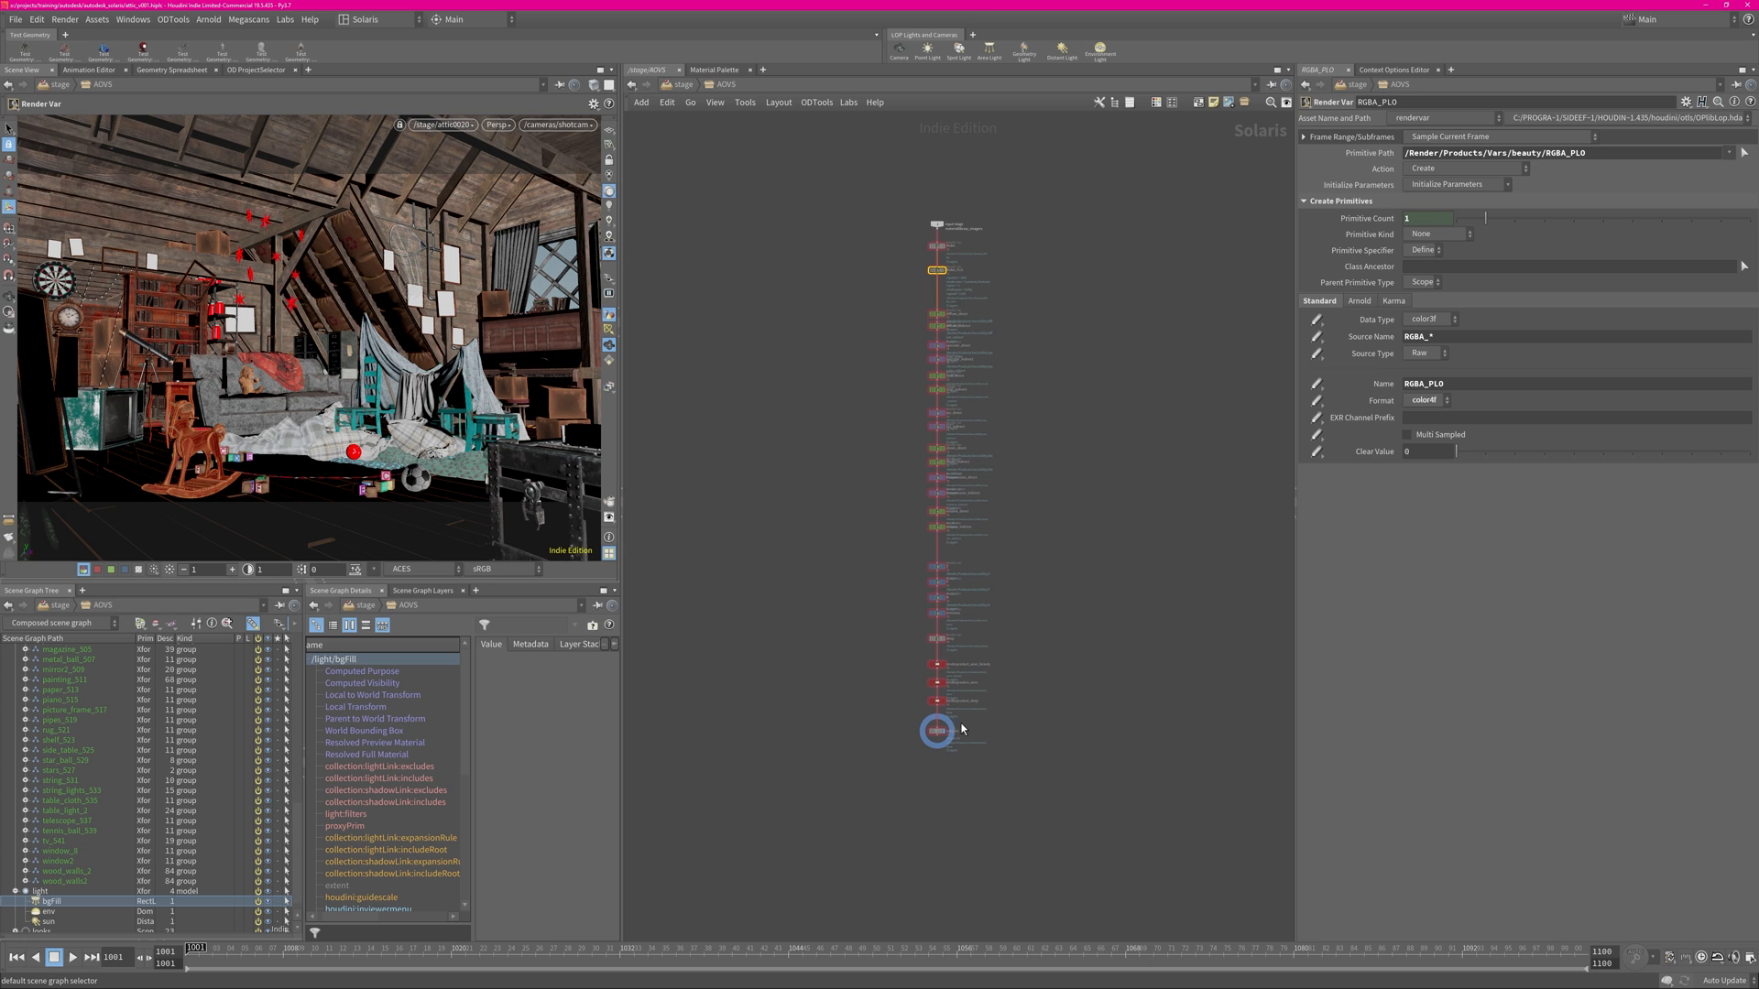
right_click_drag(895, 681, 1010, 673)
middle_click_drag(1010, 673, 801, 709)
left_click_drag(831, 437, 1006, 497)
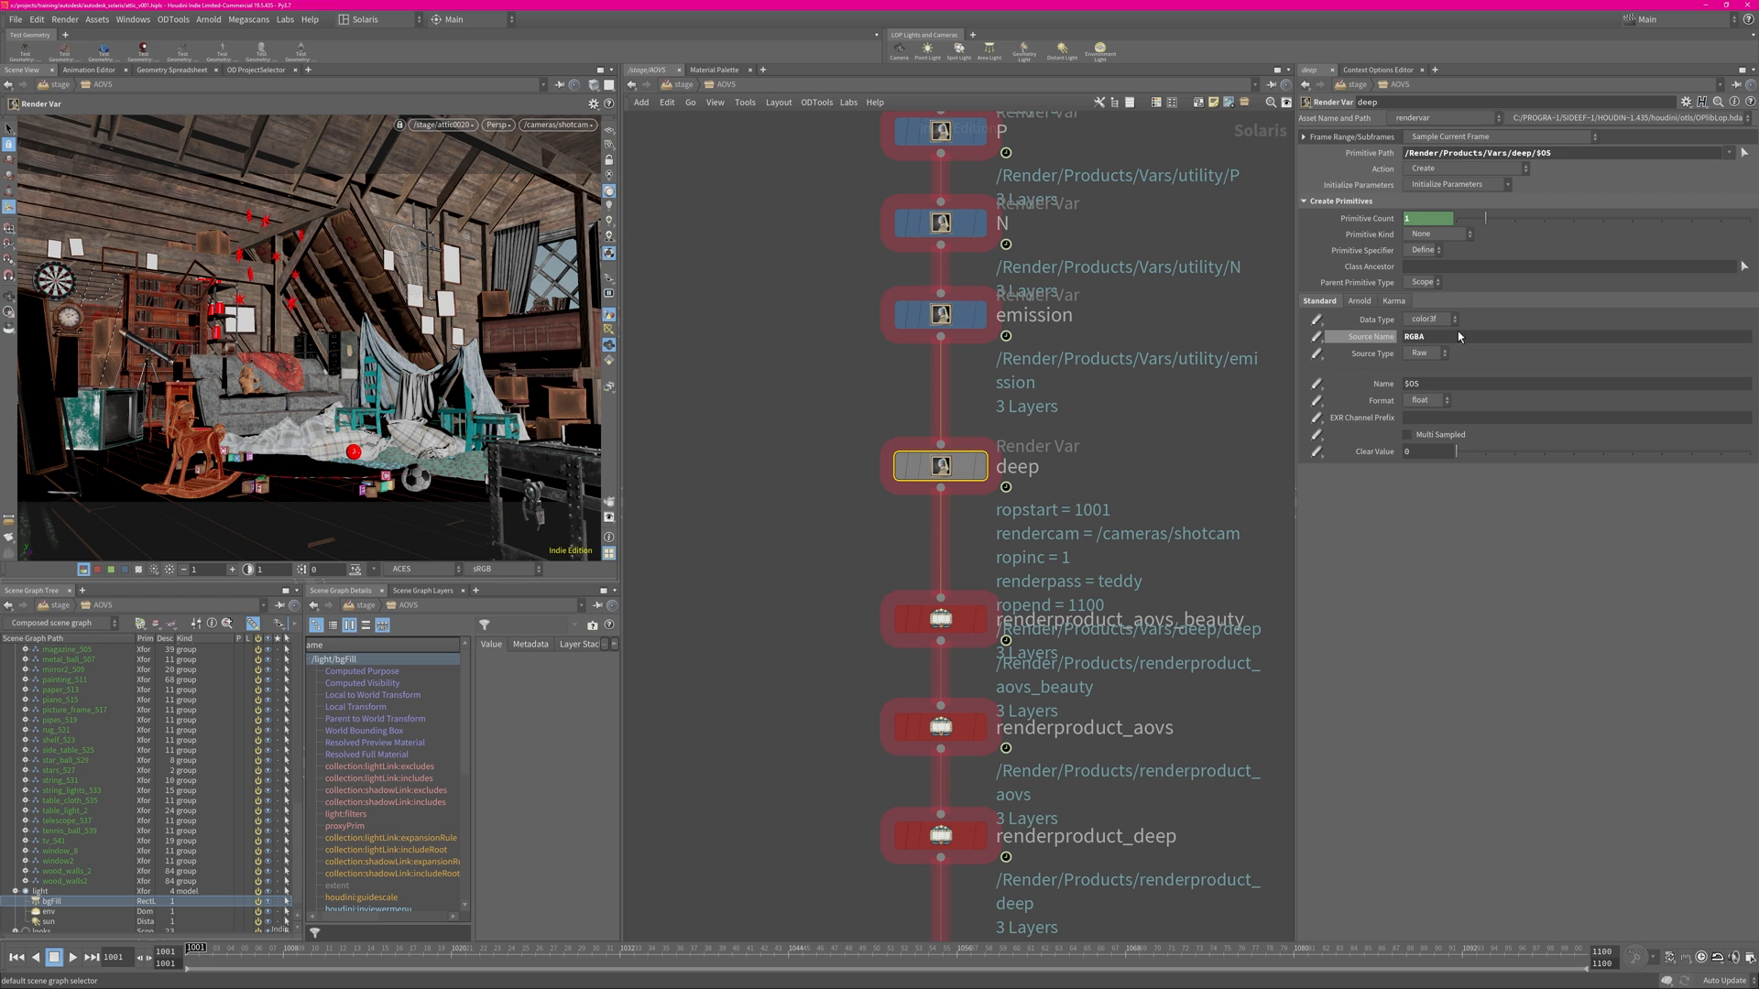
Examine the renderproduct_deep Render Product's parameters, undoing the accidental reset of its Product Type.
middle_click_drag(939, 512, 880, 233)
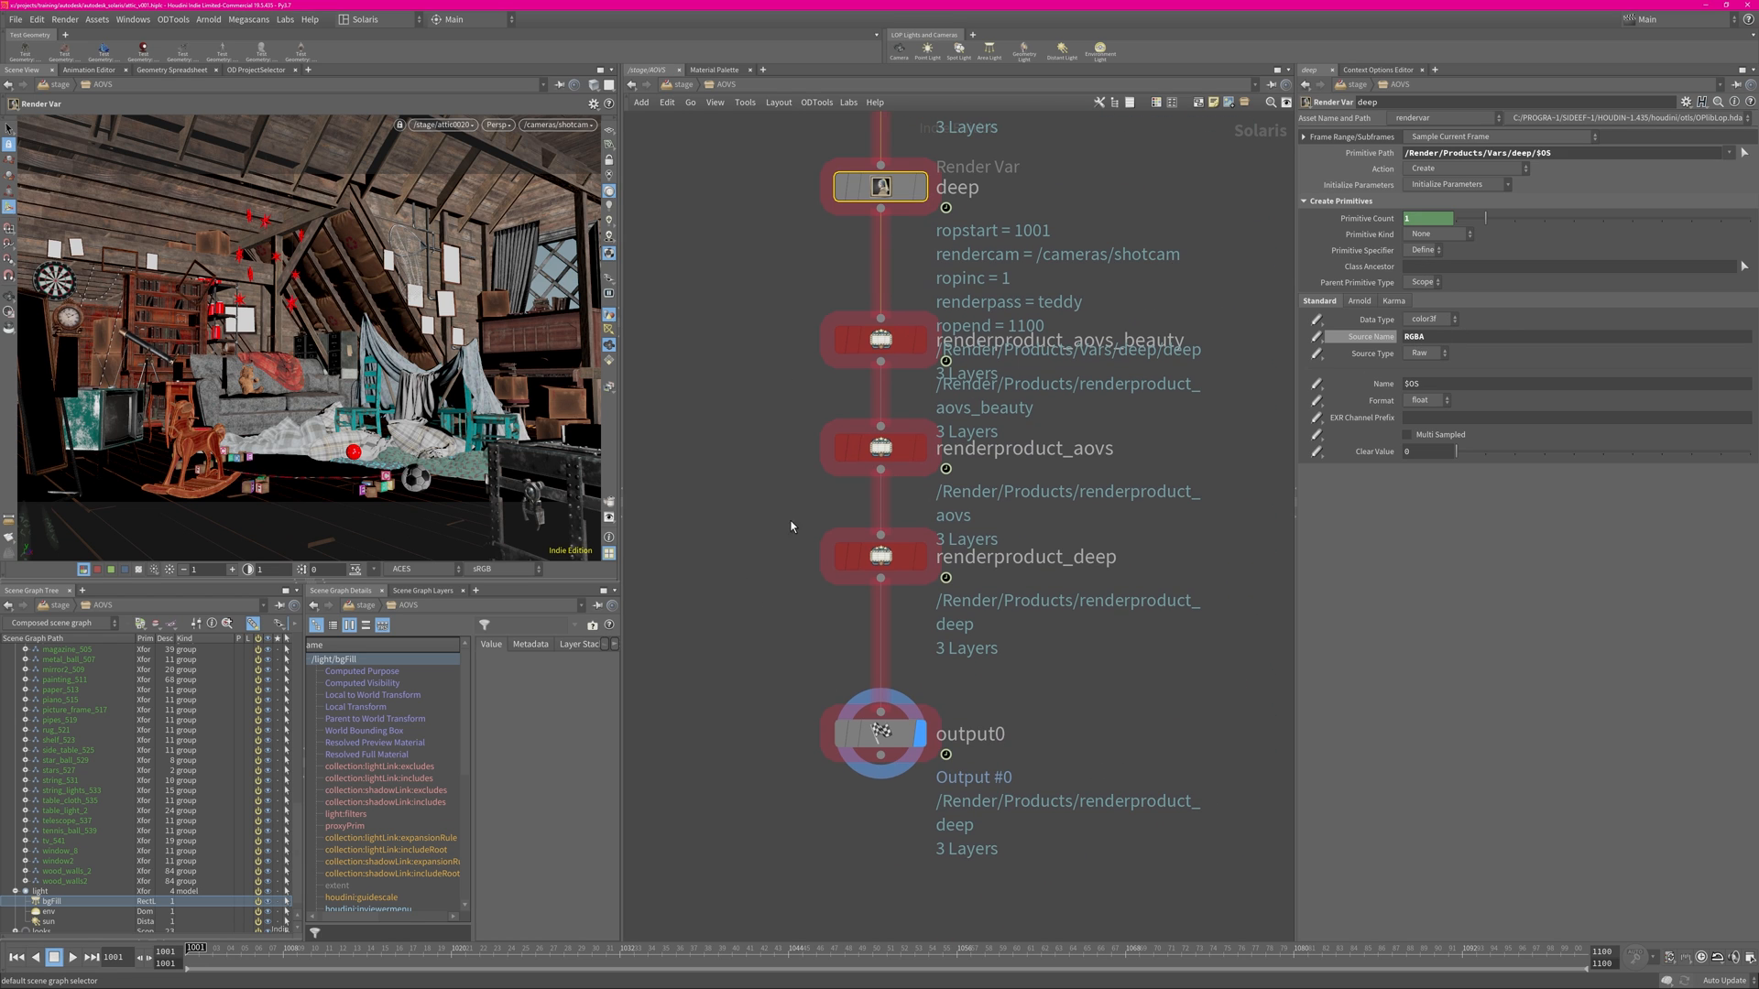
left_click(882, 560)
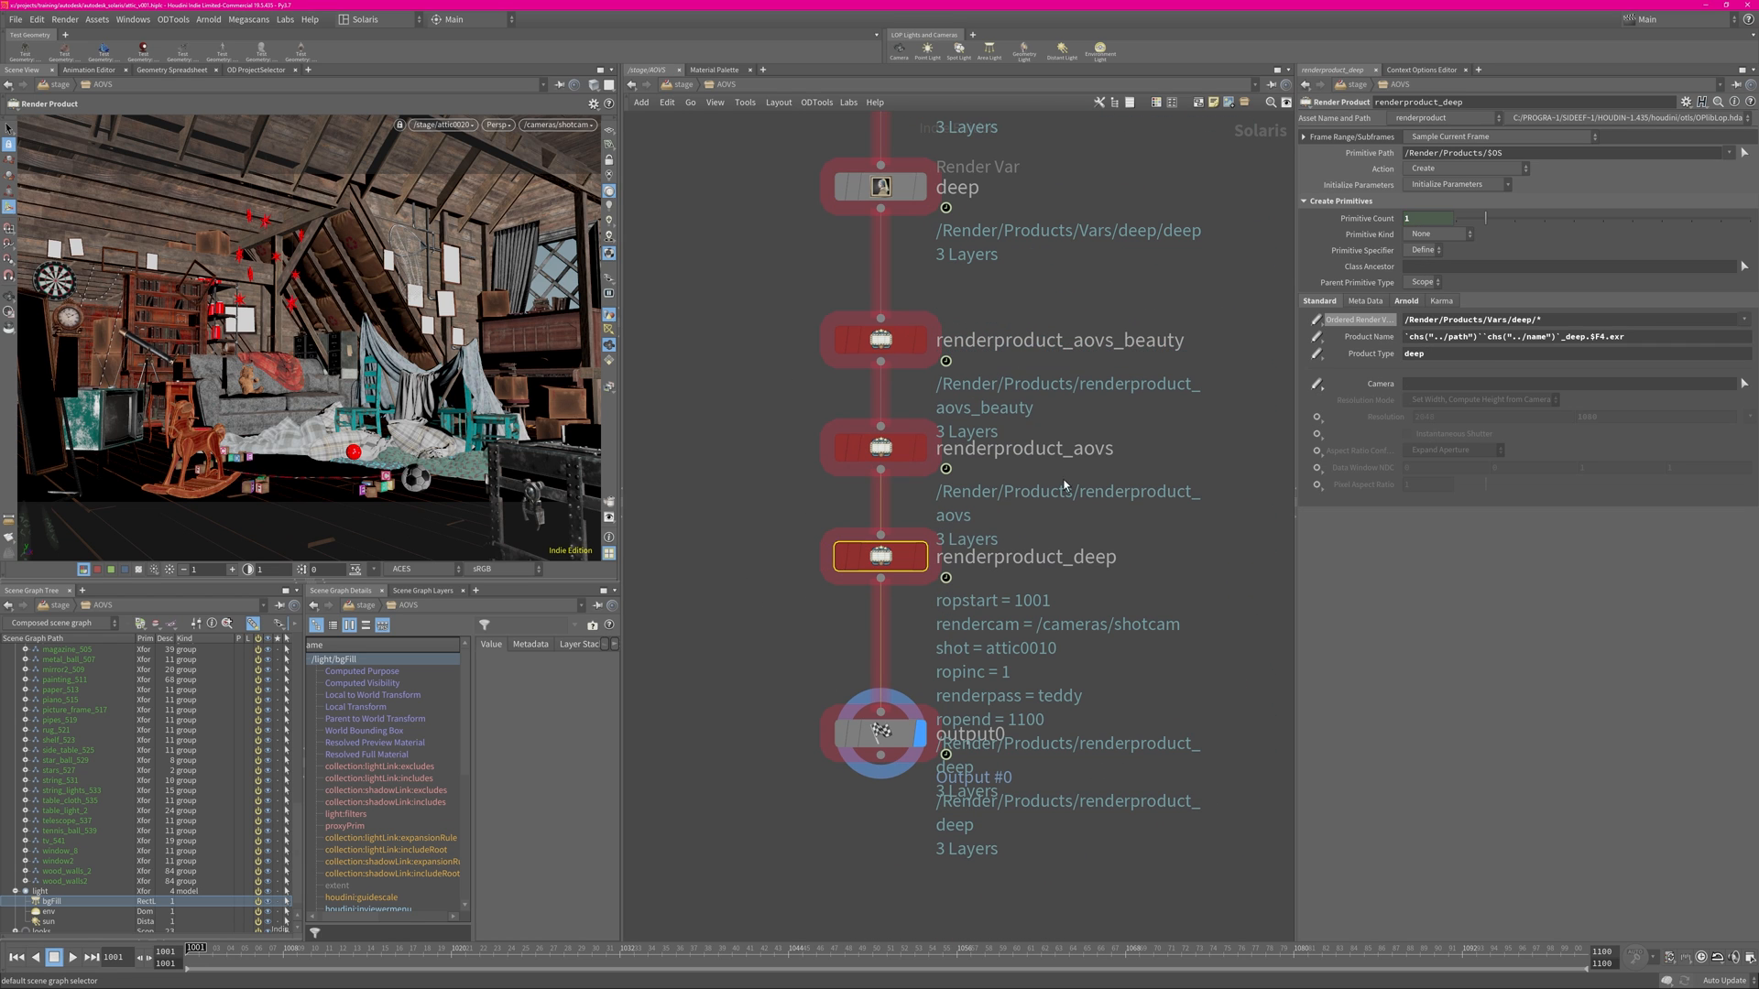
middle_click(1433, 358, "ctrl")
key("ctrl+z")
left_click(789, 574)
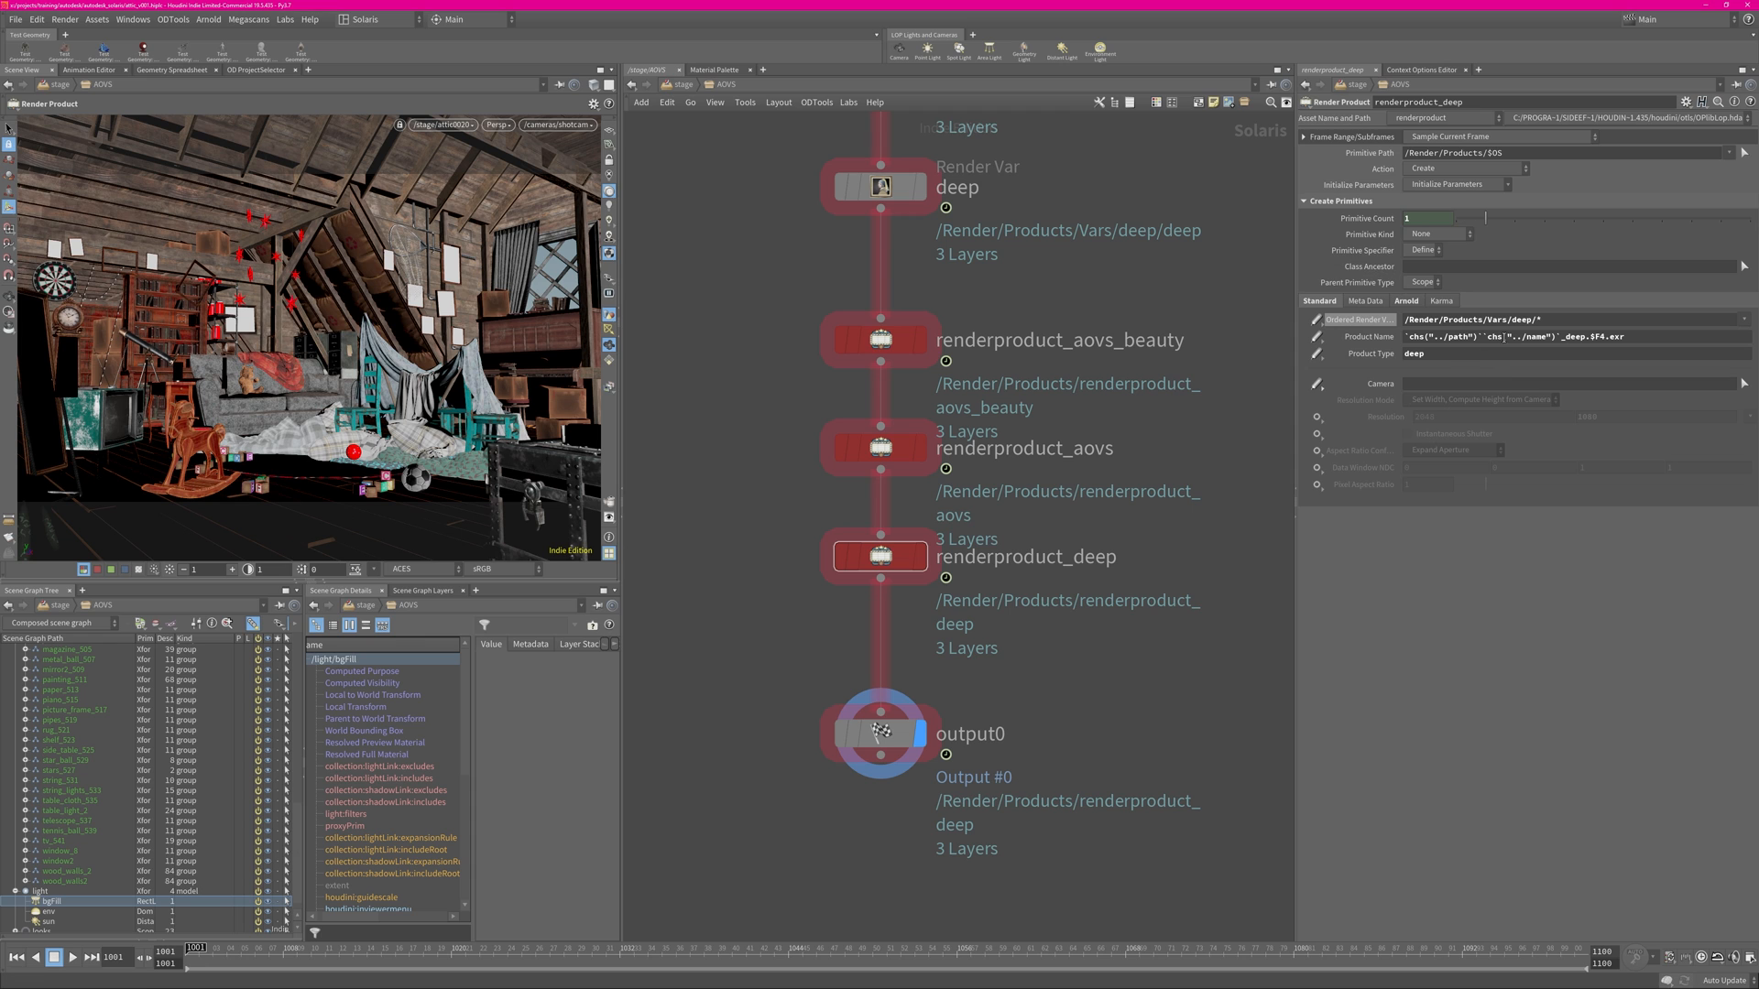
Return from the AOVS subnetwork to the stage network and move the set_shot_context node aside from the main chain.
key("u")
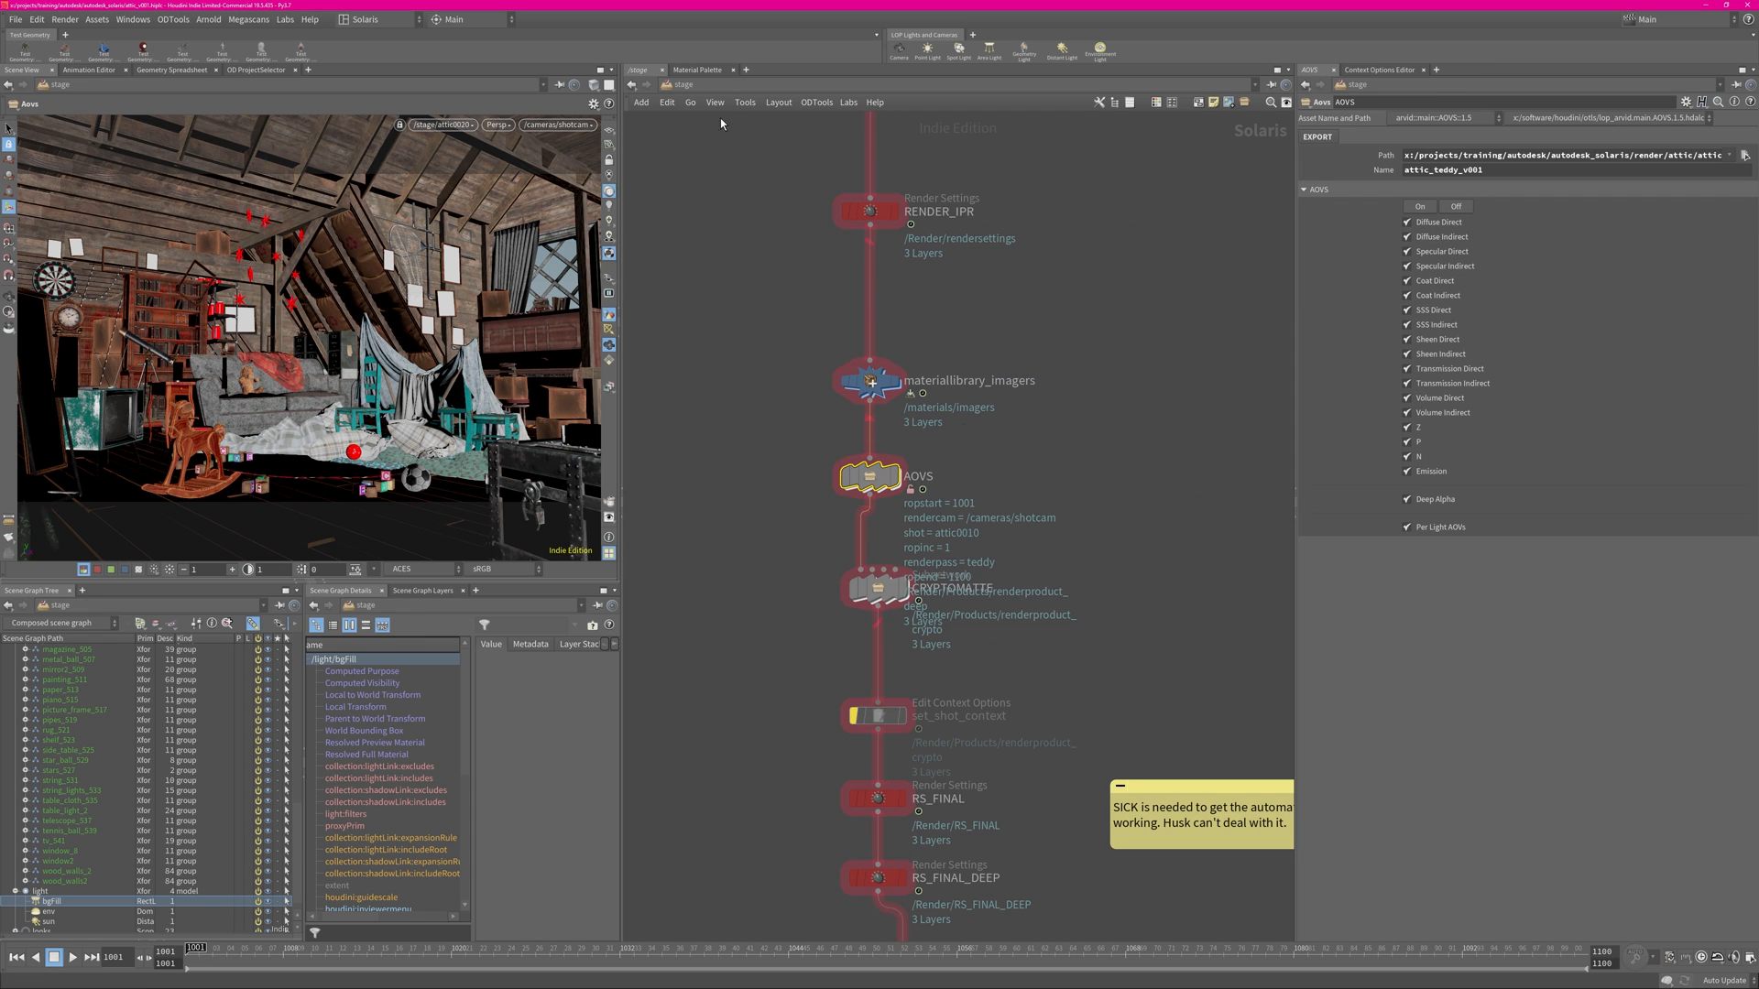
left_click_drag(902, 509, 806, 503)
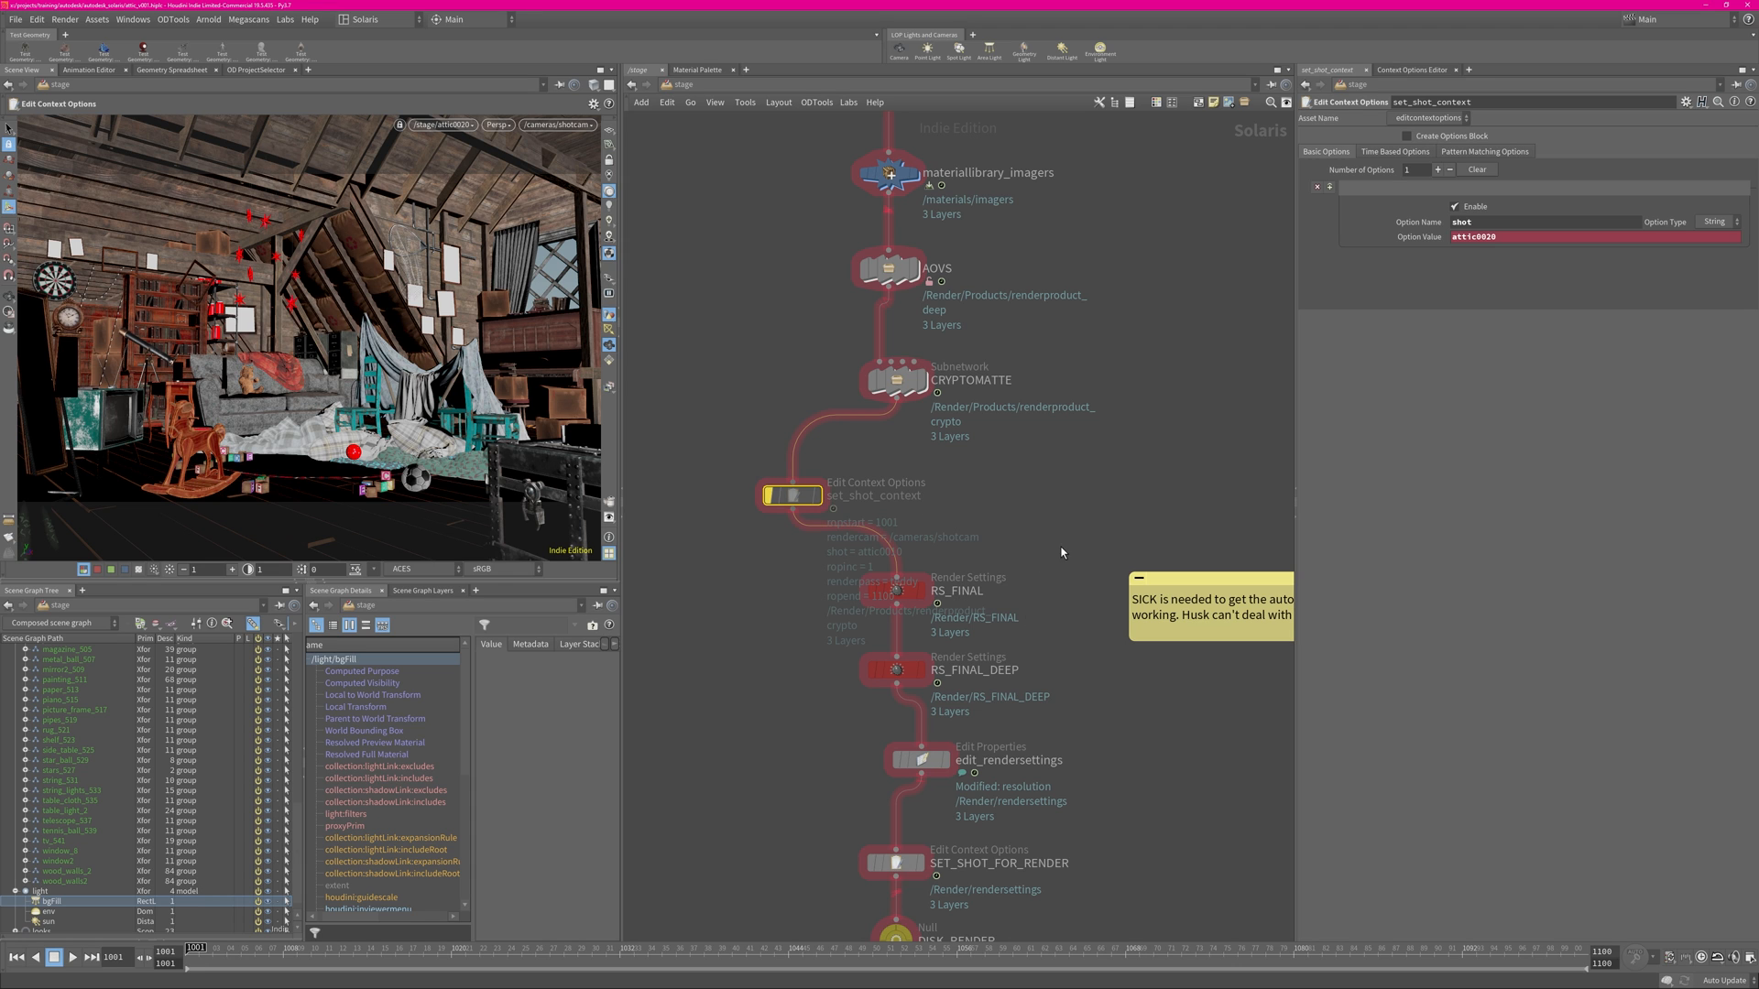
Select the RS_FINAL node and examine its Arnold render settings.
middle_click_drag(1112, 623, 1121, 443)
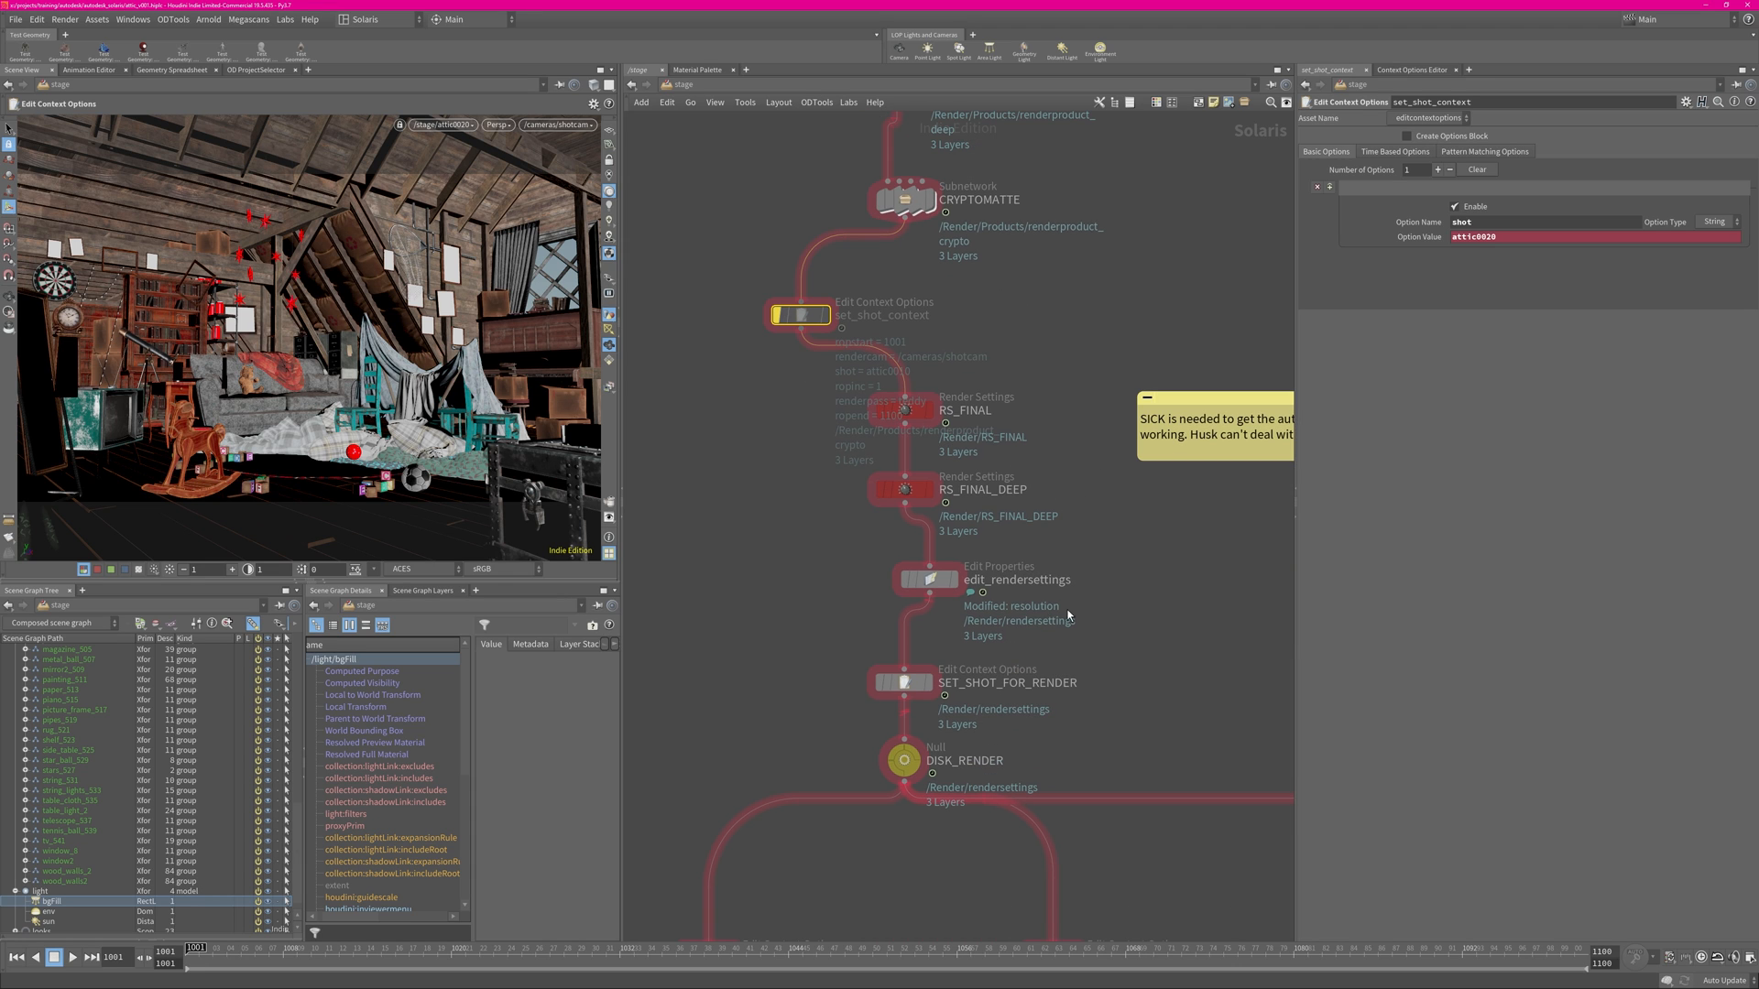
middle_click_drag(1068, 616, 1048, 539)
left_click(884, 332)
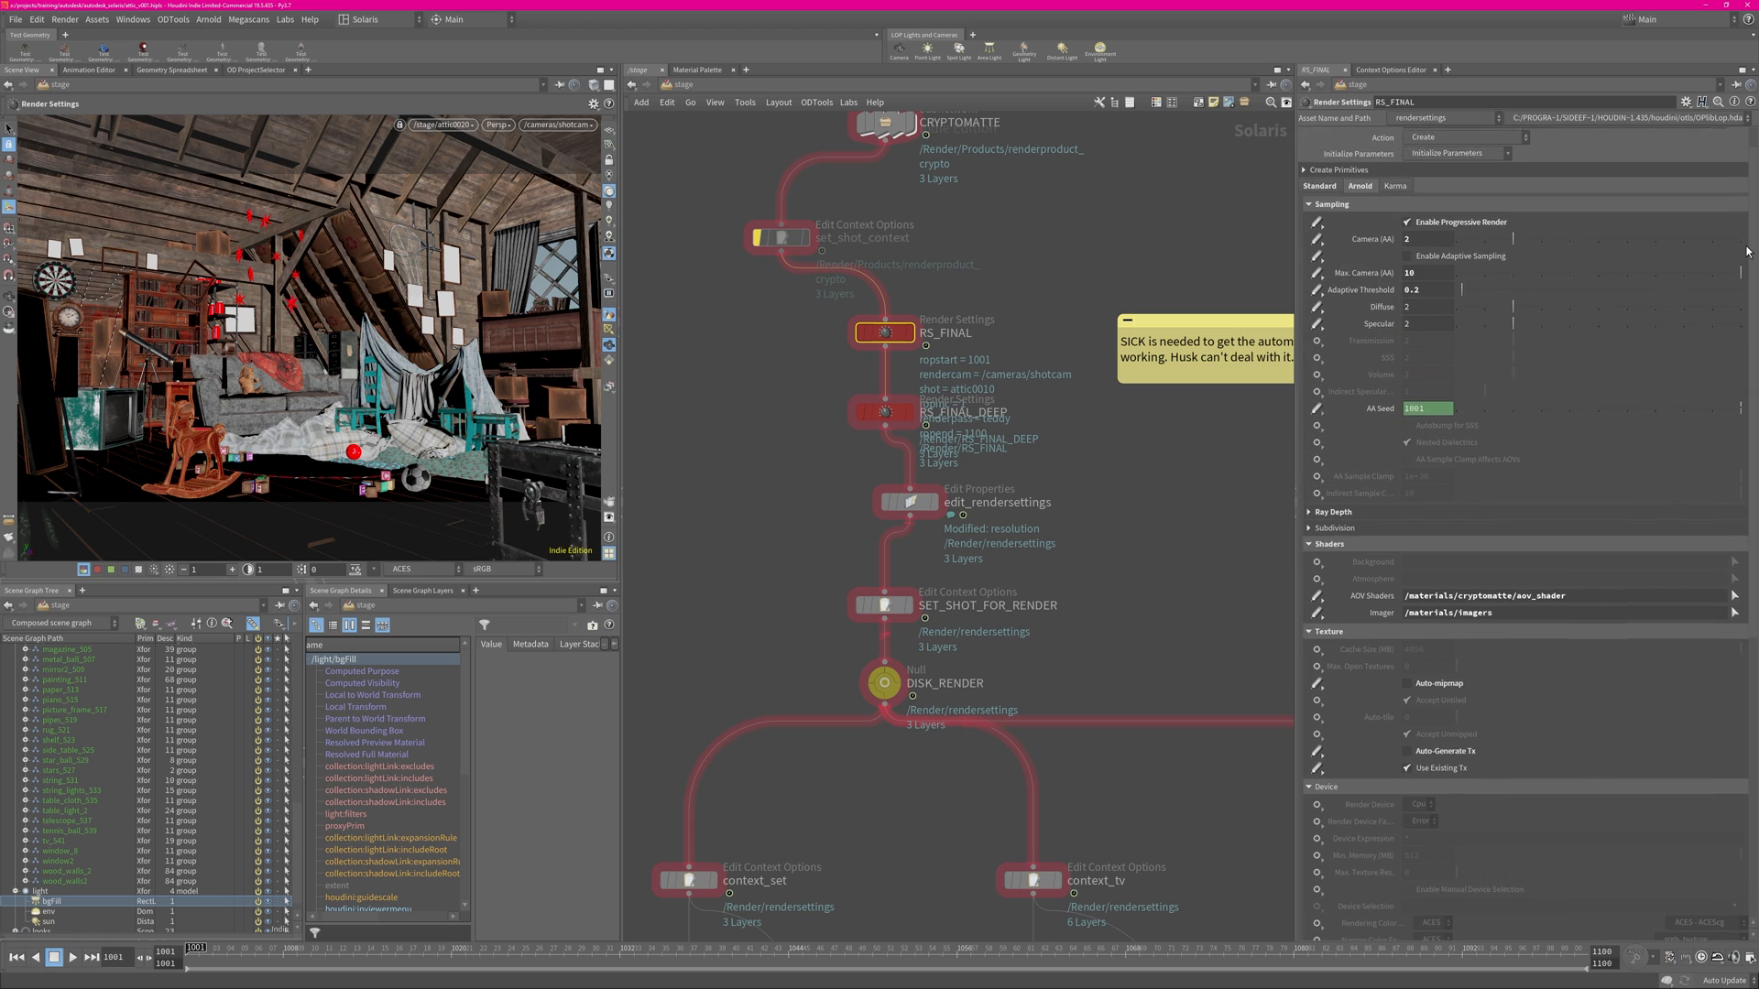
scroll(1745, 252, "up", 2)
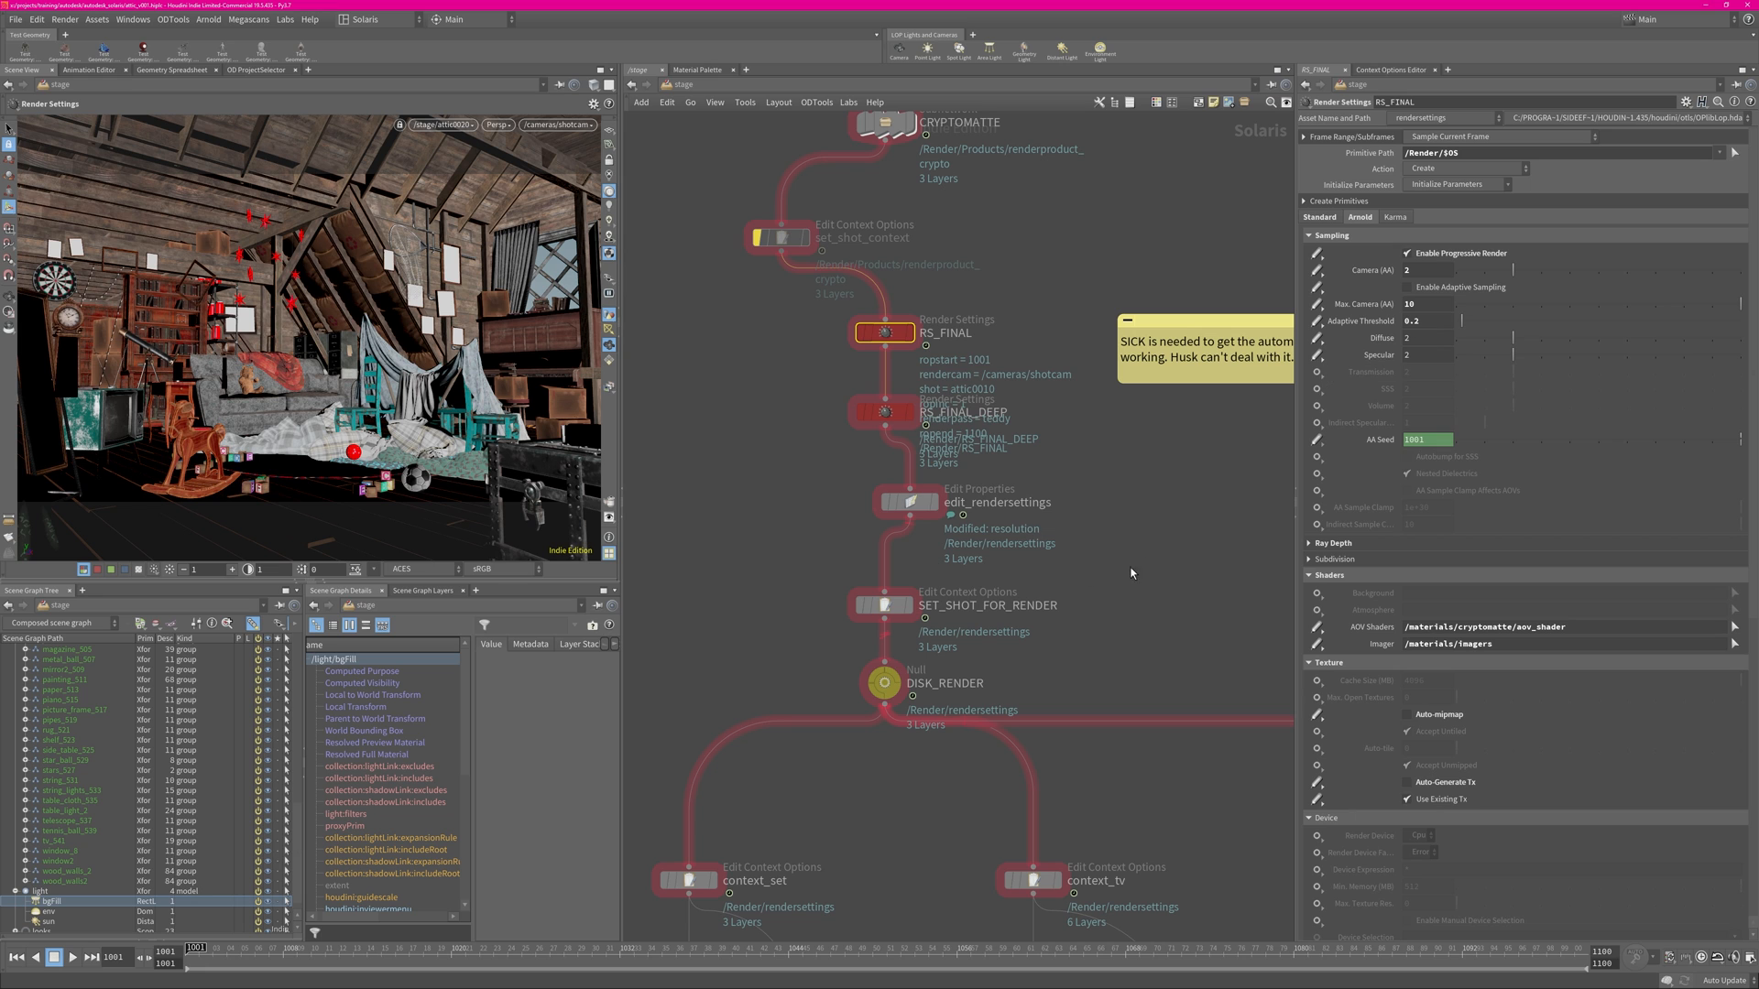
left_click(1134, 617)
Select the context_set node below DISK_RENDER and check its renderpass option.
middle_click_drag(870, 788, 858, 428)
scroll(819, 433, "down", 3)
scroll(824, 446, "up", 3)
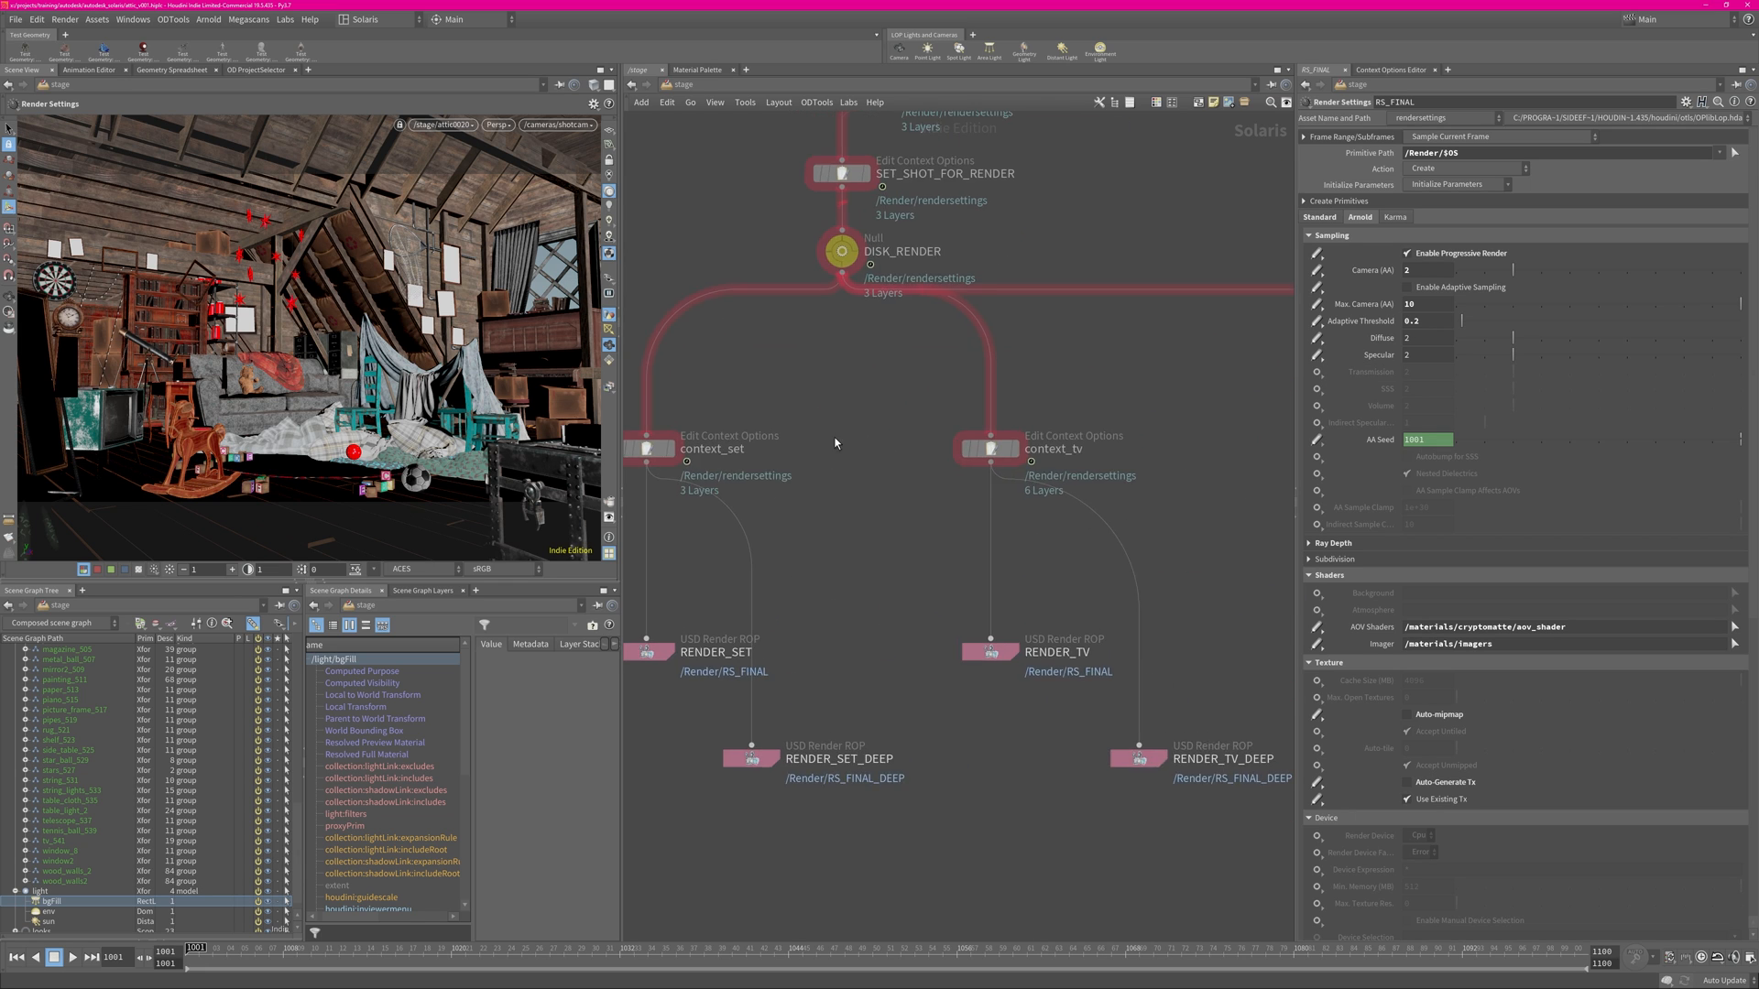
middle_click_drag(690, 444, 807, 438)
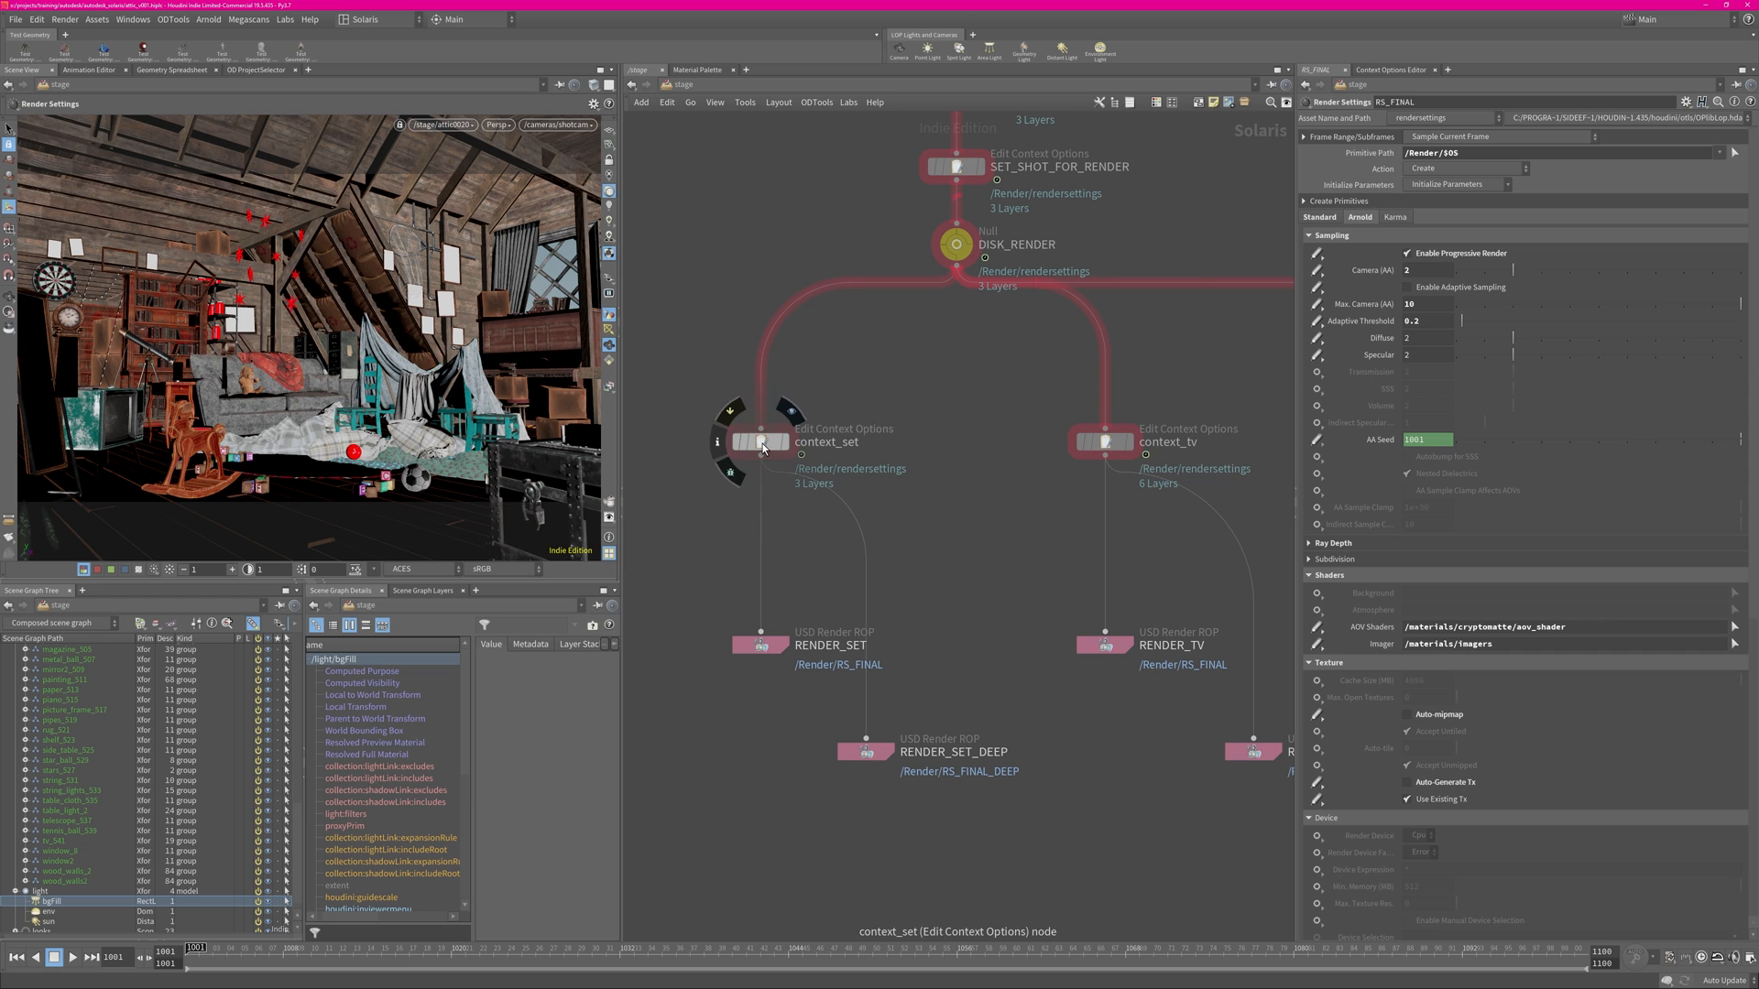
left_click(765, 448)
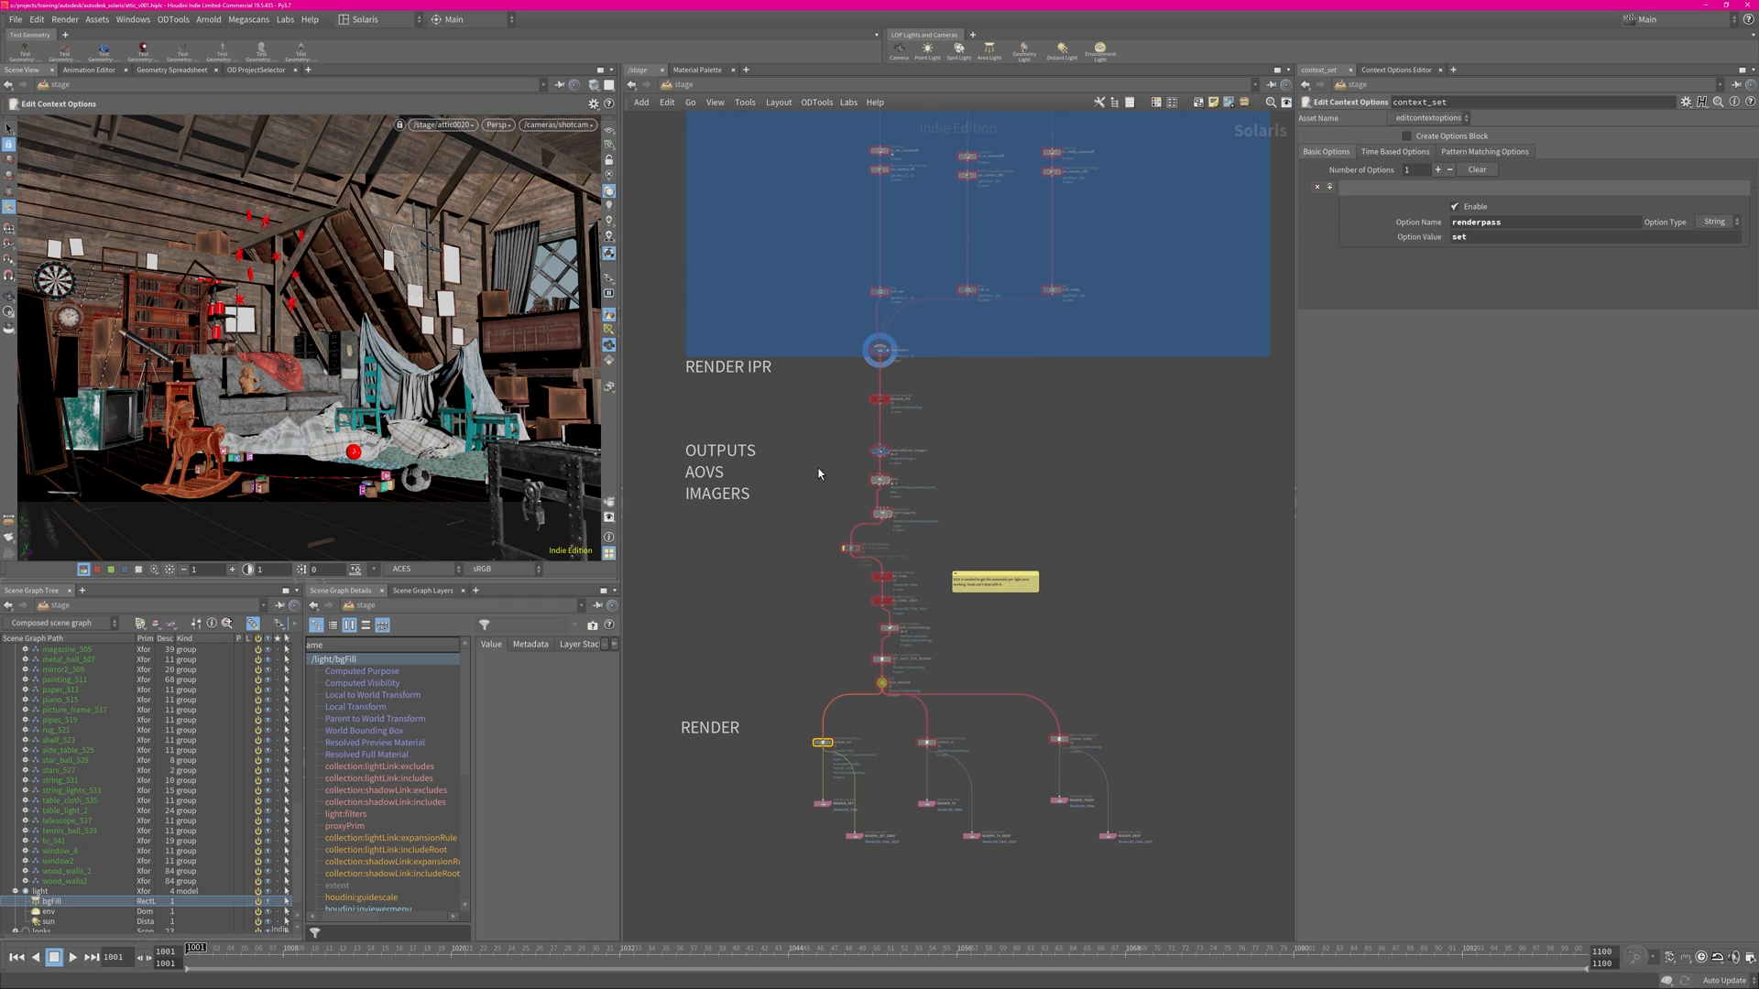
Display the context_tv node and check the renderpass options of context_tv and context_teddy.
middle_click_drag(816, 473, 811, 451)
scroll(925, 710, "up", 4)
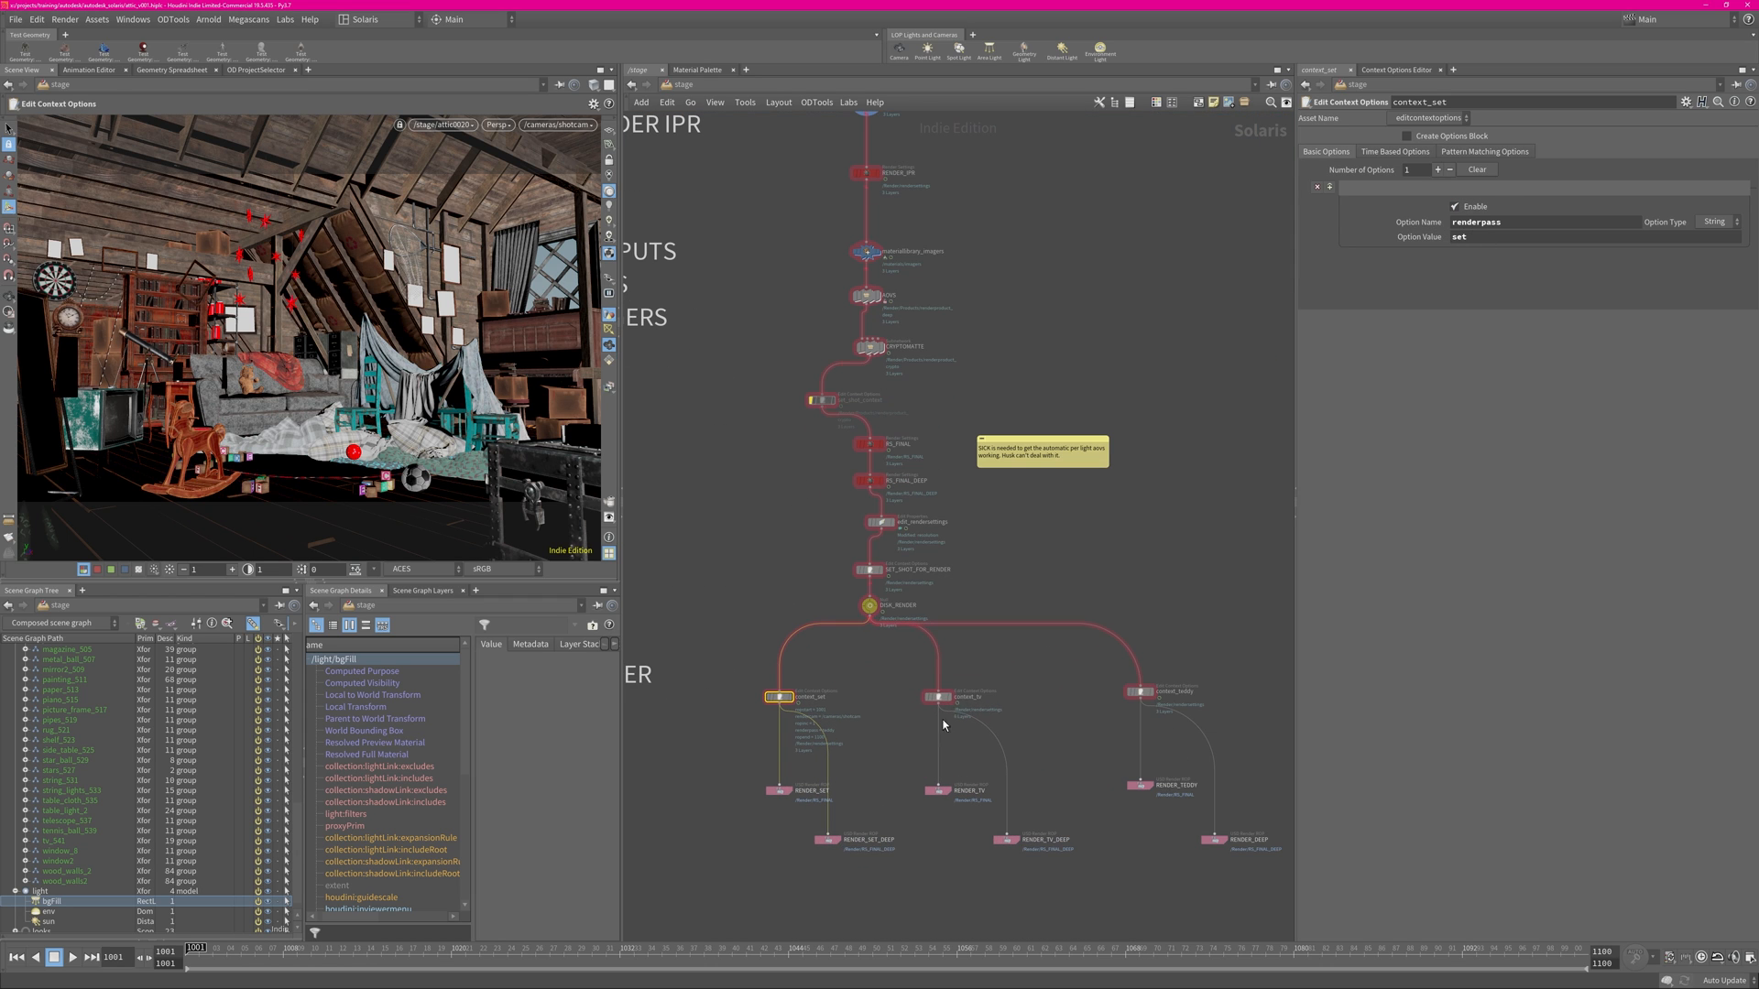
left_click(948, 697)
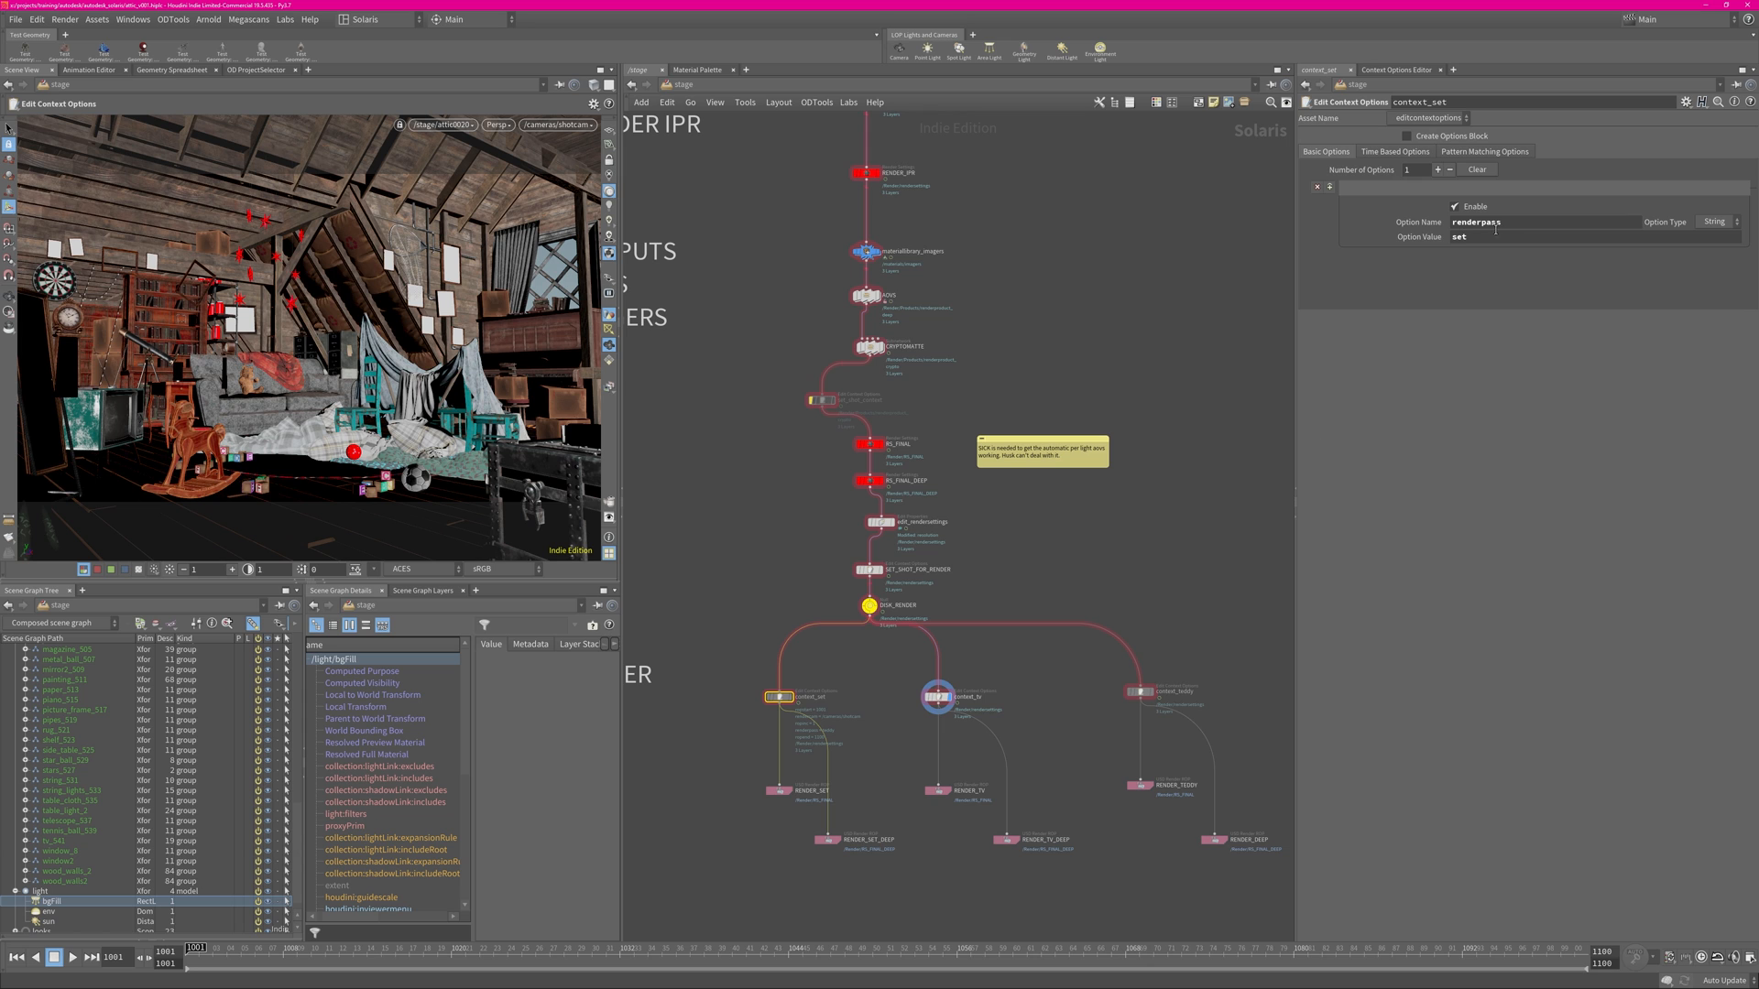
left_click(936, 697)
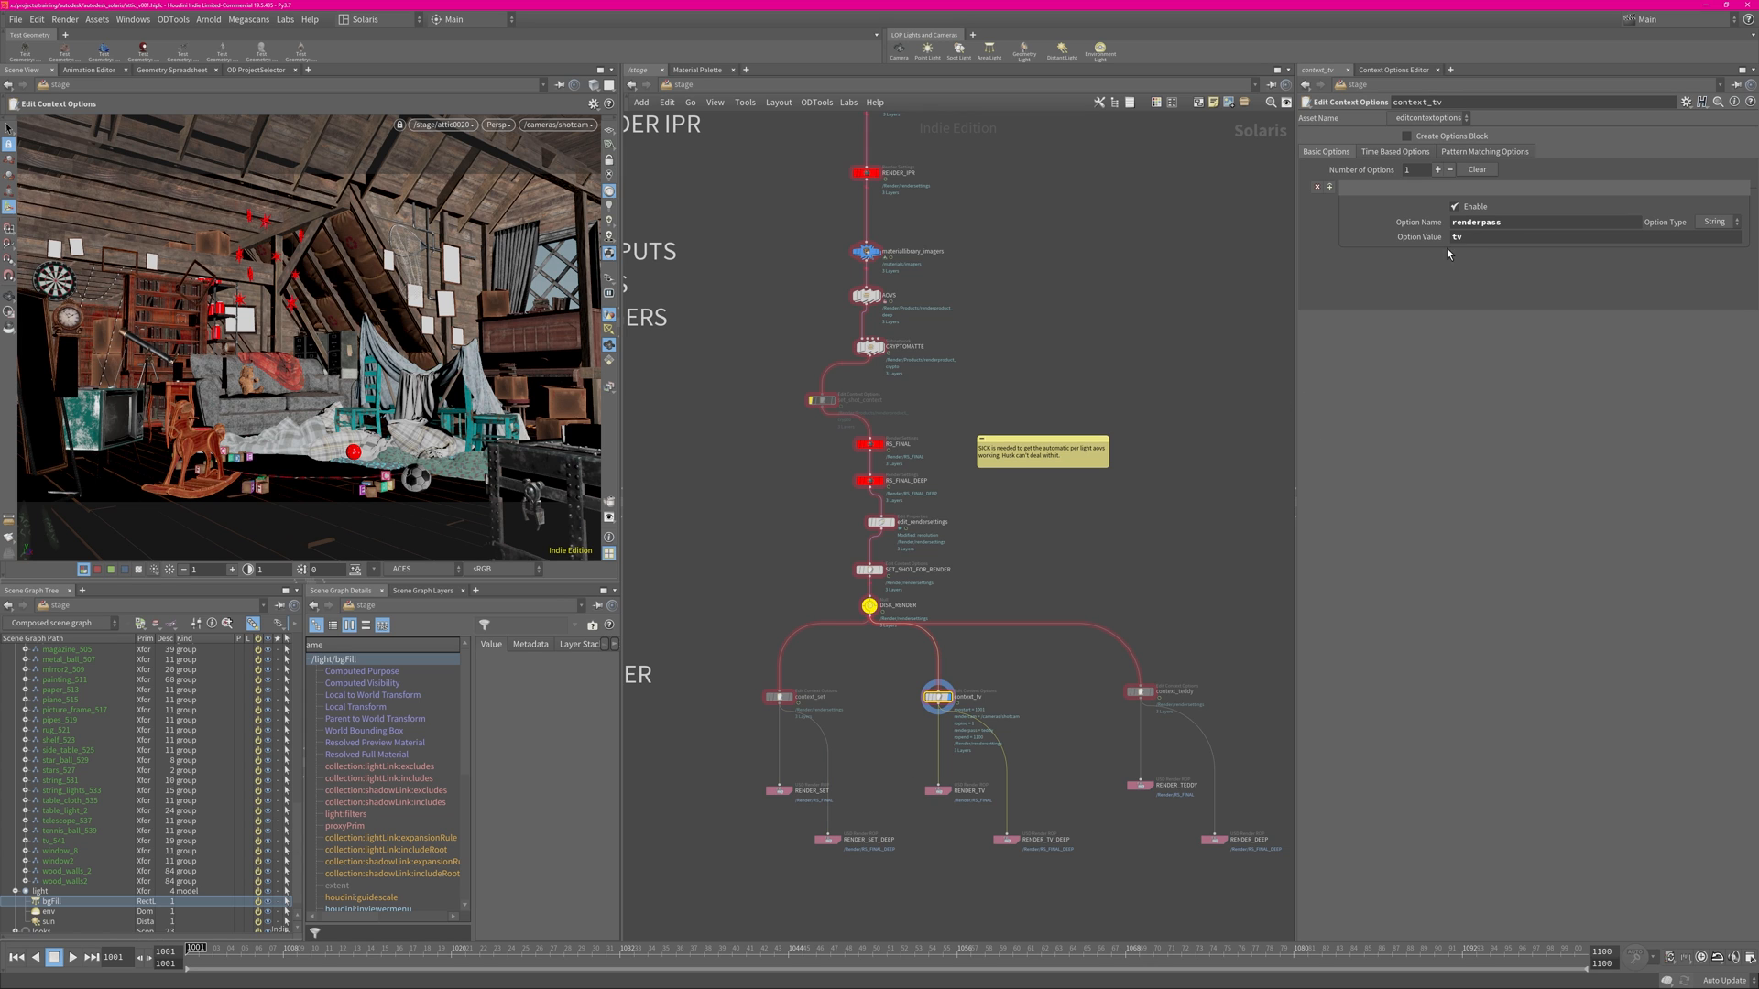
left_click(1136, 692)
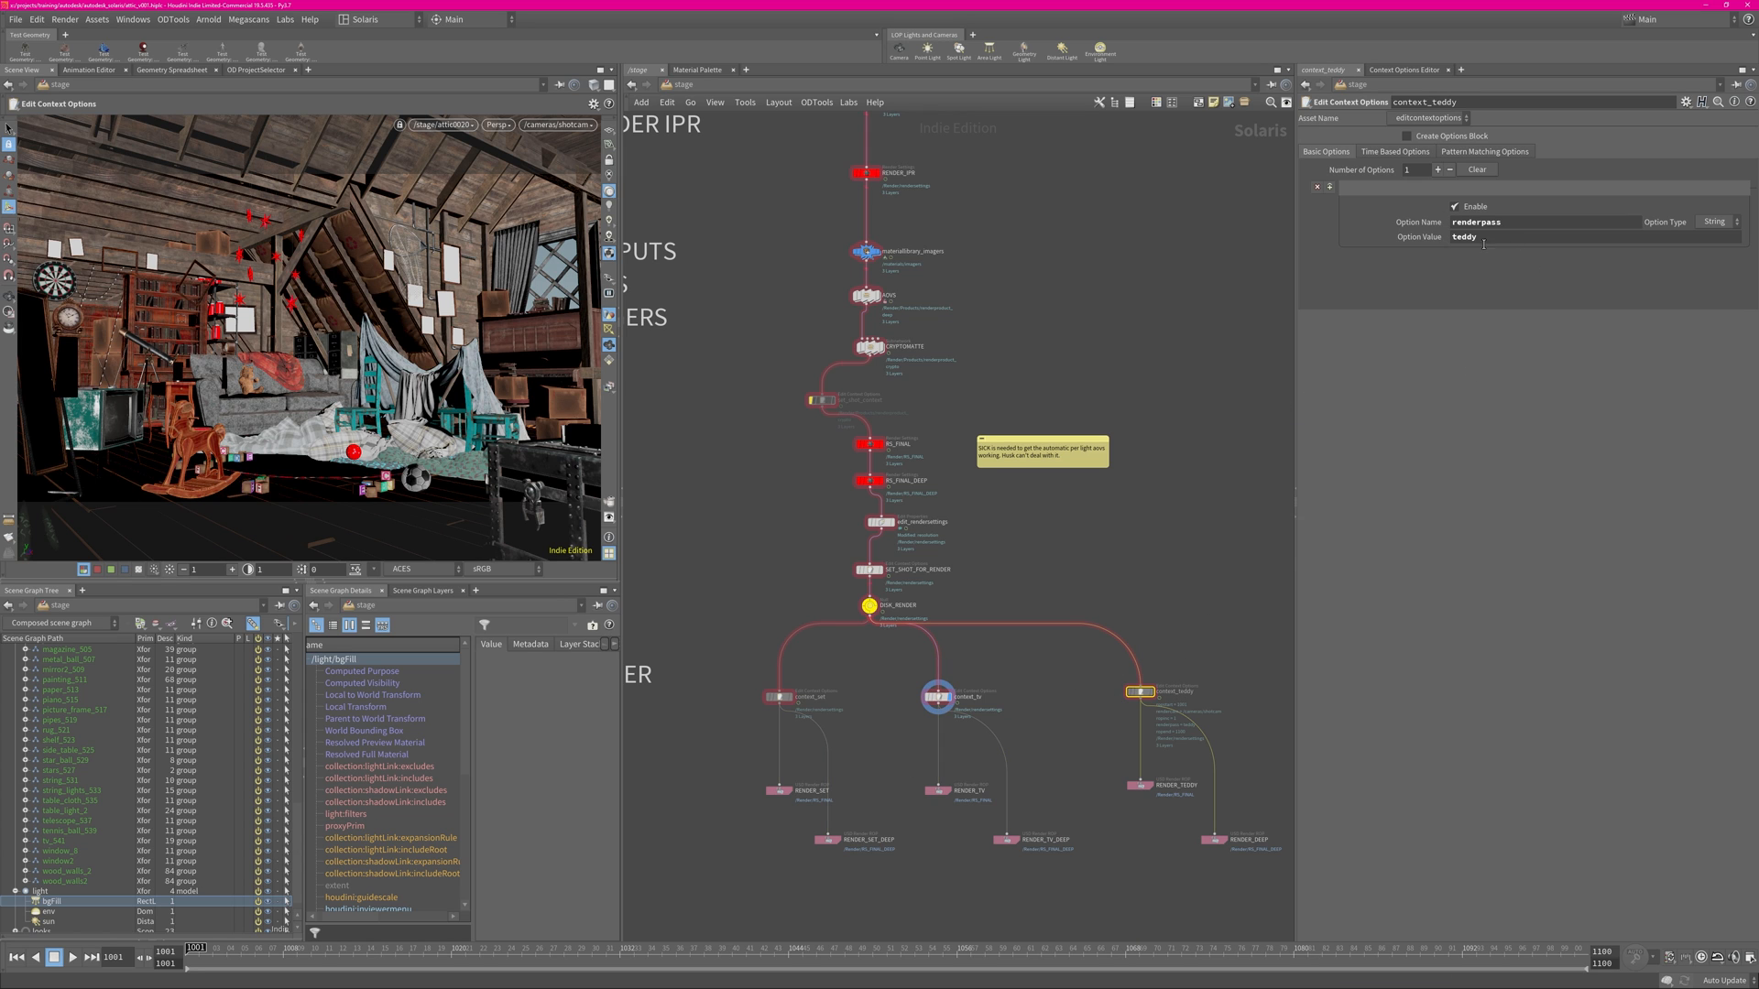
Make context_teddy the displayed node and open the Context Options Editor.
middle_click_drag(1099, 327, 1069, 515)
scroll(1069, 513, "down", 3)
left_click(1105, 765)
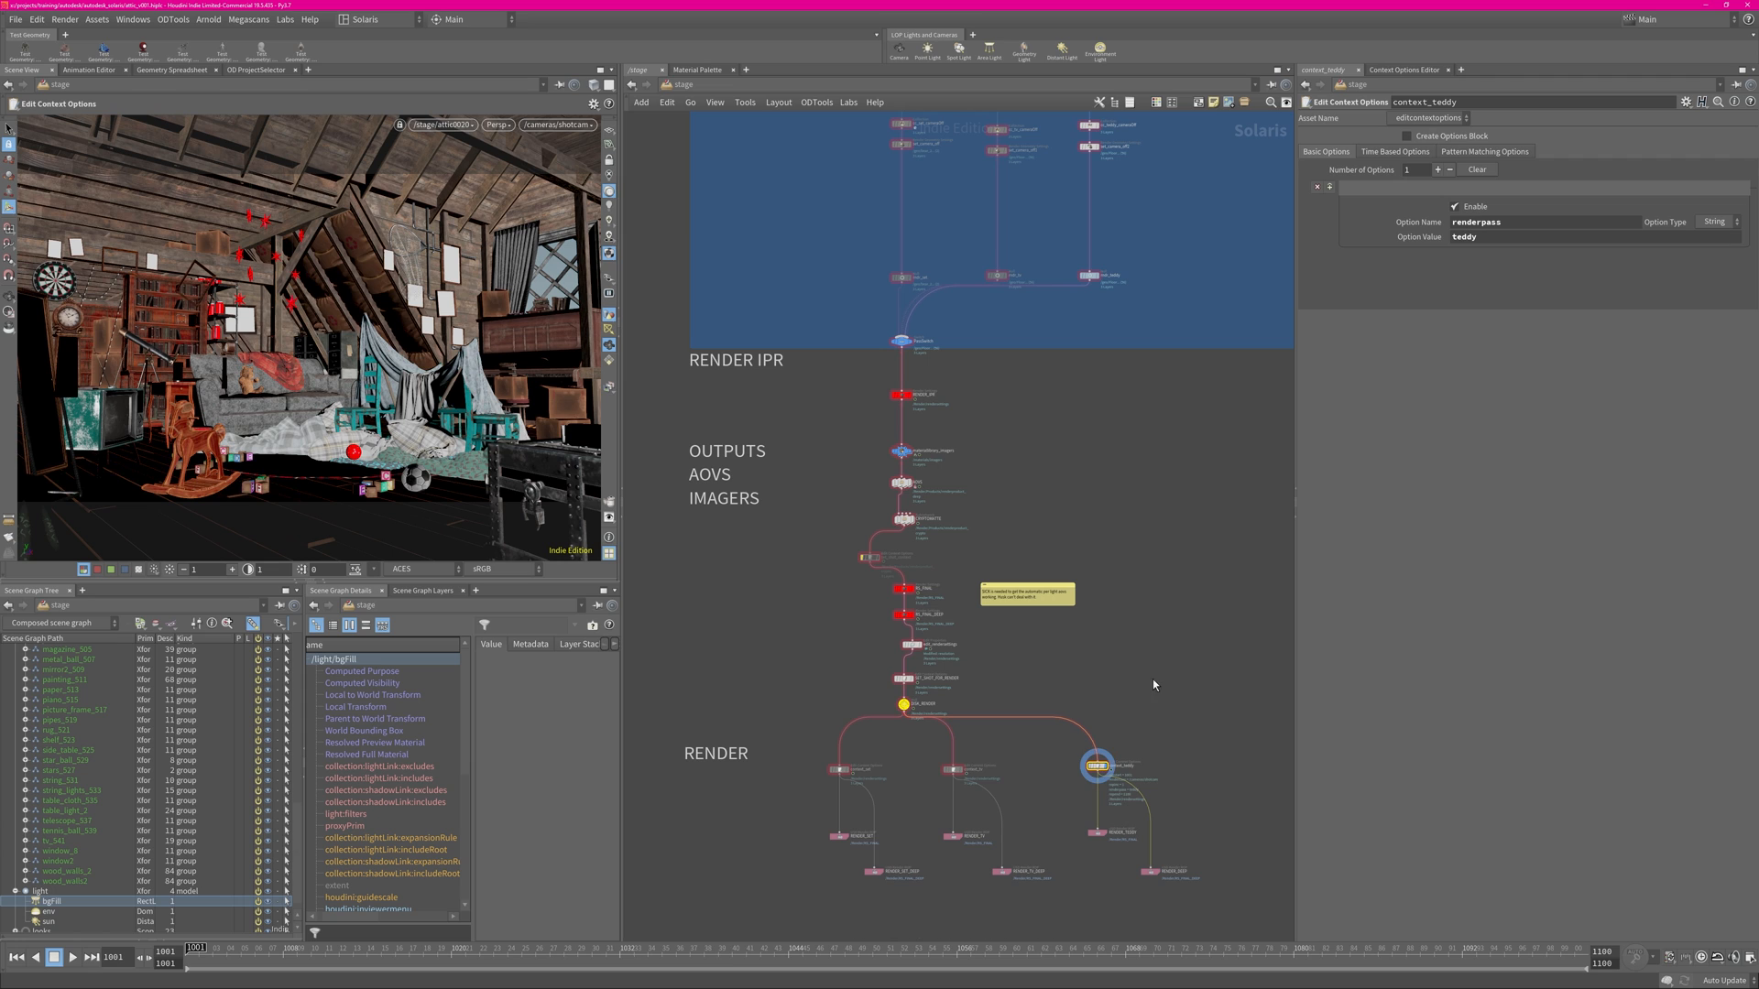
left_click(1406, 70)
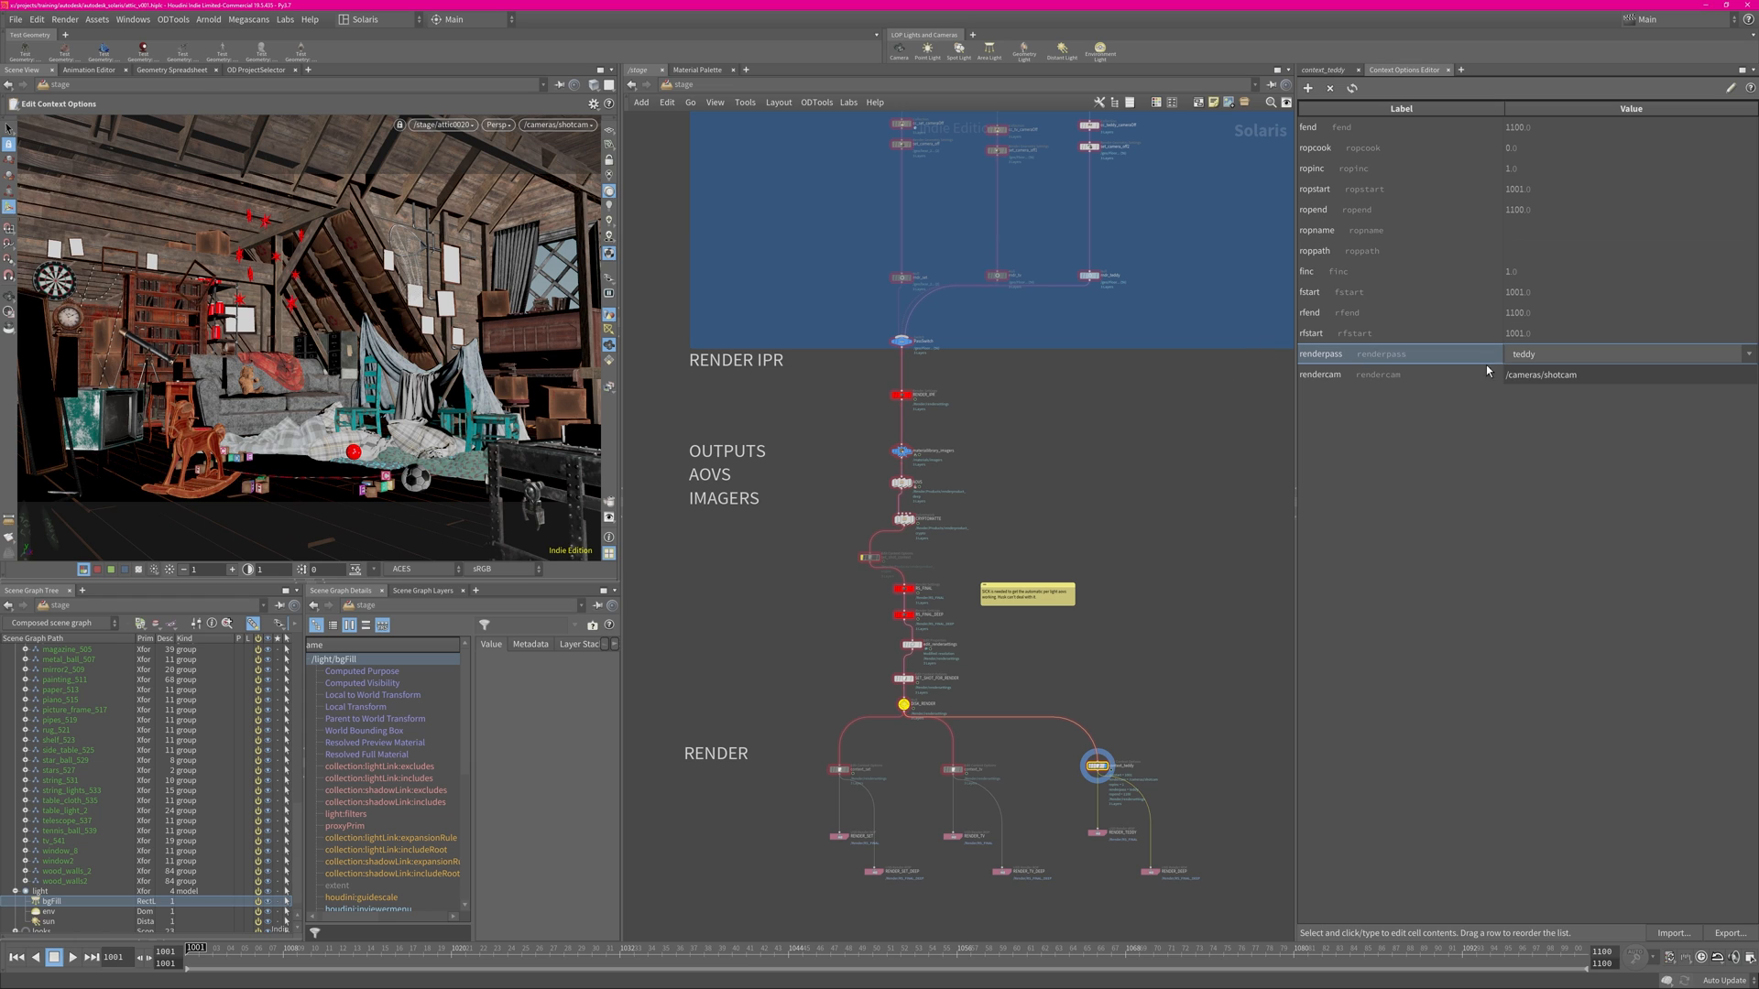
double_click(1410, 354)
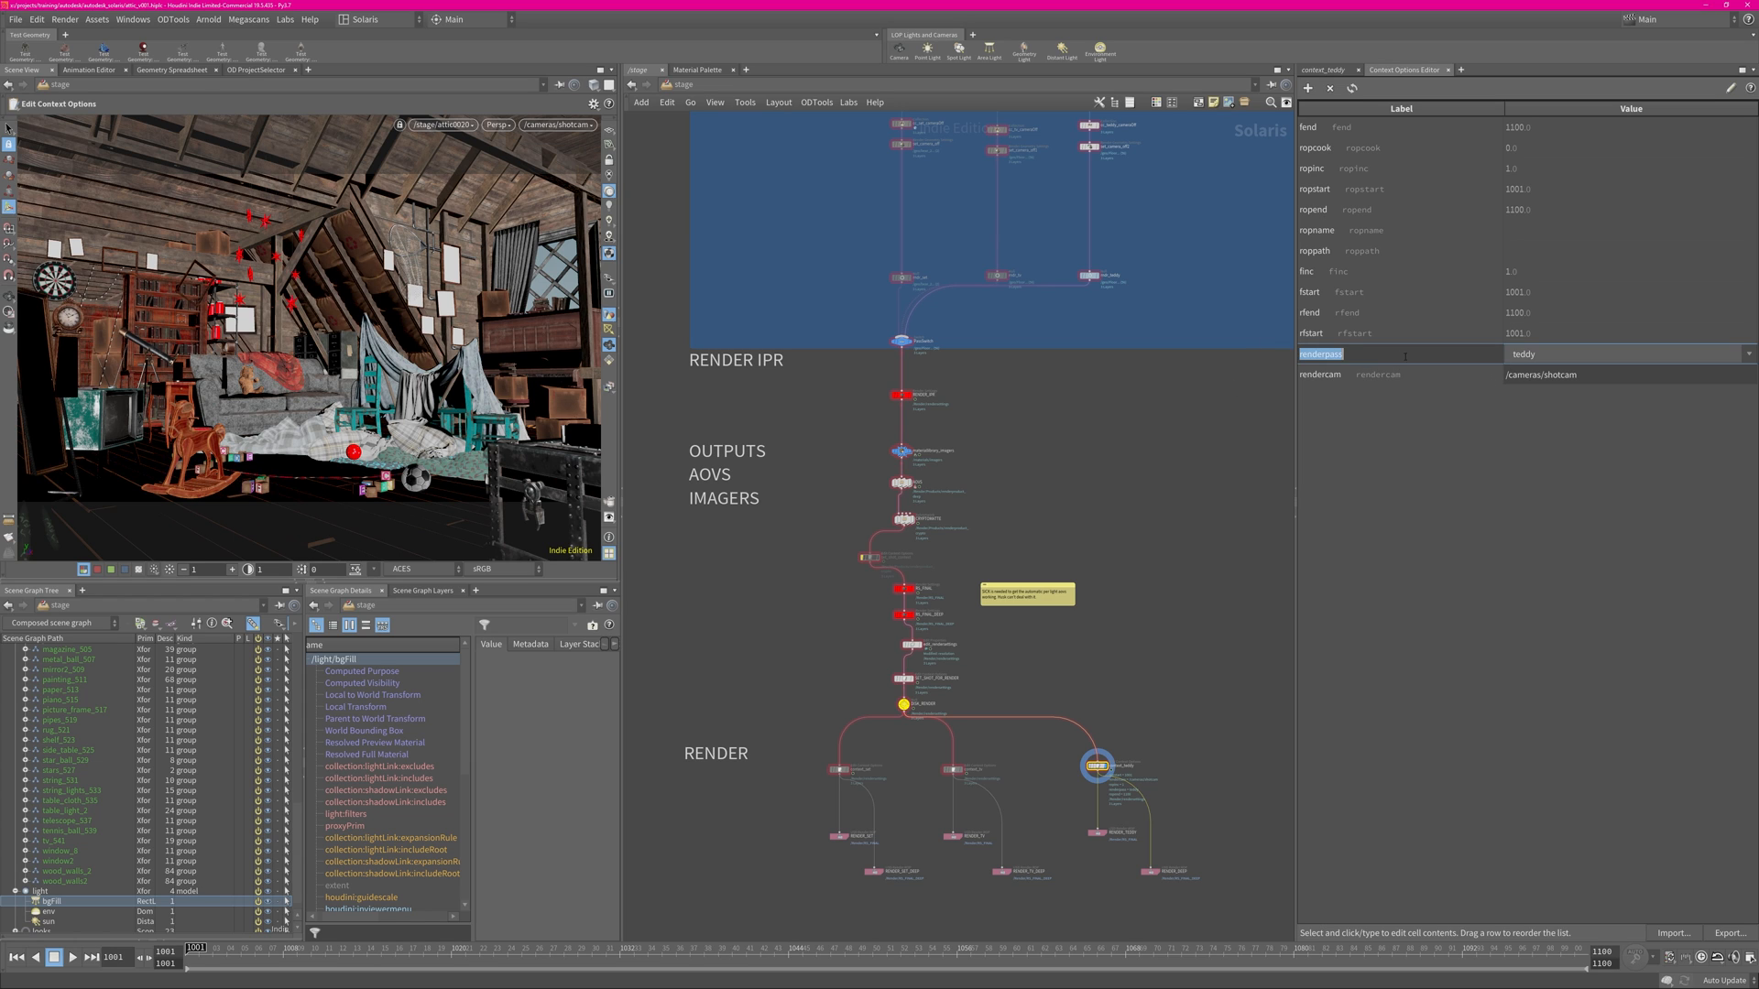
type("A")
key("Return")
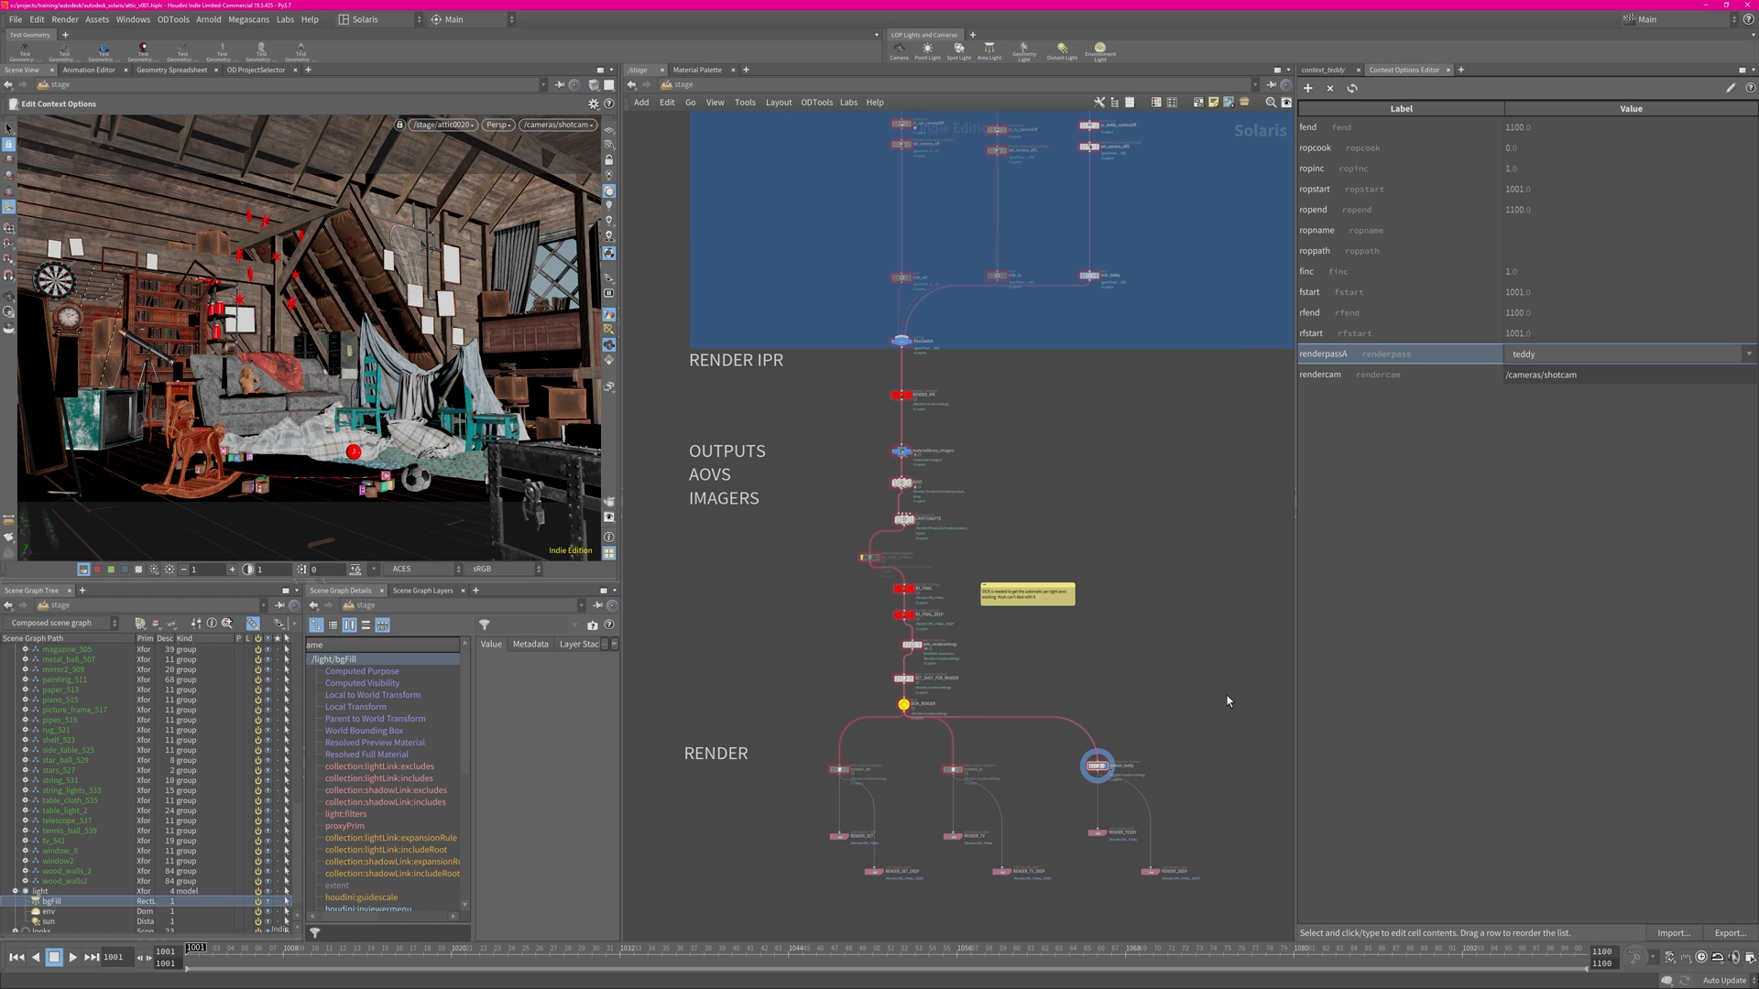
Make context_set the displayed node and set the global renderpass context option to set.
middle_click_drag(987, 772, 994, 762)
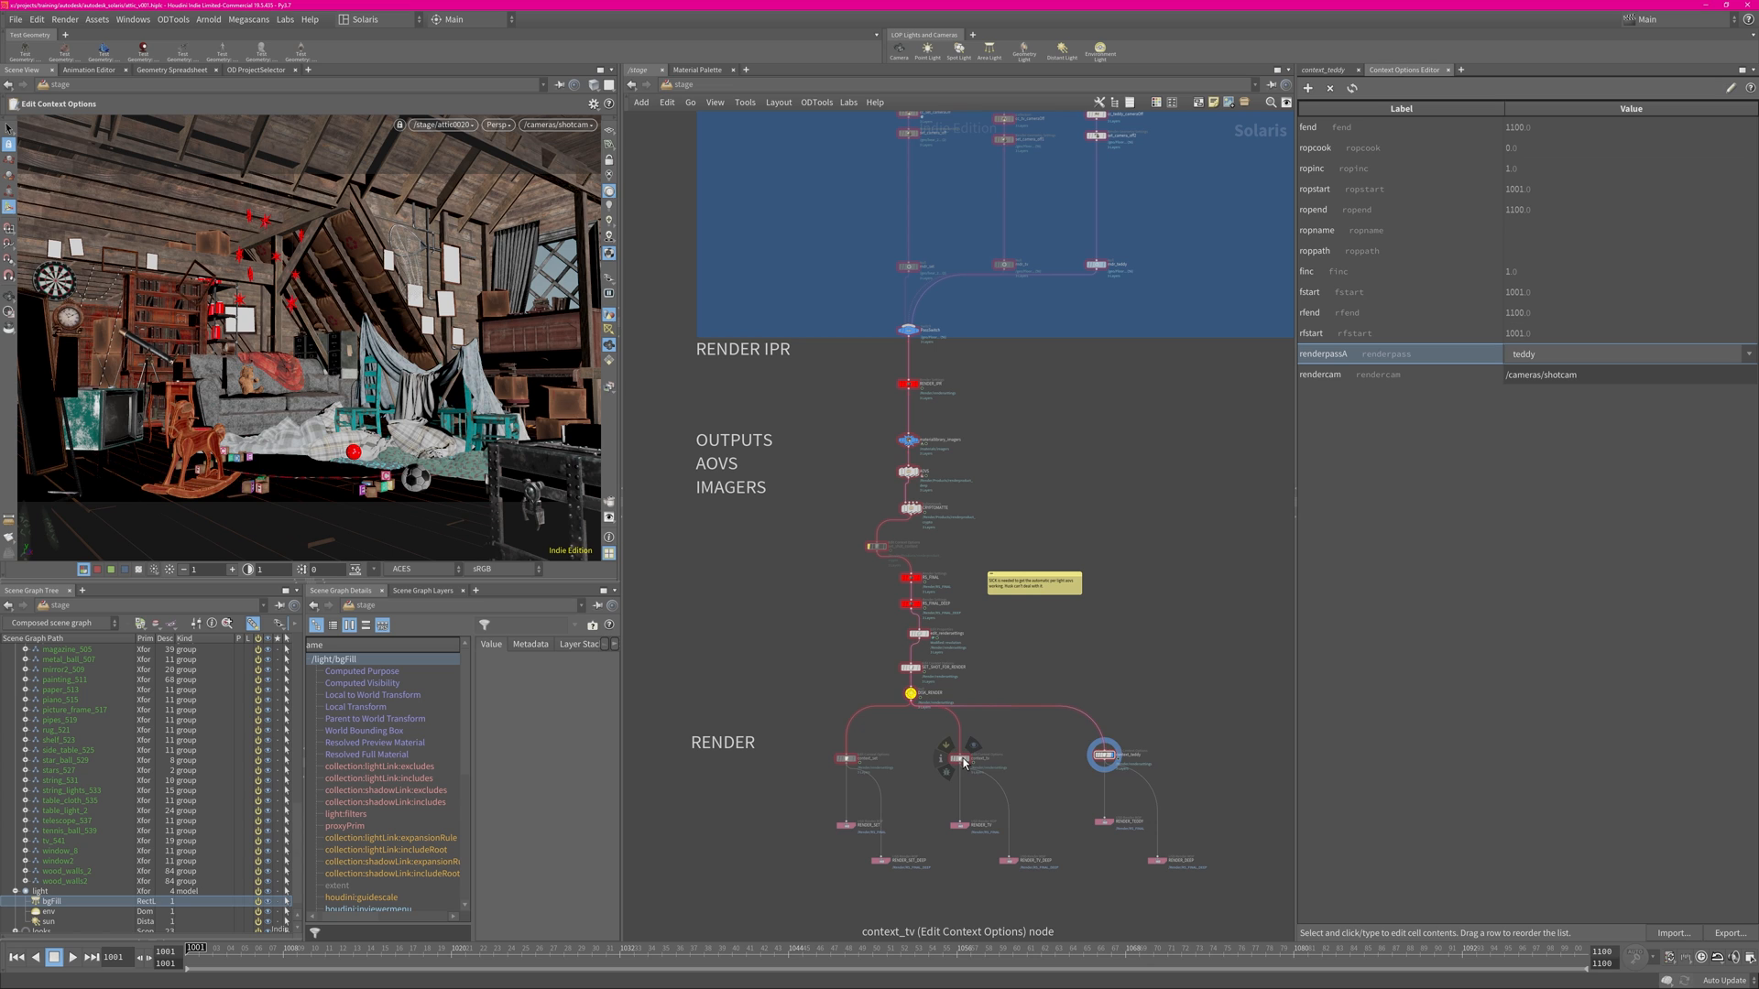
left_click(962, 760)
middle_click_drag(1018, 335, 1018, 406)
scroll(1018, 406, "up", 4)
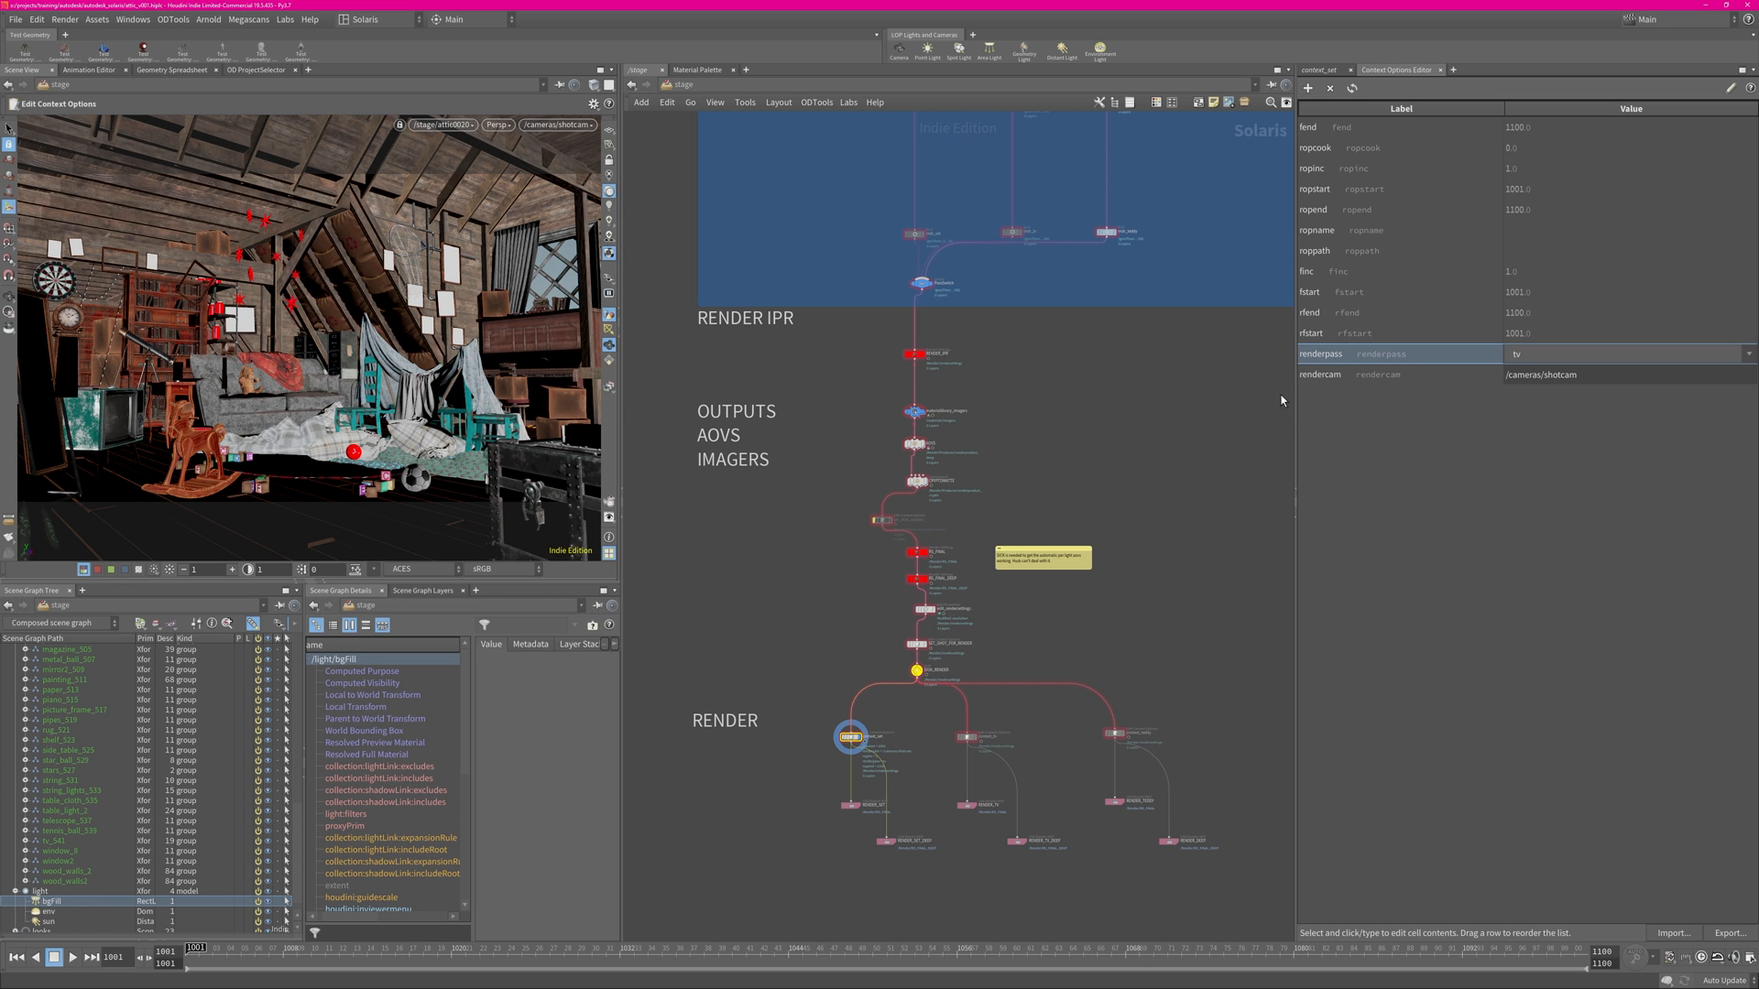
left_click(1546, 354)
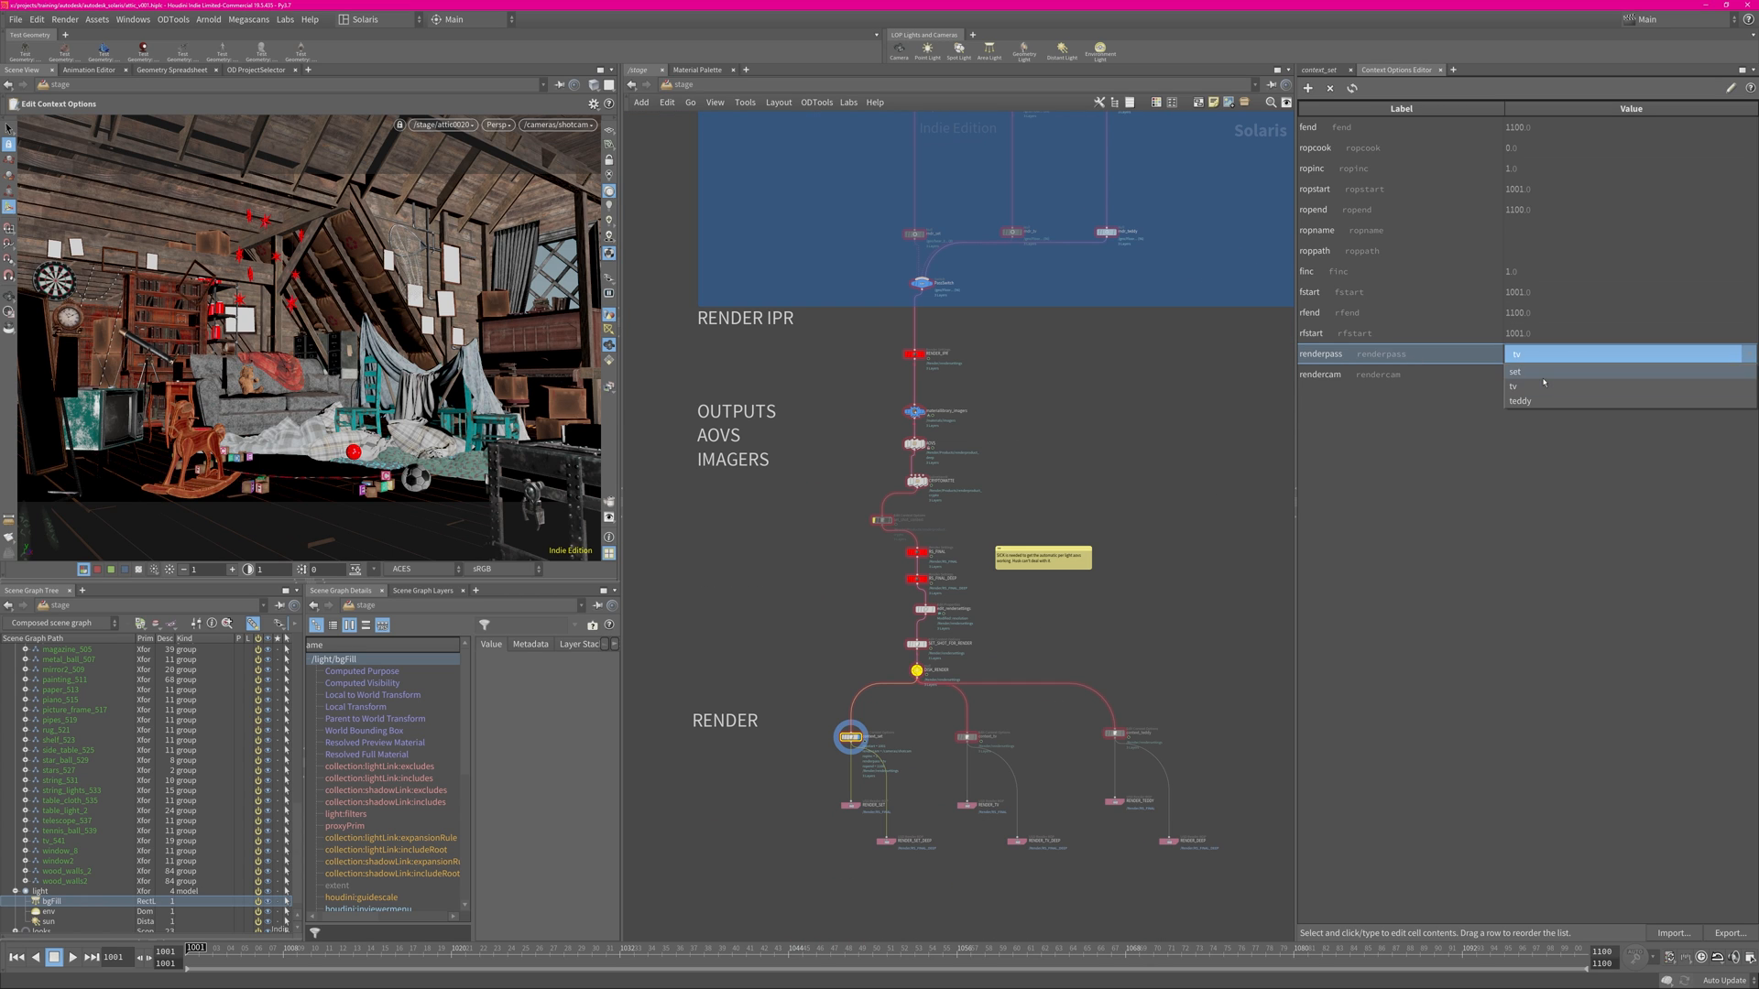
left_click(1541, 371)
Display context_tv, context_set and context_teddy in turn to compare which pass branch each one activates.
mouse_move(975, 747)
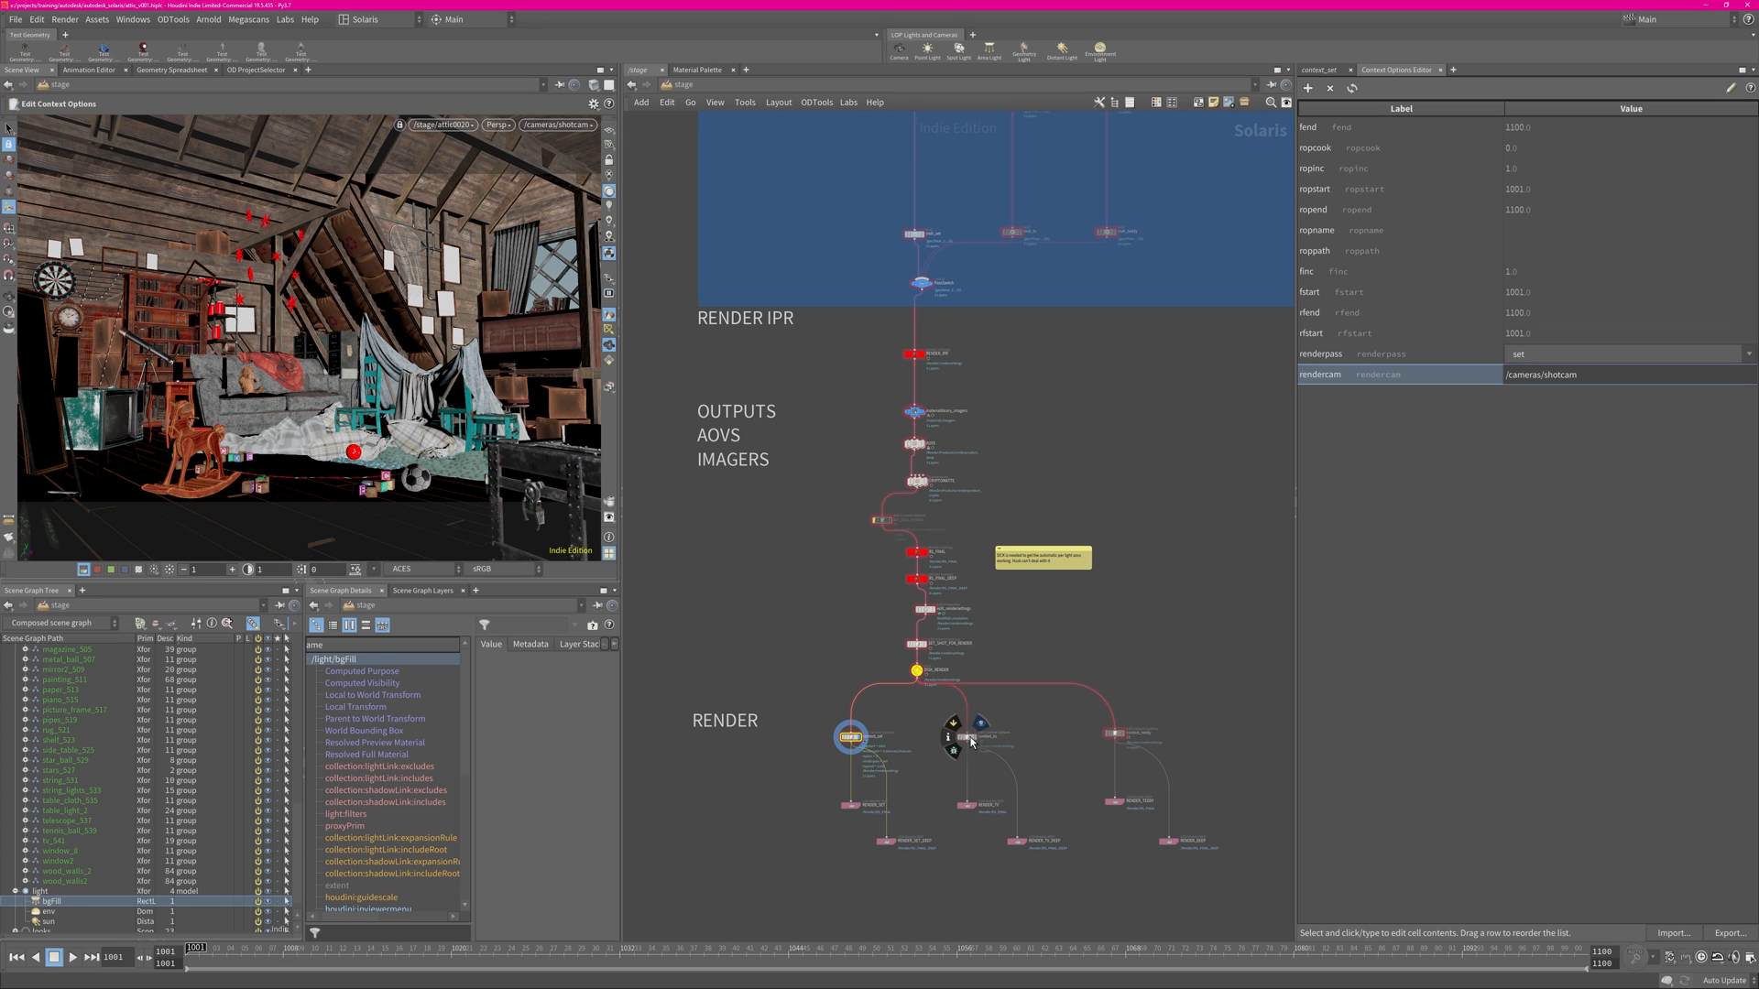
left_click(980, 724)
mouse_move(854, 738)
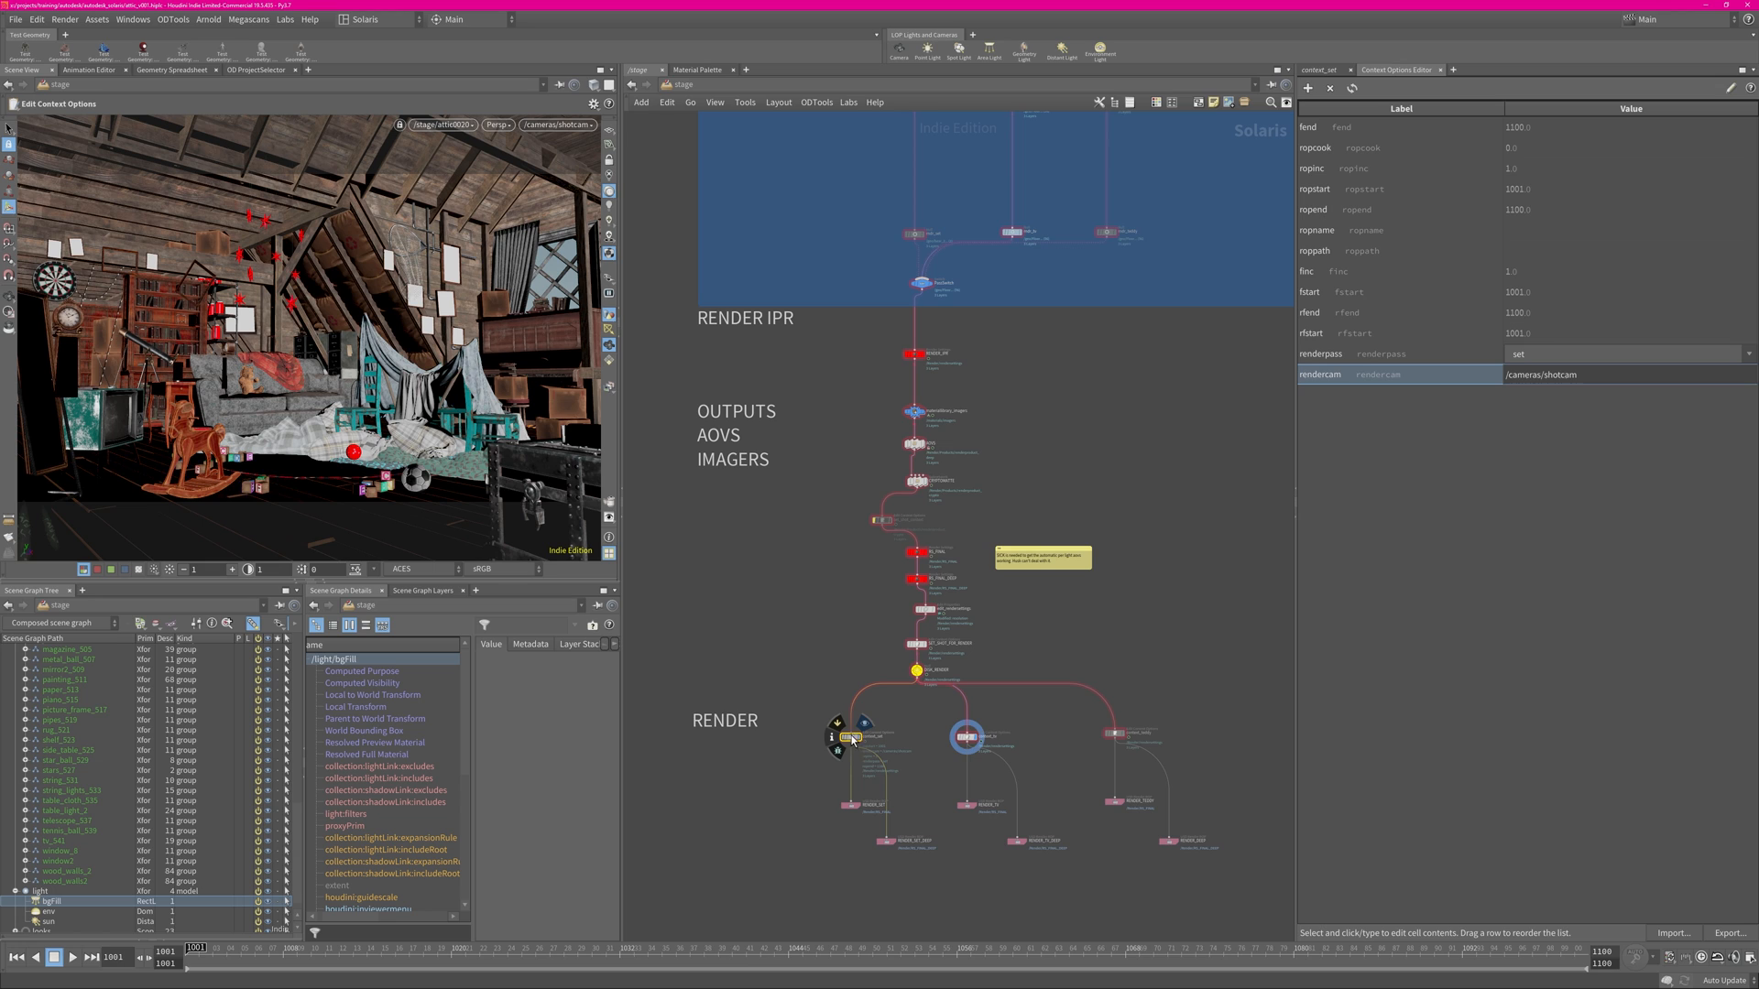
left_click(853, 740)
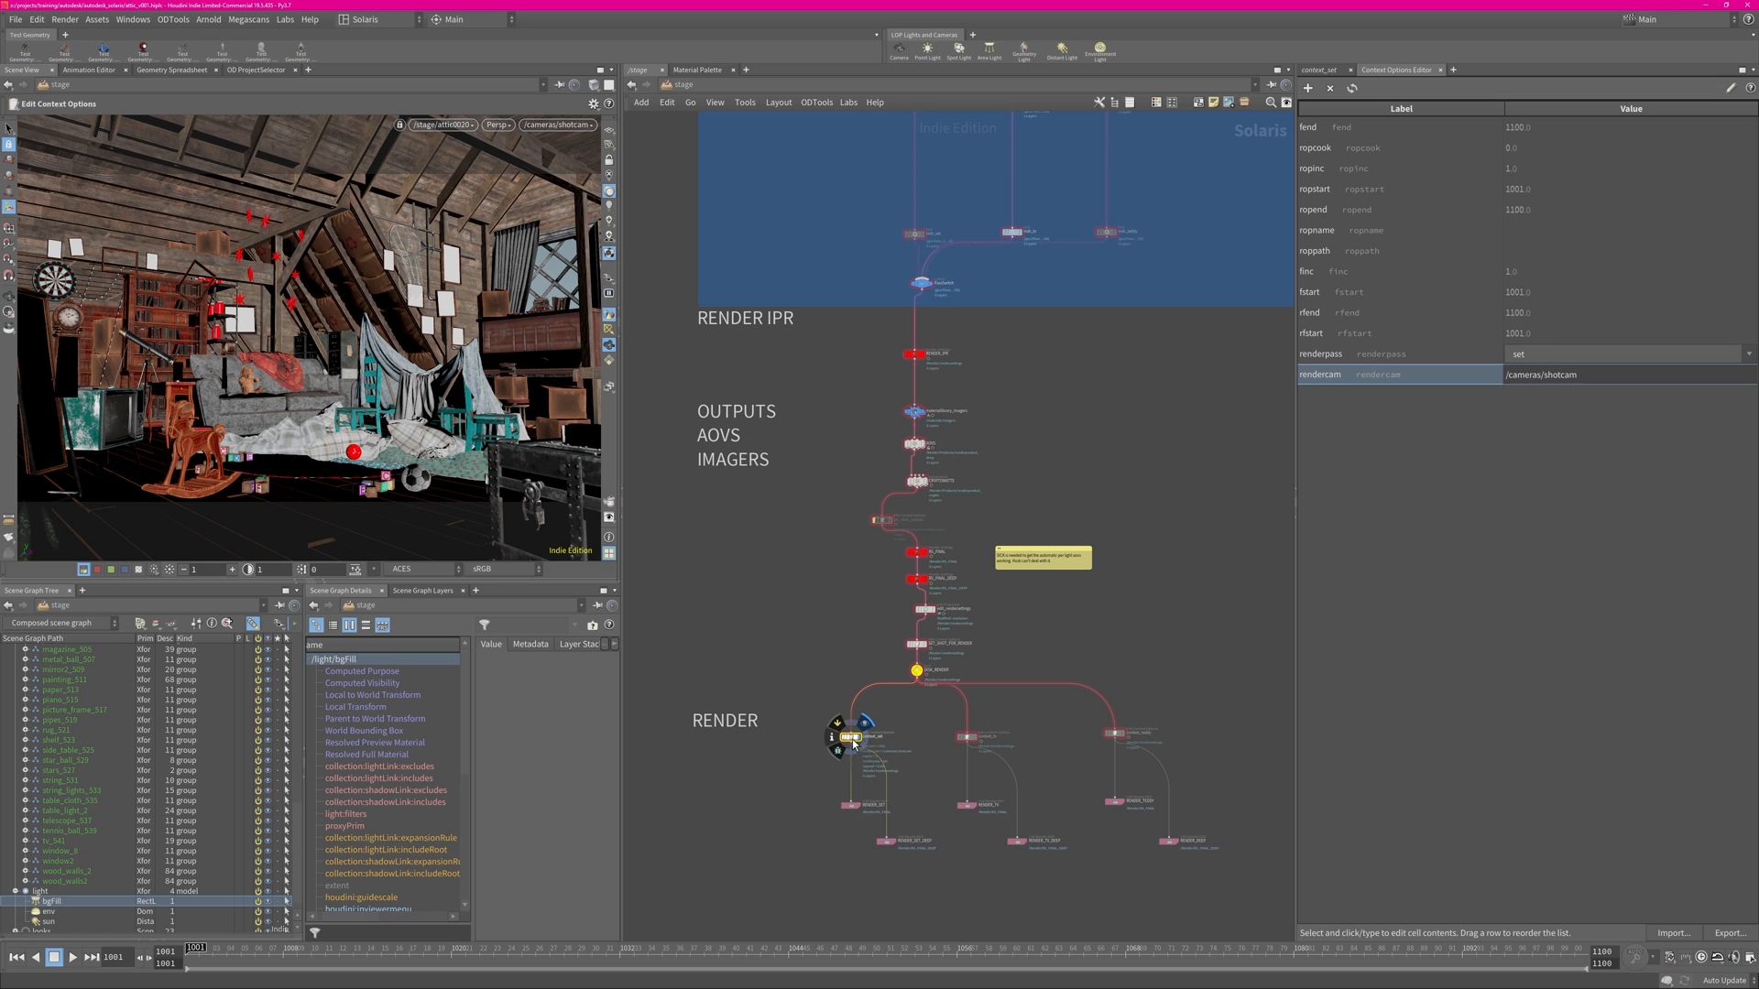
left_click(1132, 736)
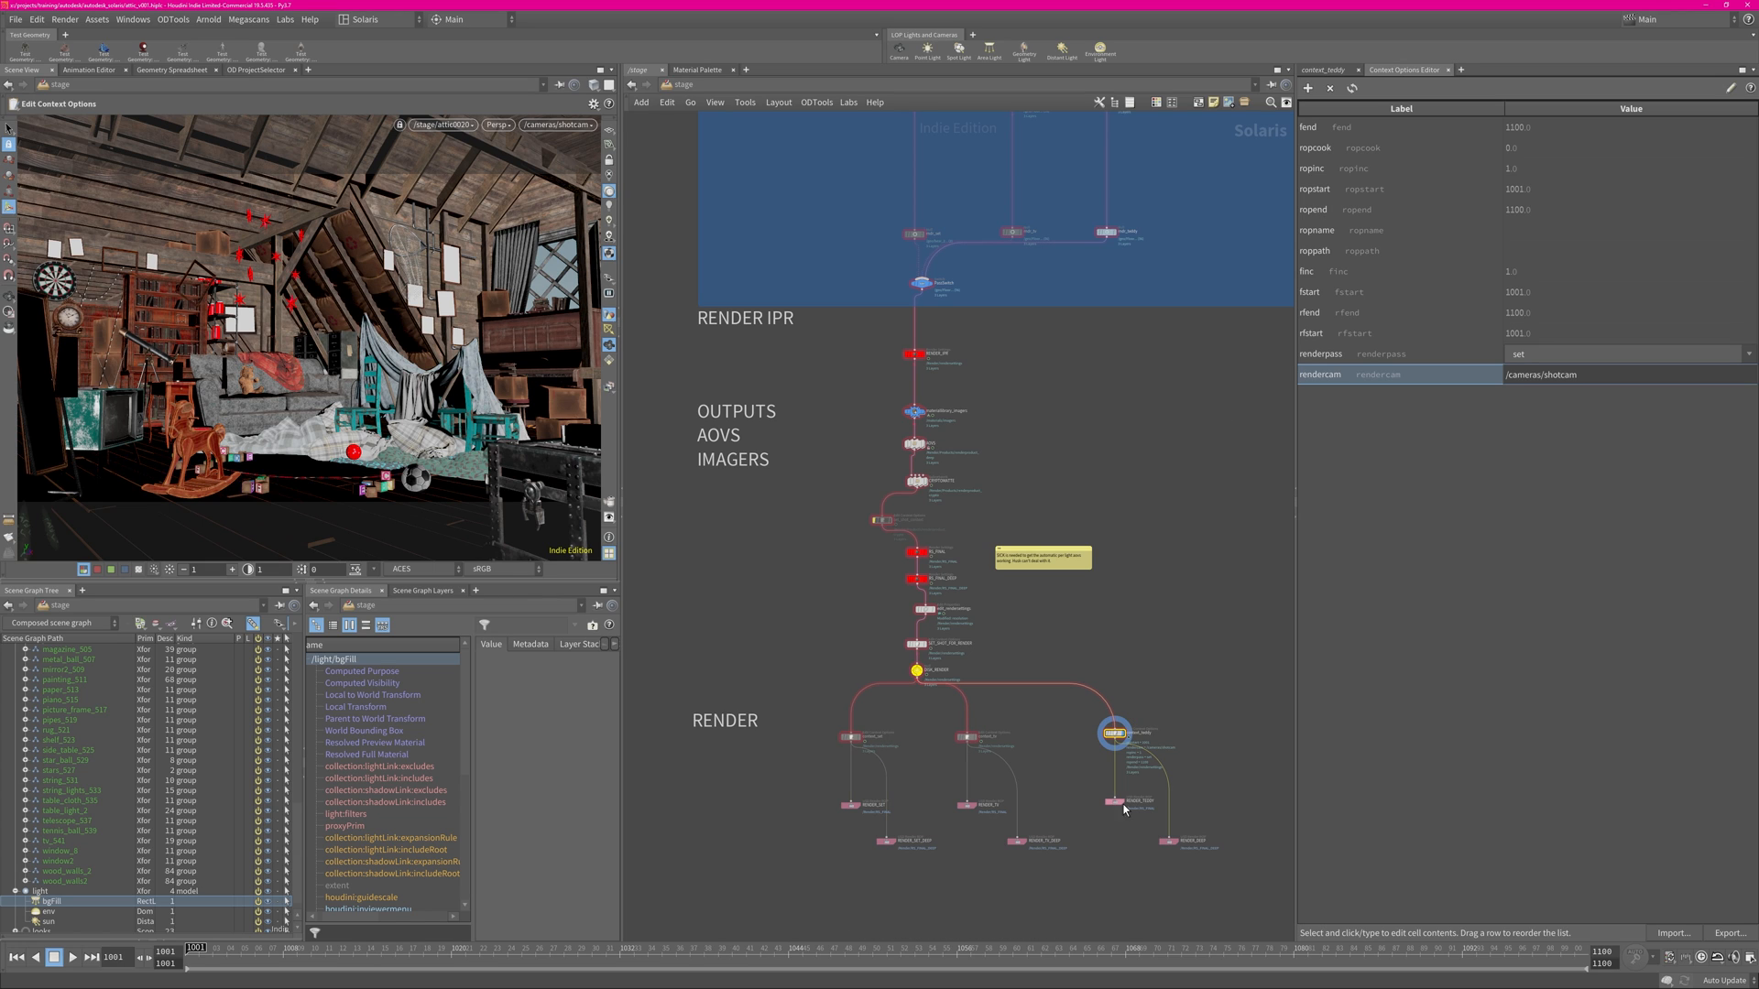
Return to the node parameters and compare the renderpass options of context_teddy and context_set.
left_click(1323, 69)
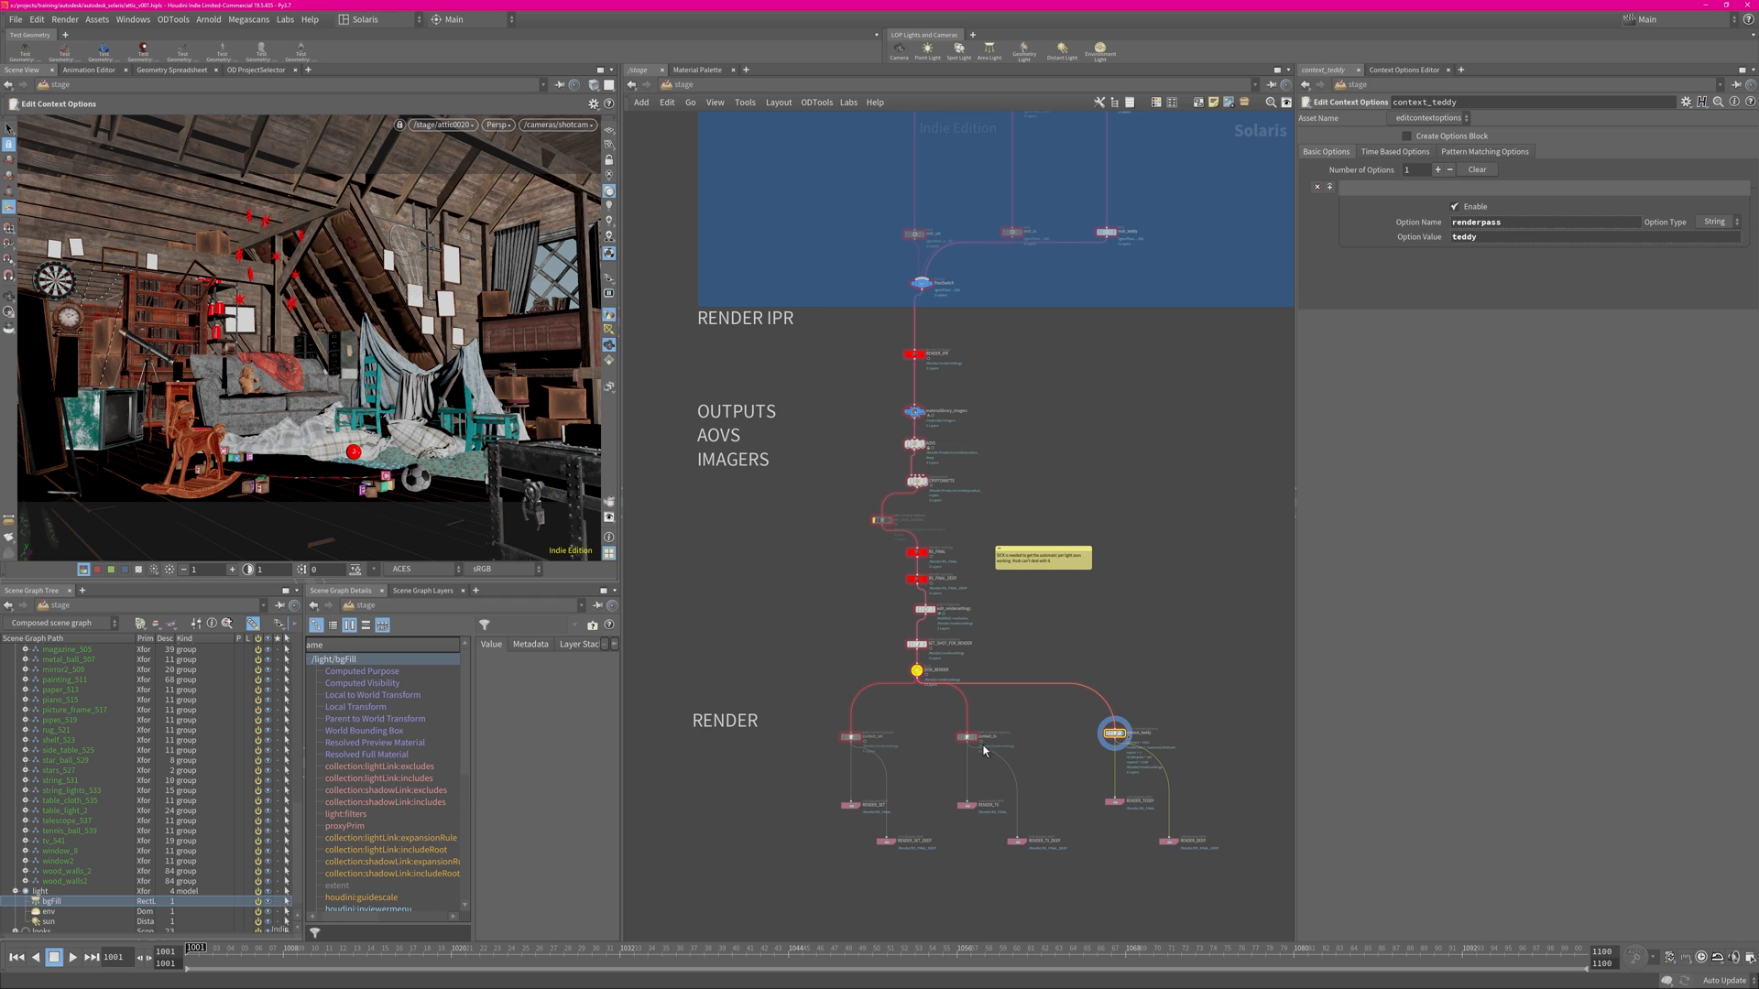
scroll(805, 836, "up", 4)
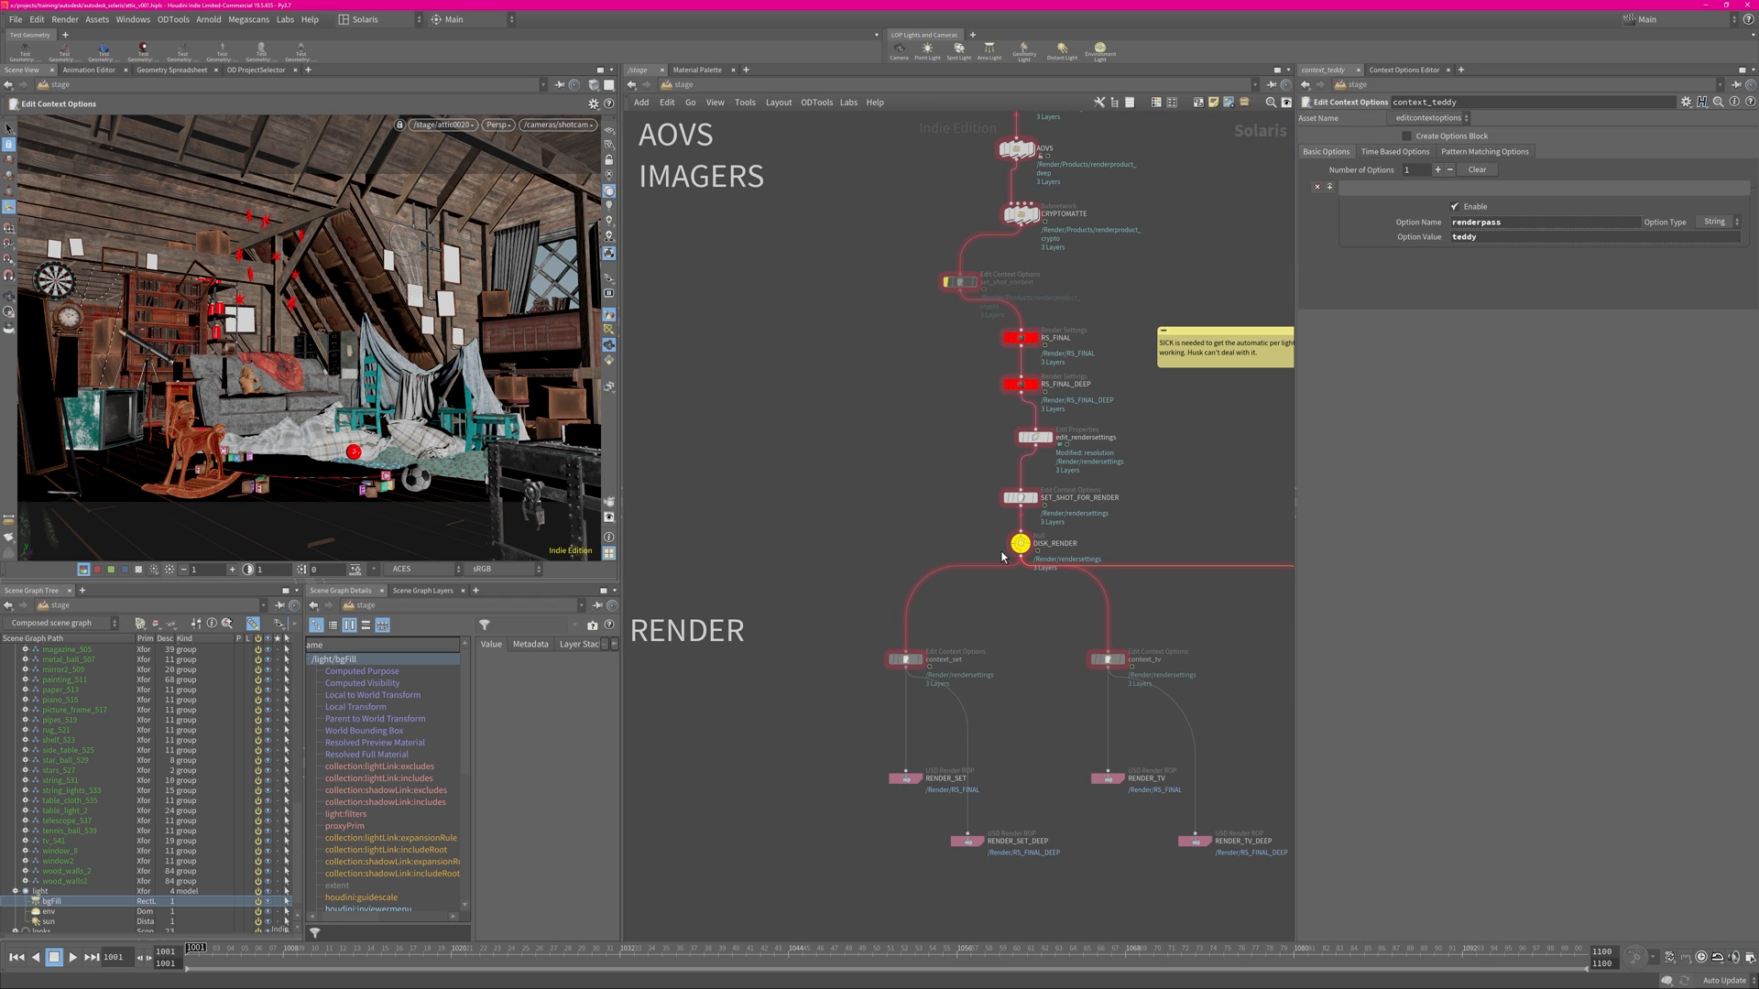
left_click(905, 660)
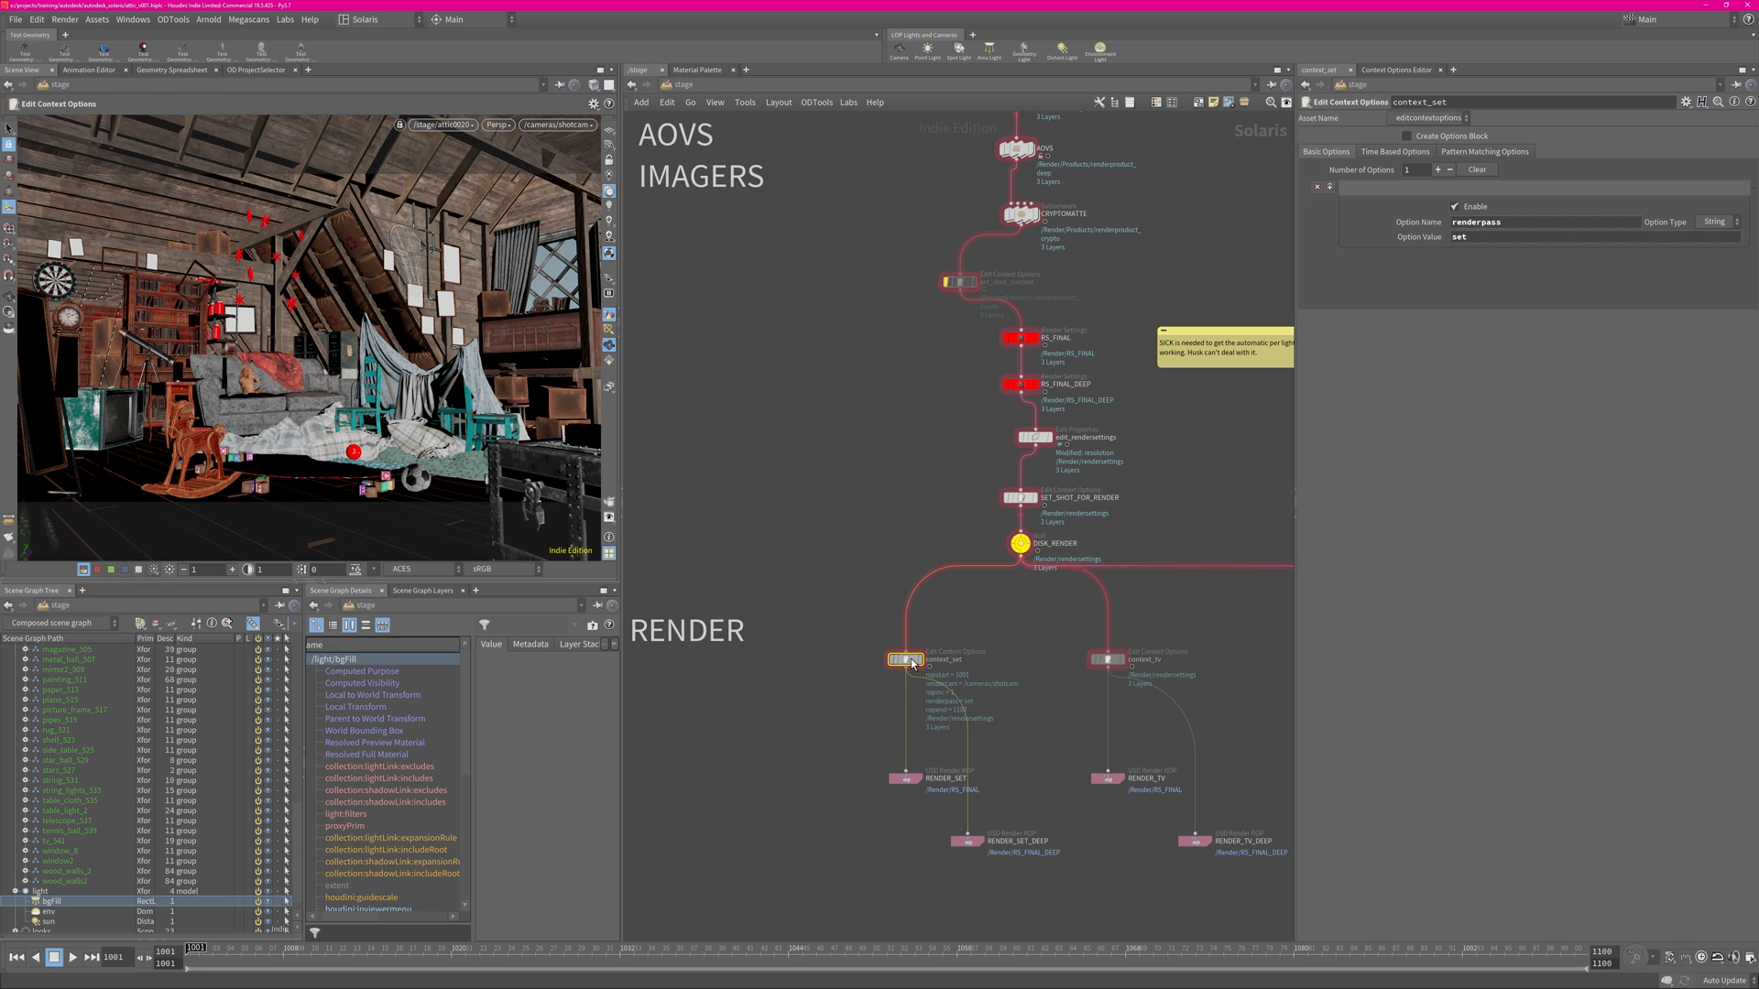
Examine the network upstream of the render context nodes, through PassSwitch and the pass branches to the shot setup branches.
middle_click_drag(896, 354, 841, 717)
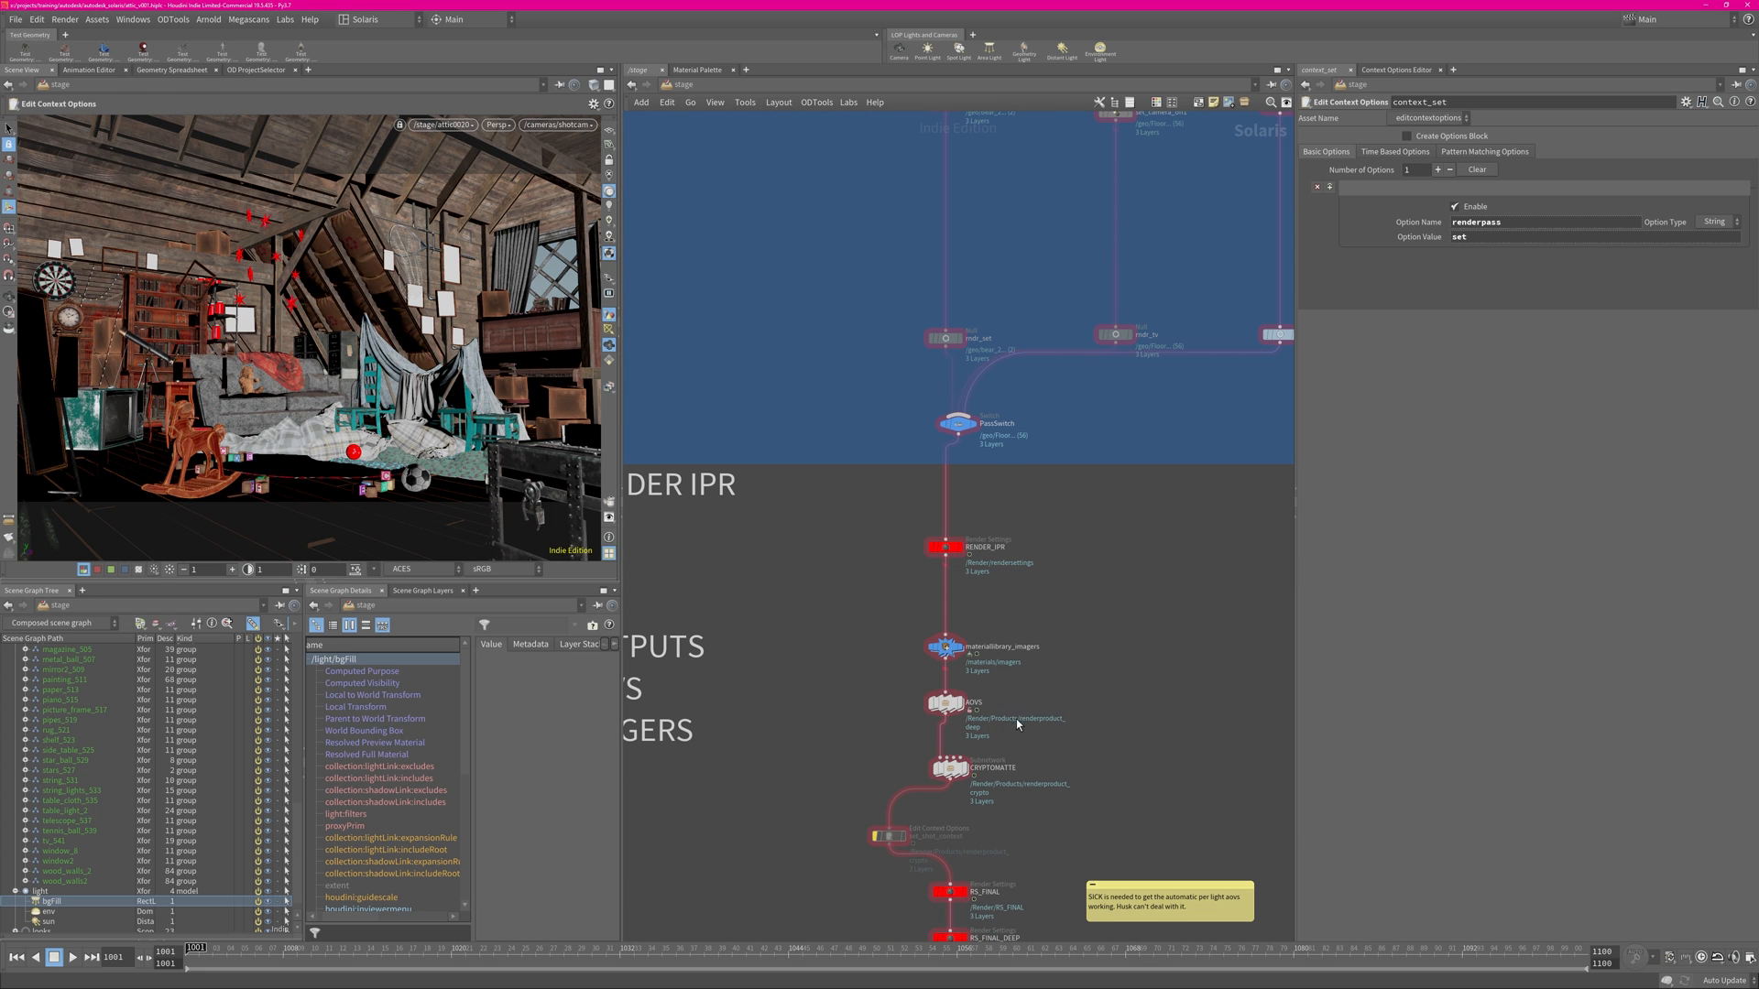
middle_click_drag(953, 490, 959, 332)
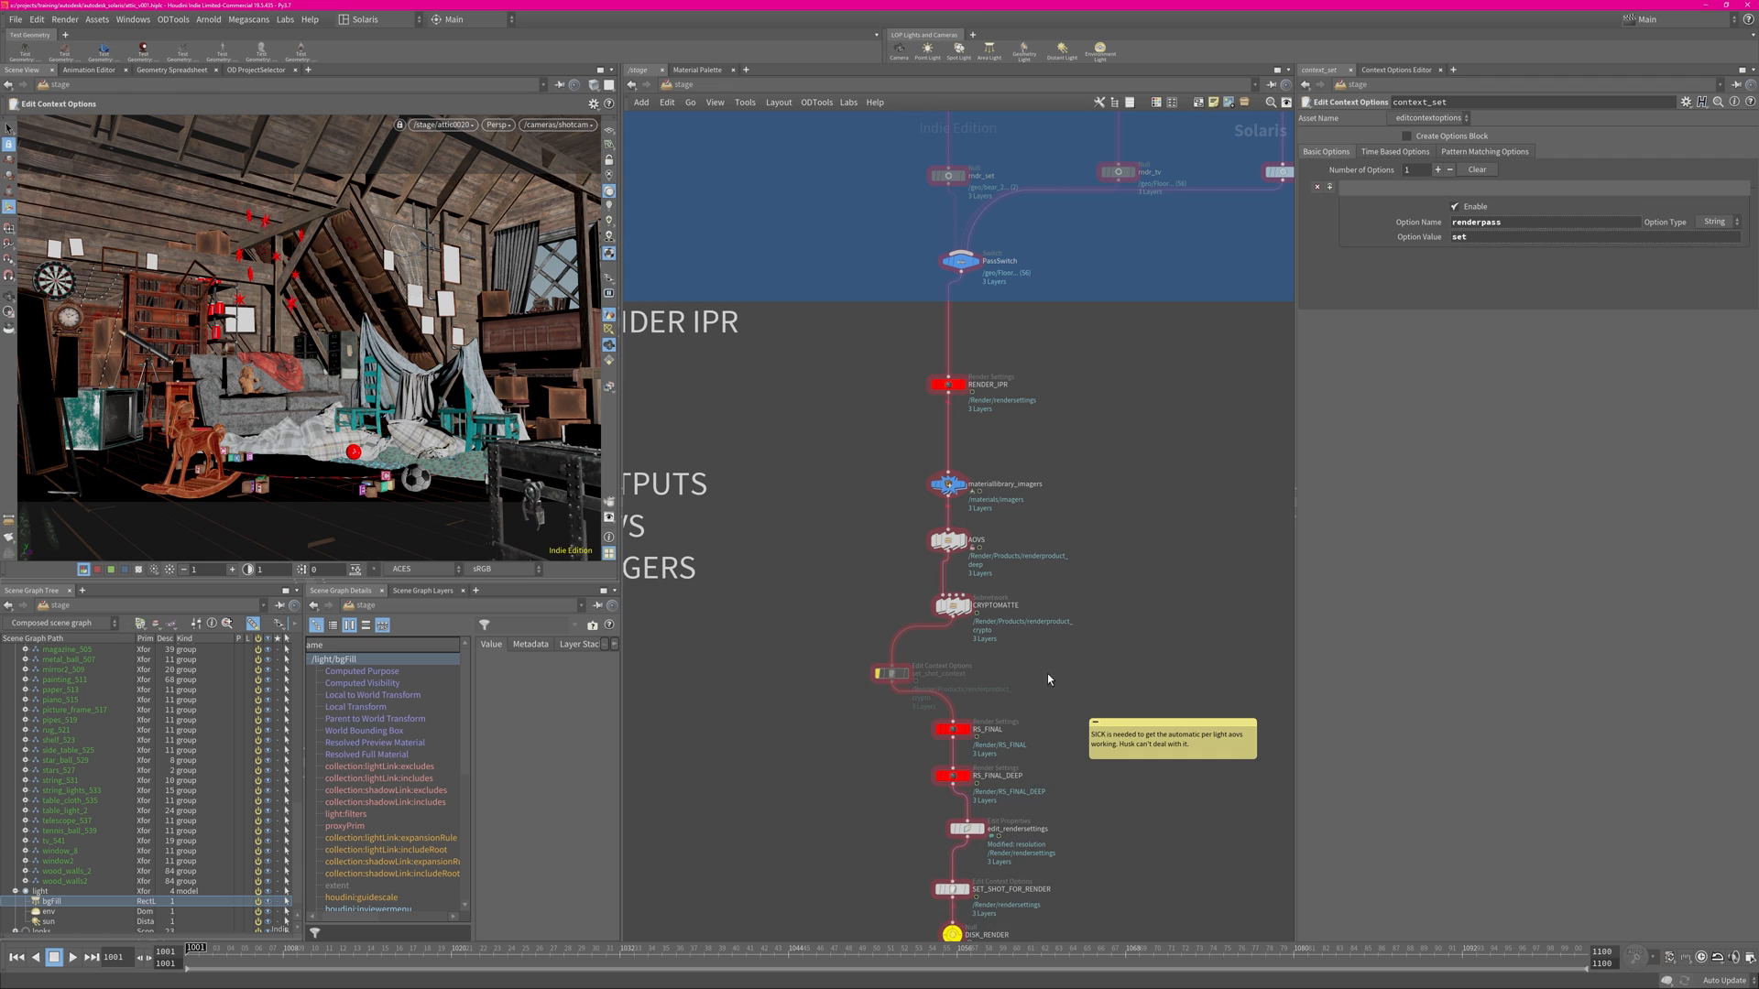
middle_click_drag(1047, 674, 1085, 359)
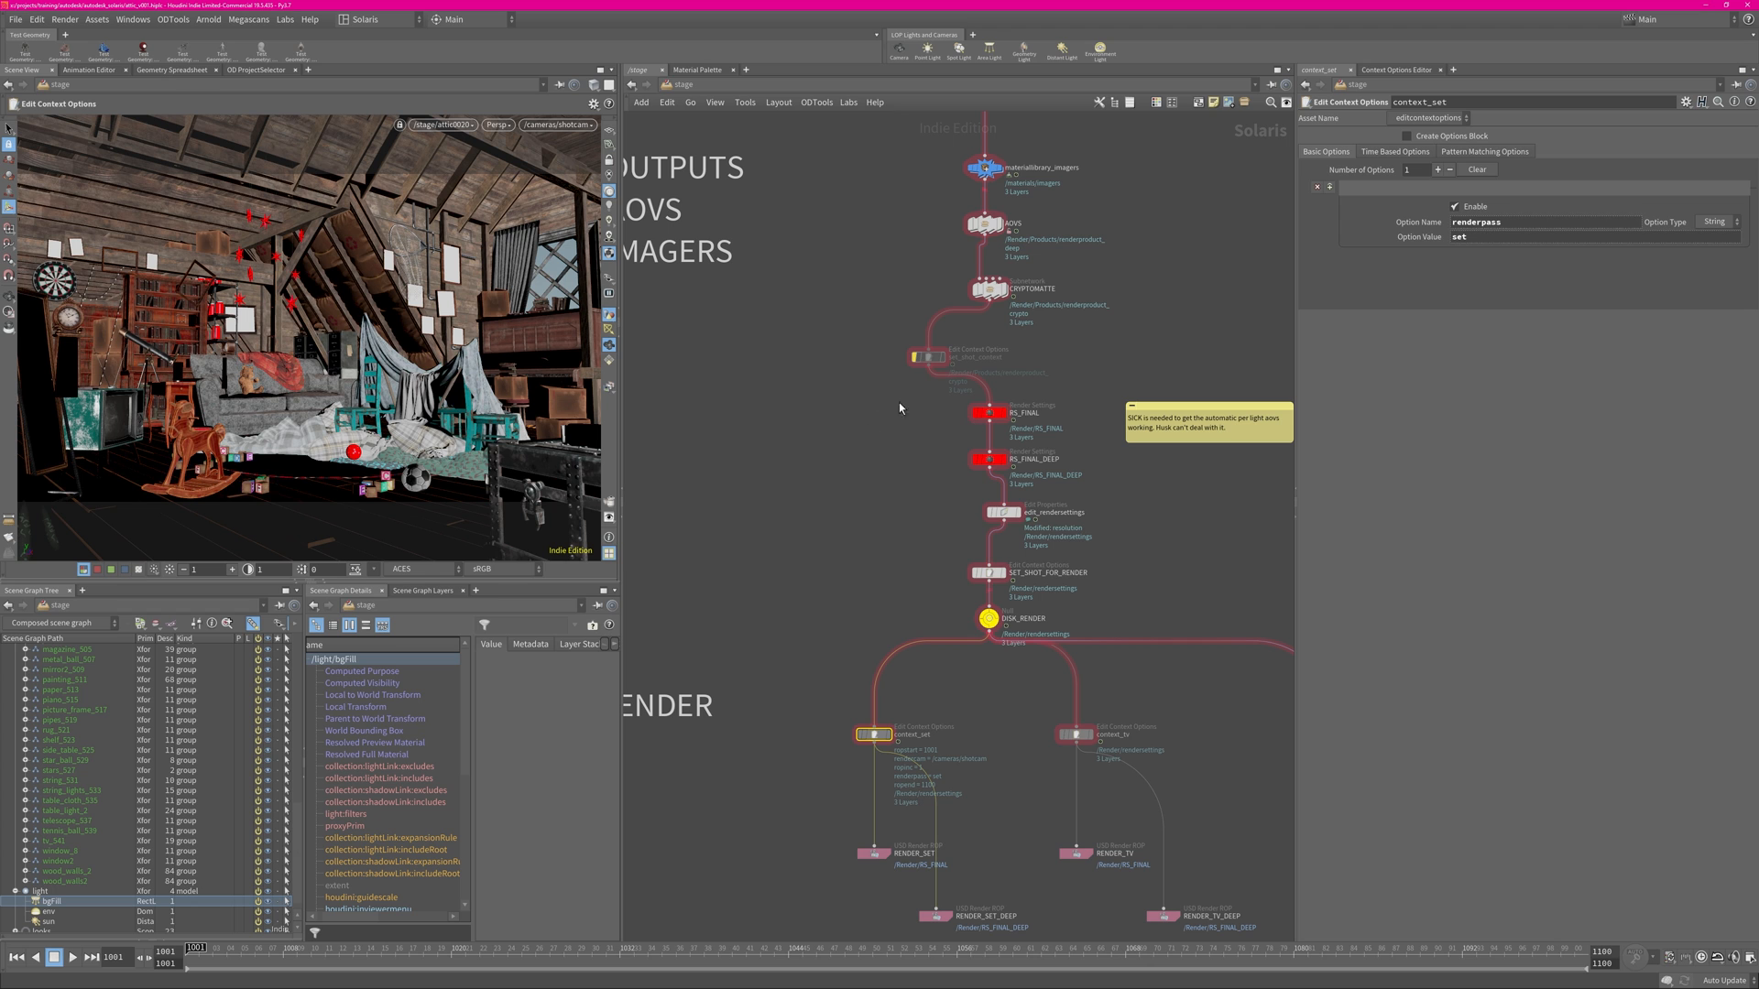
middle_click_drag(876, 374, 817, 639)
middle_click_drag(1069, 296, 979, 721)
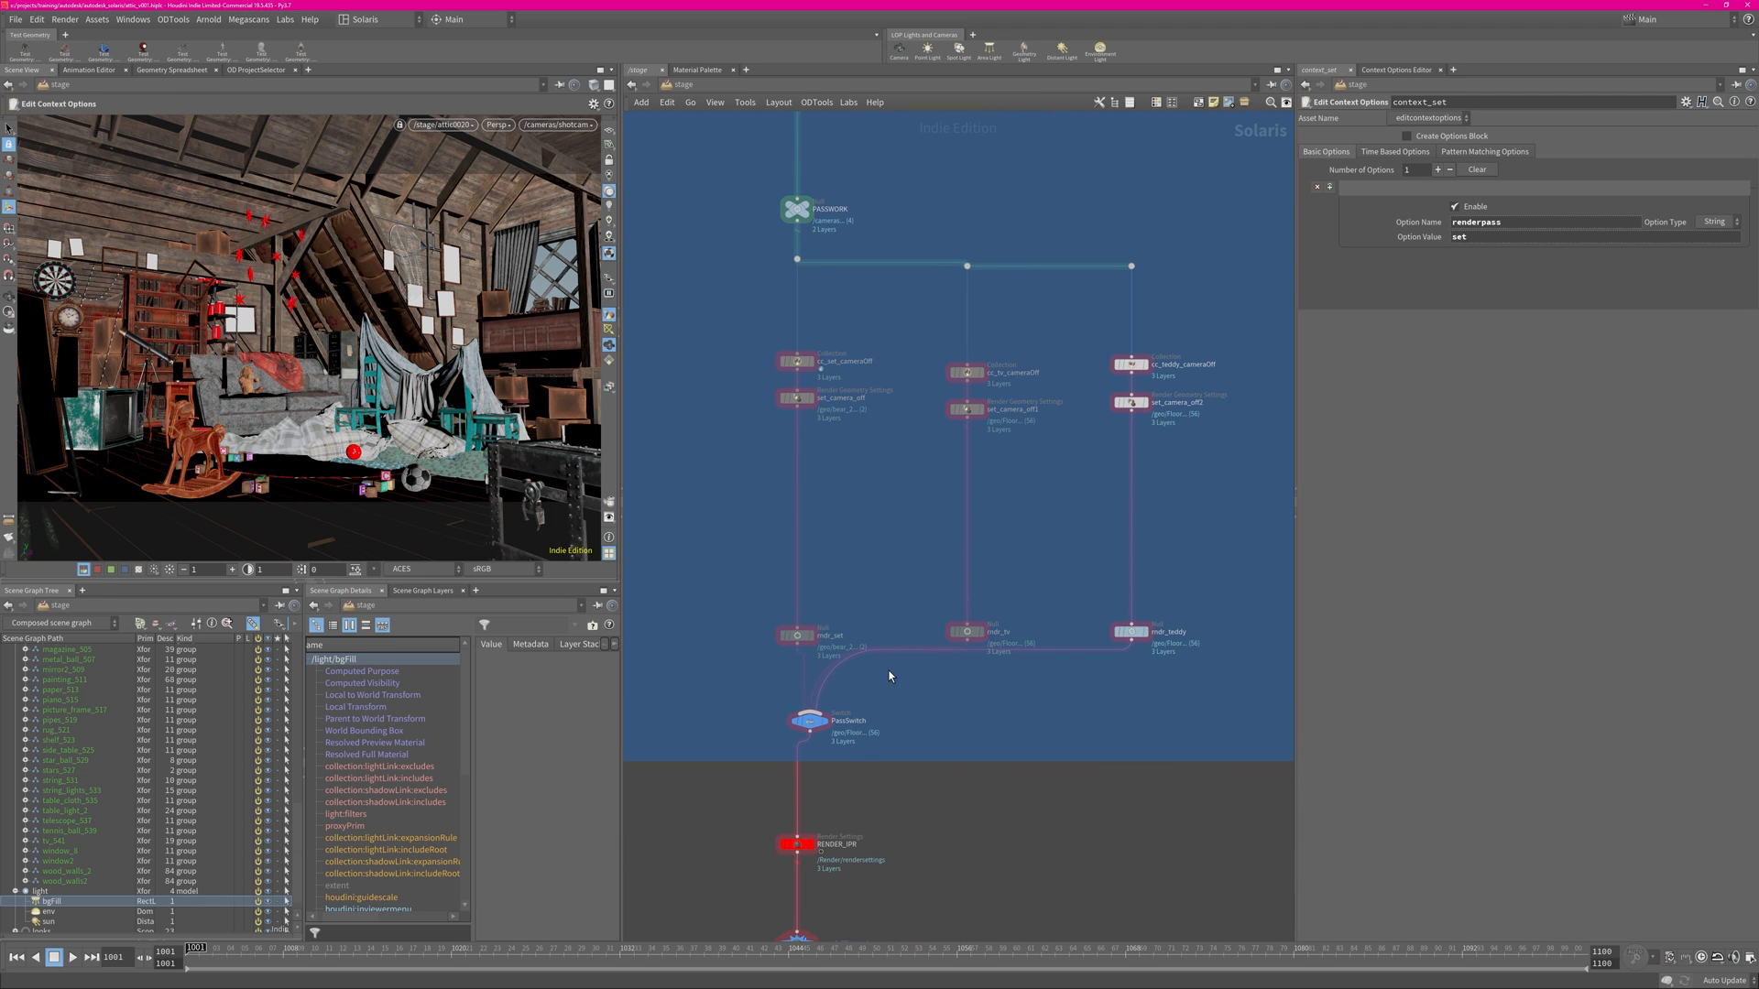
middle_click_drag(973, 785, 1010, 482)
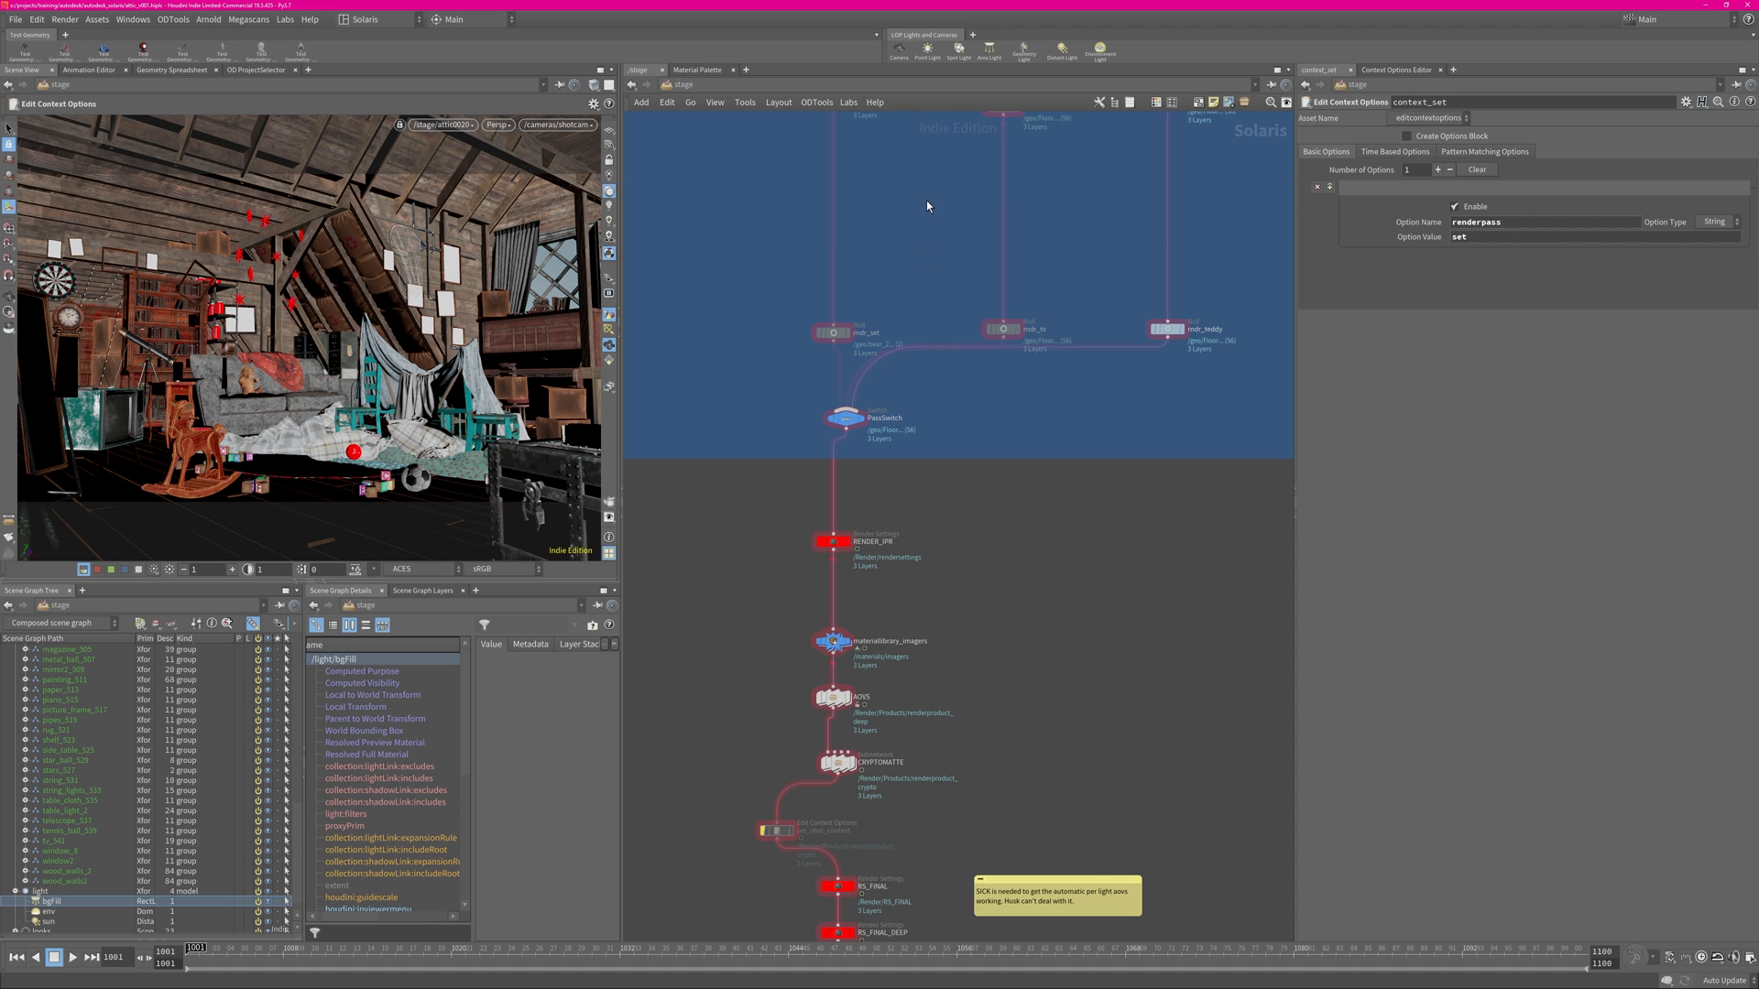
middle_click_drag(926, 201, 966, 752)
middle_click_drag(973, 398, 977, 486)
middle_click_drag(966, 174, 1009, 358)
scroll(1085, 433, "down", 1)
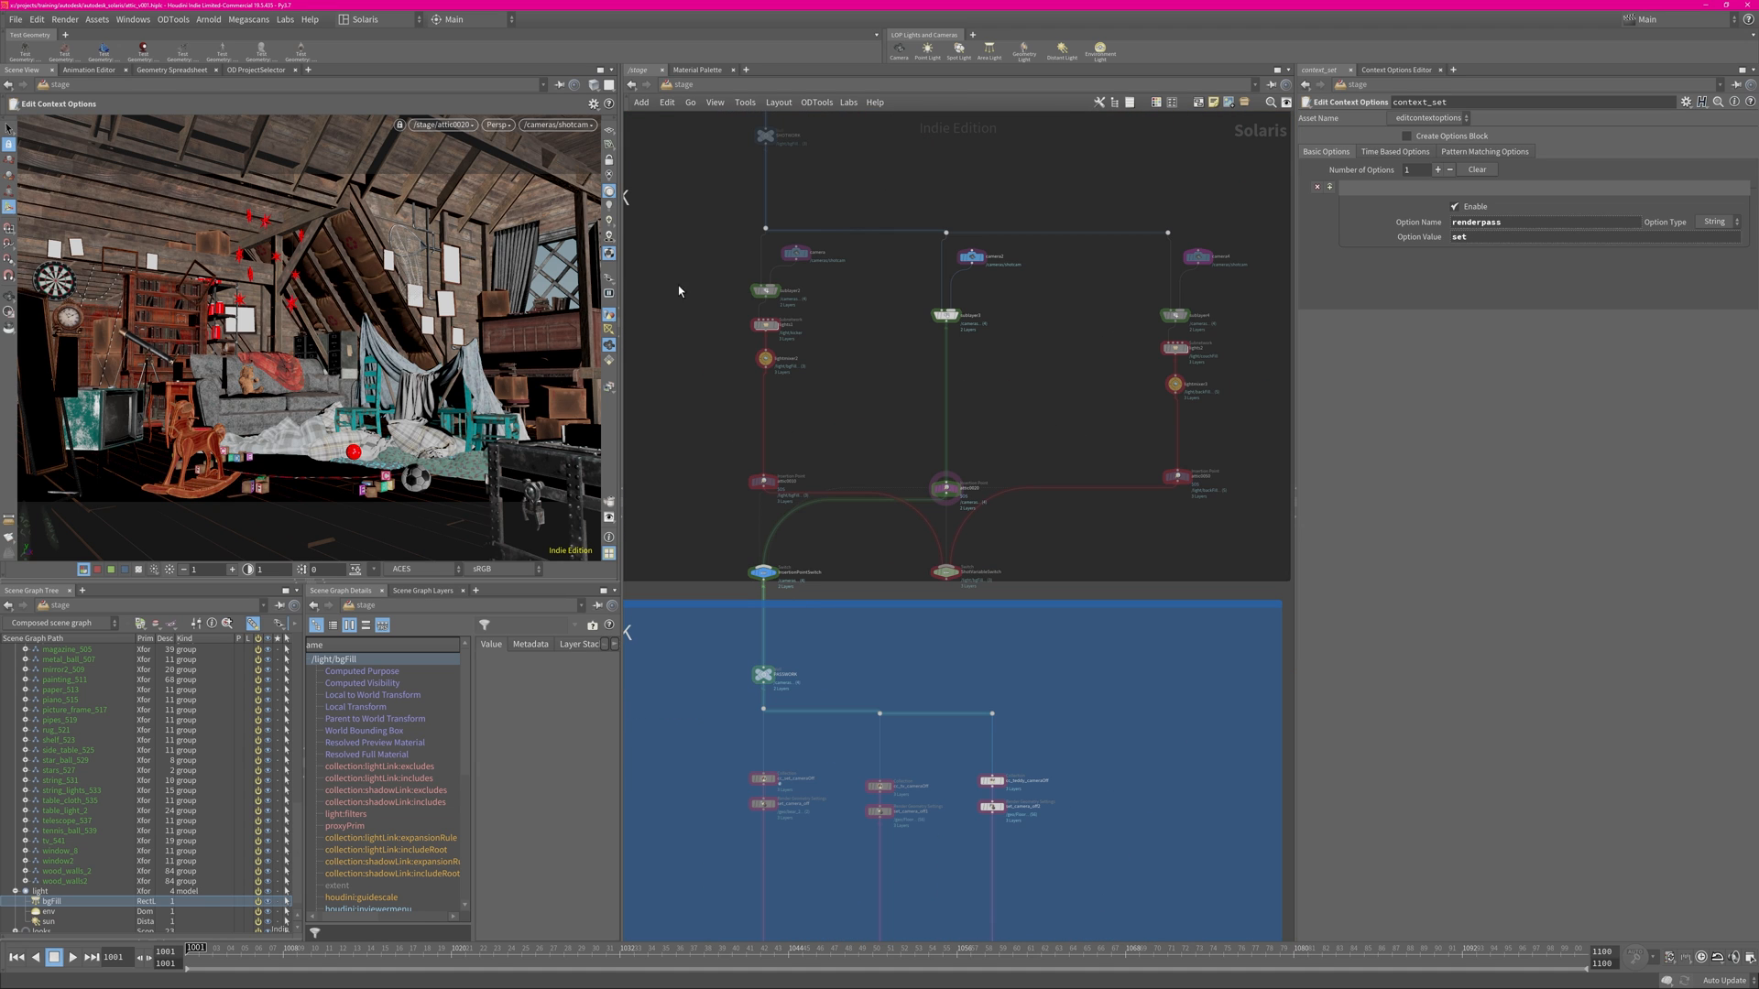
Switch the viewport's insertion point to attic0010 and rewire the pass network's input to the shot variable switch.
left_click(472, 128)
left_click(461, 139)
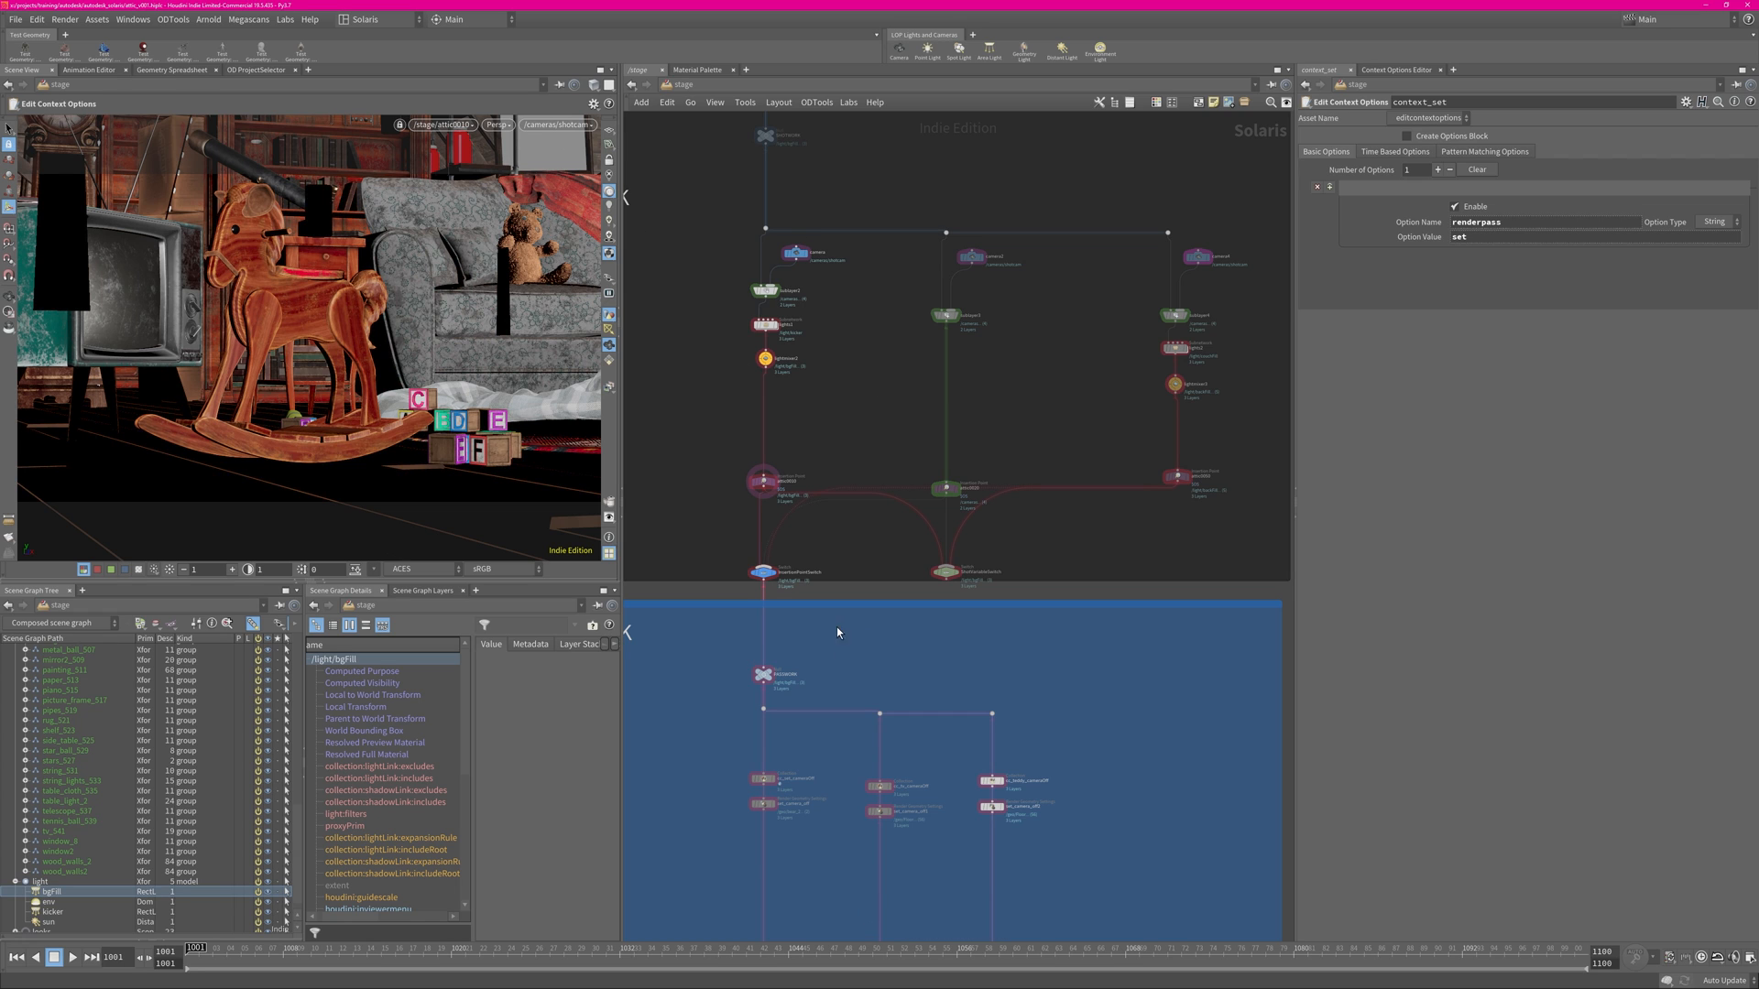
scroll(837, 627, "up", 2)
left_click_drag(747, 591, 972, 573)
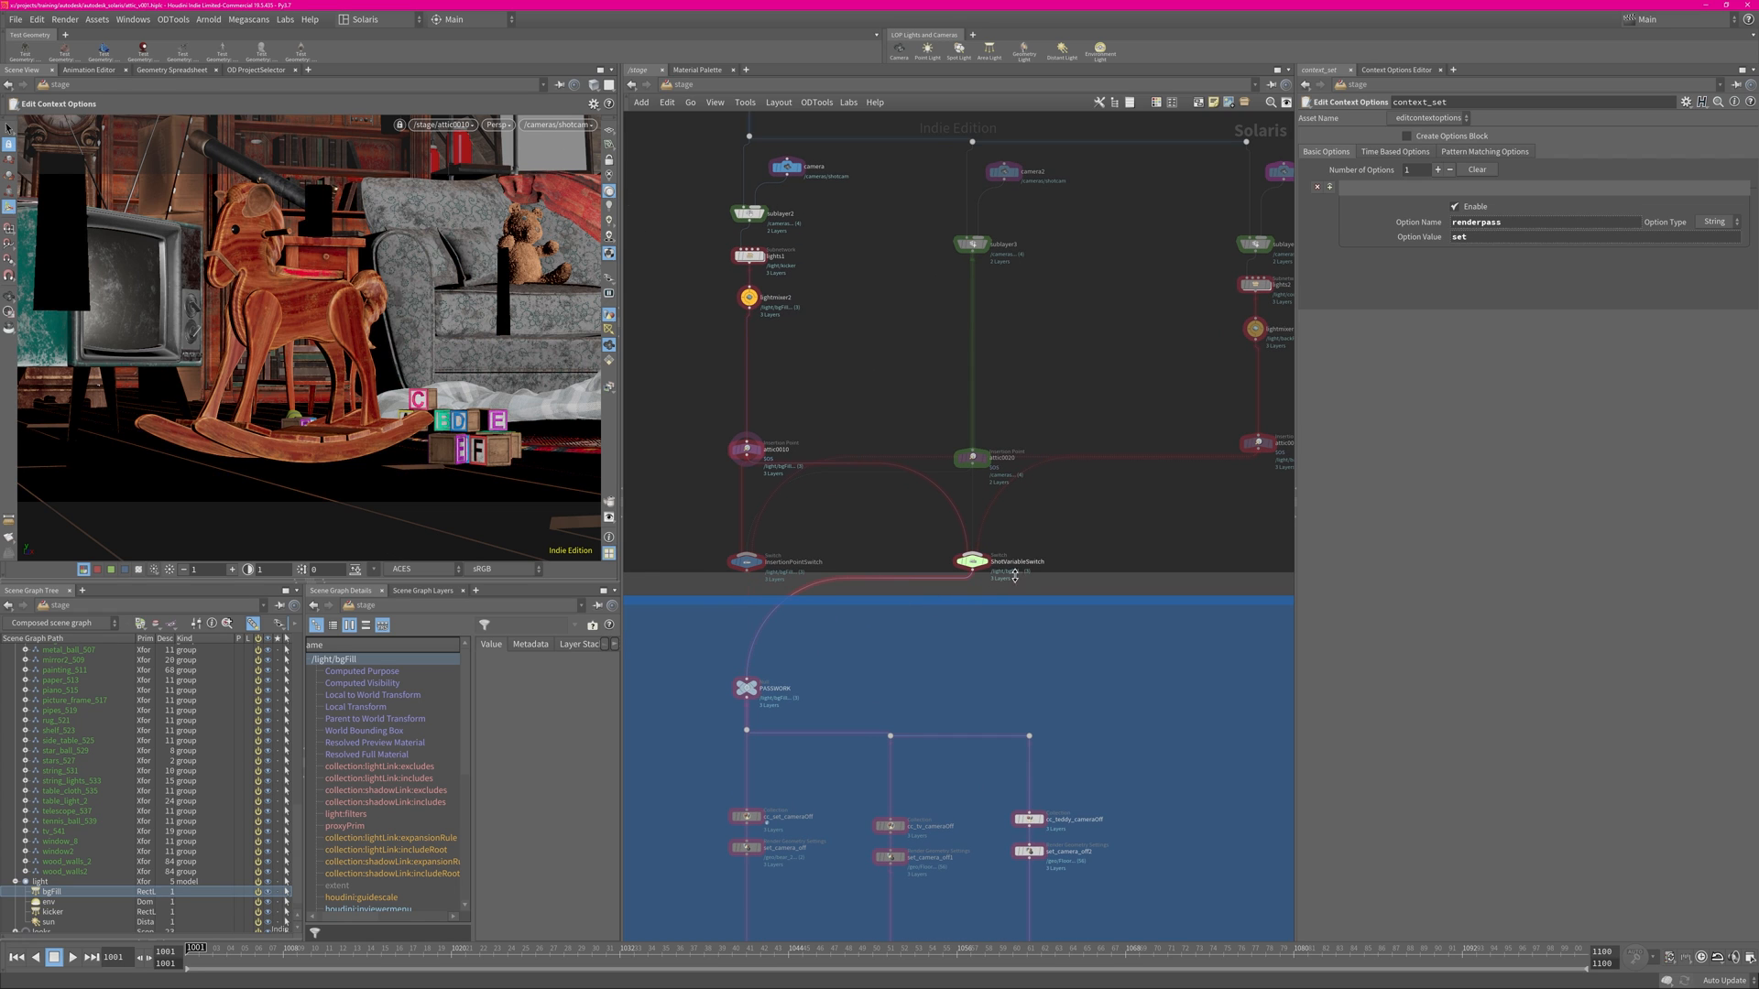
Set the viewport to No Insertion Point.
left_click(467, 129)
left_click(457, 210)
scroll(1098, 325, "down", 3)
scroll(1075, 338, "up", 2)
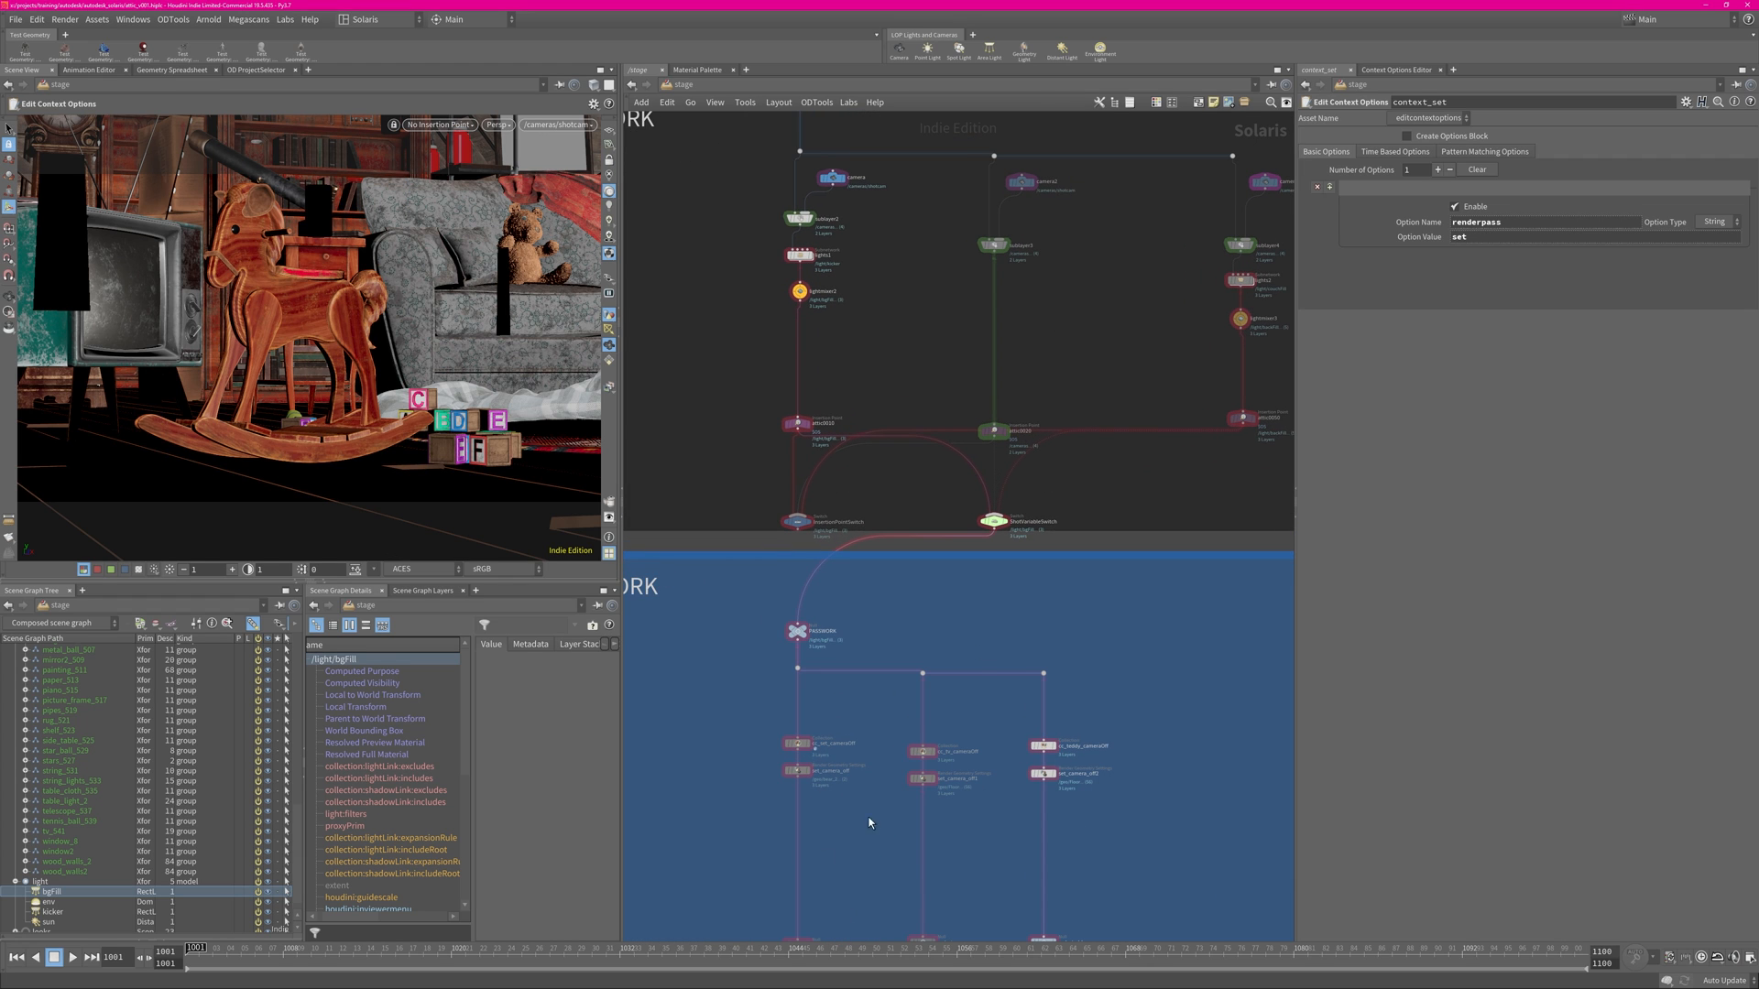
Step through the timeline frames to compare the shots selected by the shot variable switch, and return to frame 1001.
middle_click_drag(1099, 363, 1080, 357)
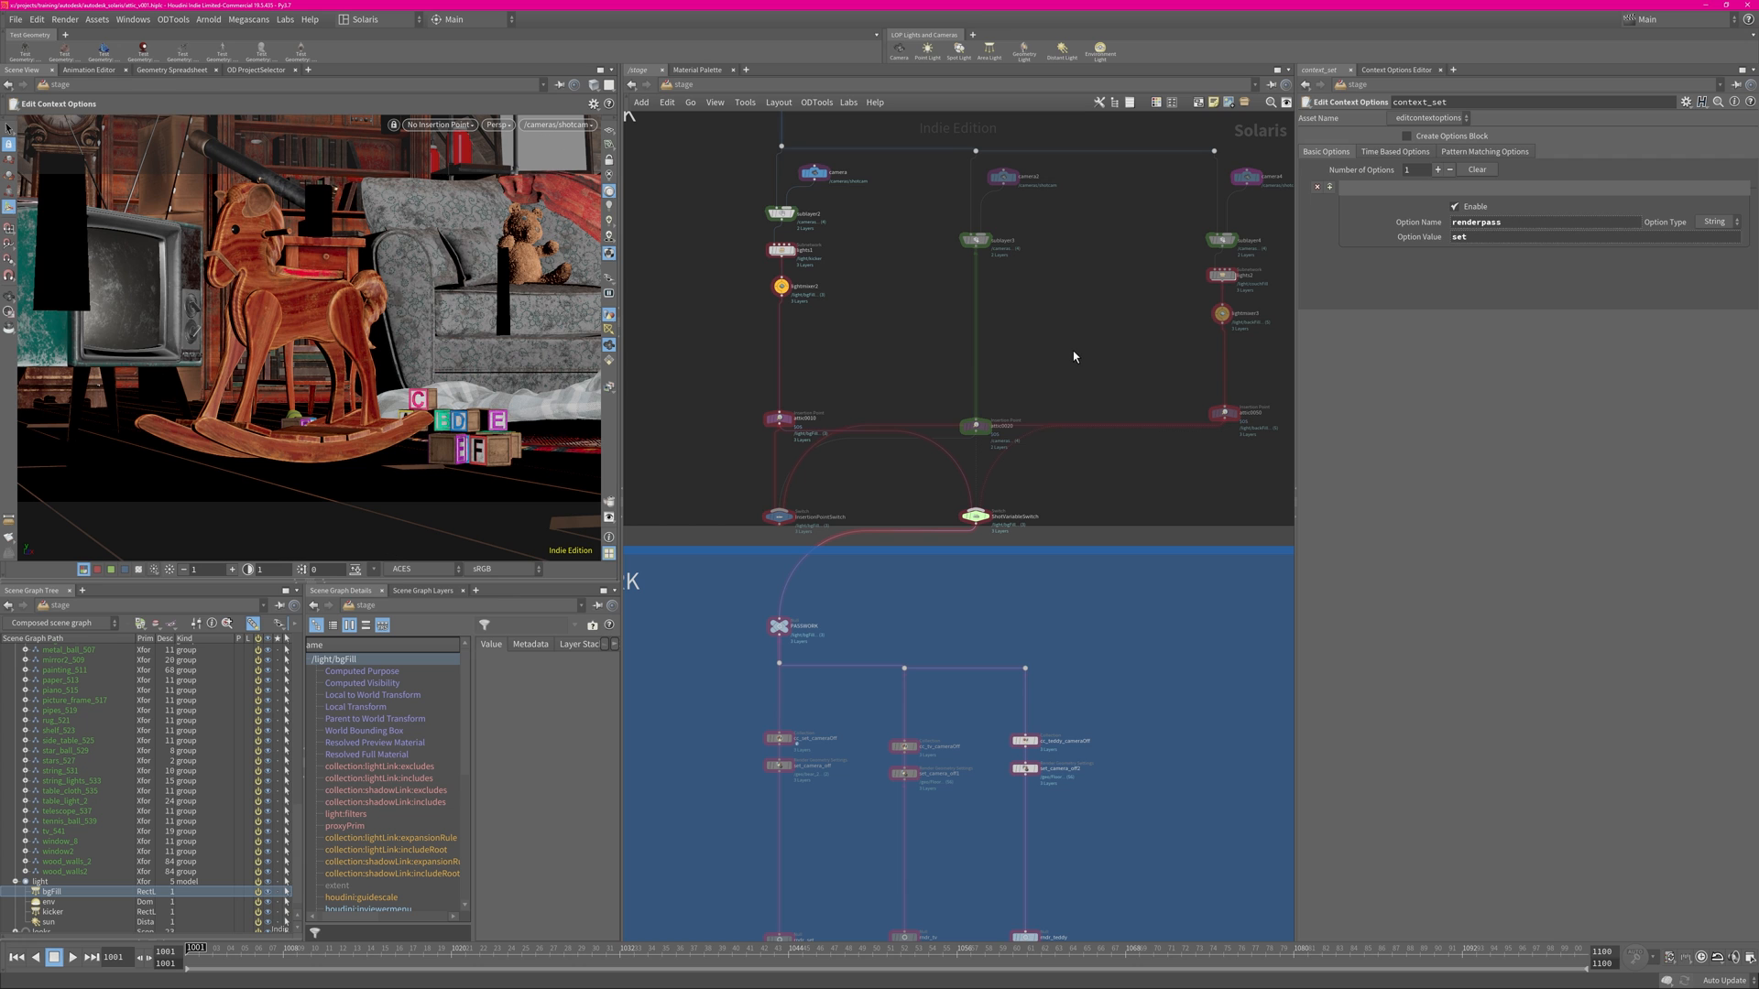
key("Right")
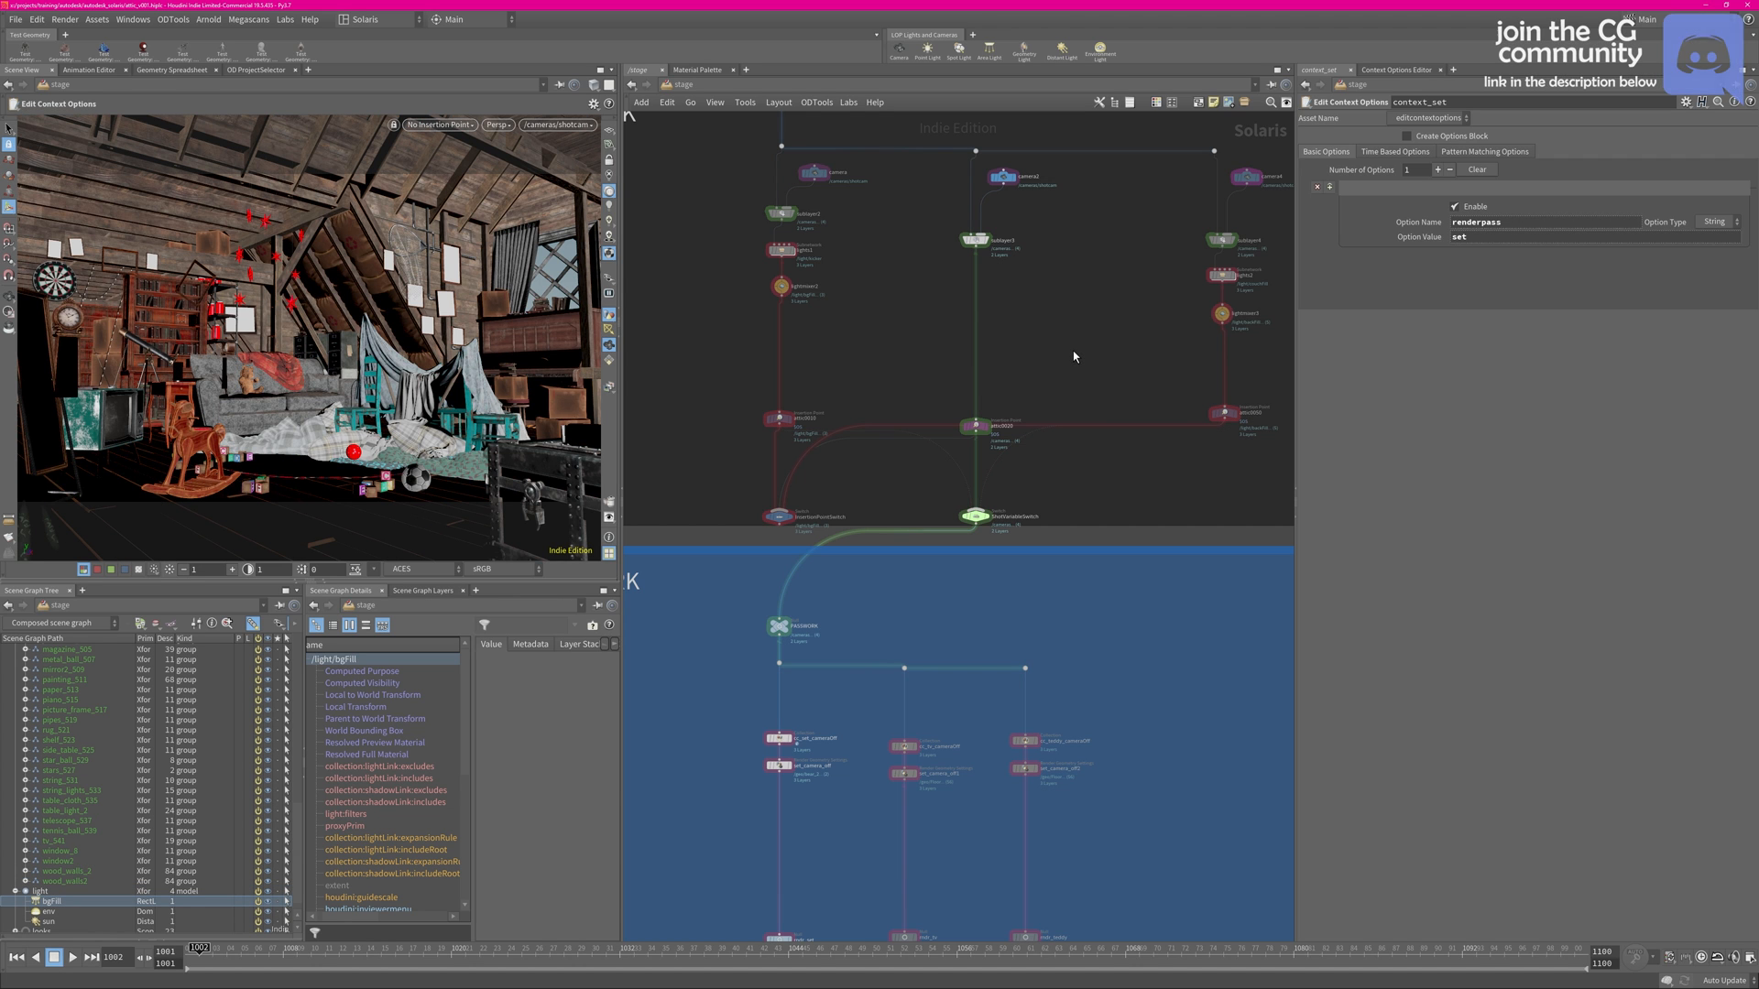
key("Left")
key("Right")
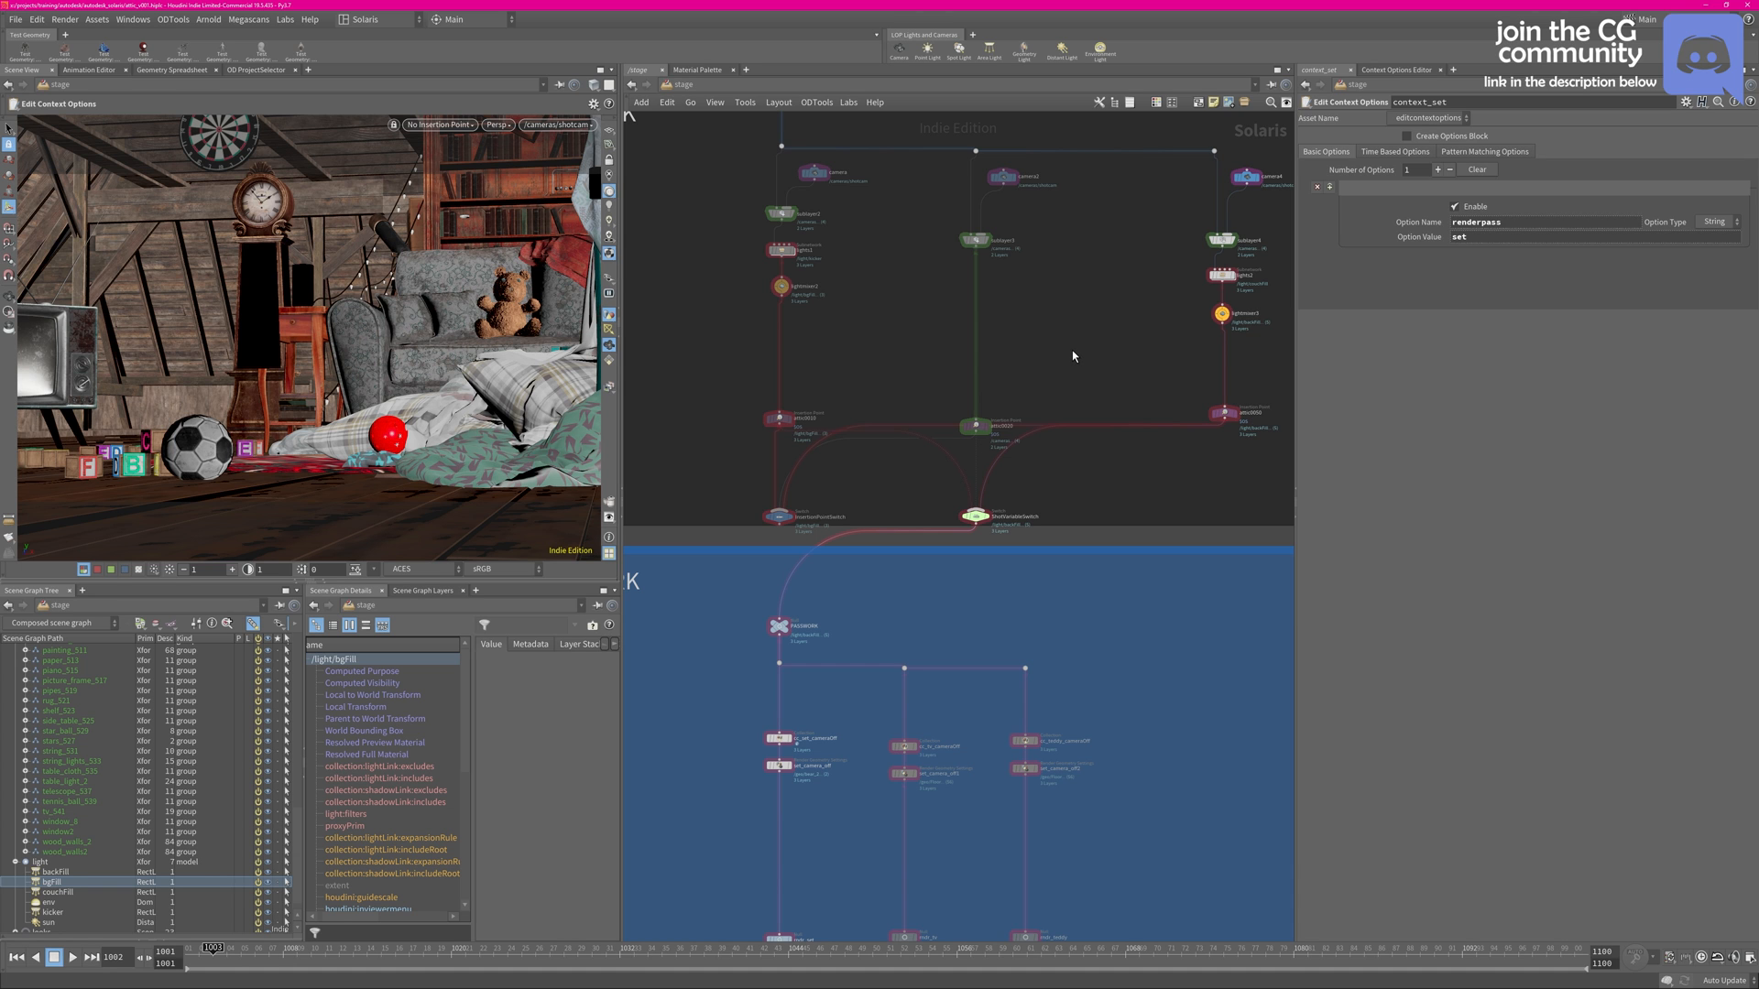
key("Left")
Inspect the parameters of the RENDER_SET ROP below the context_set node.
middle_click_drag(923, 870, 956, 427)
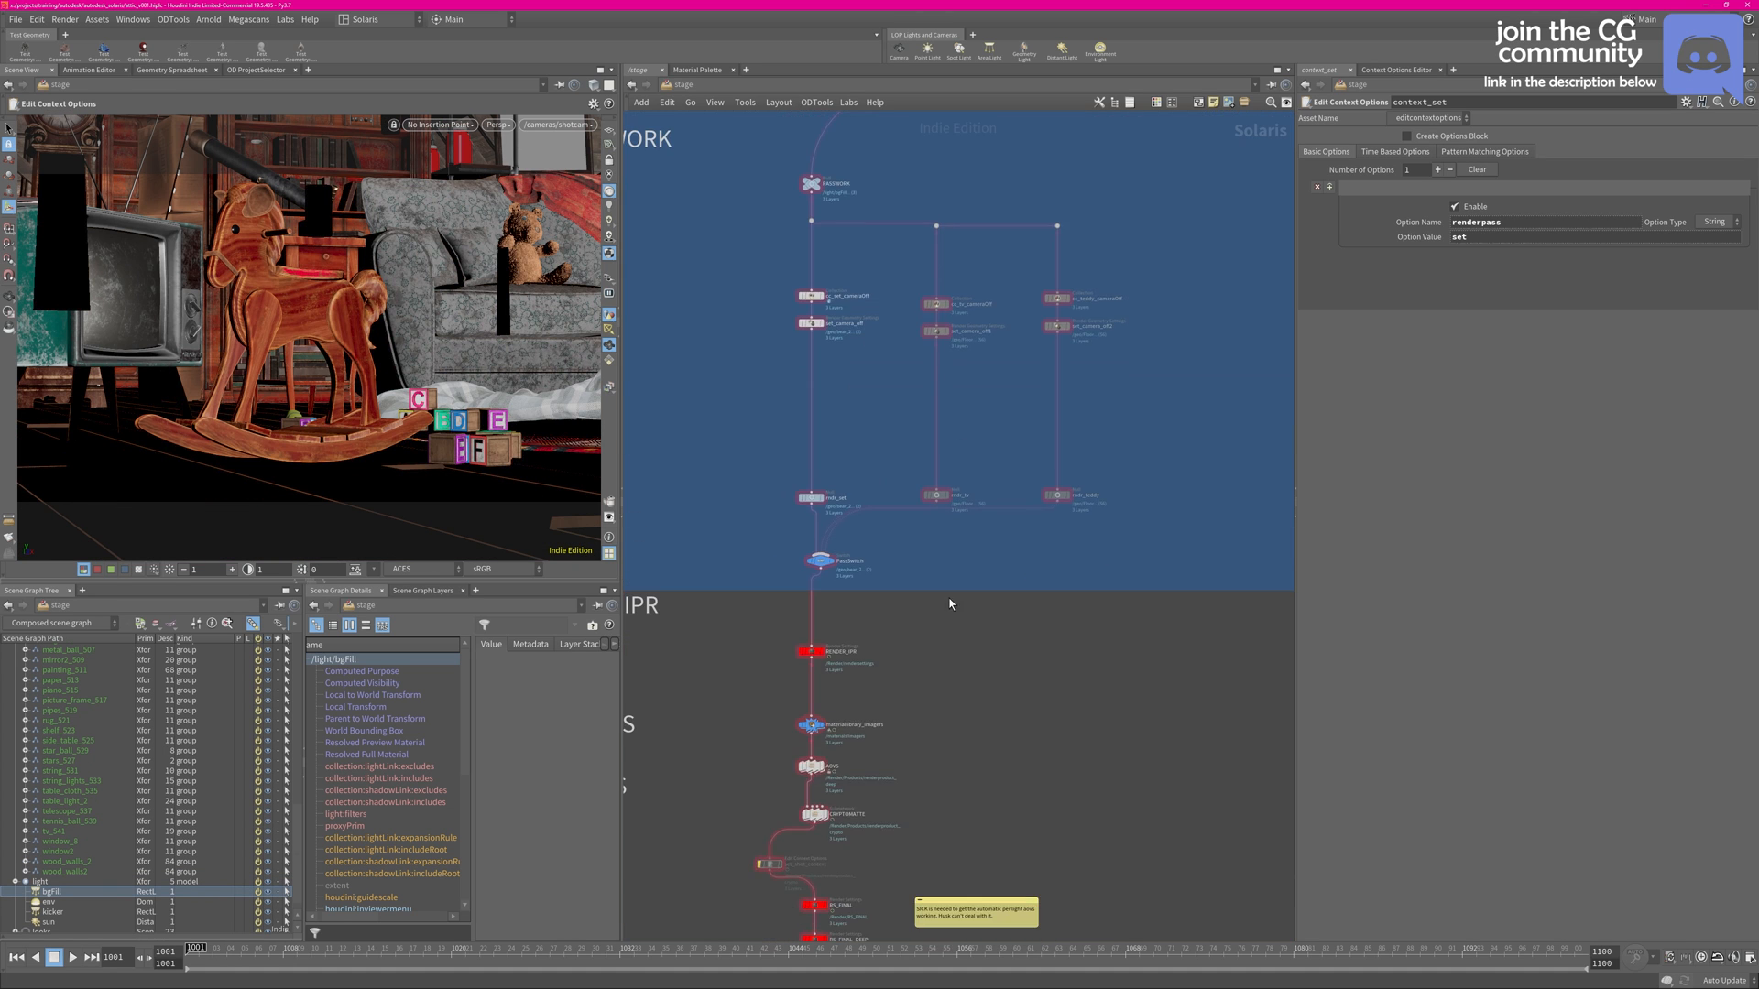
middle_click_drag(948, 604, 990, 234)
middle_click_drag(884, 934, 910, 598)
right_click_drag(836, 464, 907, 656)
left_click(783, 550)
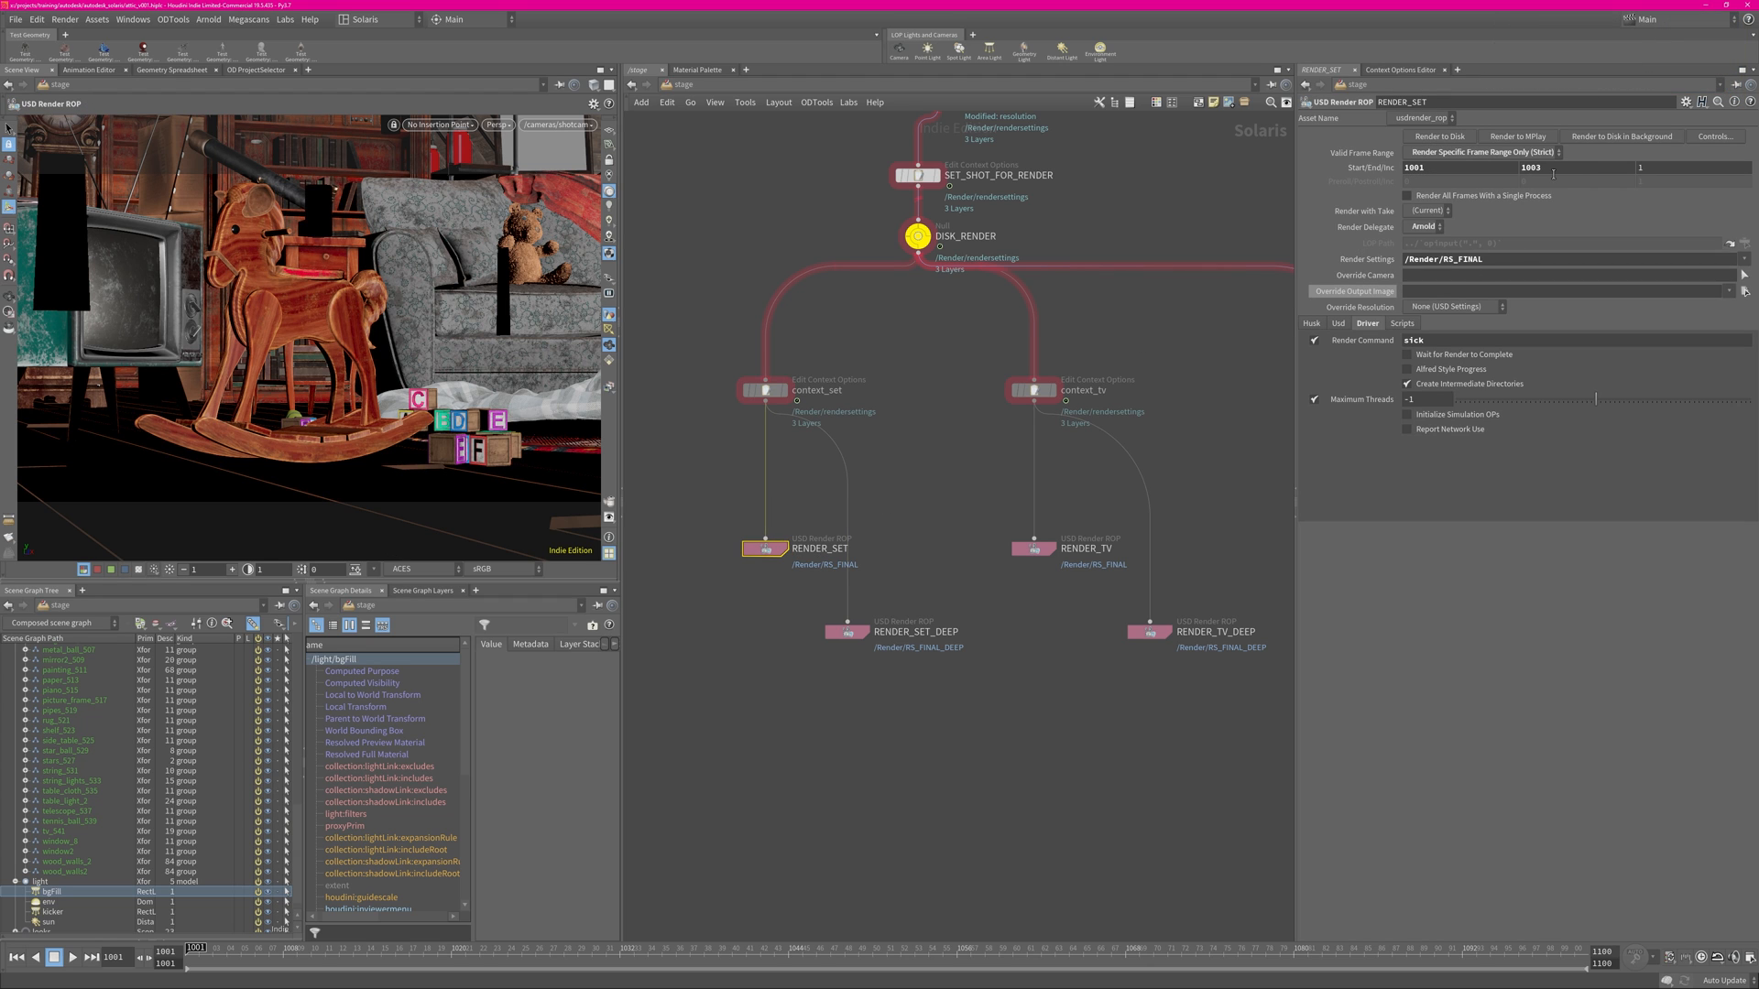
left_click(903, 739)
Trace the network upstream from the render ROPs through the outputs and PASSWORK sections to the shot setup branches.
middle_click_drag(1031, 197, 991, 578)
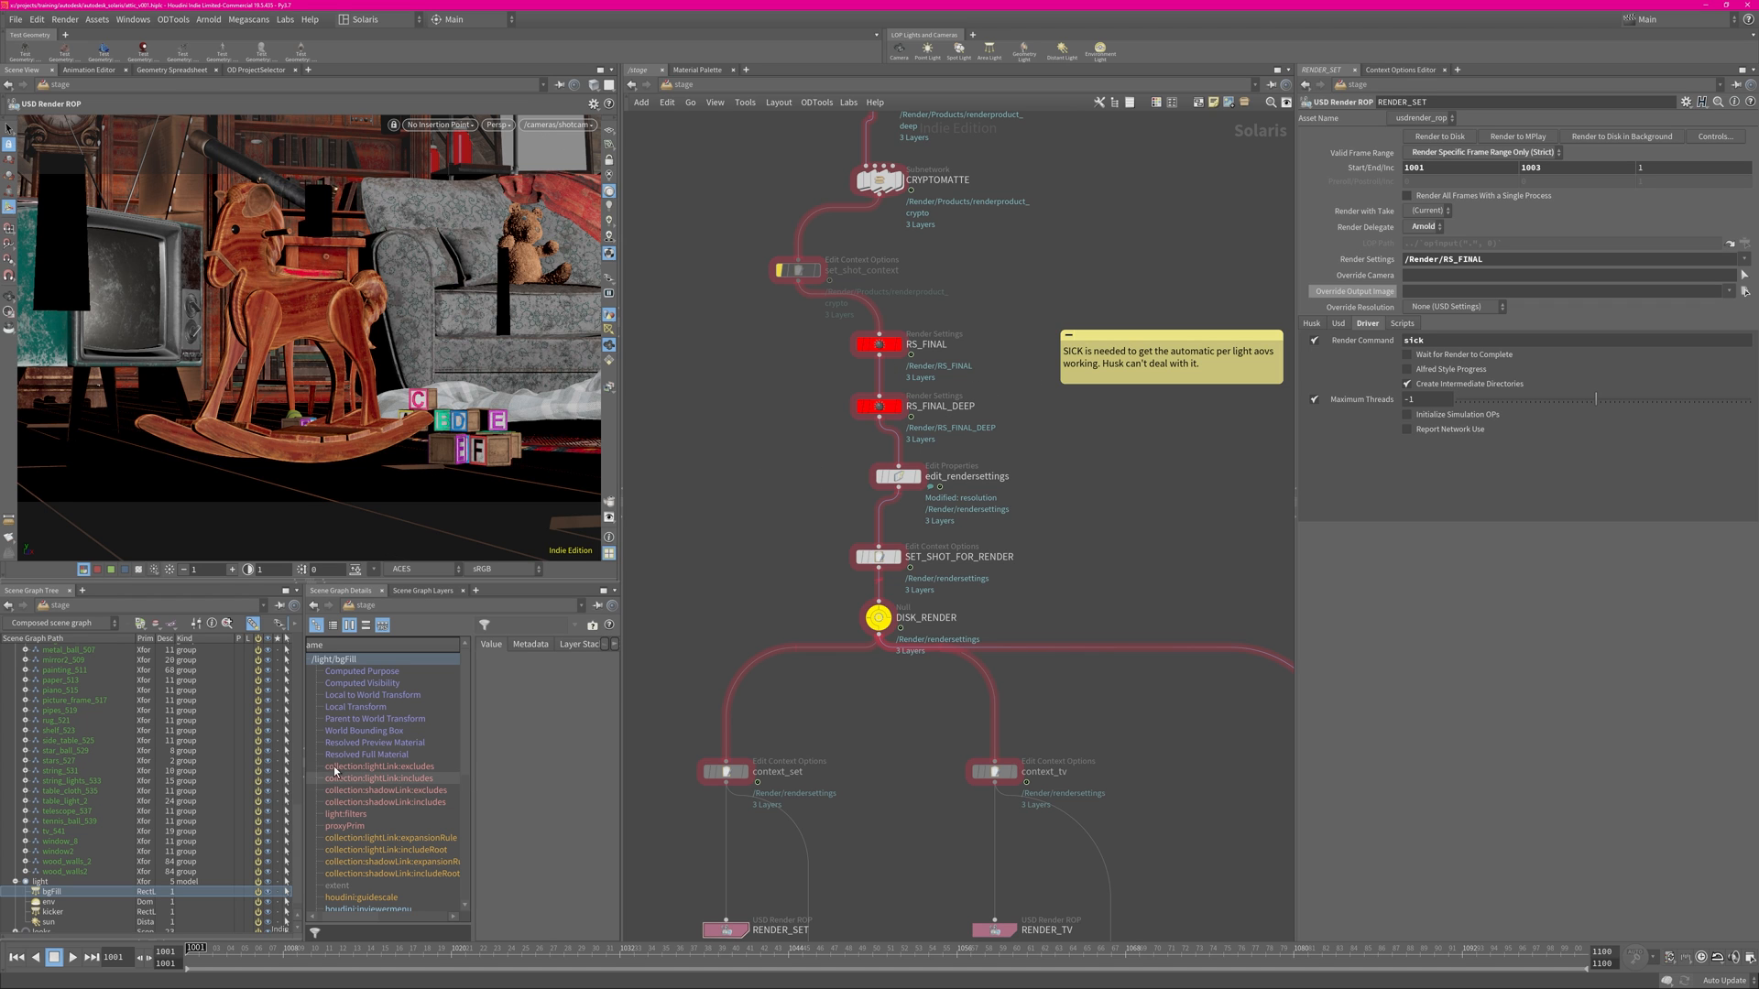
middle_click_drag(1083, 171, 1009, 645)
scroll(1083, 327, "down", 1)
middle_click_drag(1083, 326, 999, 624)
scroll(999, 624, "down", 2)
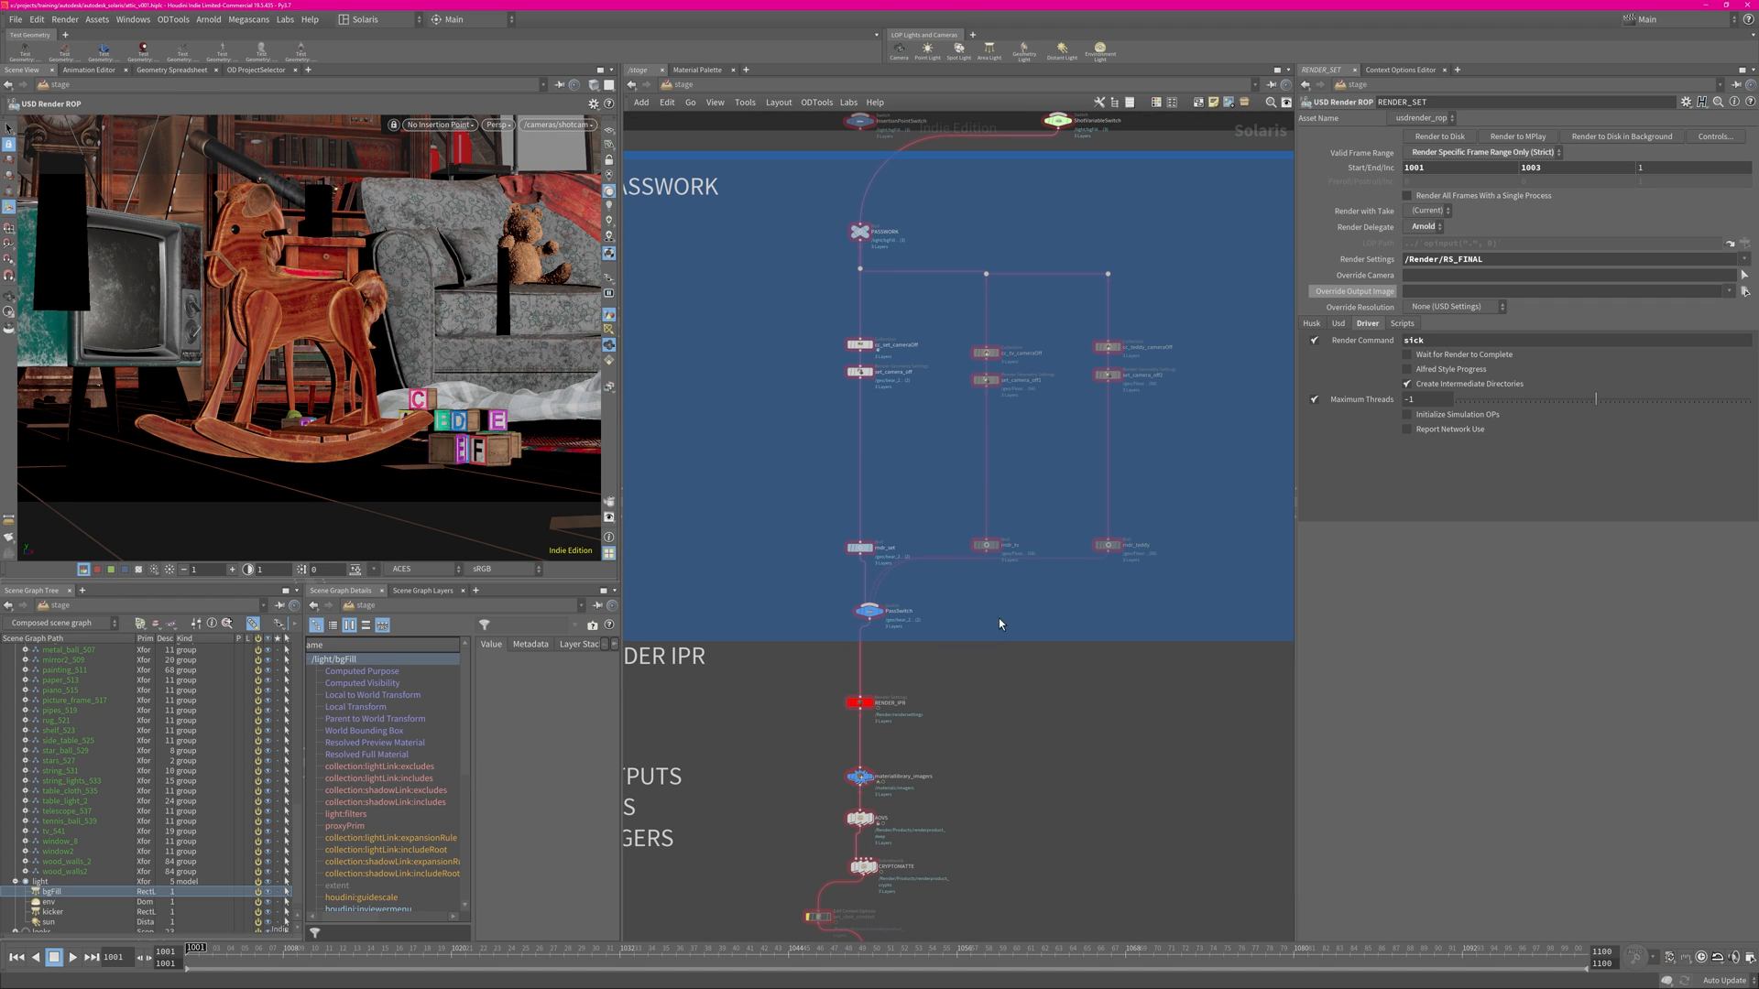
middle_click_drag(969, 400, 964, 551)
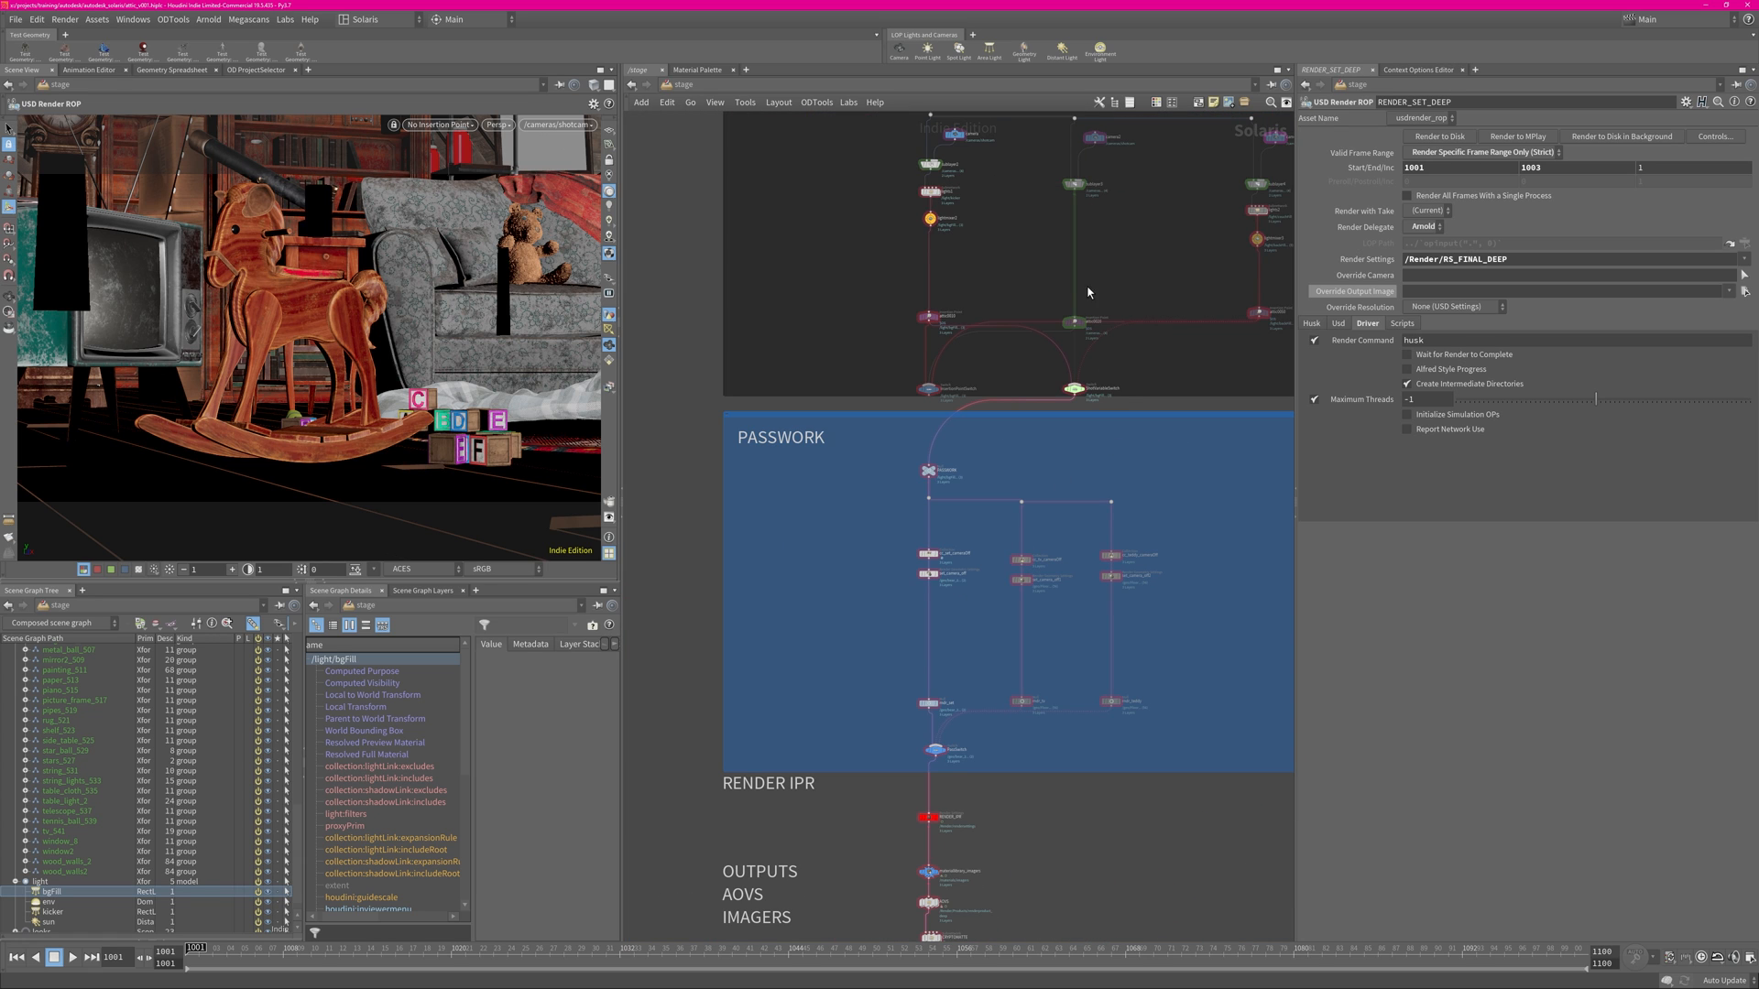
middle_click_drag(1107, 313, 973, 398)
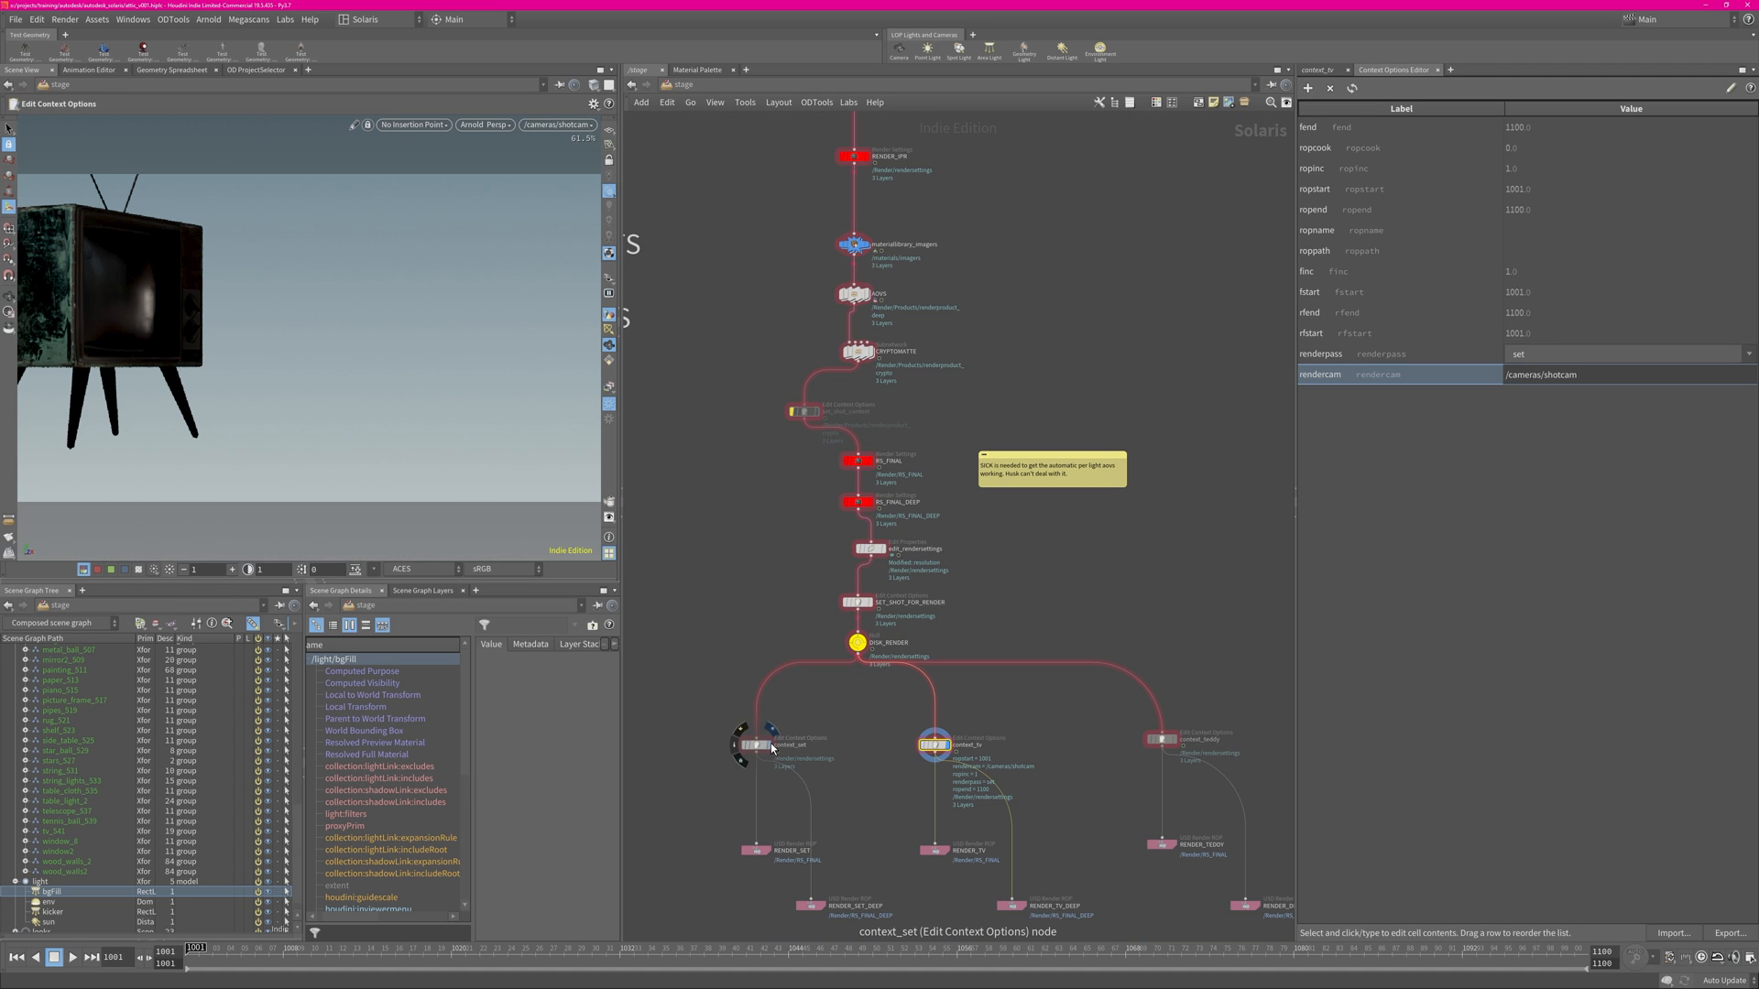
Display the context_set node's result in the Arnold viewport.
left_click_drag(771, 746, 777, 751)
left_click(783, 730)
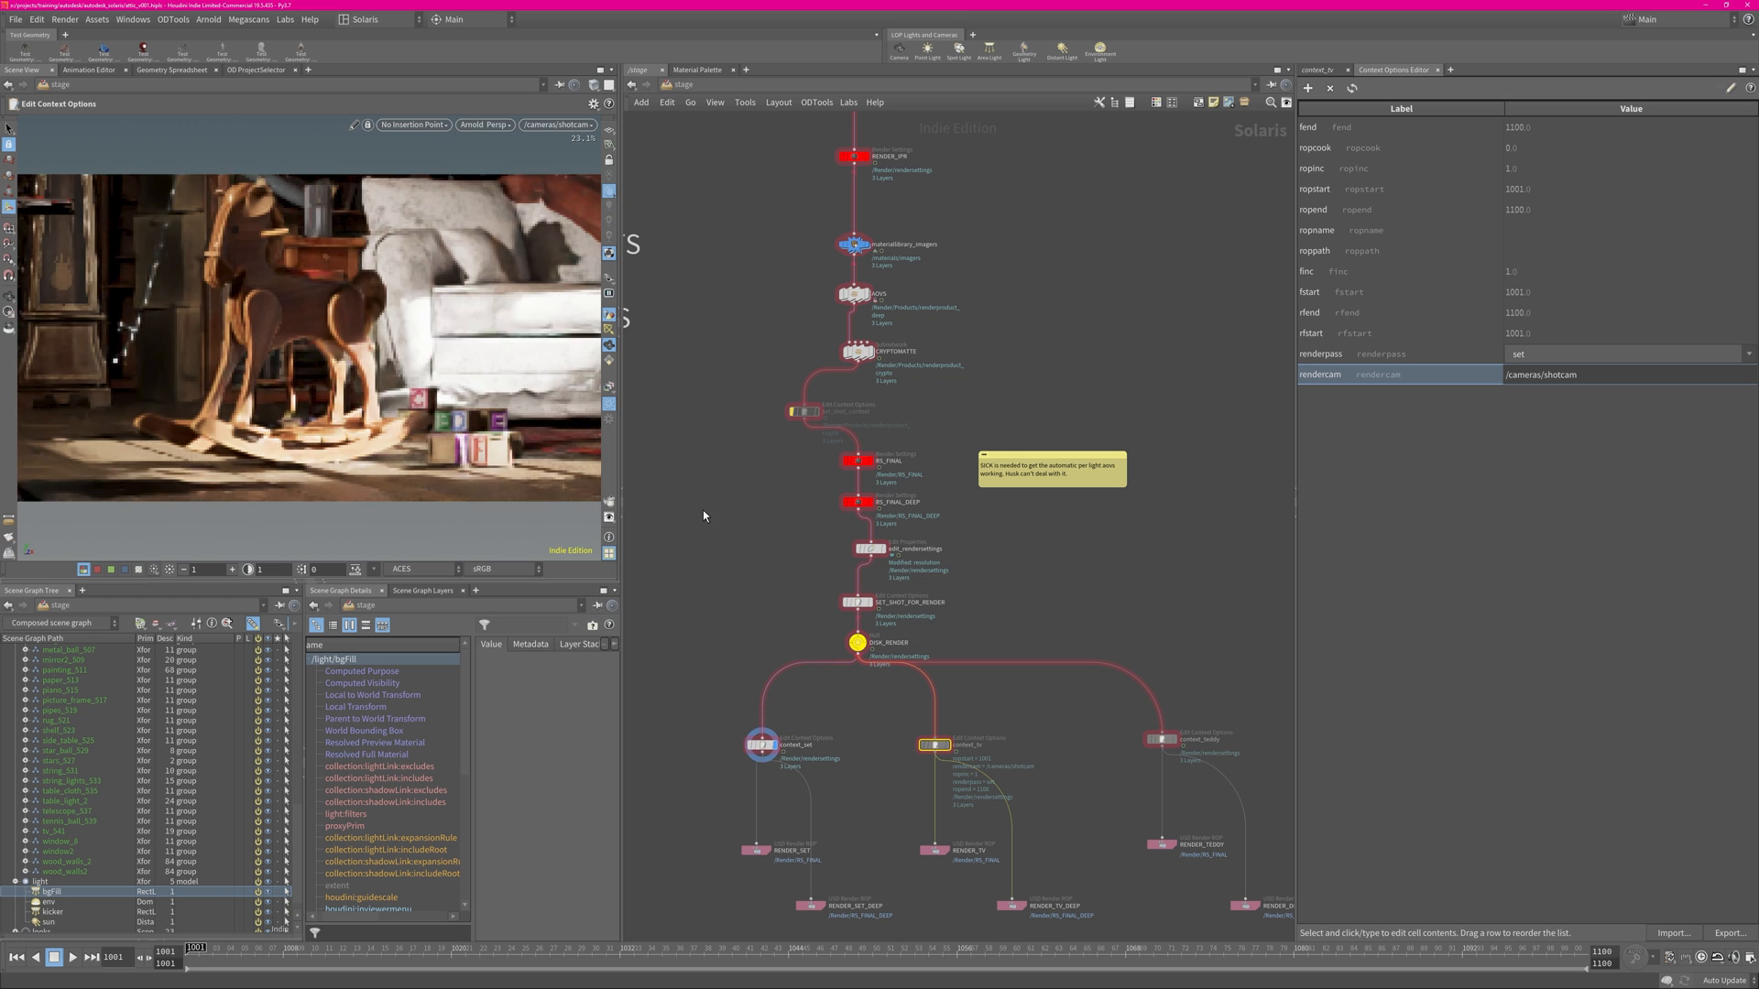
Select the lightmixer2 node in the attic0010 shot branch.
middle_click_drag(749, 324, 740, 576)
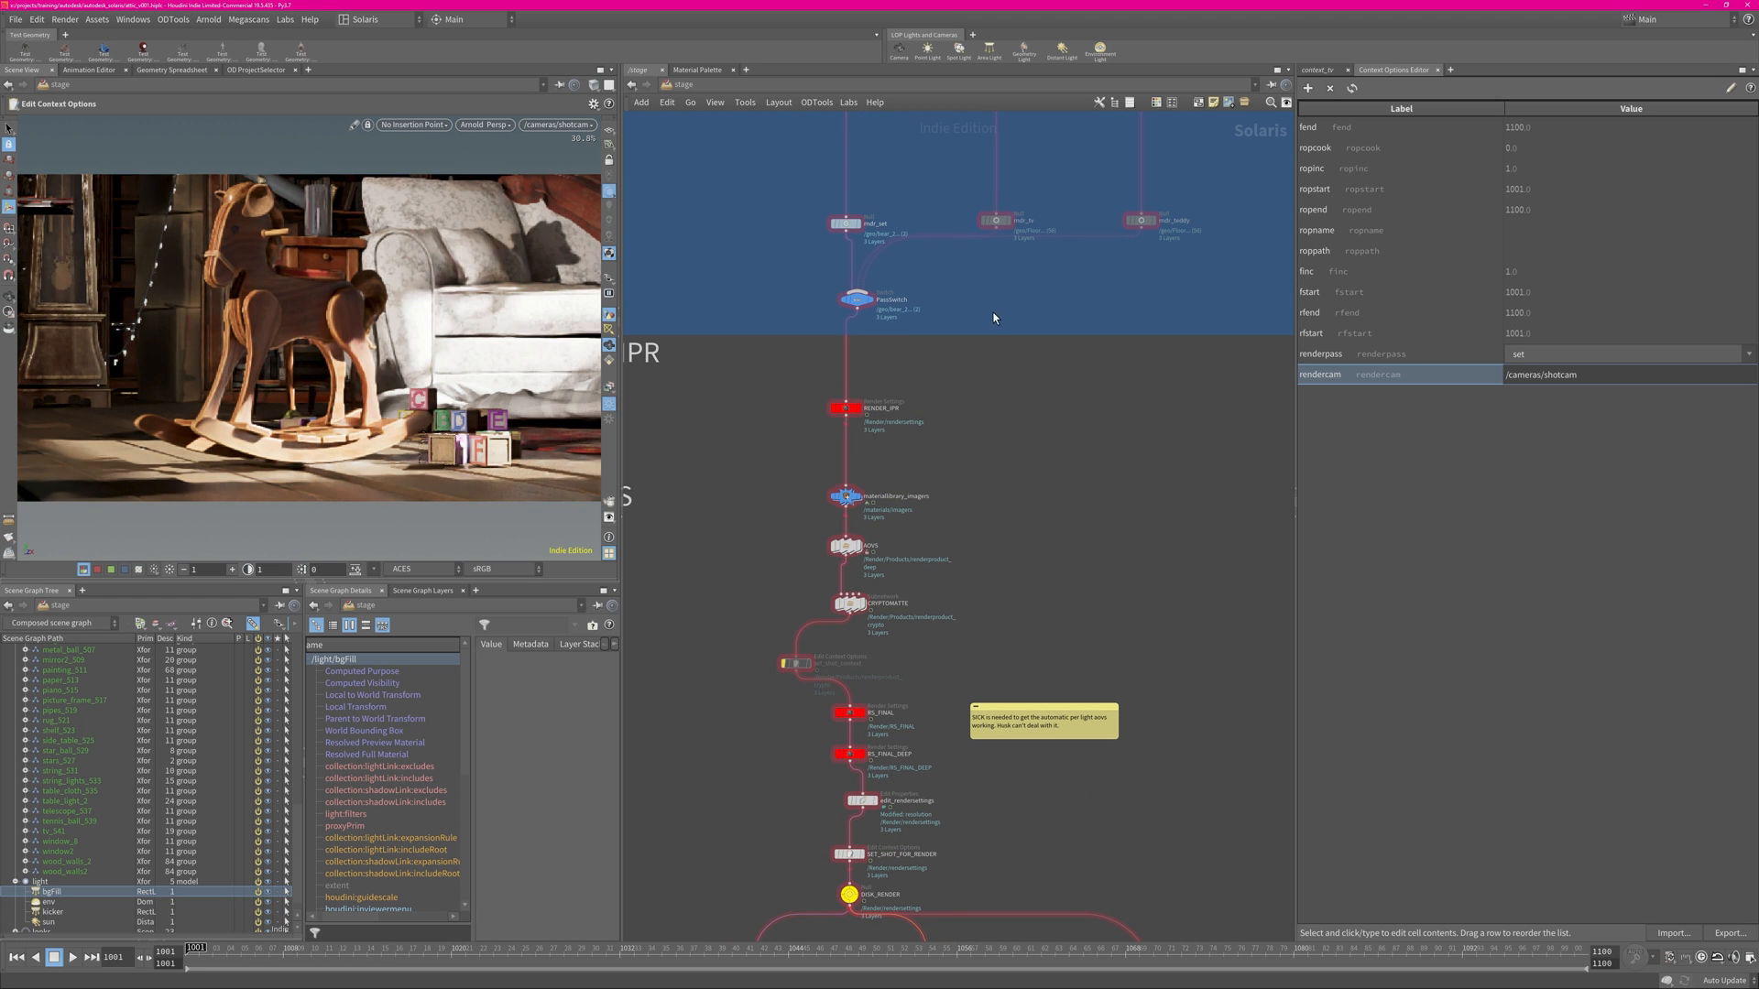
middle_click_drag(1013, 172, 1001, 520)
middle_click_drag(918, 183, 863, 605)
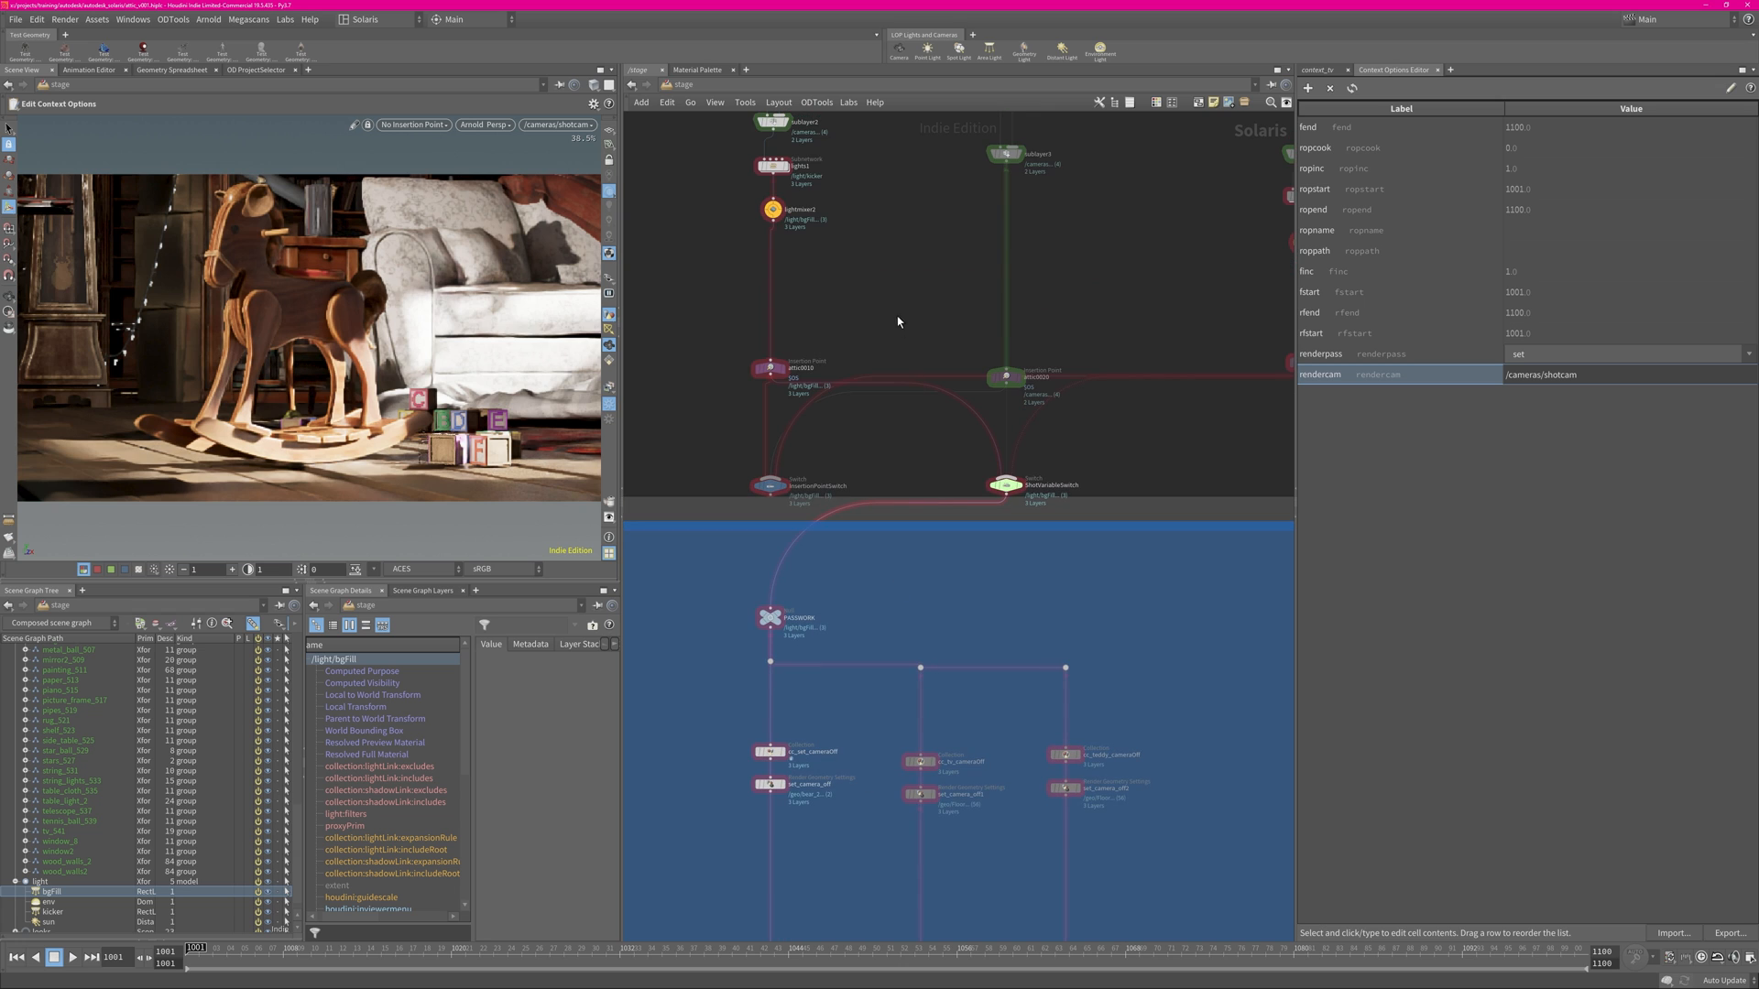
middle_click_drag(926, 274, 920, 501)
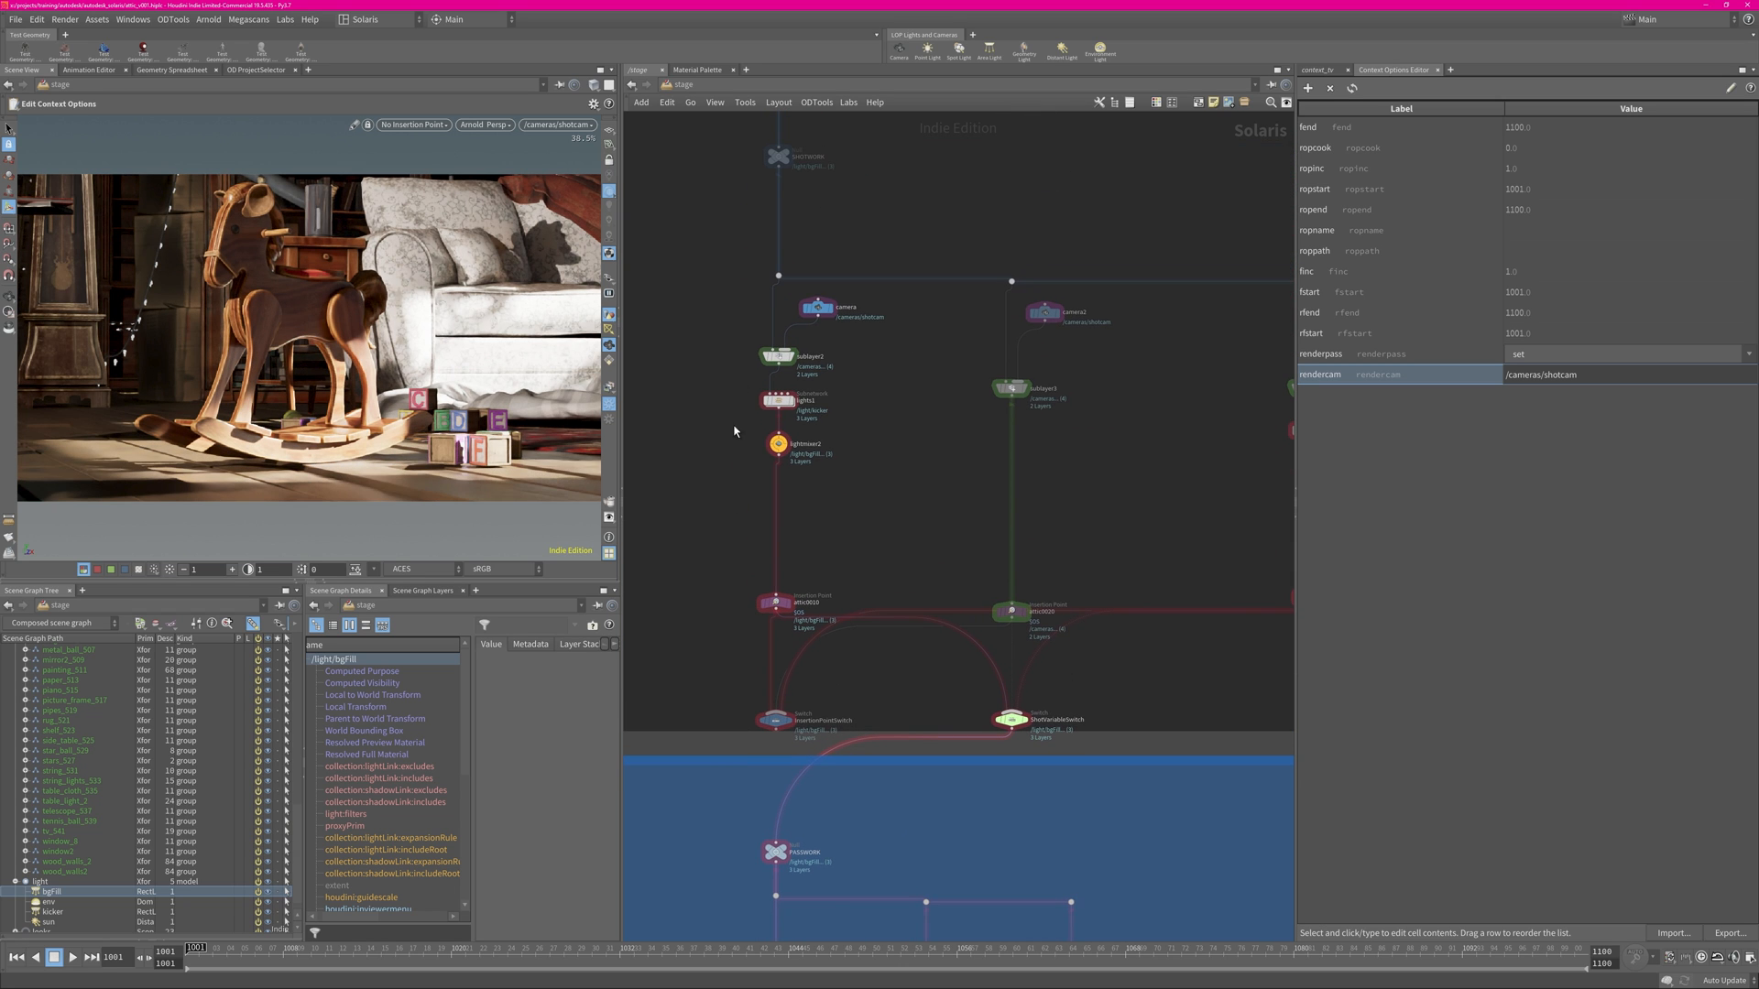
middle_click_drag(845, 312, 919, 346)
scroll(971, 509, "up", 5)
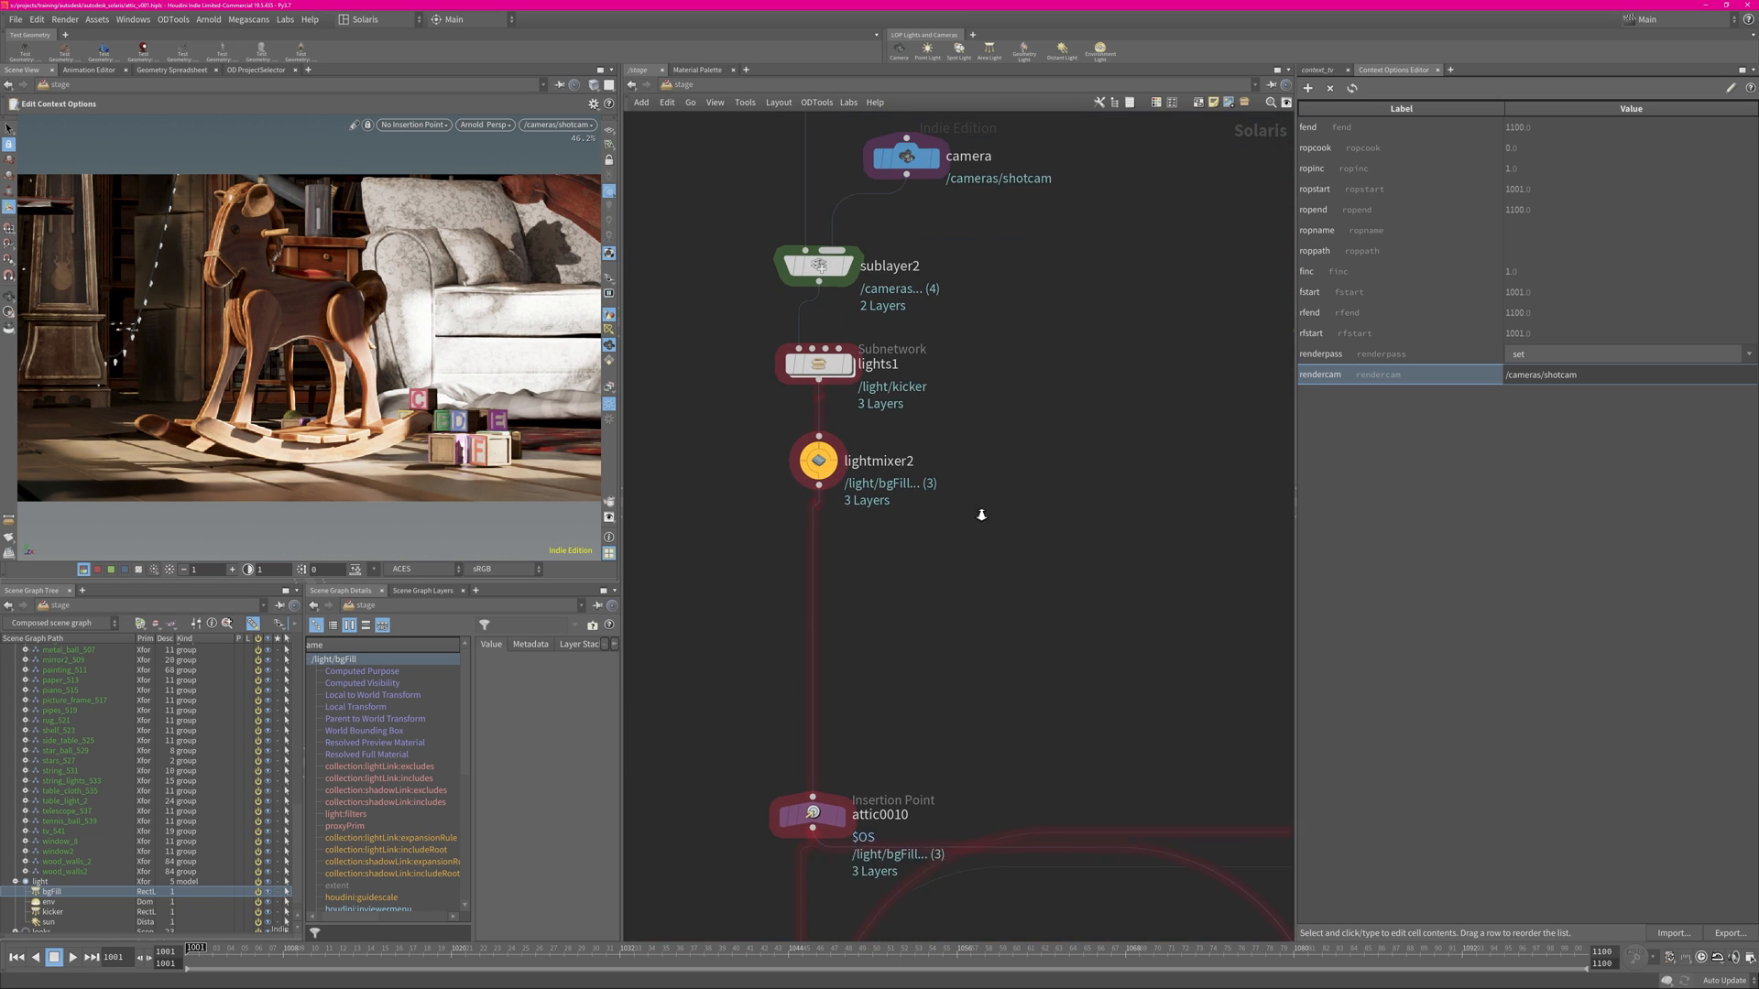
left_click(815, 458)
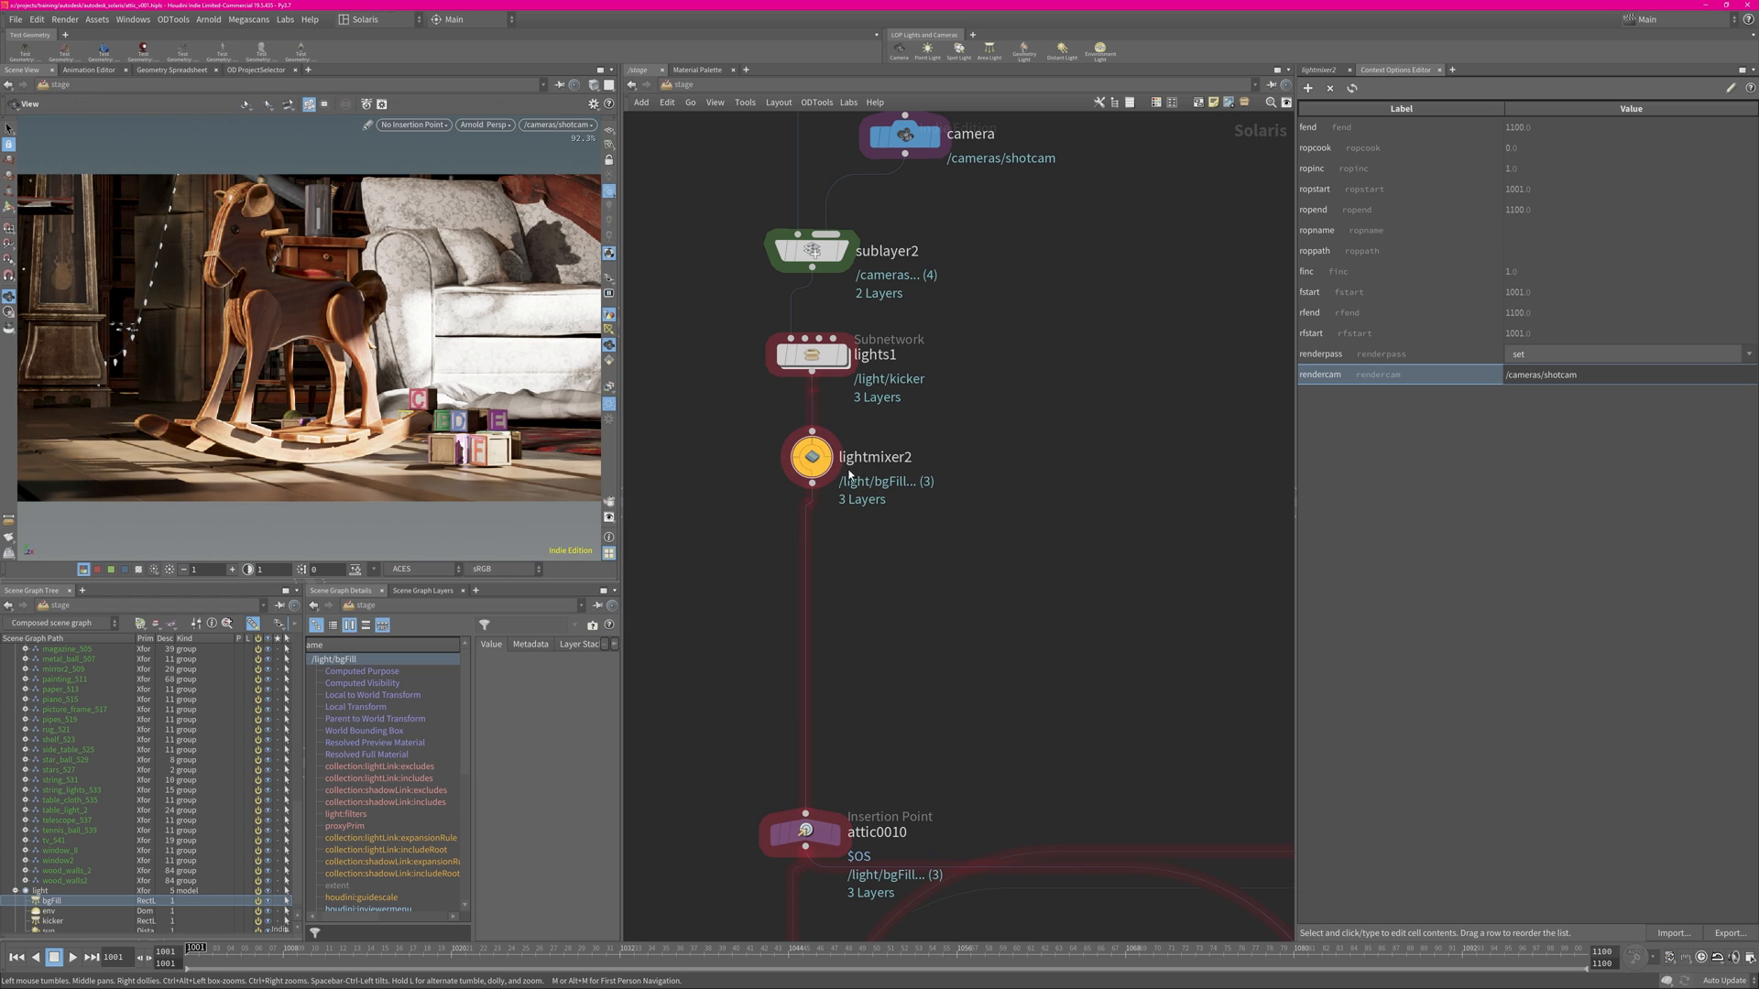
key("Escape")
scroll(1015, 423, "down", 1)
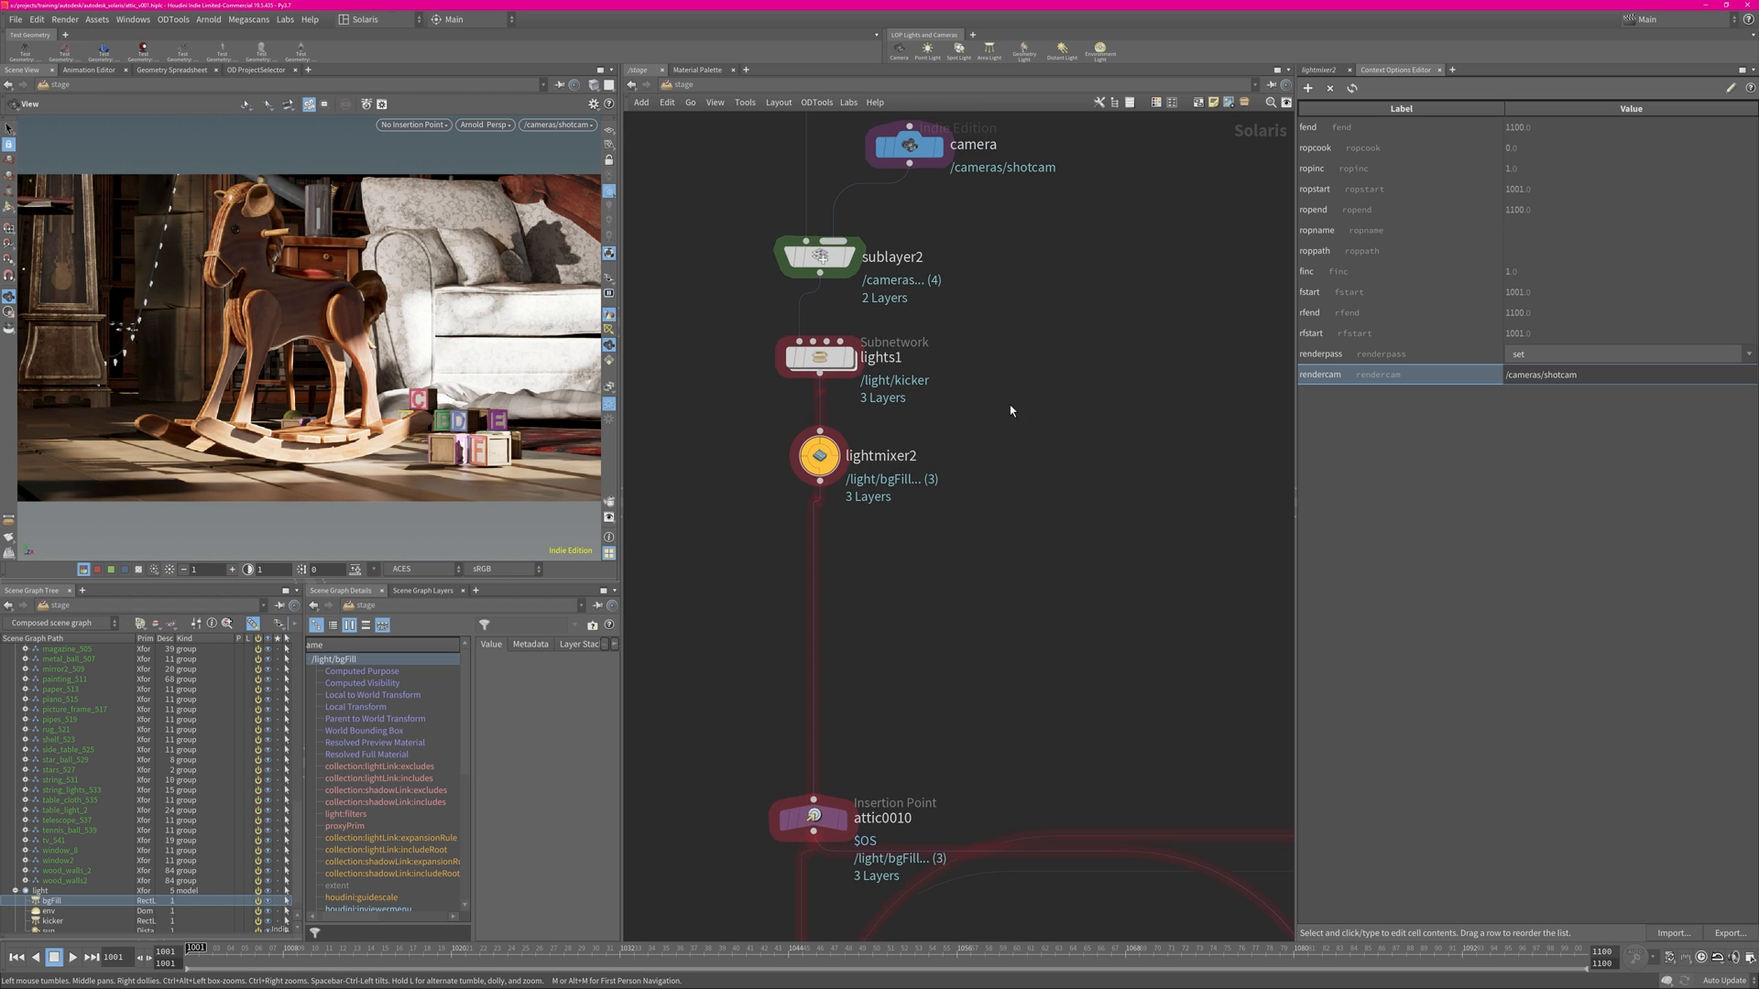
Enter the lights1 subnetwork and space out the nodes around the kicker light.
middle_click_drag(989, 386, 1064, 453)
scroll(1064, 452, "up", 2)
double_click(830, 417)
middle_click_drag(839, 590, 893, 563)
scroll(893, 563, "up", 2)
left_click_drag(857, 546, 863, 591)
left_click_drag(867, 473, 868, 436)
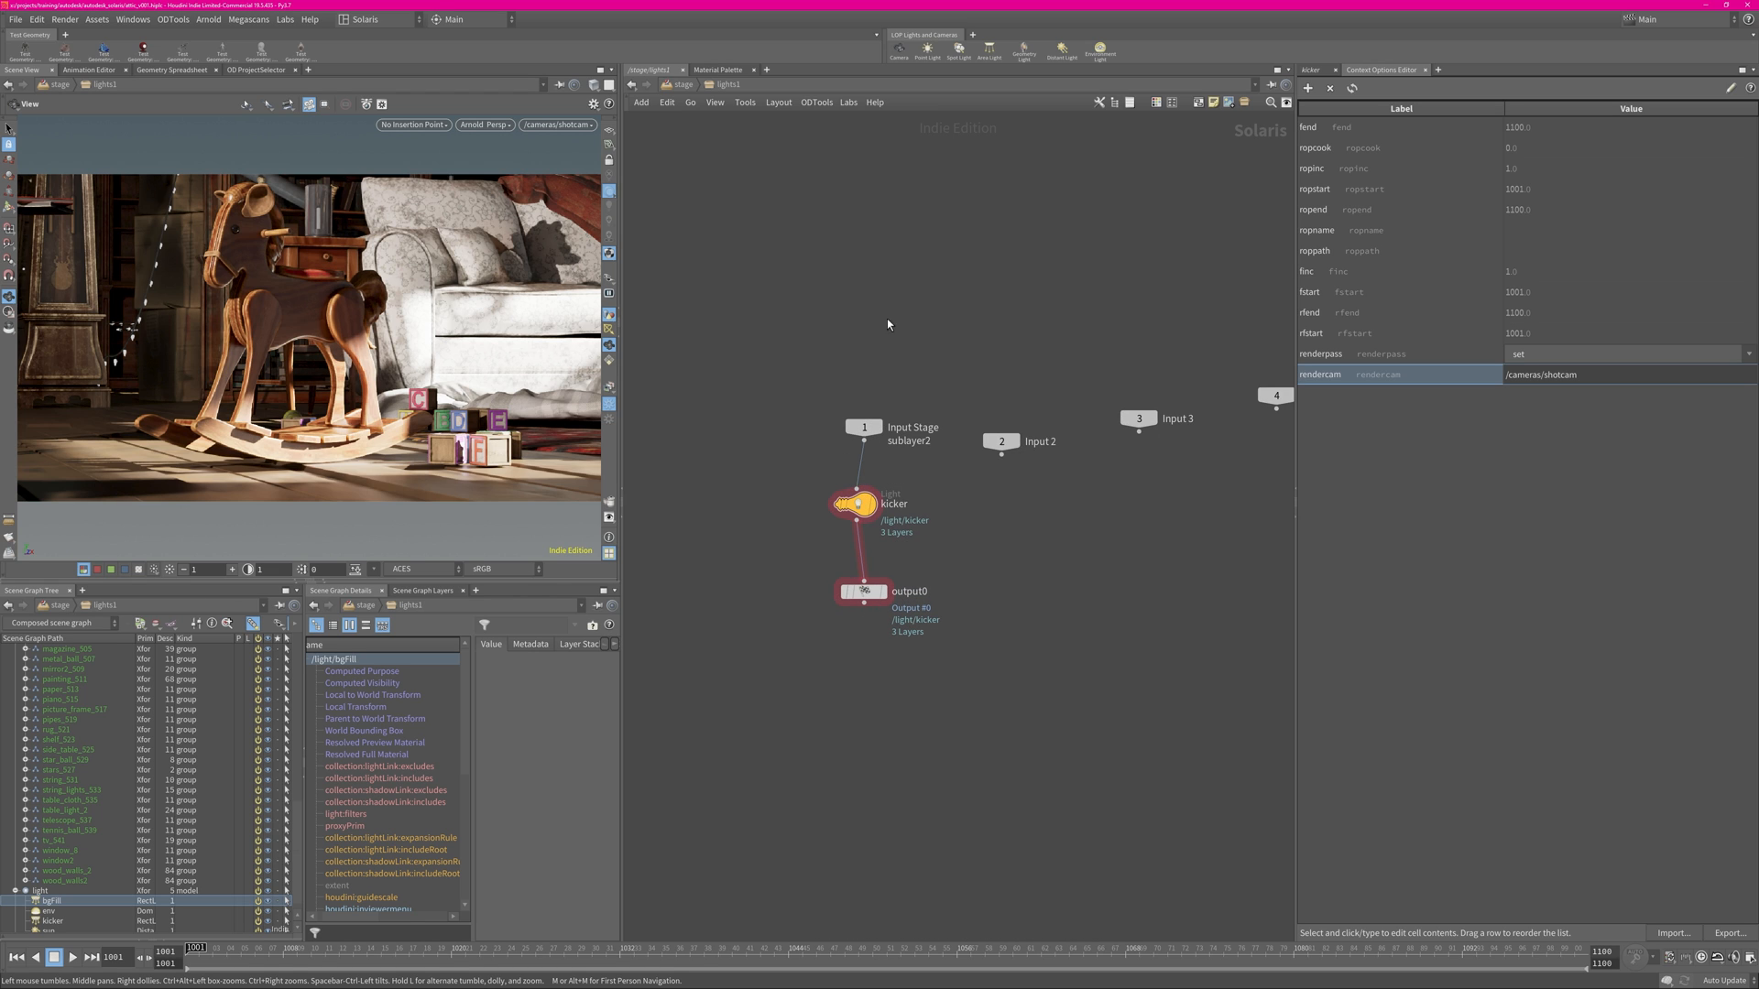
Return to the stage level, show lightmixer2's parameters, and widen the parameter pane and its lights list.
left_click(682, 84)
left_click(832, 573)
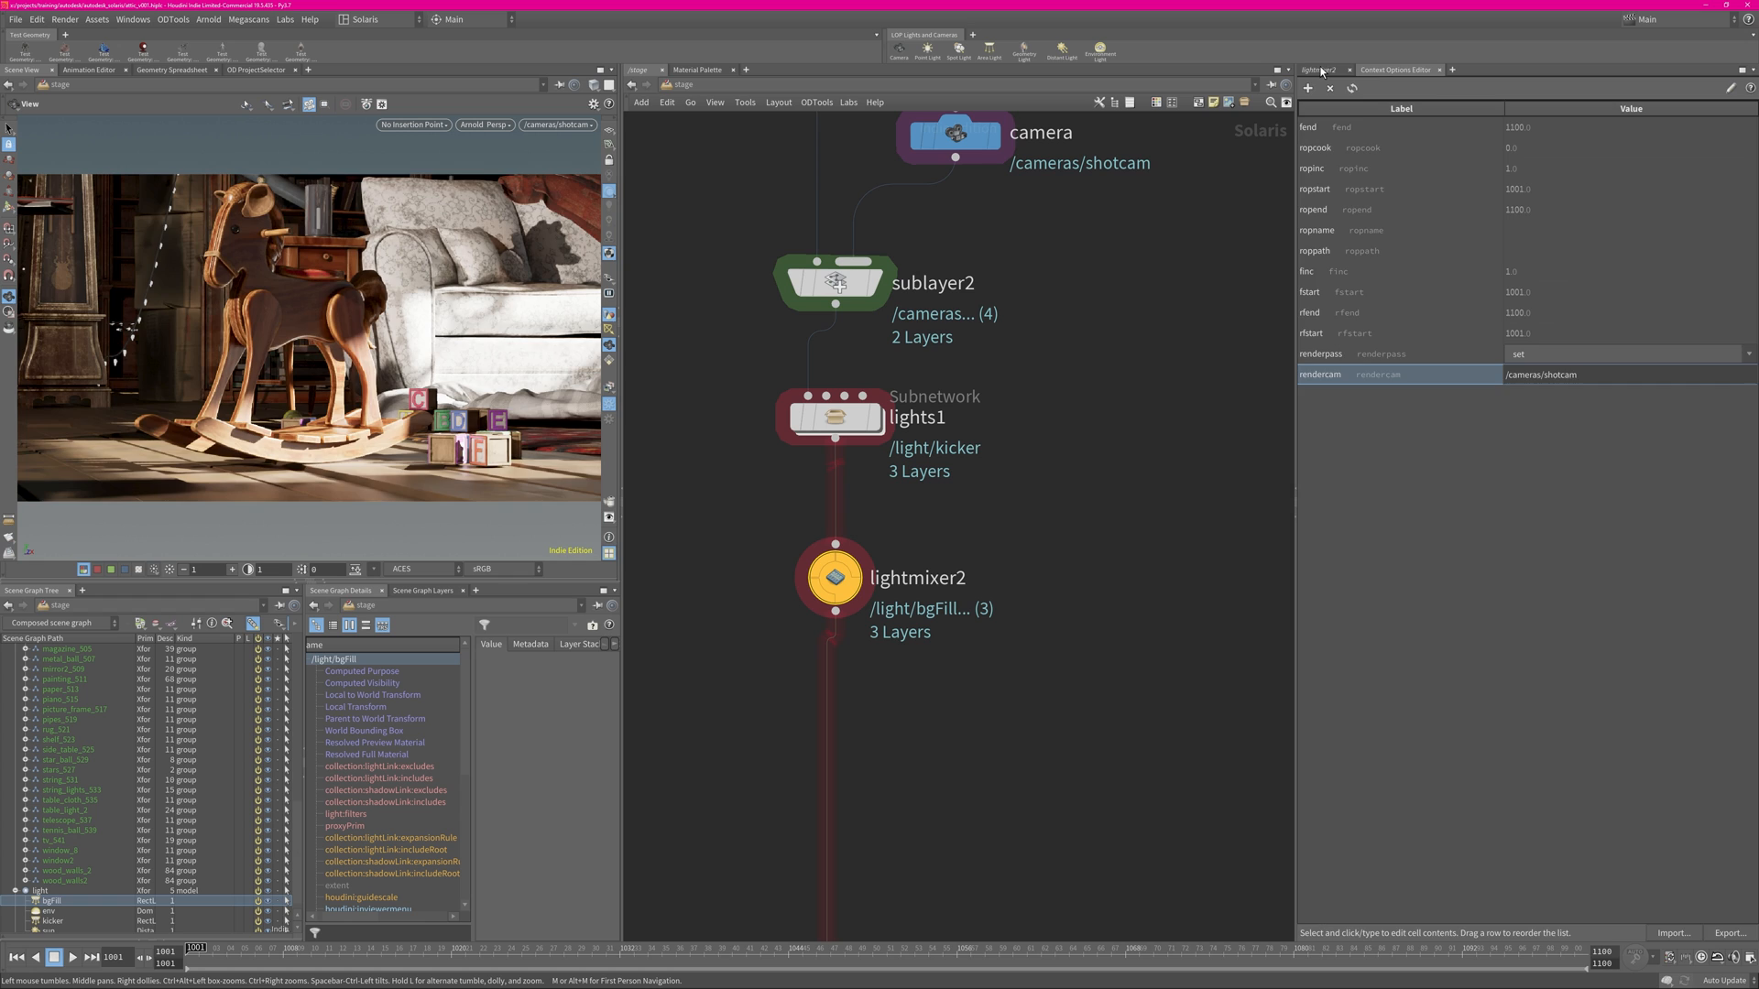
left_click(1322, 70)
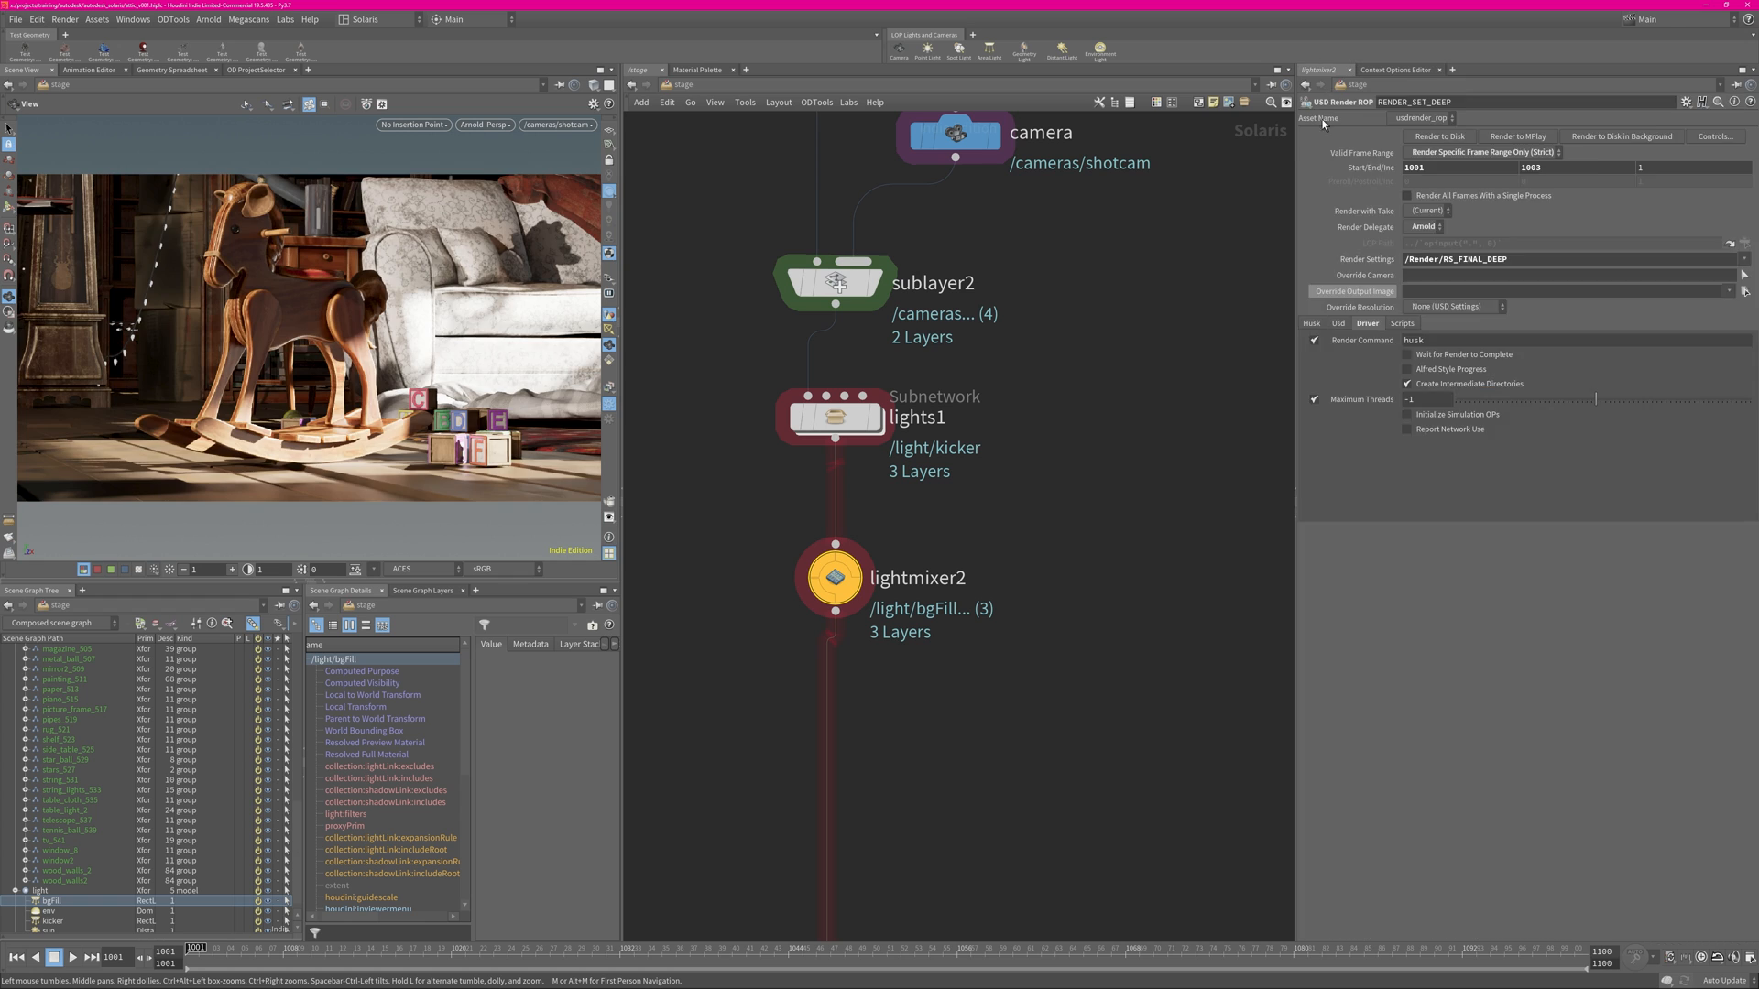
left_click_drag(1294, 206, 1191, 211)
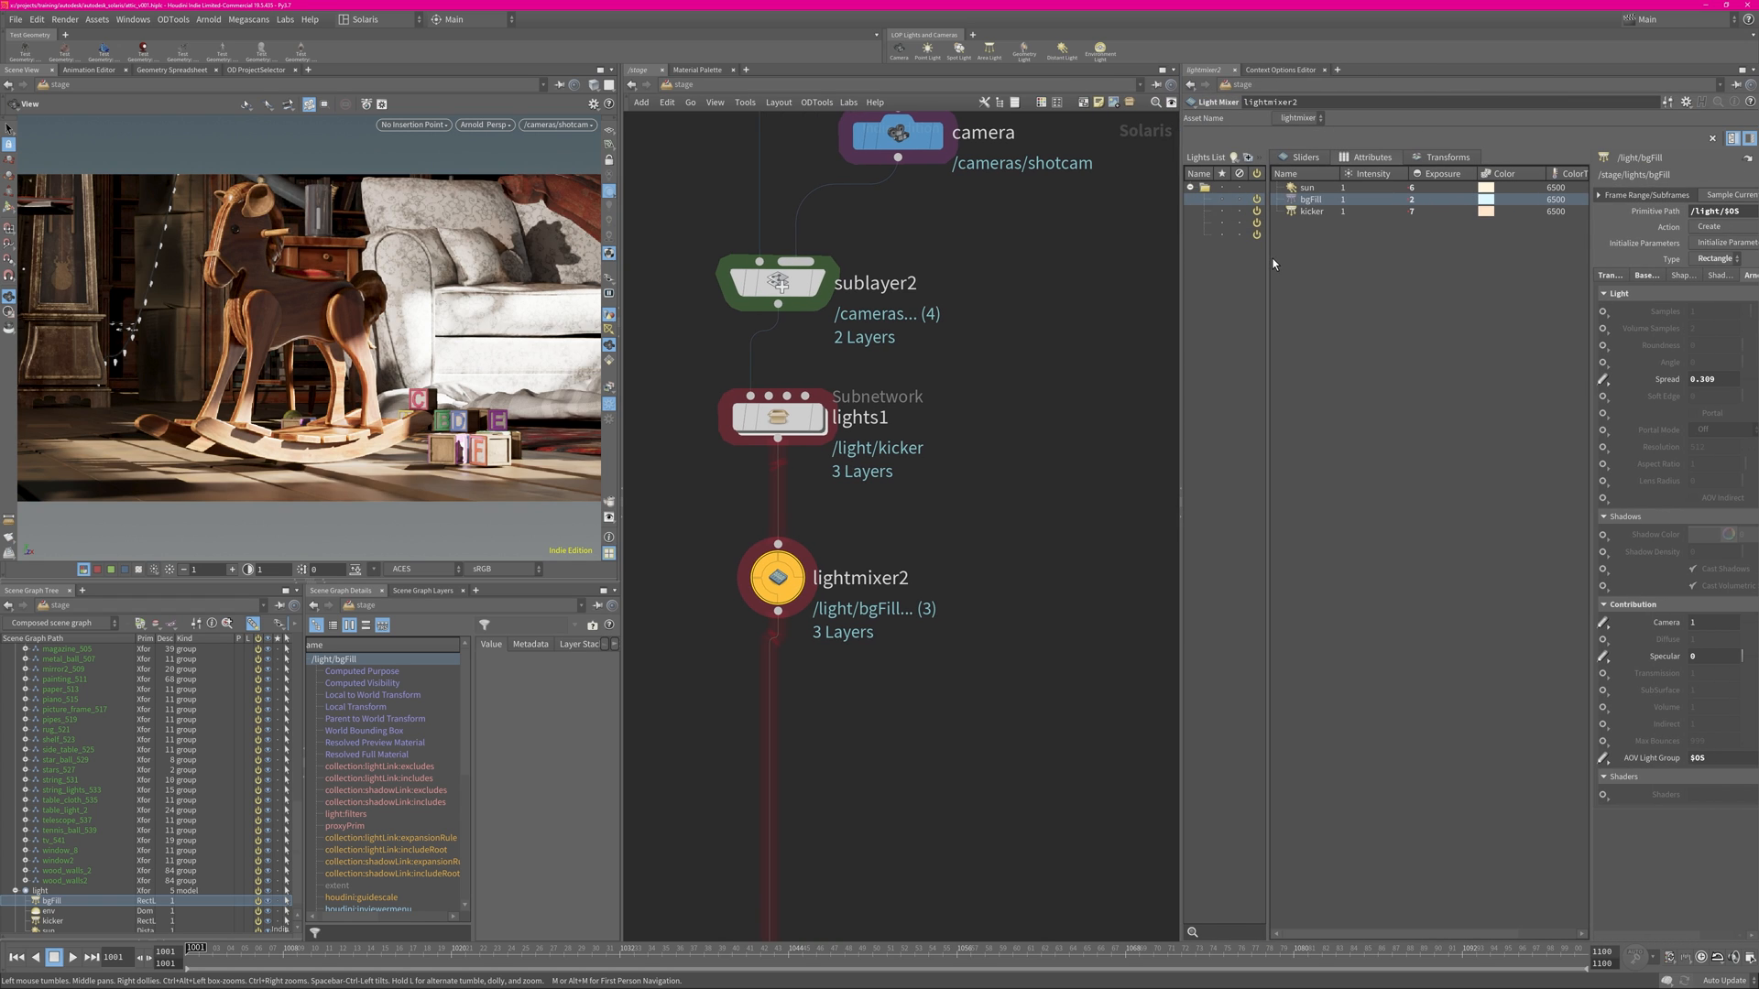
left_click_drag(1268, 261, 1375, 261)
Insert a rectangle light under the /light group in the light mixer.
right_click(1228, 187)
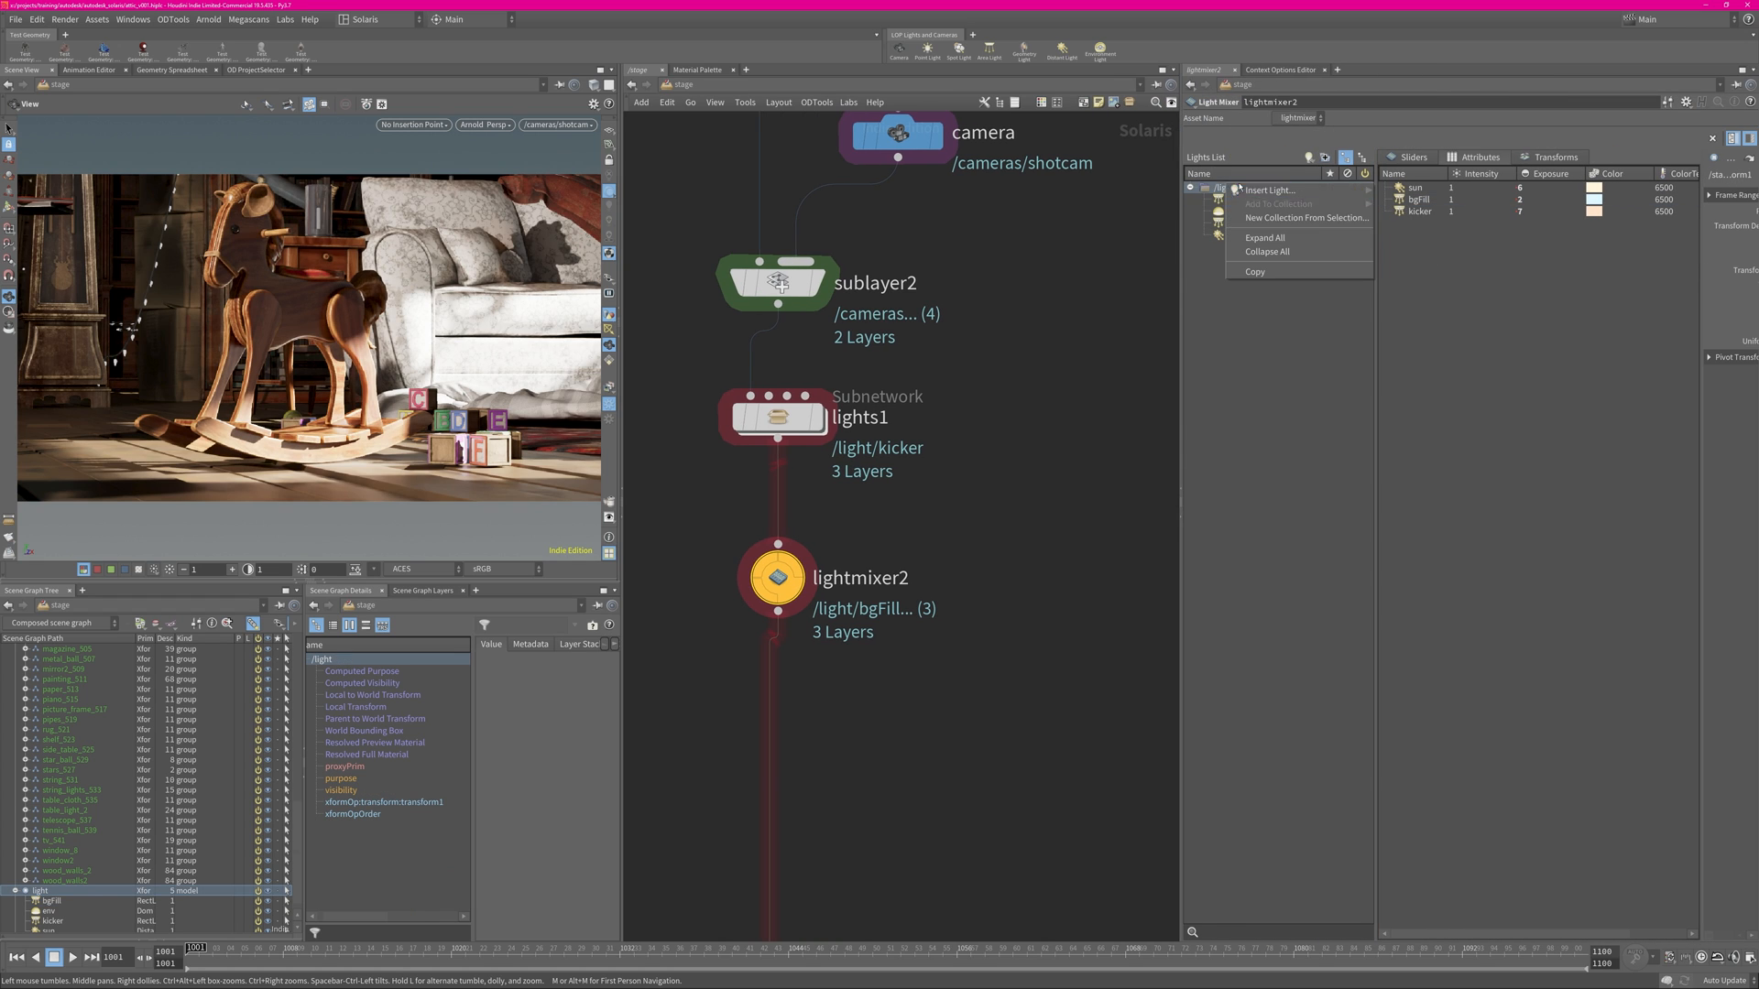
mouse_move(1328, 190)
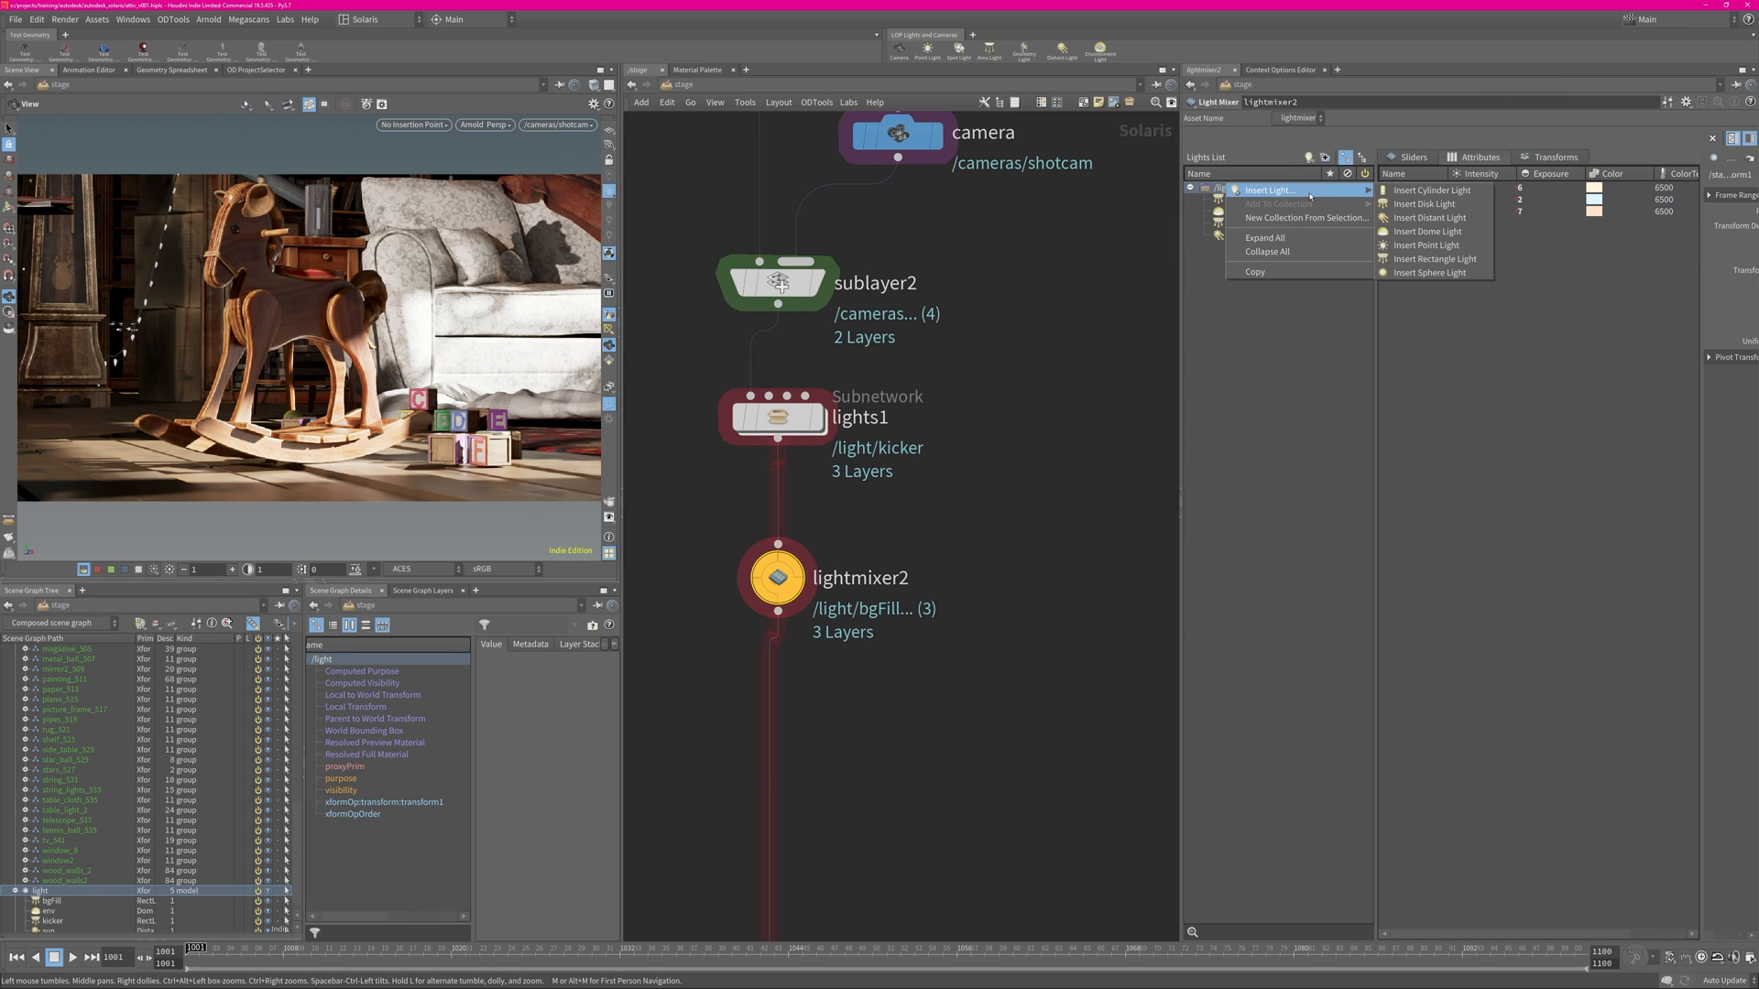
left_click(1434, 259)
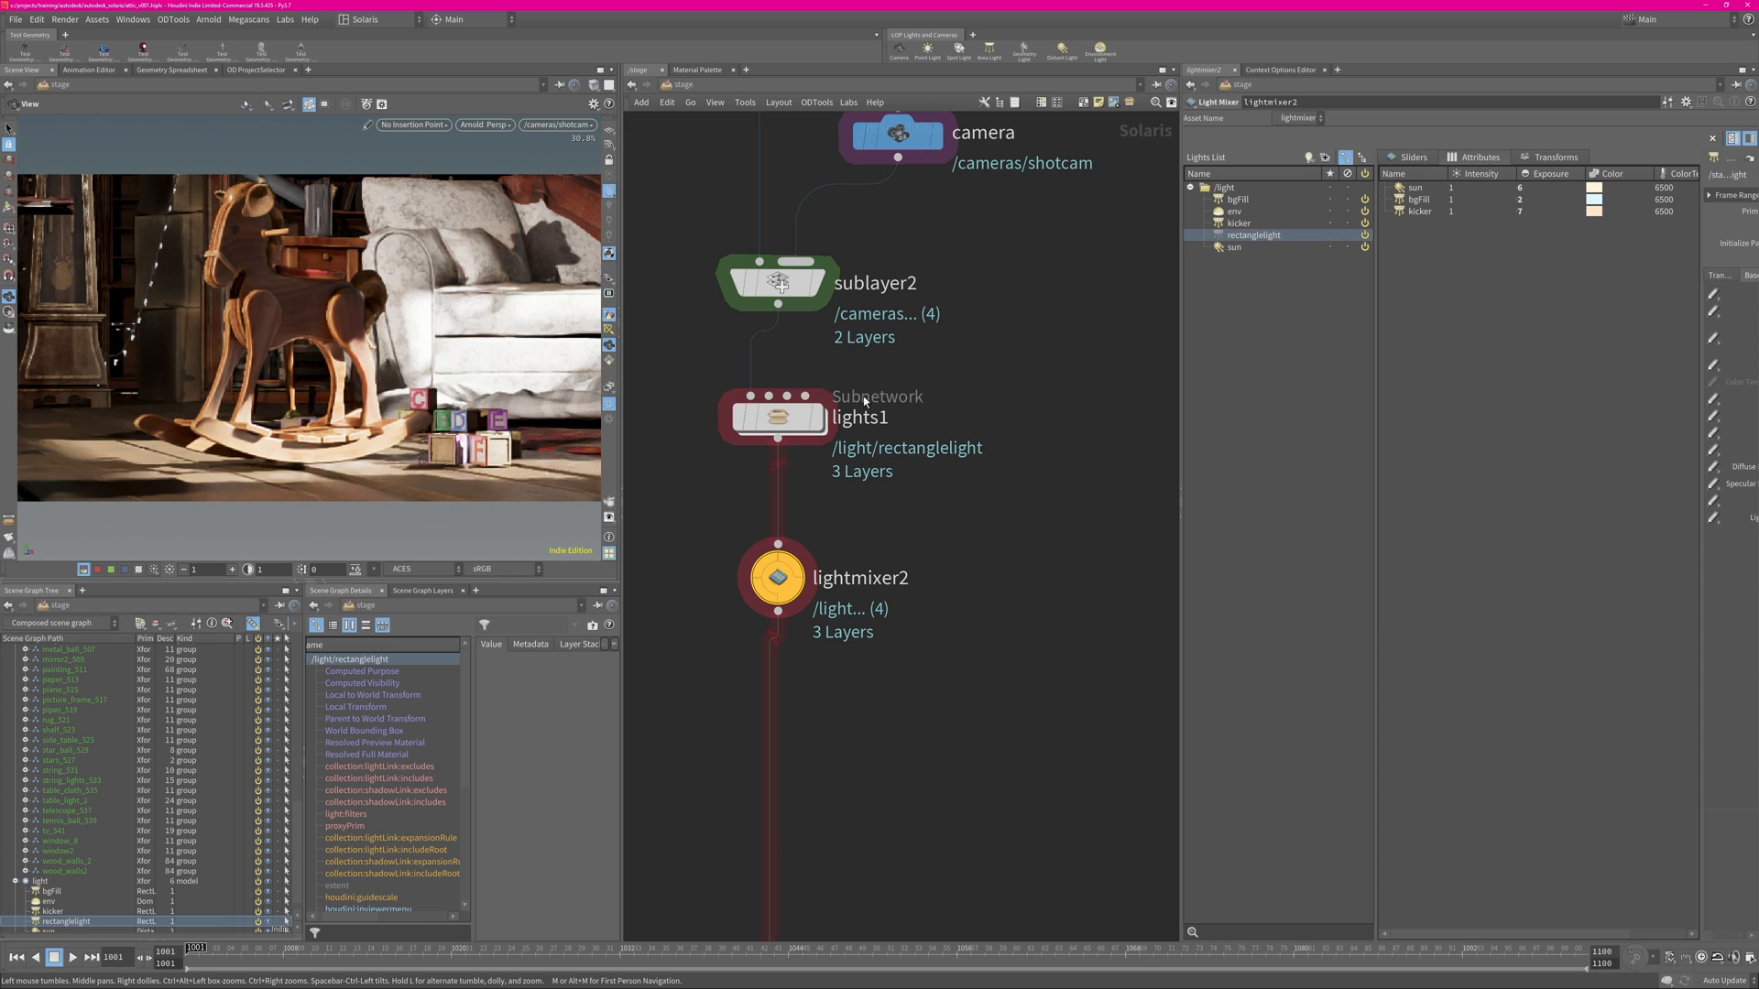
Rename the new rectangle light inside lights1 to pony and space it between the kicker and output nodes.
double_click(788, 412)
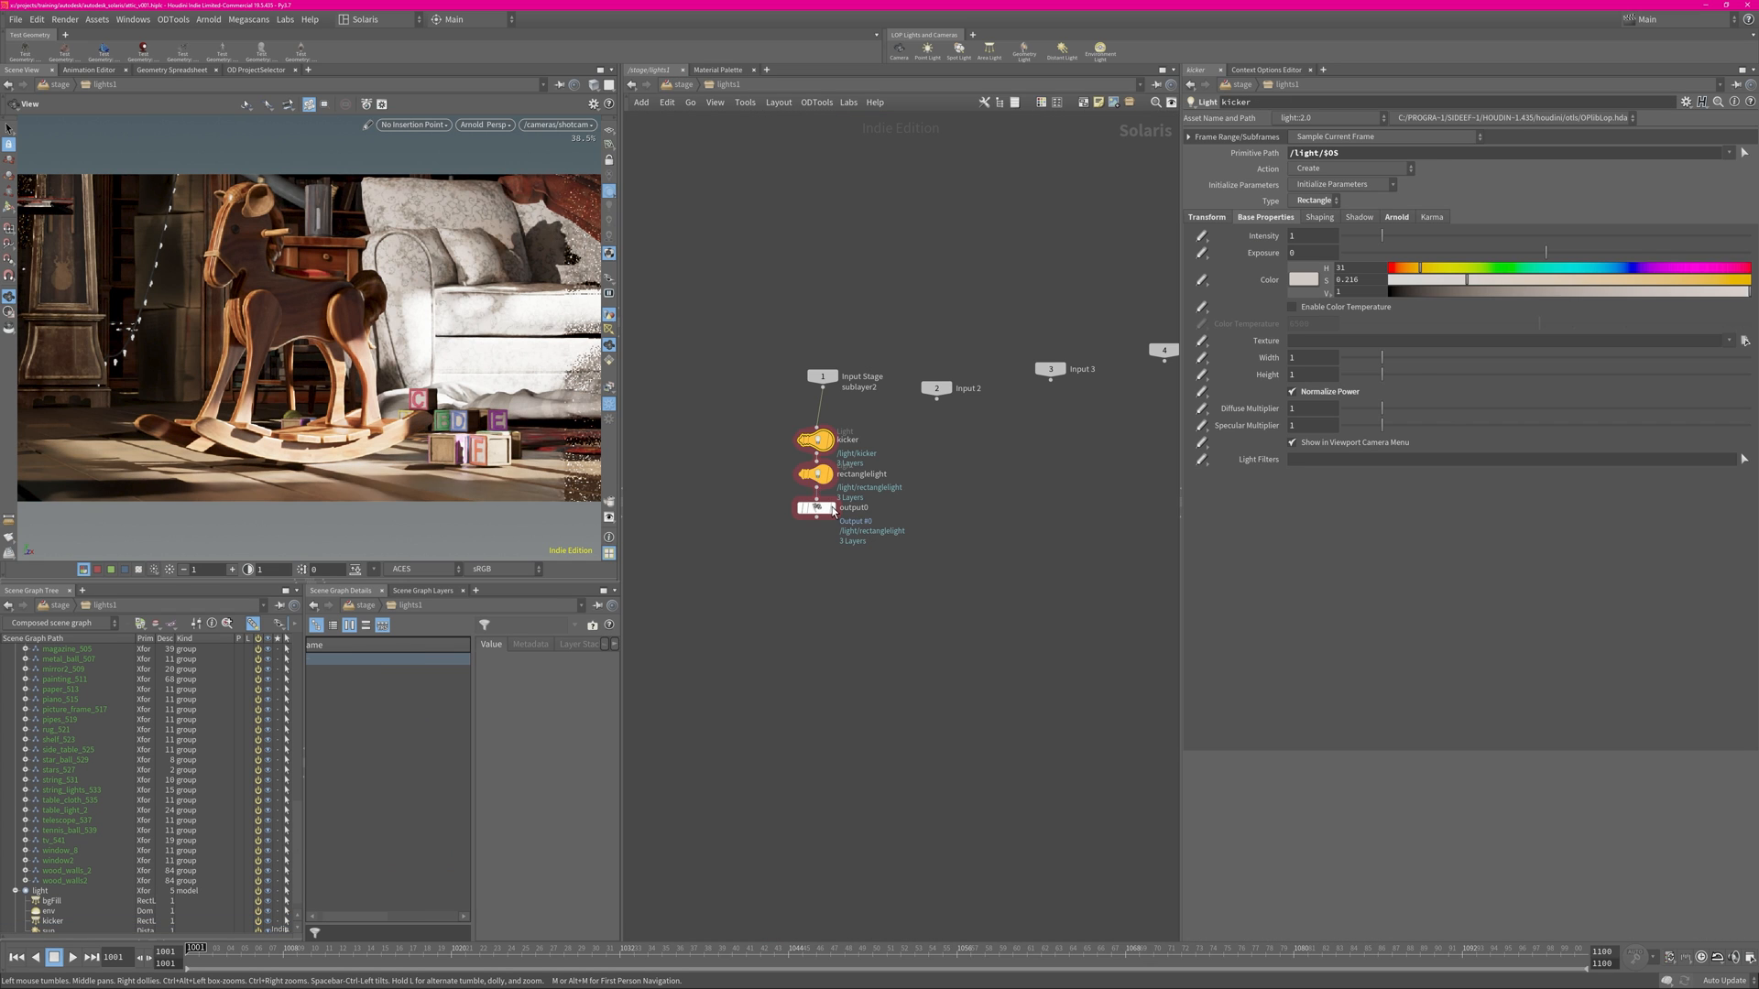
double_click(871, 475)
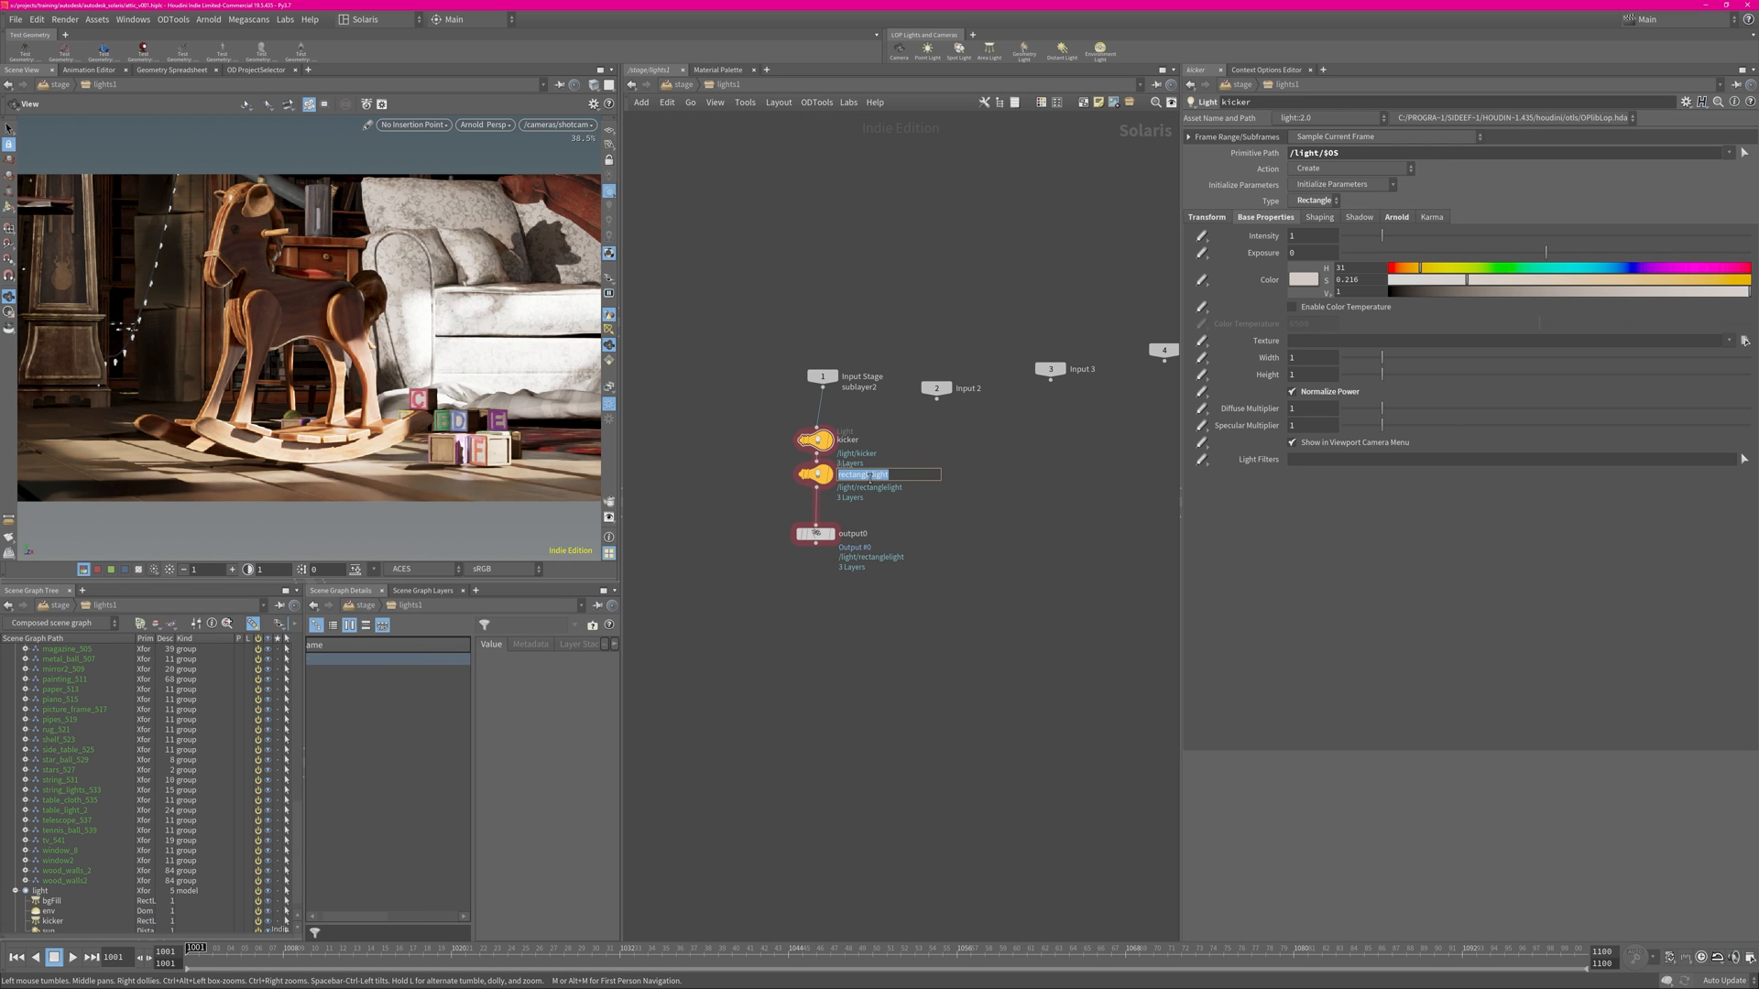
type("spec")
key("Return")
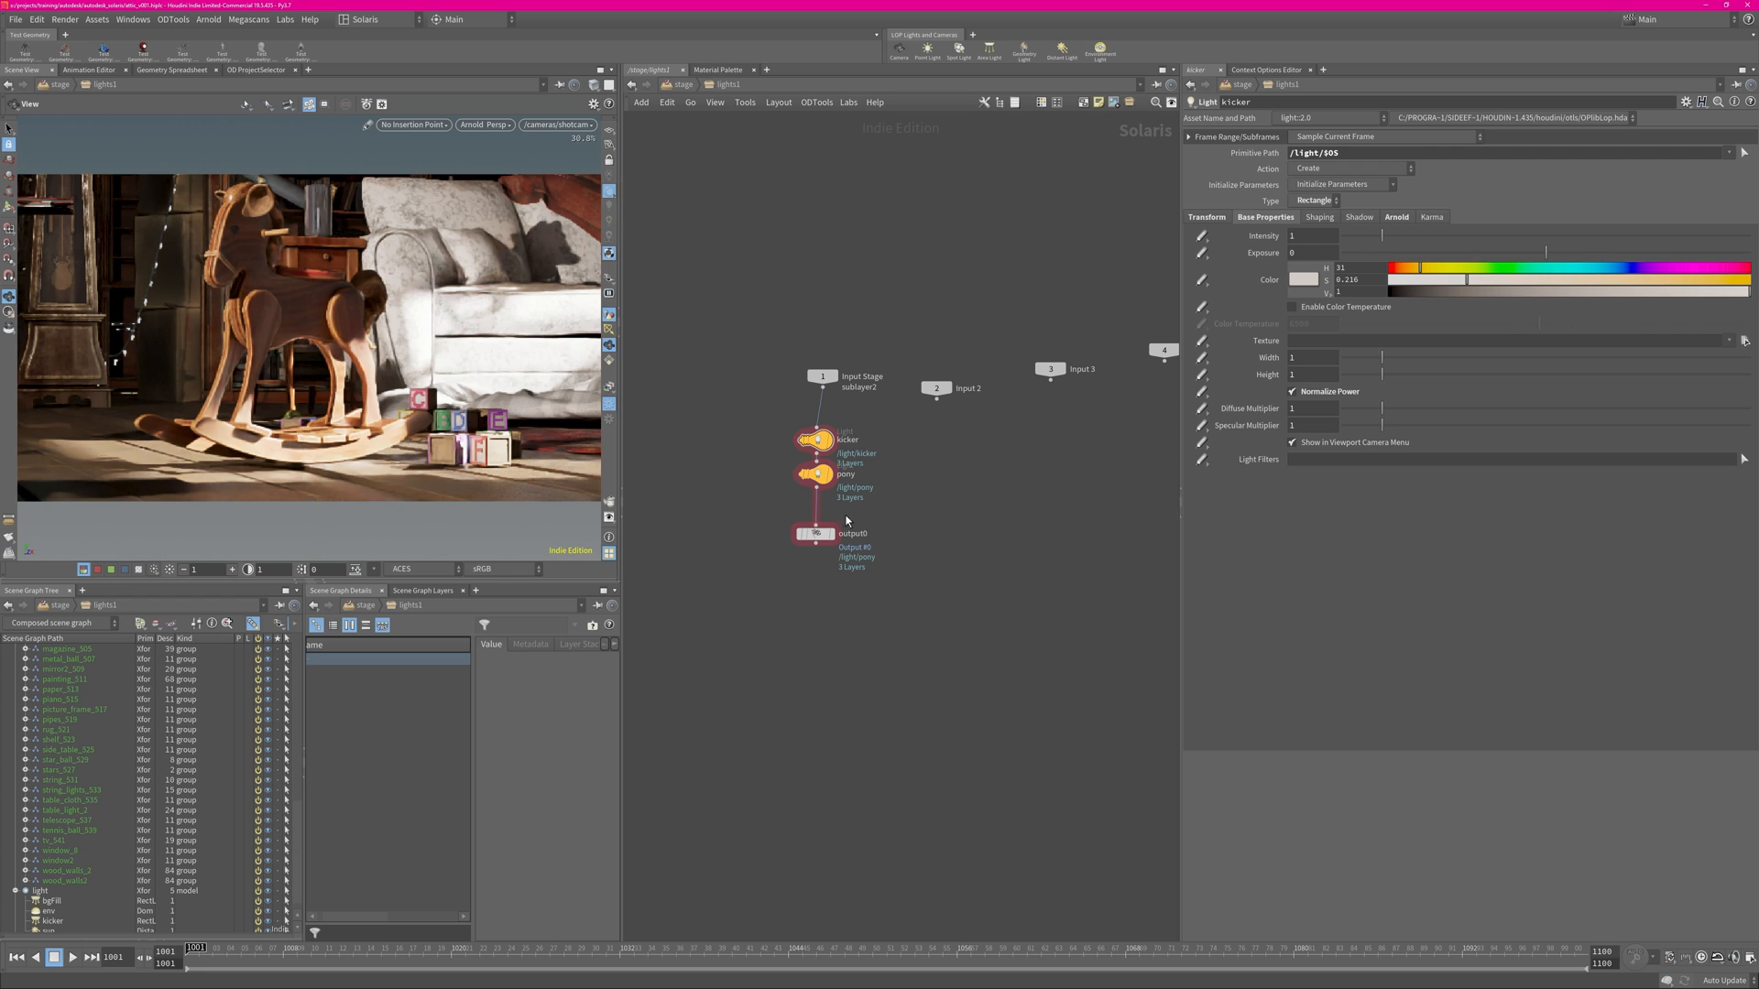
left_click_drag(820, 534, 822, 586)
left_click_drag(823, 476, 823, 505)
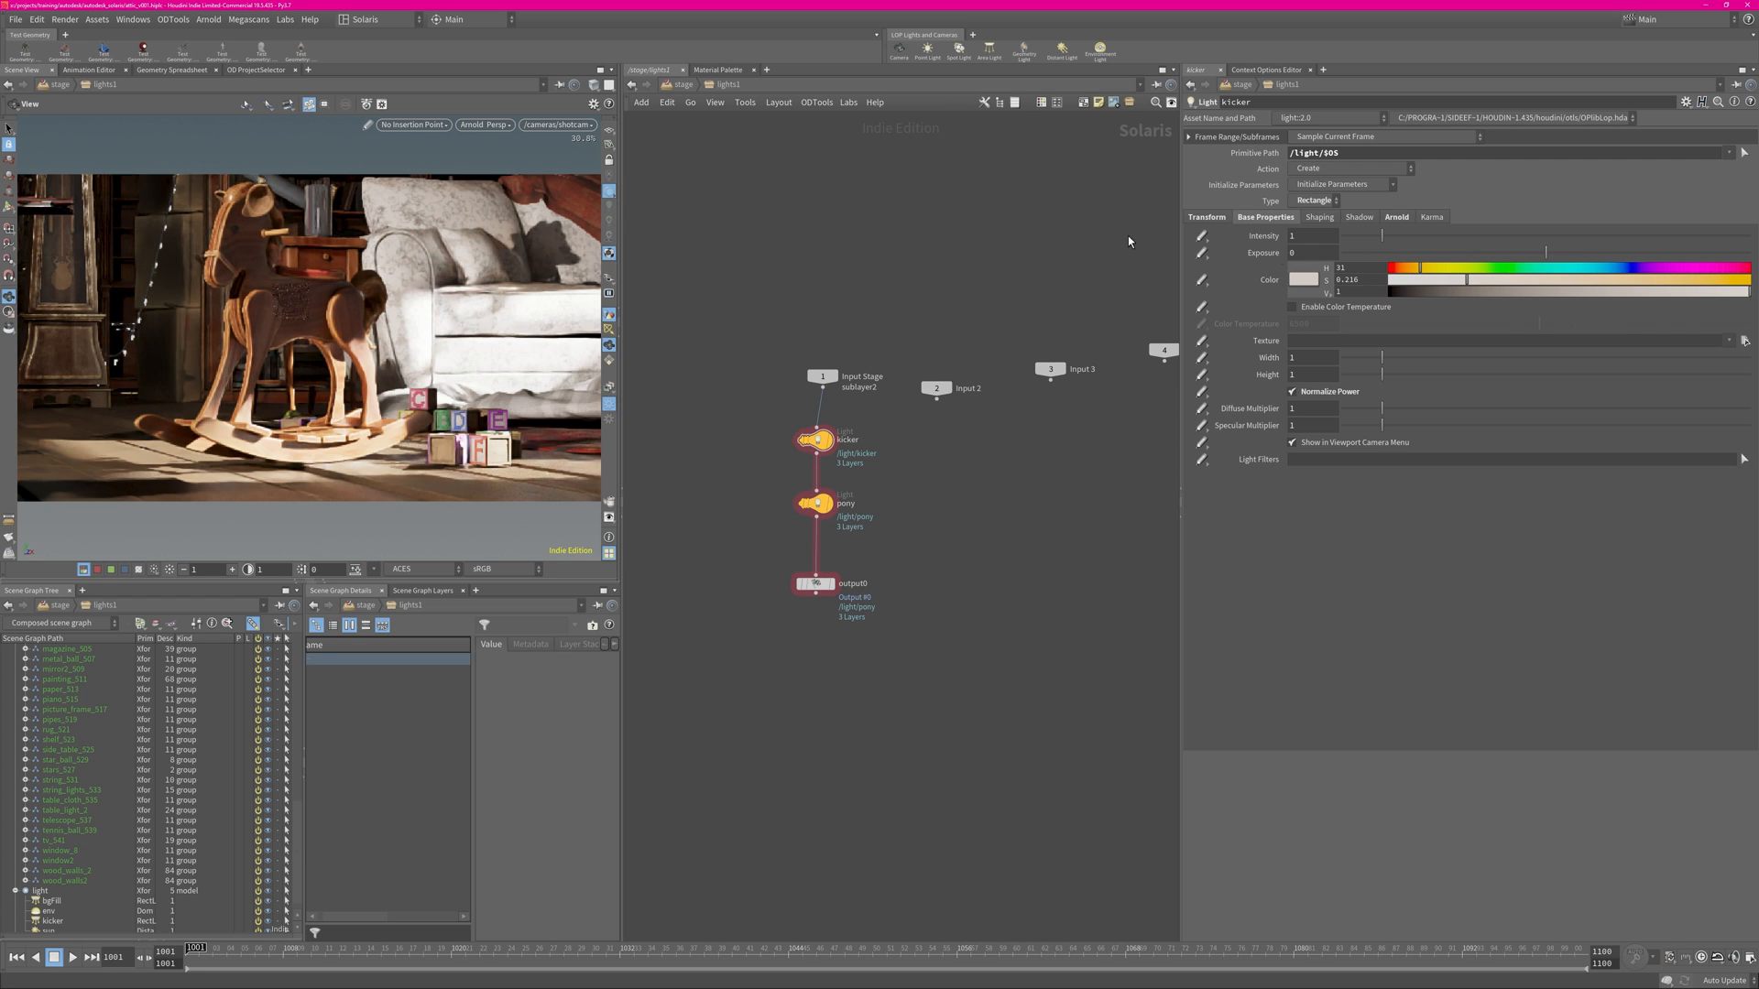
Enable the pony light's Arnold AOV Light Group and set it to $OS.
left_click(831, 516)
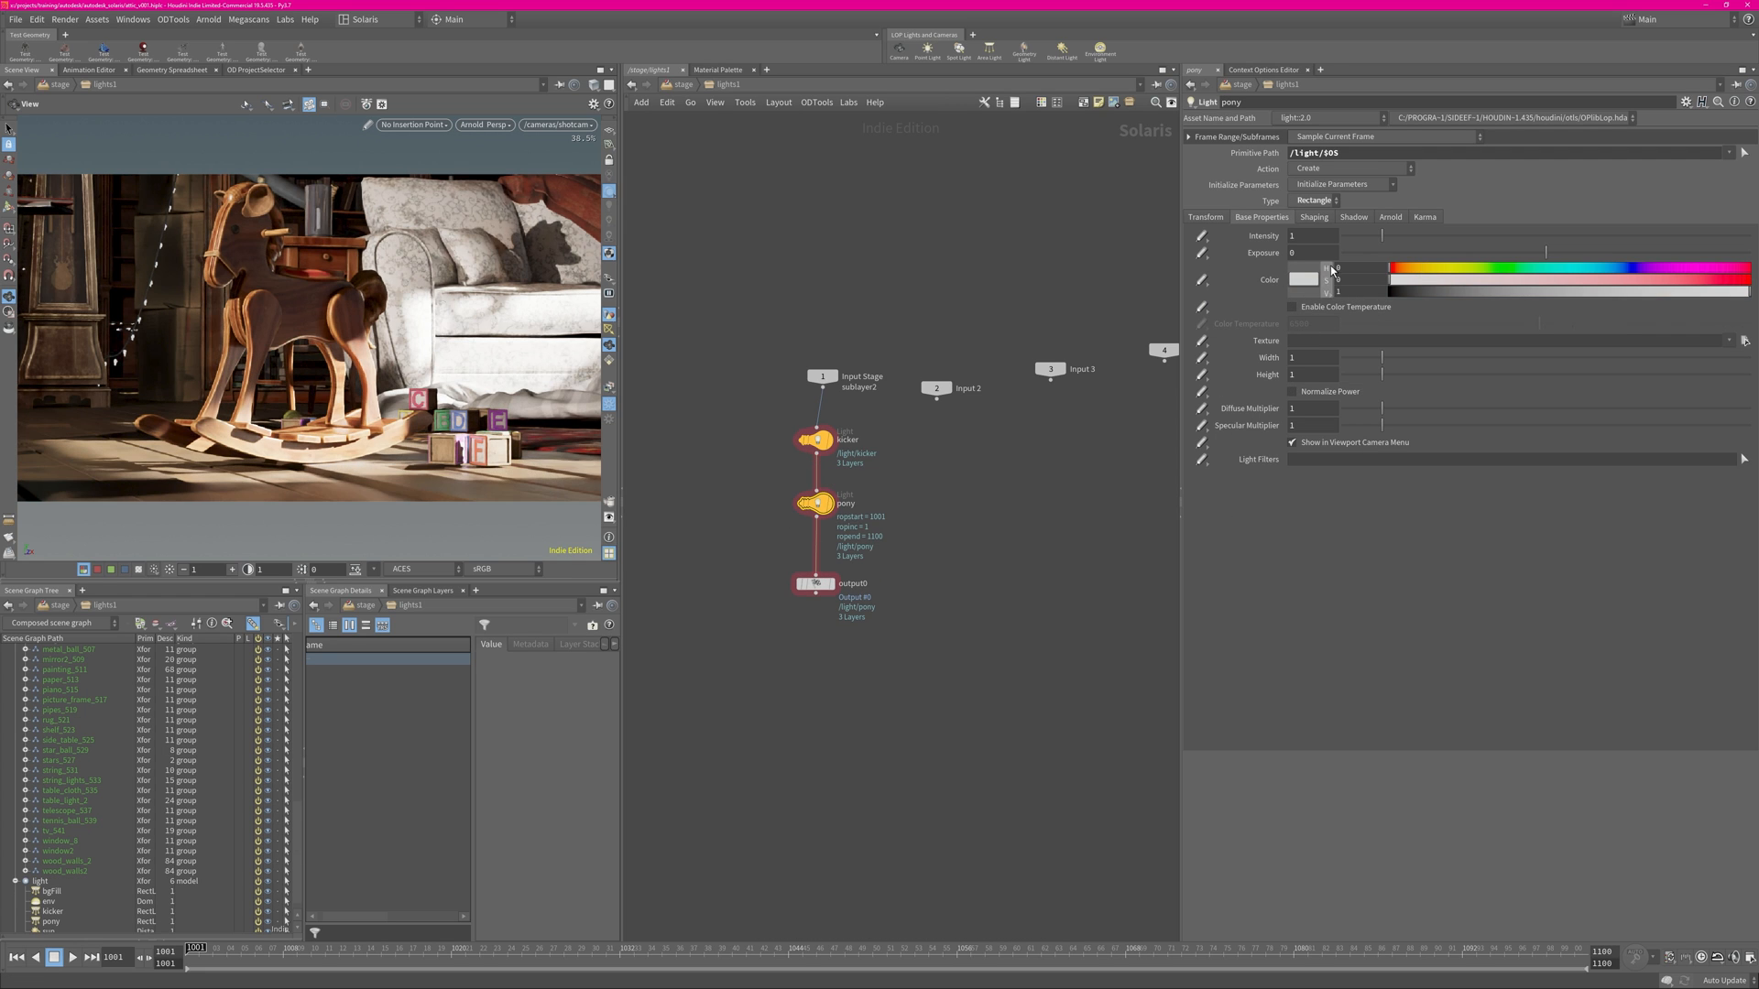
left_click(1391, 217)
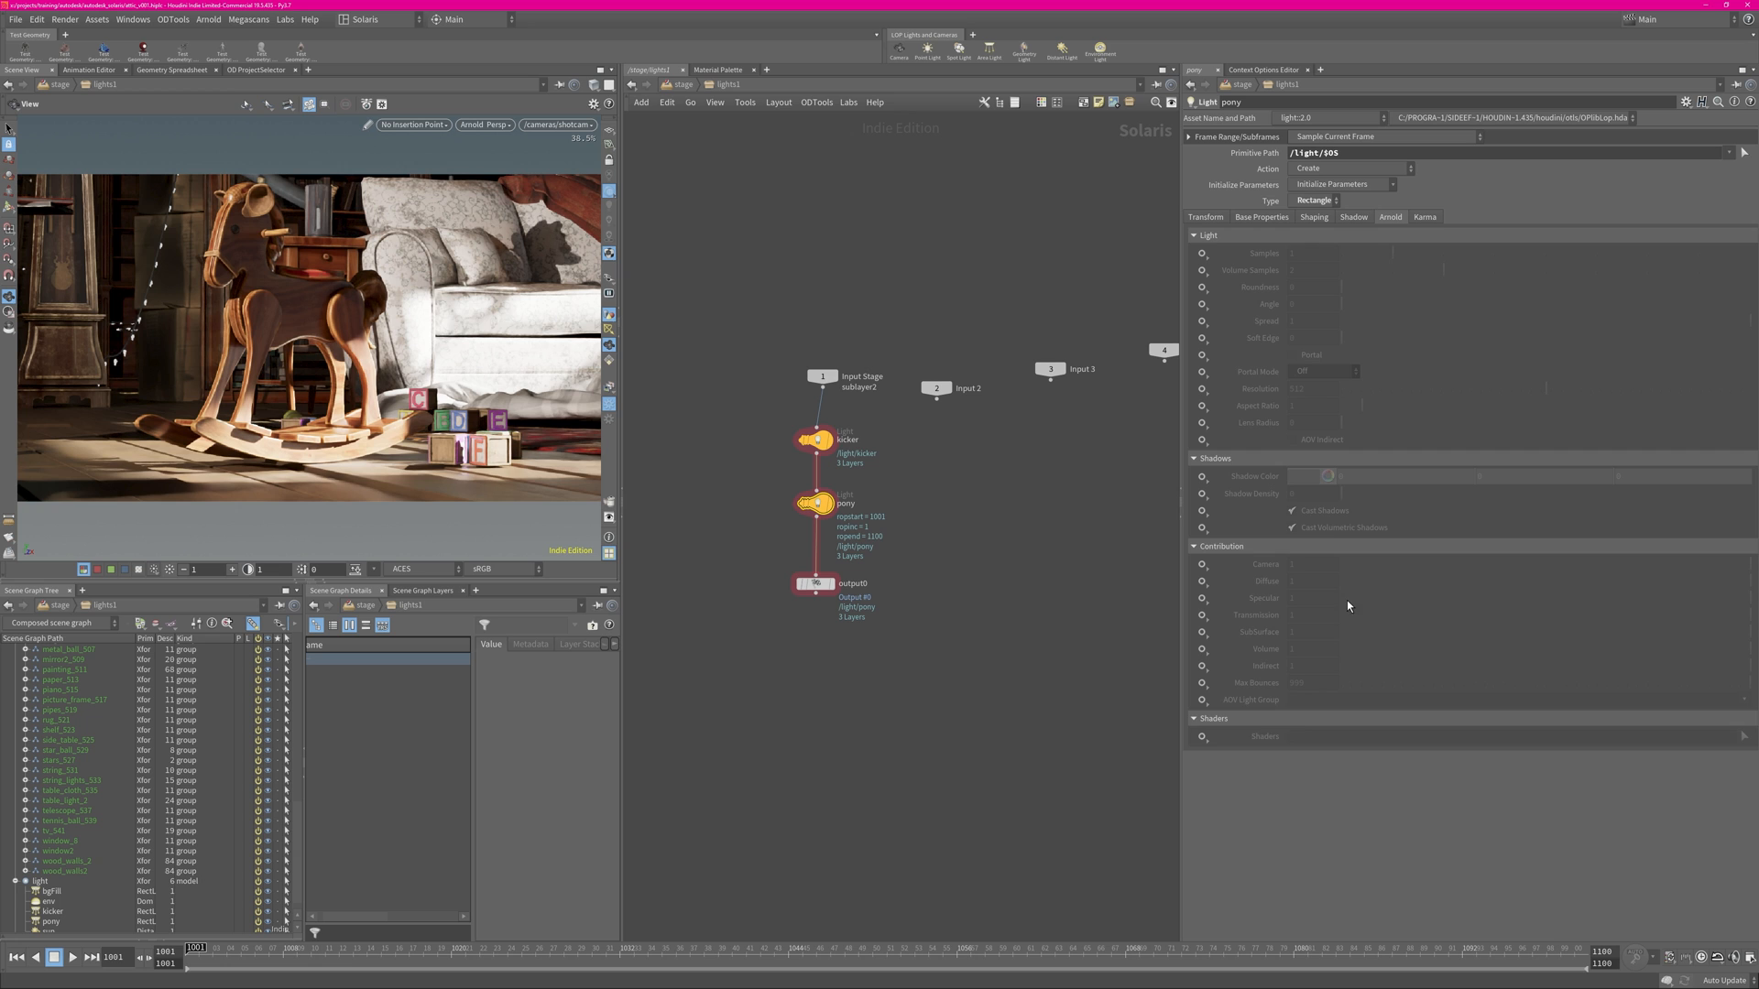
left_click(1201, 700)
left_click(1223, 725)
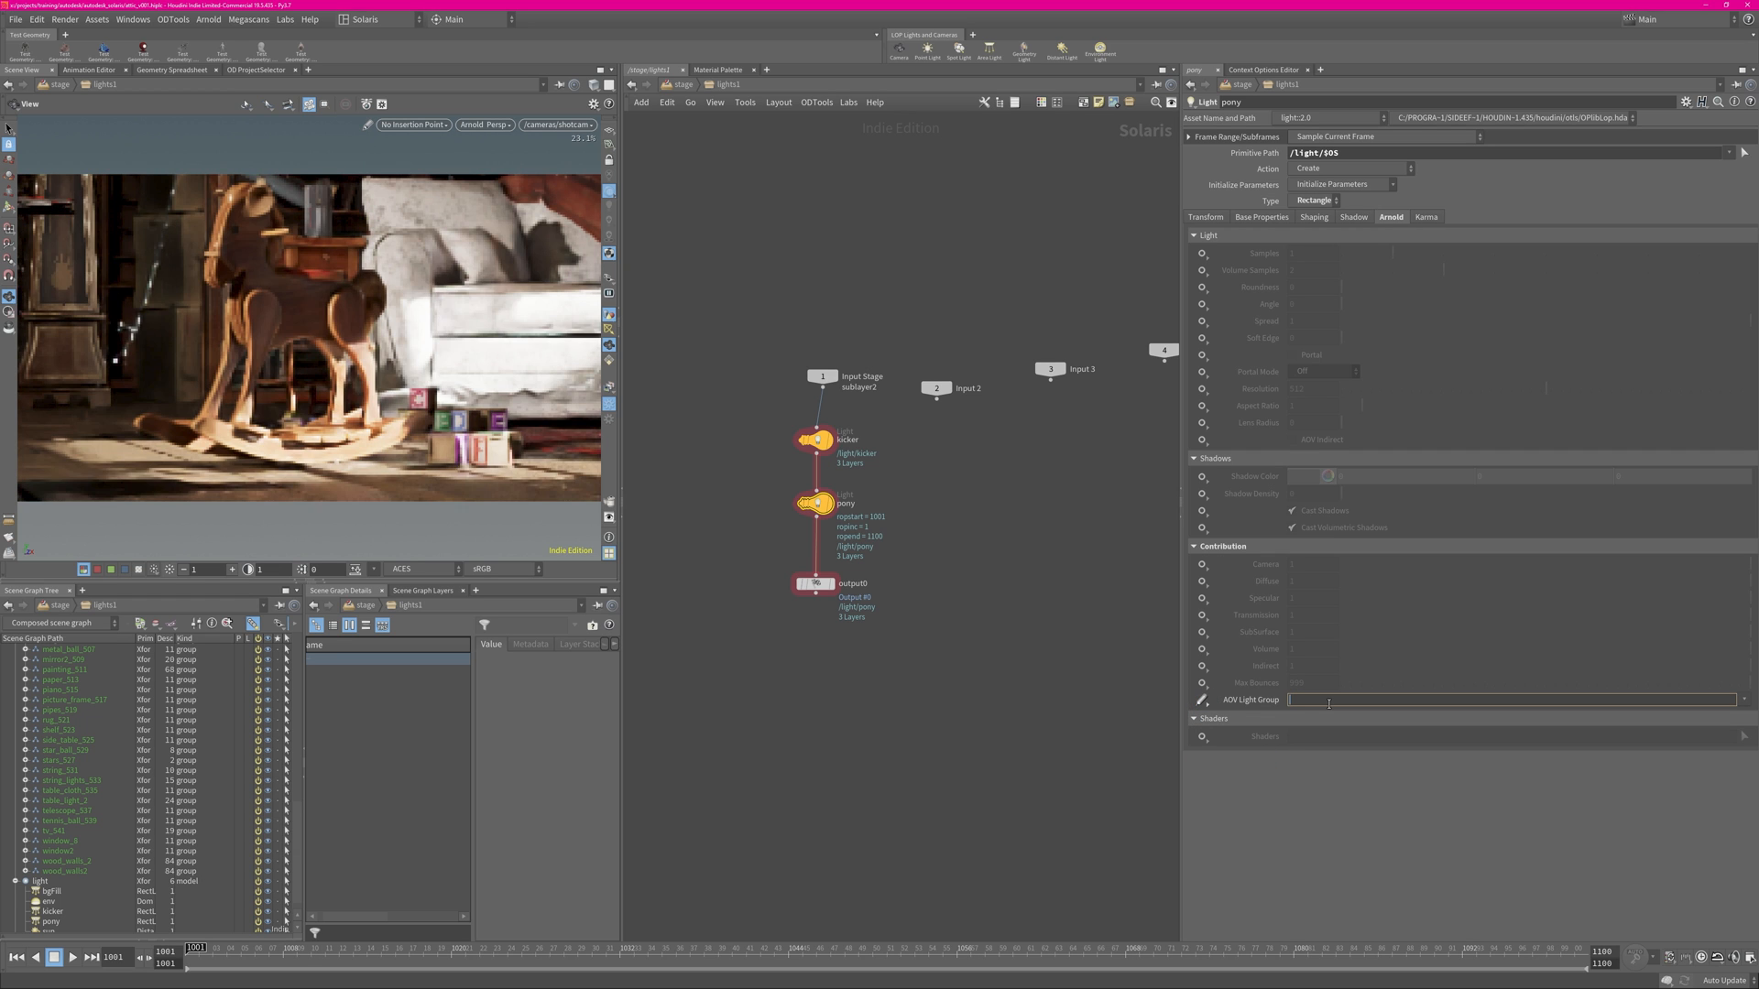
type("$OS")
key("Return")
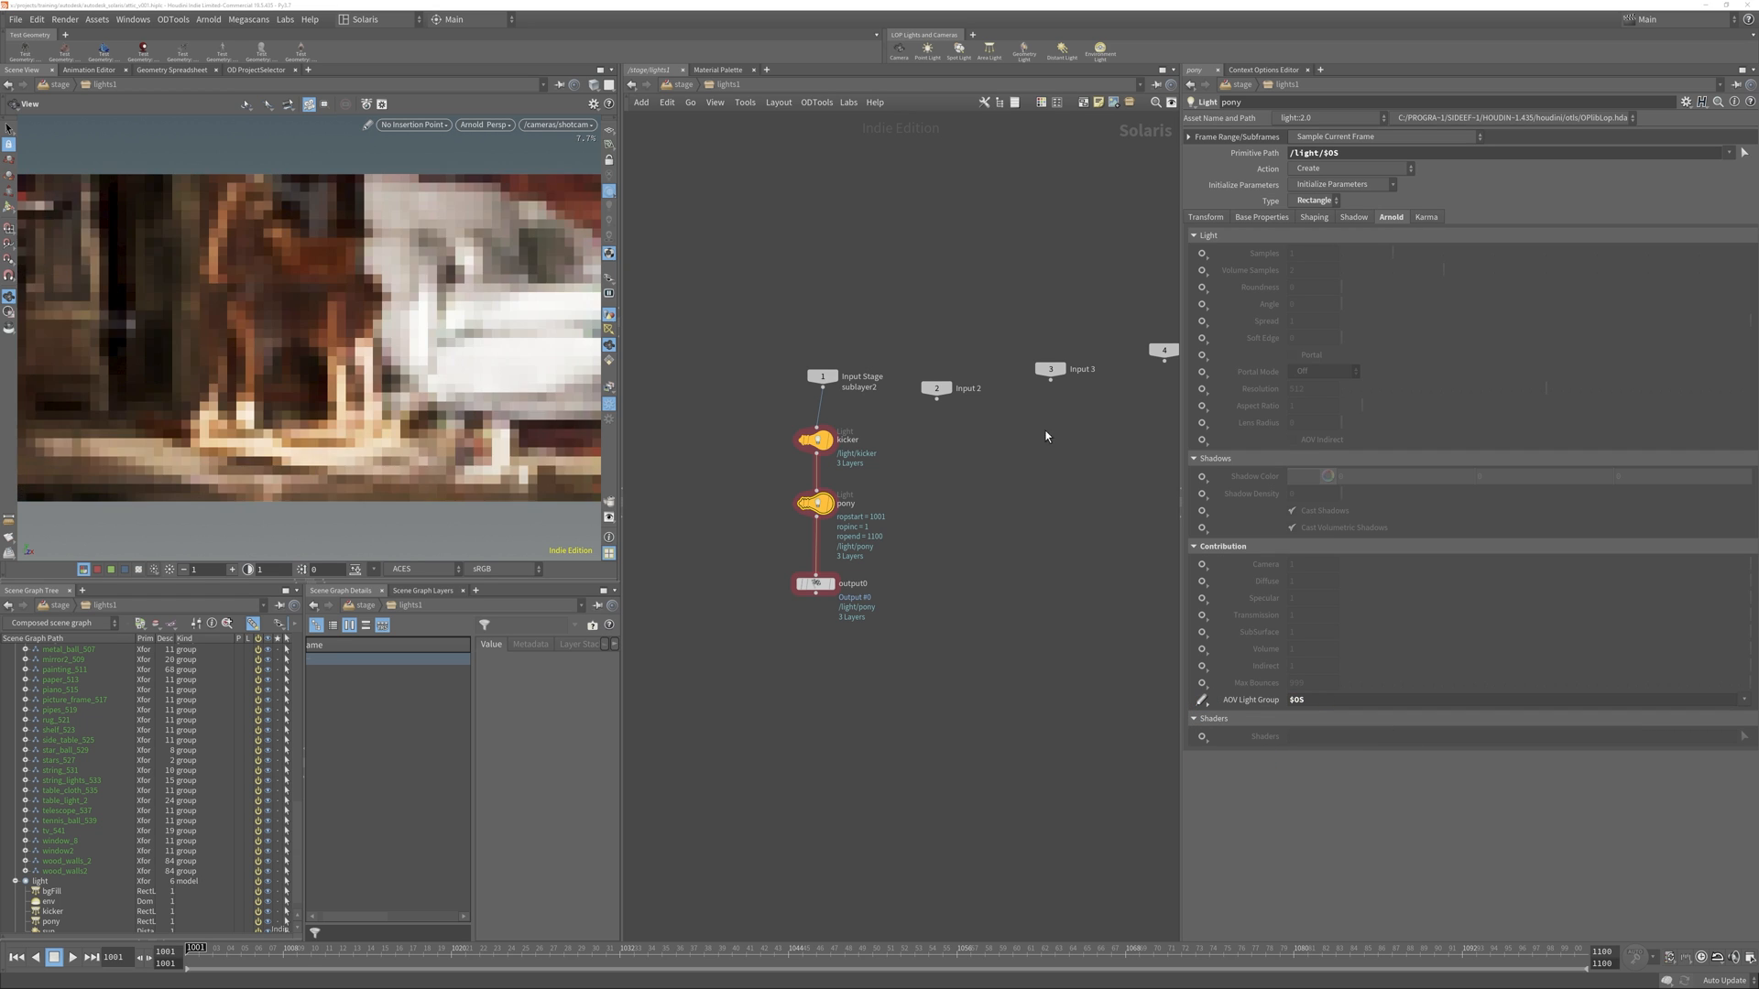
Set the pony light's width and height to 10 in its base properties.
left_click(1261, 217)
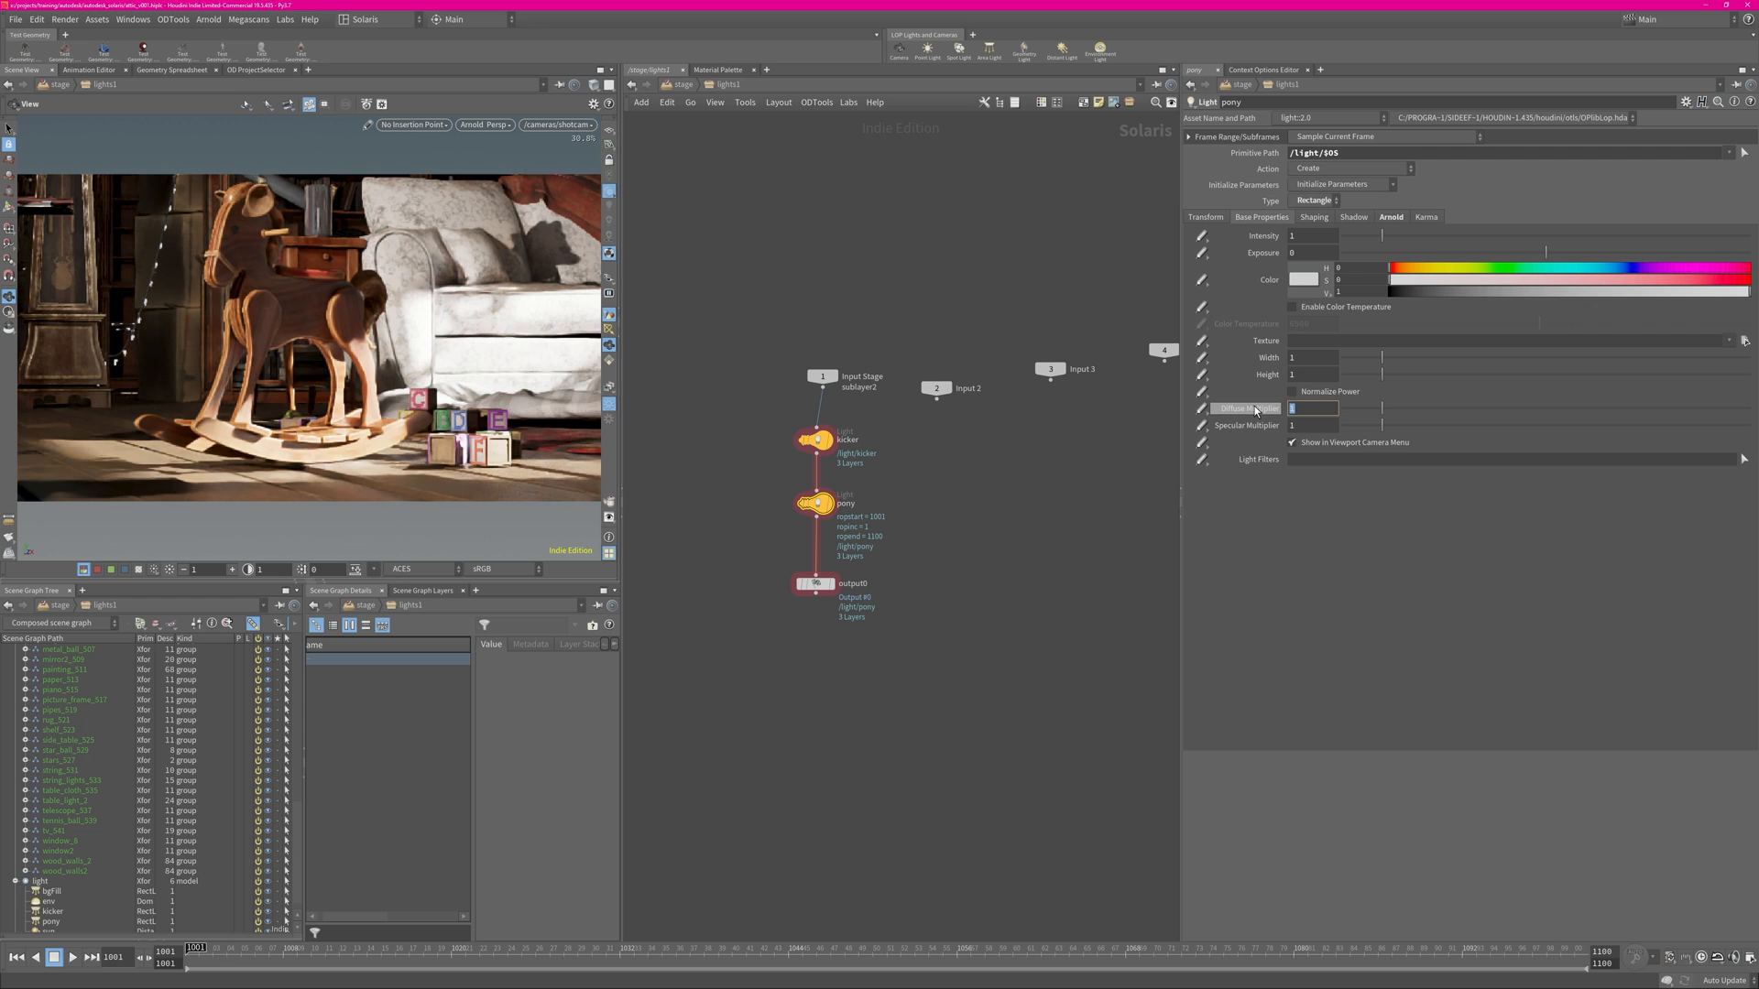
key("shift+Tab")
key("shift+Tab")
type("10")
key("Tab")
type("10")
key("Return")
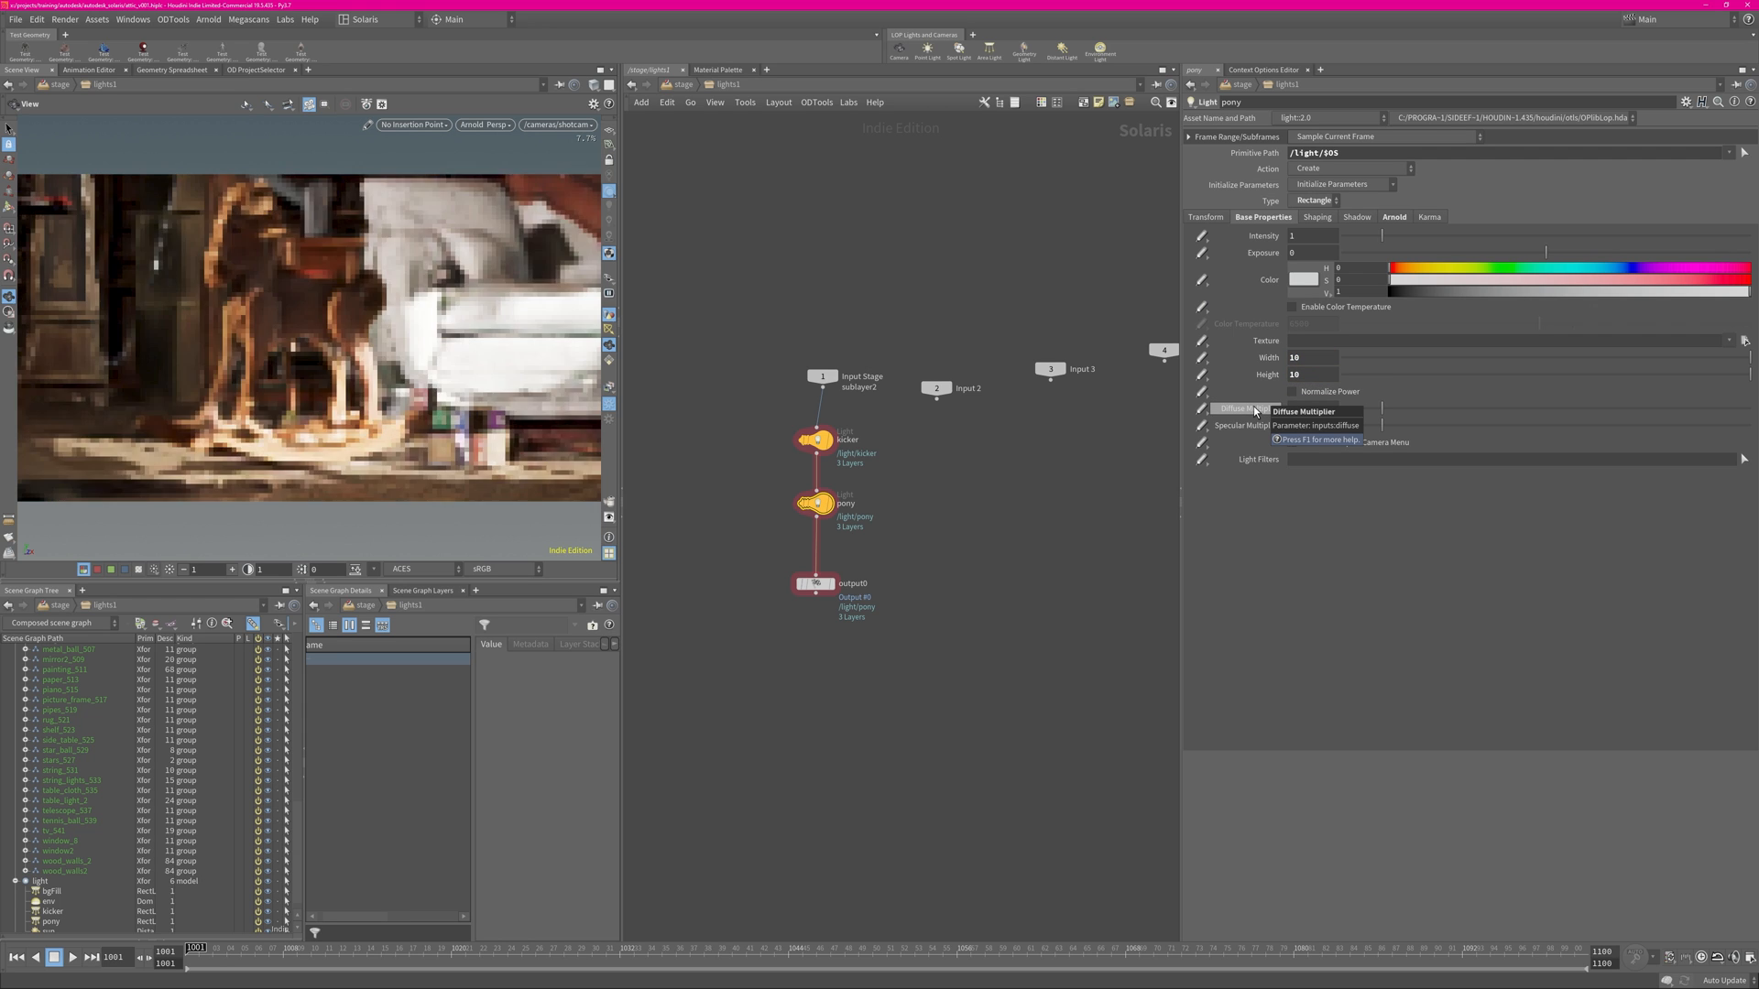
Set the pony light's exposure to 5.
left_click_drag(1308, 253, 1239, 261)
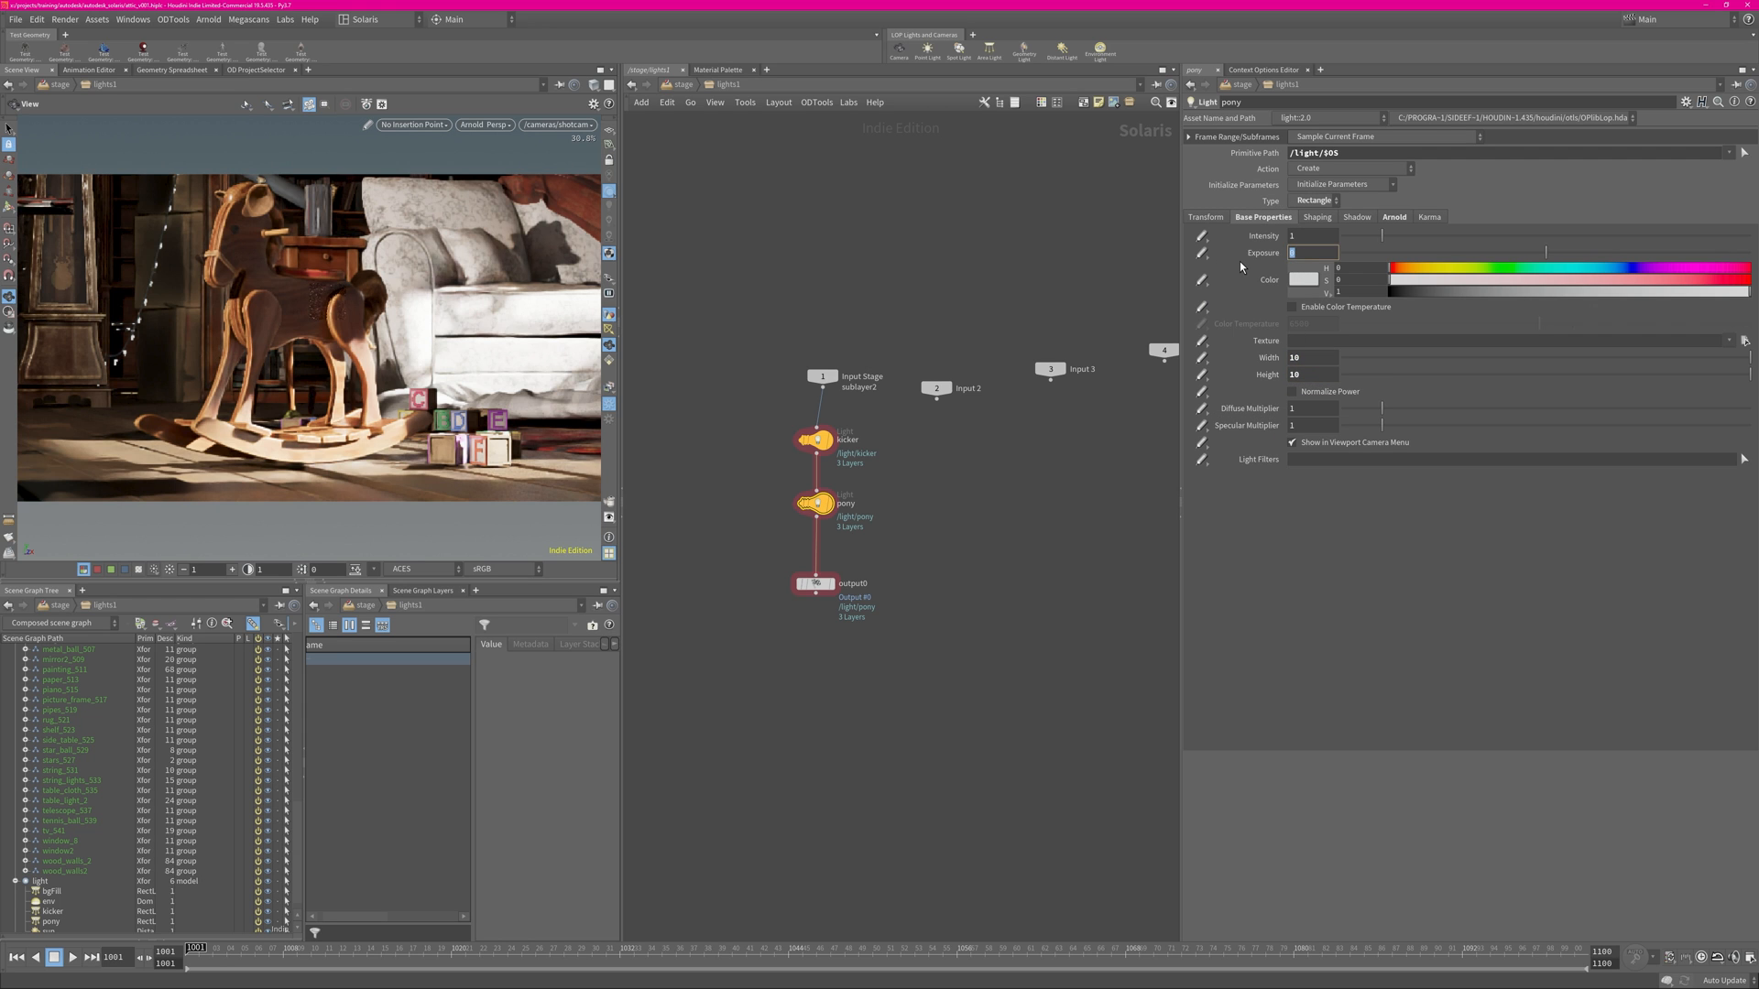
type("5")
key("Return")
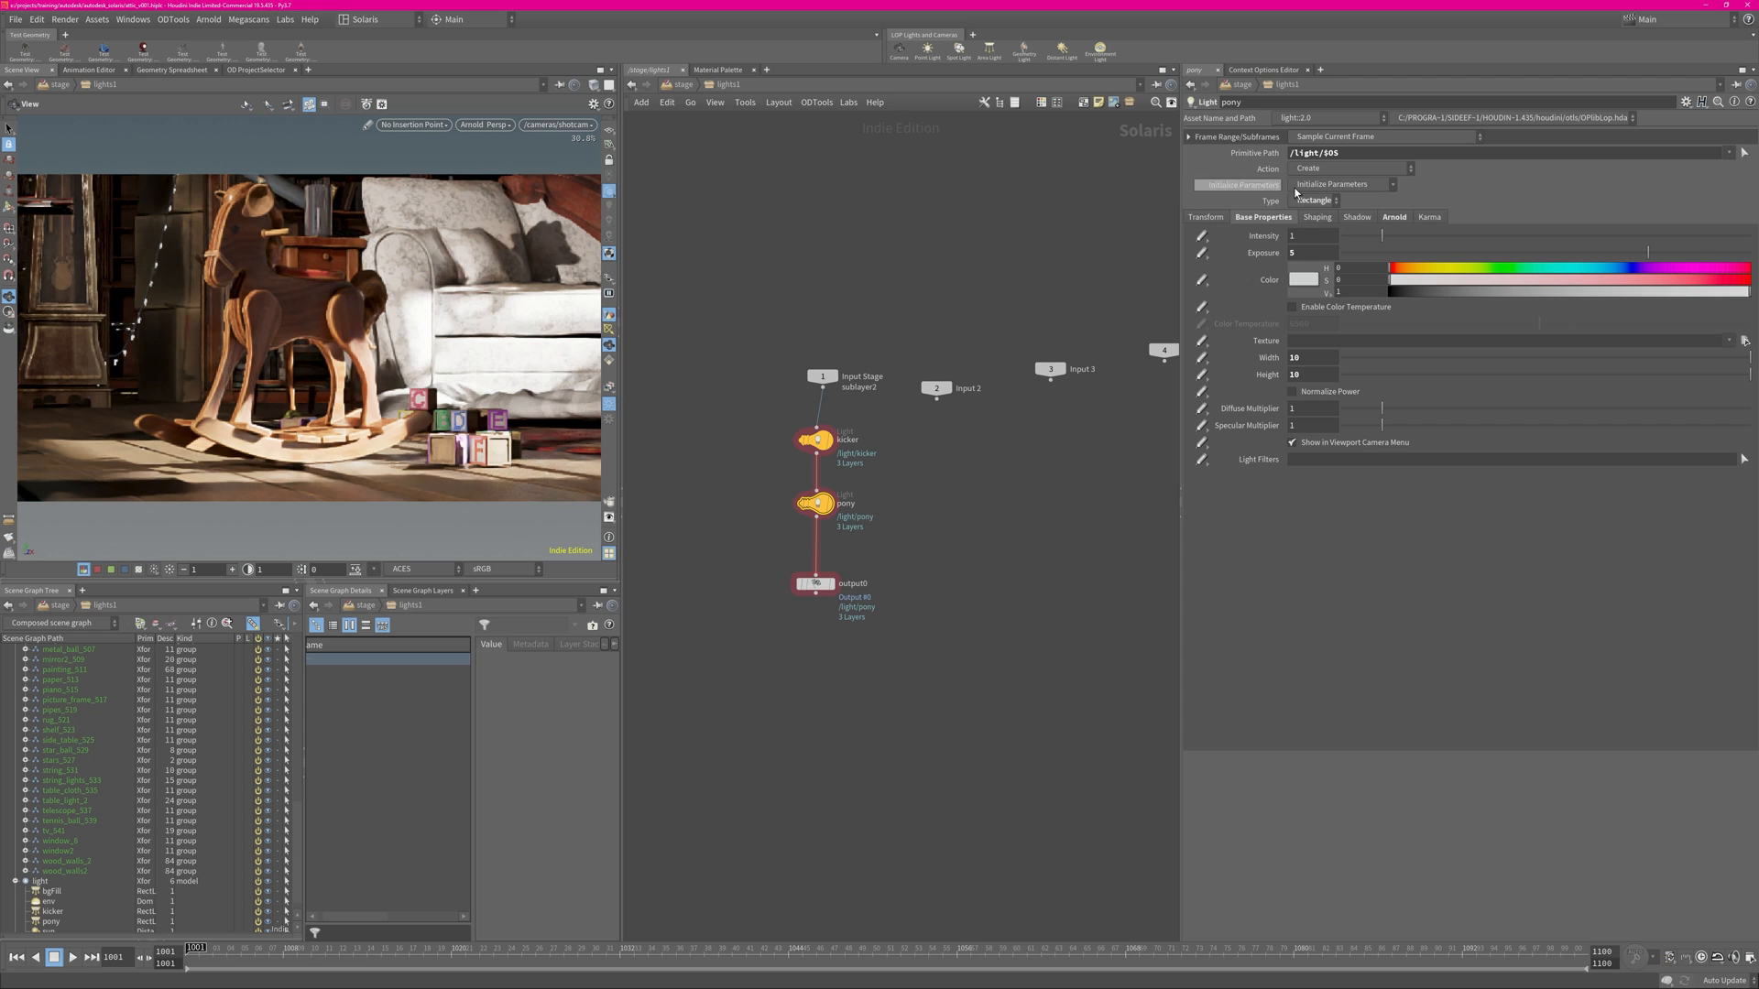
Return to the stage level, collapse the geo branch in the scene graph, and select the pony light.
key("u")
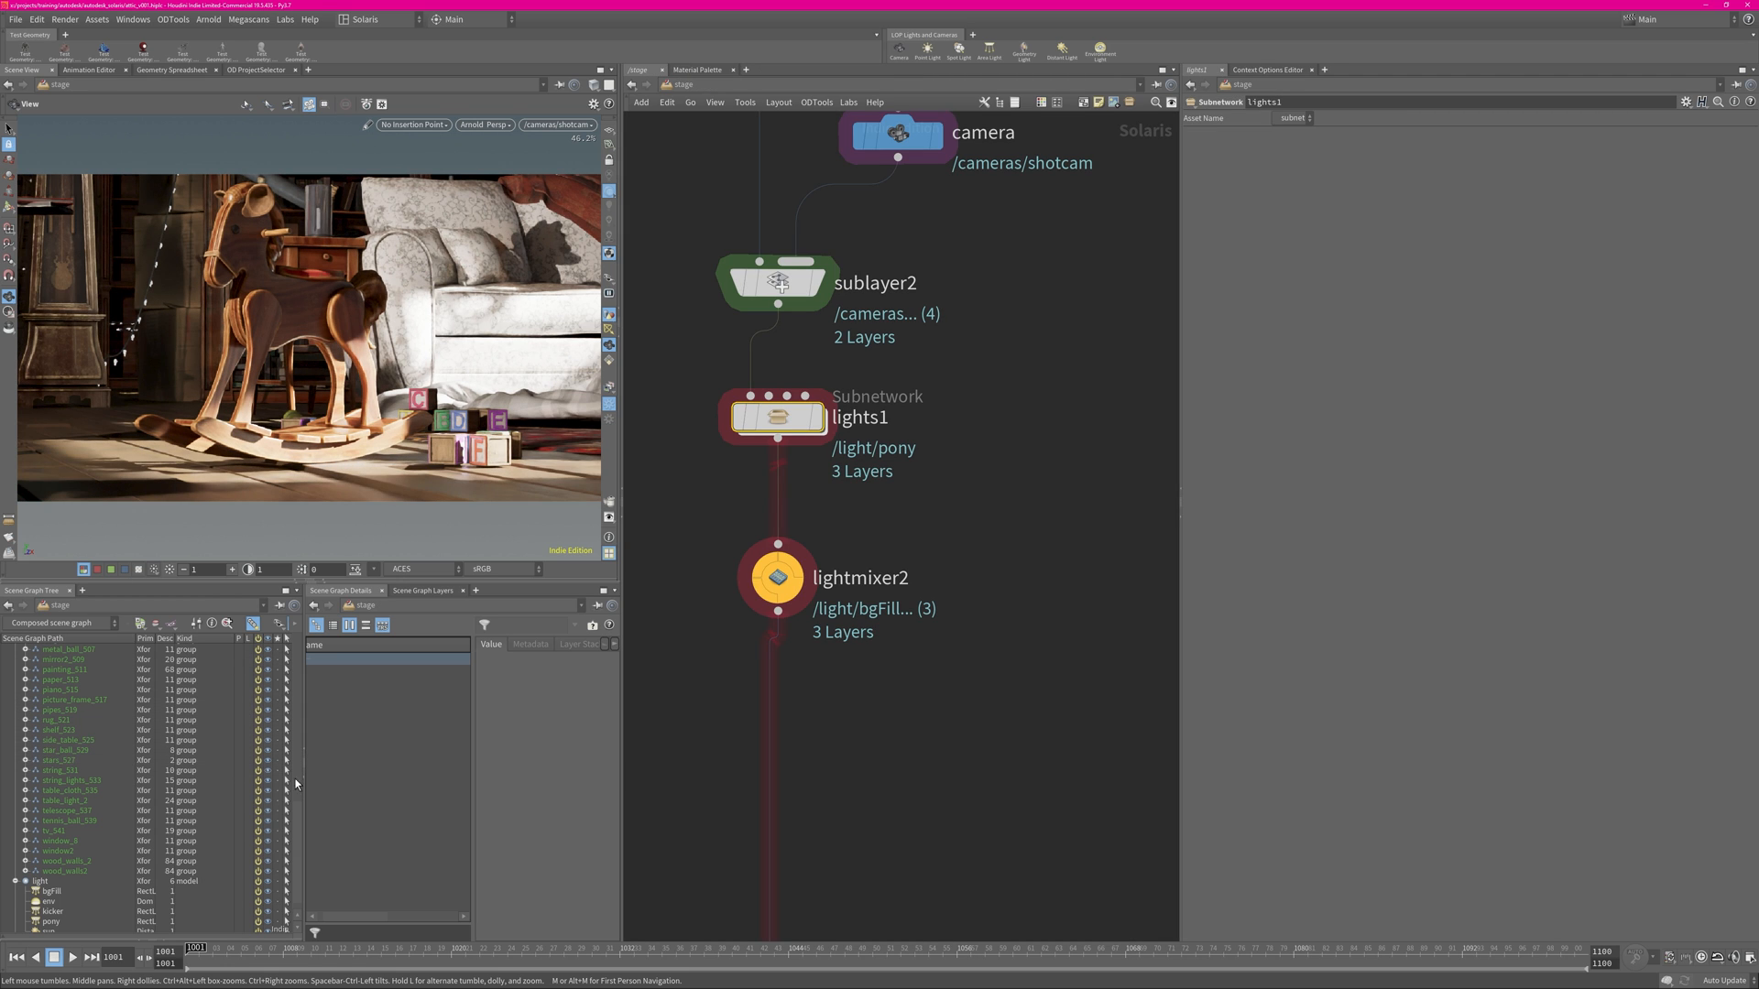
left_click_drag(295, 783, 297, 623)
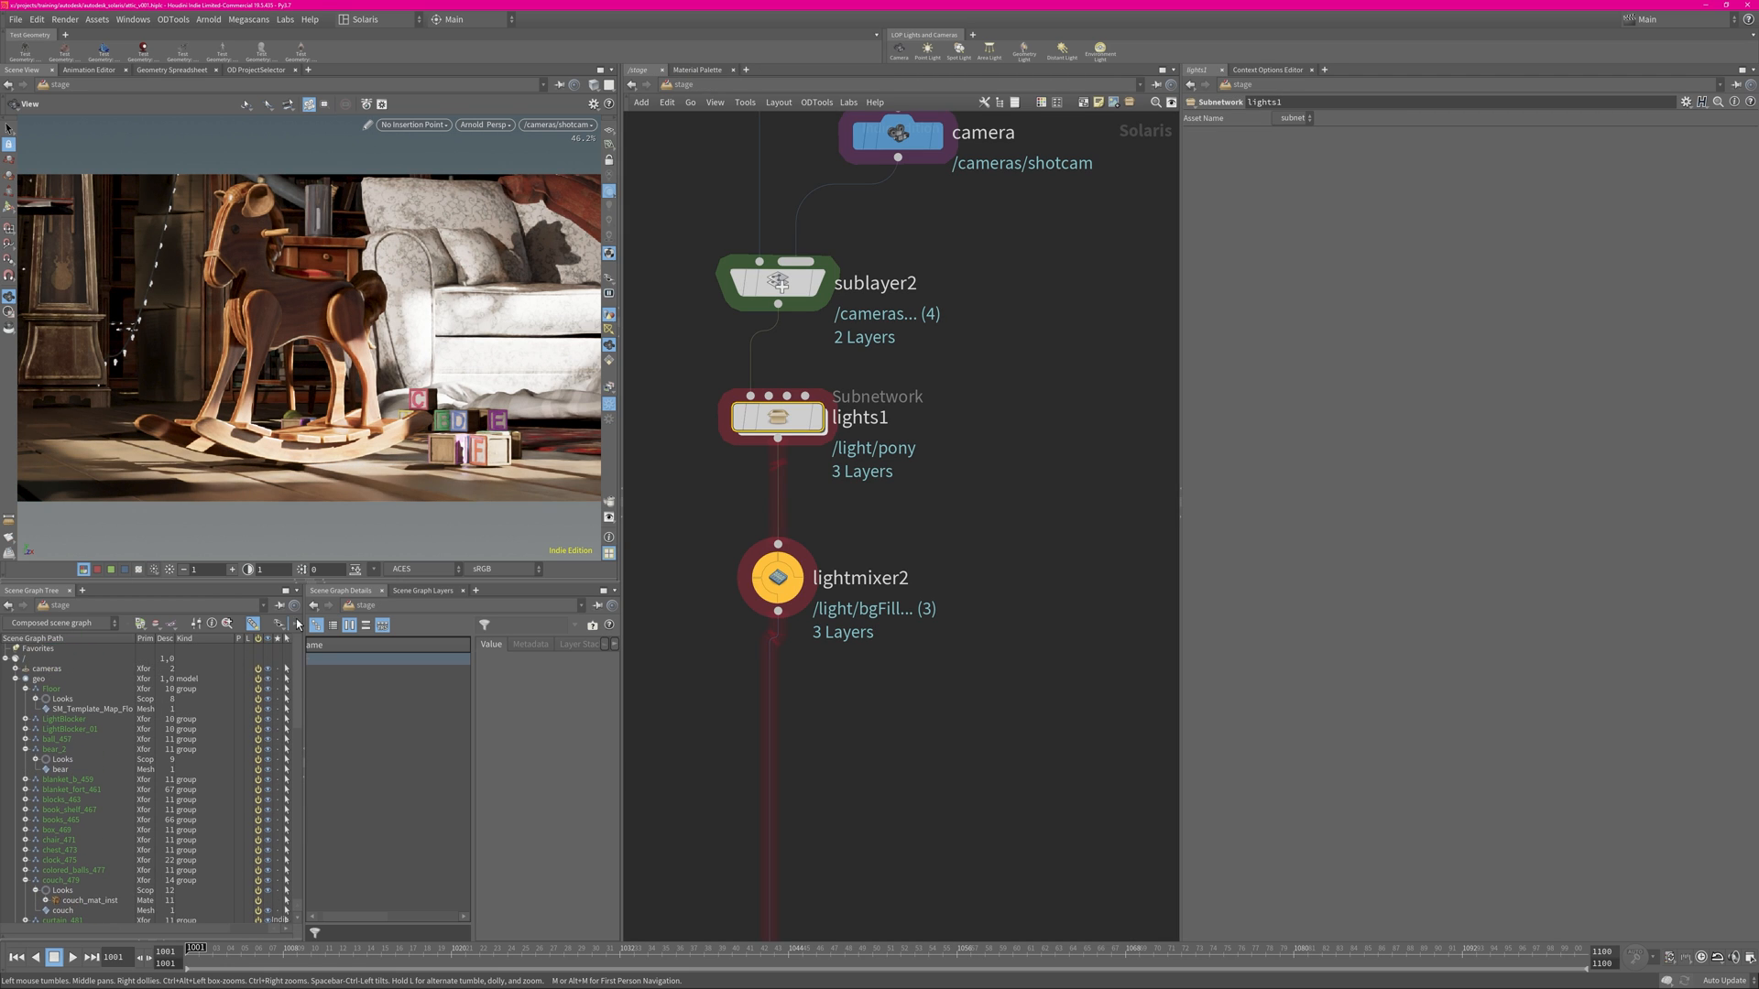
left_click(4, 658)
left_click(5, 658)
left_click(15, 678)
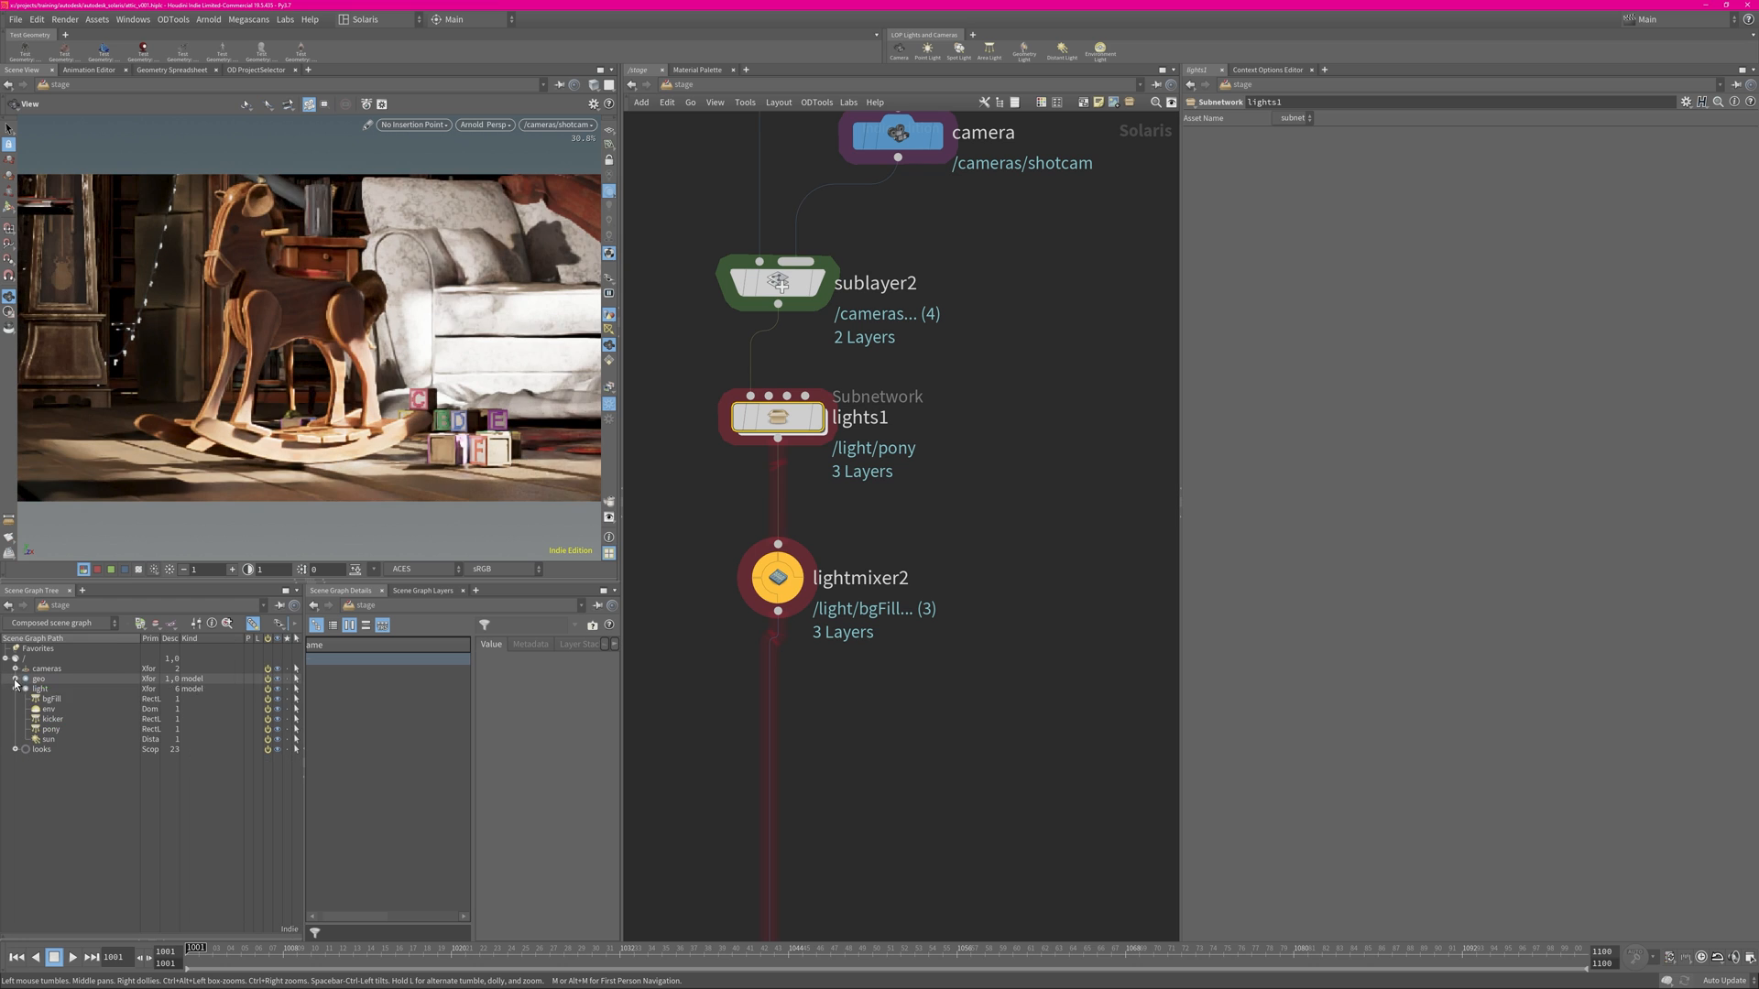
left_click(76, 730)
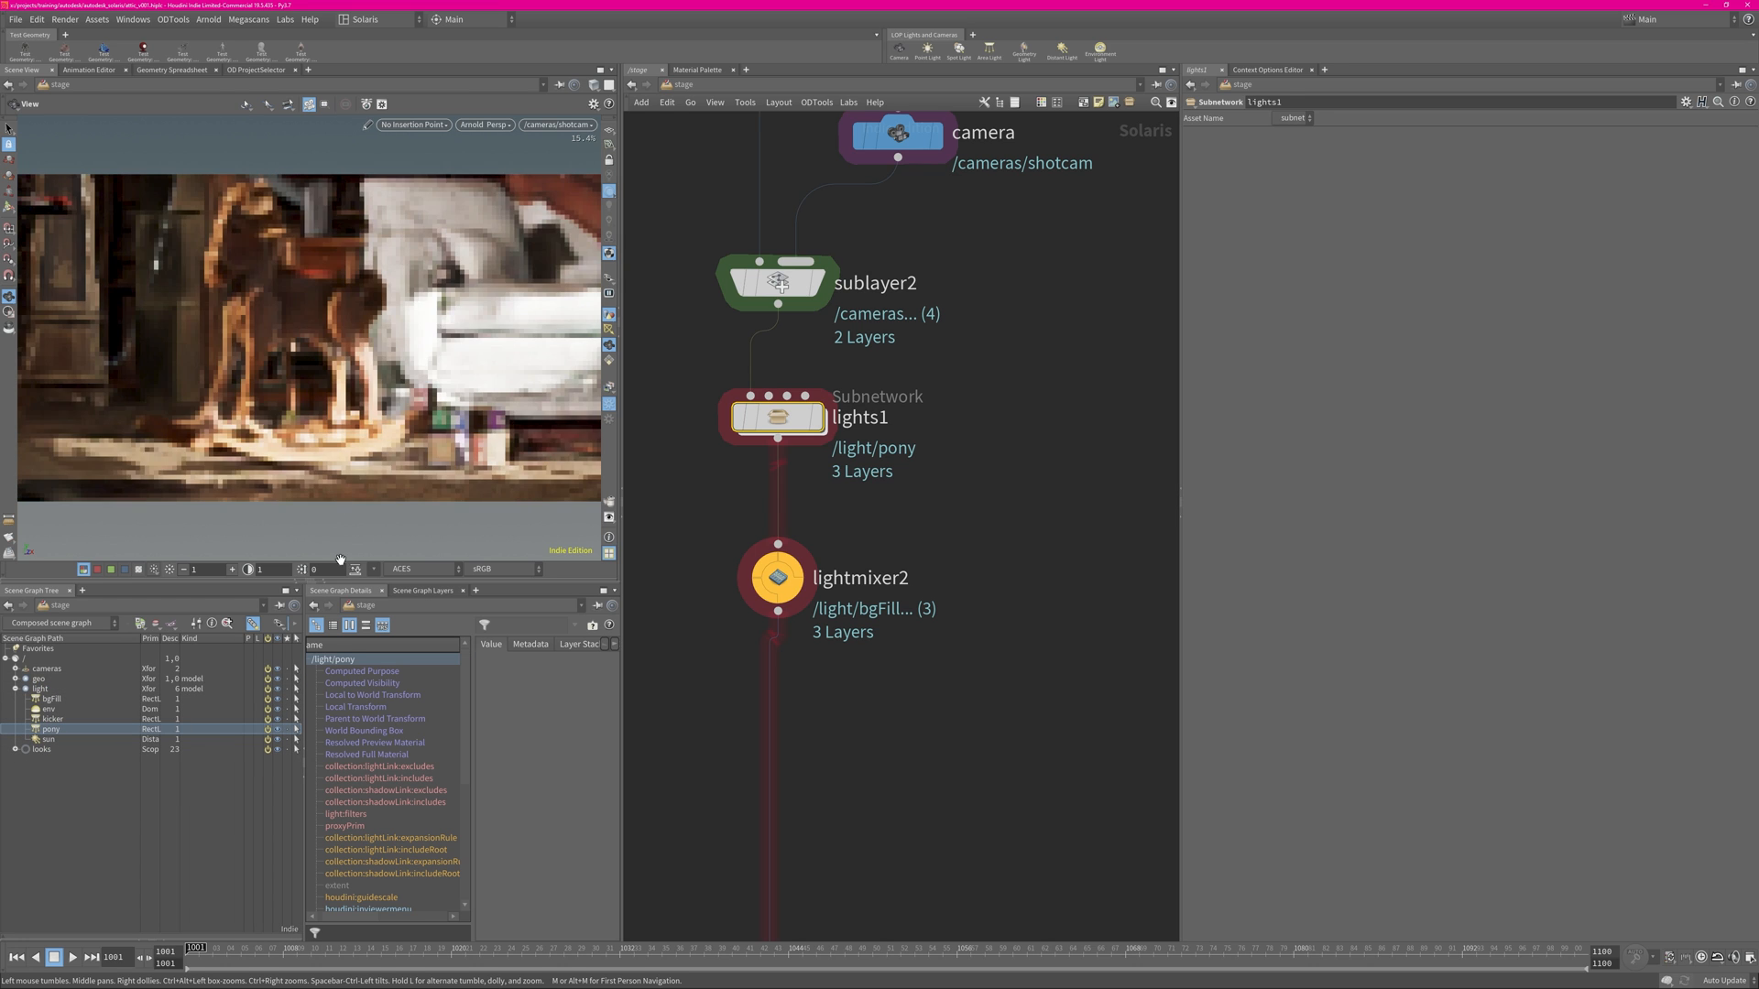
Select lightmixer2 and switch its light placement mode to Edit, followed by Specular.
left_click(793, 592)
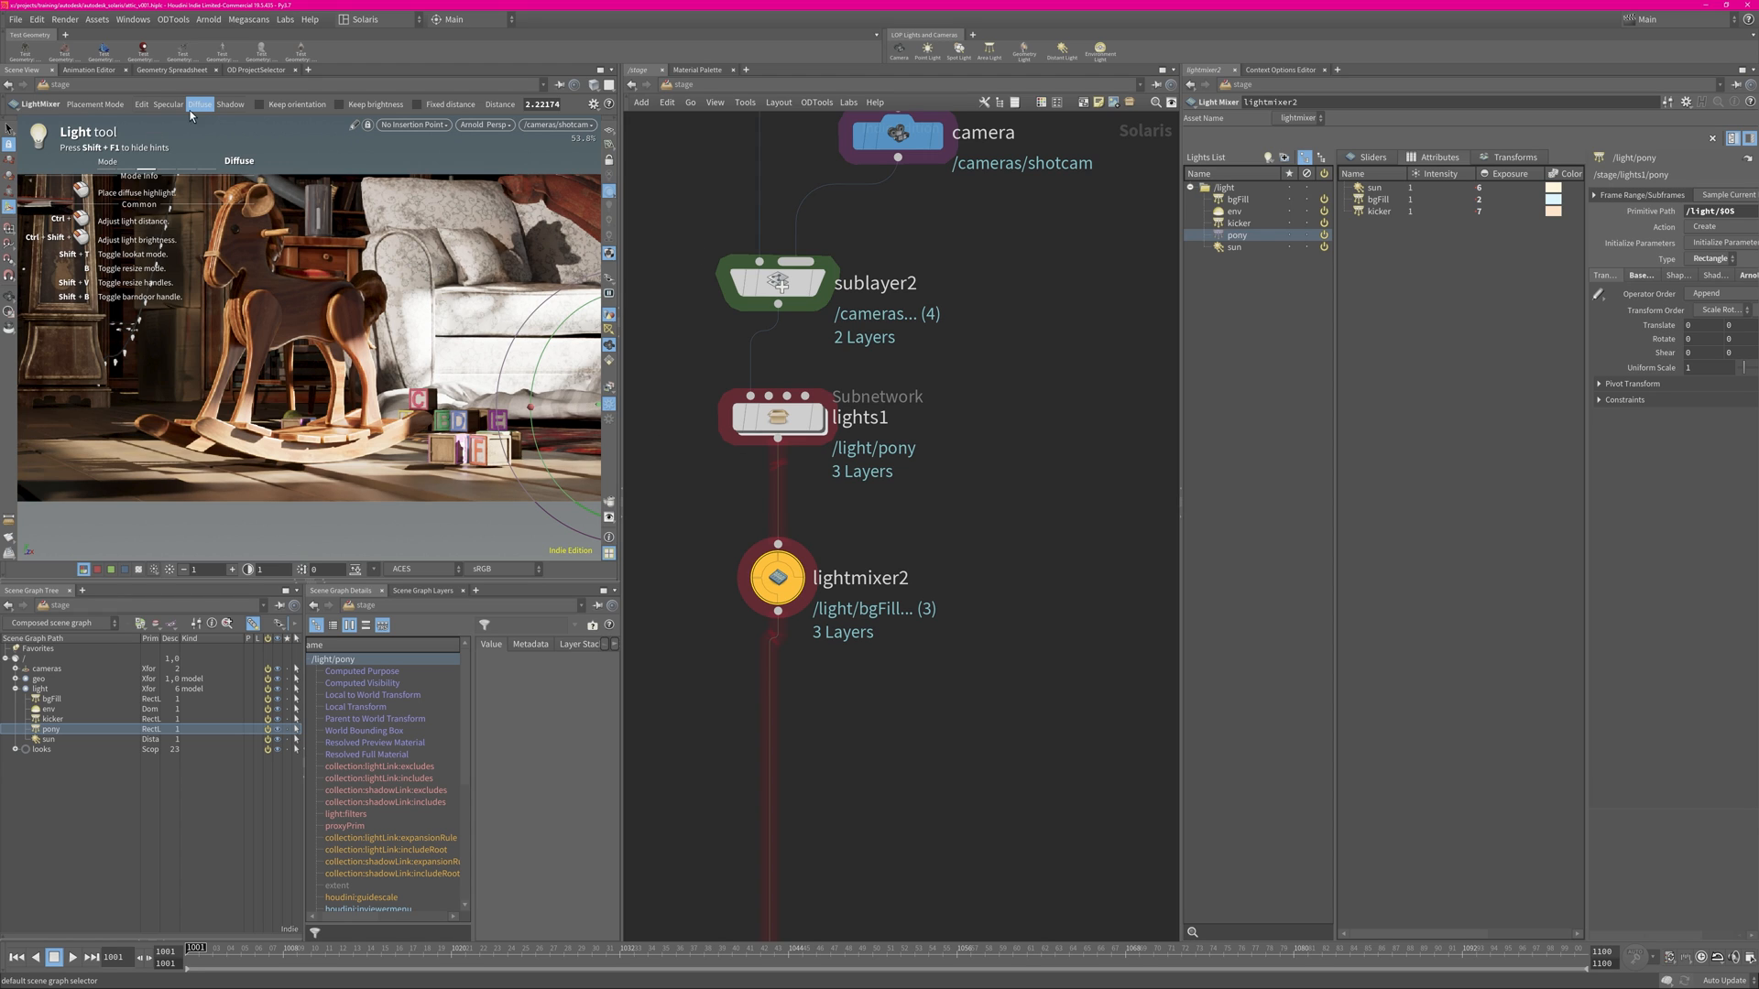
left_click(144, 104)
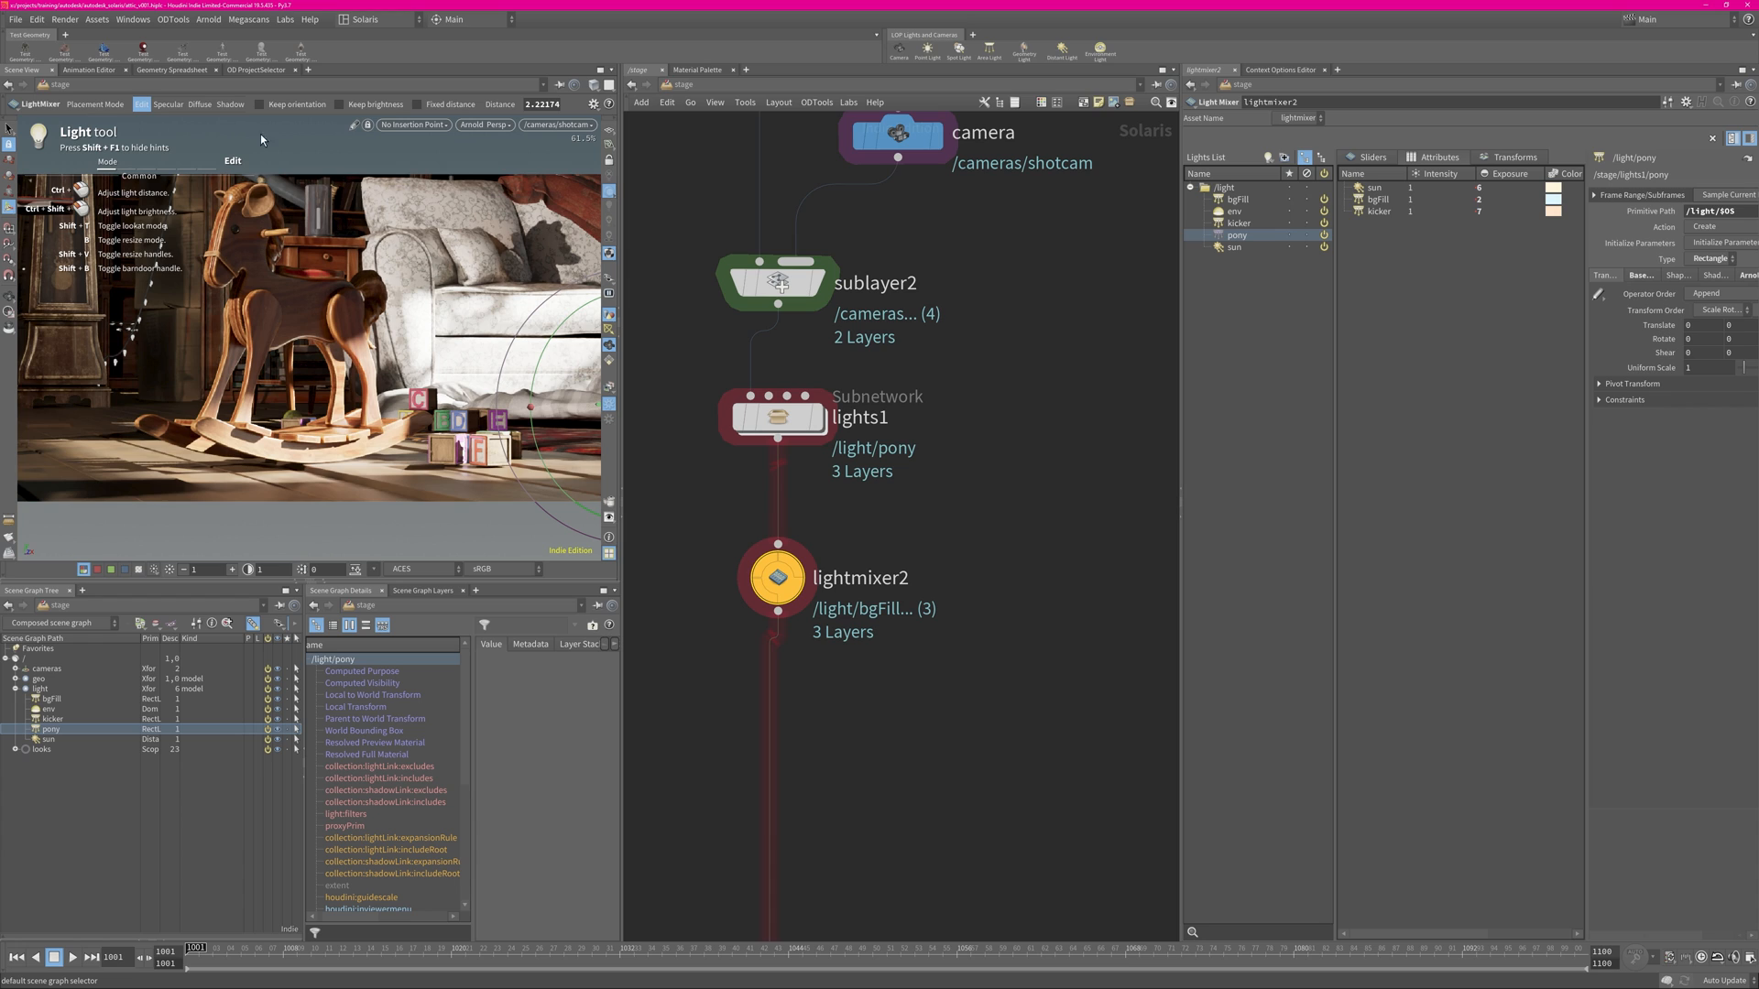
left_click(168, 105)
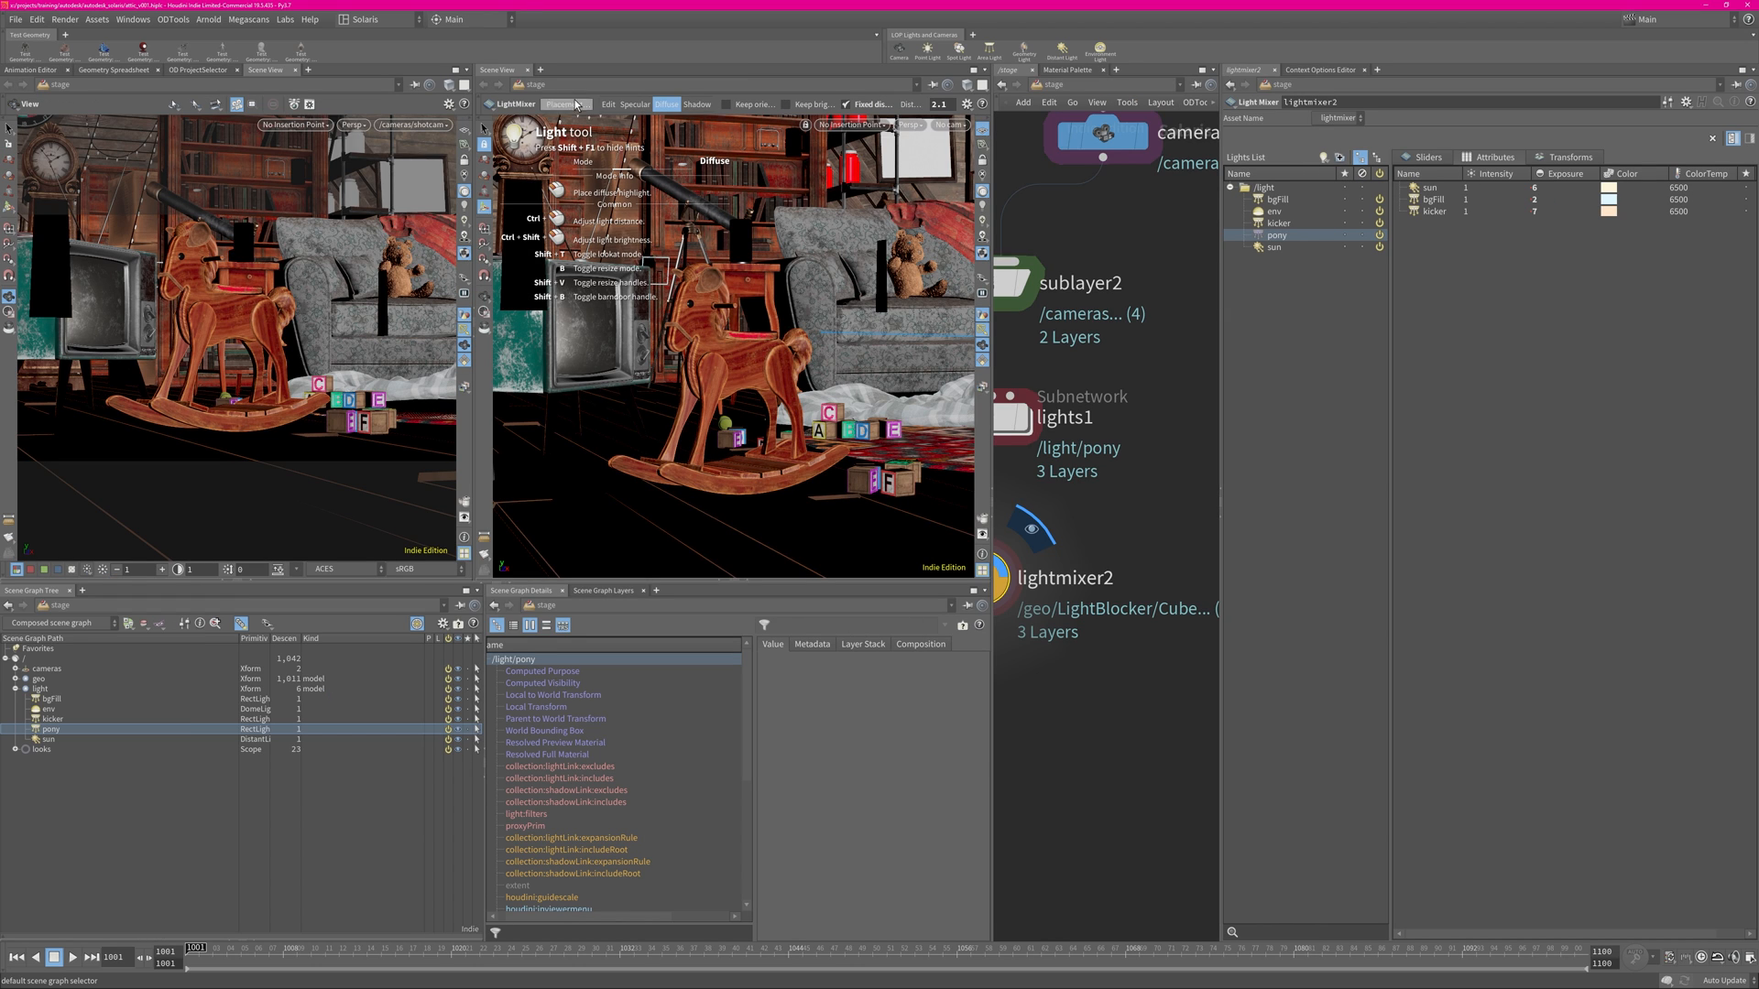
Render the shot camera's viewport with Arnold and place the pony light's diffuse highlight on the rocking horse in the other view.
left_click(285, 19)
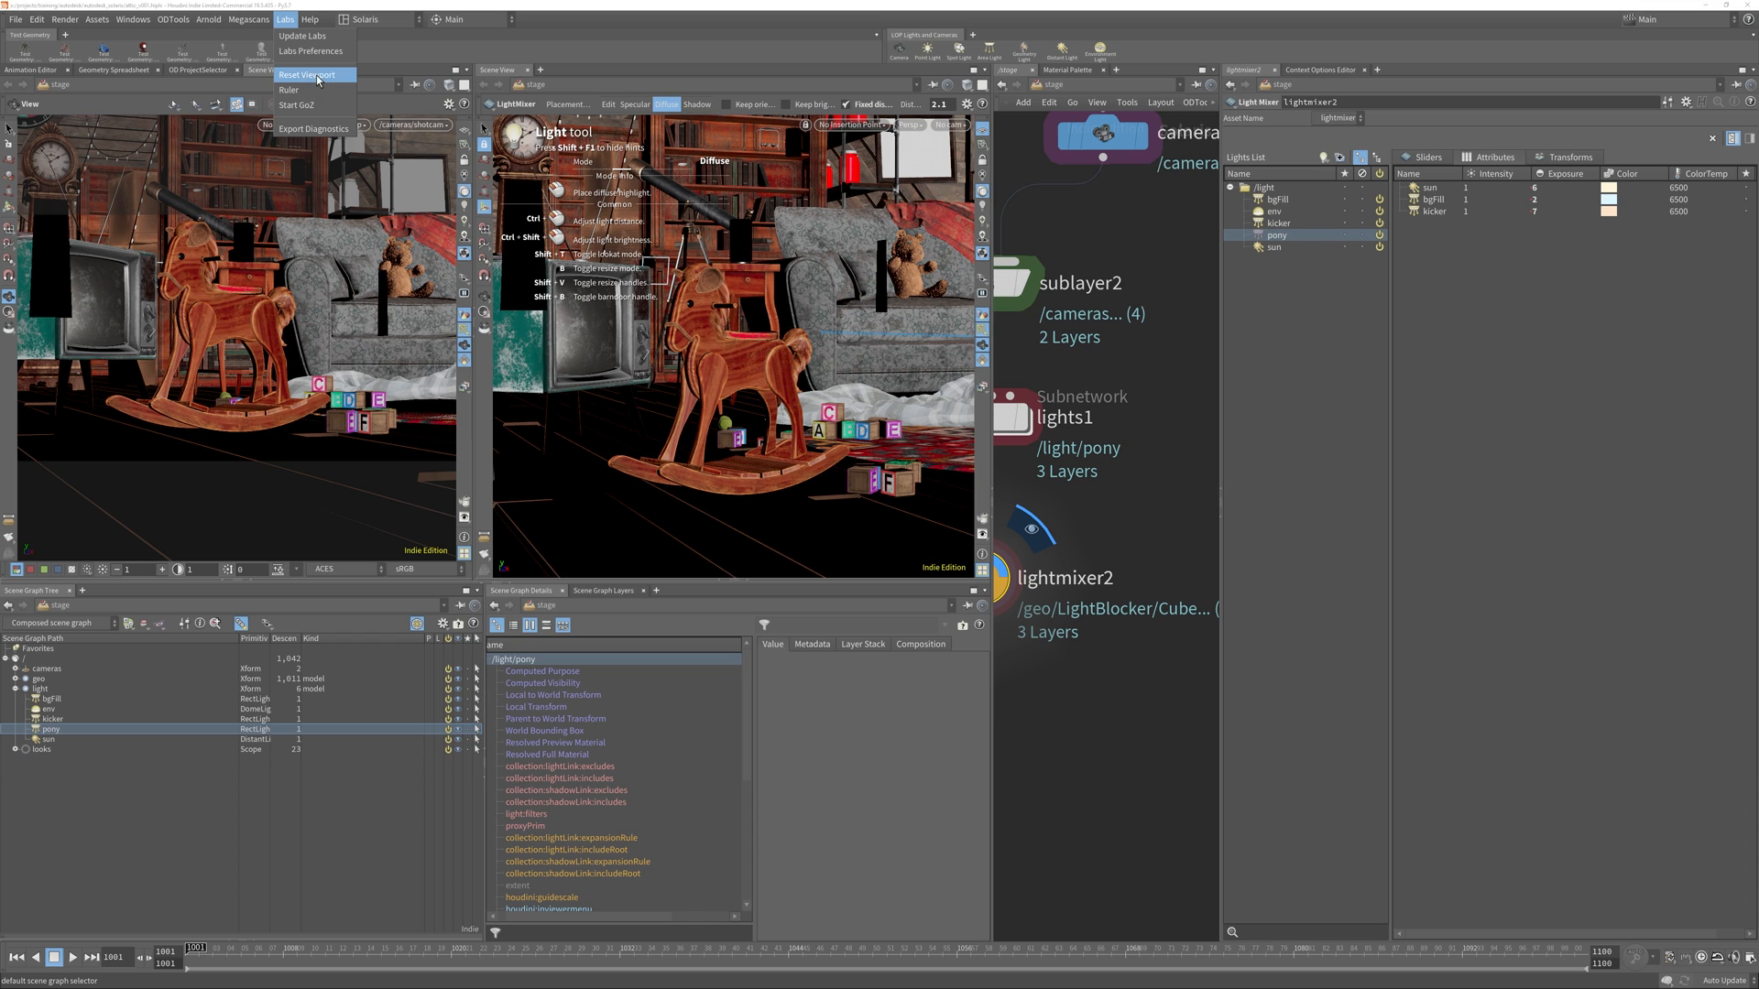
left_click(286, 22)
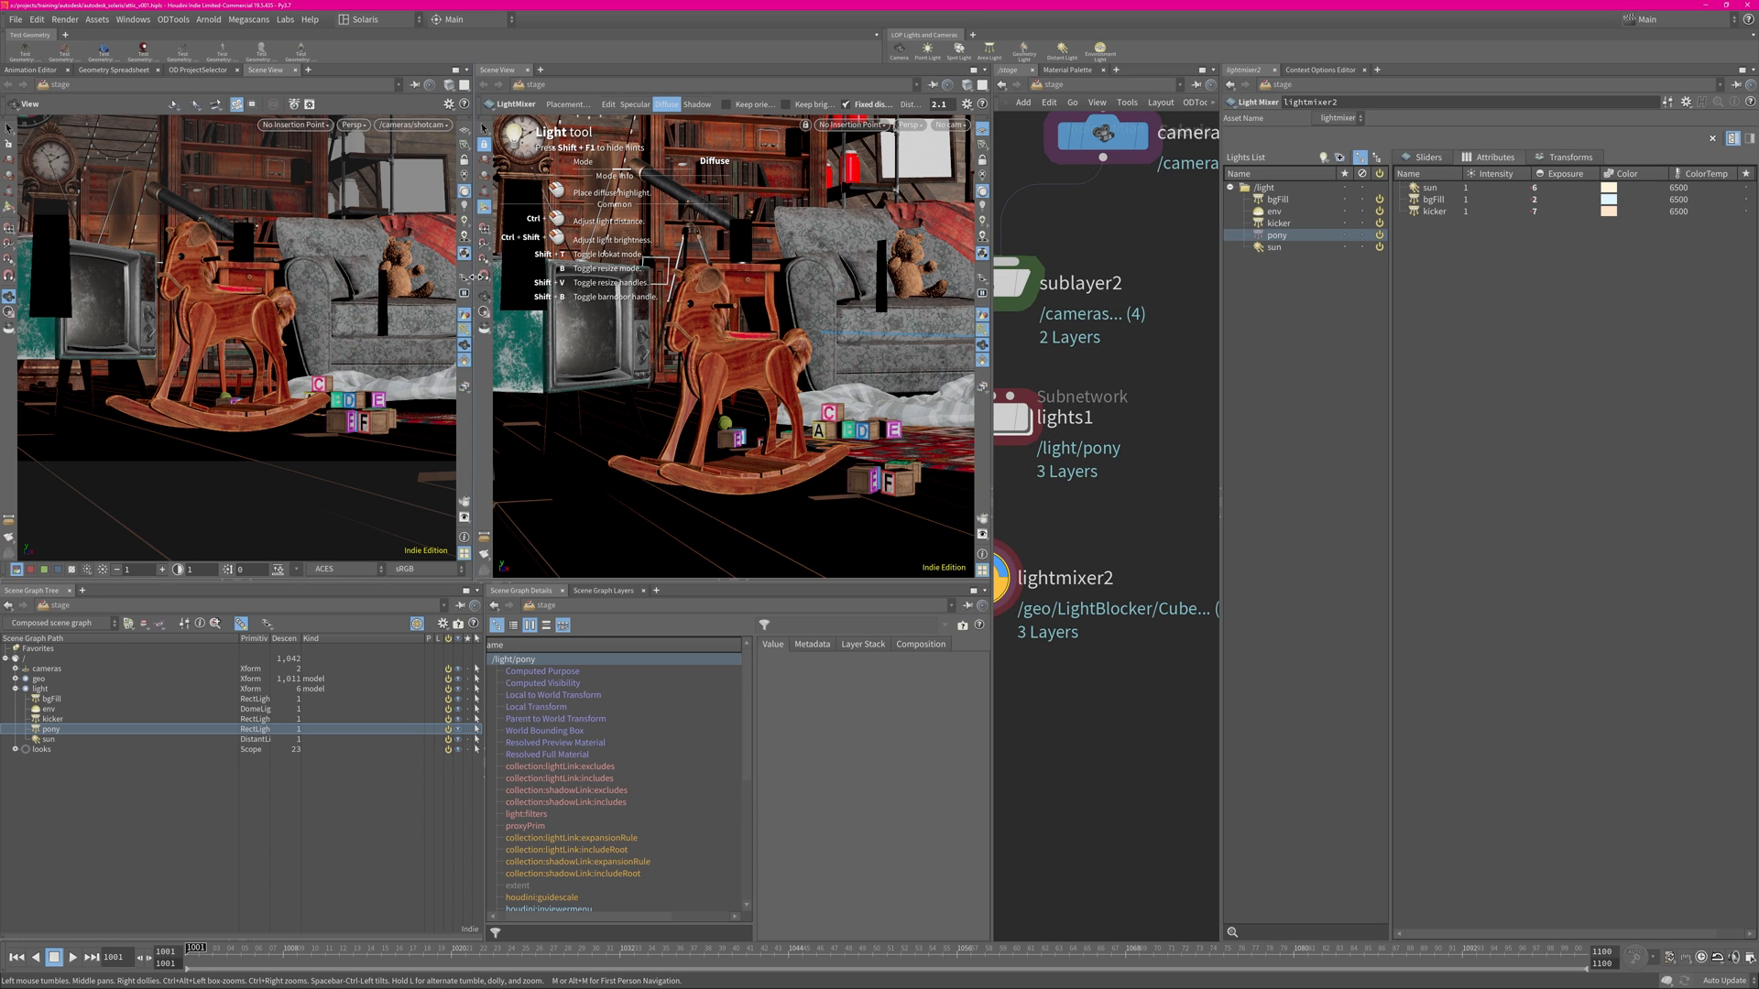
left_click(364, 125)
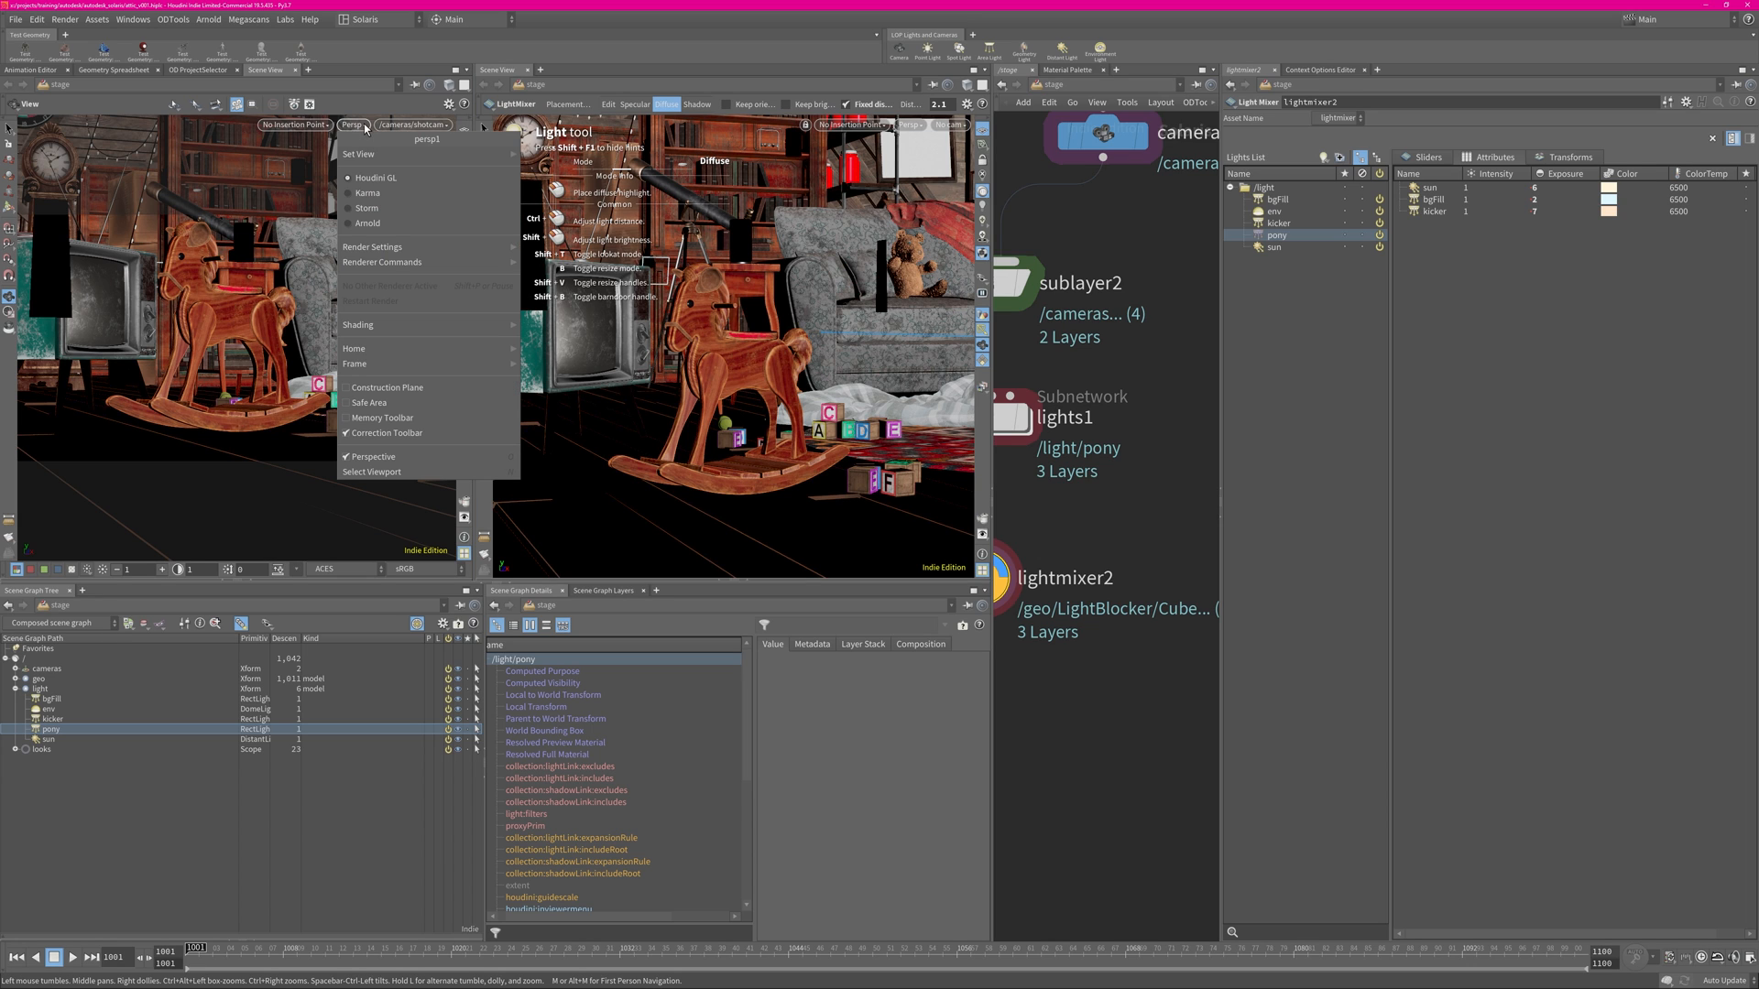
left_click(368, 226)
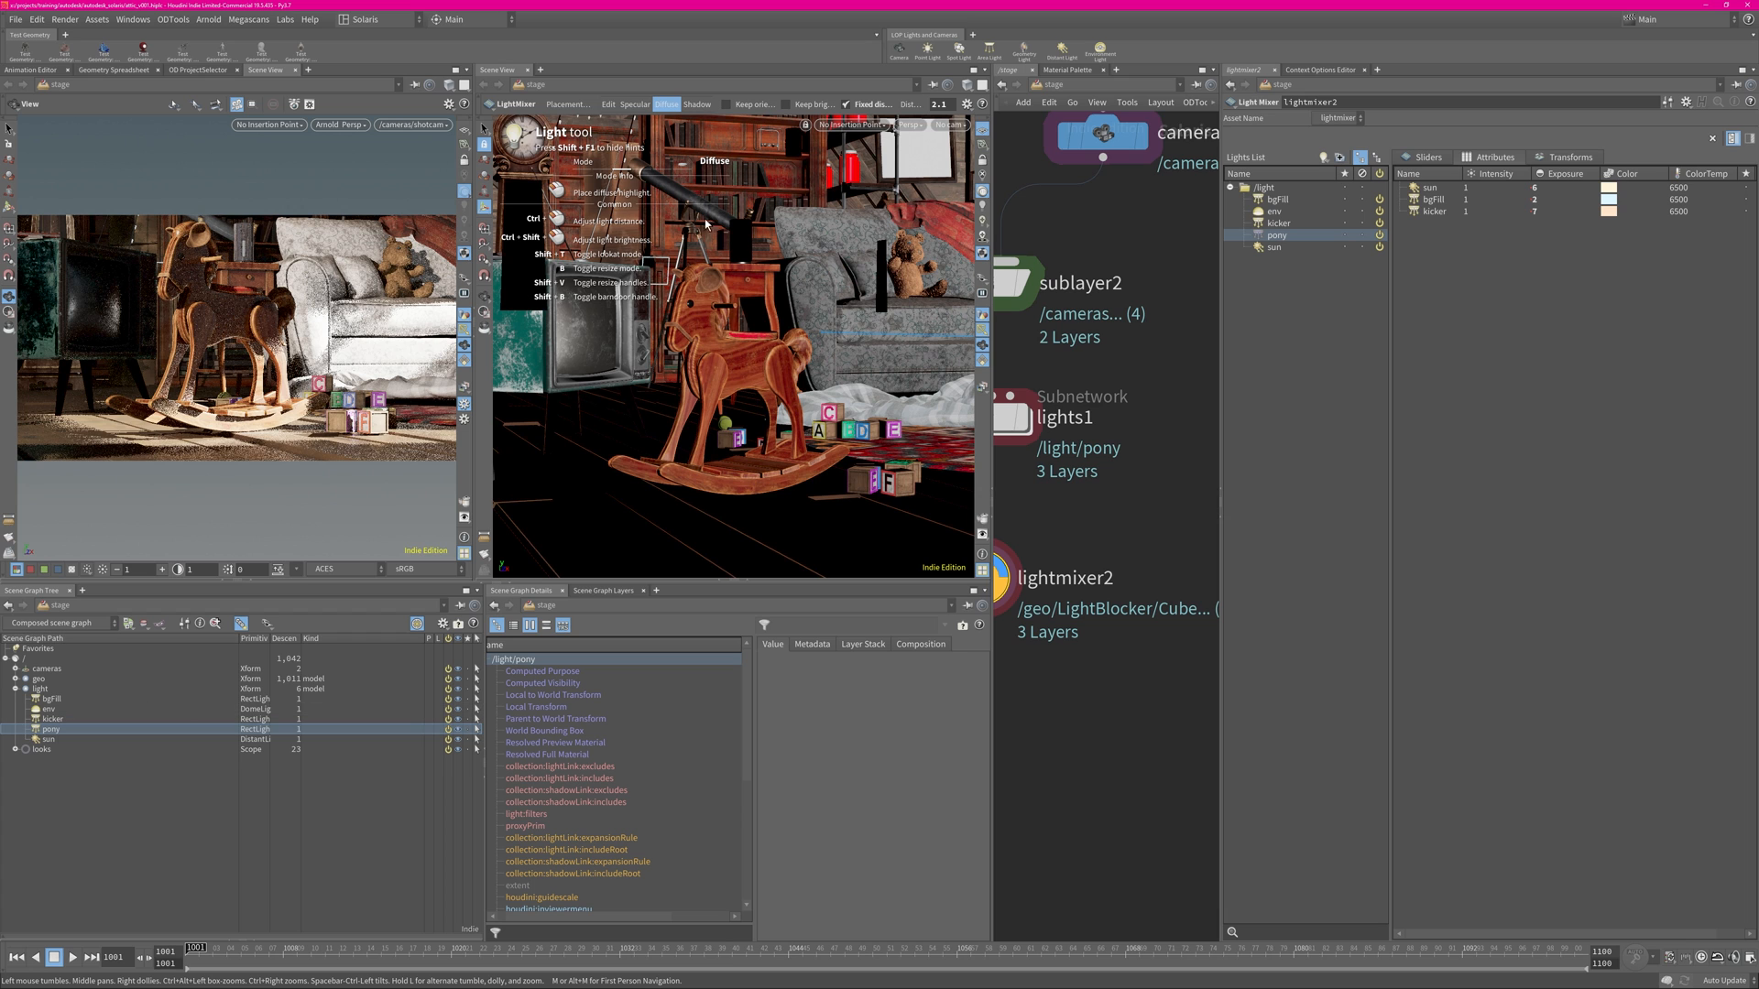
mouse_move(733, 356)
left_mouse_down()
mouse_move(777, 388)
mouse_move(702, 309)
mouse_move(761, 361)
left_mouse_up()
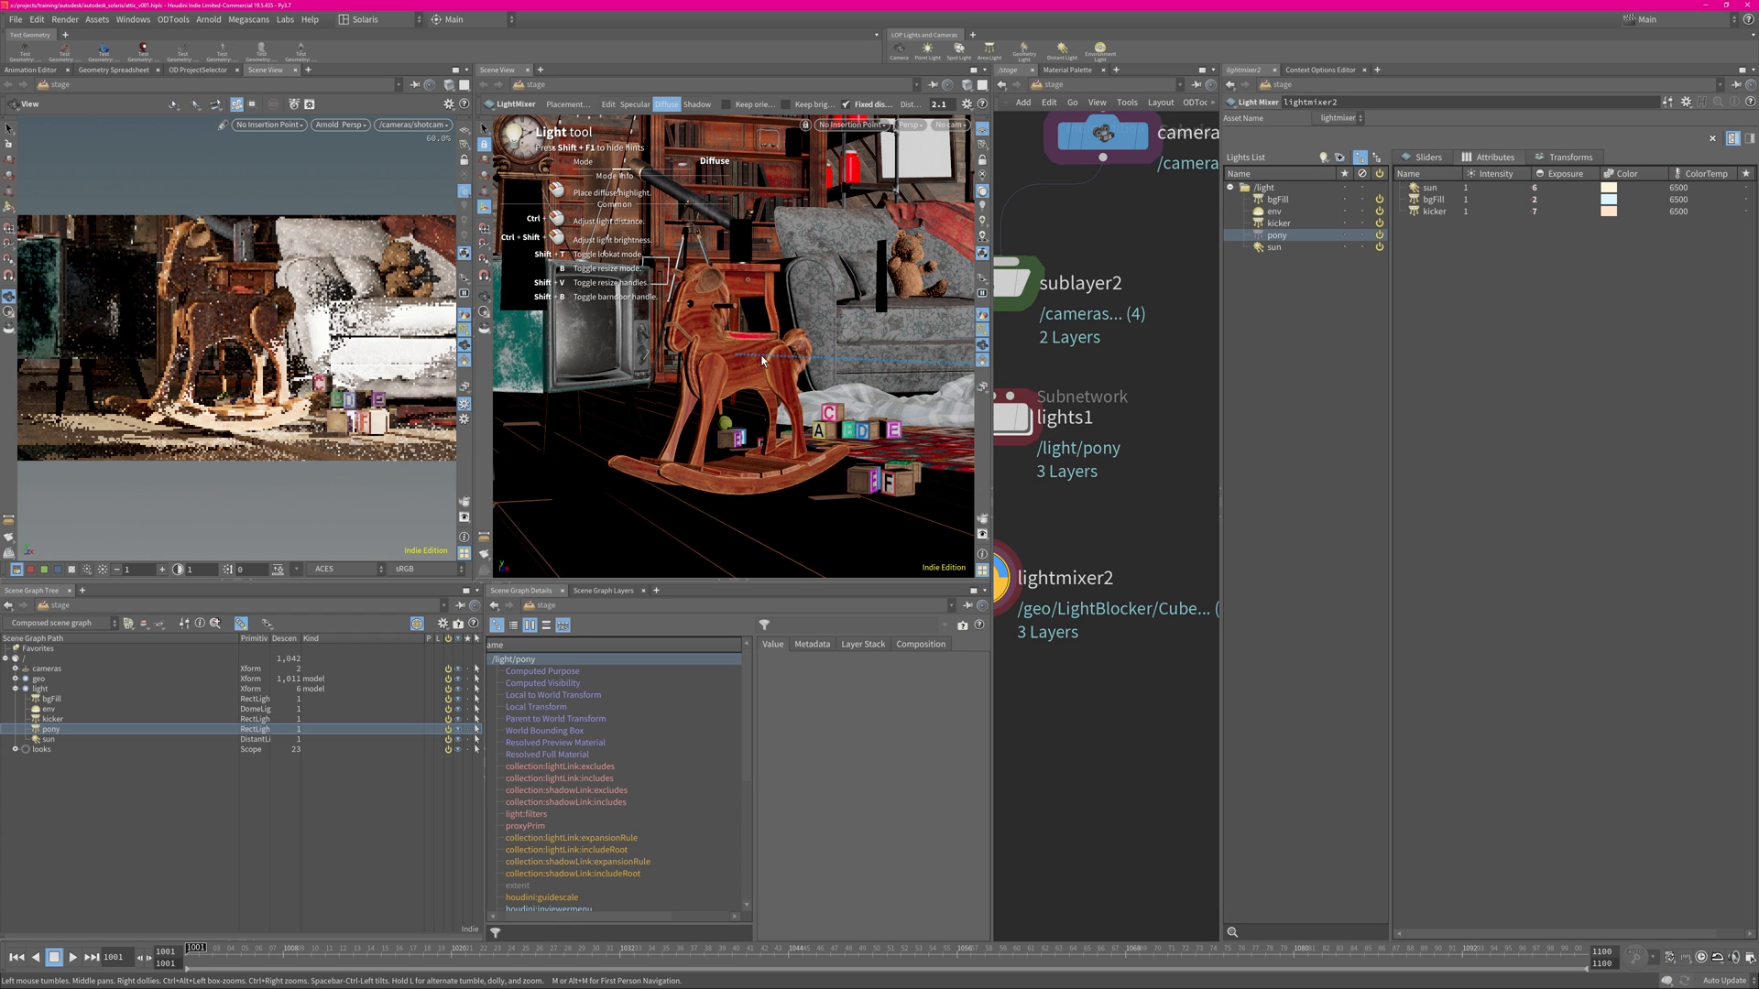
Add the pony light to lightmixer2's attribute list and set its exposure to 8.
left_click_drag(1291, 238, 1479, 231)
double_click(1478, 229)
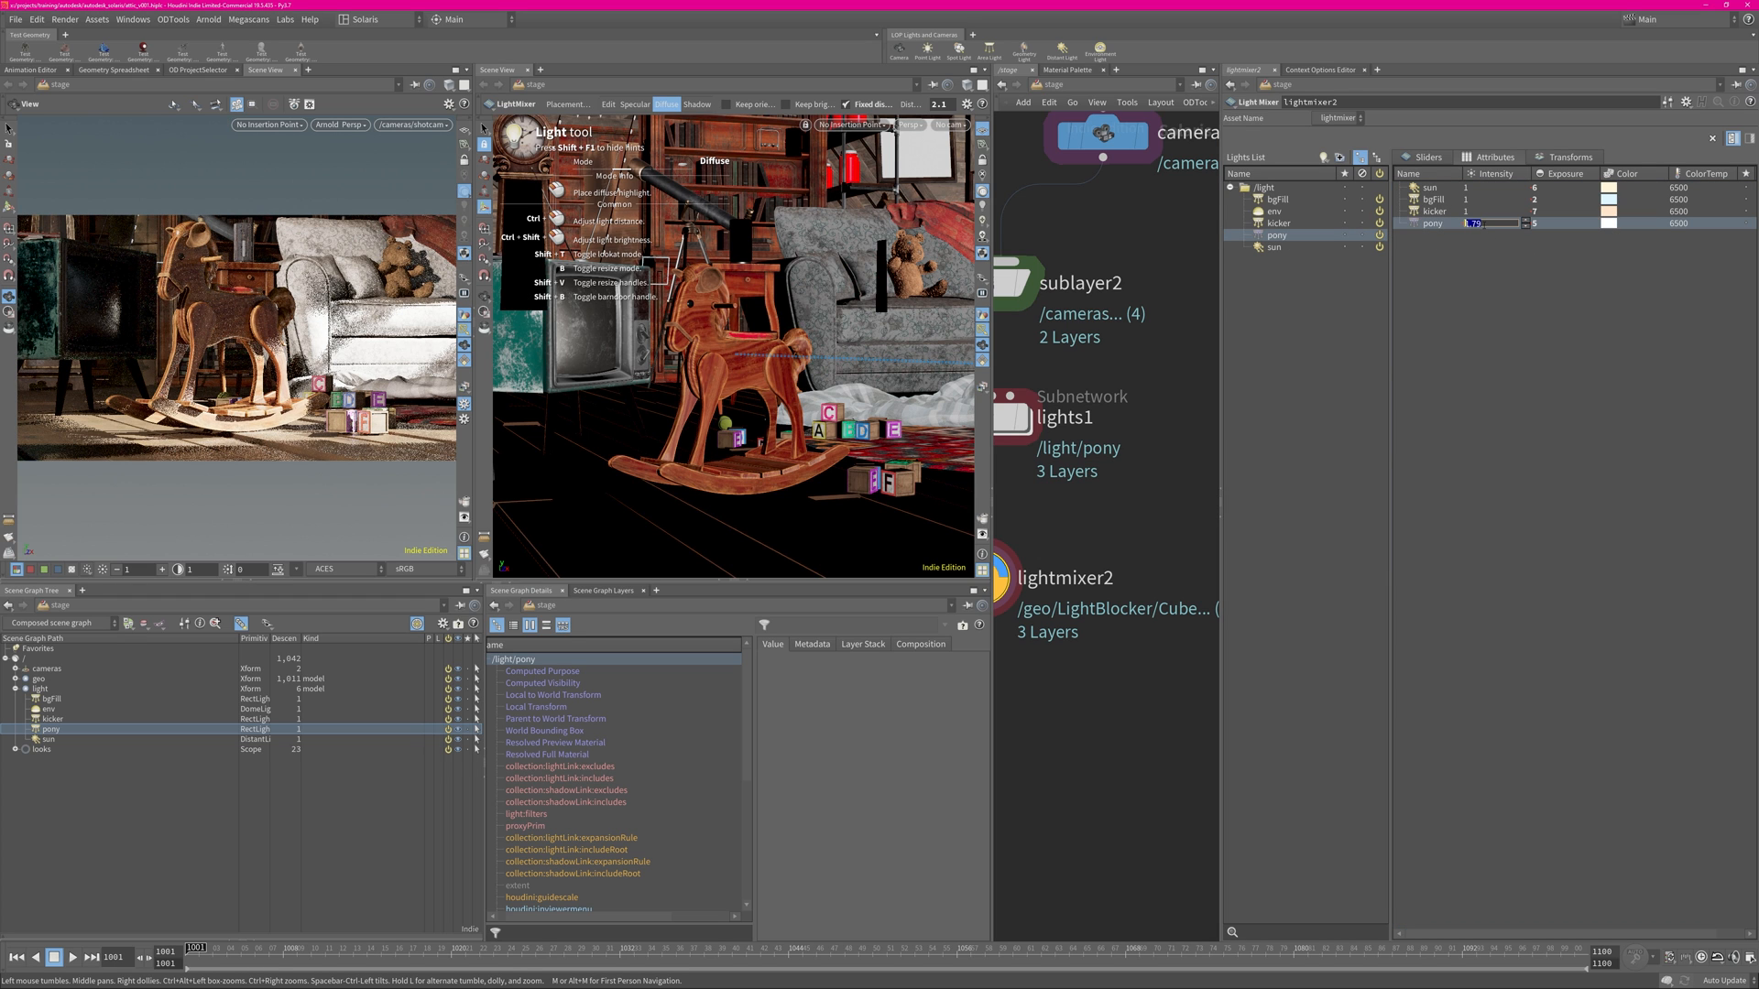
key("Return")
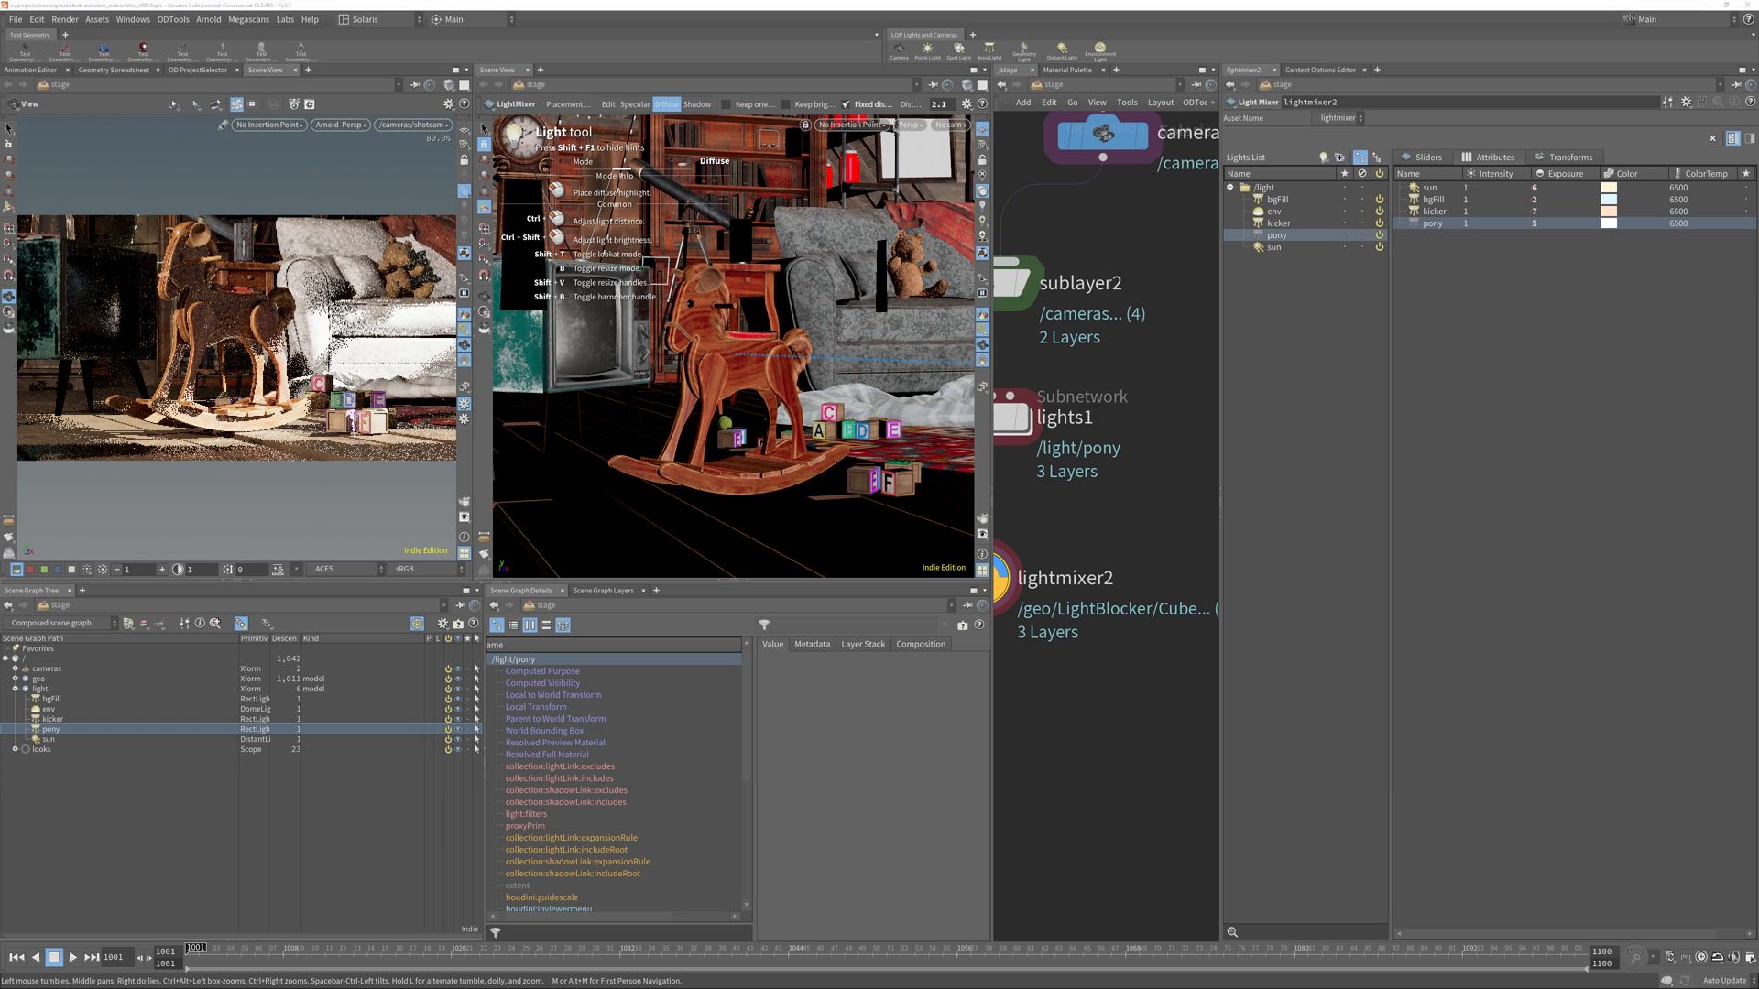
double_click(1545, 222)
type("8")
key("Return")
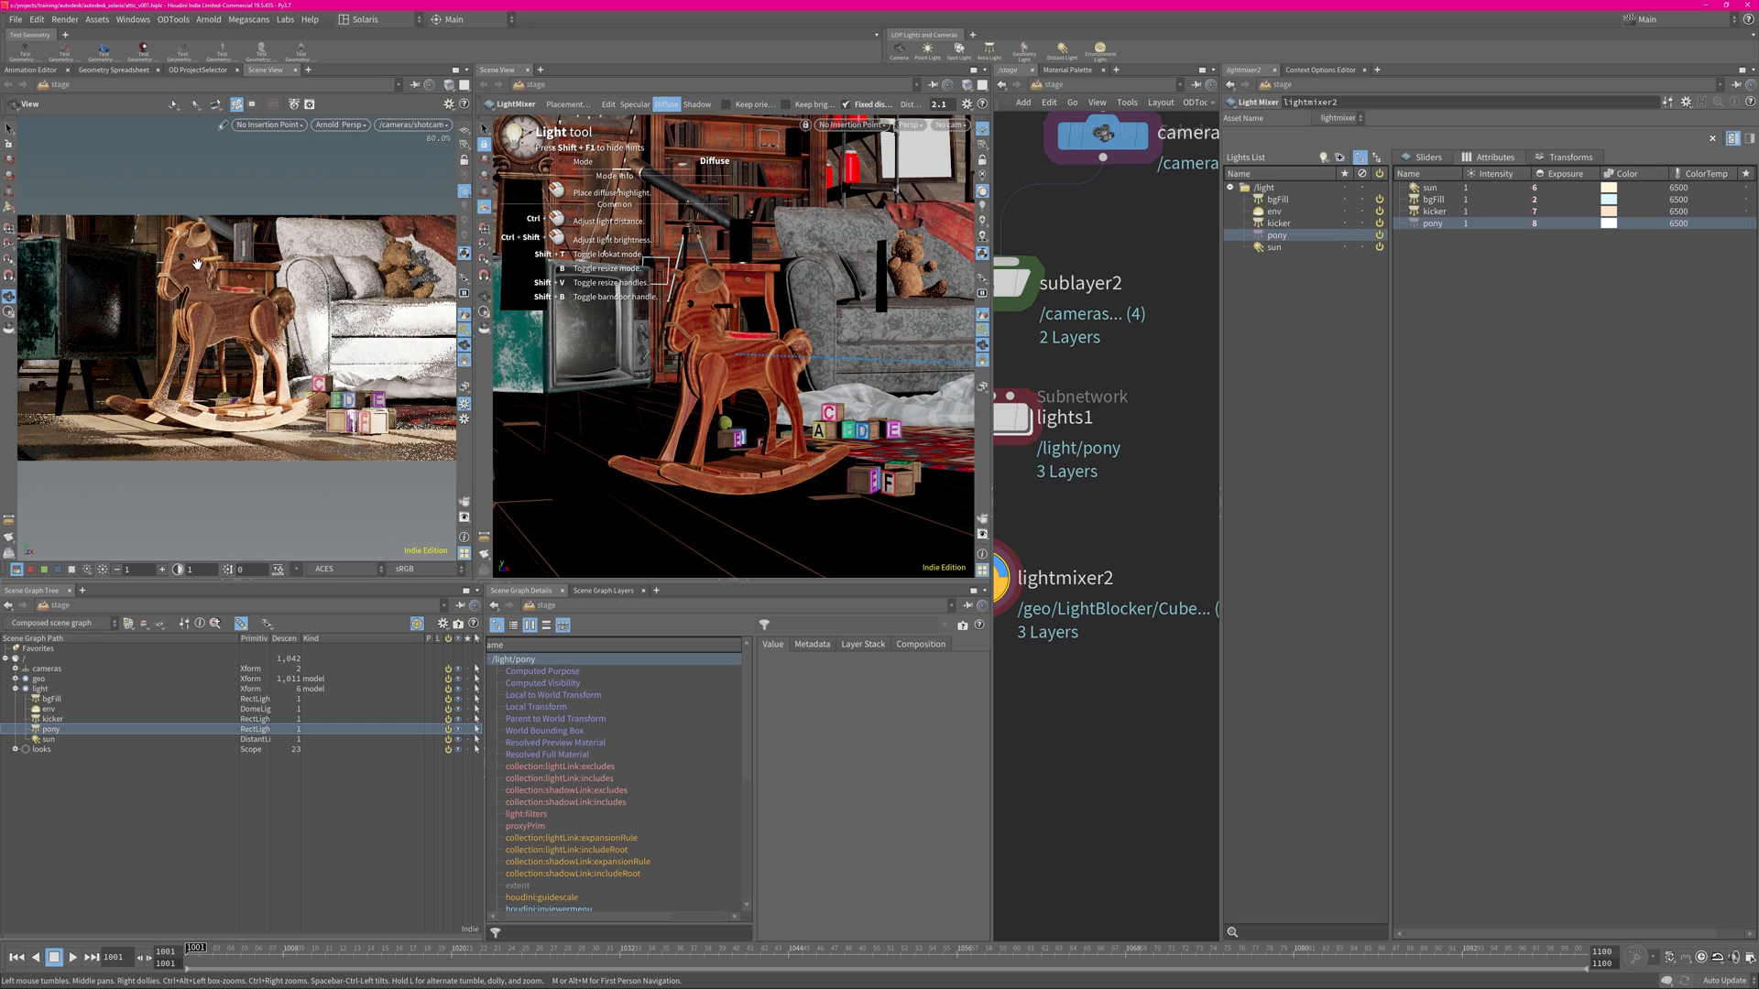
Reposition the pony light with Diffuse placement, trying highlight points on the rocking horse's body.
left_click(607, 104)
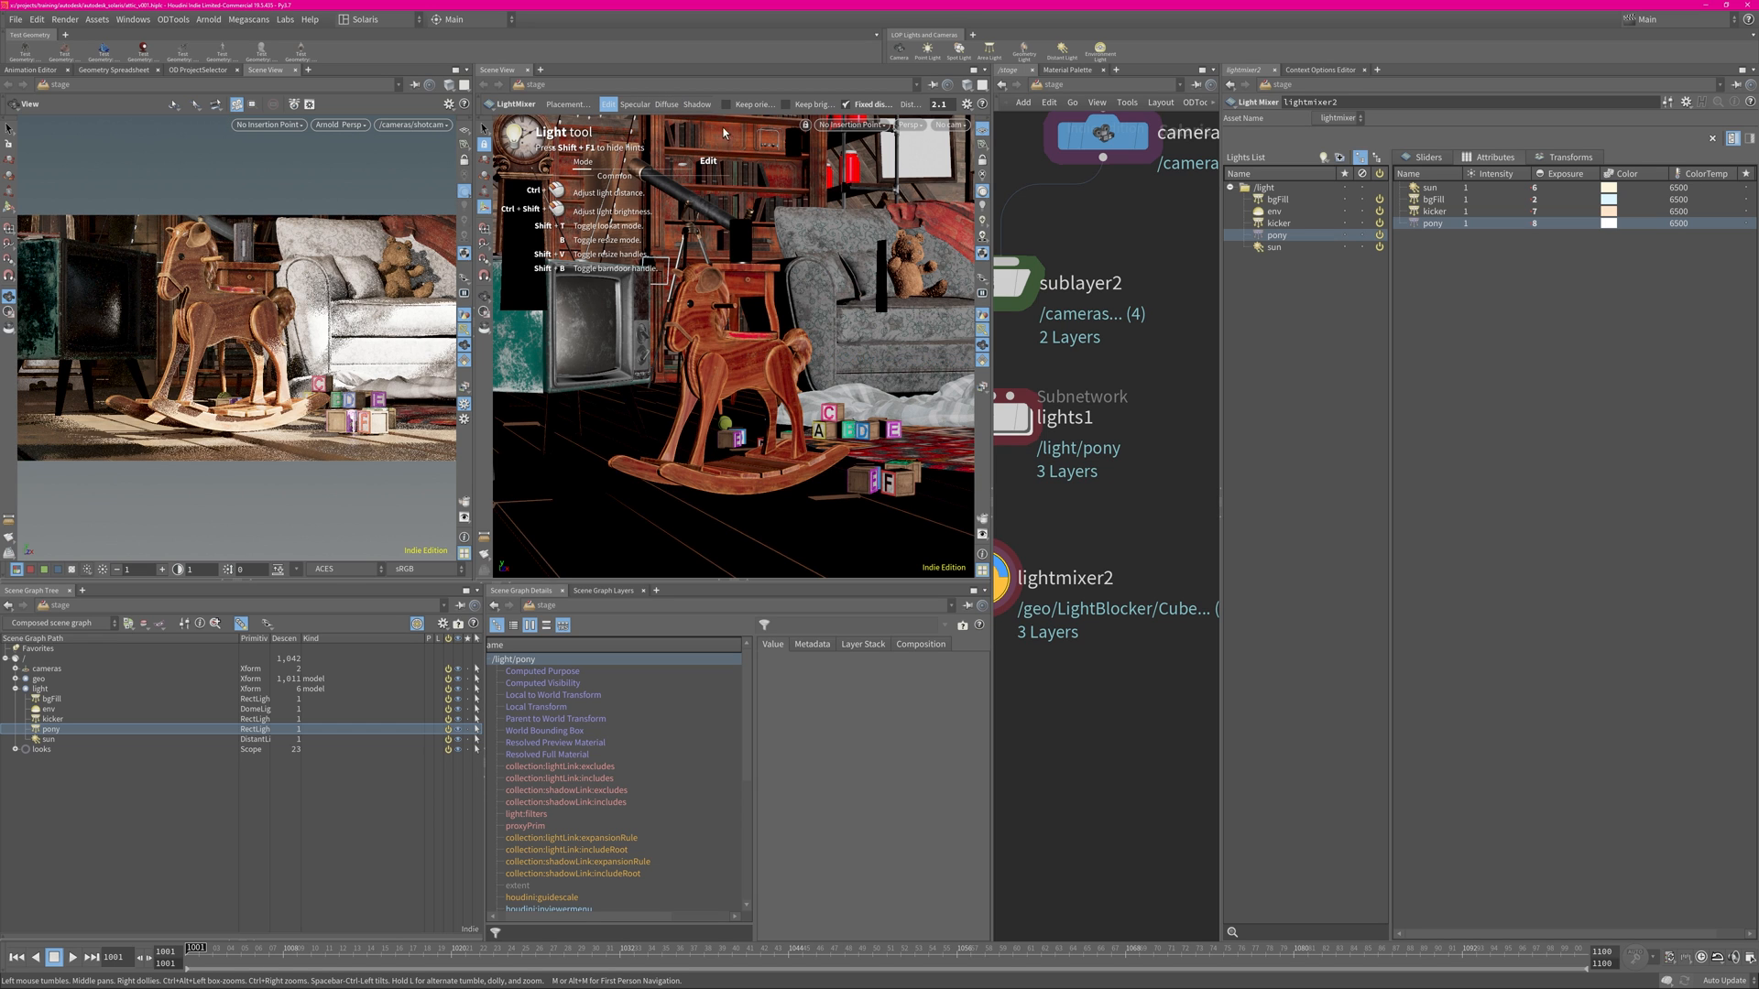
left_click(664, 104)
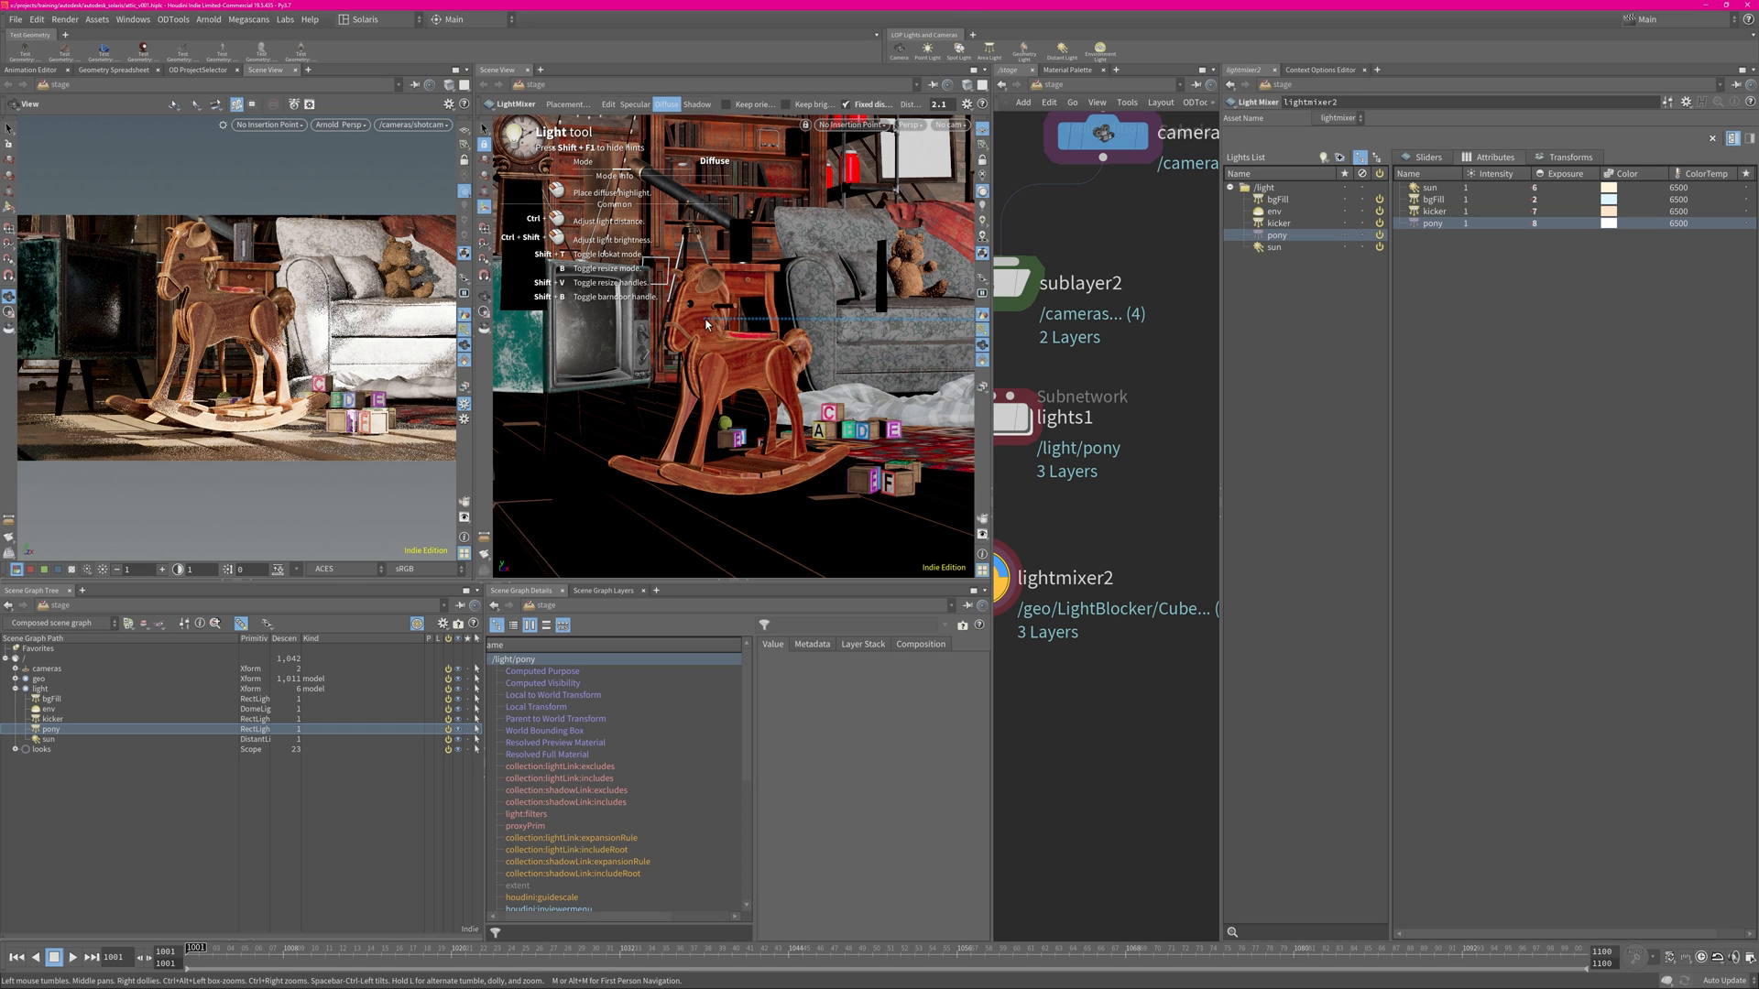
left_click_drag(705, 320, 588, 327)
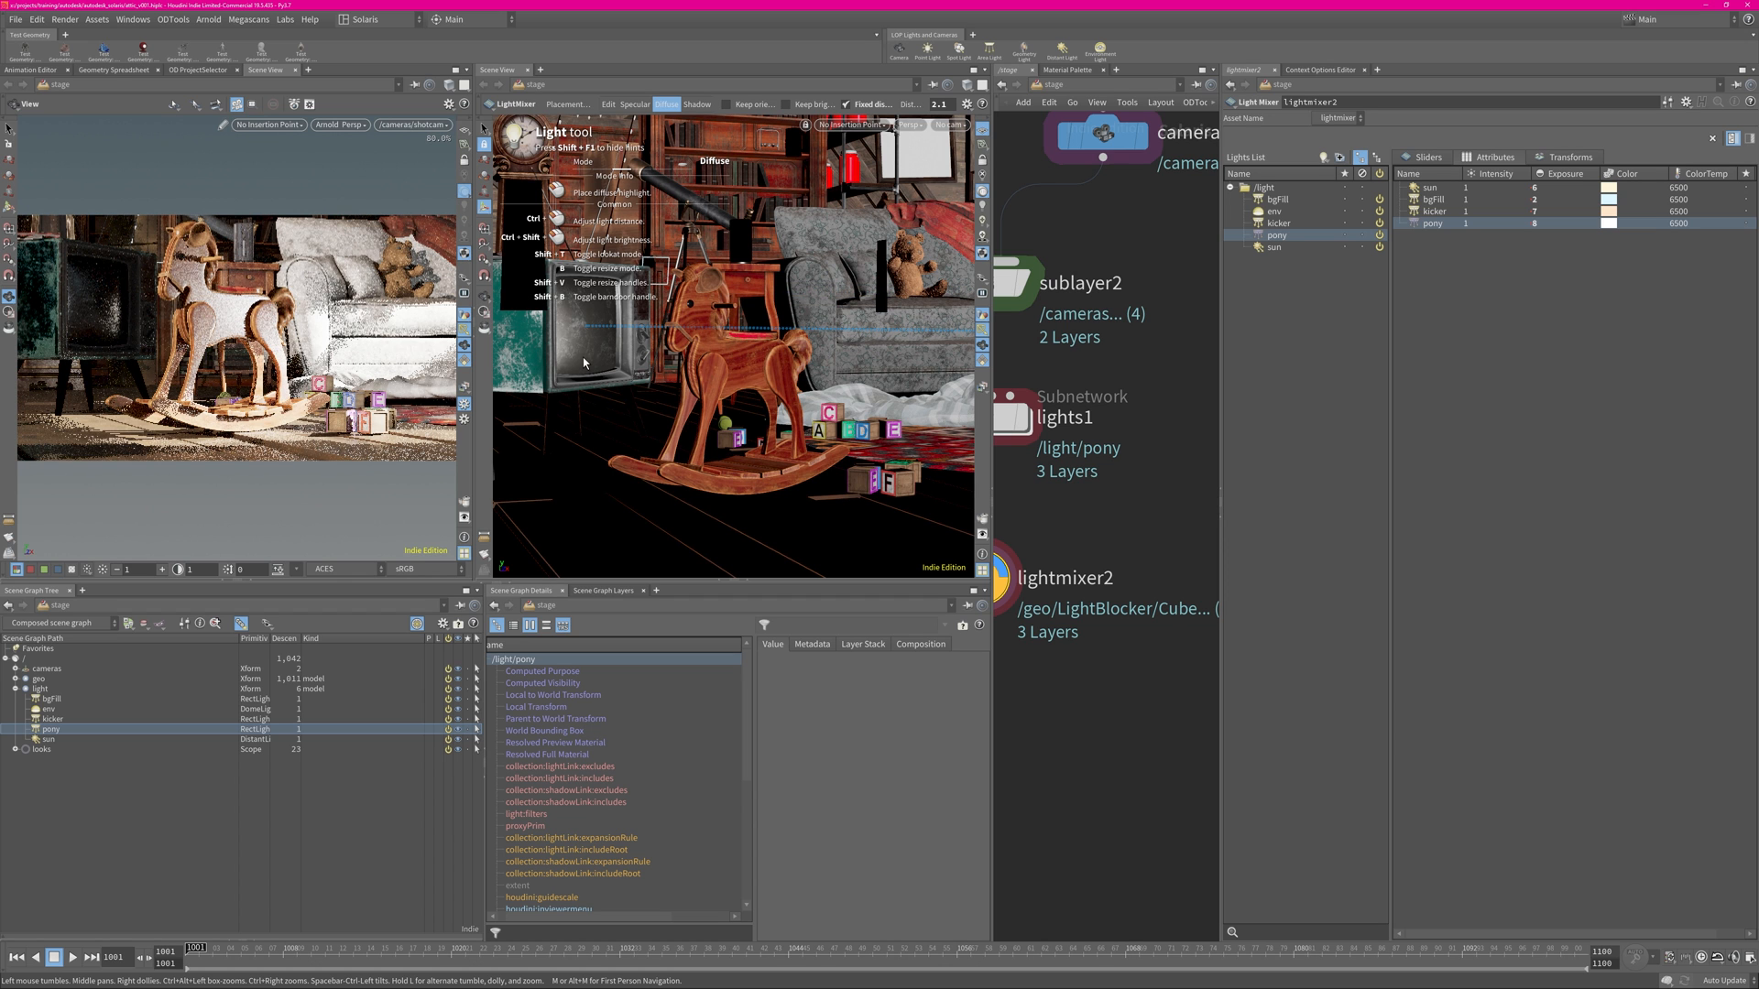
left_click(730, 409)
left_click(758, 352)
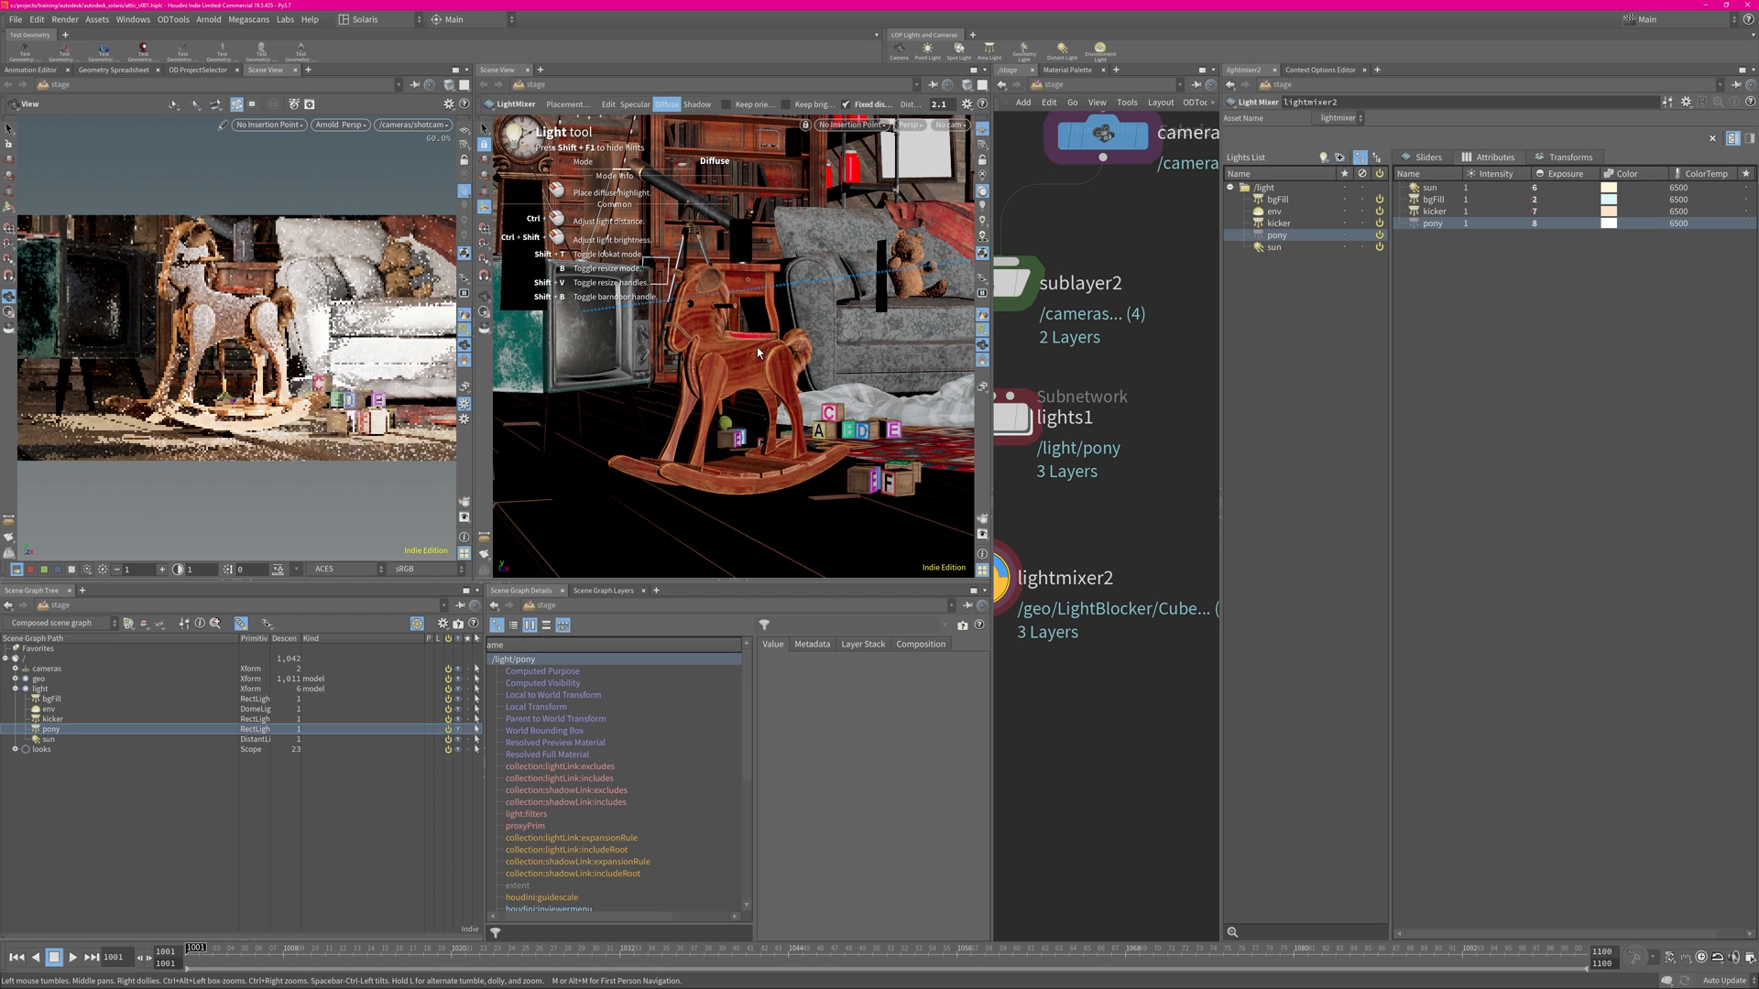
Switch to Specular placement and aim the pony light's highlight at the rocking horse's chest.
left_click(635, 104)
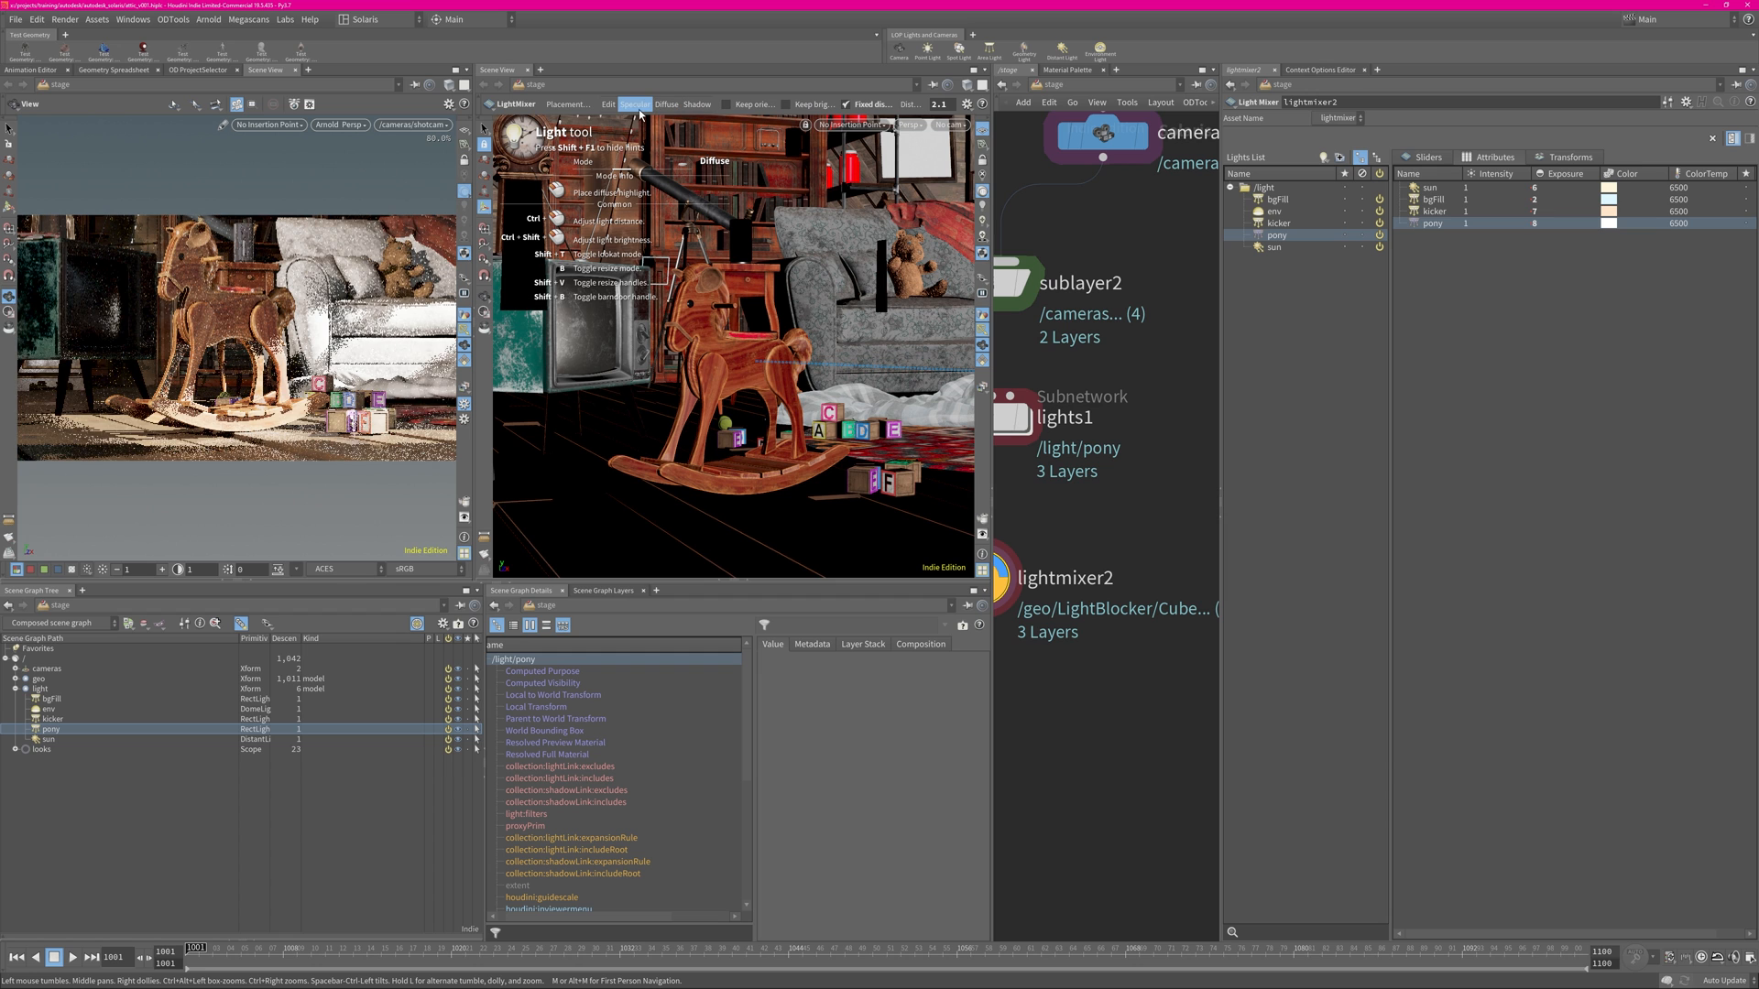
left_click(730, 358)
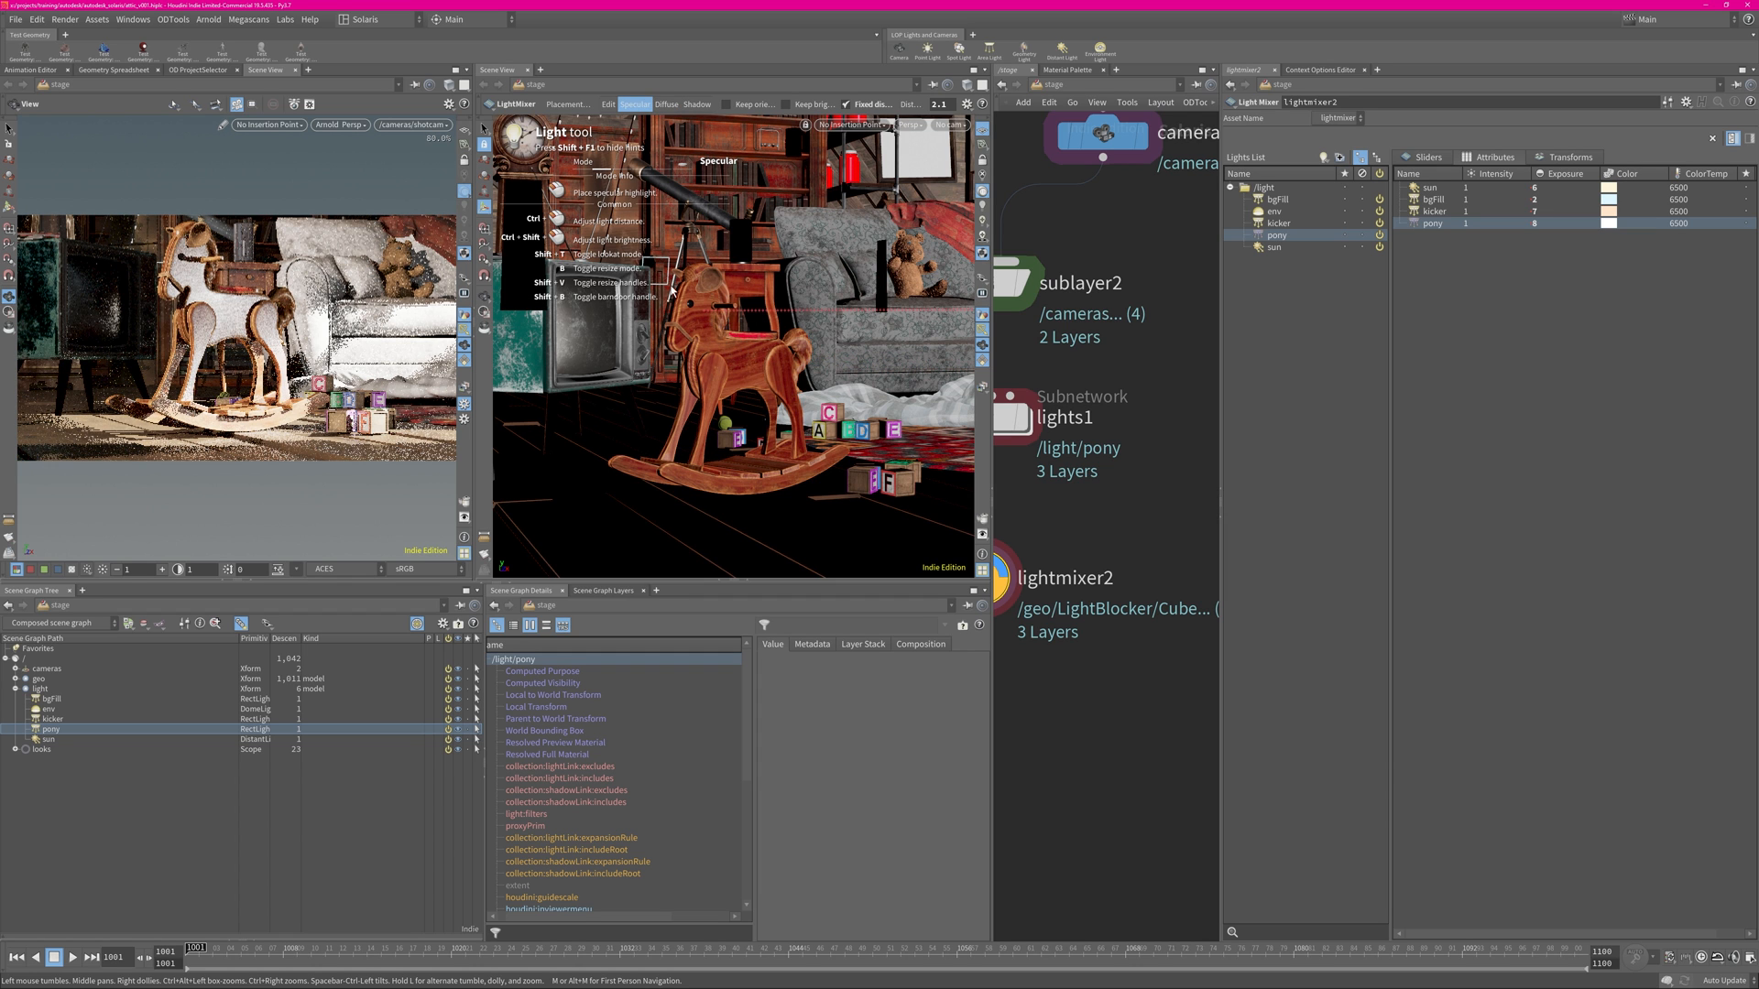
left_click(590, 327)
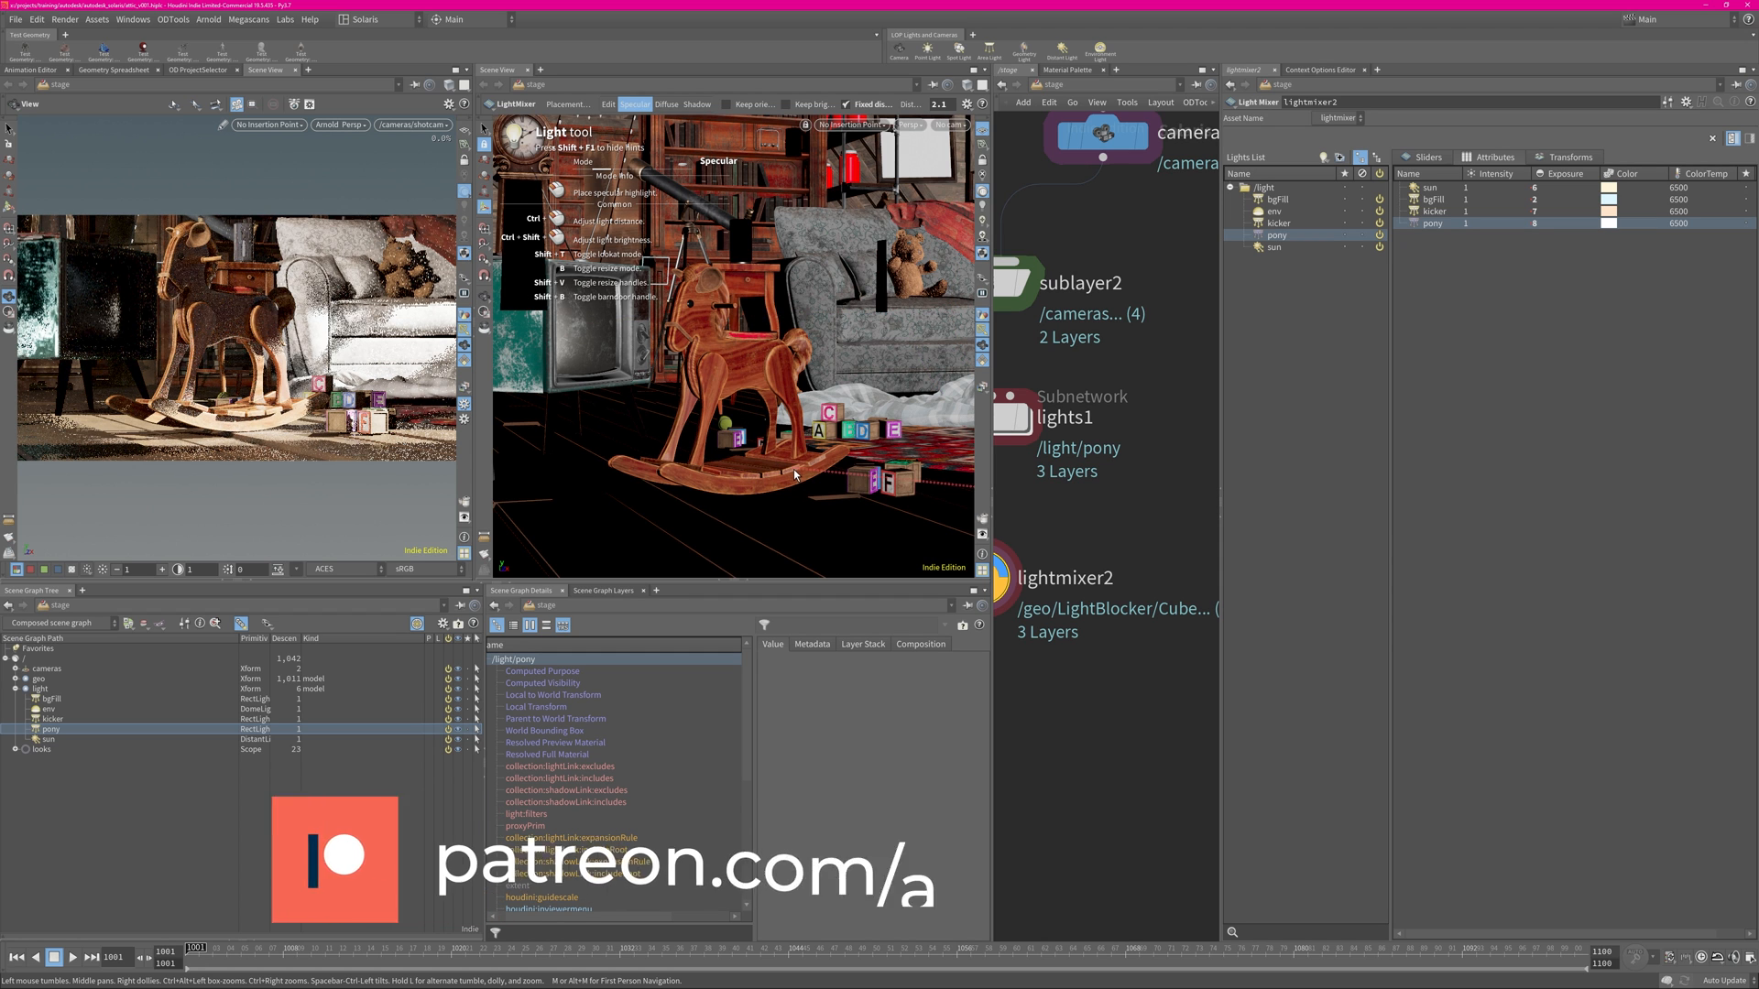
left_click(768, 443)
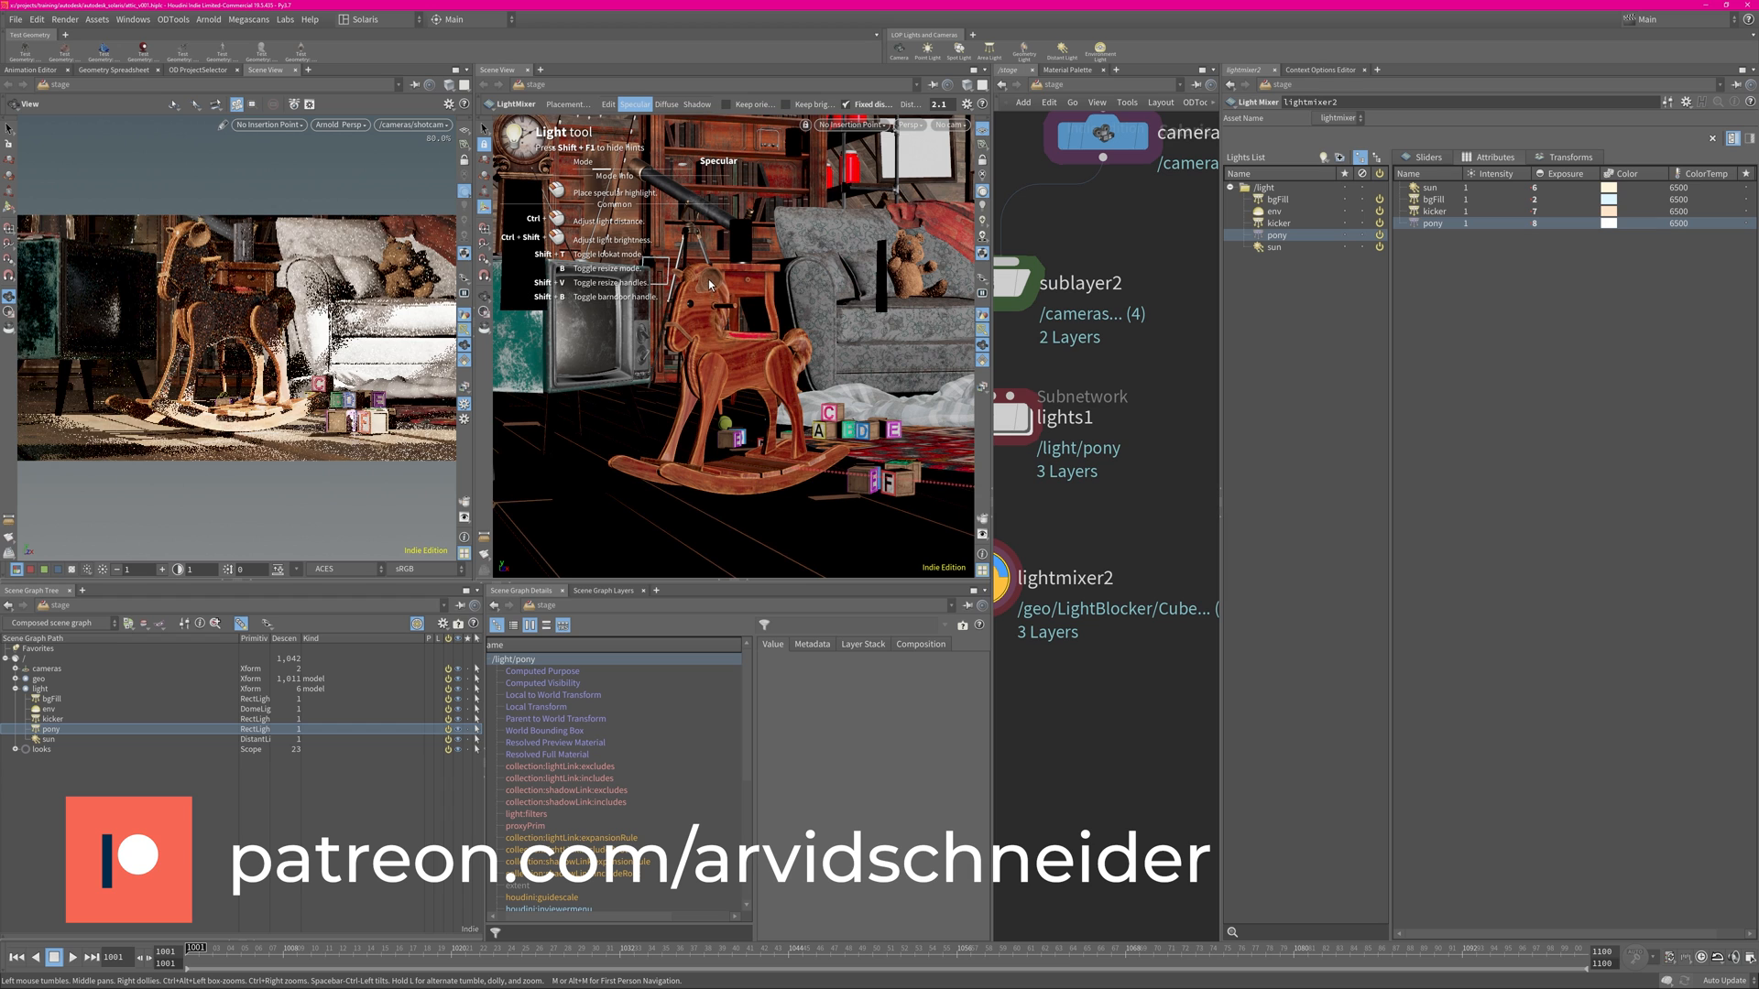
left_click(702, 339)
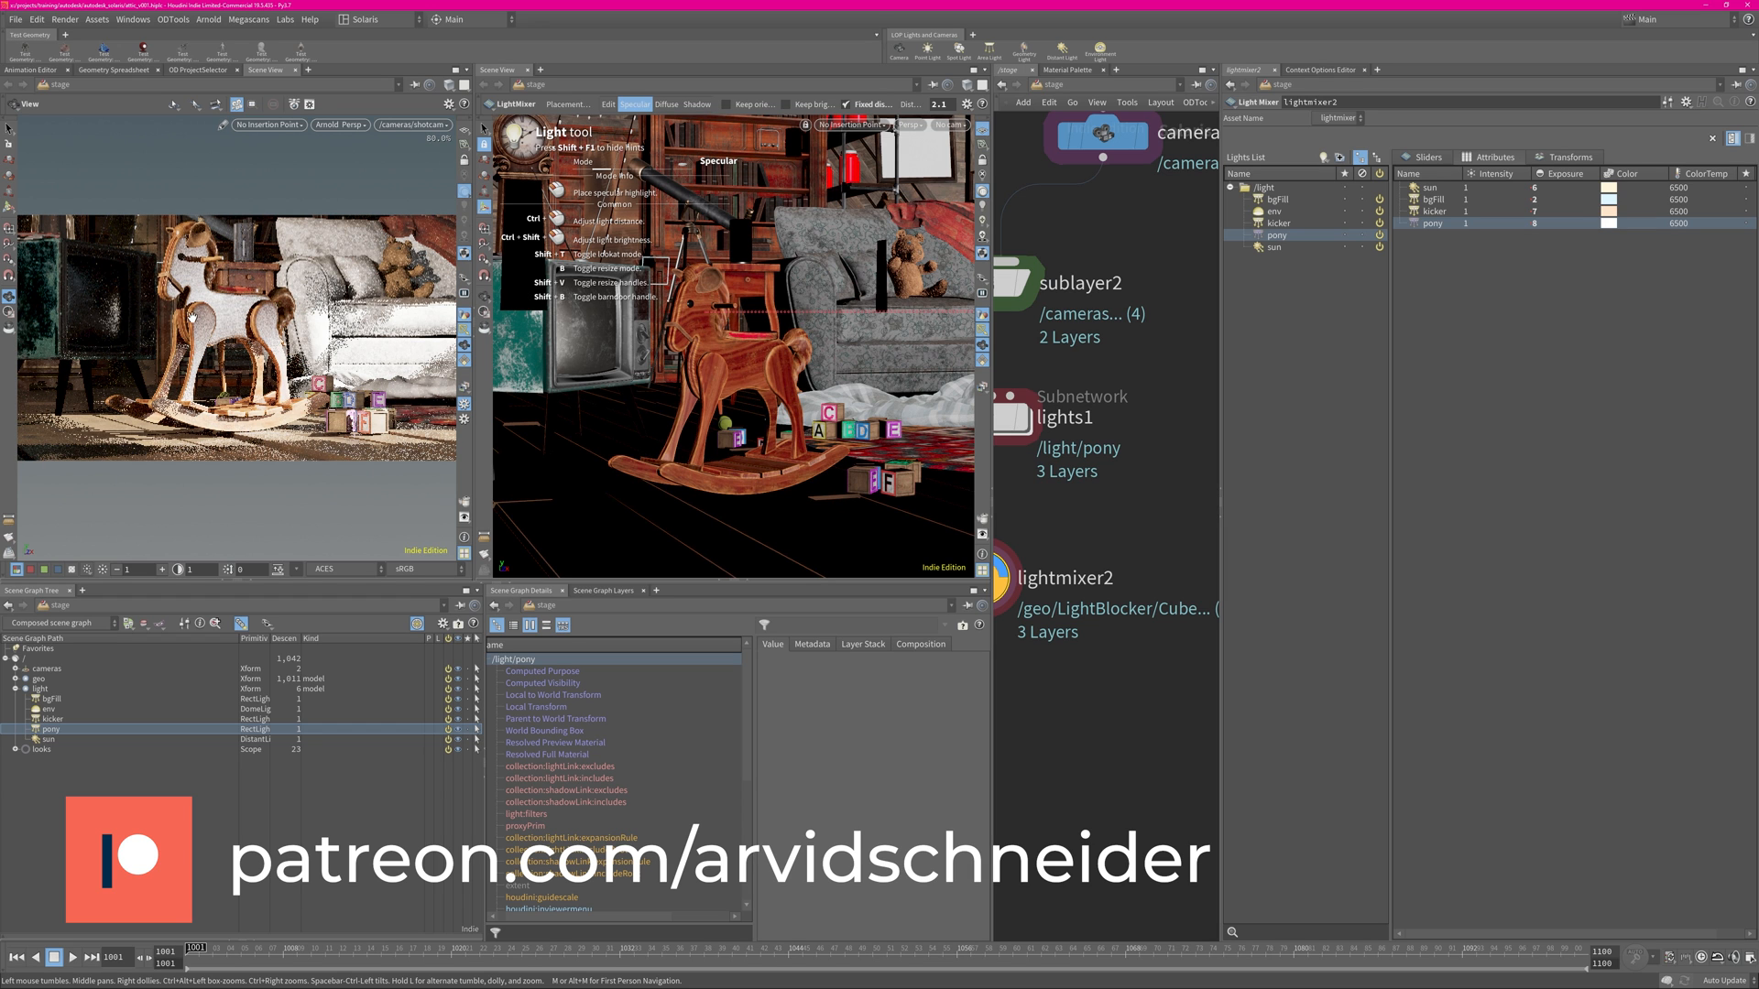
Set the pony light's exposure to 5.7 and tint it pale blue with hue 220 and saturation 0.241.
middle_click_drag(1535, 222, 1398, 235)
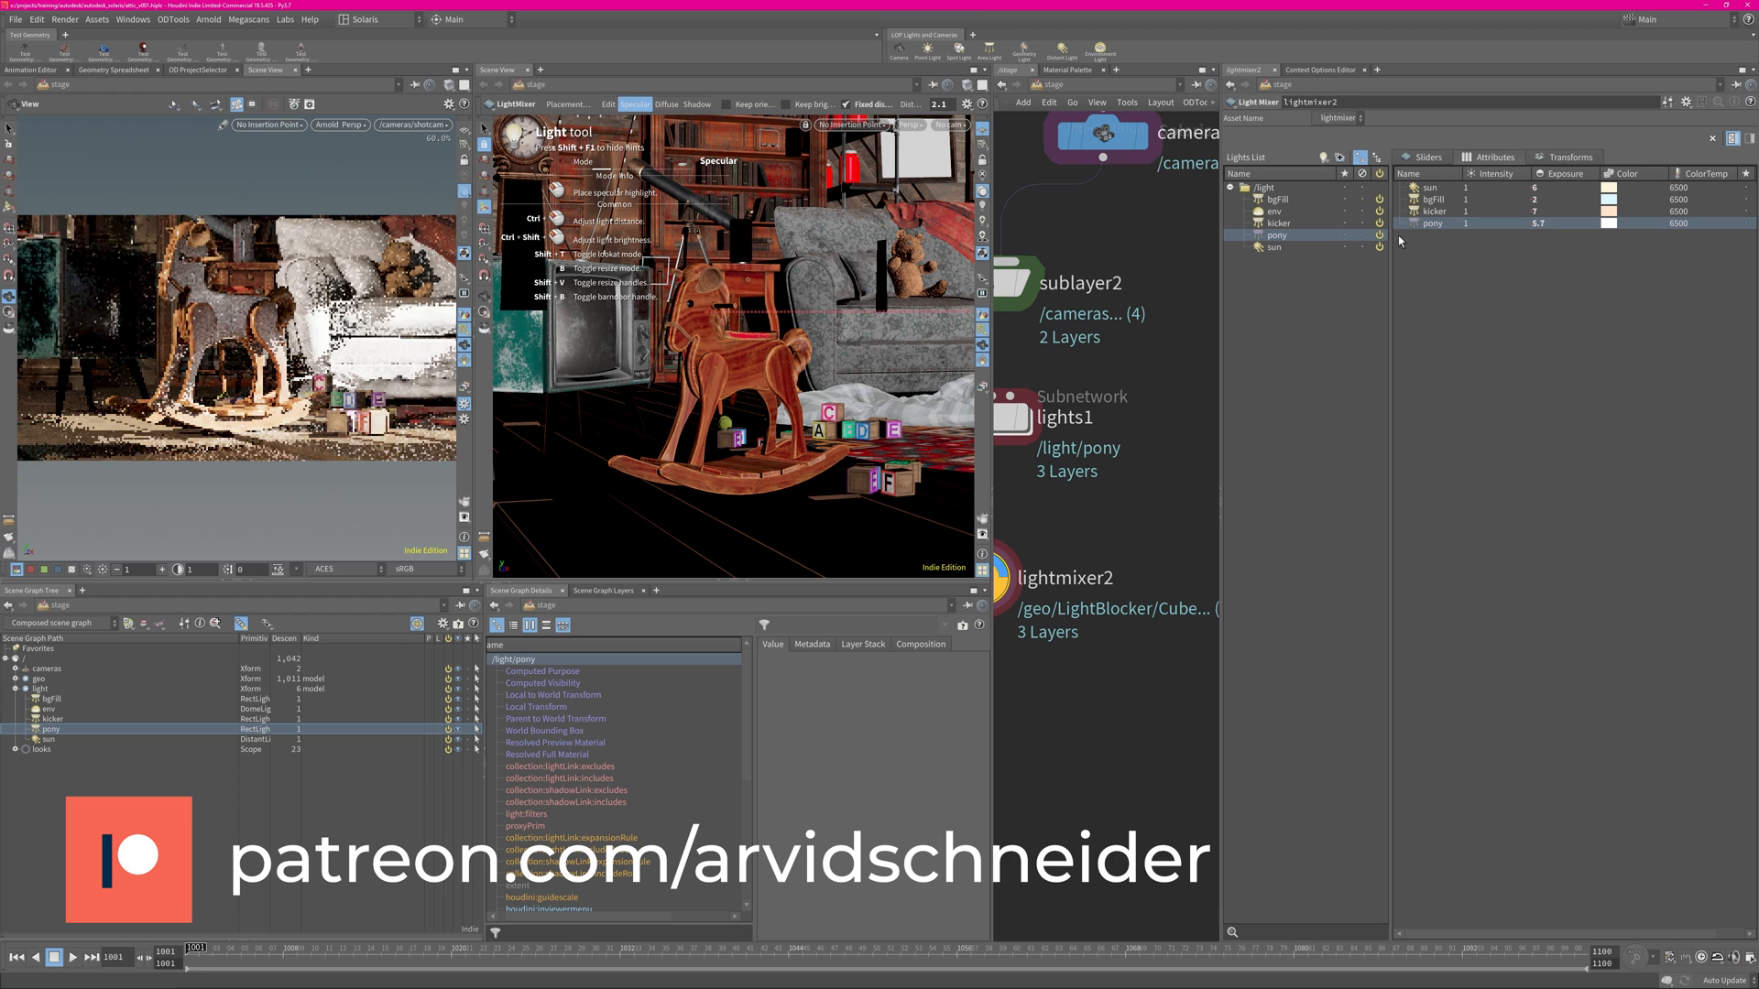
left_click(1608, 223)
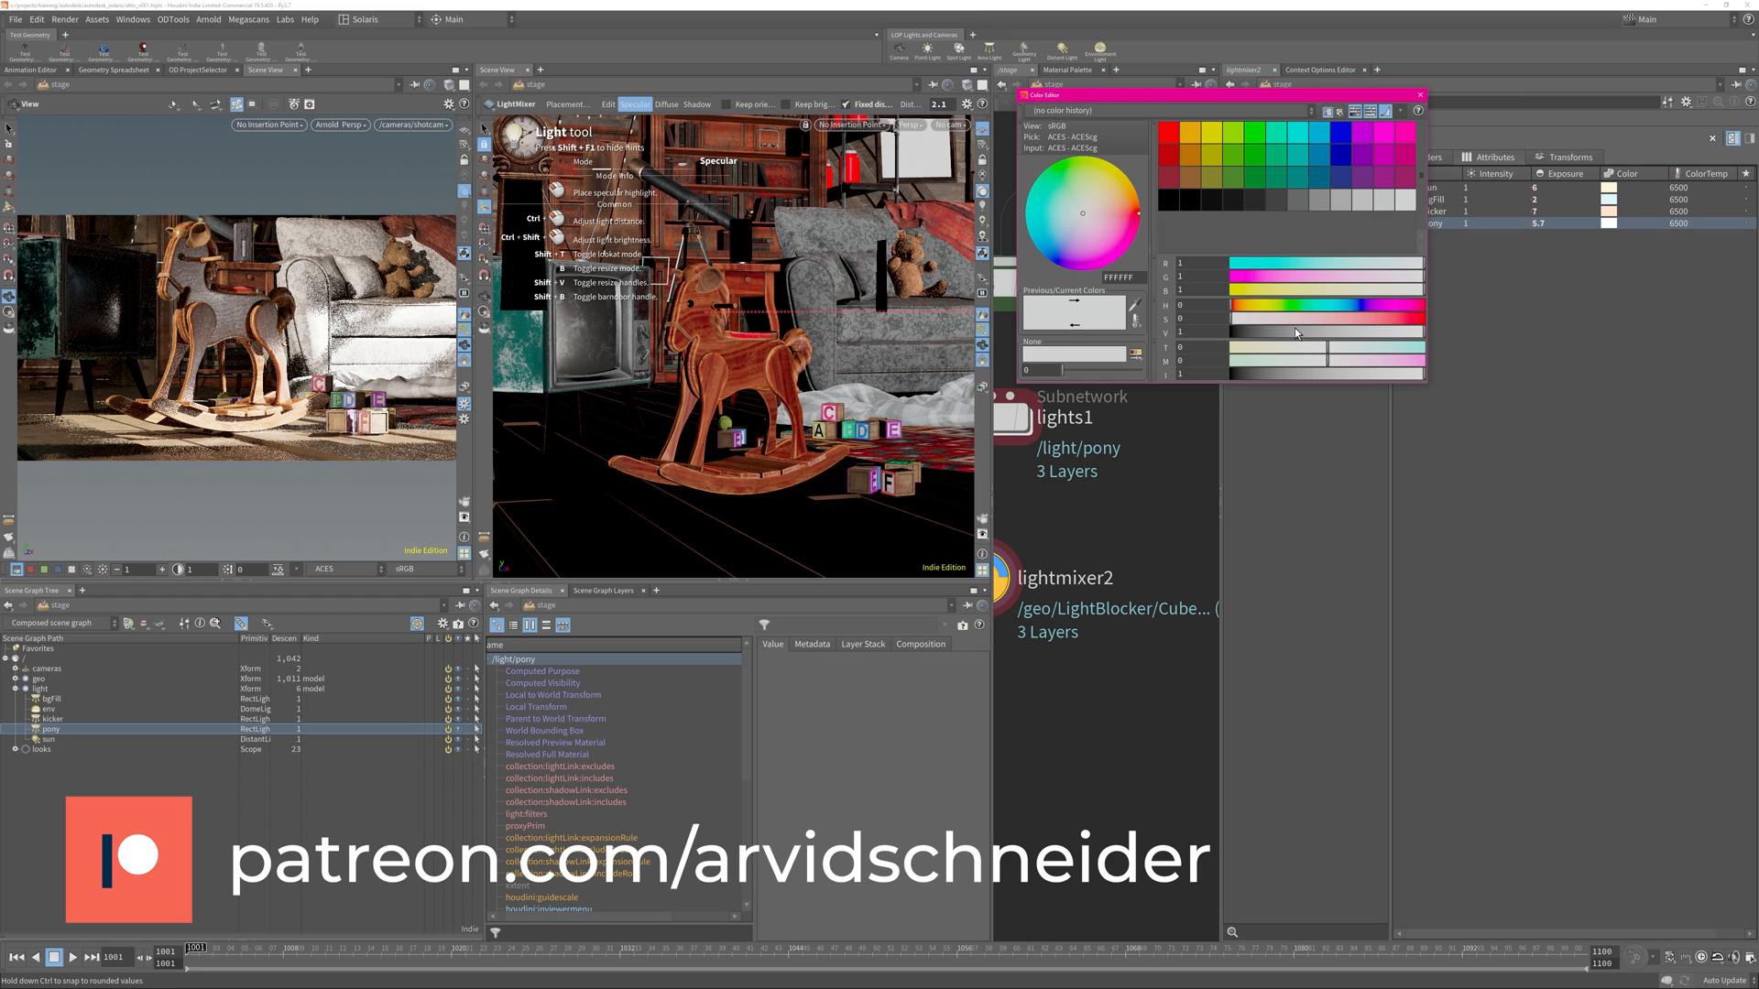
left_click(1349, 306)
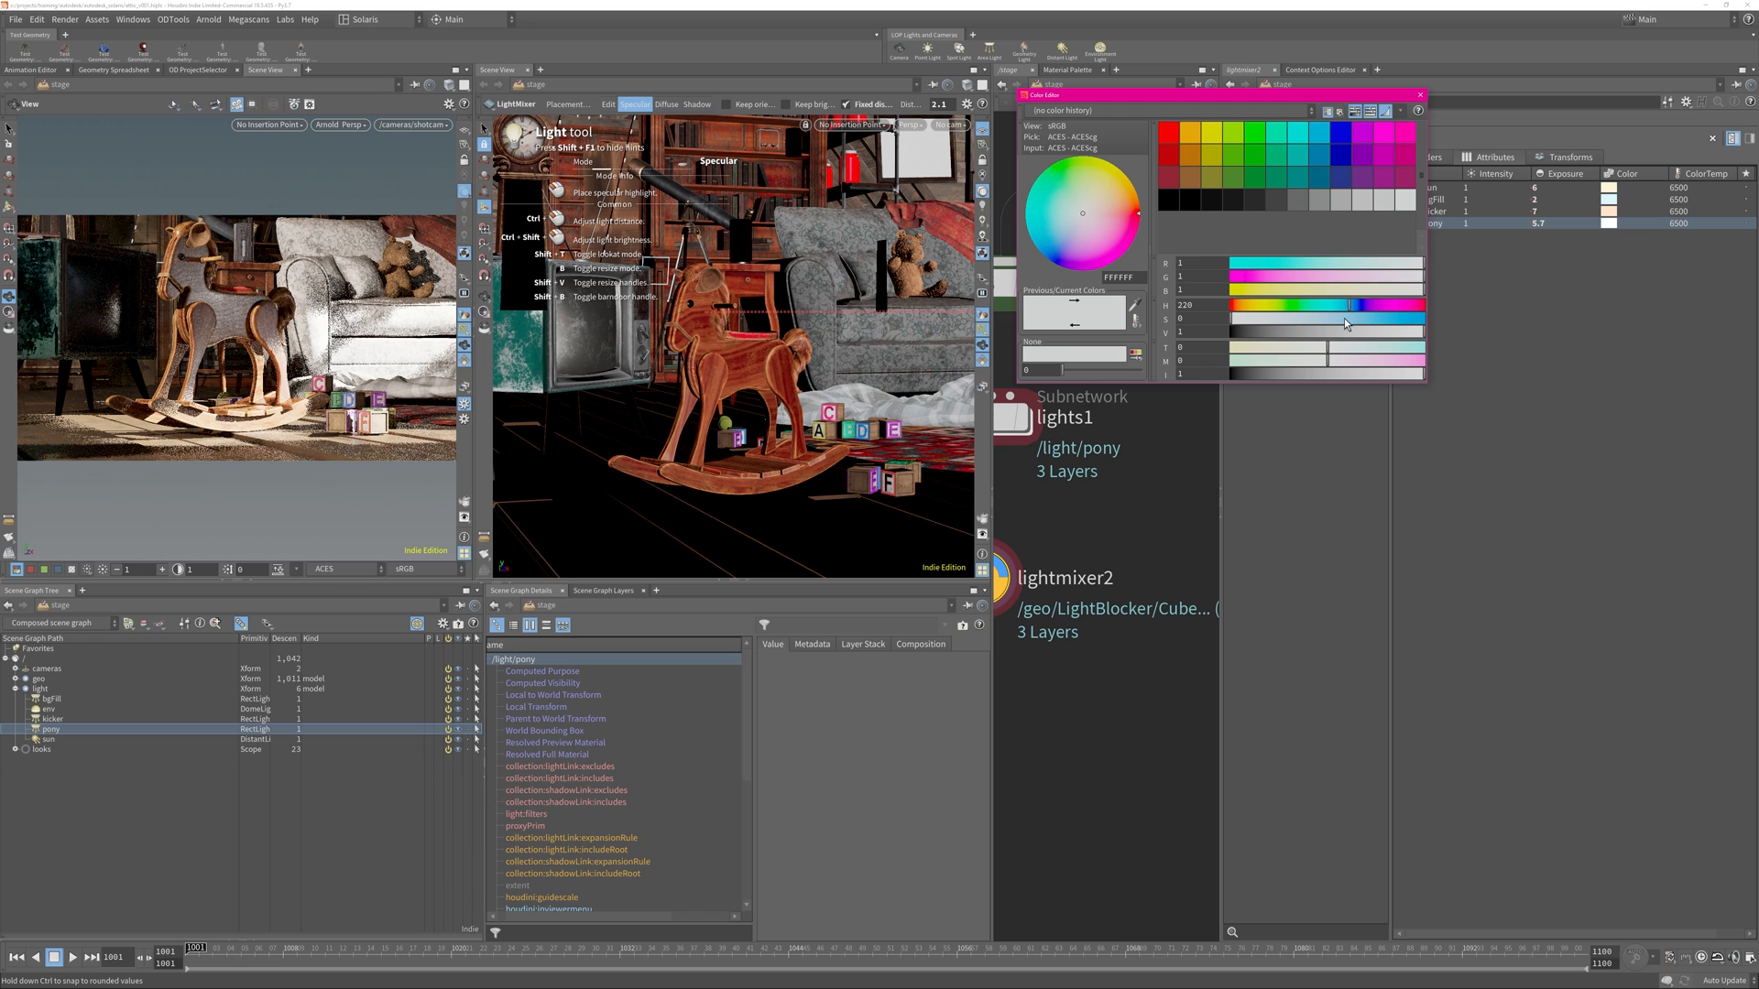
left_click_drag(1344, 317, 1278, 317)
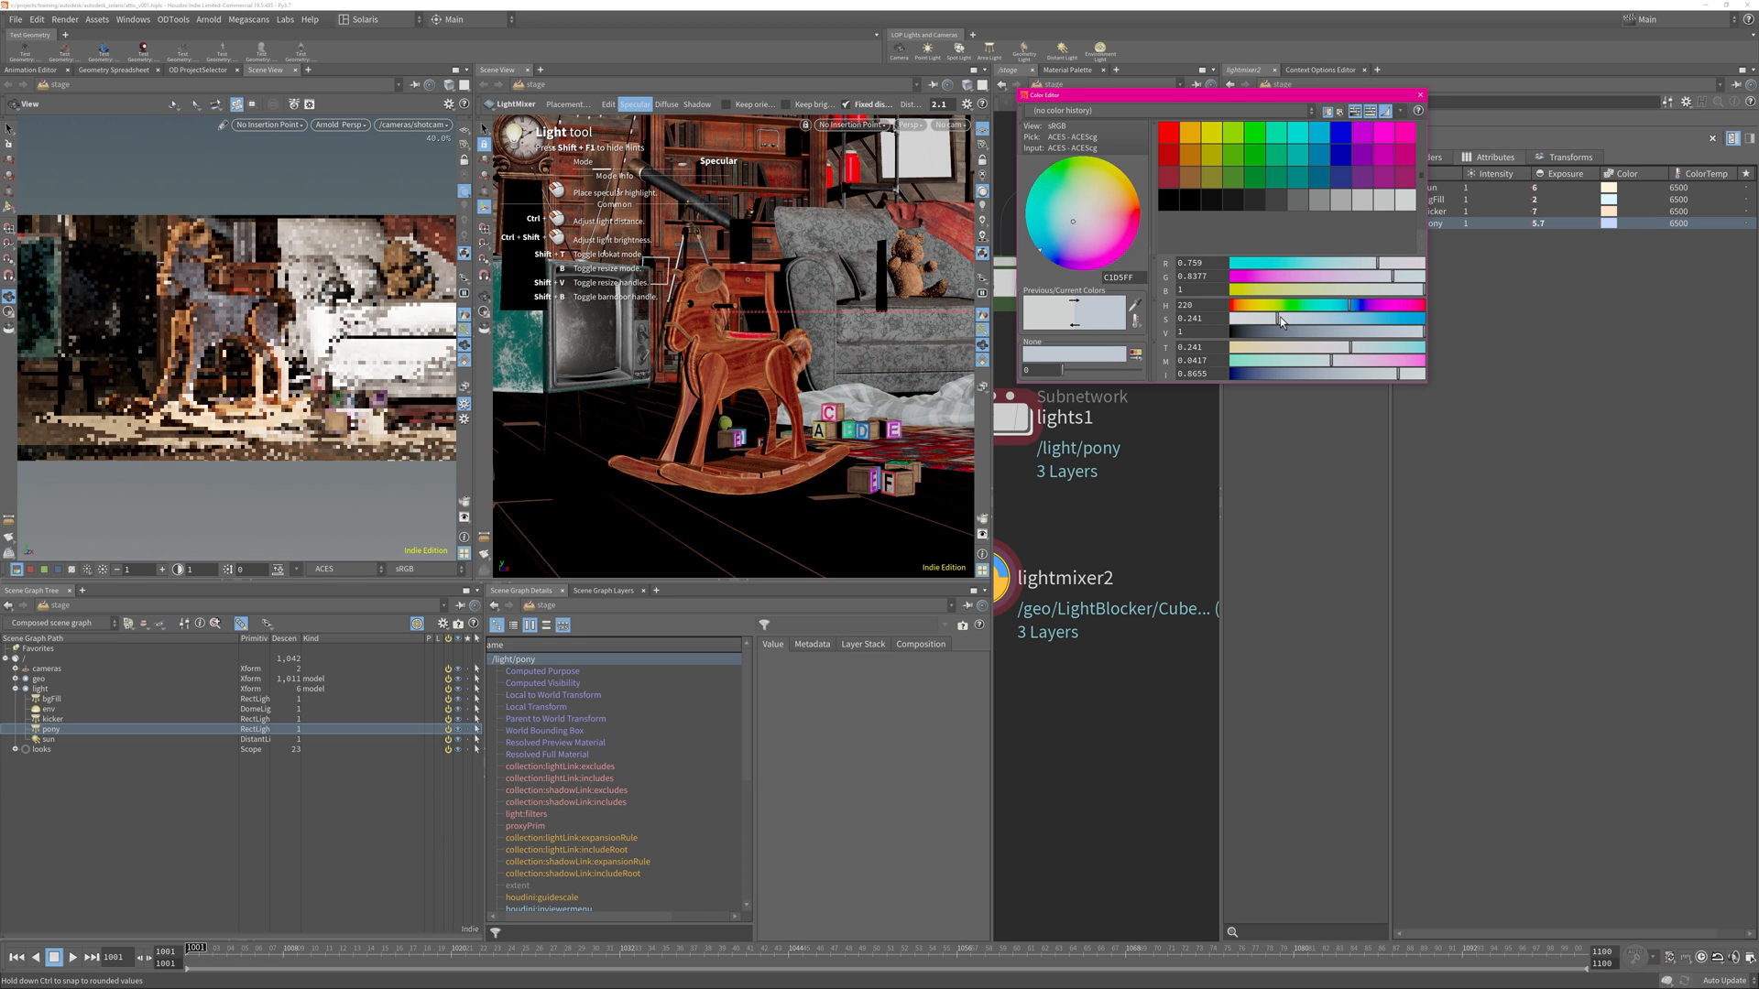
left_click(1419, 95)
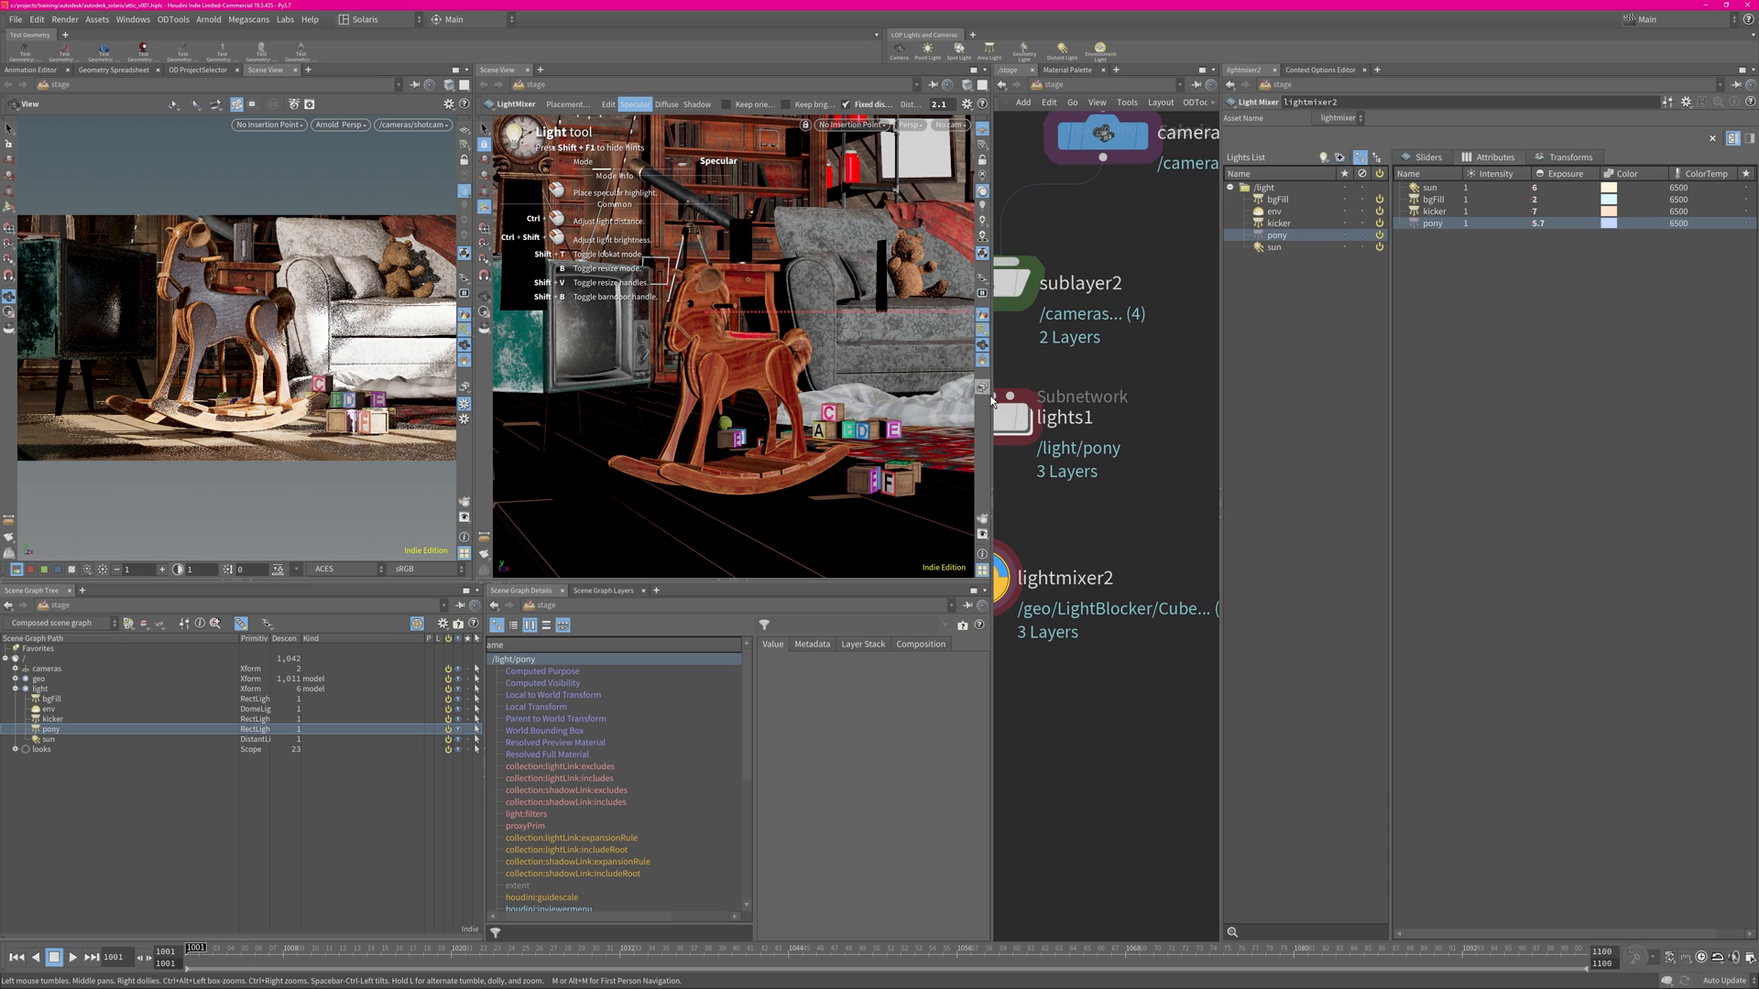
Remove the second scene view, resize the network and light mixer panes, and widen the lights list.
scroll(1074, 425, "down", 3)
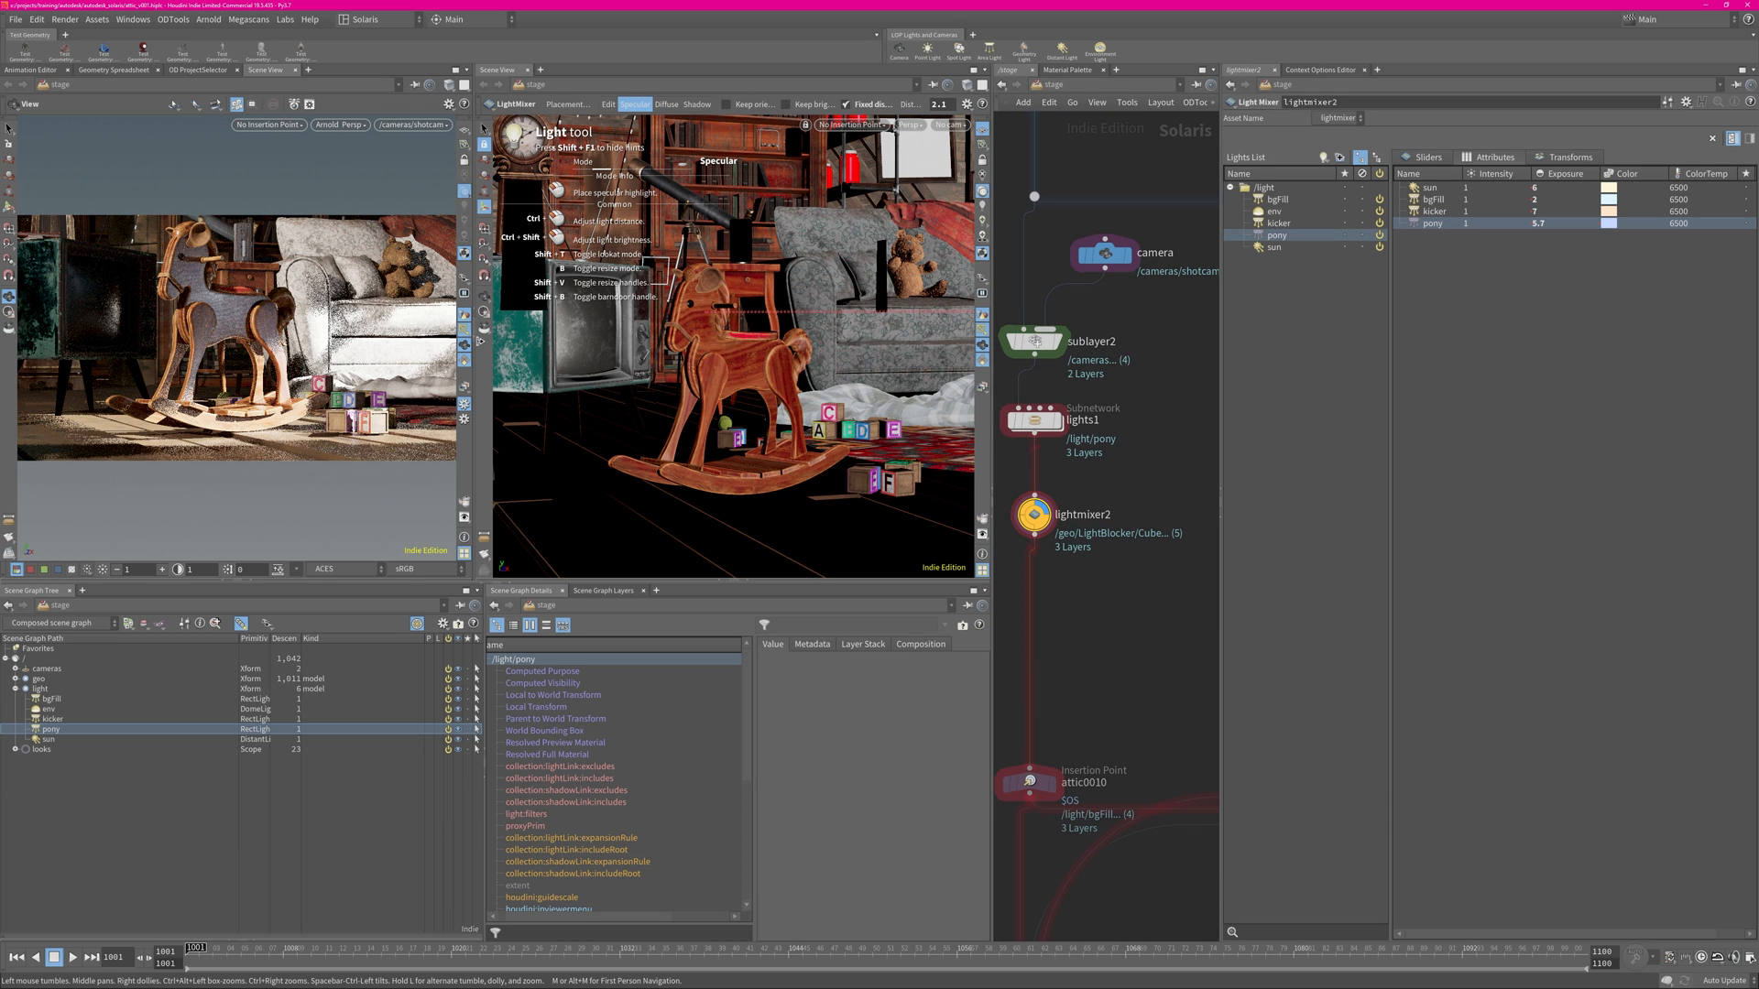
left_click_drag(480, 341, 522, 383)
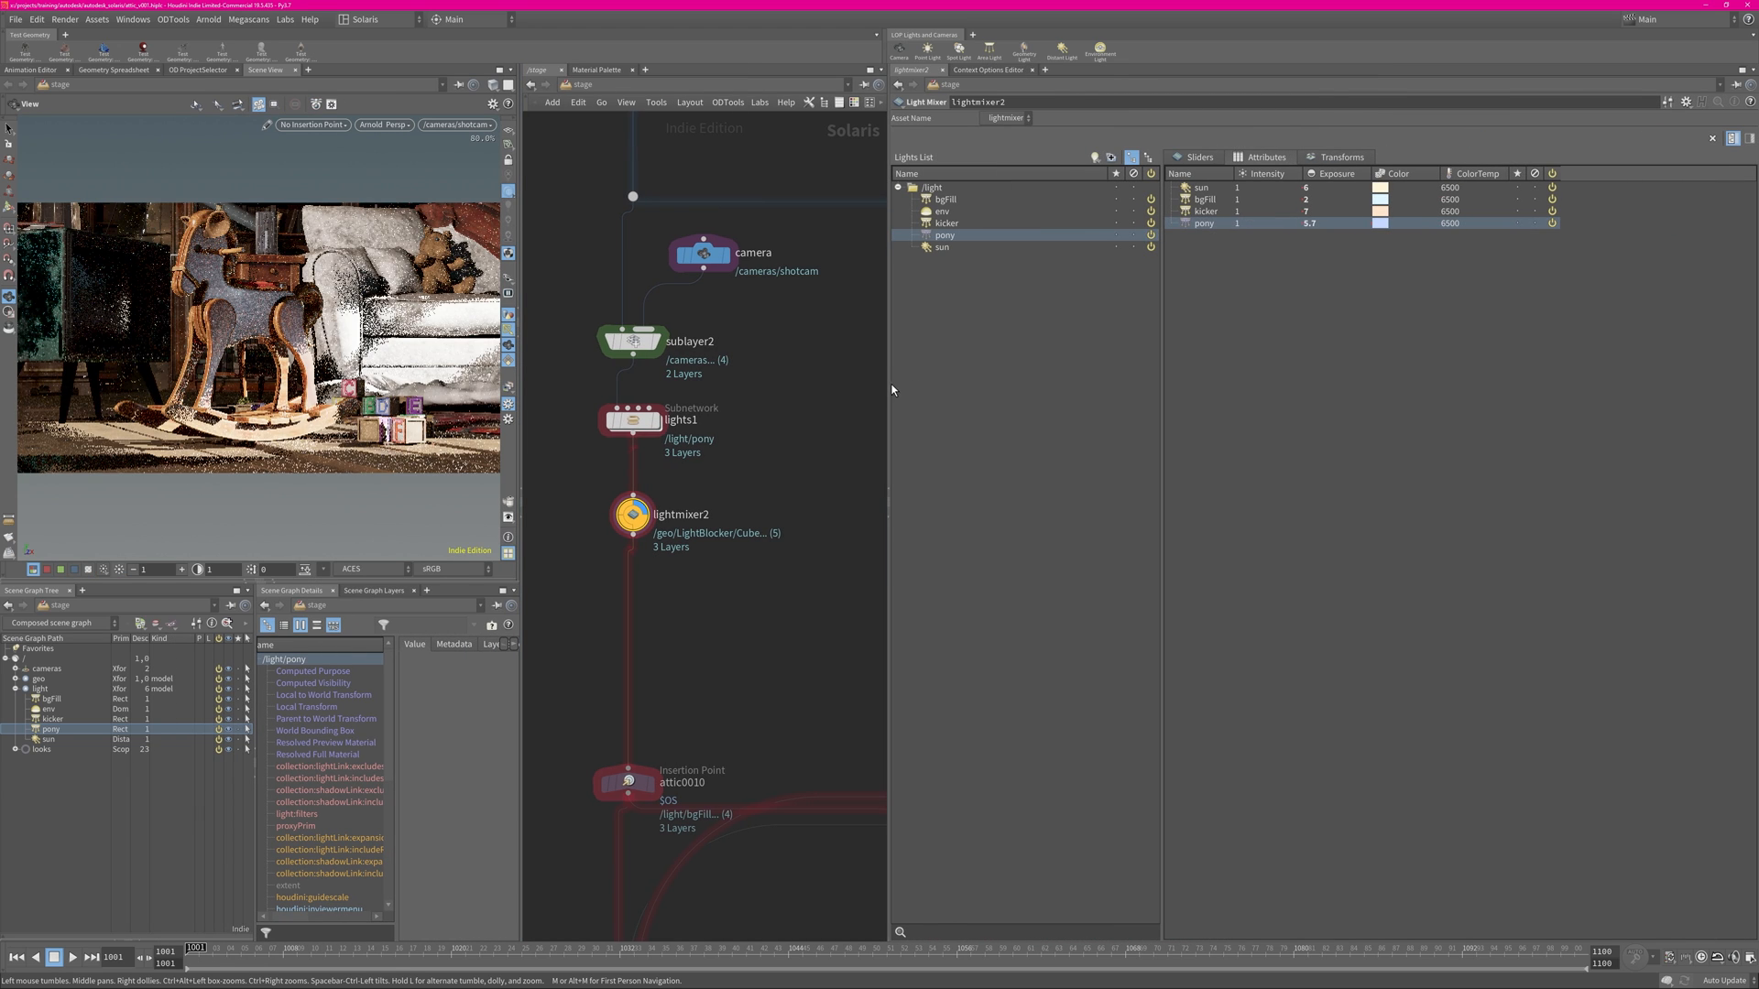
left_click_drag(891, 389, 1178, 383)
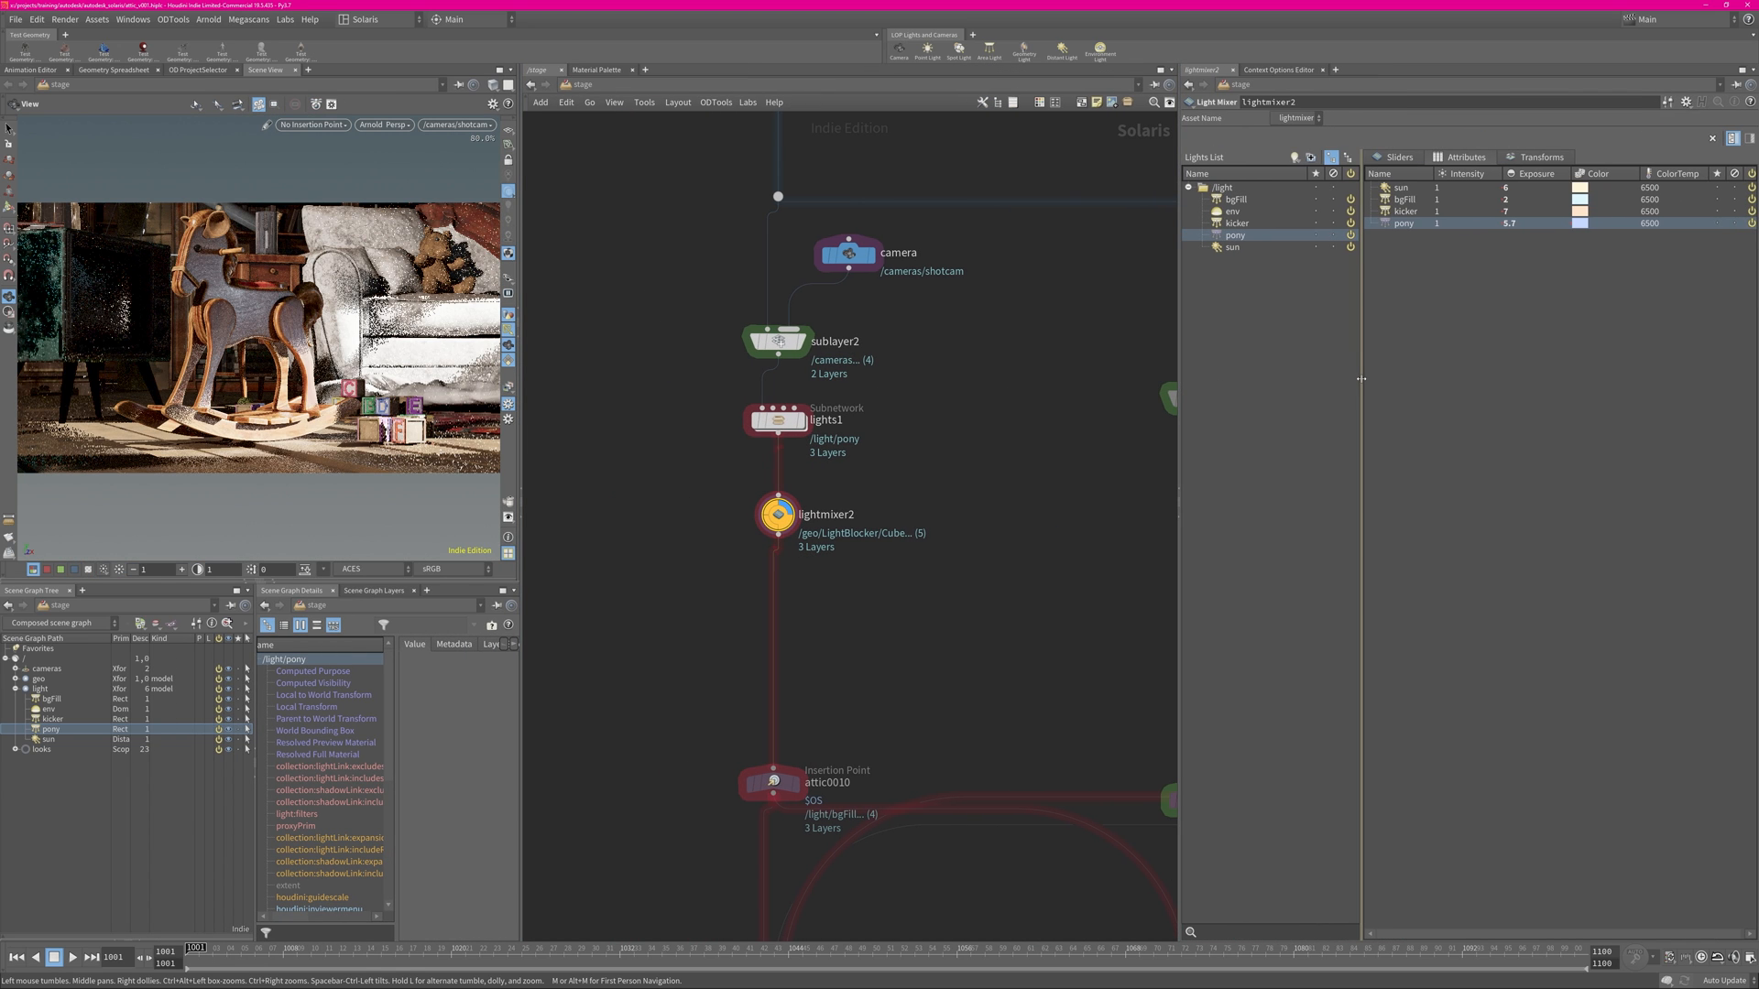
left_click_drag(1361, 378, 1435, 385)
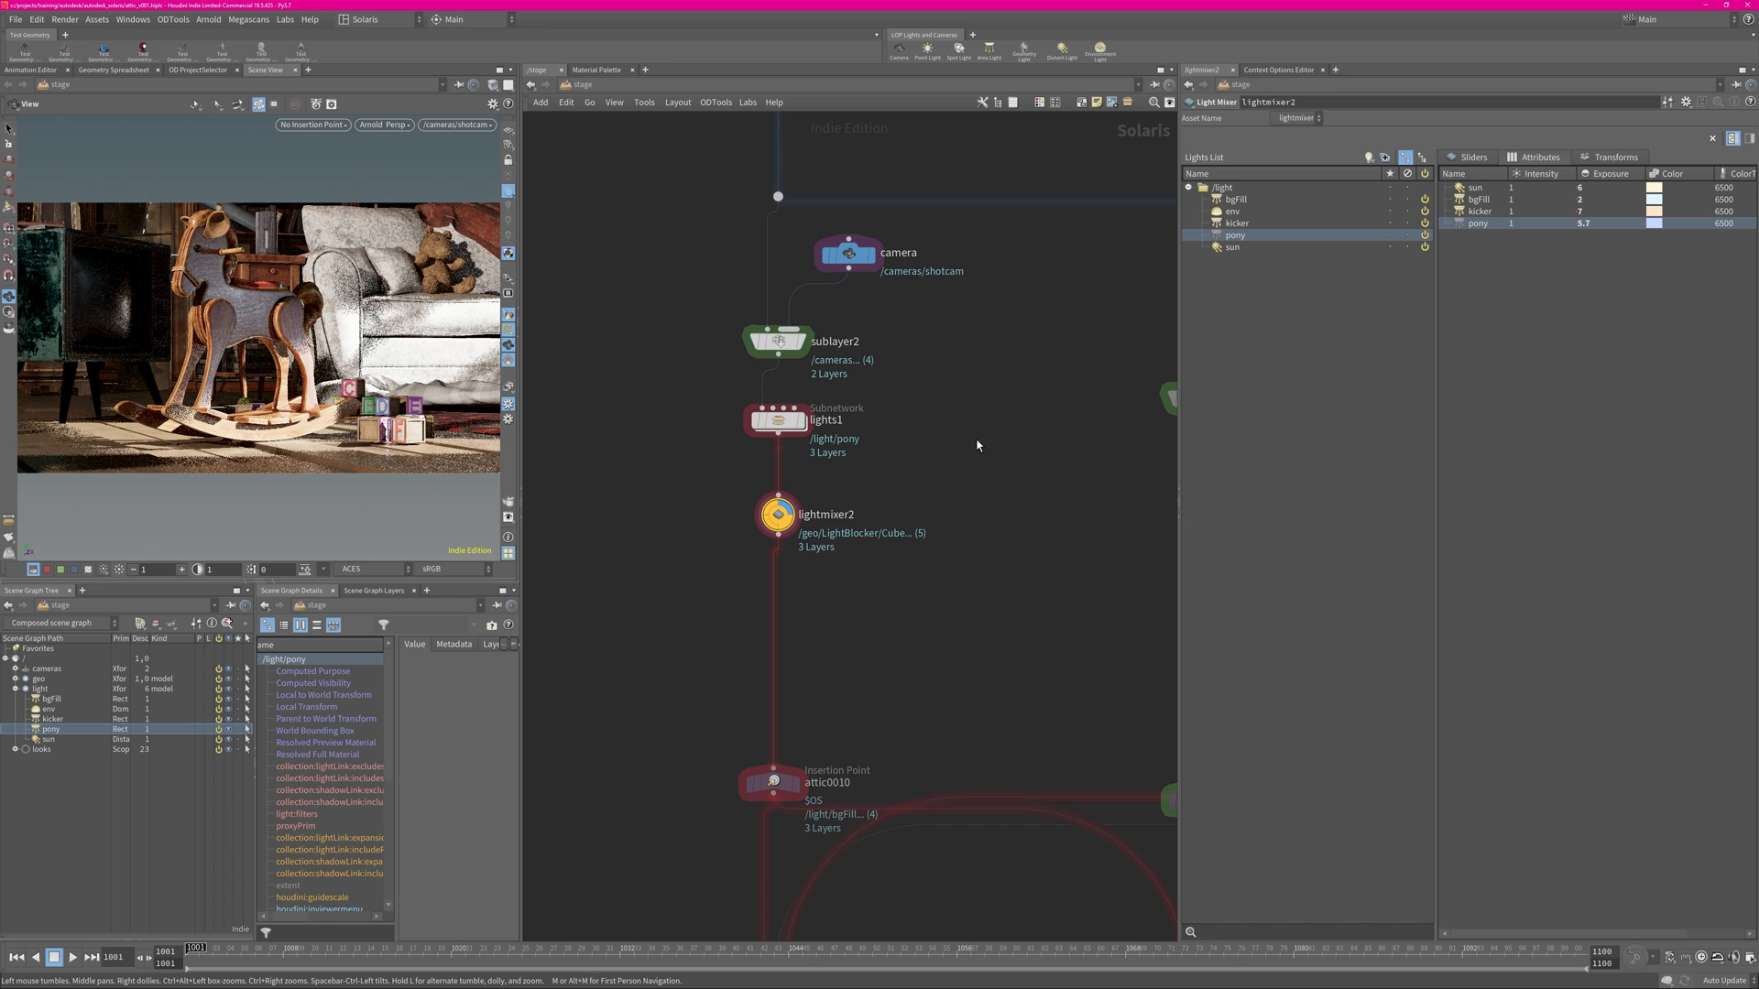
scroll(976, 444, "down", 6)
middle_click_drag(962, 481, 785, 446)
scroll(792, 446, "up", 3)
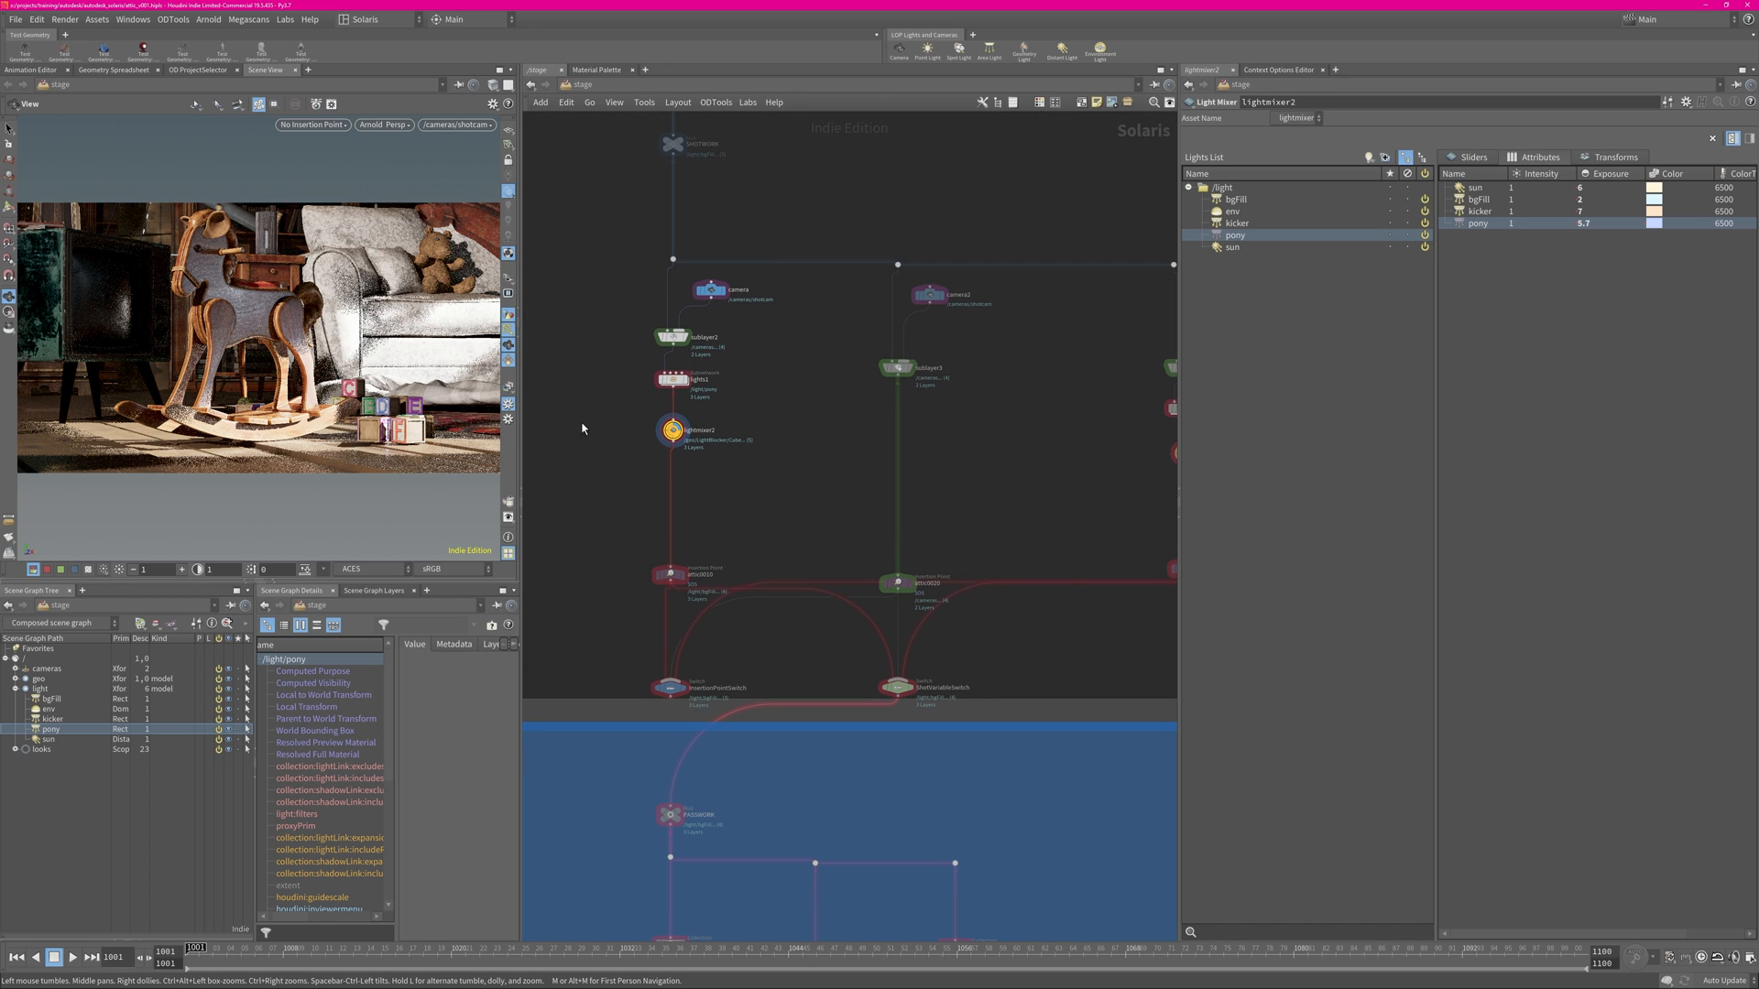
middle_click_drag(735, 477, 765, 467)
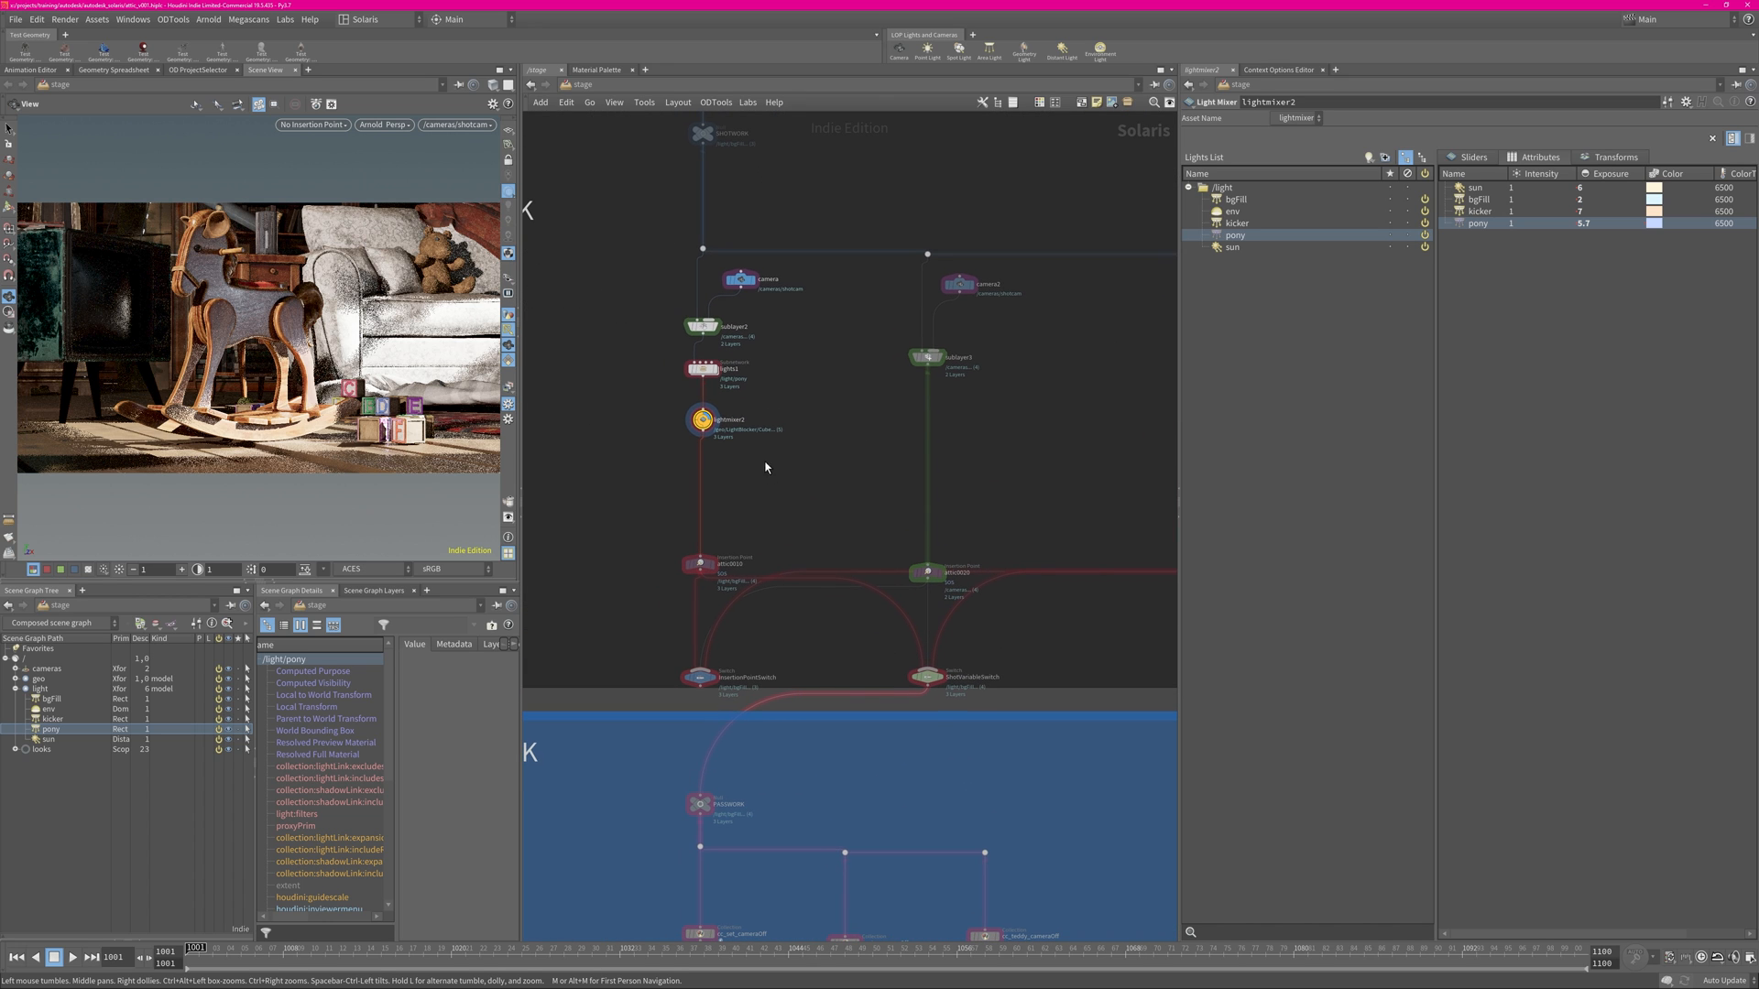
Lower the sun light's exposure to 4.1 in the light mixer.
left_click(1255, 246)
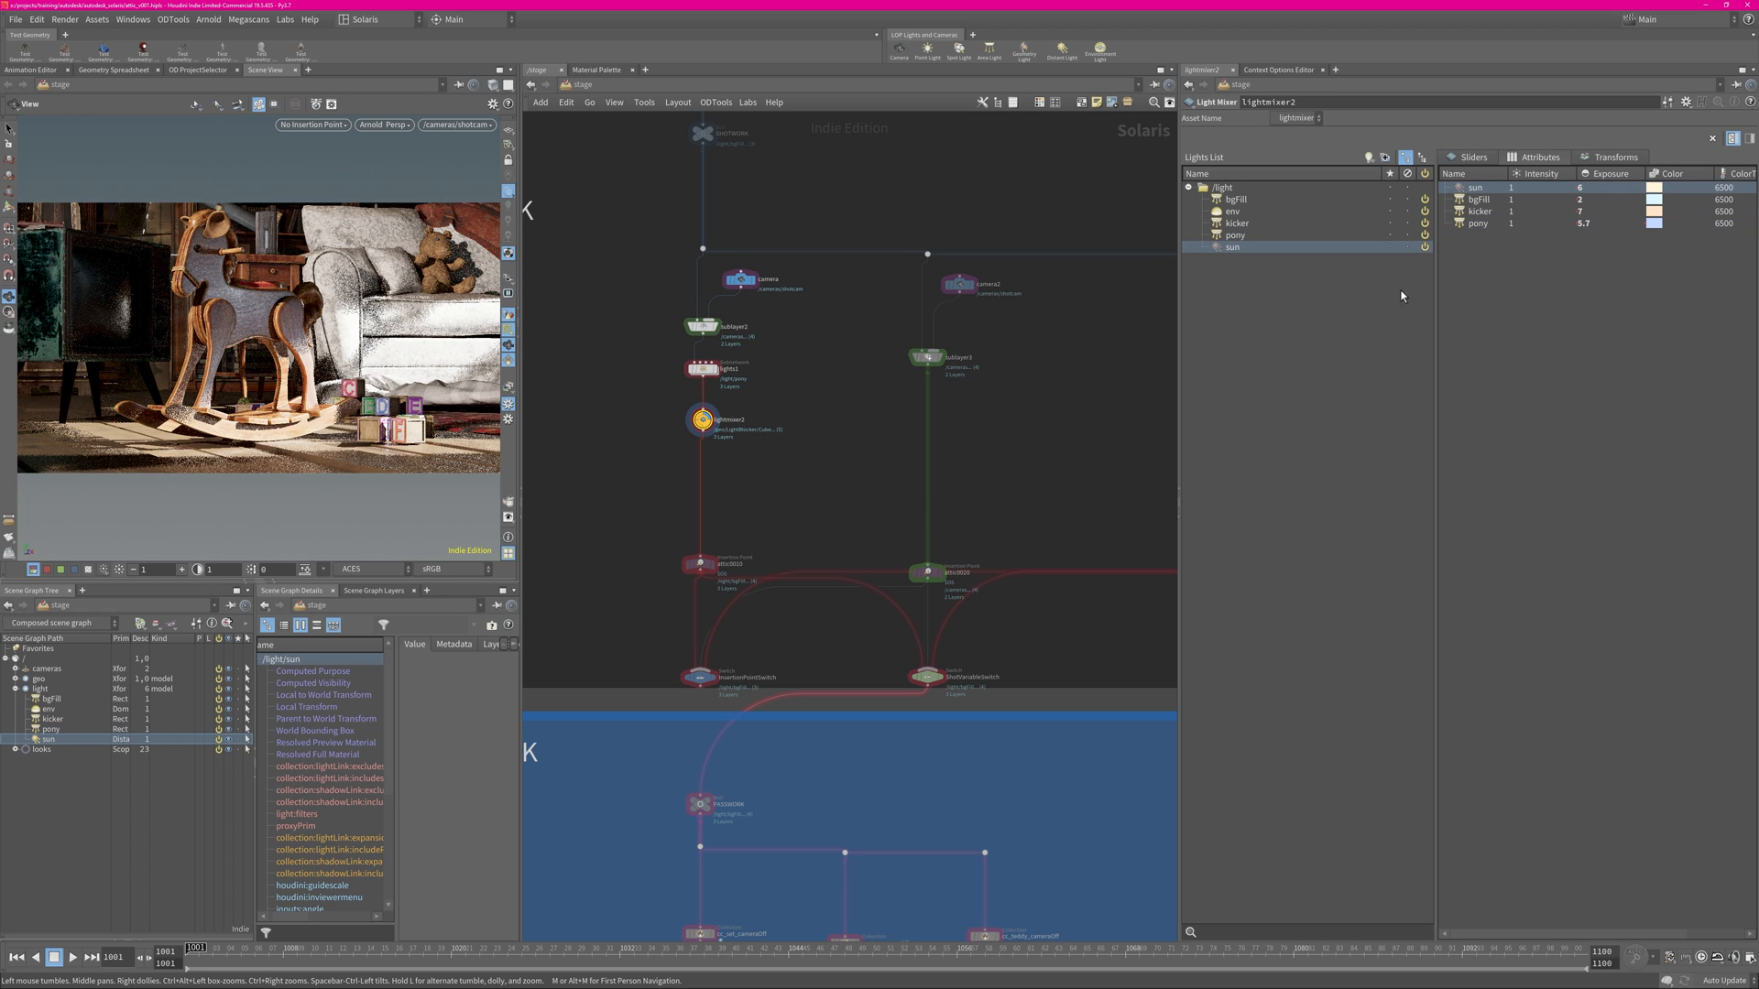
left_click(1516, 225, "shift")
double_click(1583, 188)
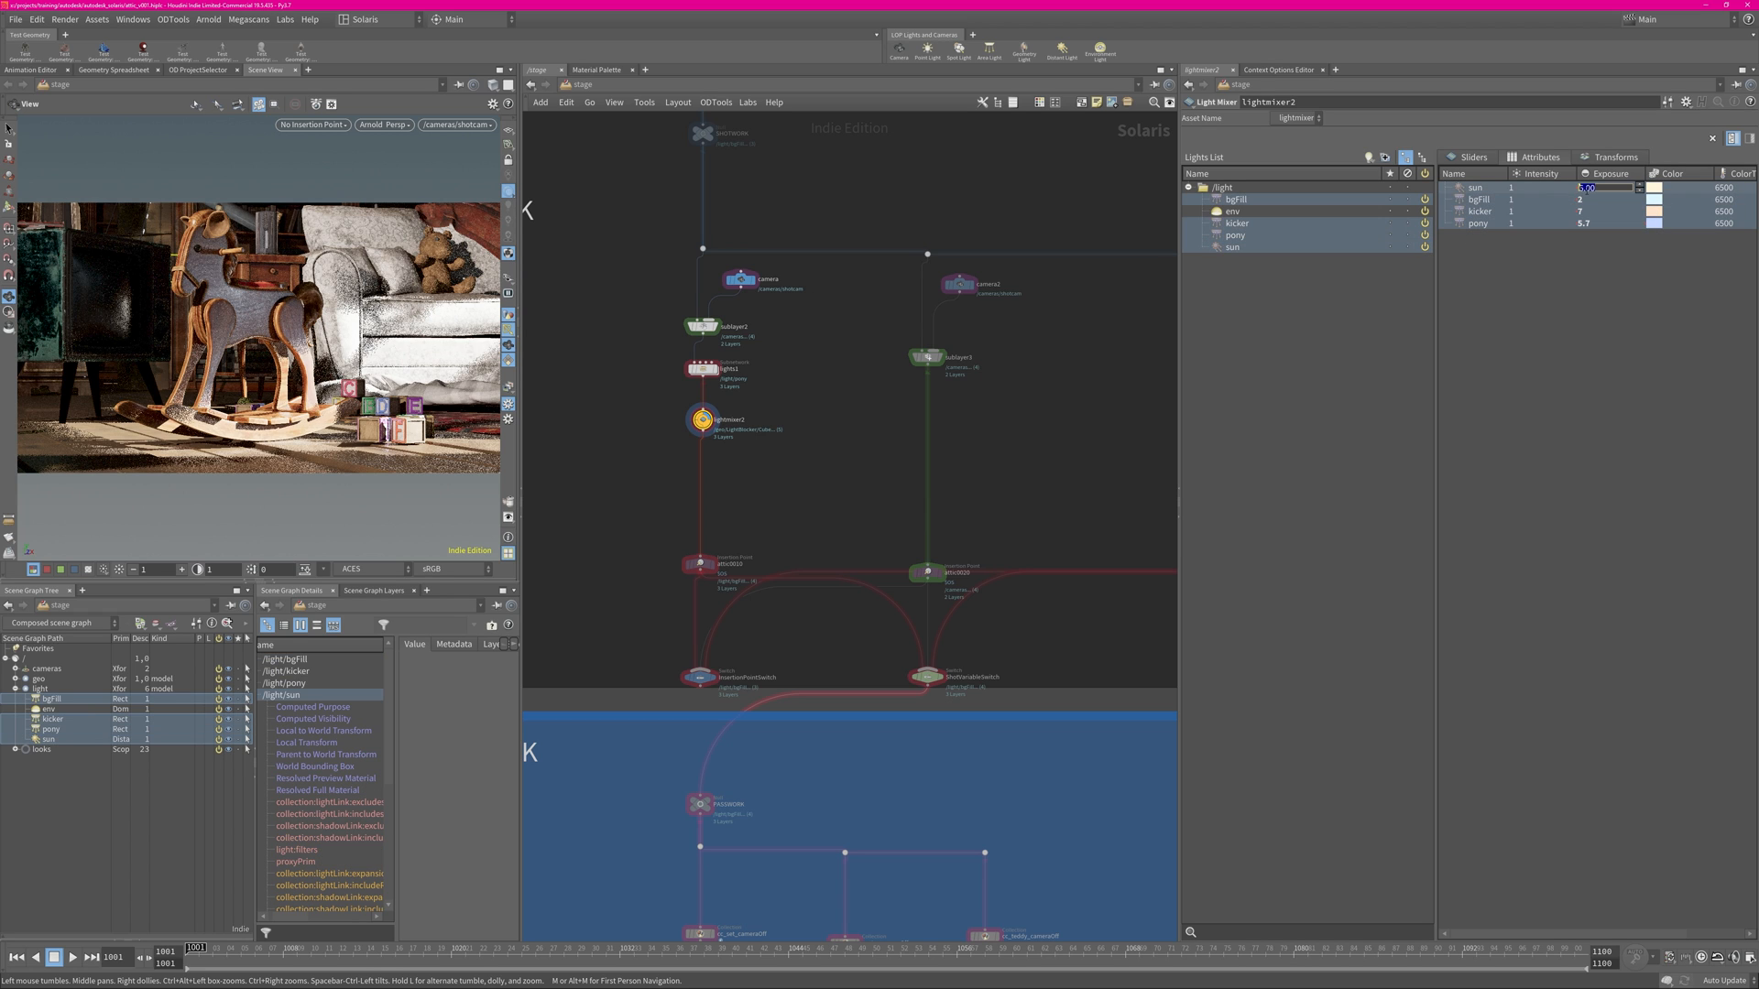
left_click(1598, 289)
middle_click_drag(1594, 183, 1484, 174)
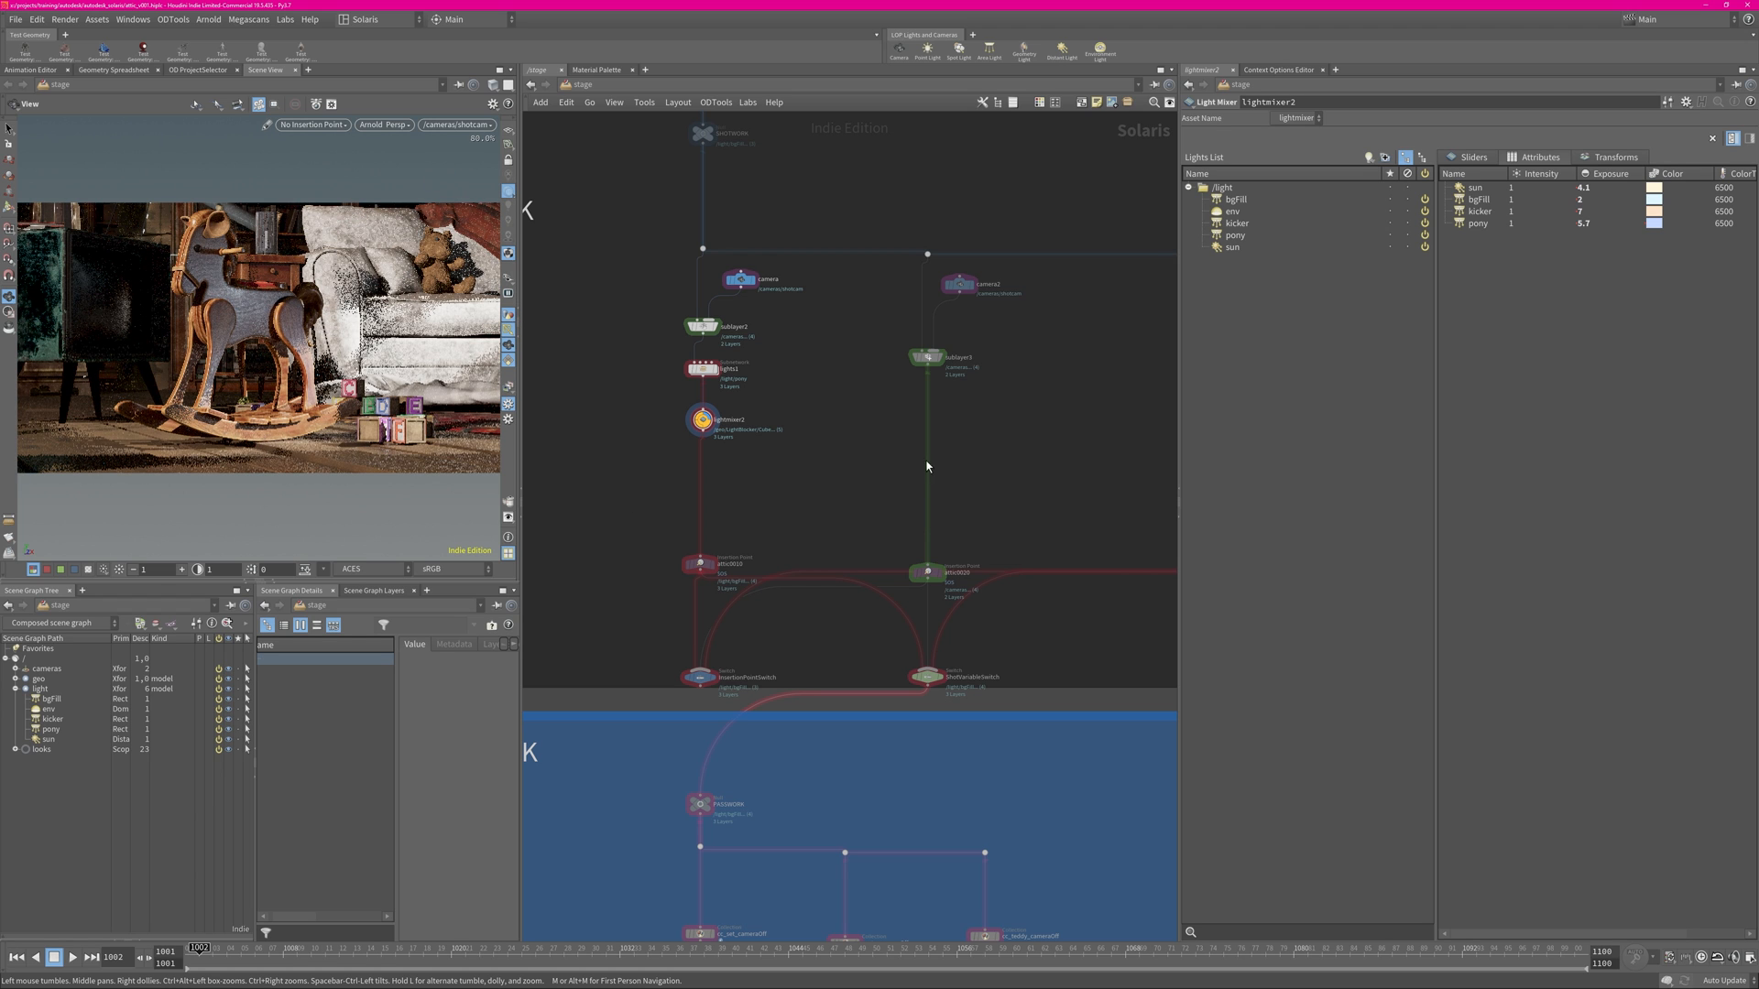
Display the DISK_RENDER node's output and step through frames 1001 to 1003 to compare the shots.
middle_click_drag(823, 841, 814, 327)
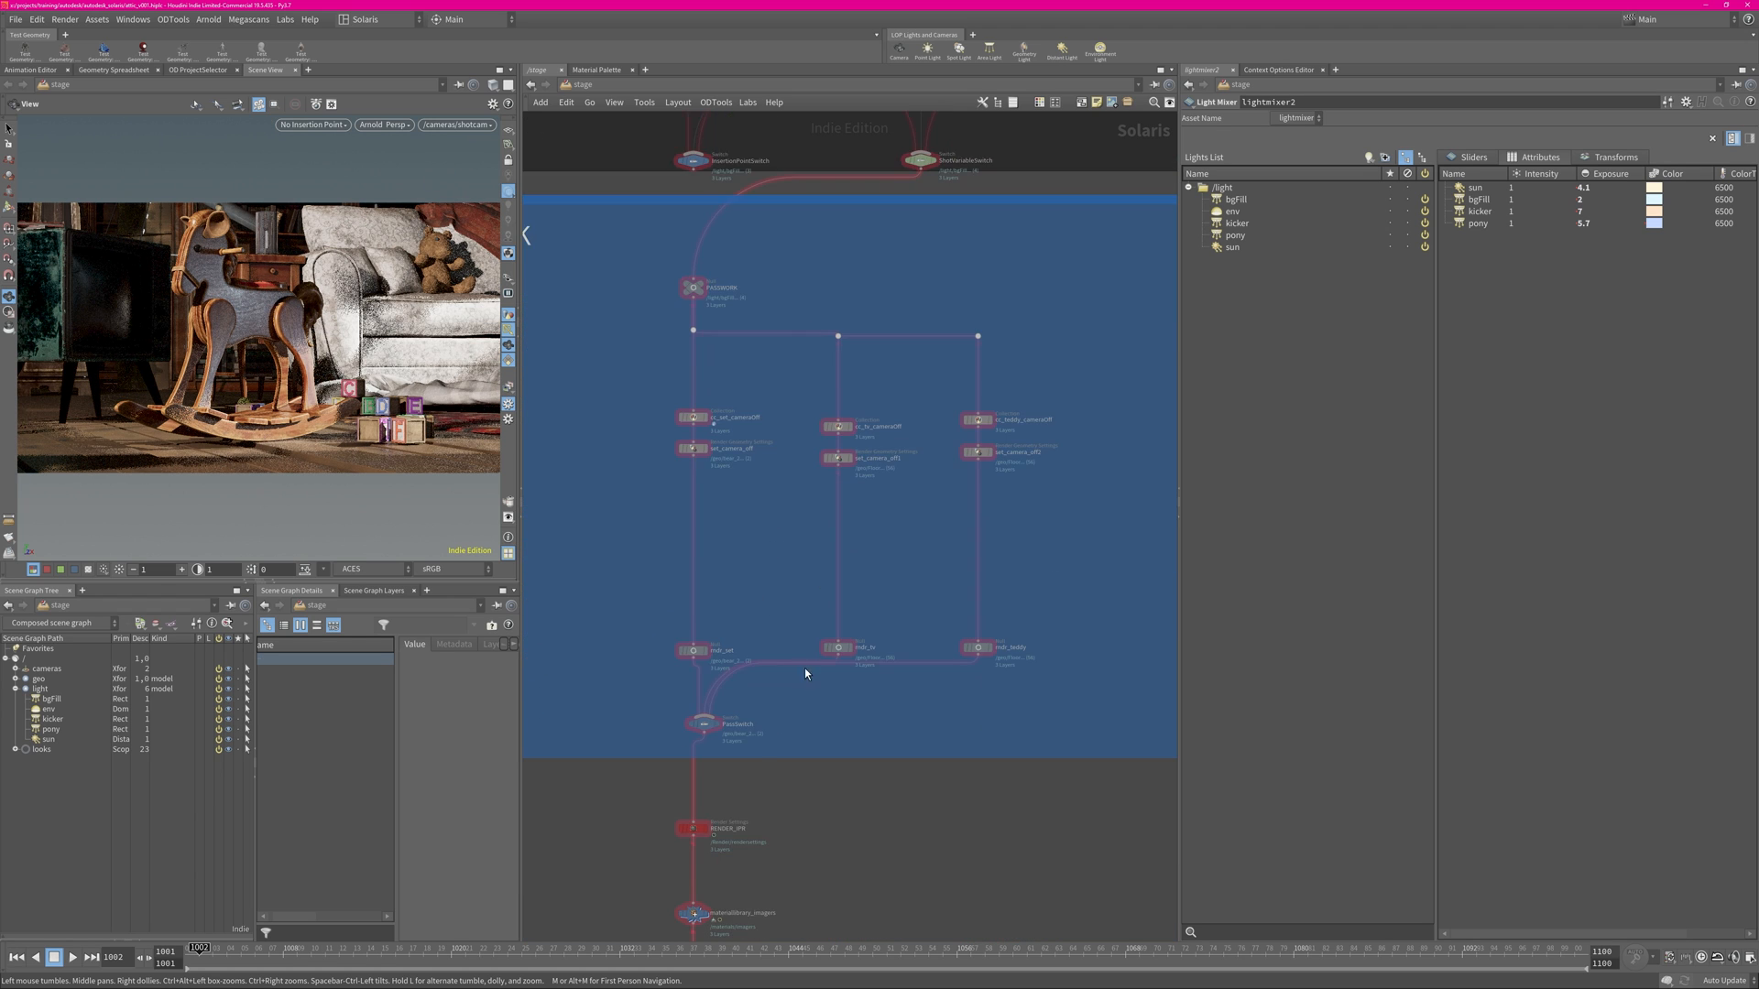
middle_click_drag(804, 673, 822, 580)
middle_click_drag(806, 659, 879, 406)
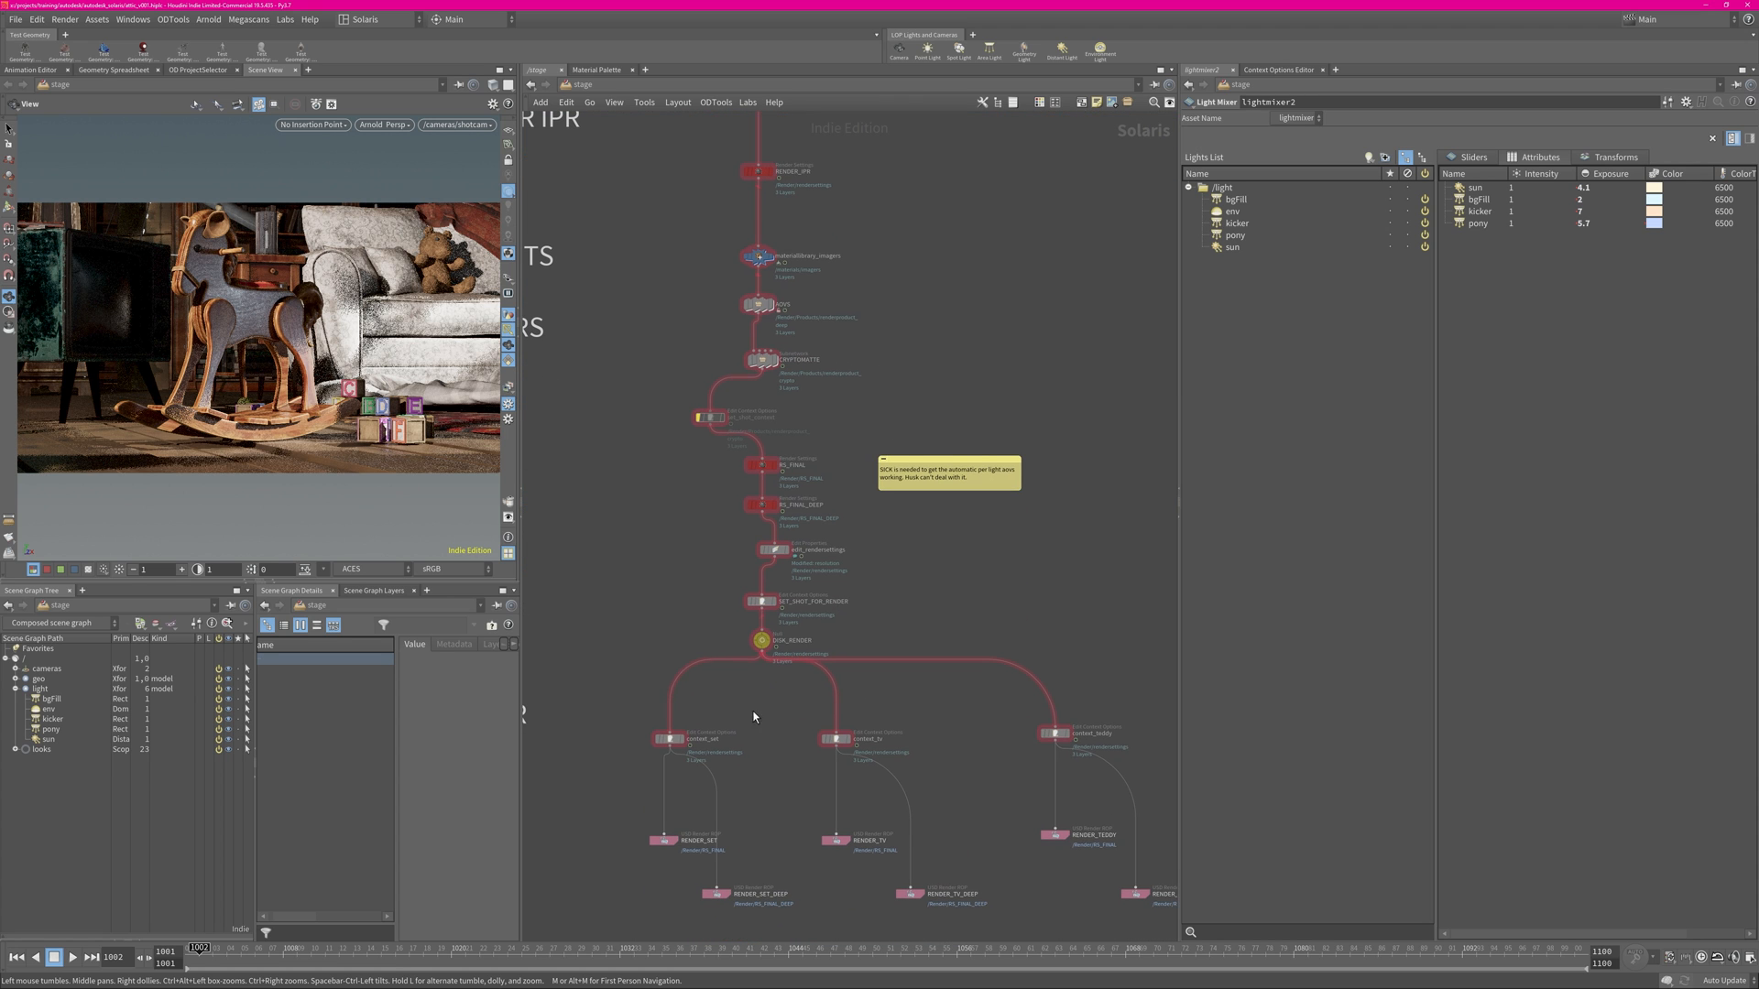
left_click(765, 646)
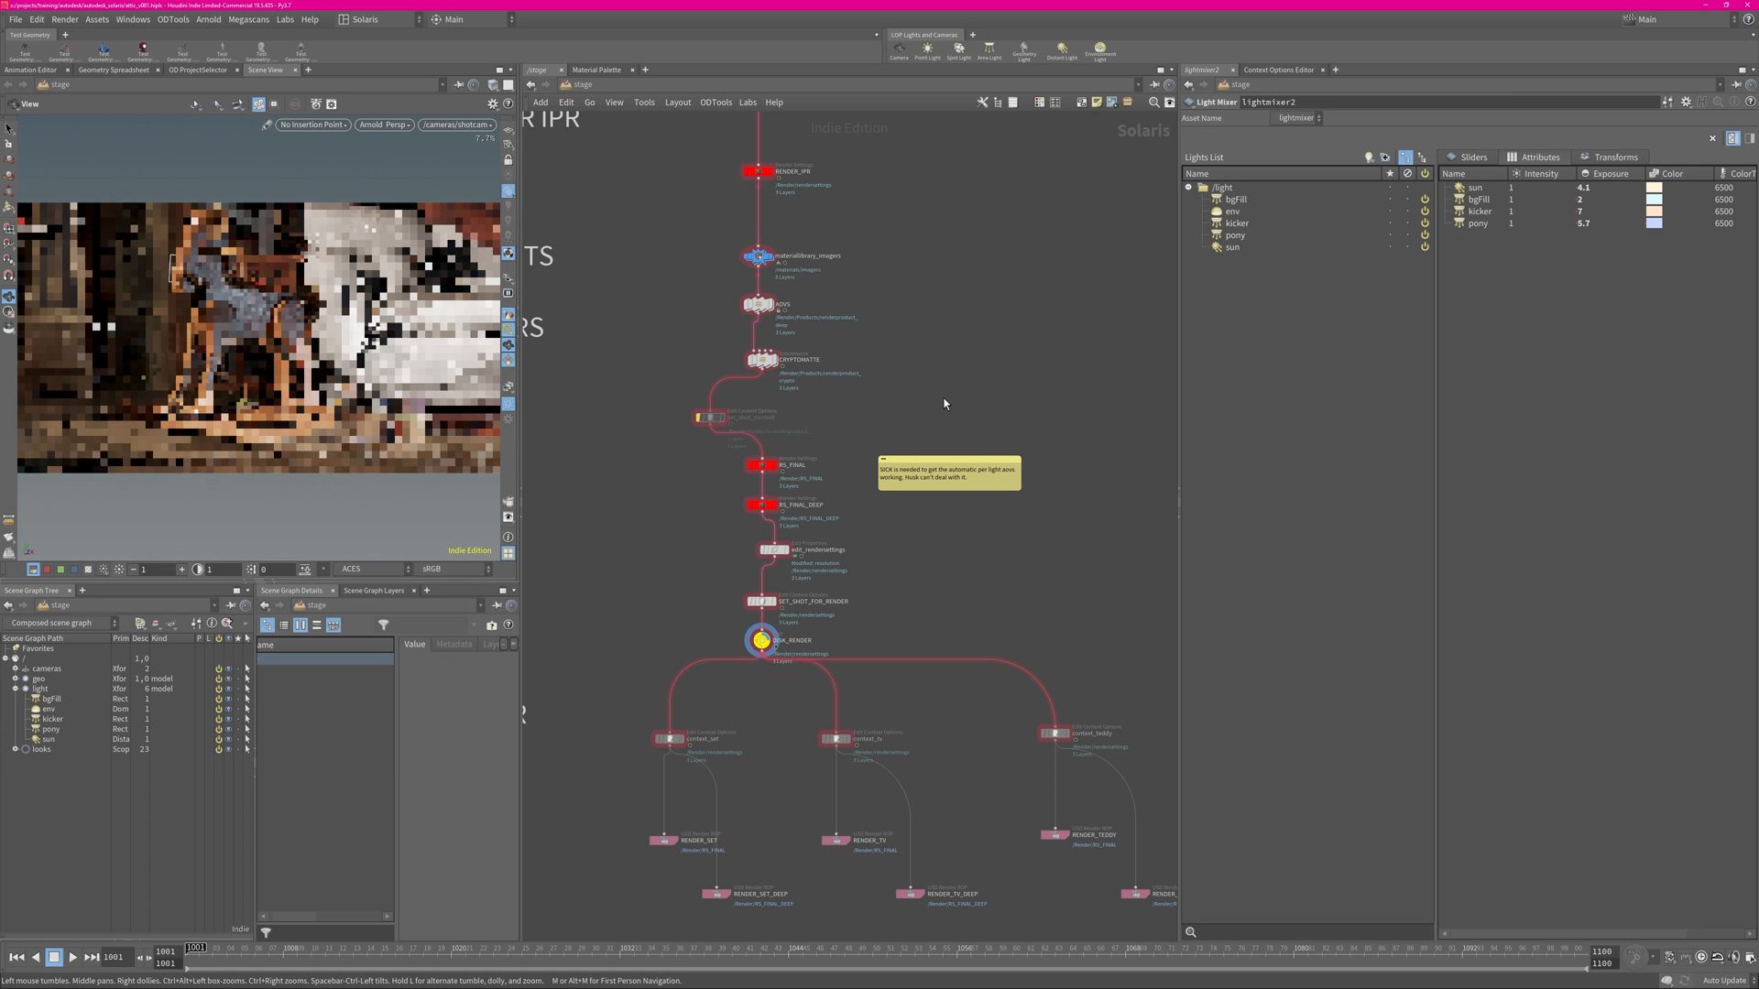
key("Left")
key("Right")
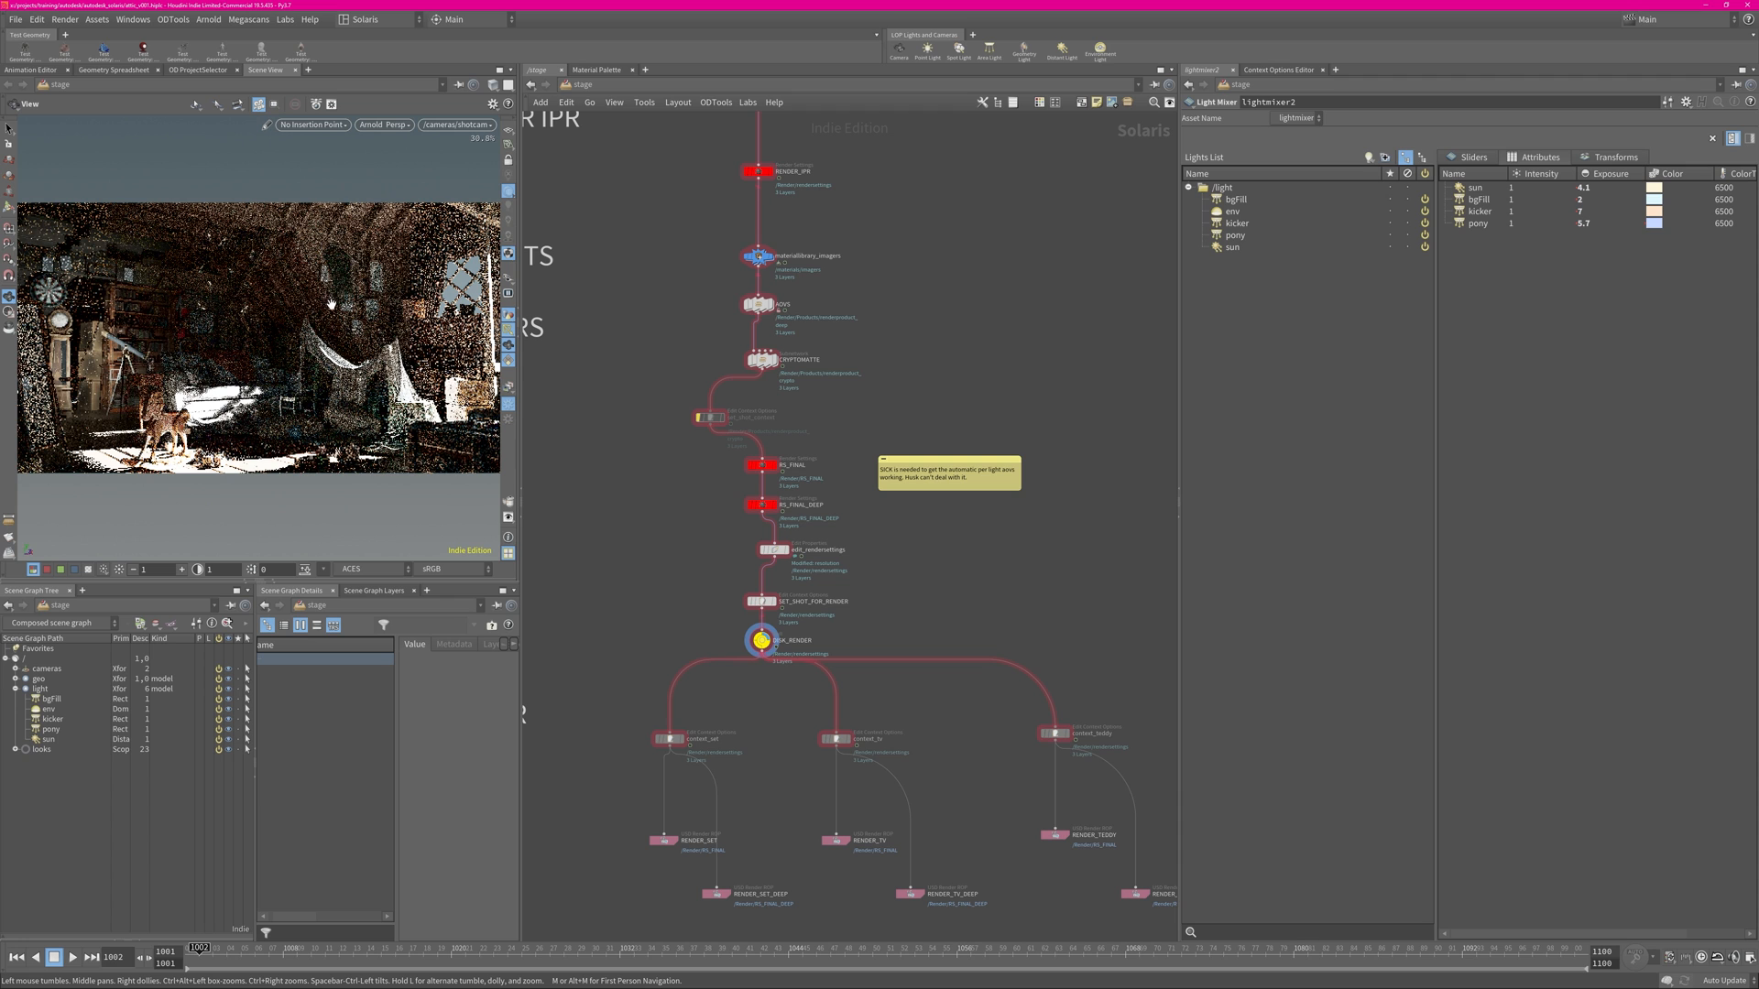
key("Right")
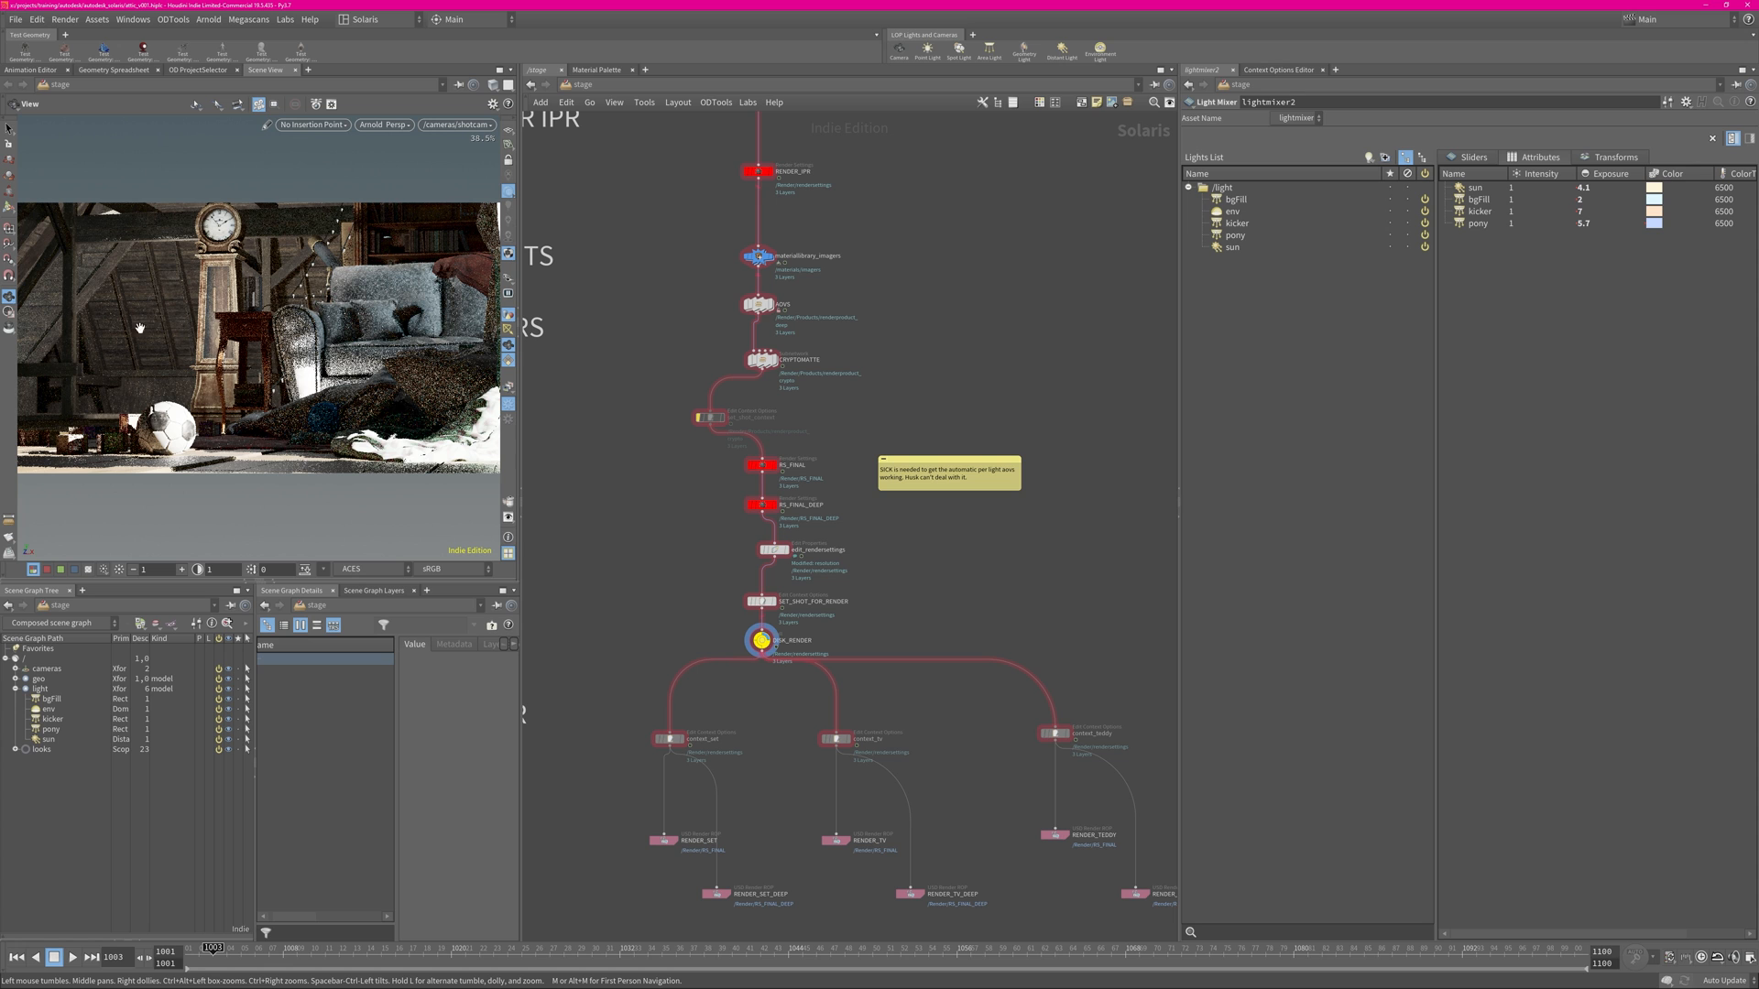
Open lightmixer3 in the attic0050 branch and set the bgFill light's exposure to 5.8.
key("h")
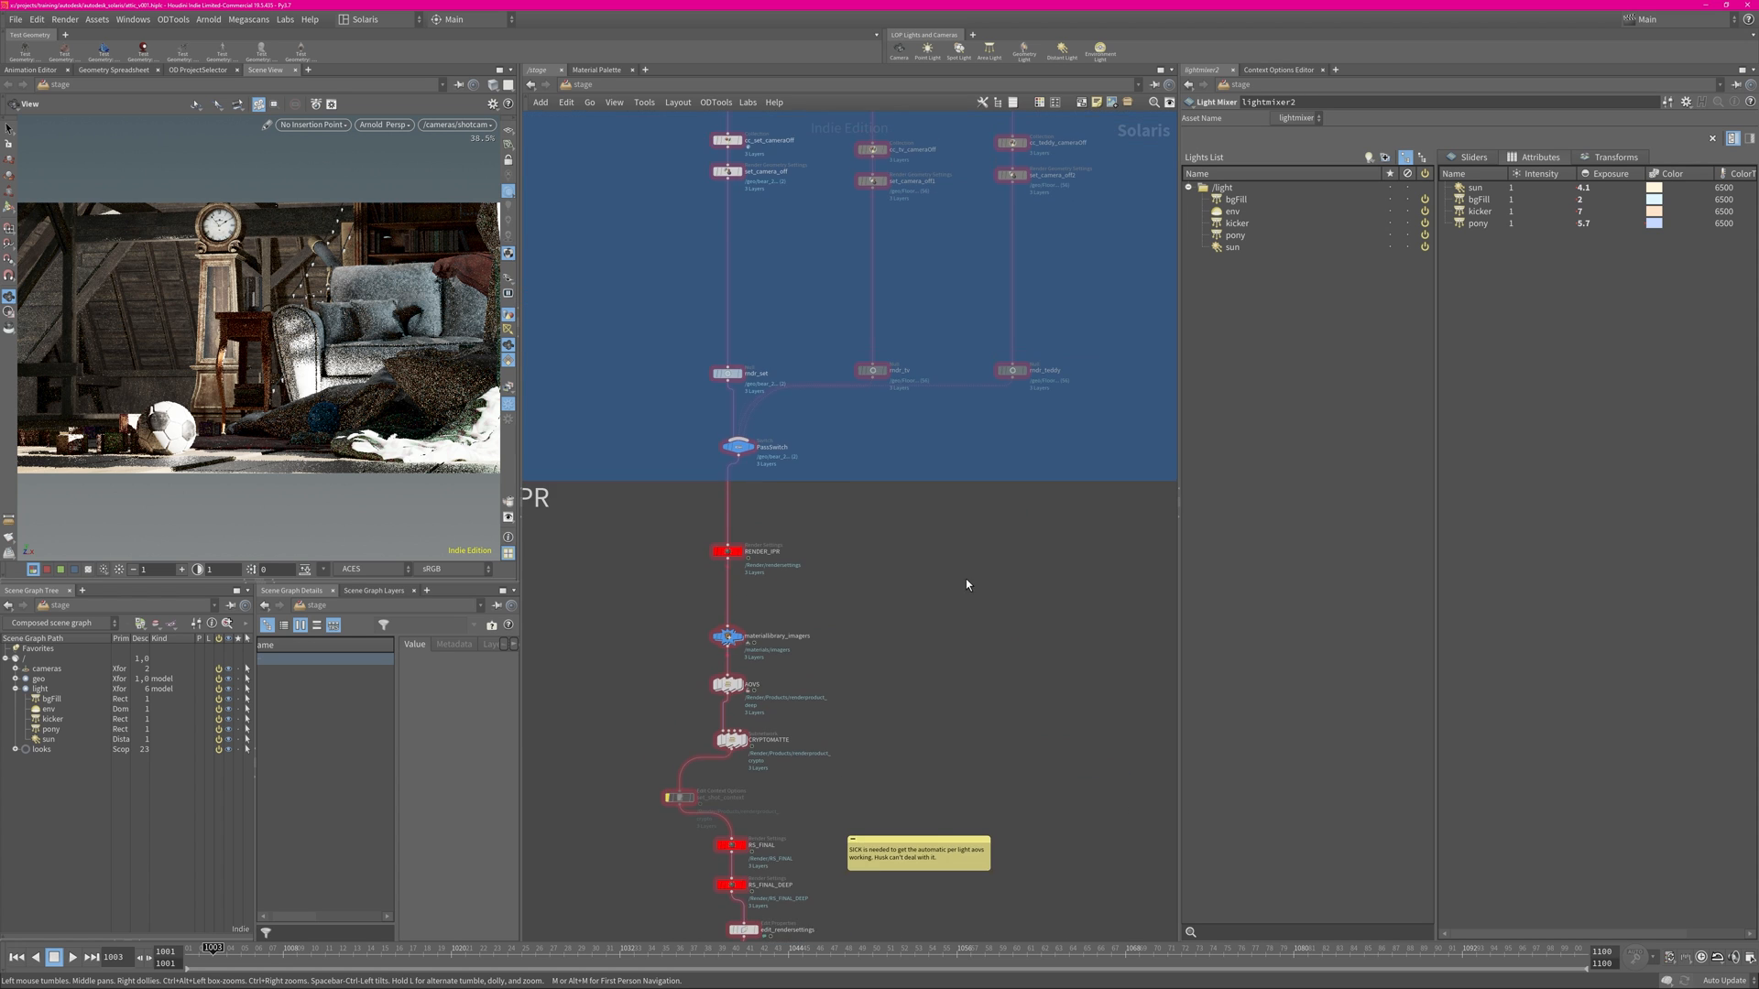
middle_click_drag(1102, 293, 992, 574)
scroll(1001, 570, "up", 9)
scroll(871, 445, "up", 3)
middle_click_drag(871, 445, 1072, 411)
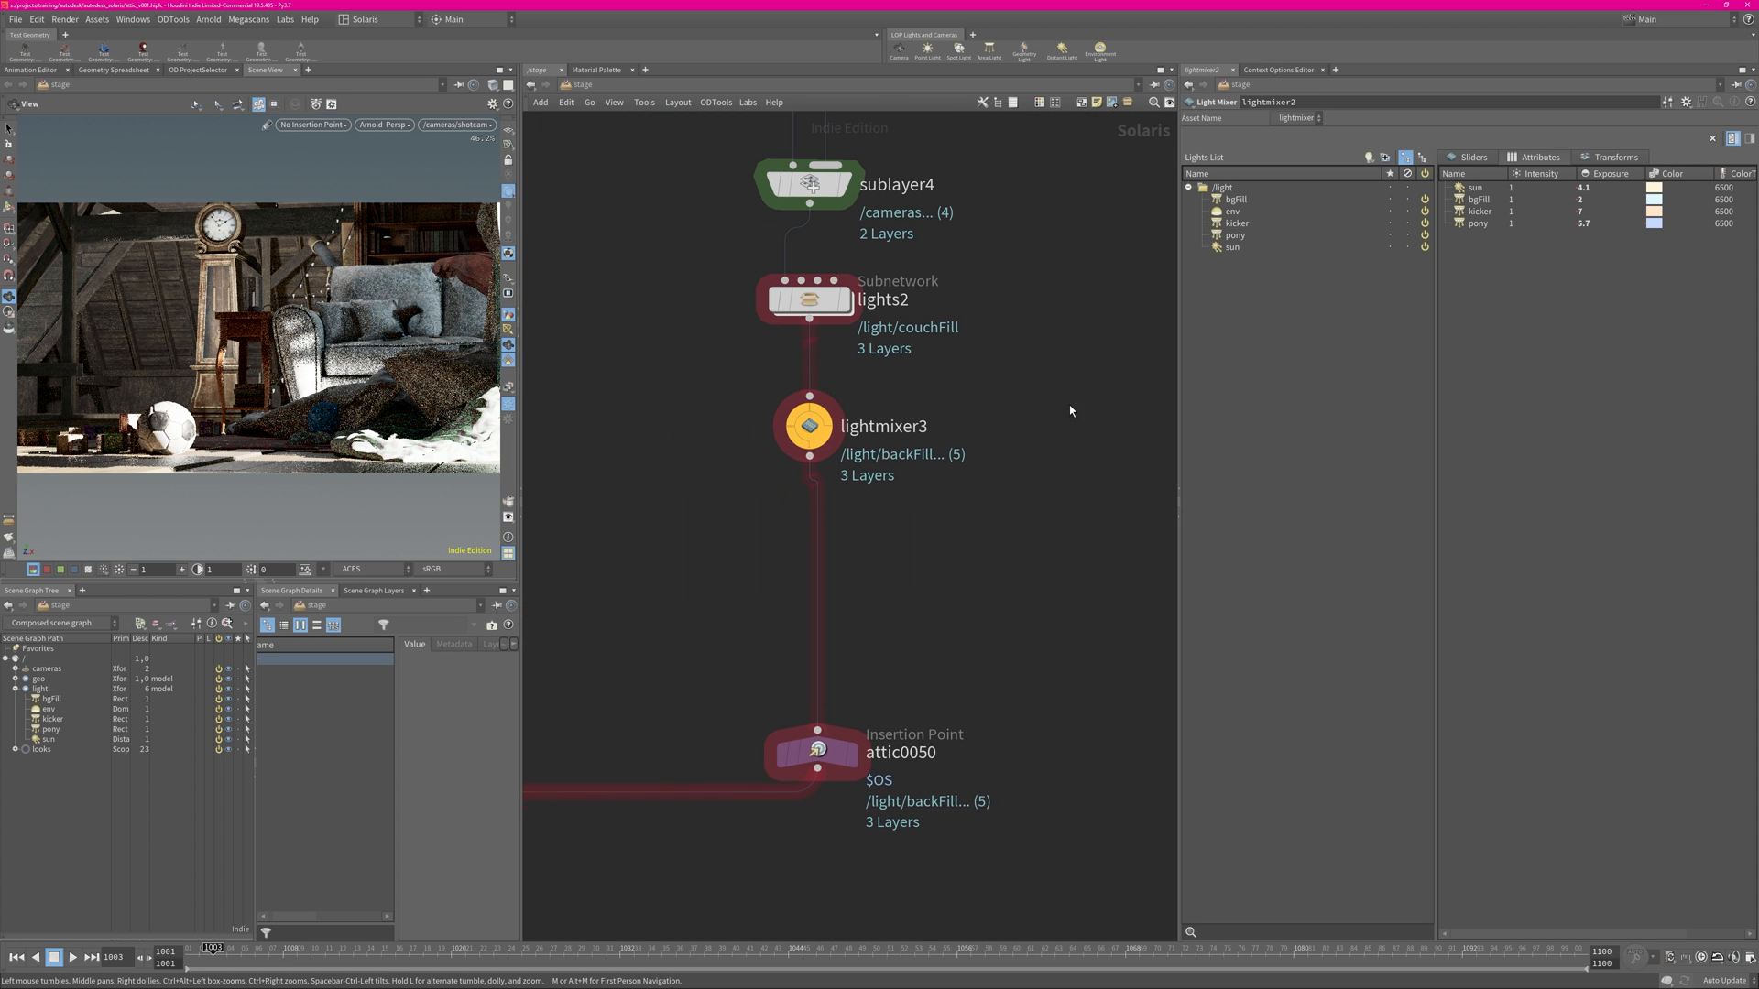
left_click(810, 428)
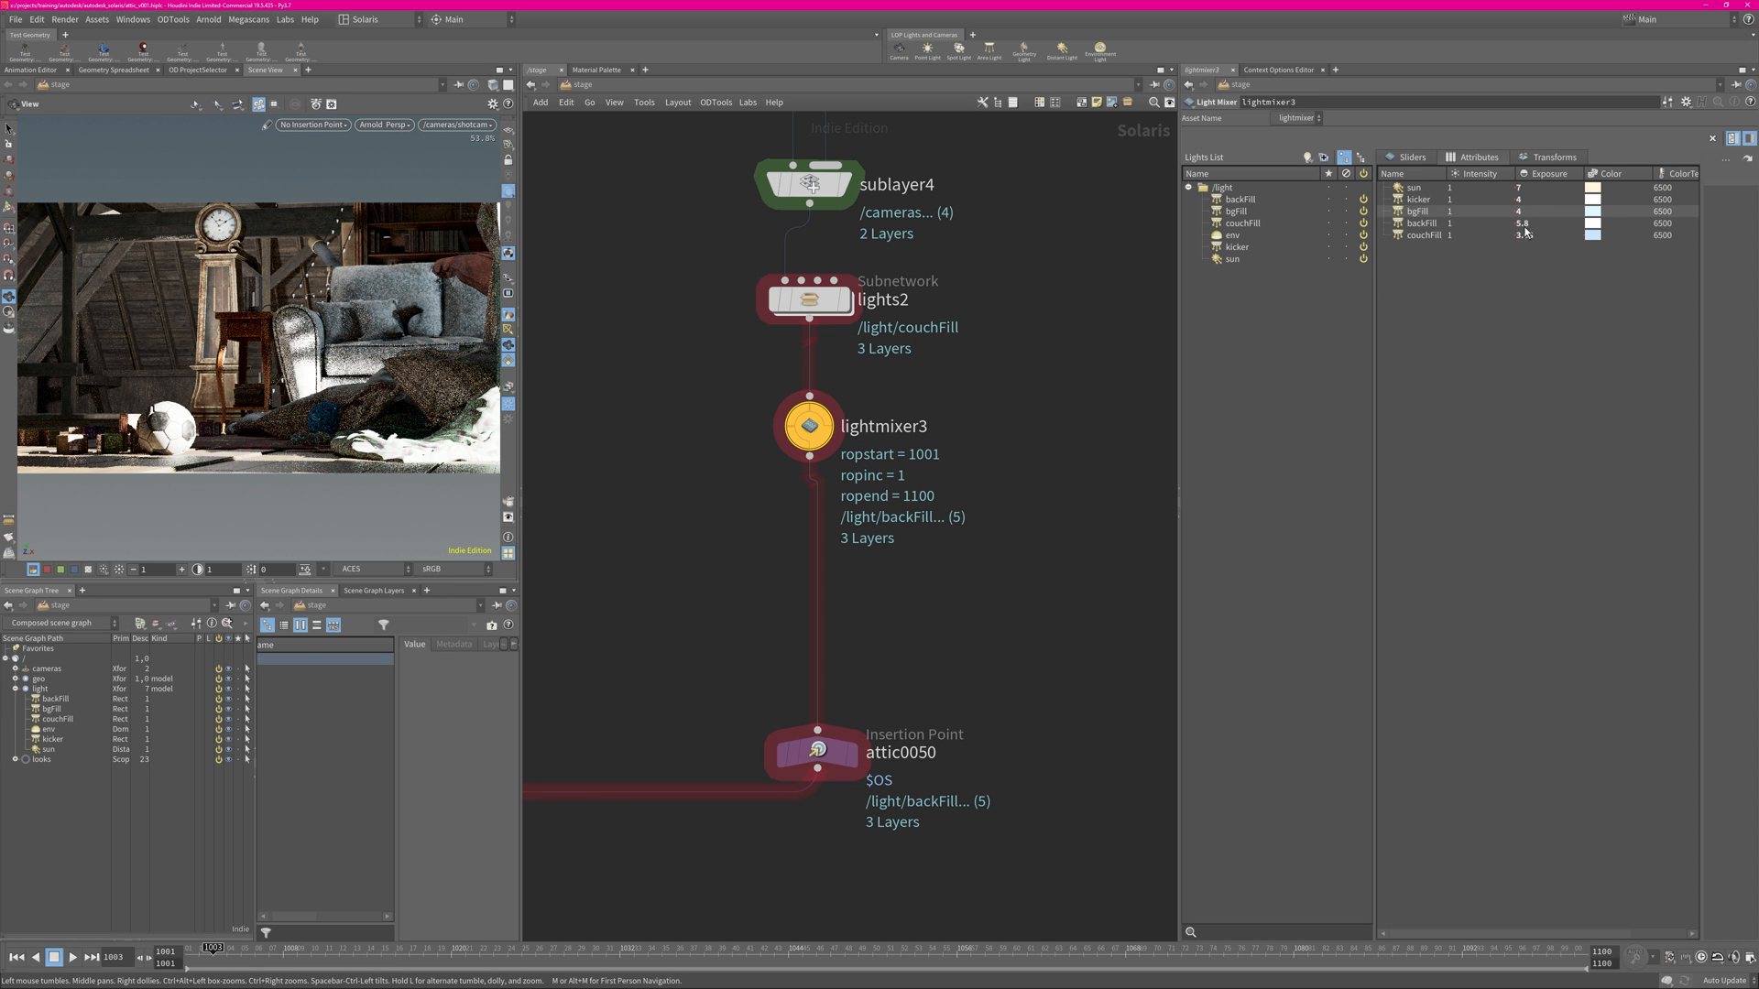
mouse_move(1520, 211)
middle_mouse_down()
mouse_move(1300, 212)
mouse_move(1523, 223)
middle_mouse_up()
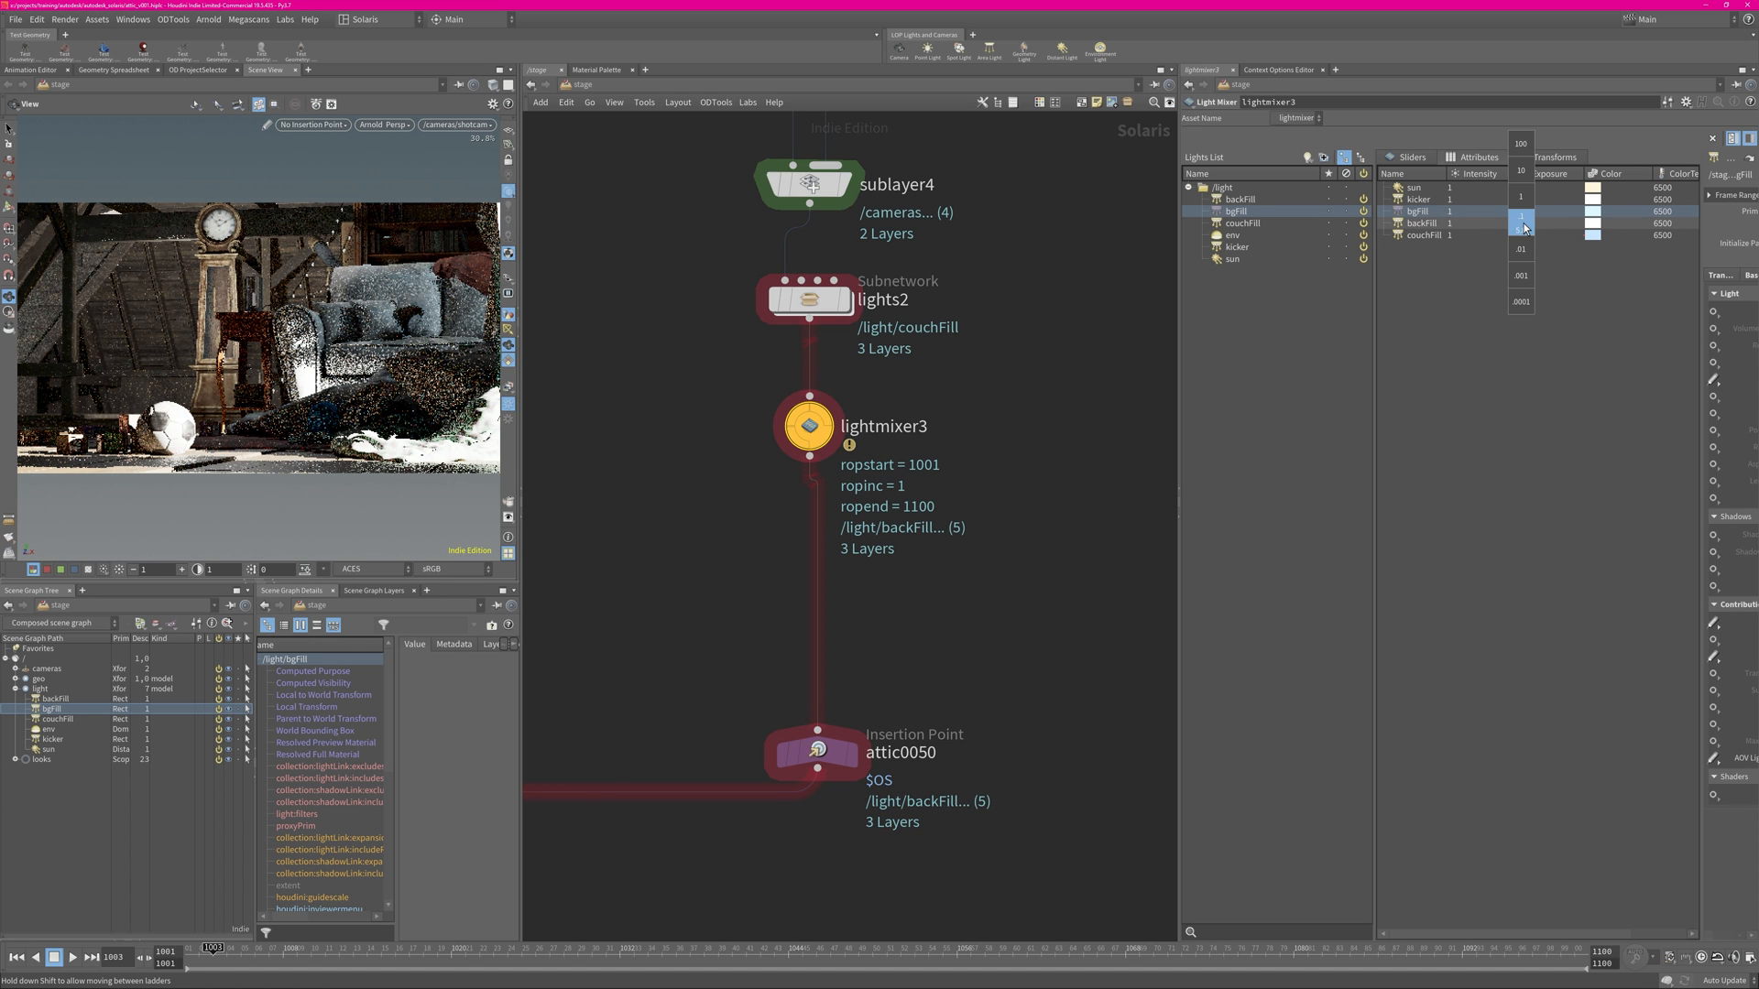
middle_click_drag(1419, 226, 1534, 225)
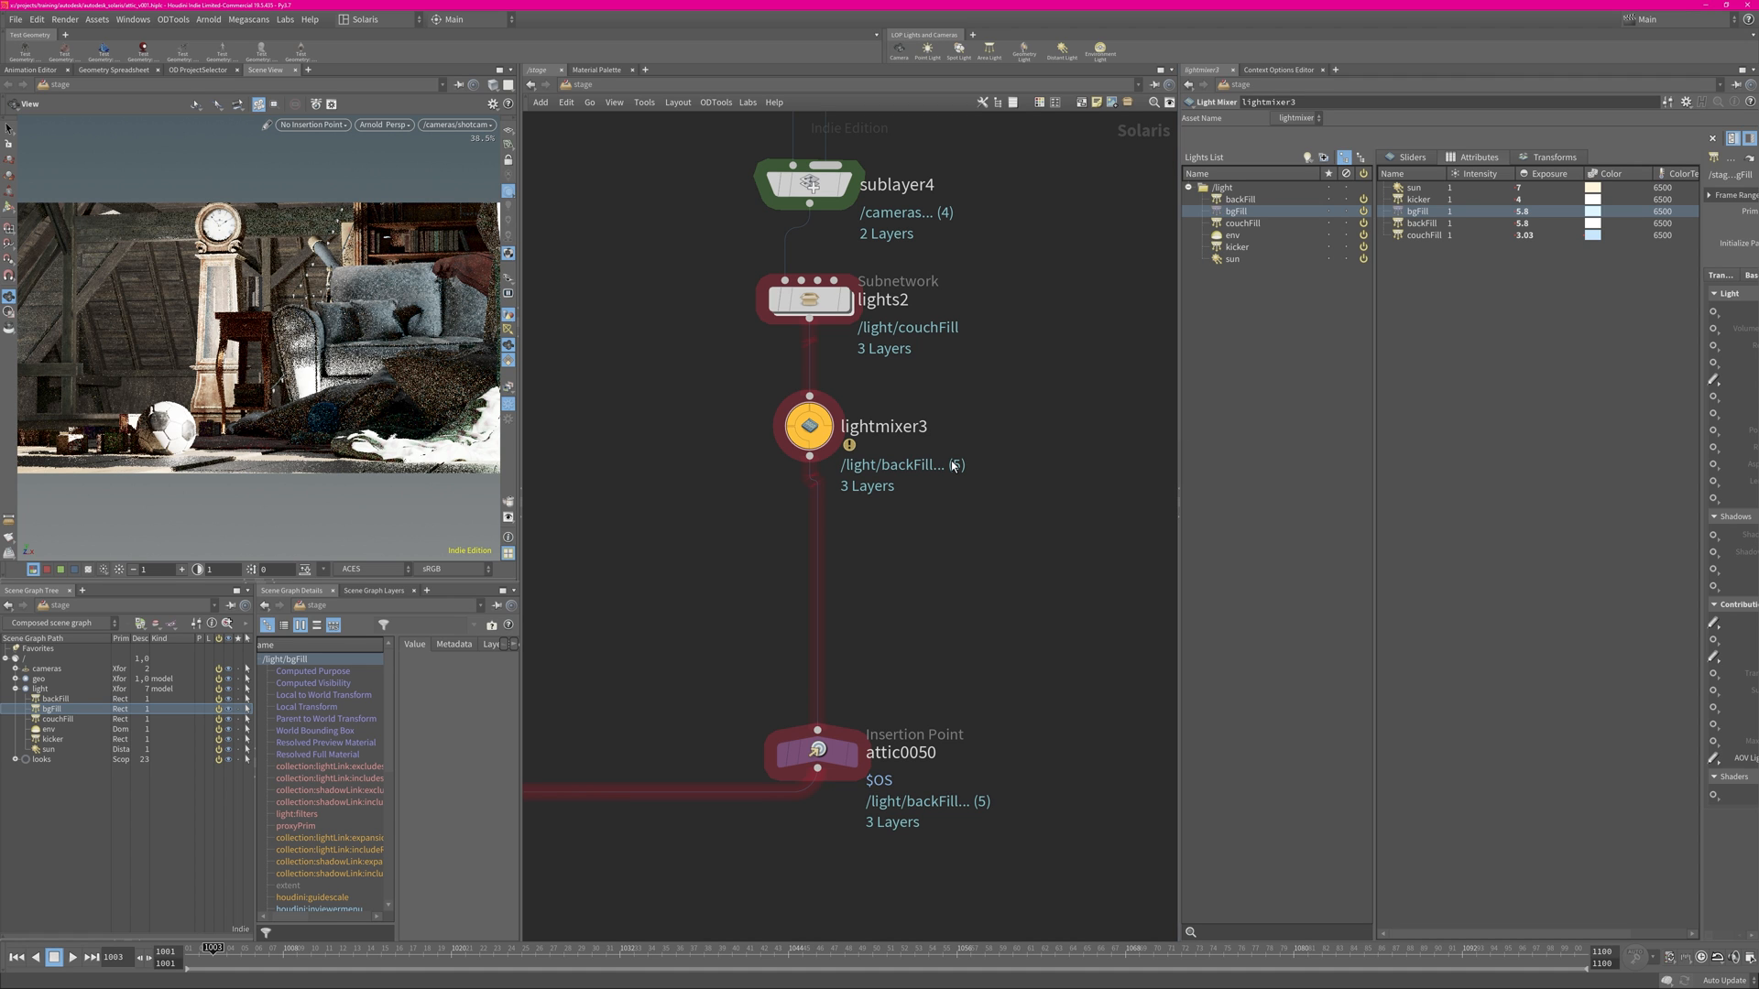
Review the network from the SHOTWORK branches through the PASSWORK passes to the RENDER IPR and output sections.
right_click_drag(983, 594, 860, 608)
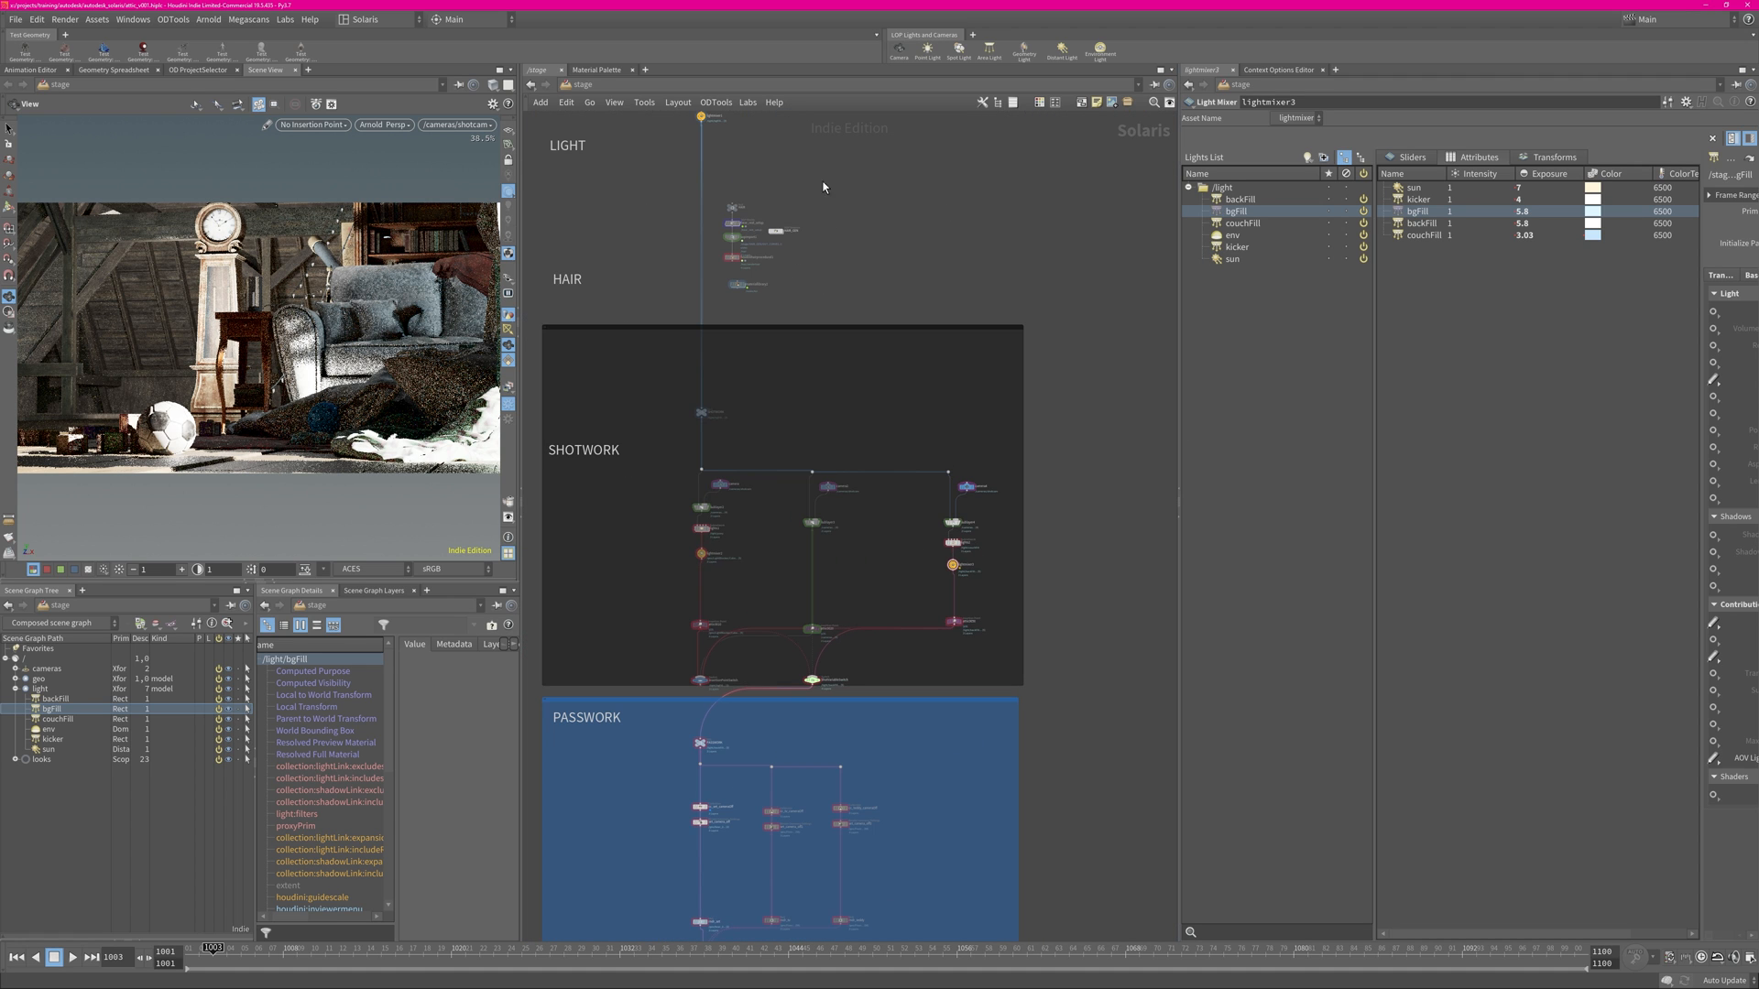
middle_click_drag(907, 635, 985, 541)
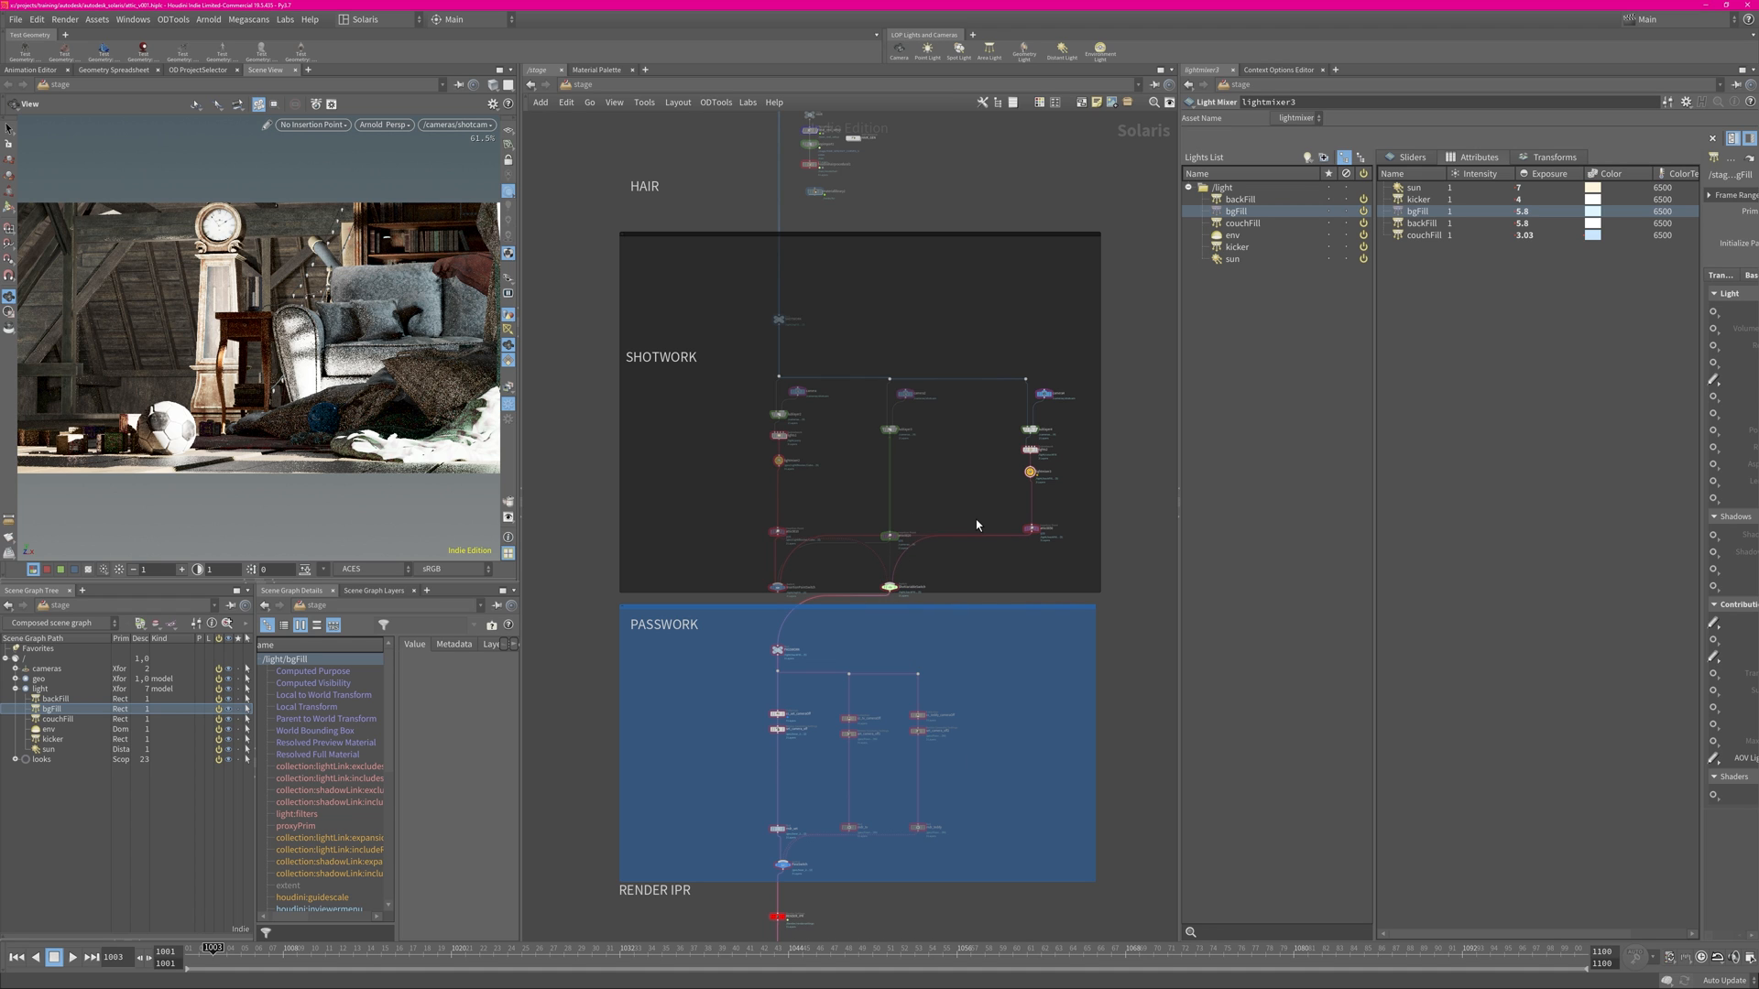
middle_click_drag(949, 764, 963, 571)
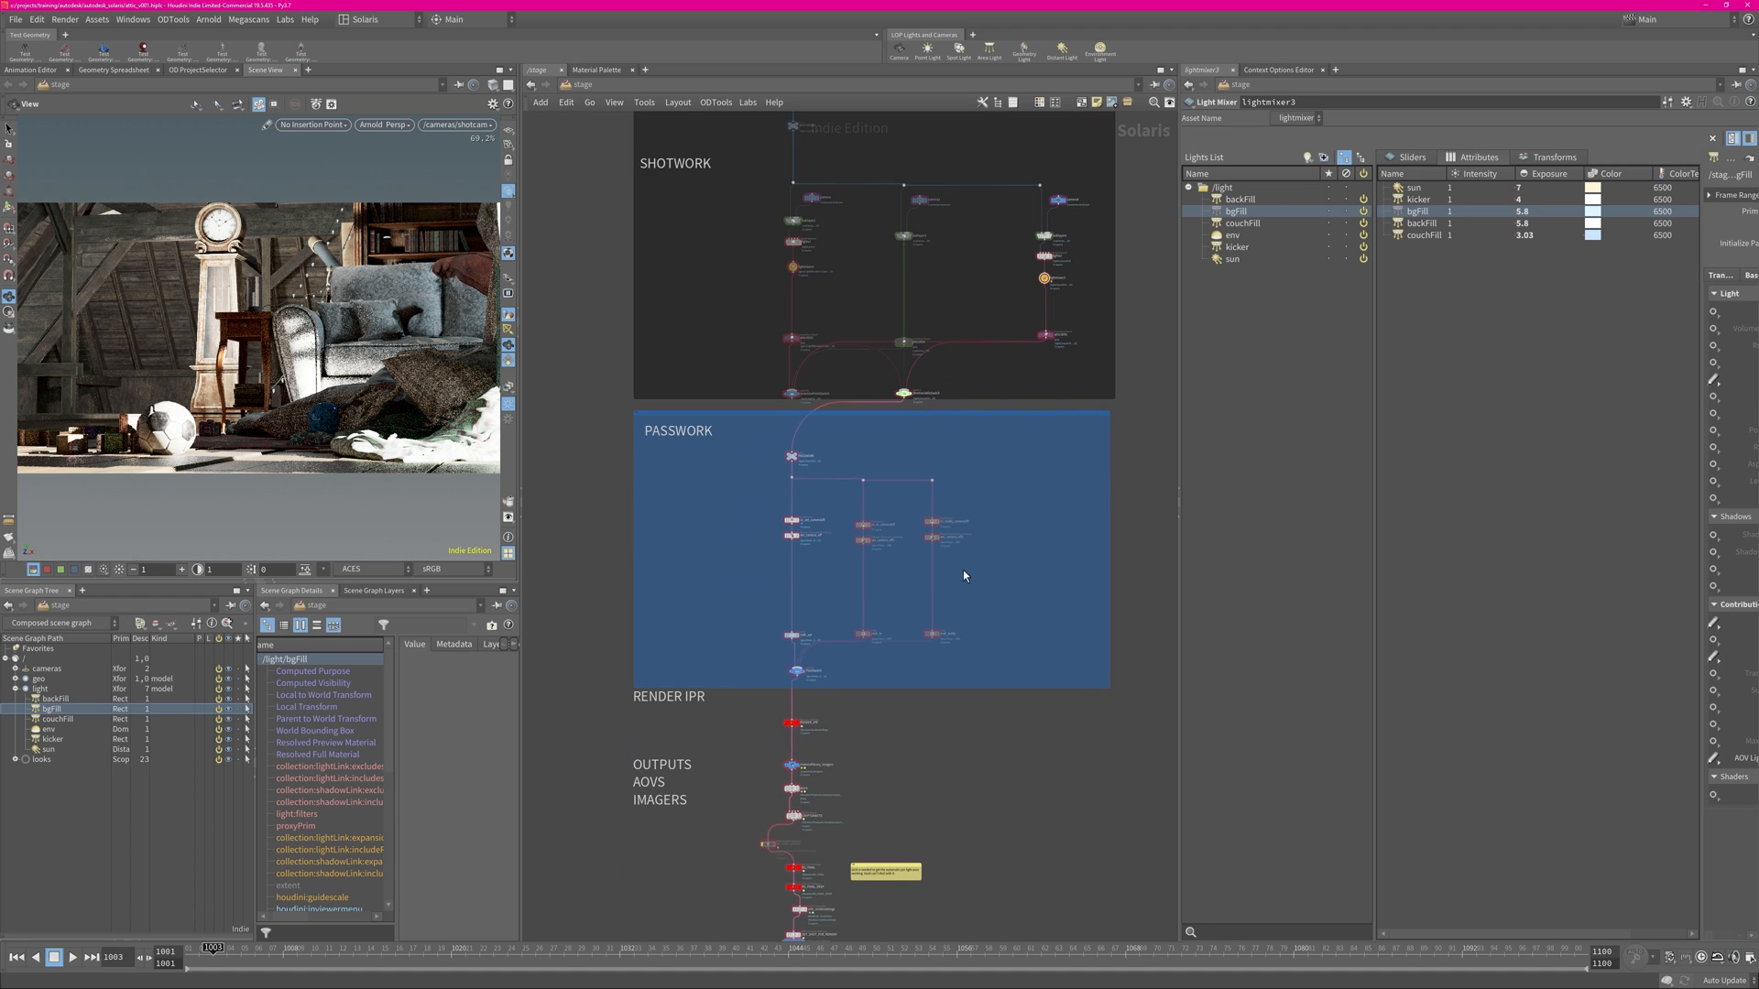
scroll(913, 580, "up", 5)
middle_click_drag(852, 740, 902, 472)
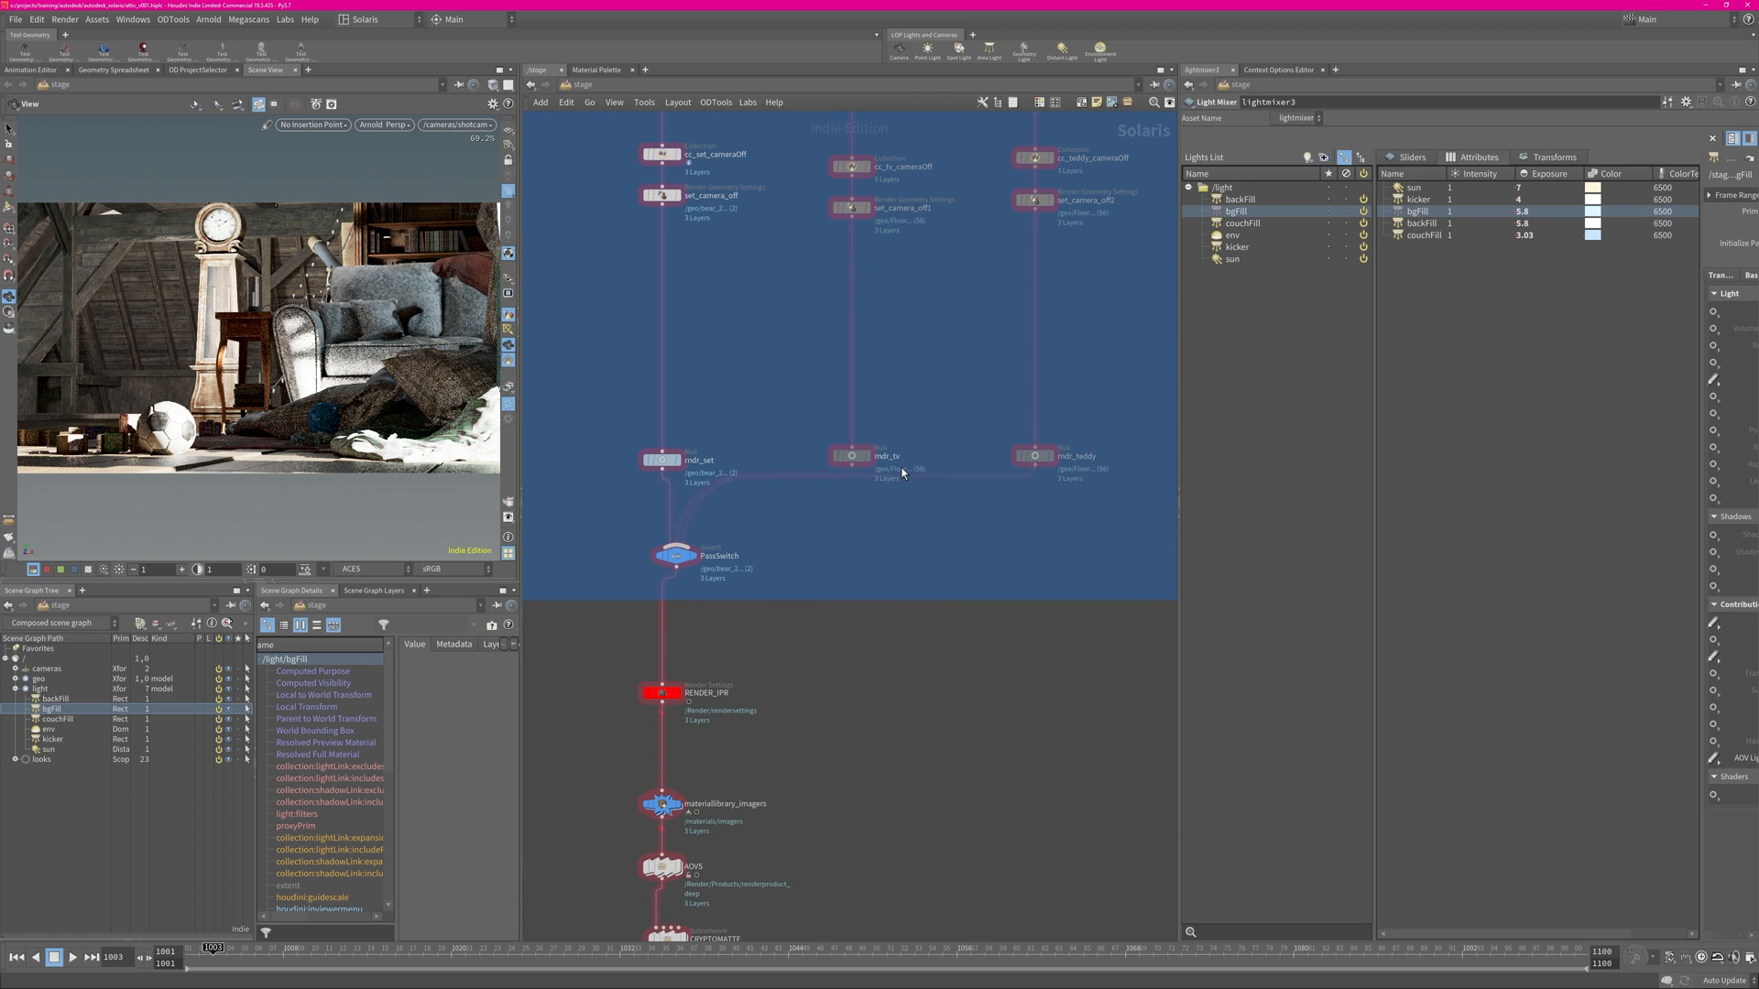
middle_click_drag(859, 294, 858, 513)
scroll(857, 513, "down", 1)
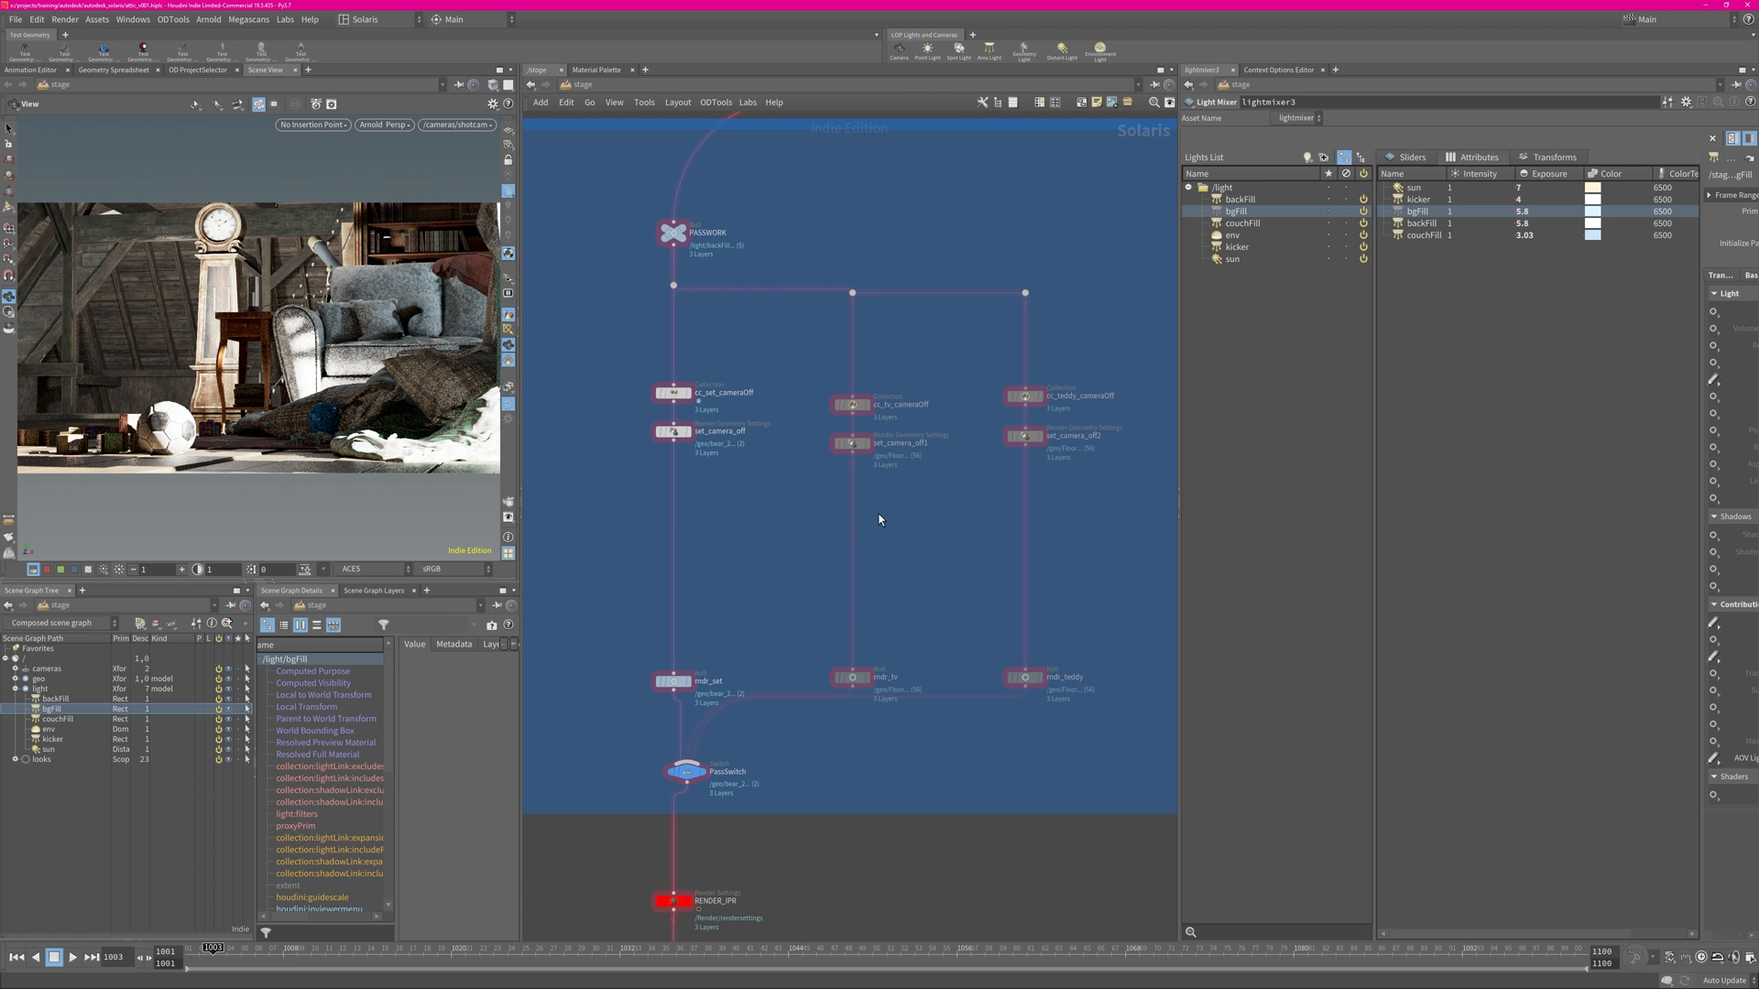
middle_click_drag(932, 880, 920, 407)
scroll(918, 552, "down", 3)
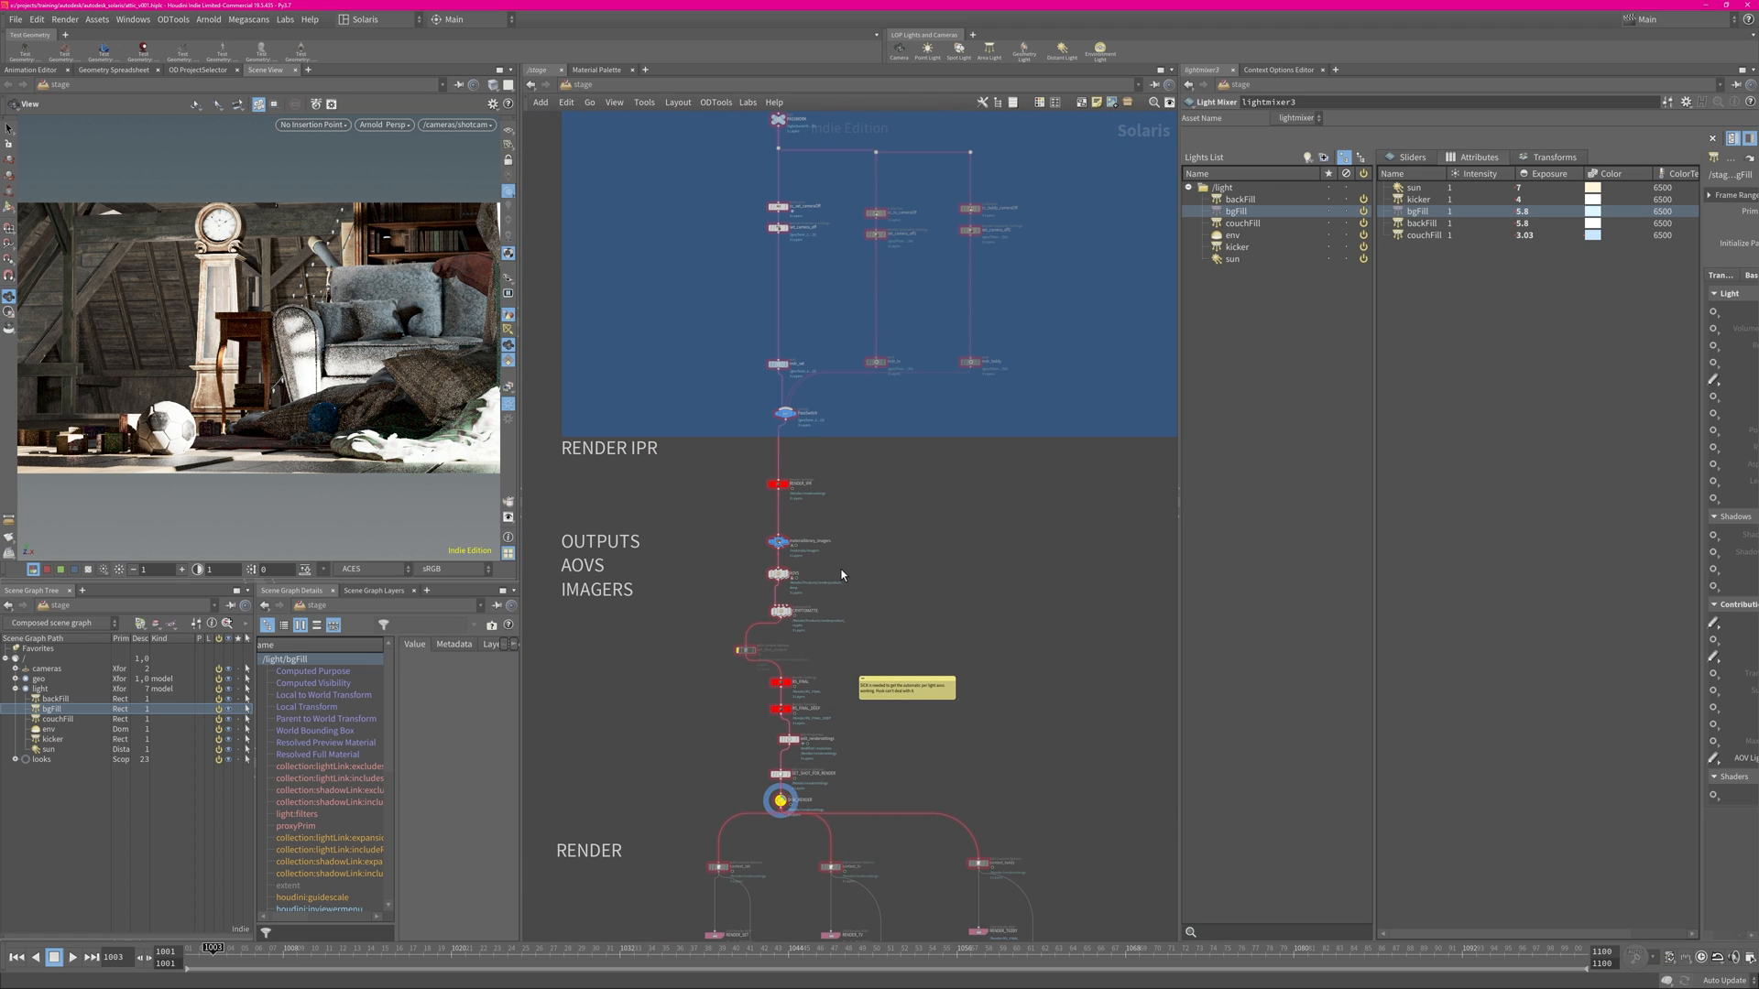
Return to frame 1001 and display the output of the context_tv node.
key("ctrl+Up")
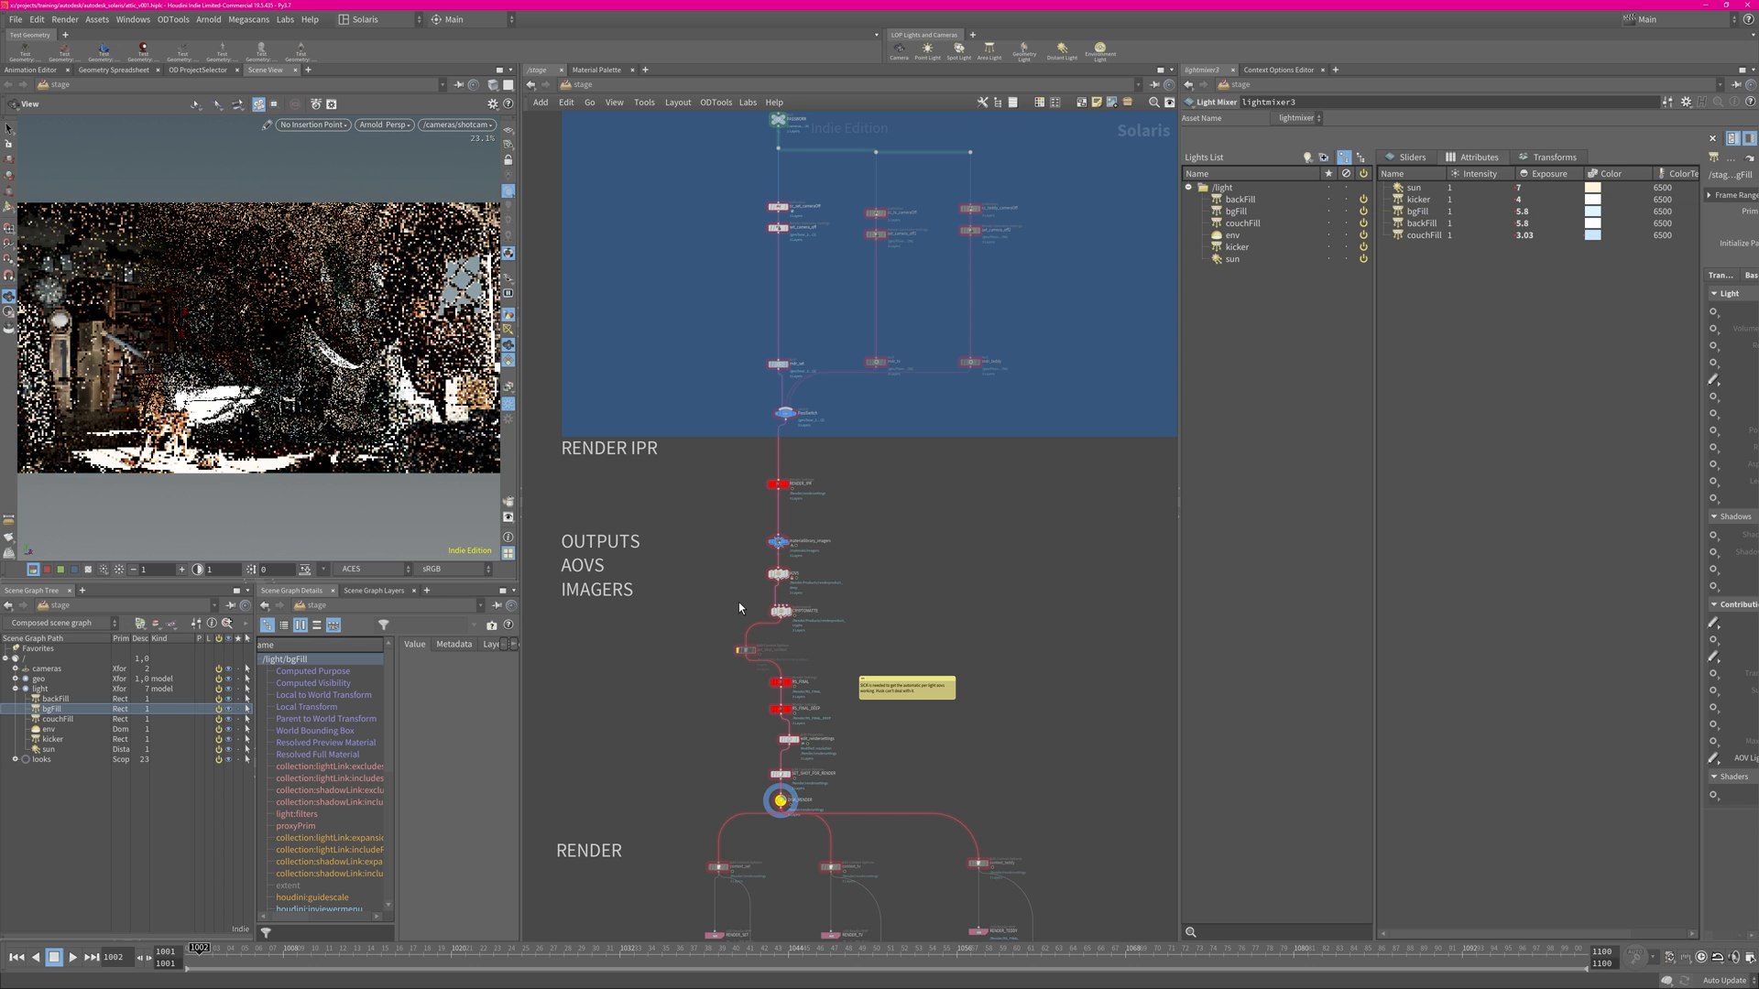
middle_click_drag(963, 819, 994, 504)
right_click(896, 567)
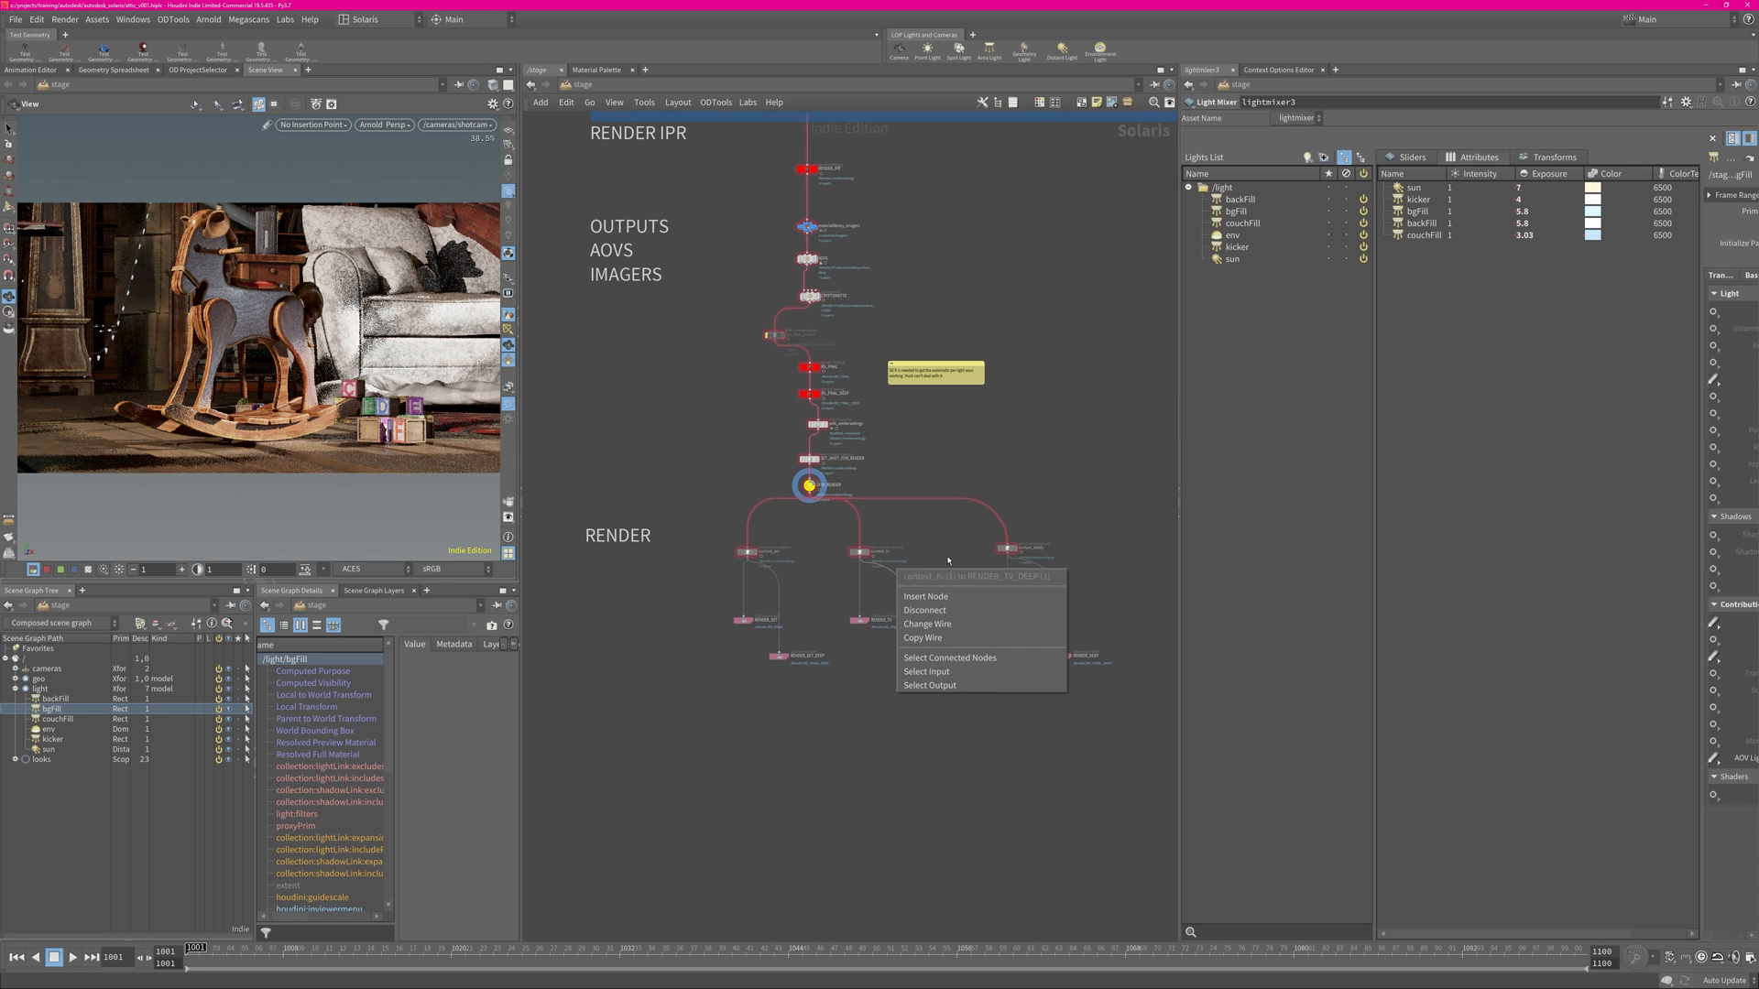
right_click_drag(927, 538, 969, 538)
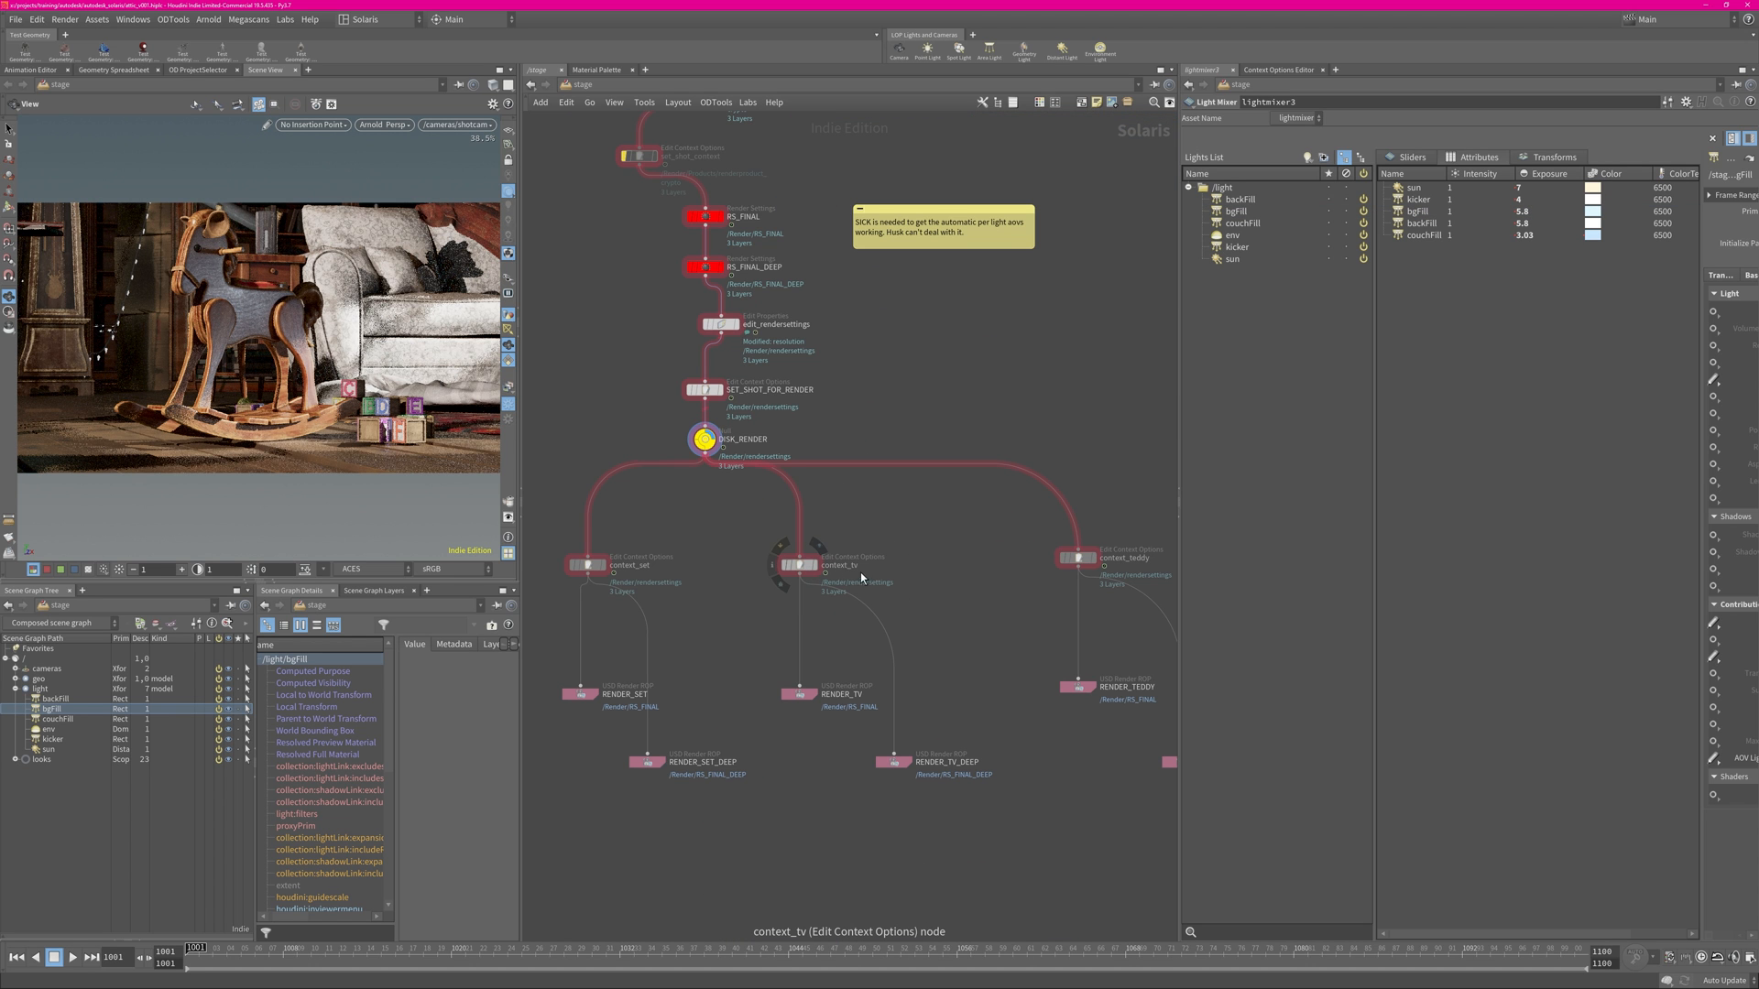
left_click(815, 566)
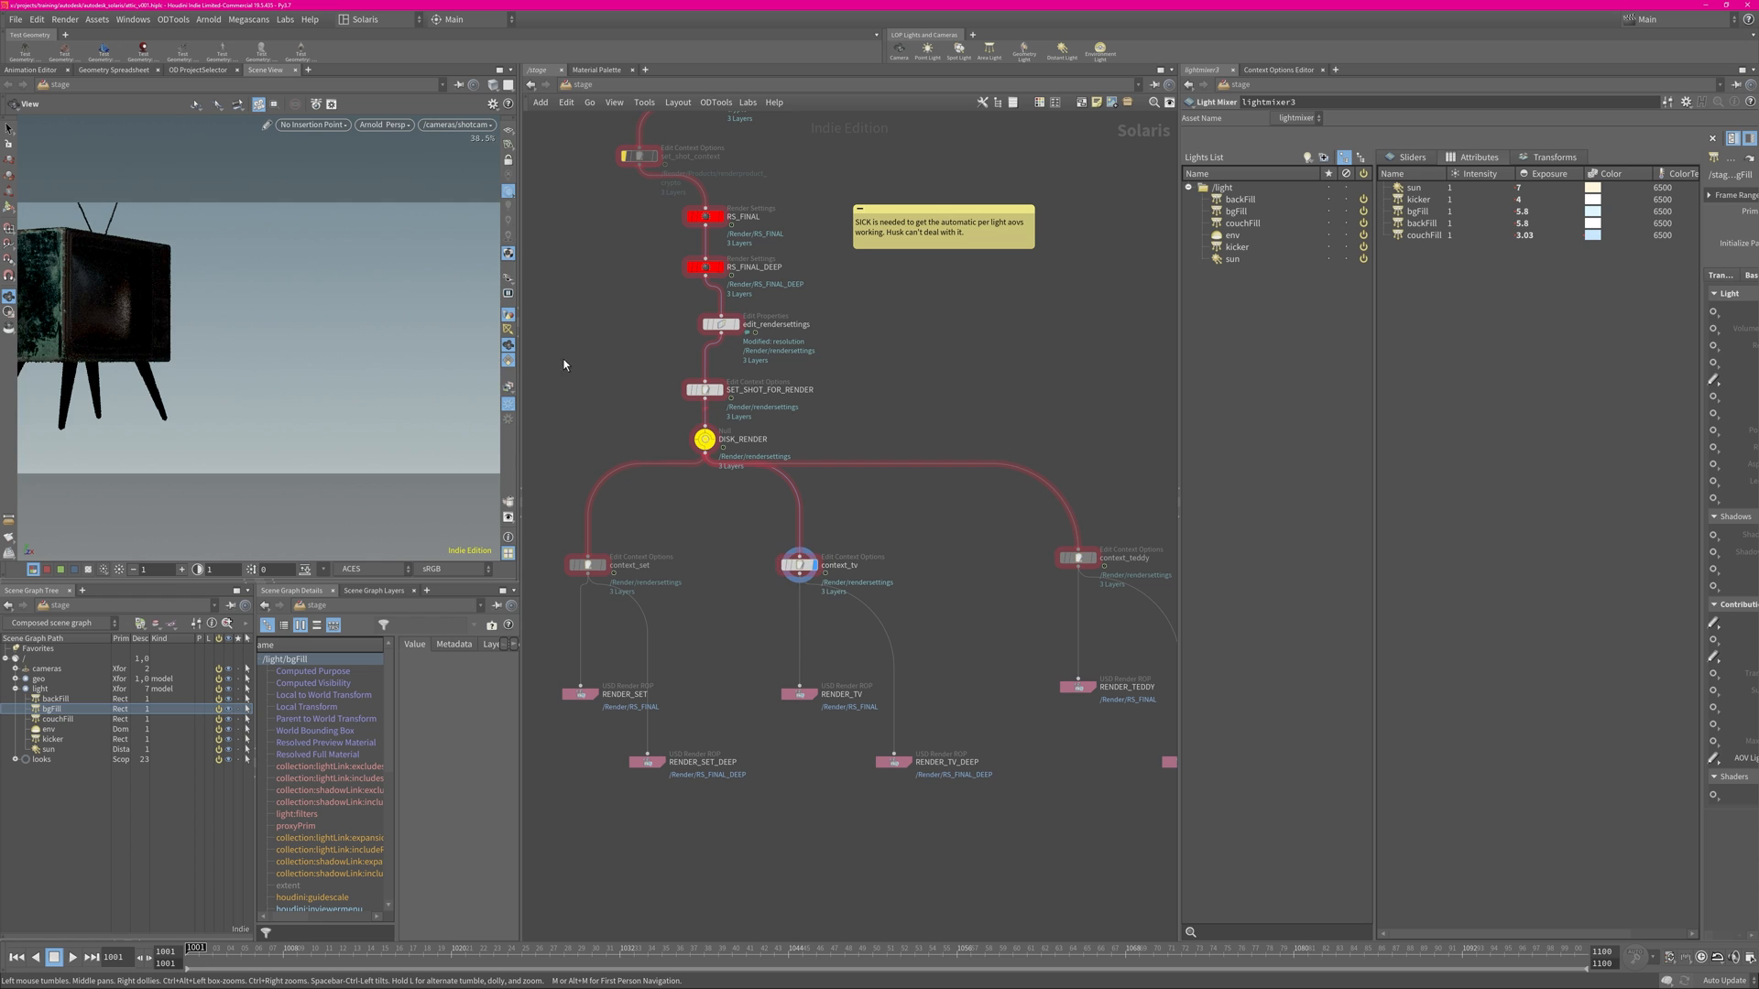
Inspect the included and excluded primitives of the cc_tv_cameraOff collection, and expand the geo branch in the scene graph.
middle_click_drag(988, 424, 897, 799)
key("1")
scroll(863, 498, "up", 1)
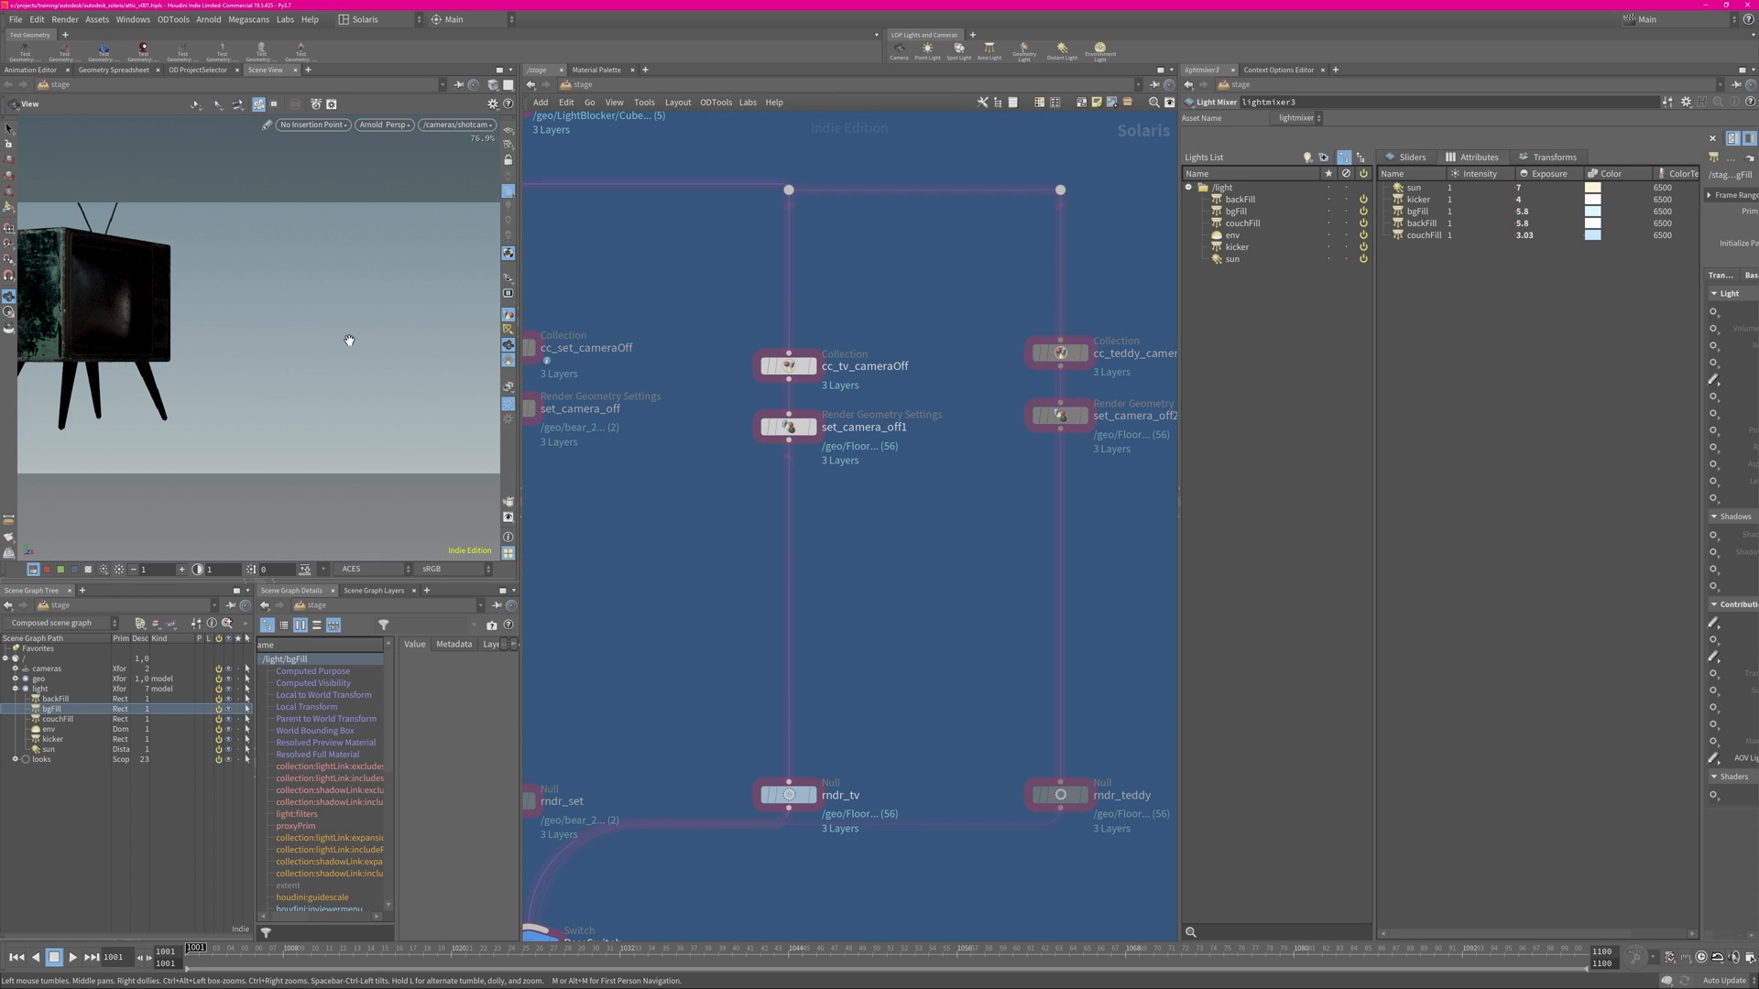
left_click(798, 367)
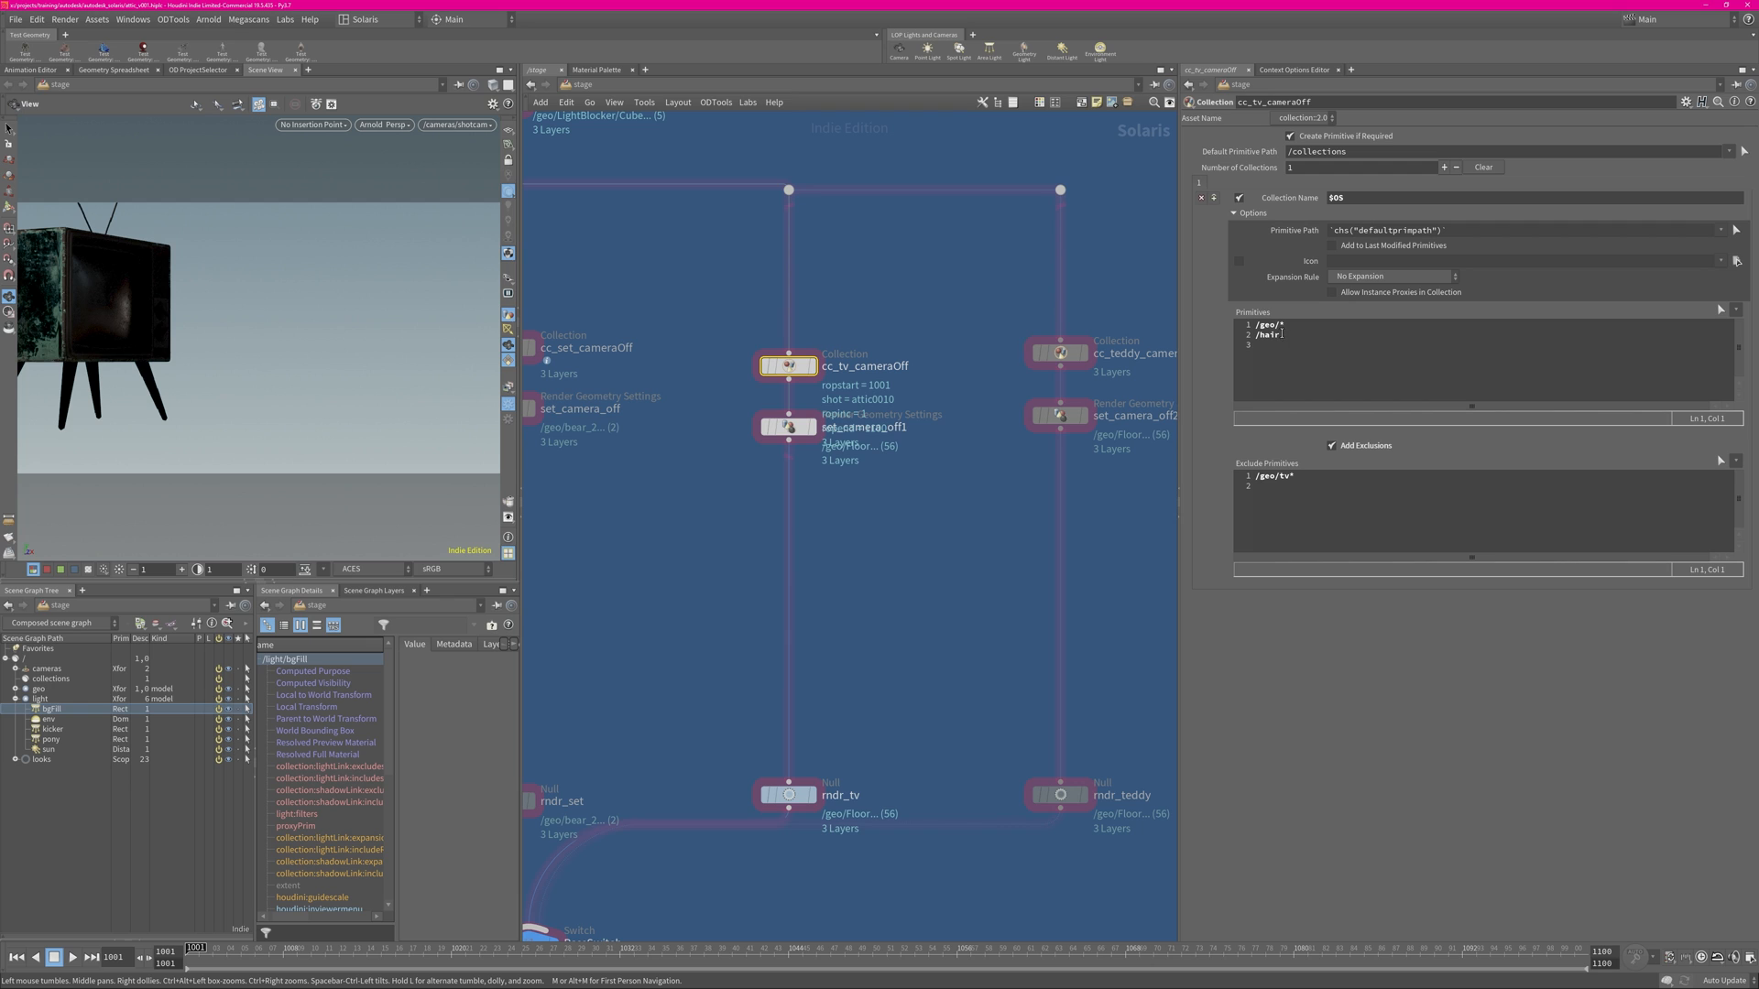
left_click(14, 689)
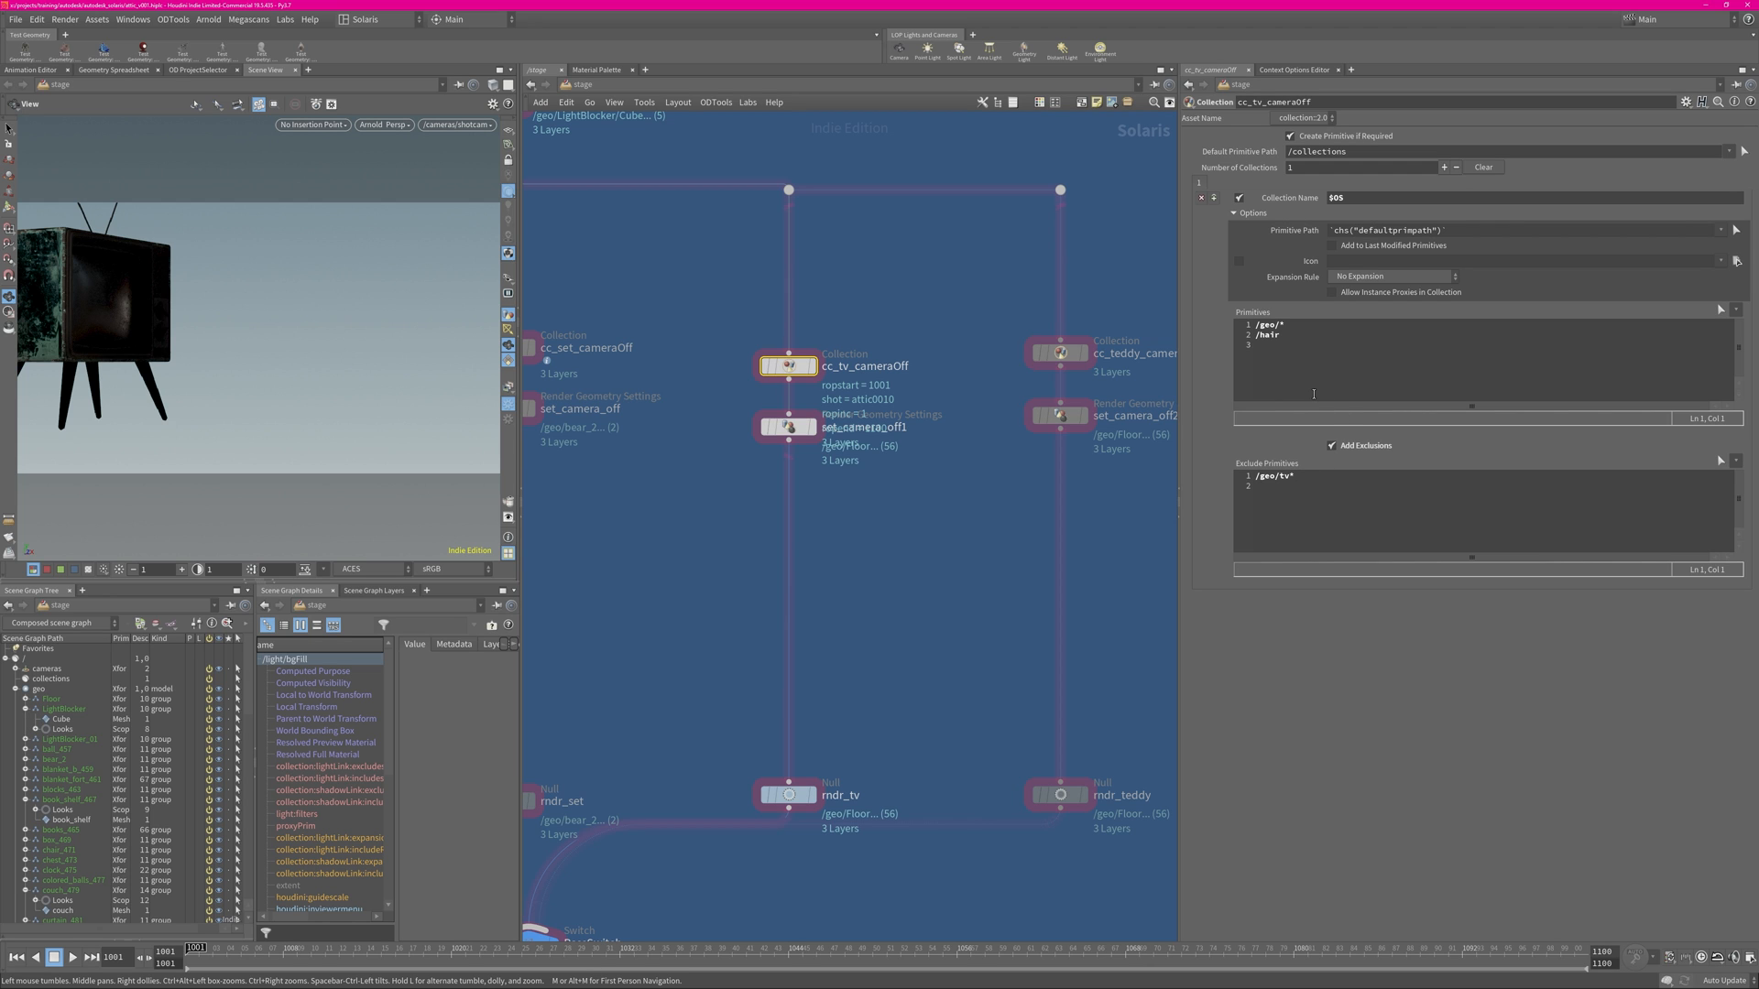
Move set_camera_off1 slightly lower and check its Primitives expression against the cc_tv_cameraOff collection, along with its visibility settings.
left_click_drag(788, 427, 789, 447)
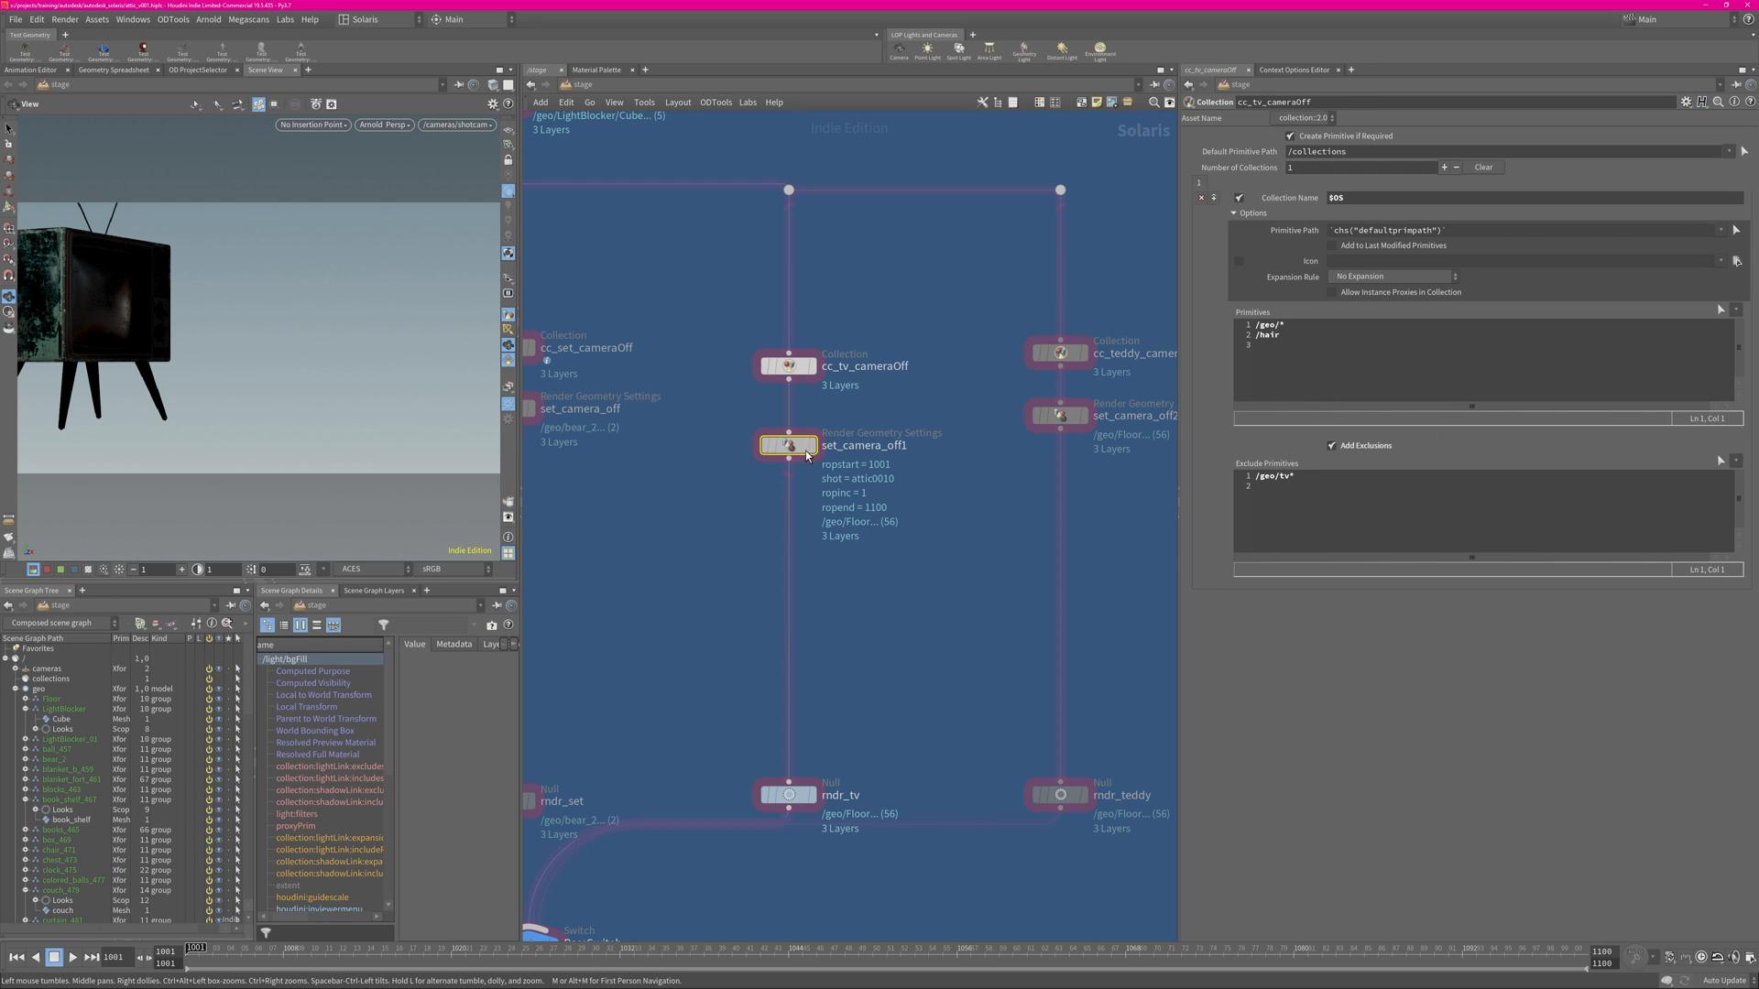
middle_click_drag(1292, 157, 1268, 157)
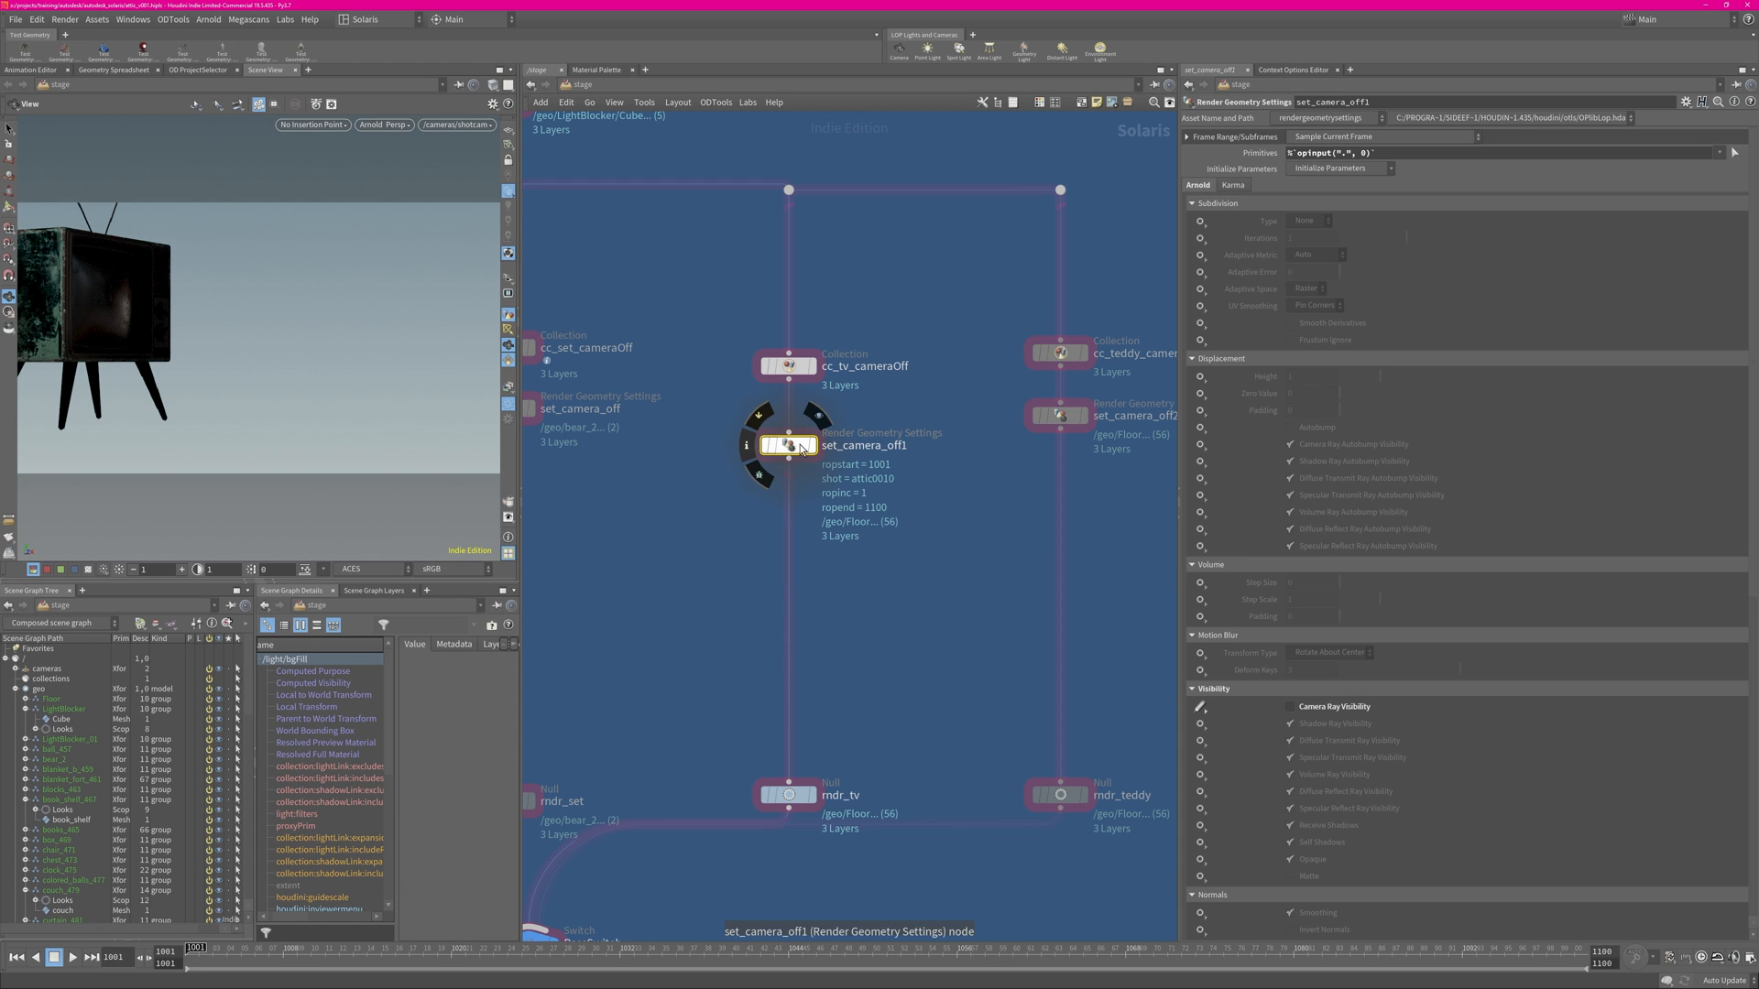
left_click(1256, 159)
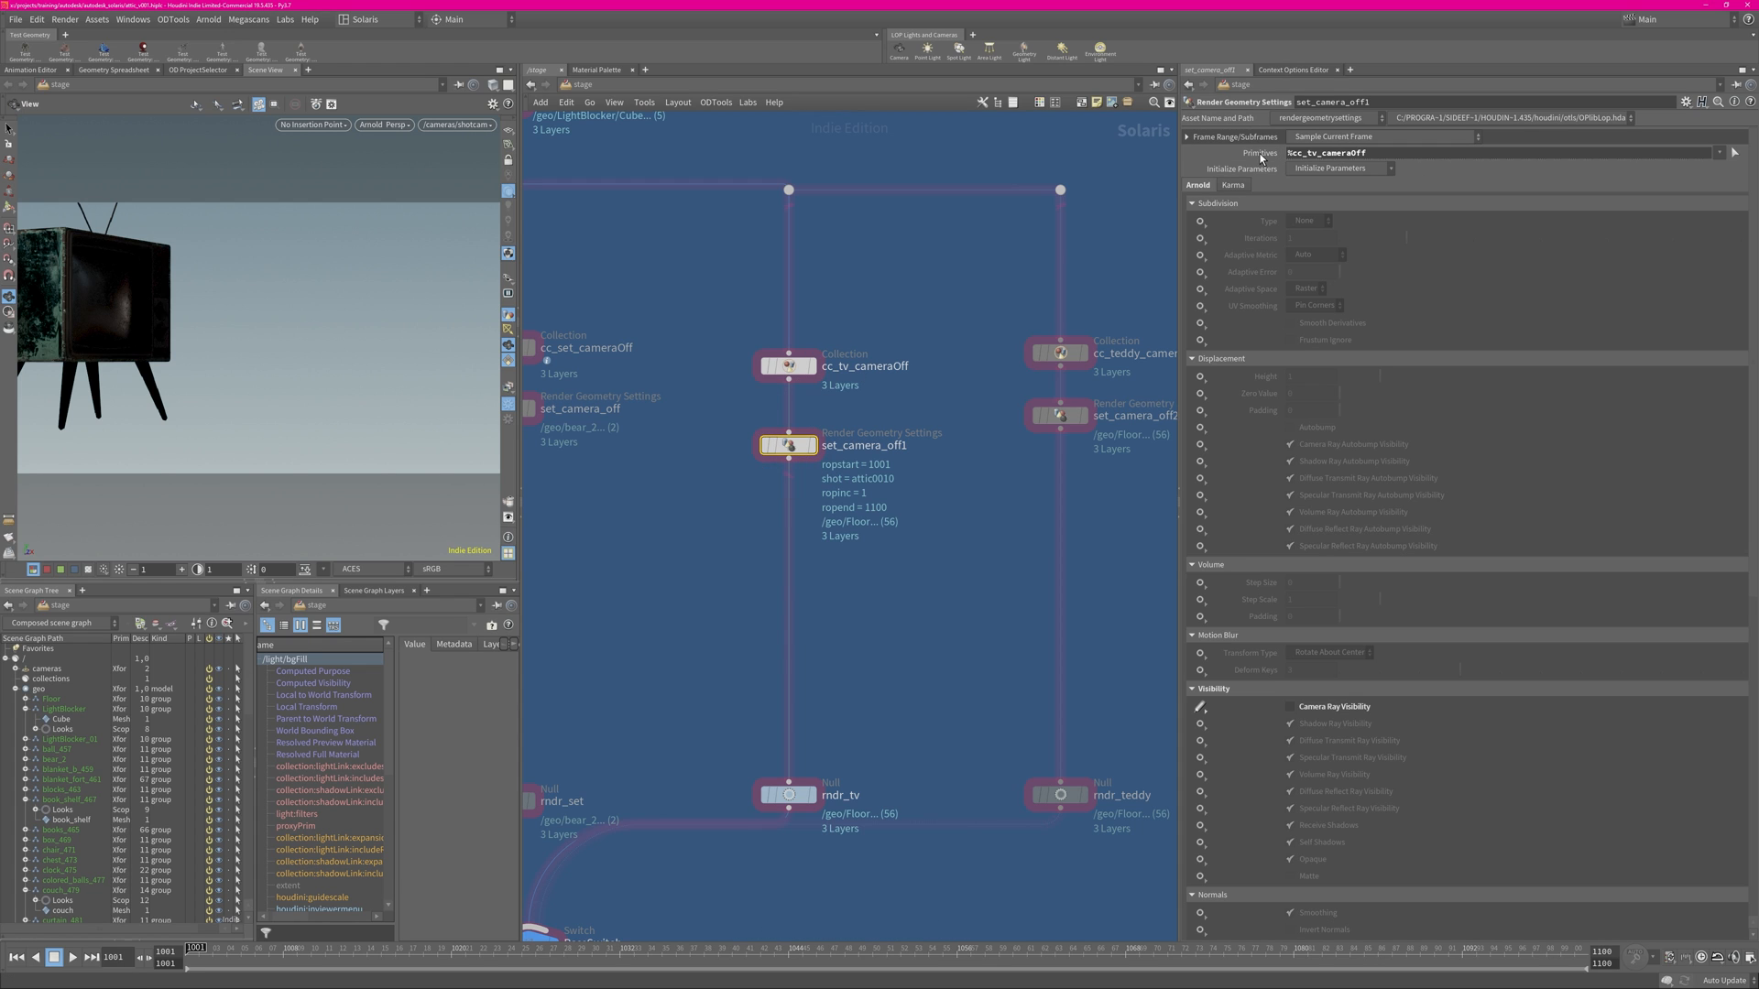
left_click(1261, 157)
left_click(788, 365)
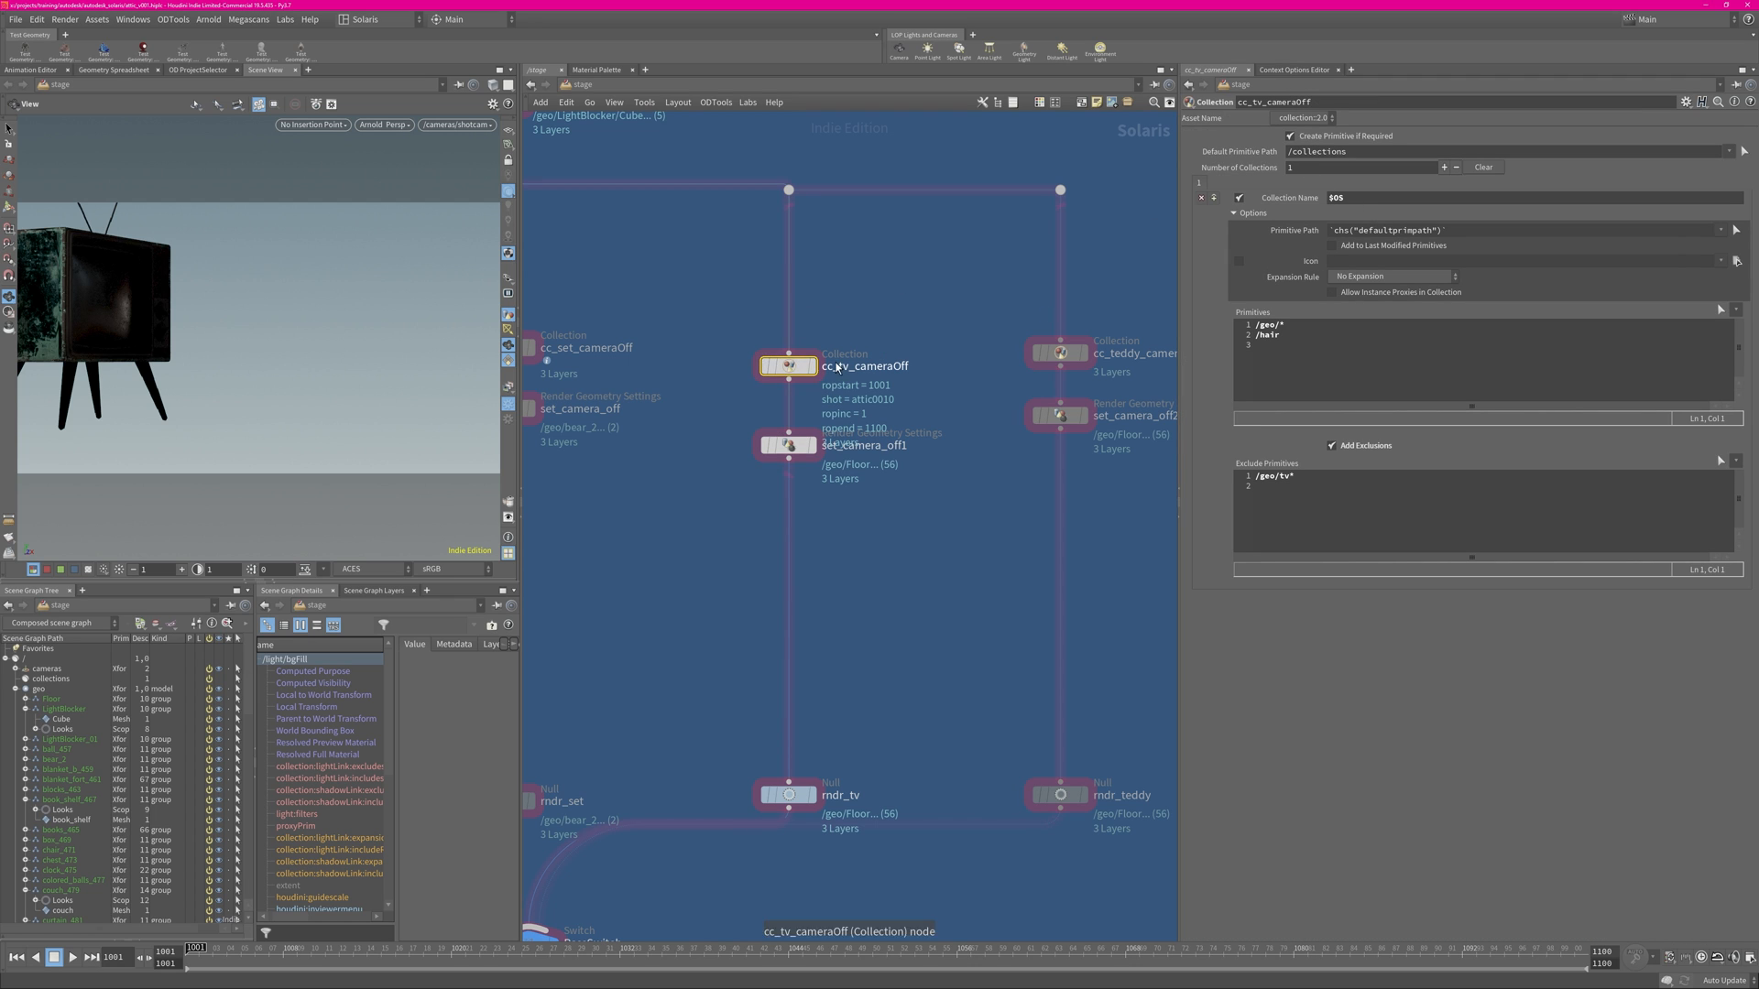
left_click(788, 447)
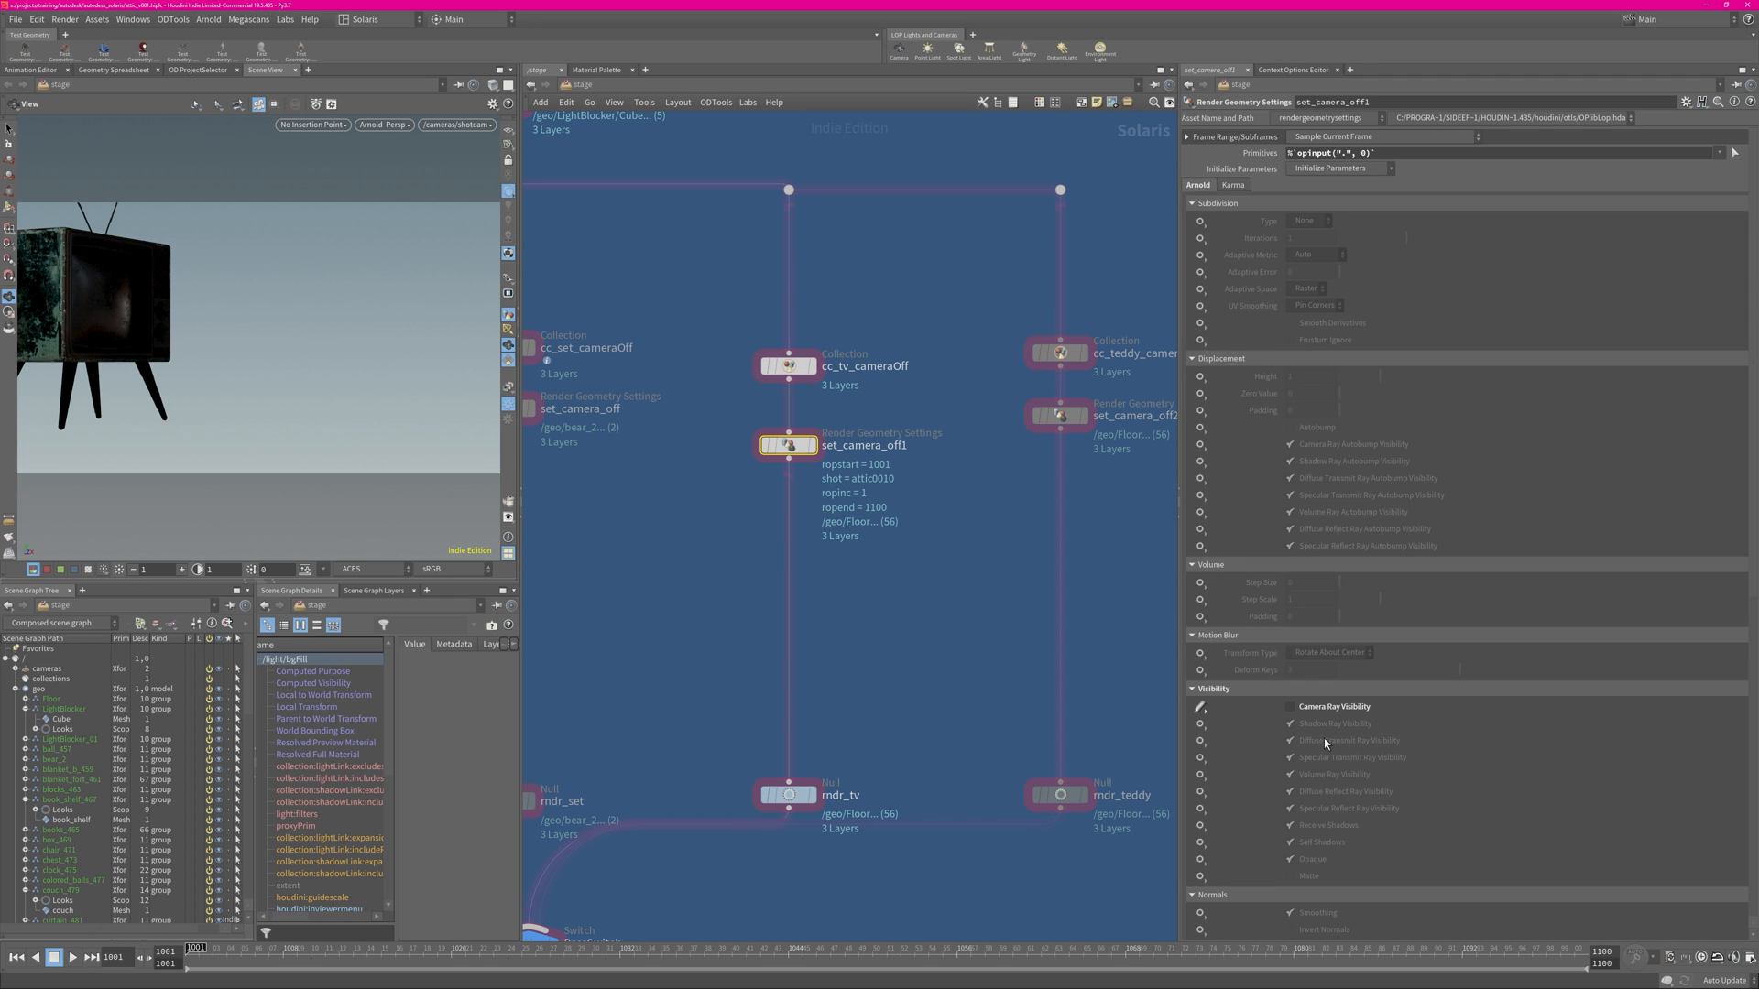
scroll(1528, 476, "down", 3)
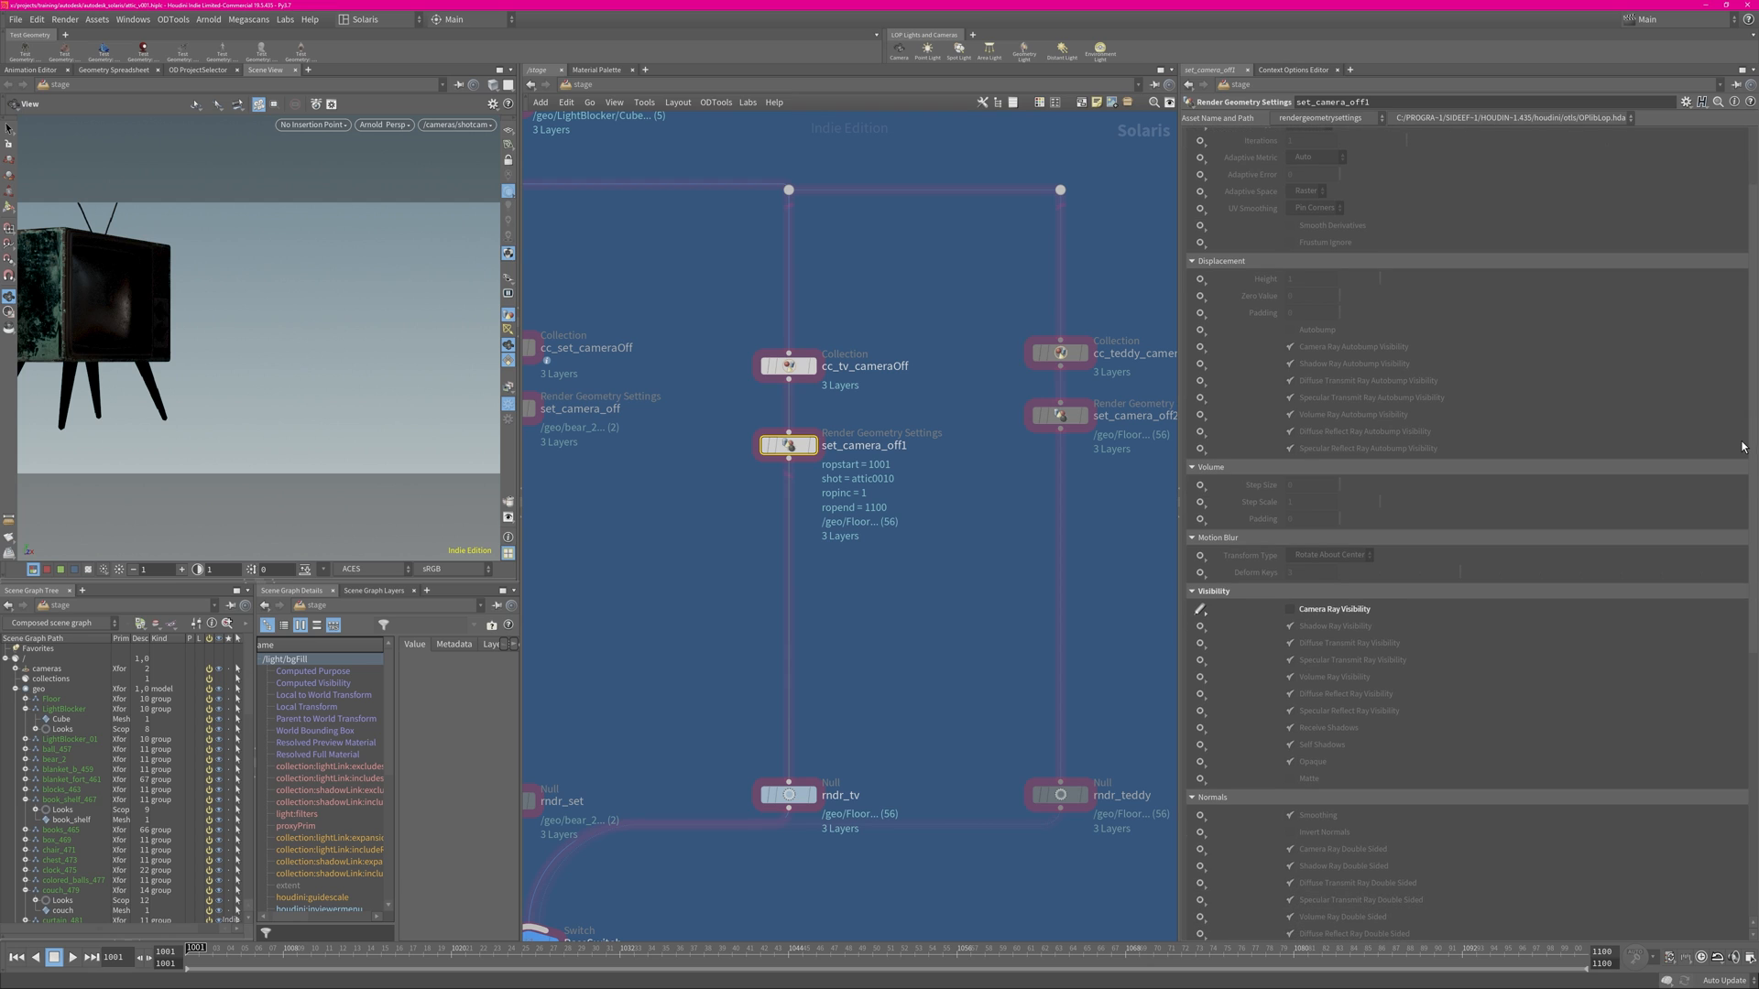
Add a Render Geometry Settings node and insert it into the TV branch directly below set_camera_off1.
left_click(884, 554)
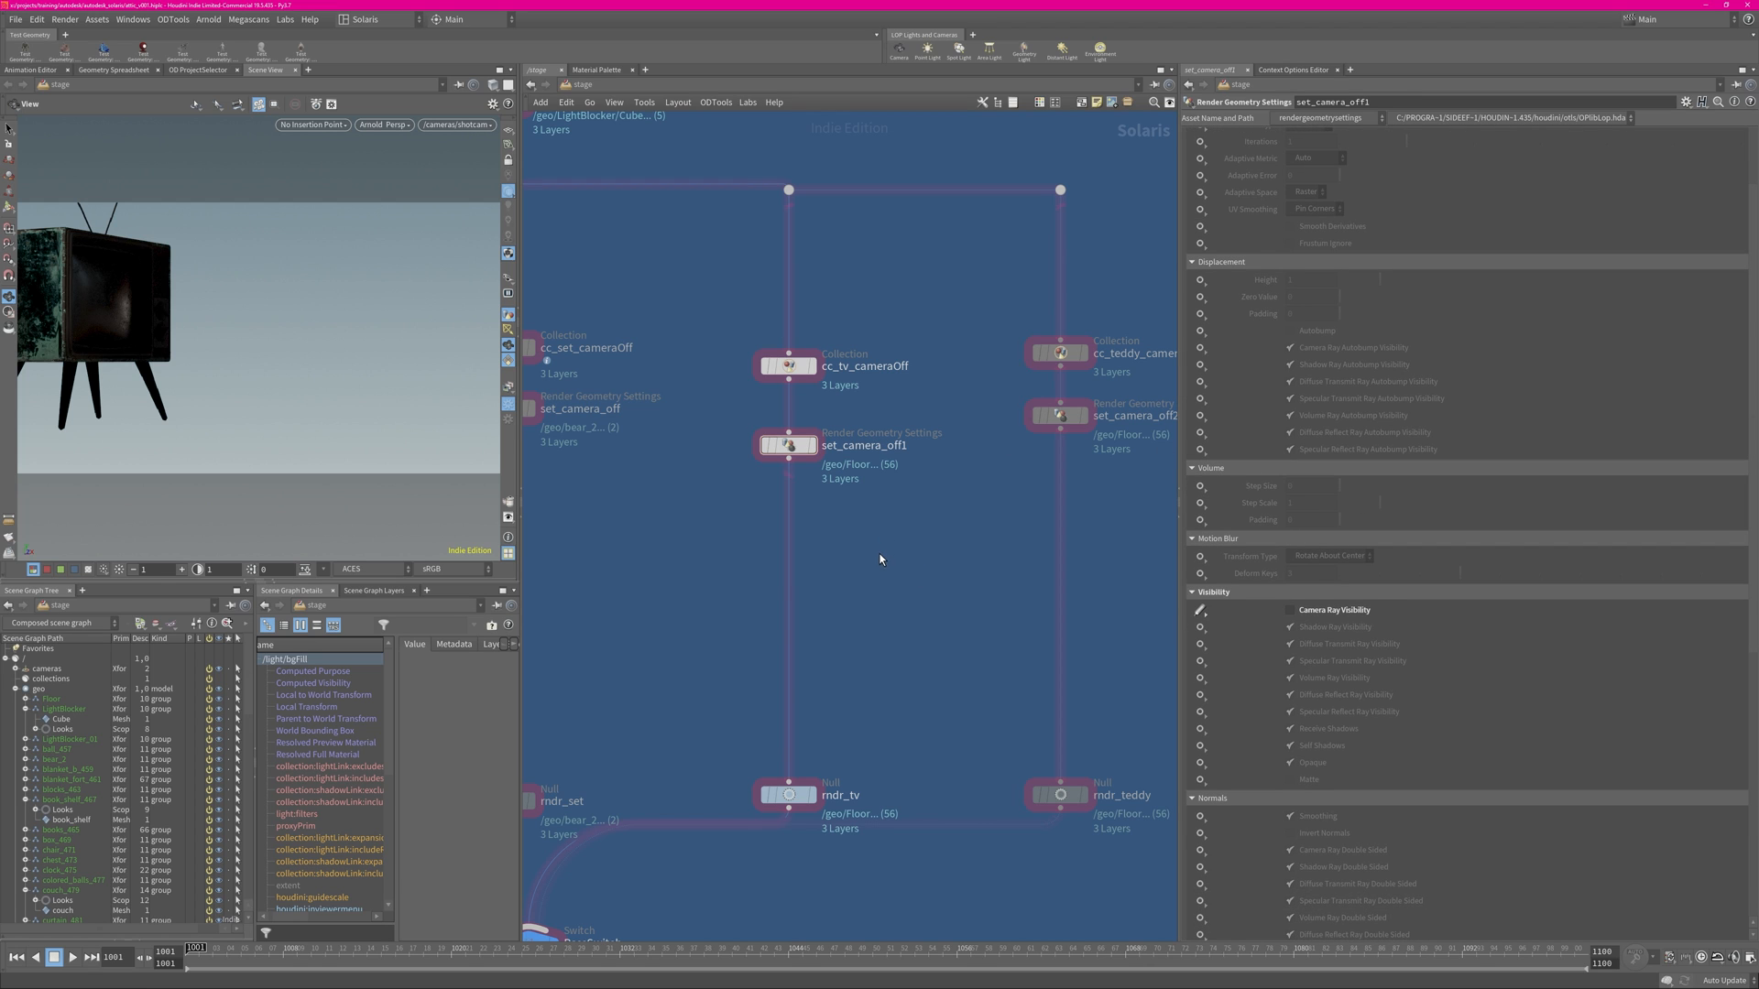
key("Tab")
type("ren")
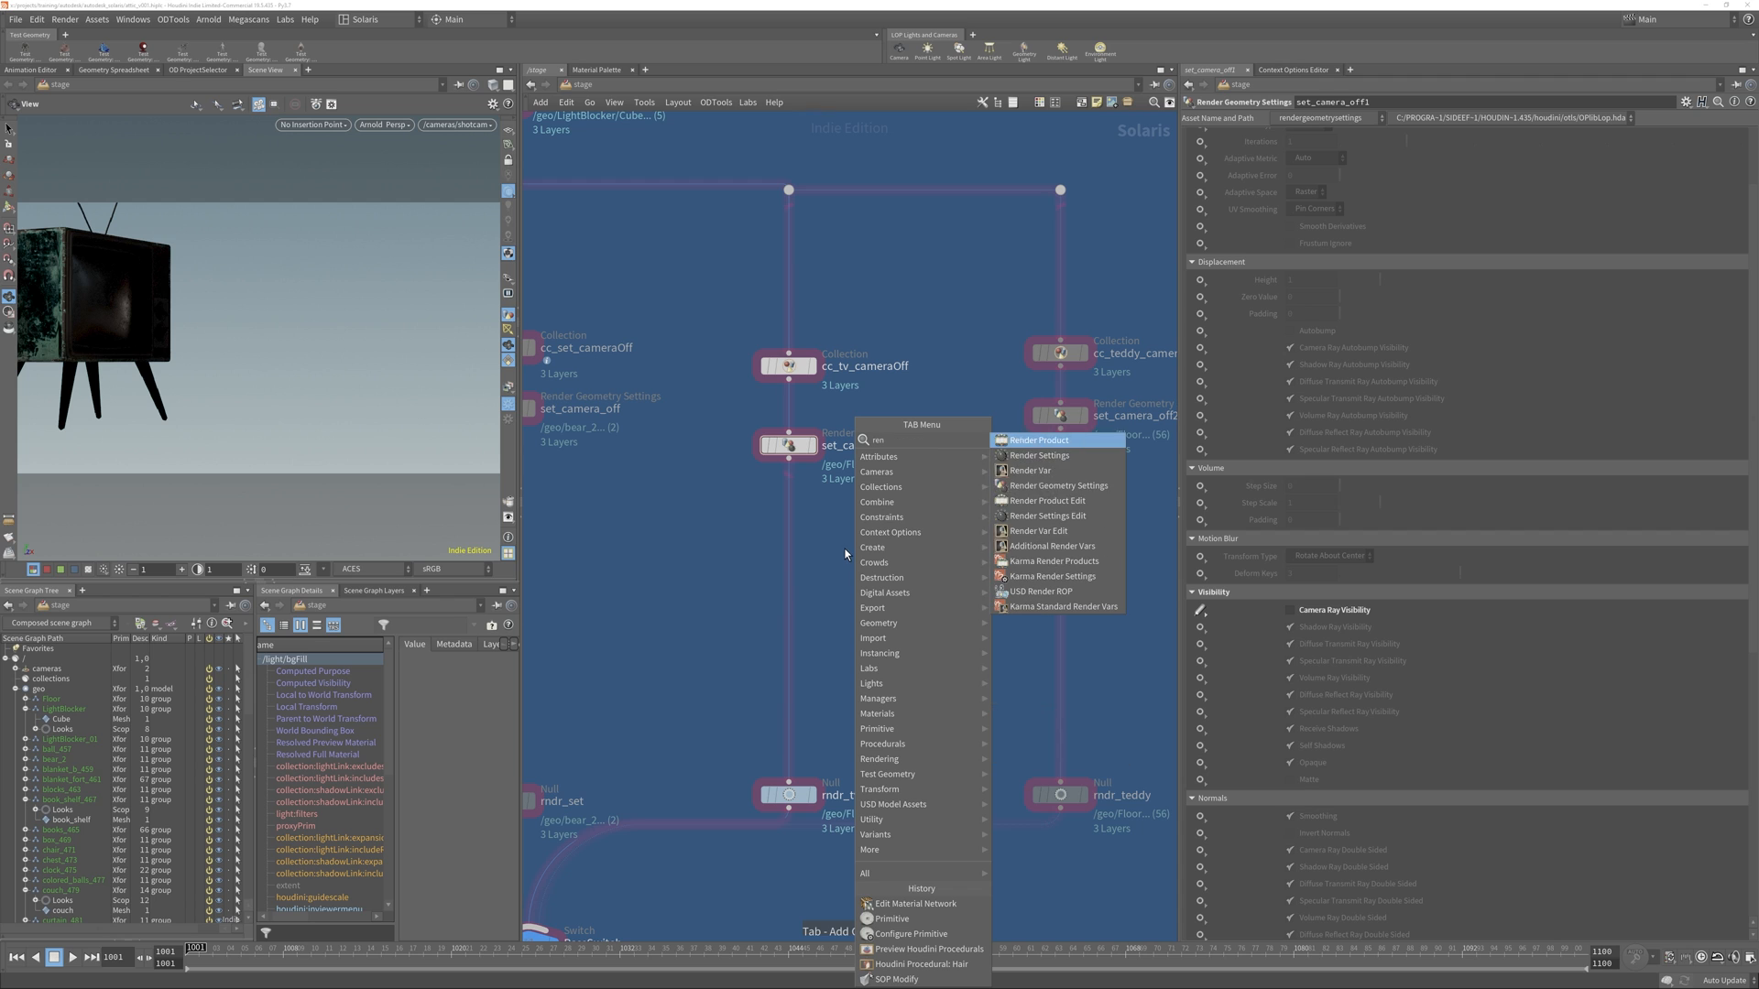
left_click(1033, 487)
left_click(871, 516)
left_click_drag(868, 519, 786, 530)
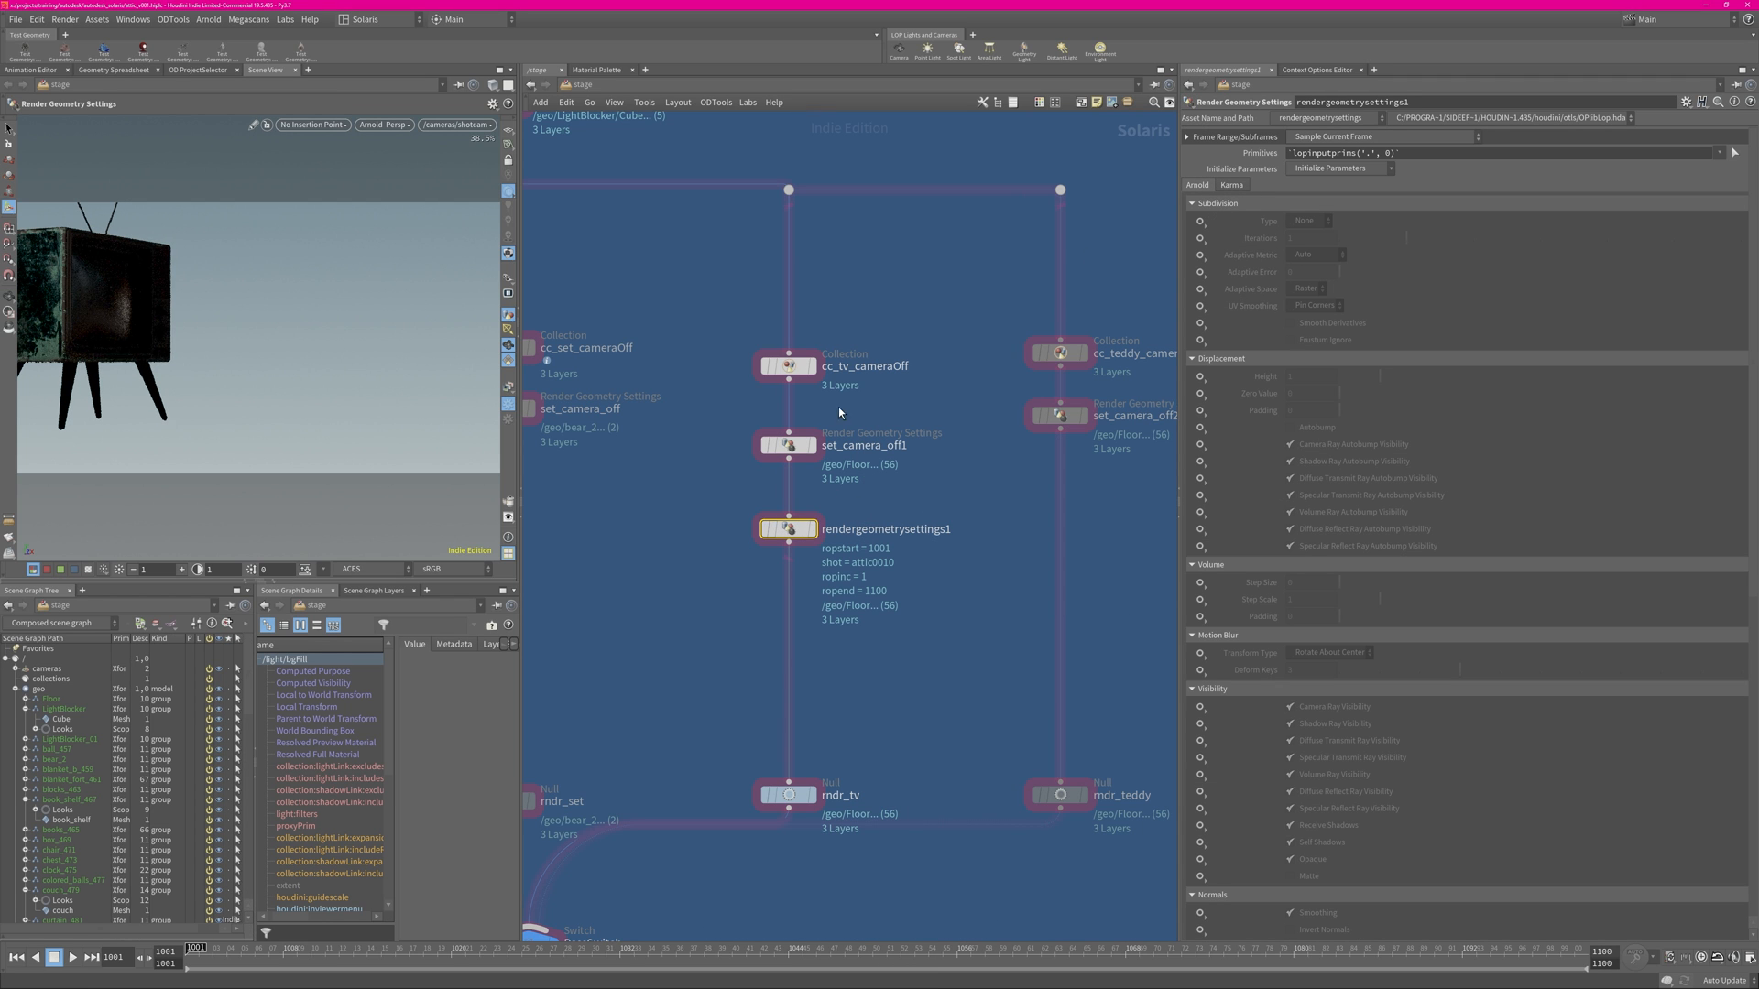
Target the new Render Geometry Settings node at the TV primitive /geo/tv_541 and move the node slightly lower in the branch.
key("s")
left_click(84, 290)
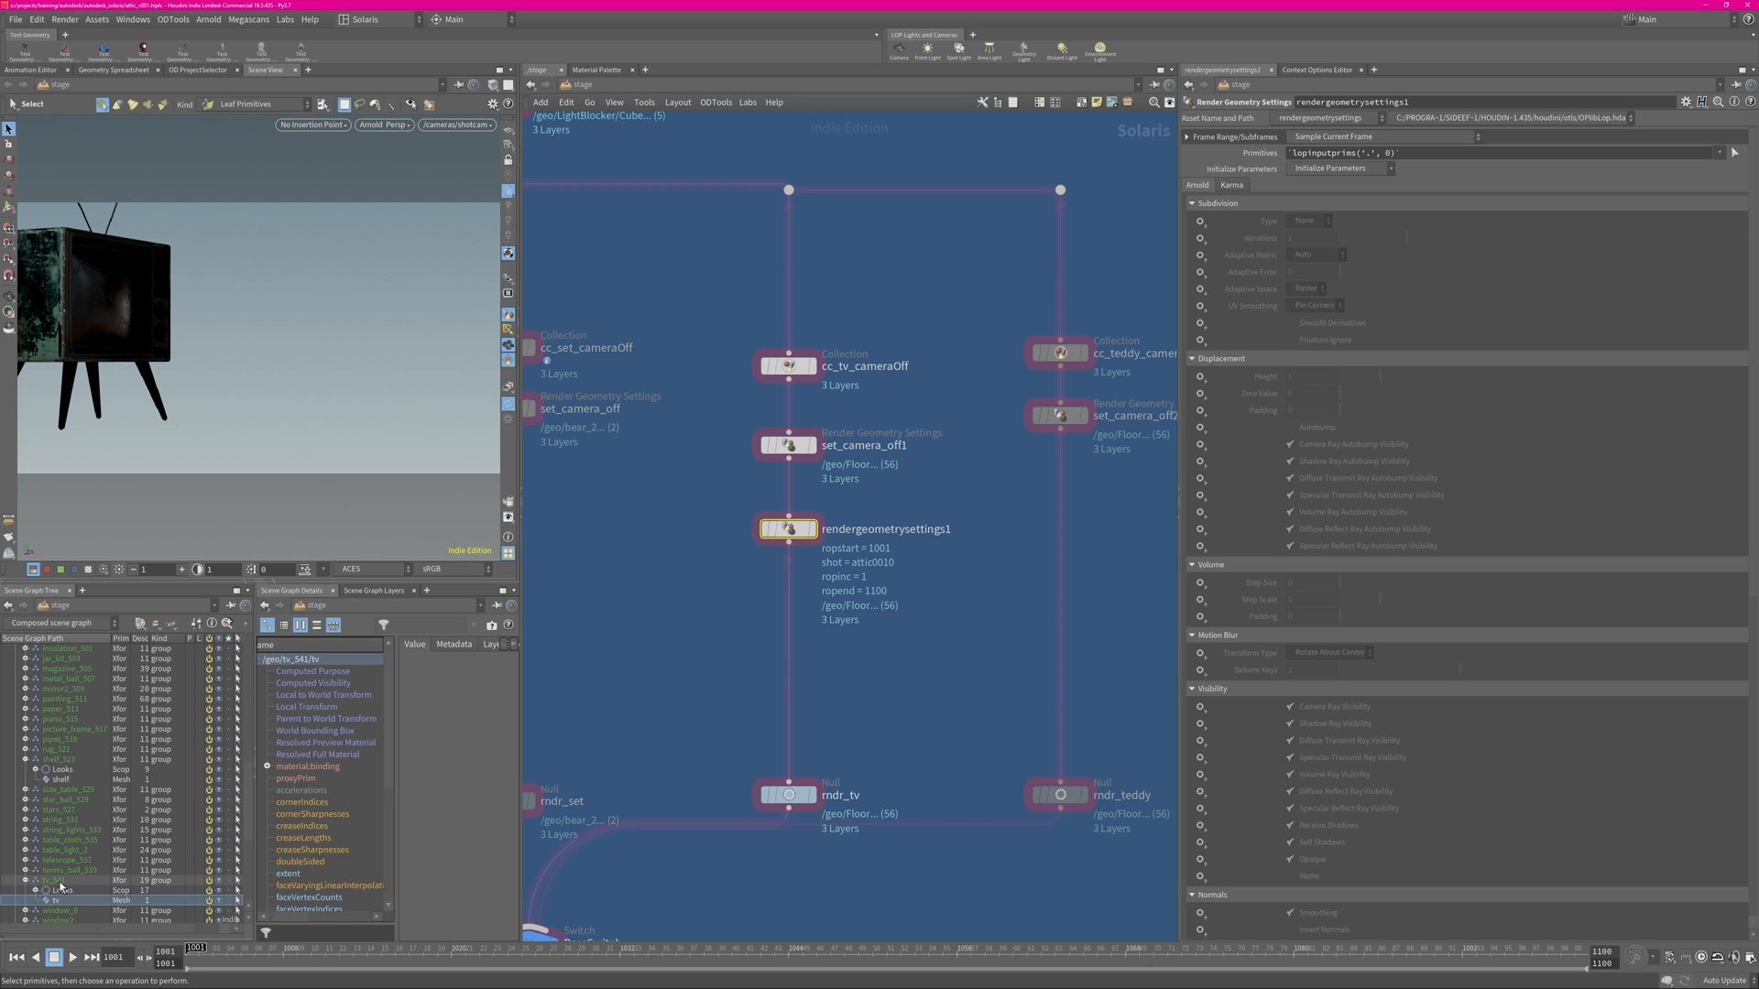
double_click(54, 881)
left_click_drag(1333, 154, 1332, 153)
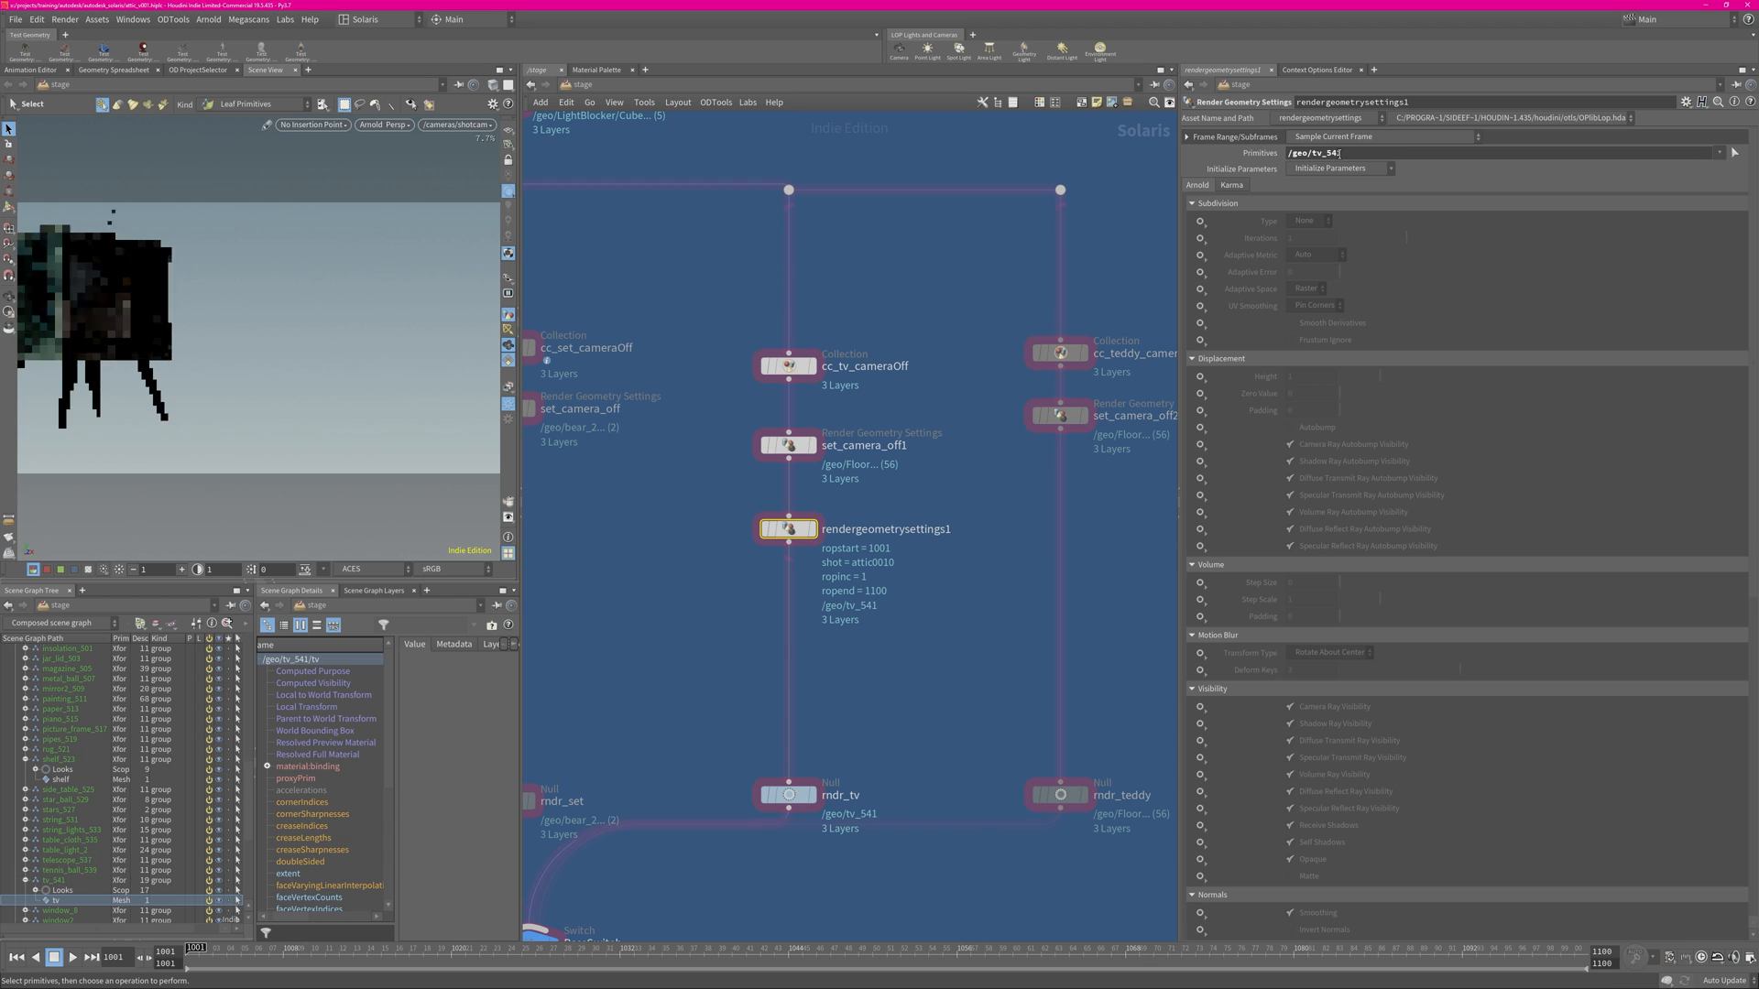
left_click(510, 388)
left_click(510, 385)
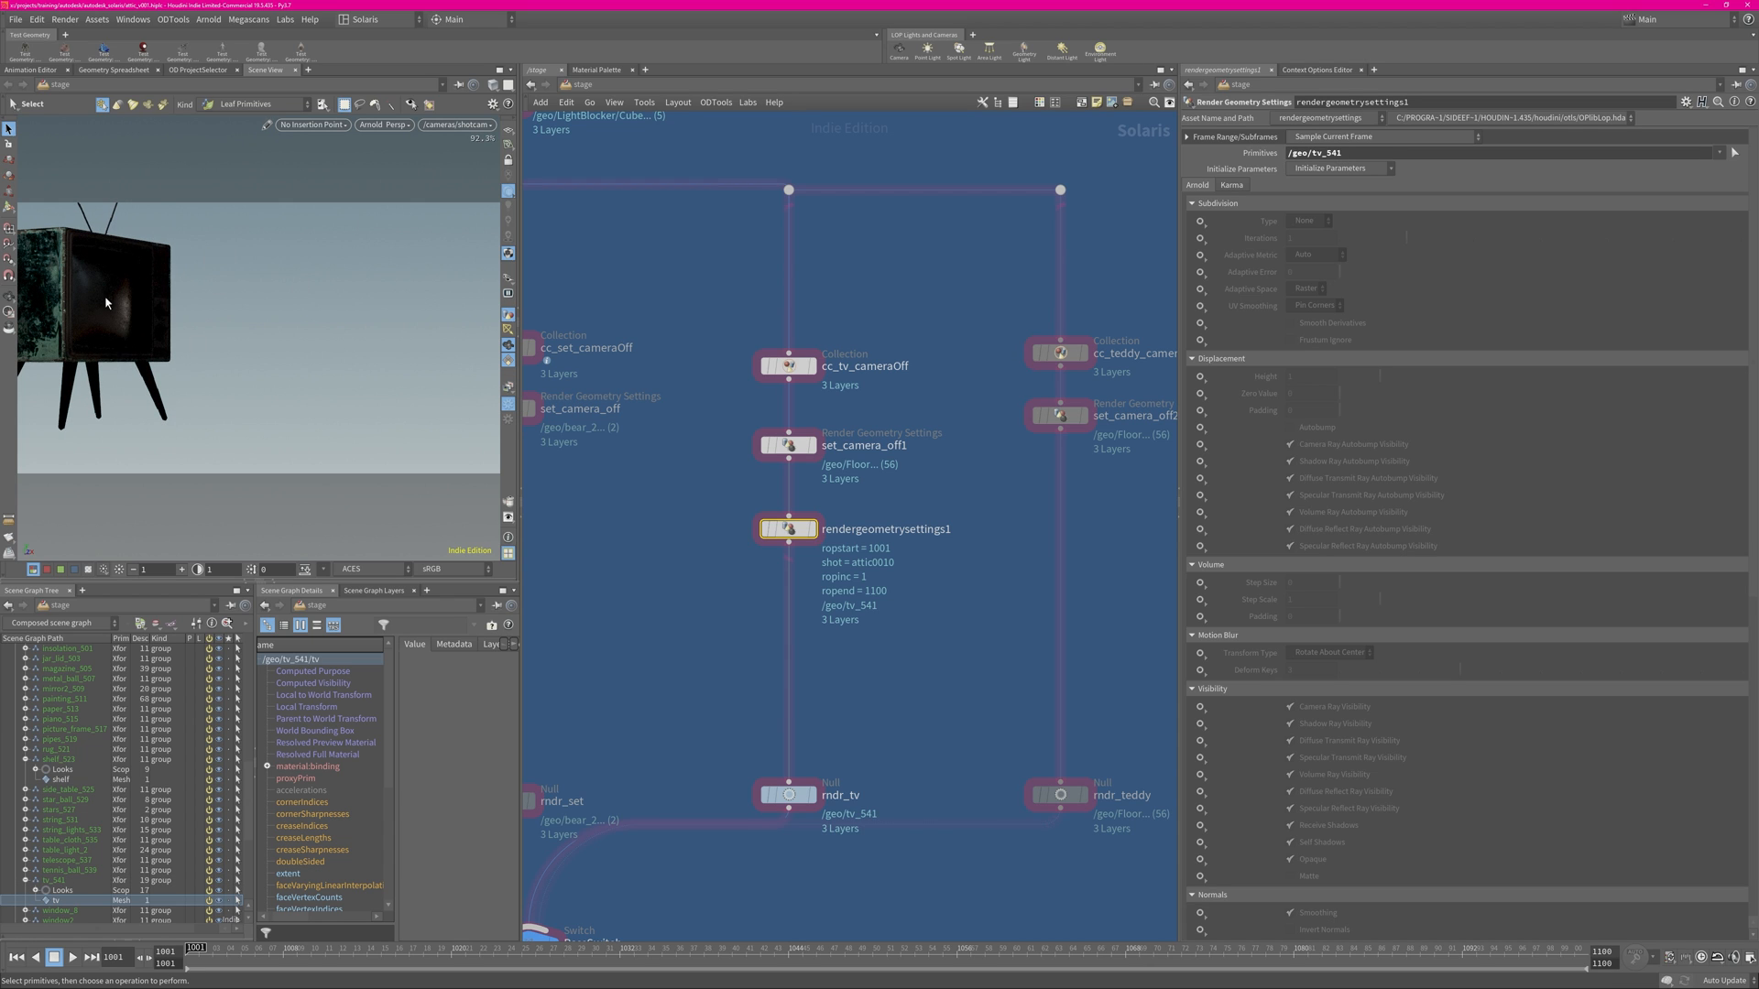
left_click_drag(788, 529, 788, 551)
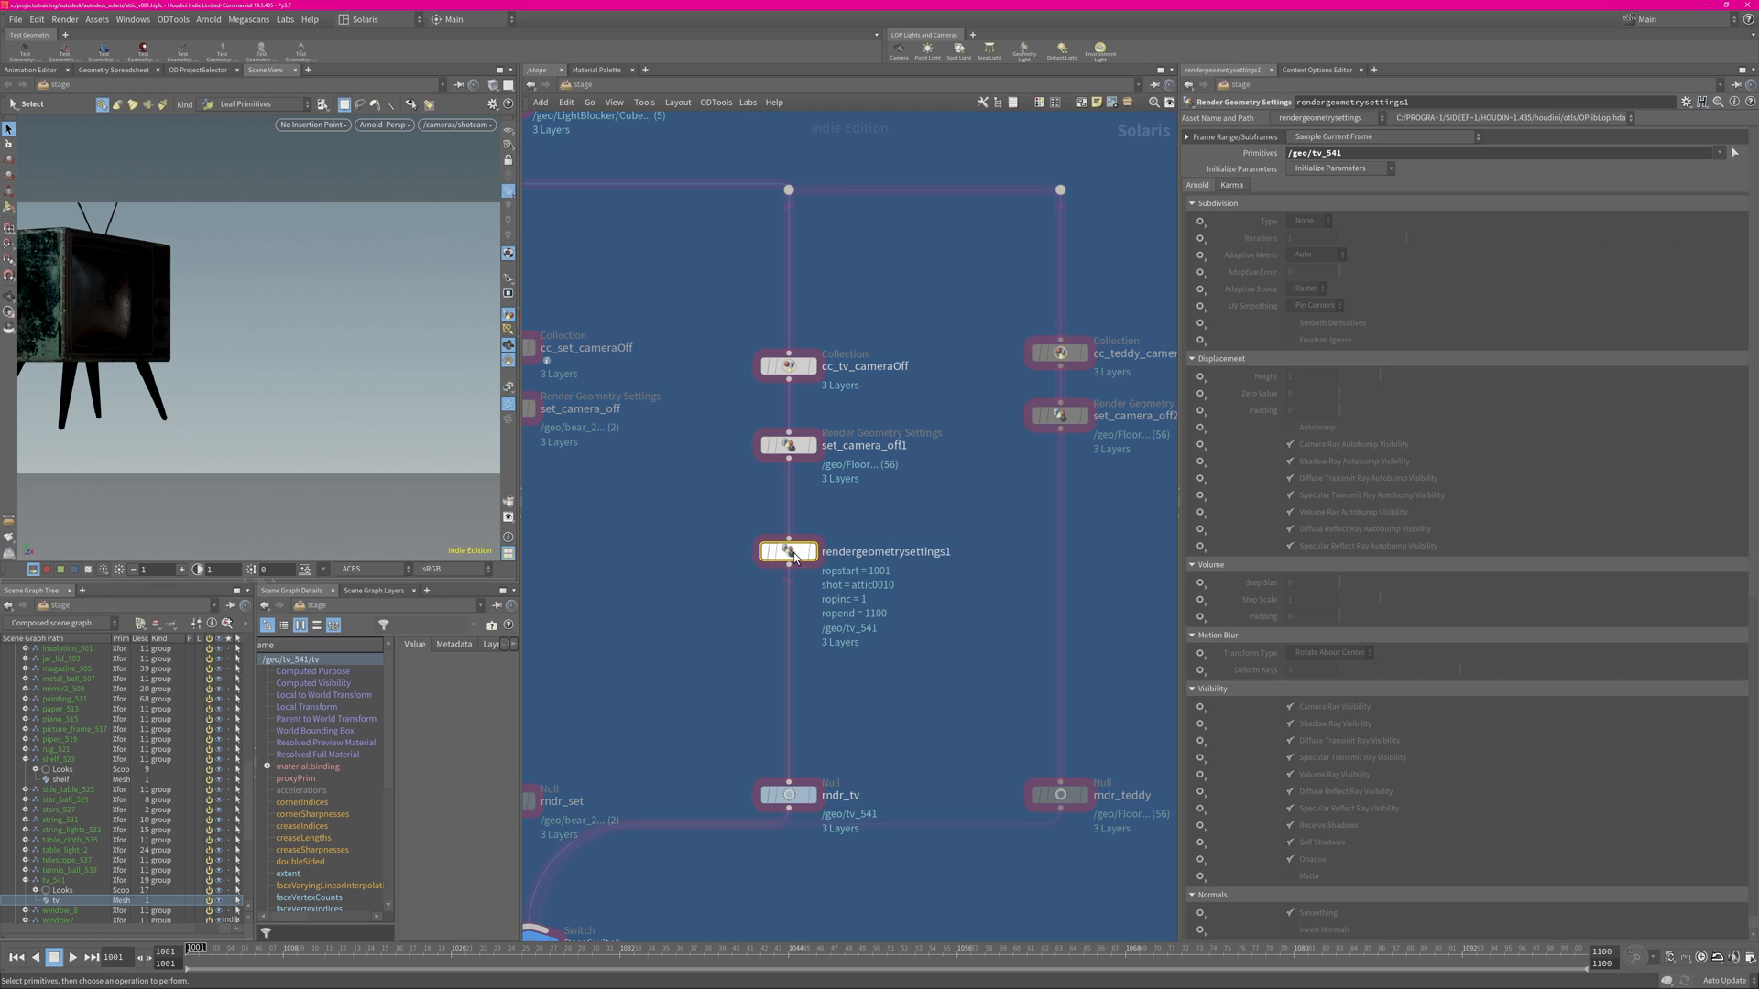
Test Camera Ray Visibility on the TV with Set or Create by toggling it off and on, and return the setting to Do Nothing.
scroll(1516, 463, "down", 3)
left_click(1200, 575)
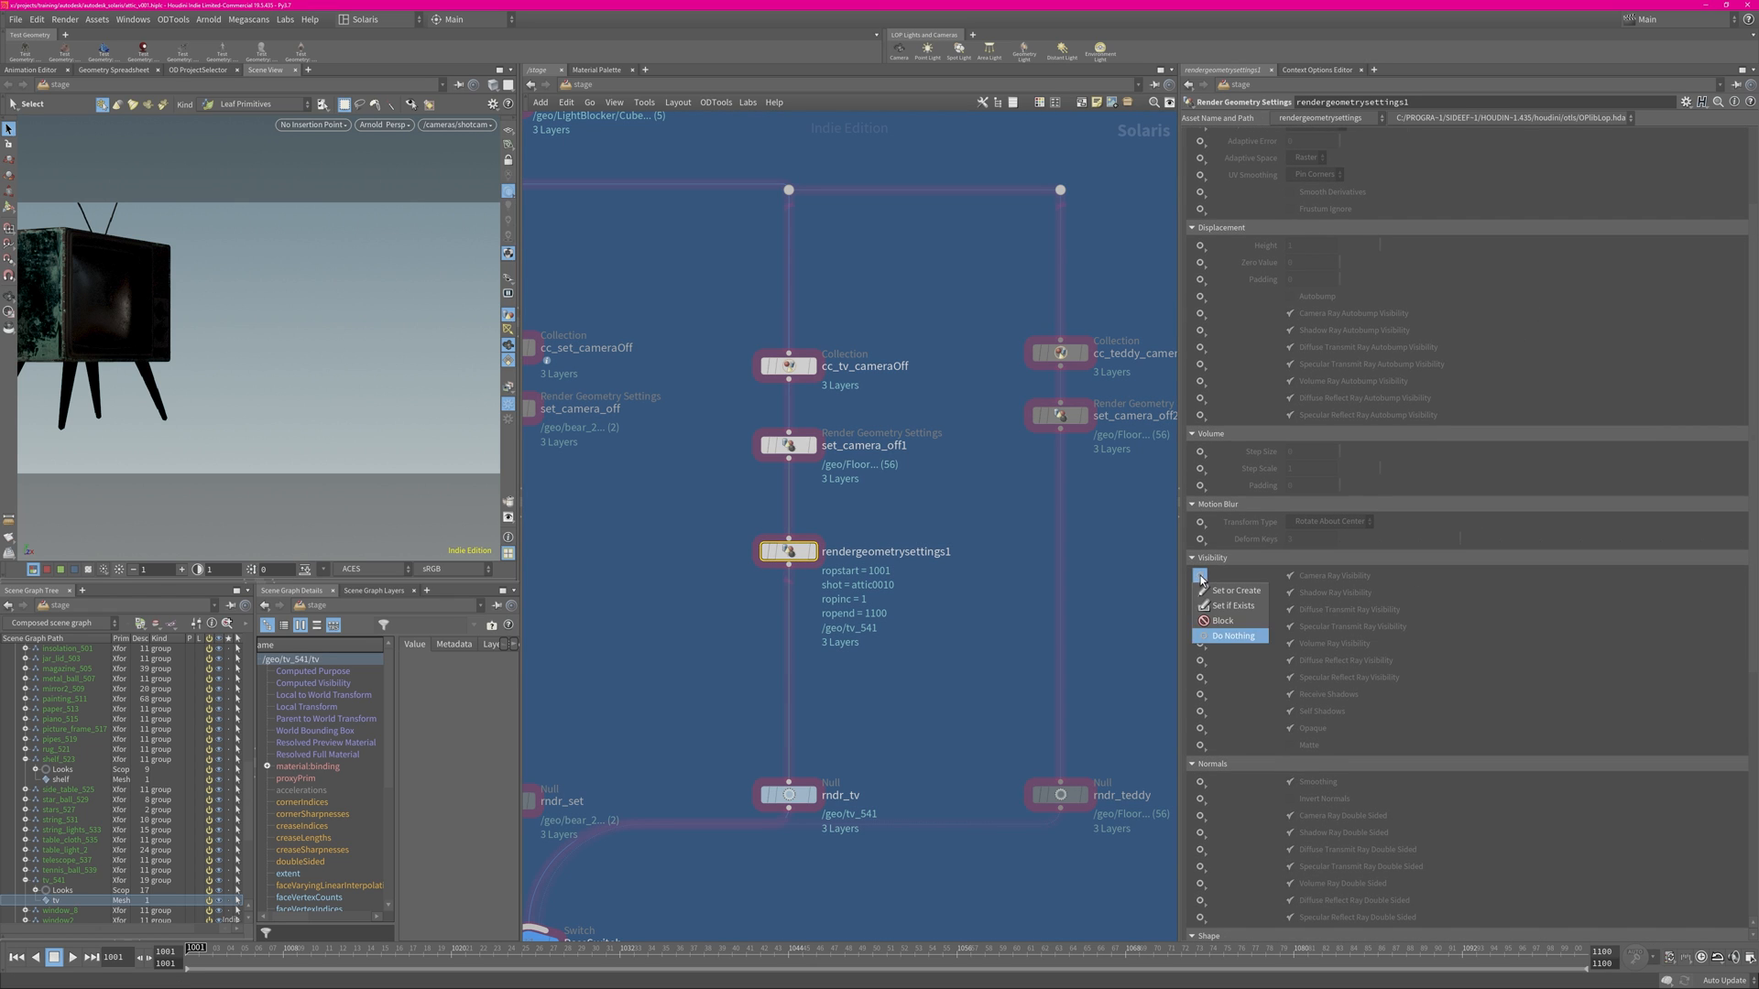
left_click(1254, 599)
left_click(1288, 575)
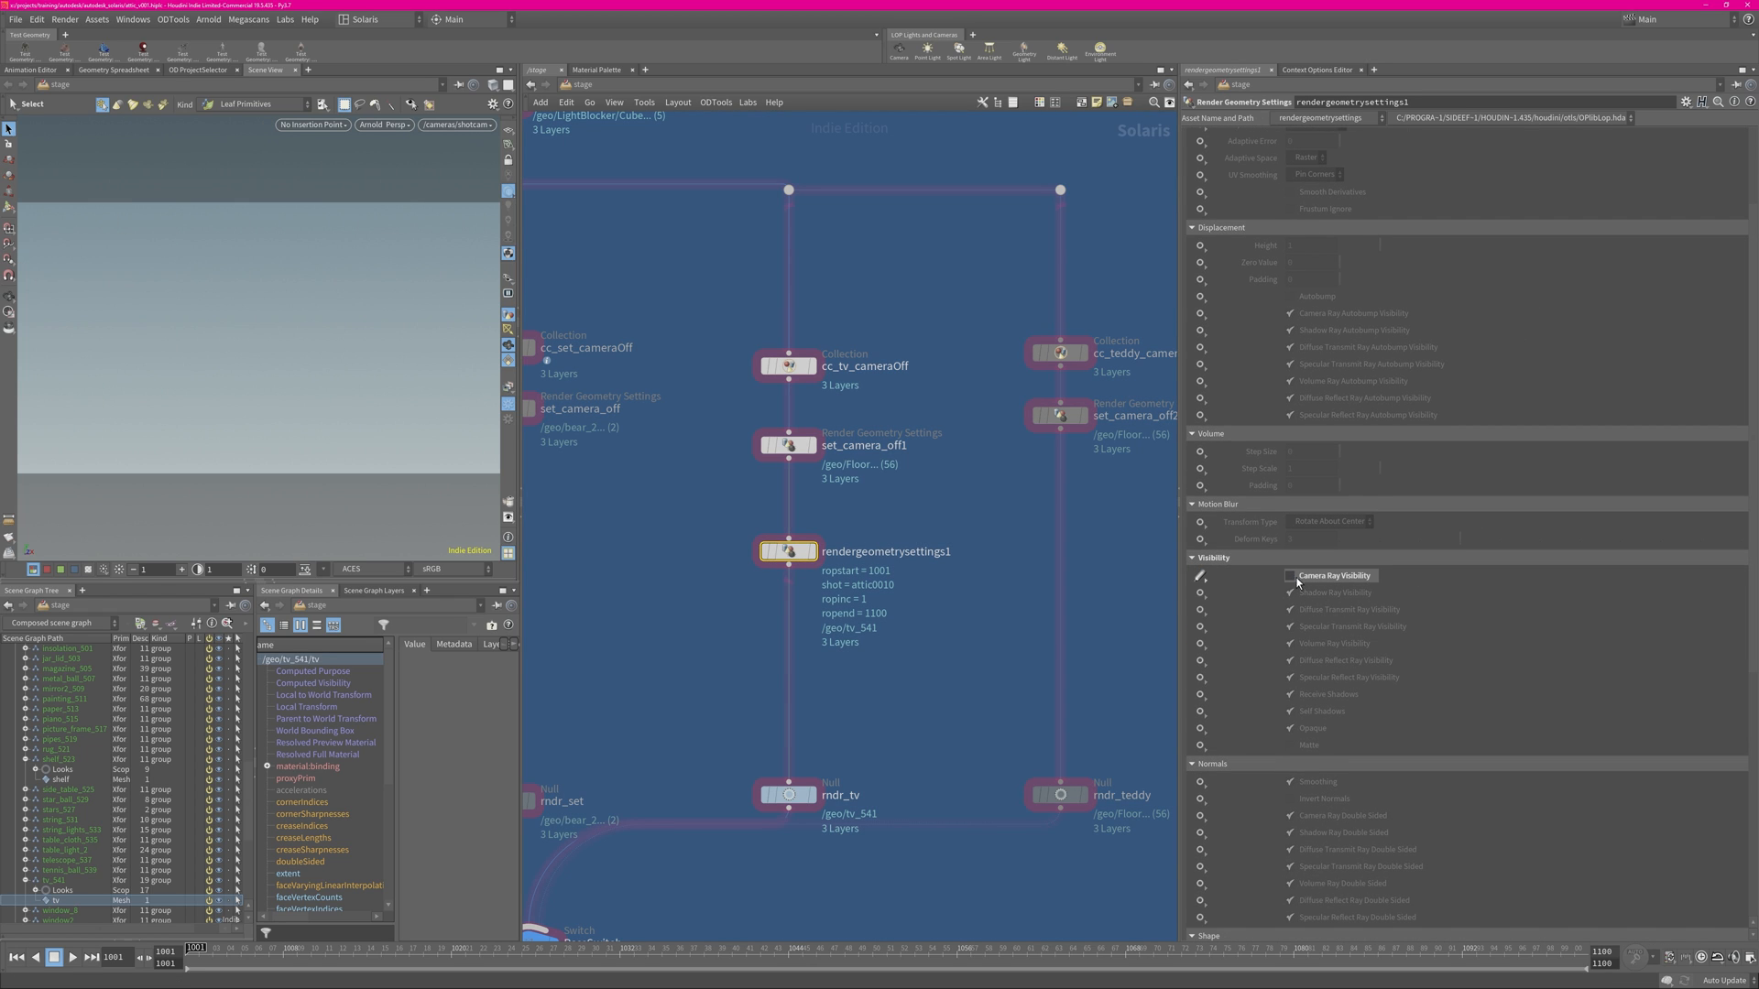
left_click(1290, 577)
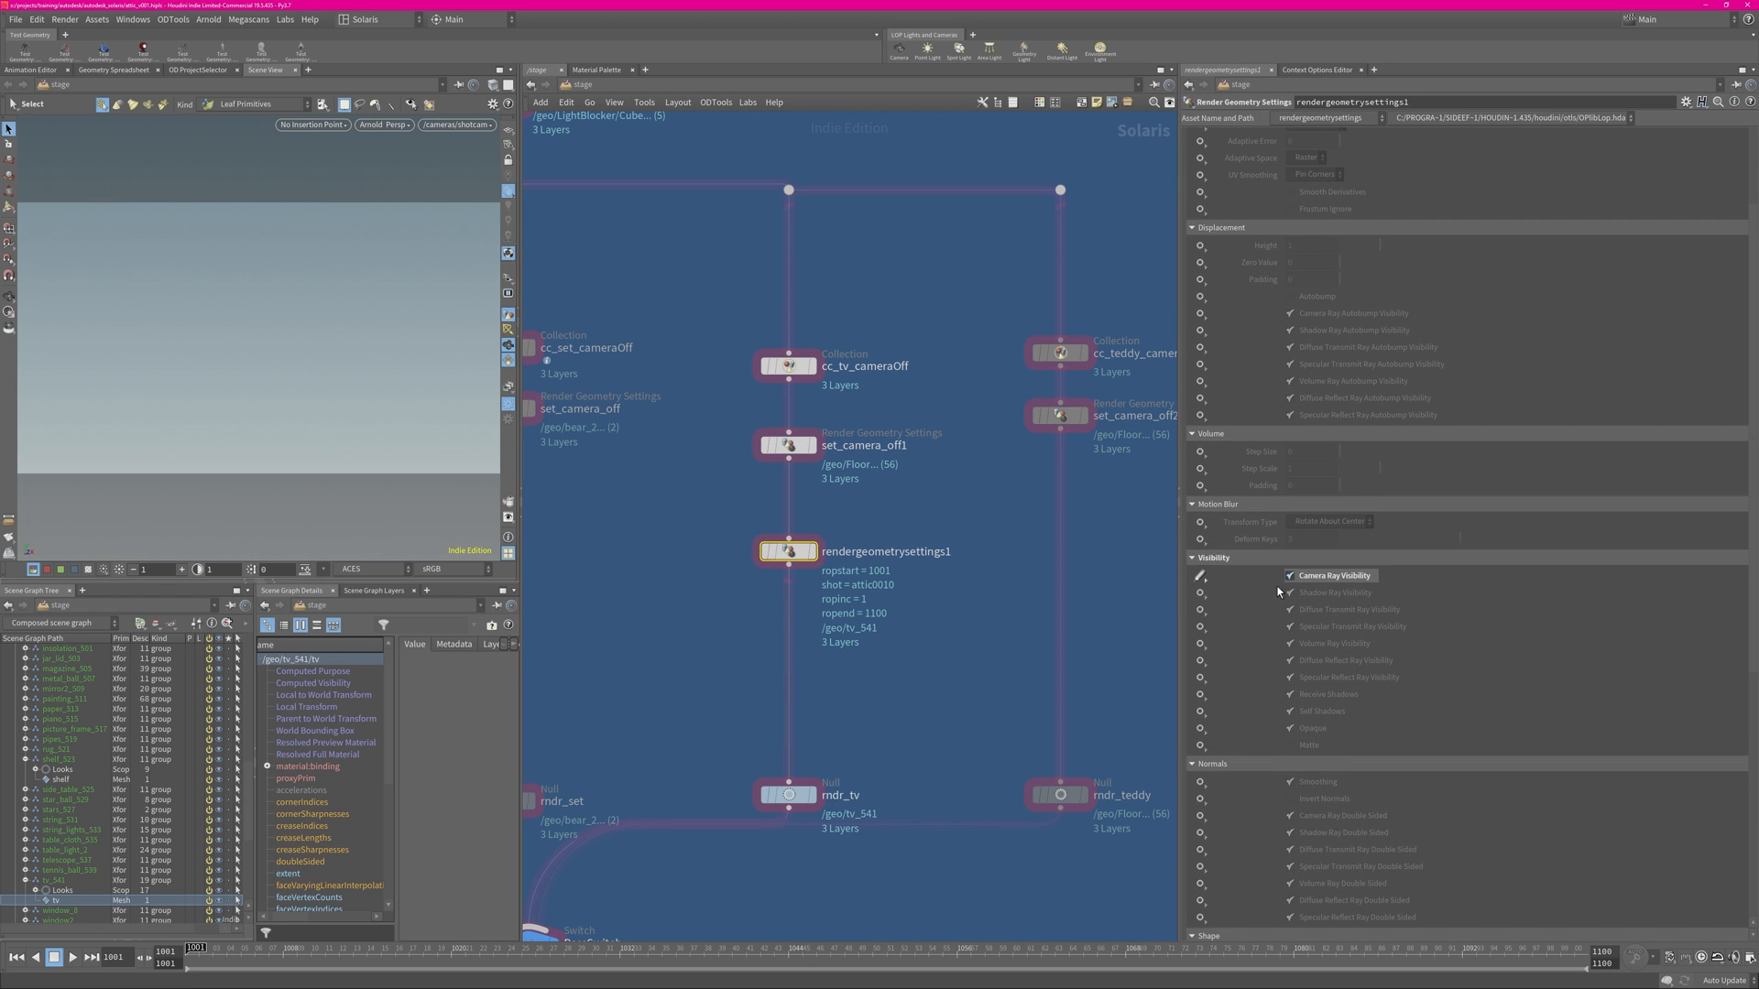
left_click(1200, 577)
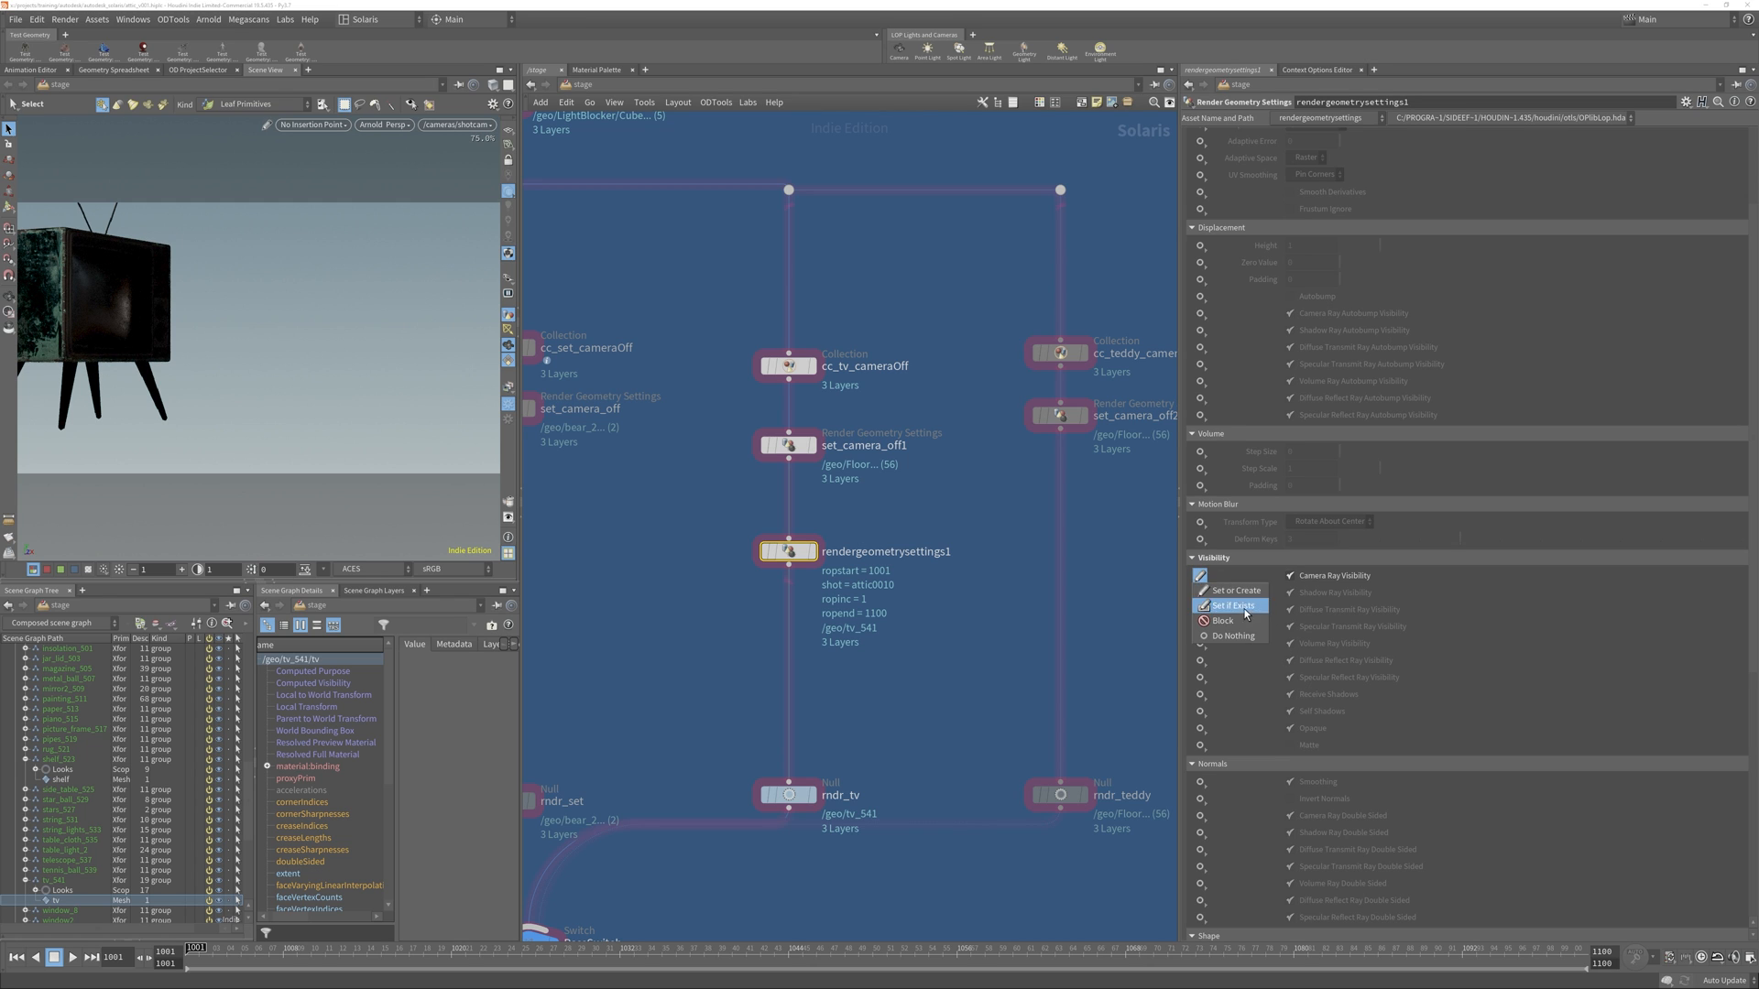
left_click(1237, 644)
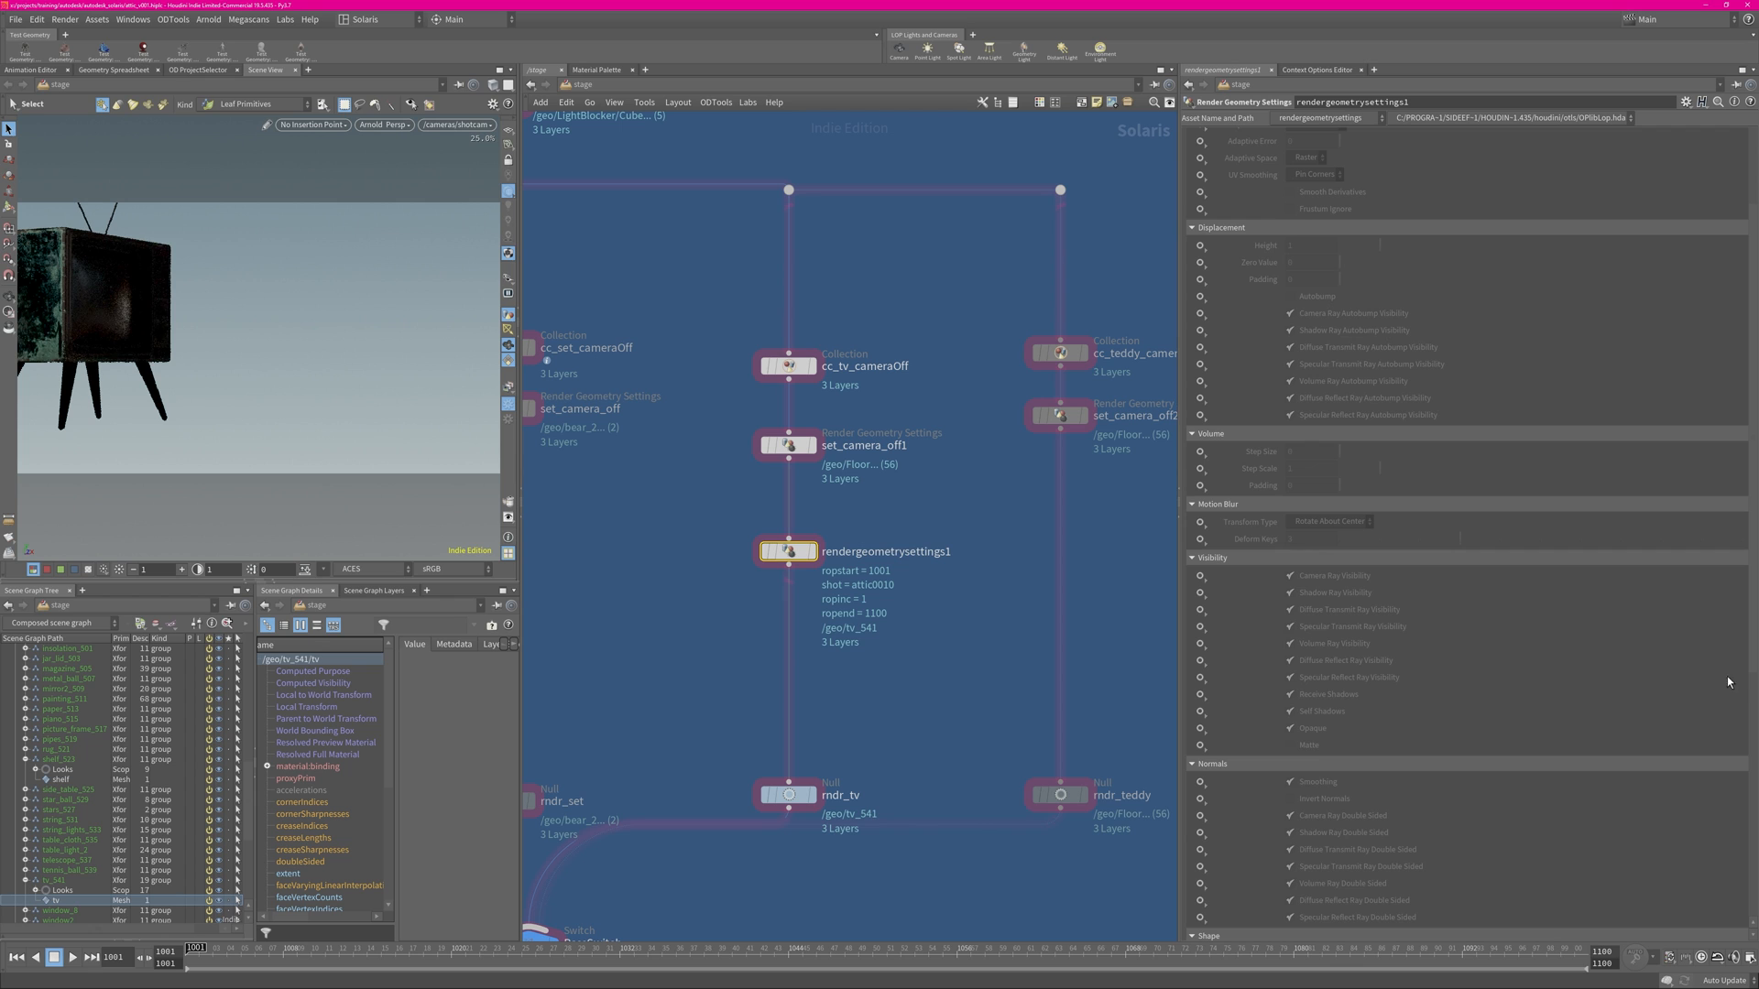
Enable subdivision on the TV using Set or Create, with Type Catclark and Iterations at 1.
scroll(1727, 683, "up", 4)
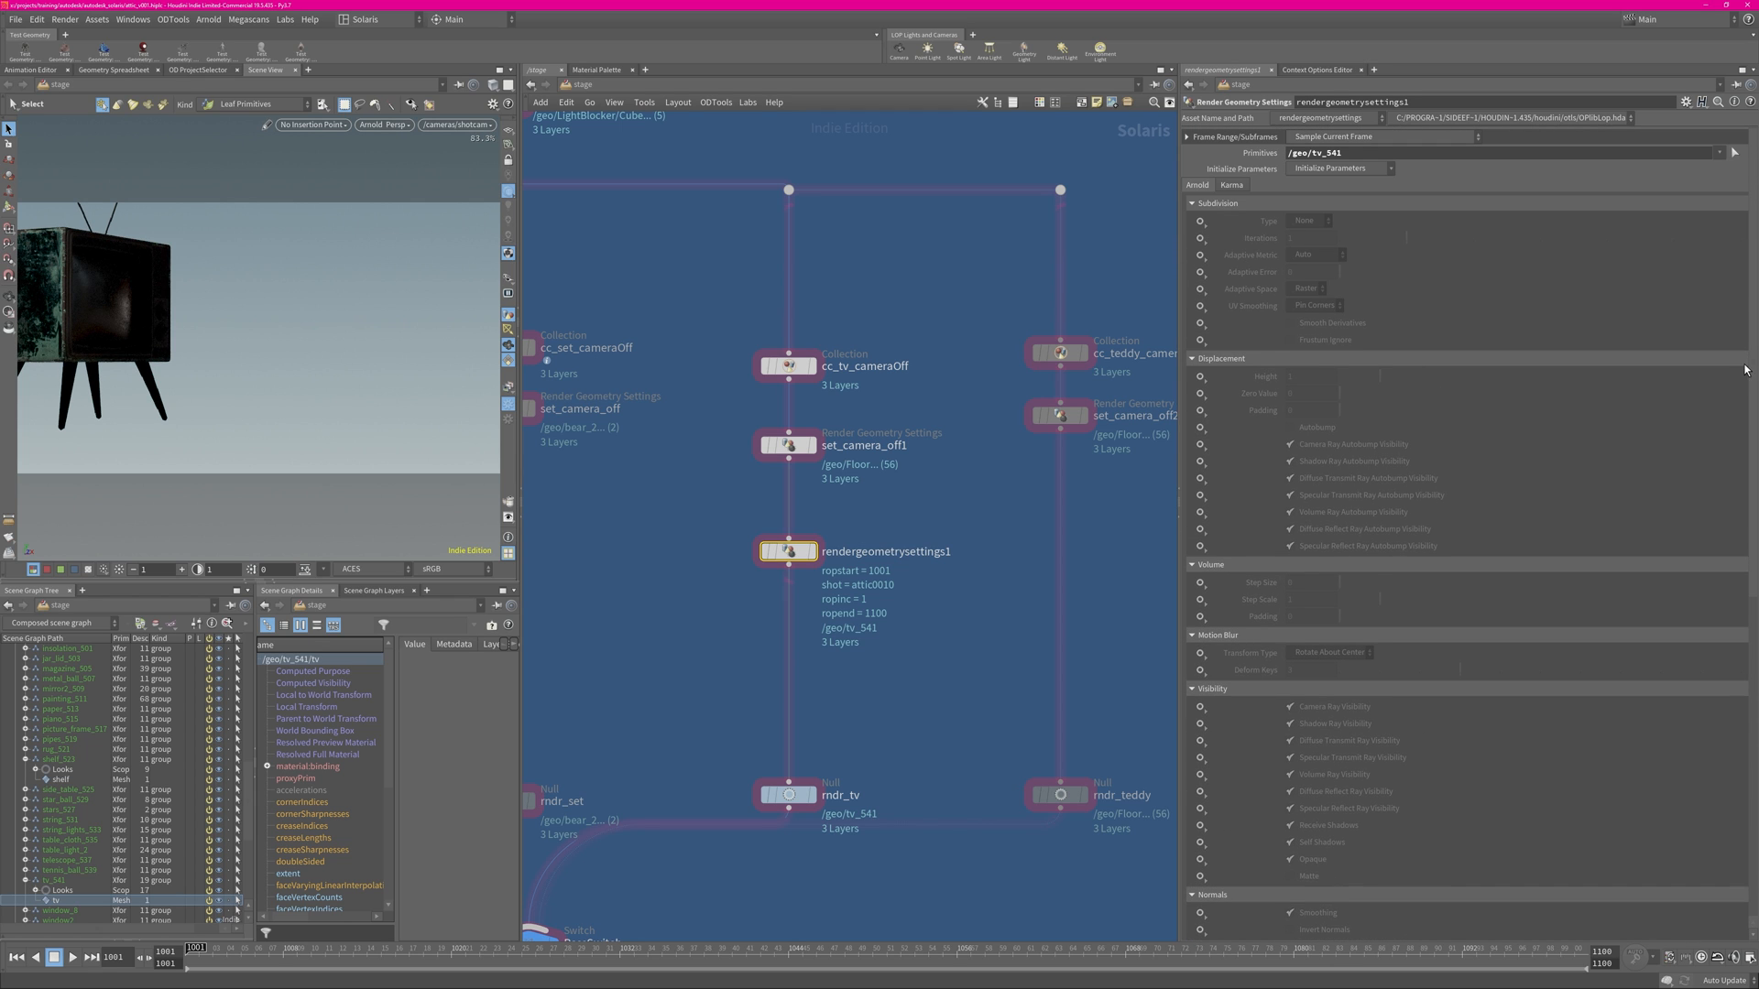
left_click(1200, 221)
left_click(1229, 232)
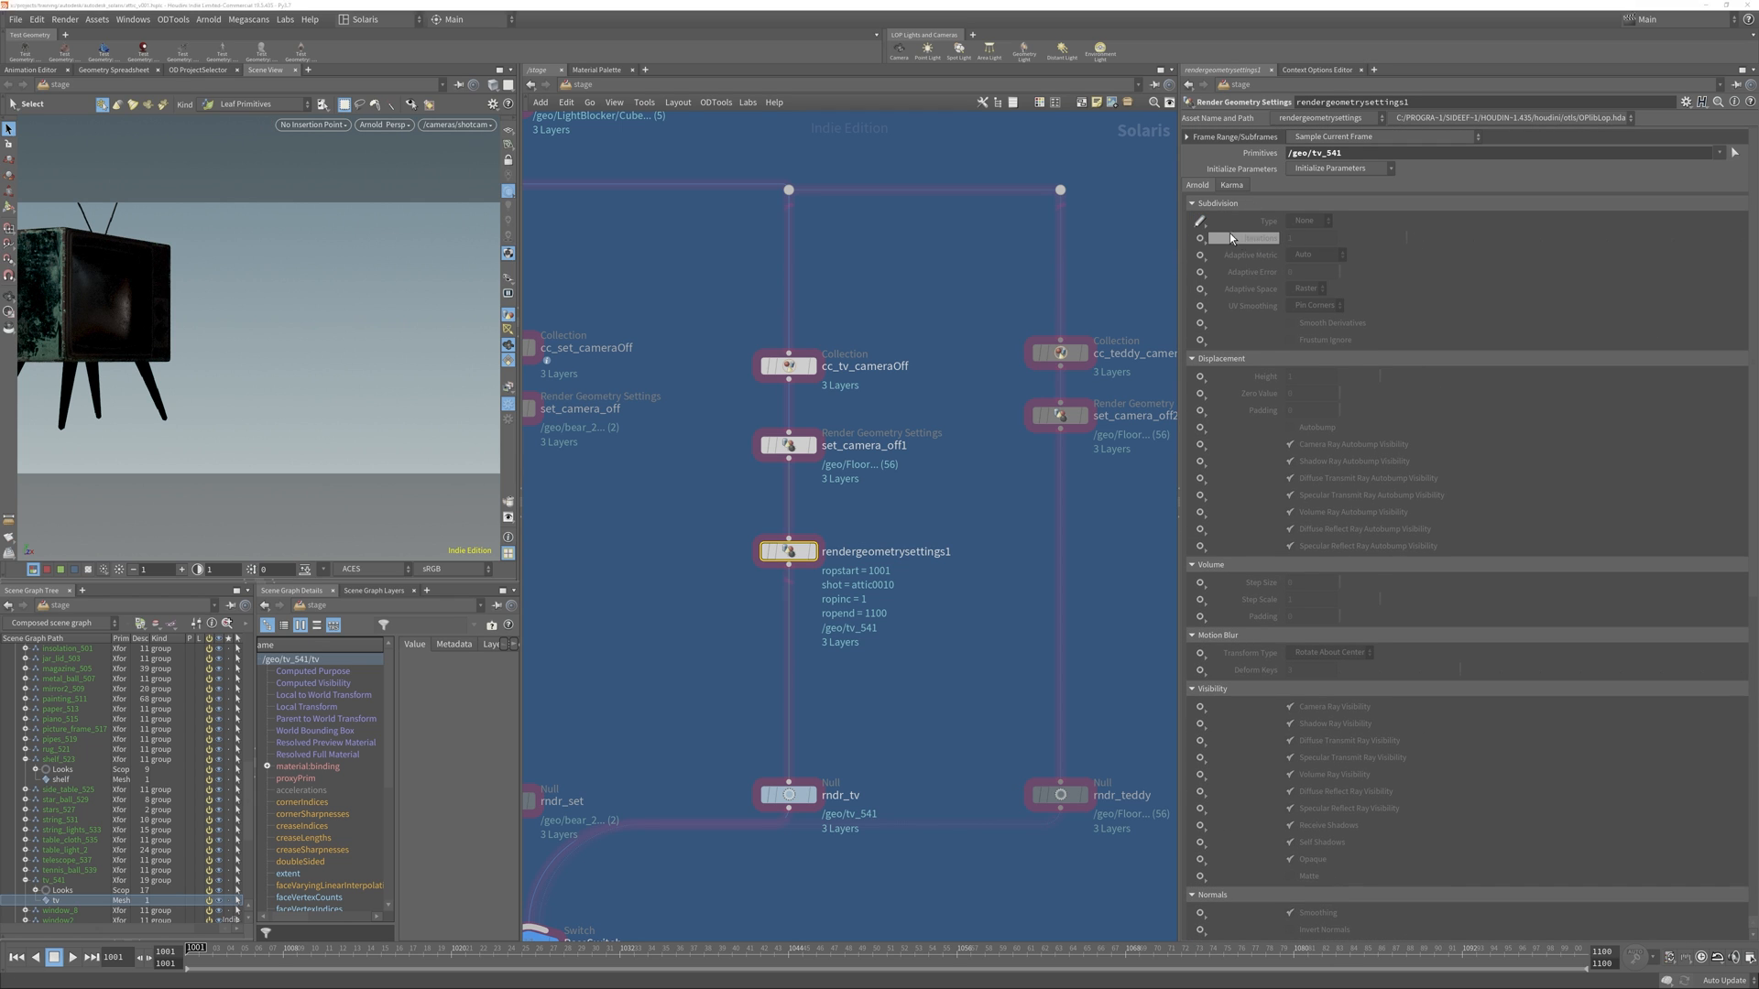
left_click(1308, 220)
left_click(1307, 250)
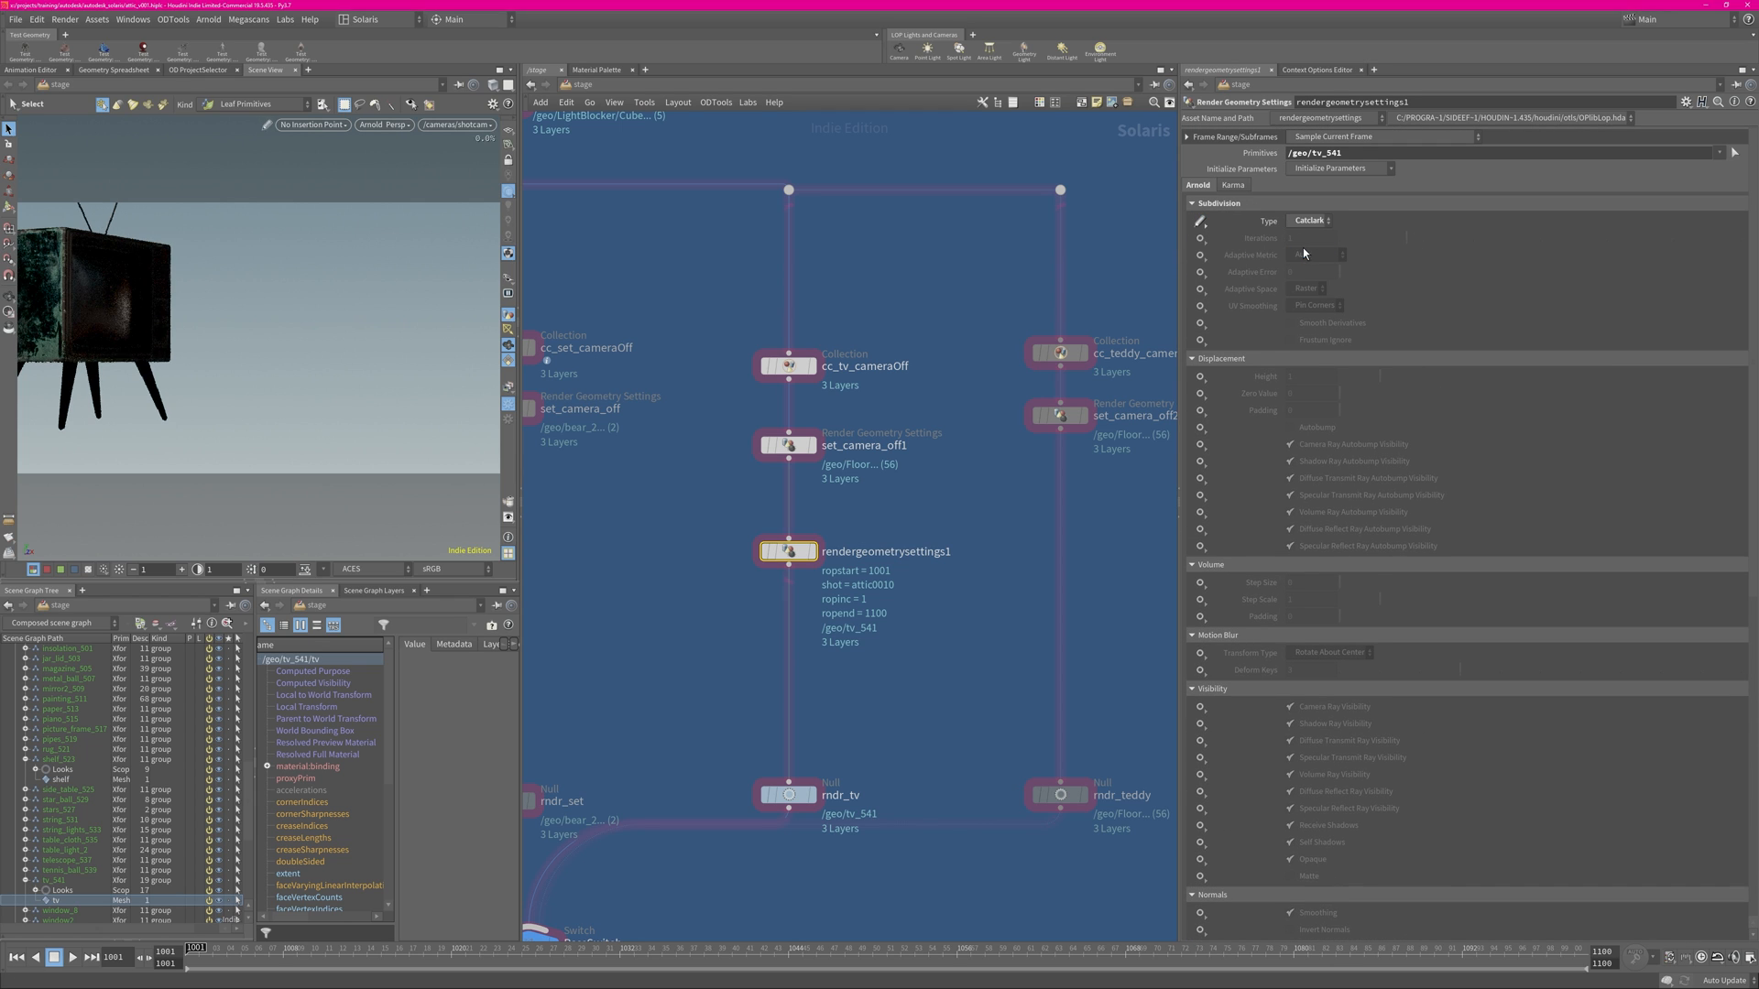
left_click(1200, 237)
left_click(1223, 253)
Rename the TV subdivision node rgs_enable_subd and reposition it with a clear gap below set_camera_off1.
double_click(870, 554)
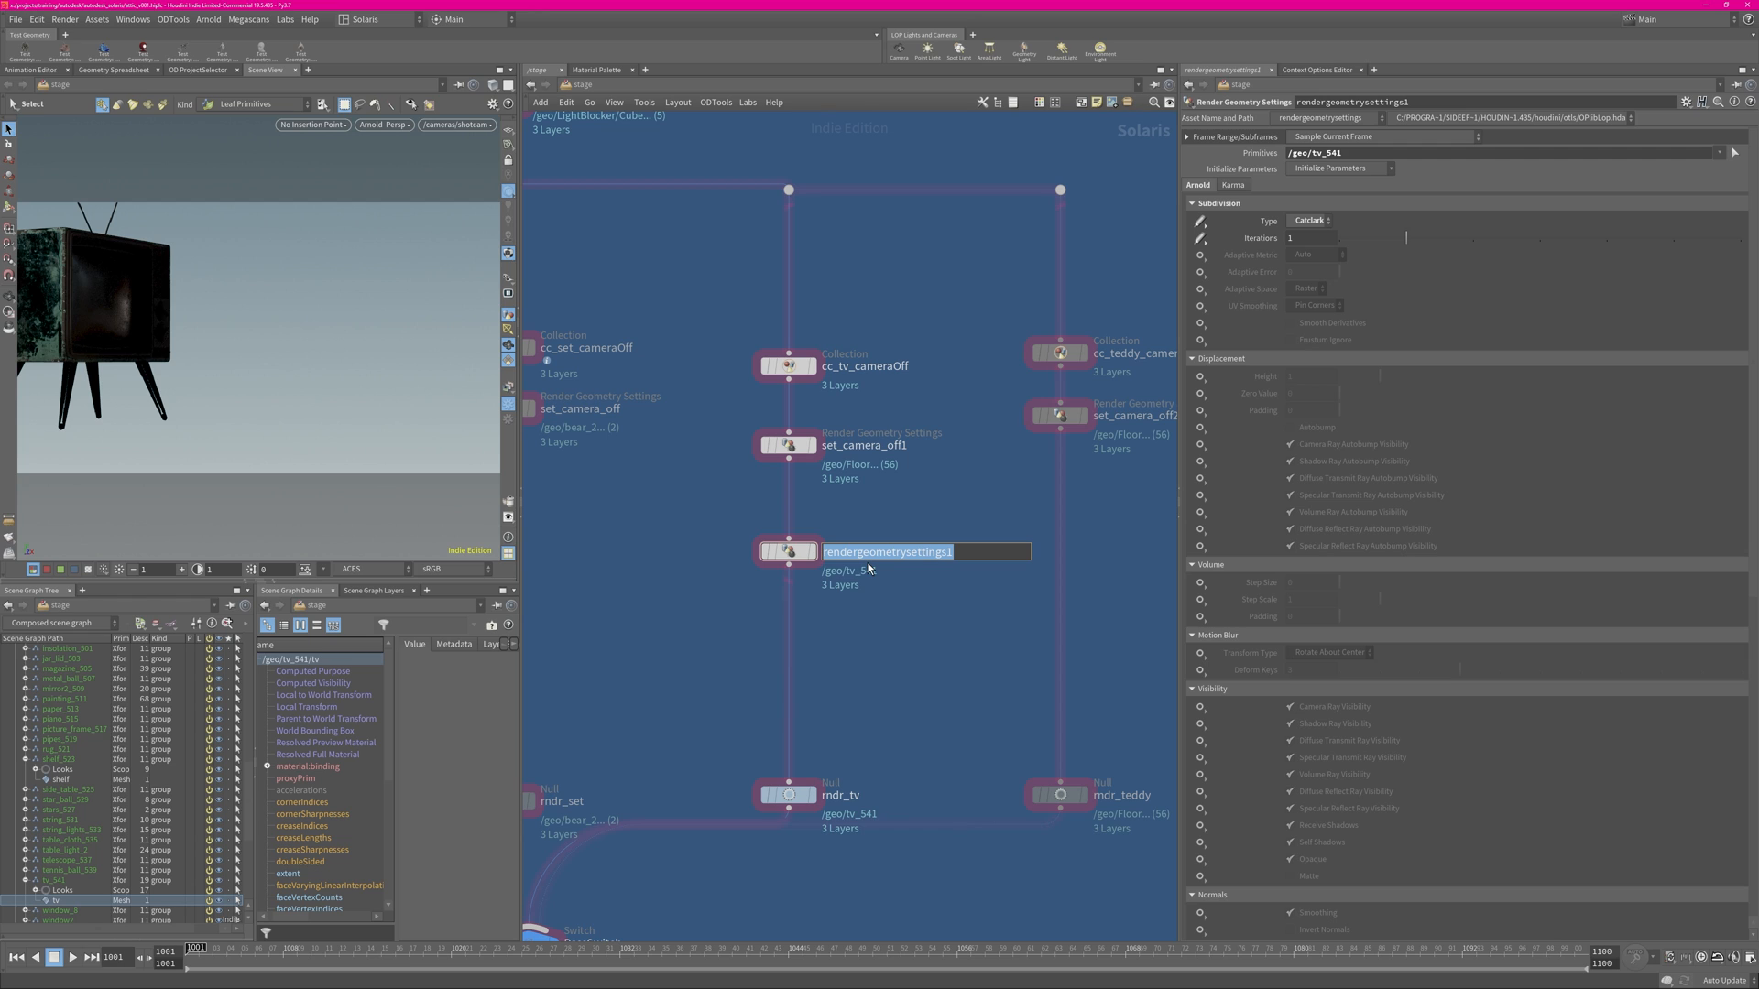
type("rgs_enable_subd")
key("Return")
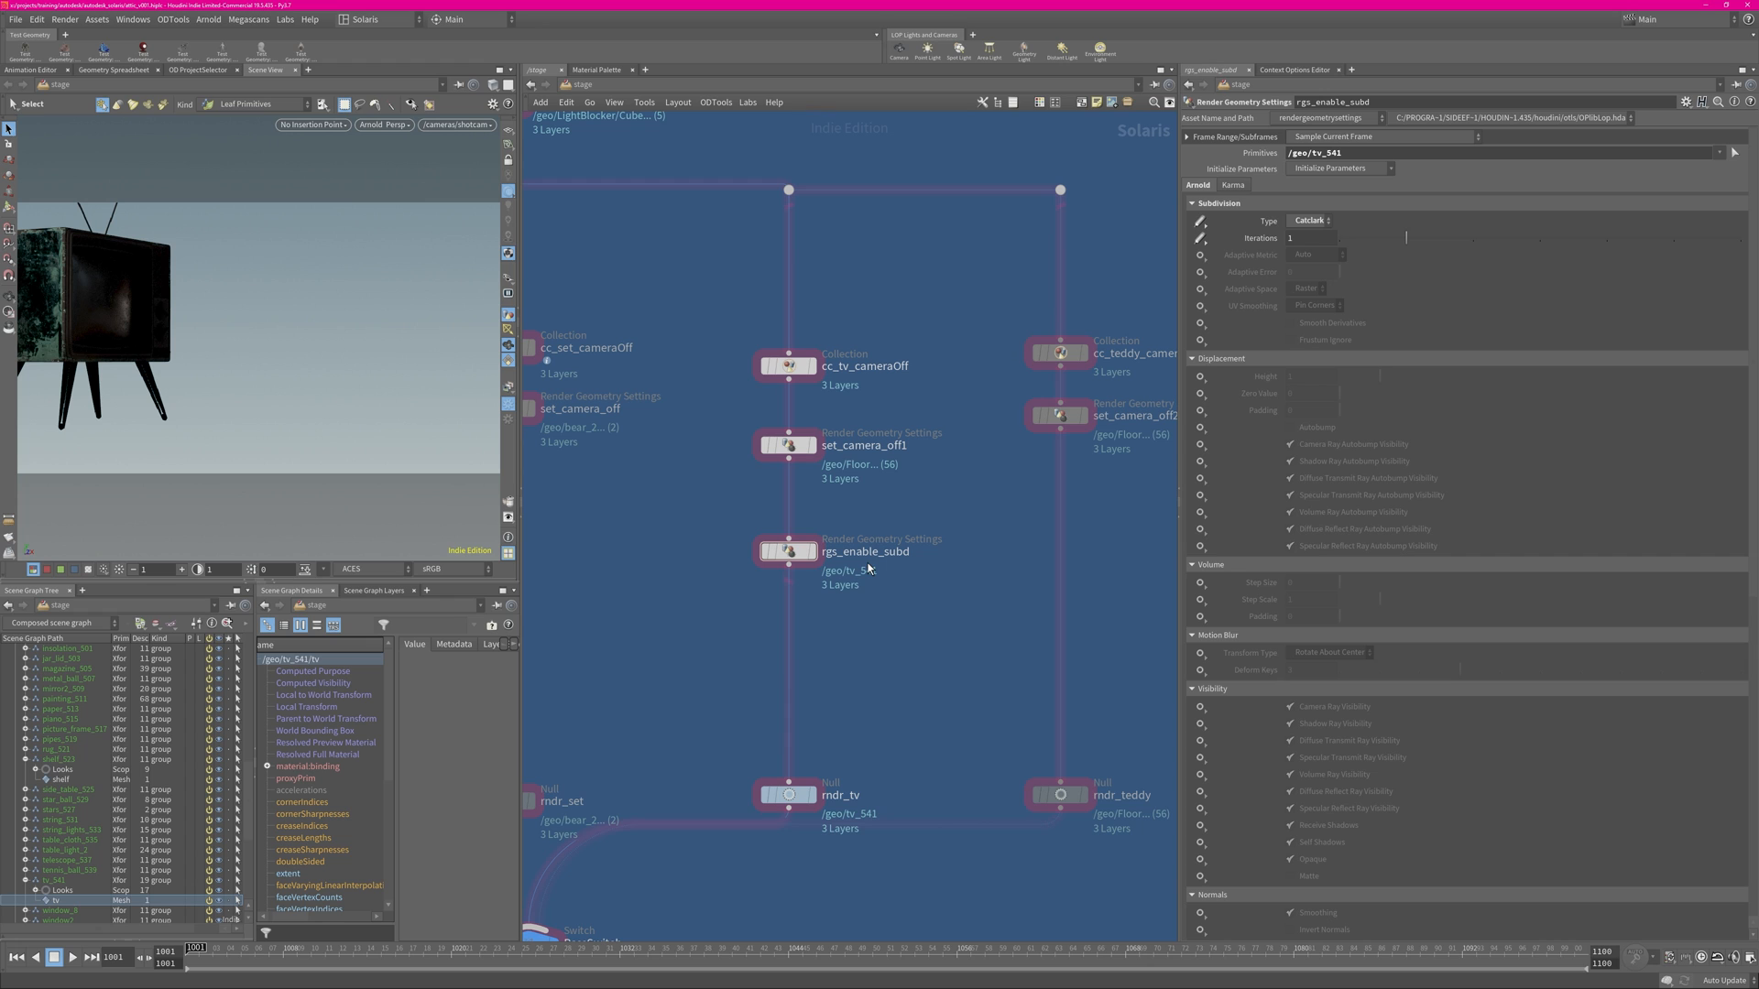
key("h")
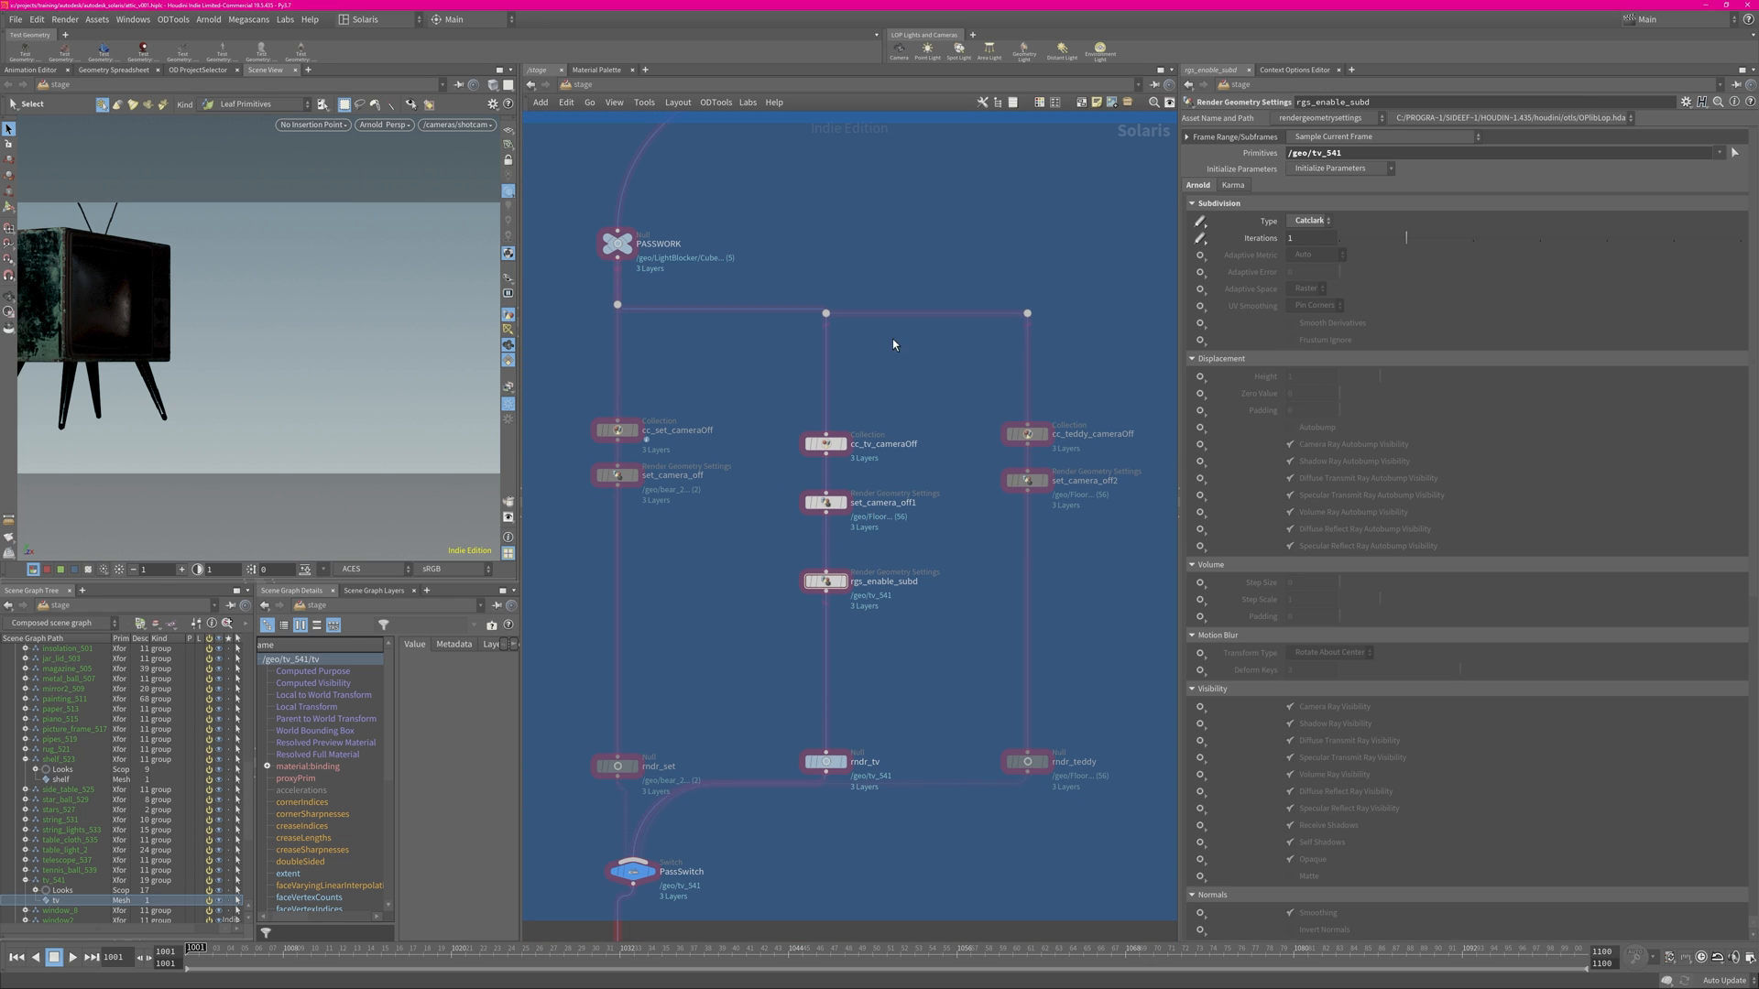
left_click_drag(882, 369, 923, 561)
middle_click_drag(716, 677, 795, 597)
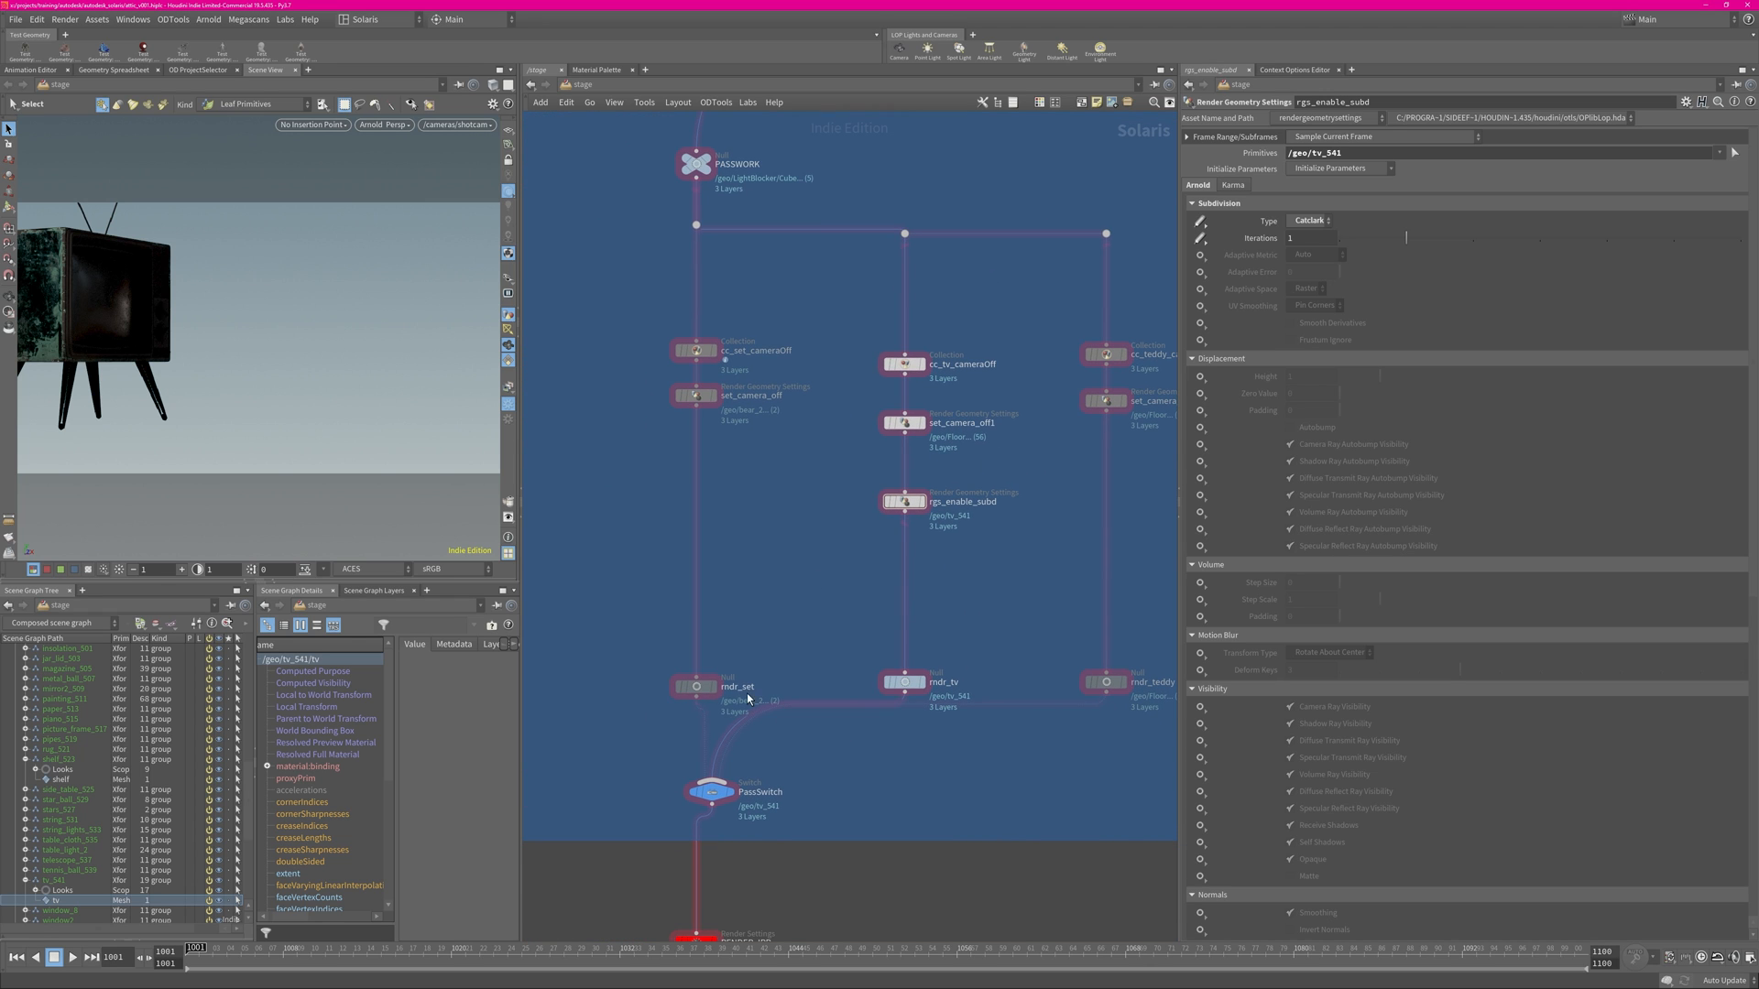
middle_click_drag(1009, 549, 889, 557)
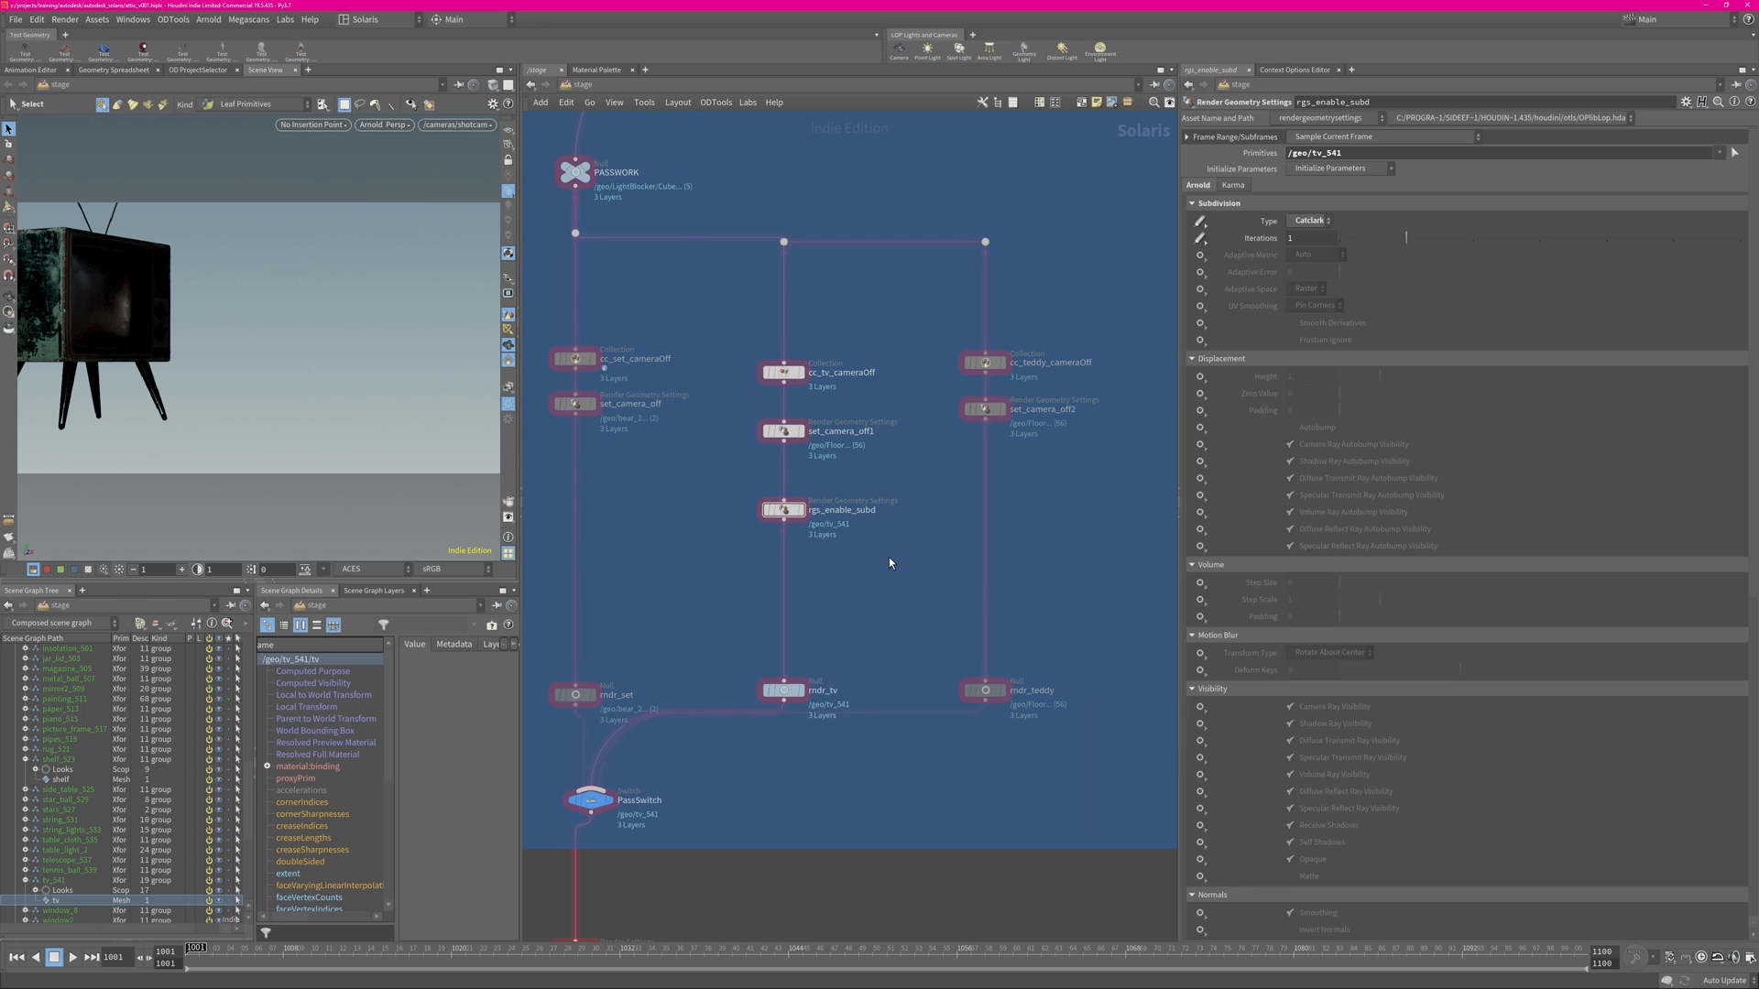
left_click_drag(793, 511, 793, 487)
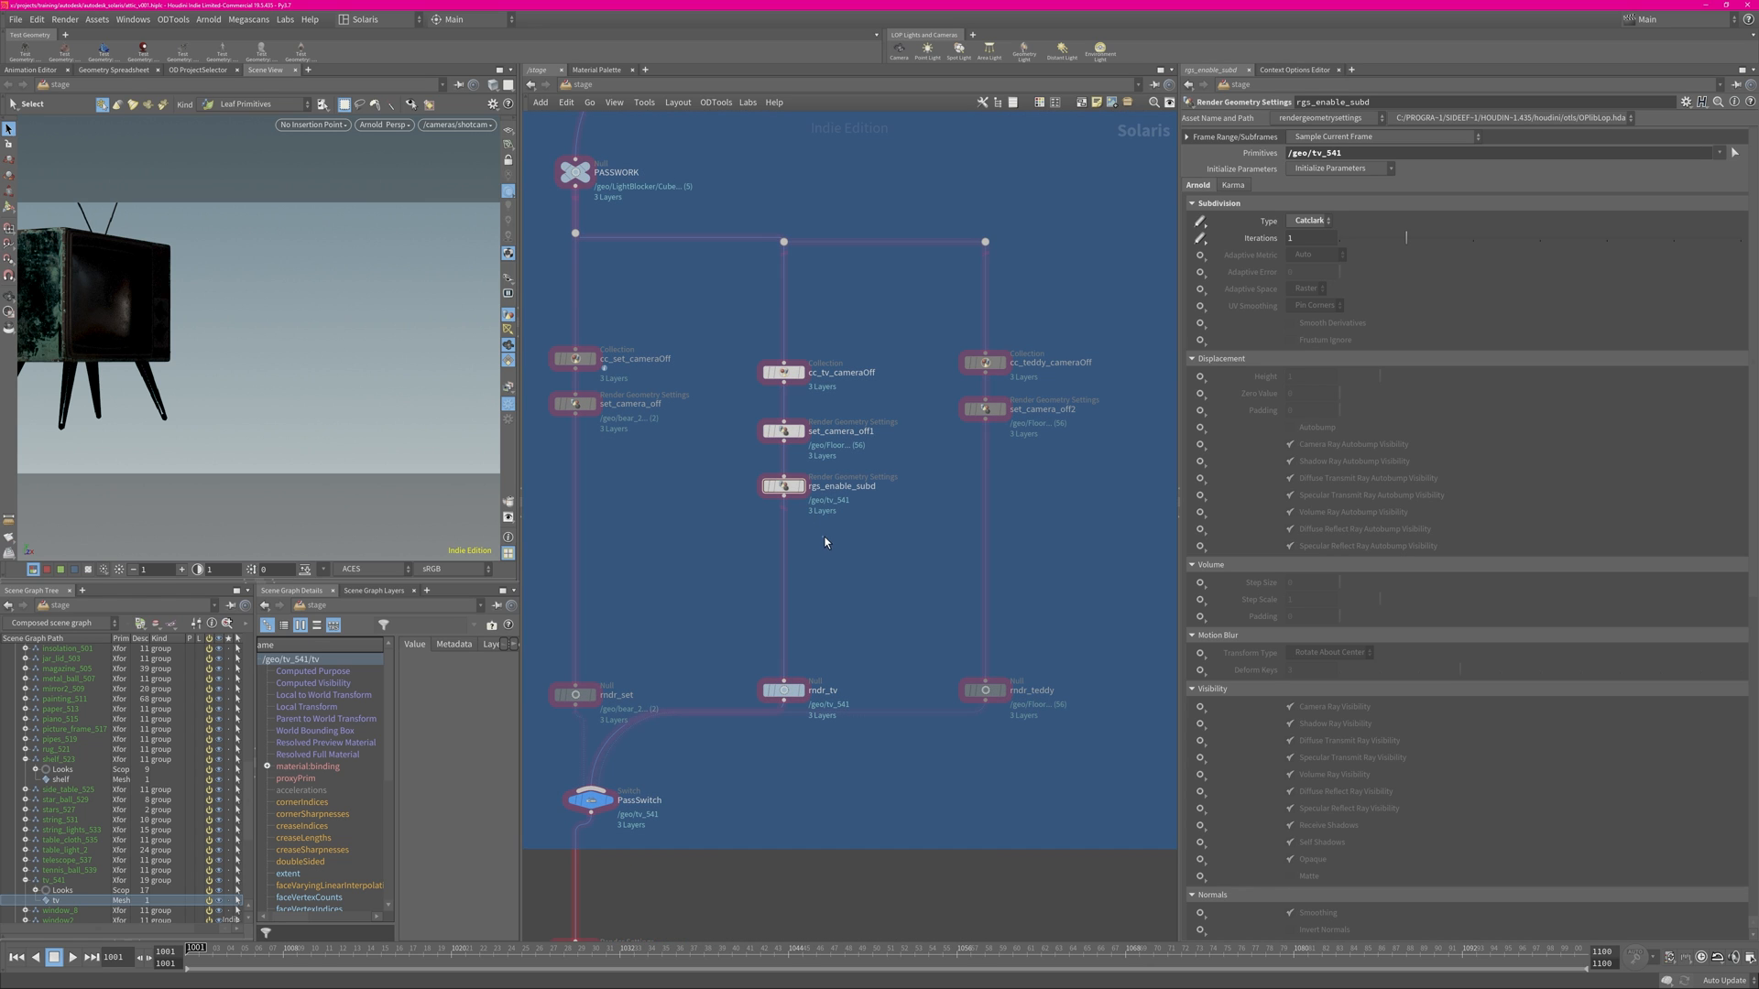
scroll(834, 580, "up", 1)
middle_click_drag(828, 579, 883, 580)
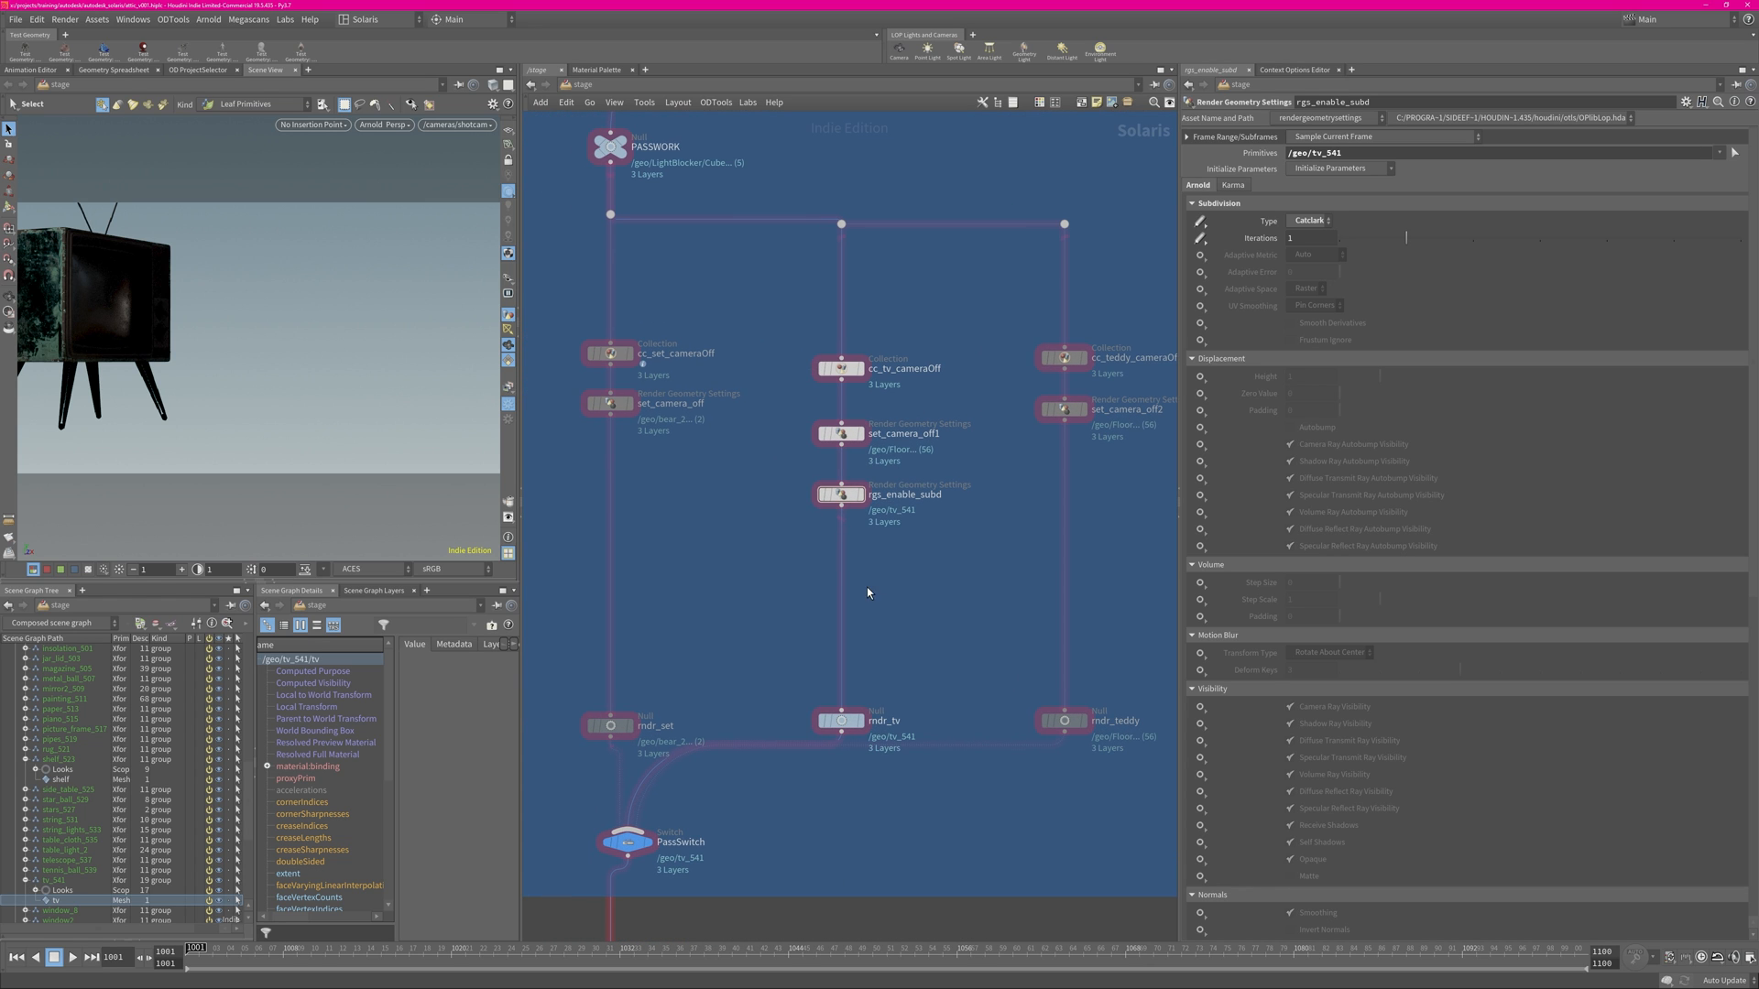
left_click_drag(836, 493, 831, 538)
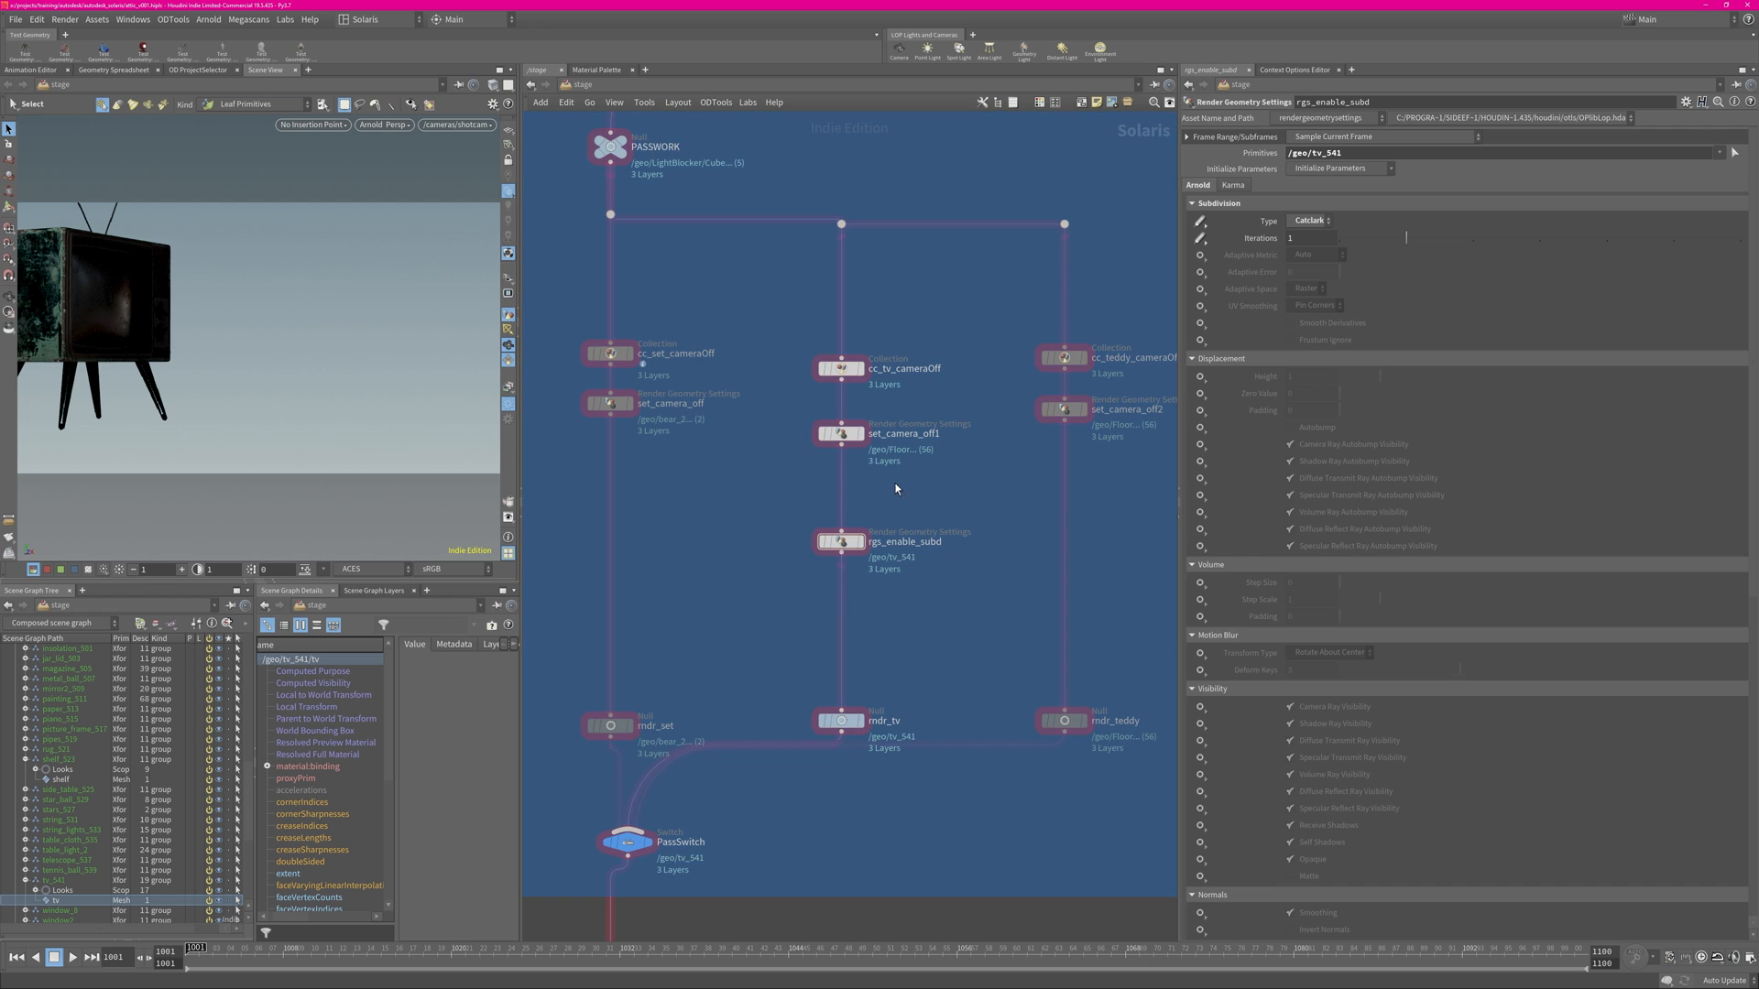
Enable the subdivision overrides on set_camera_off1 with Set or Create, using Type None and Iterations 0.
left_click(842, 439)
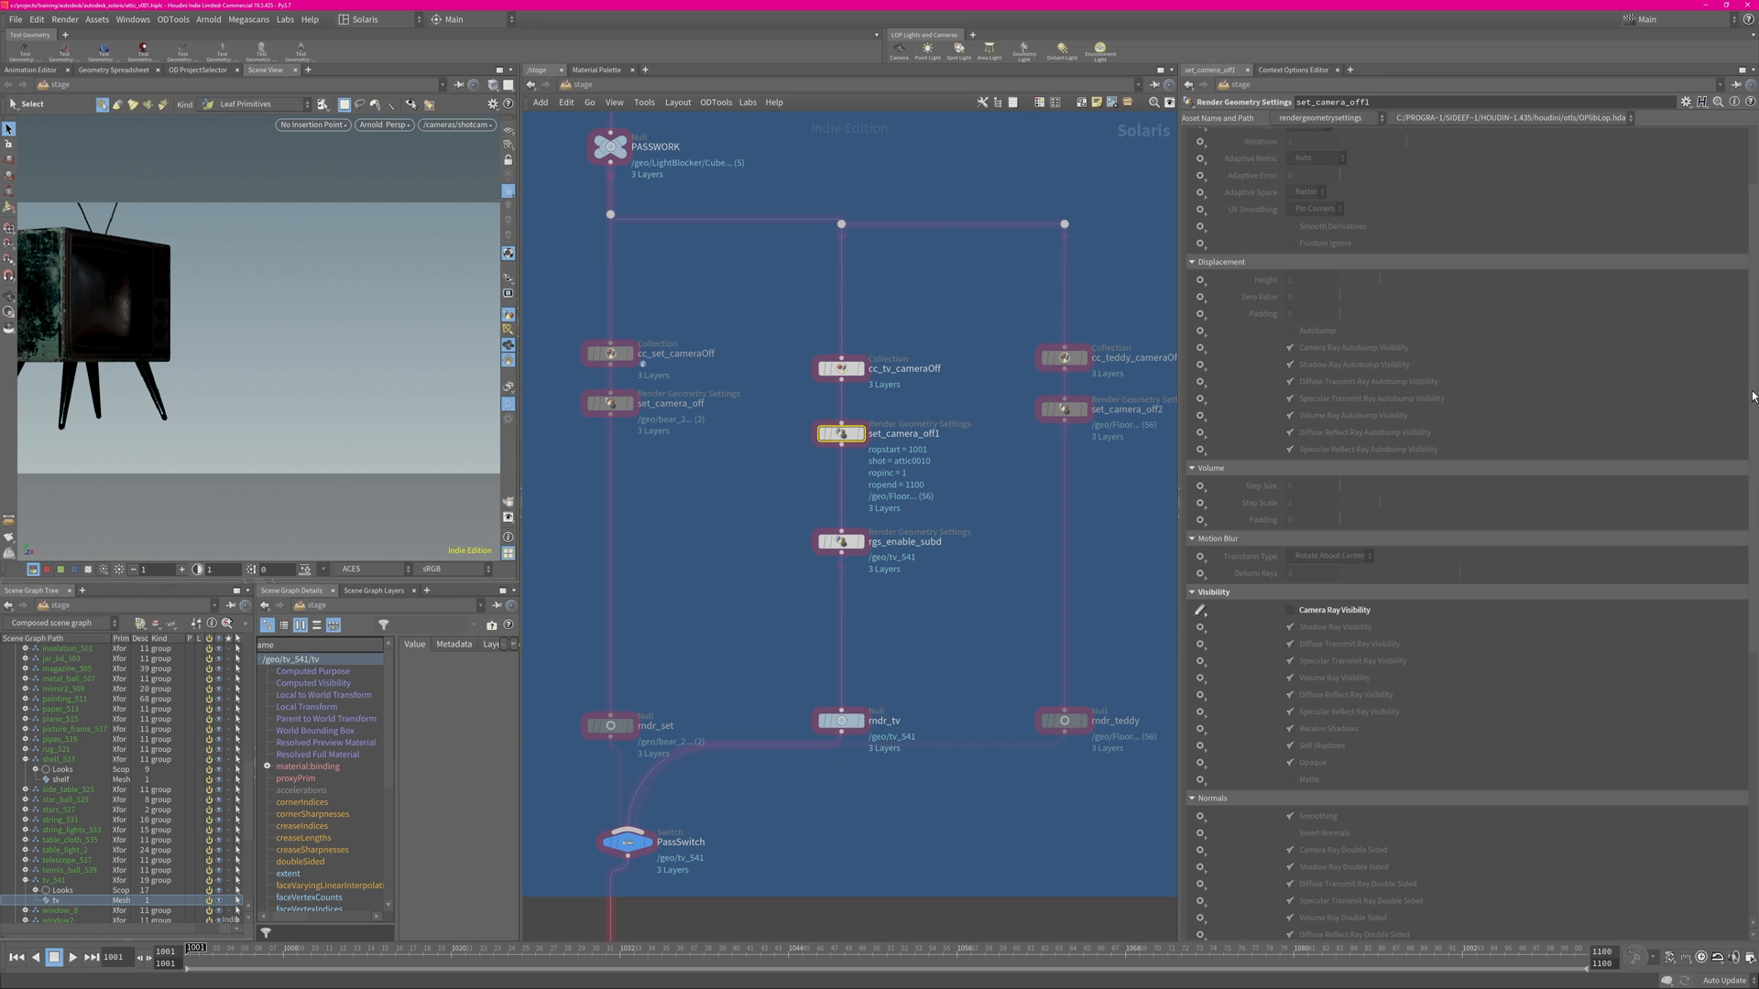
scroll(1753, 397, "up", 3)
left_click(1200, 221)
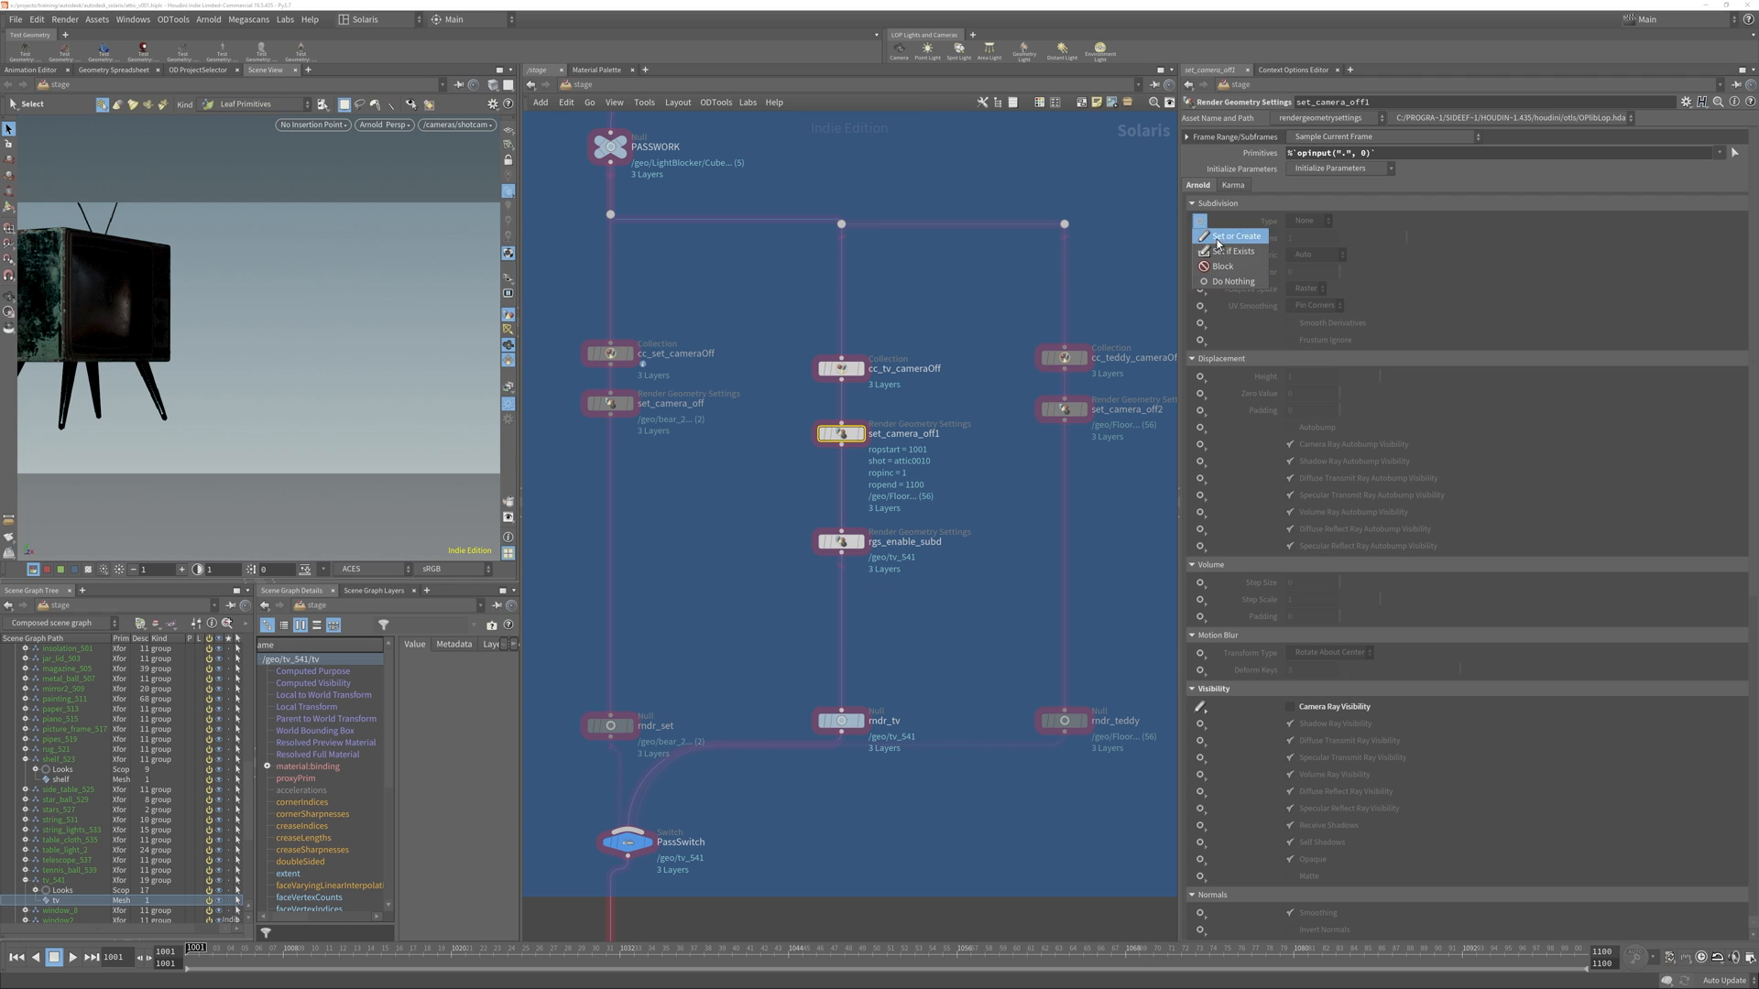
left_click(1227, 236)
left_click(1311, 219)
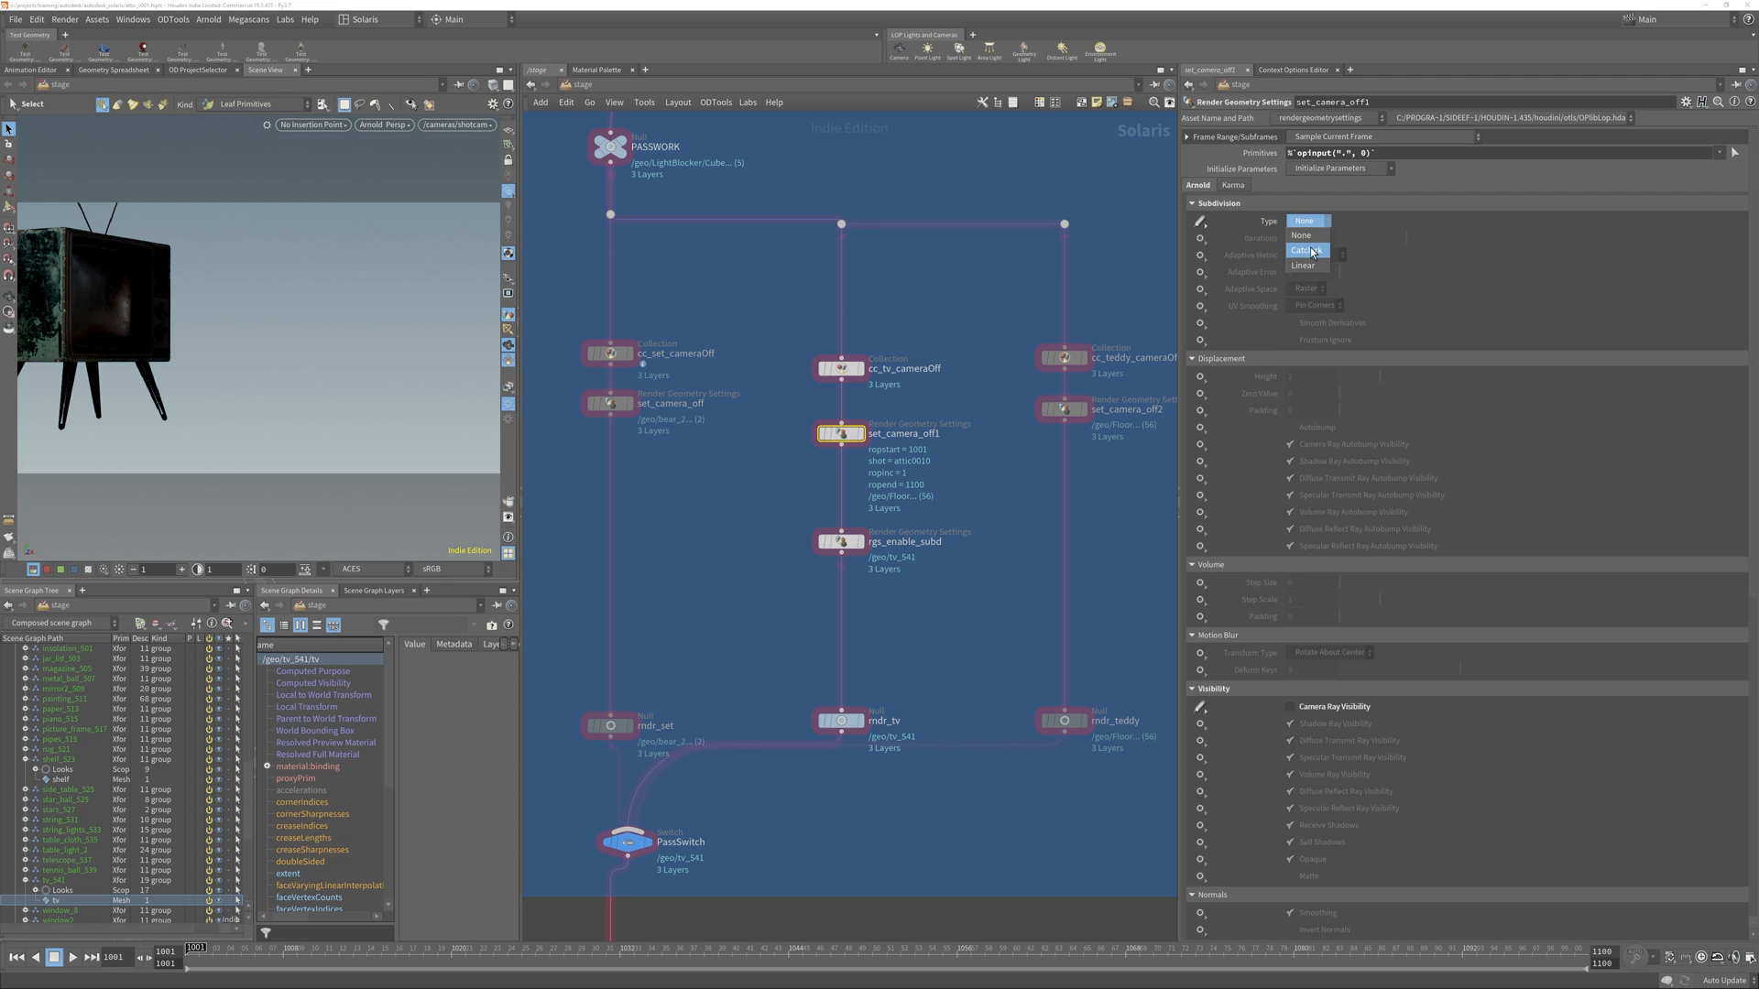
left_click(1305, 235)
left_click(1200, 238)
left_click(1227, 253)
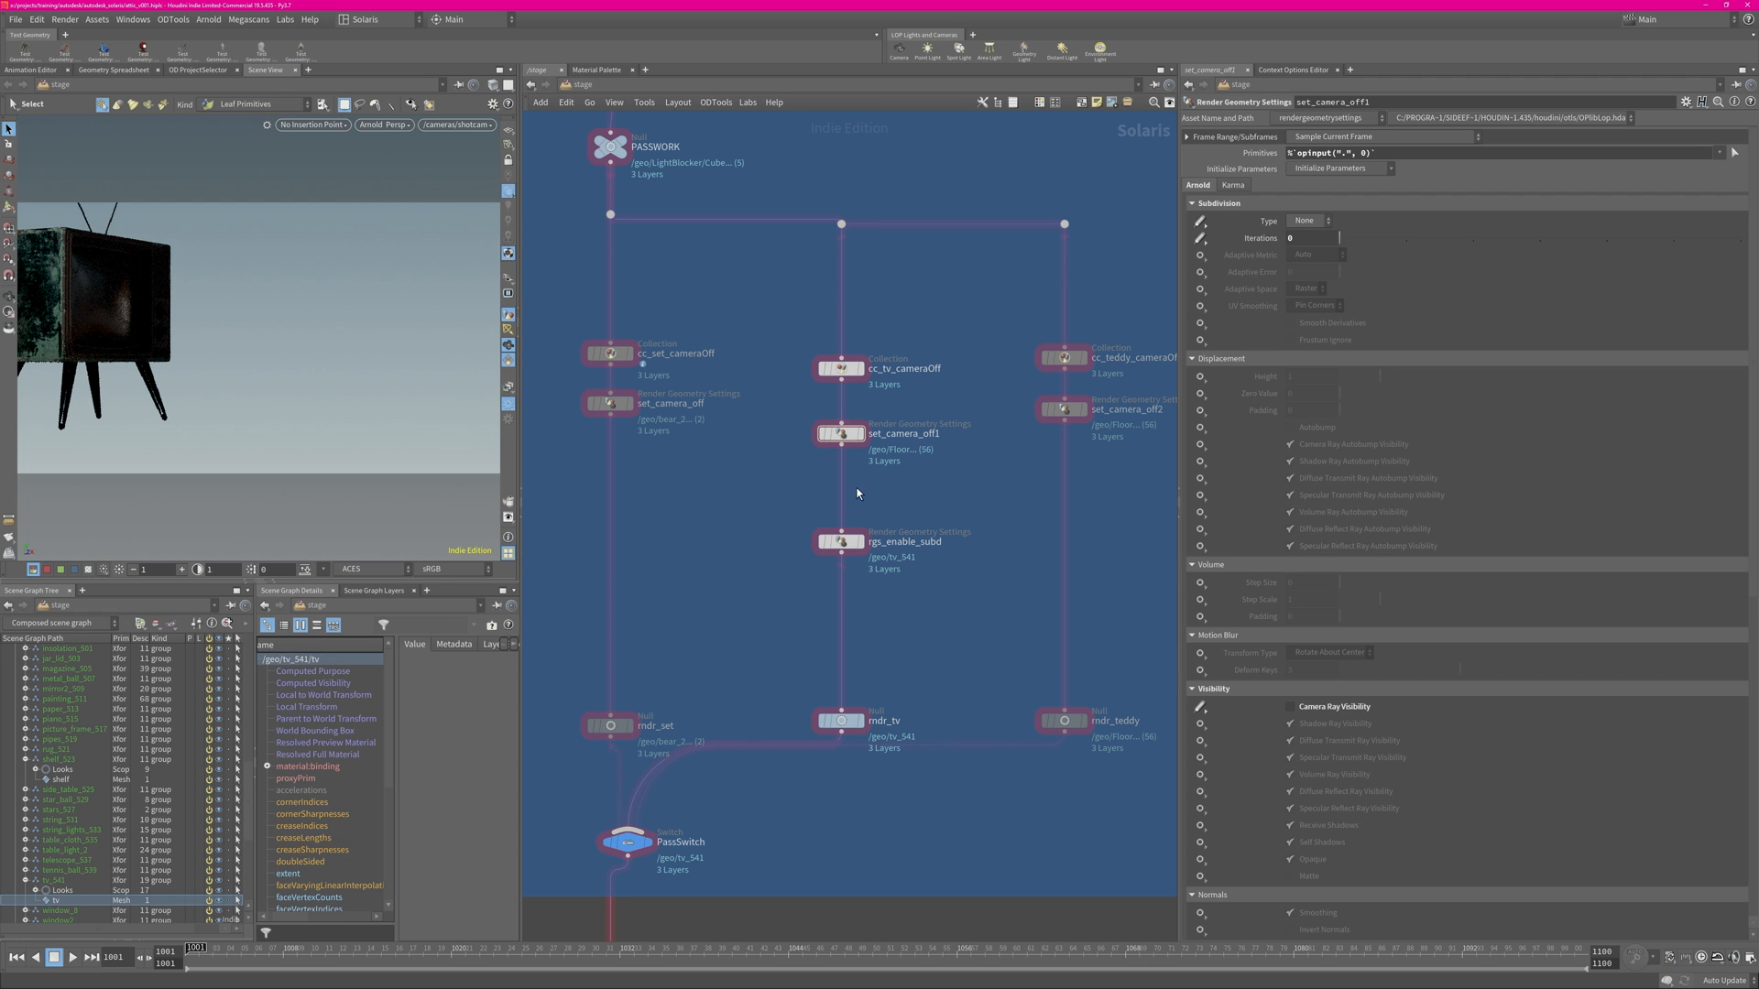
Display the output of the context_set node in the RENDER section and show its context options.
middle_click_drag(942, 606, 849, 613)
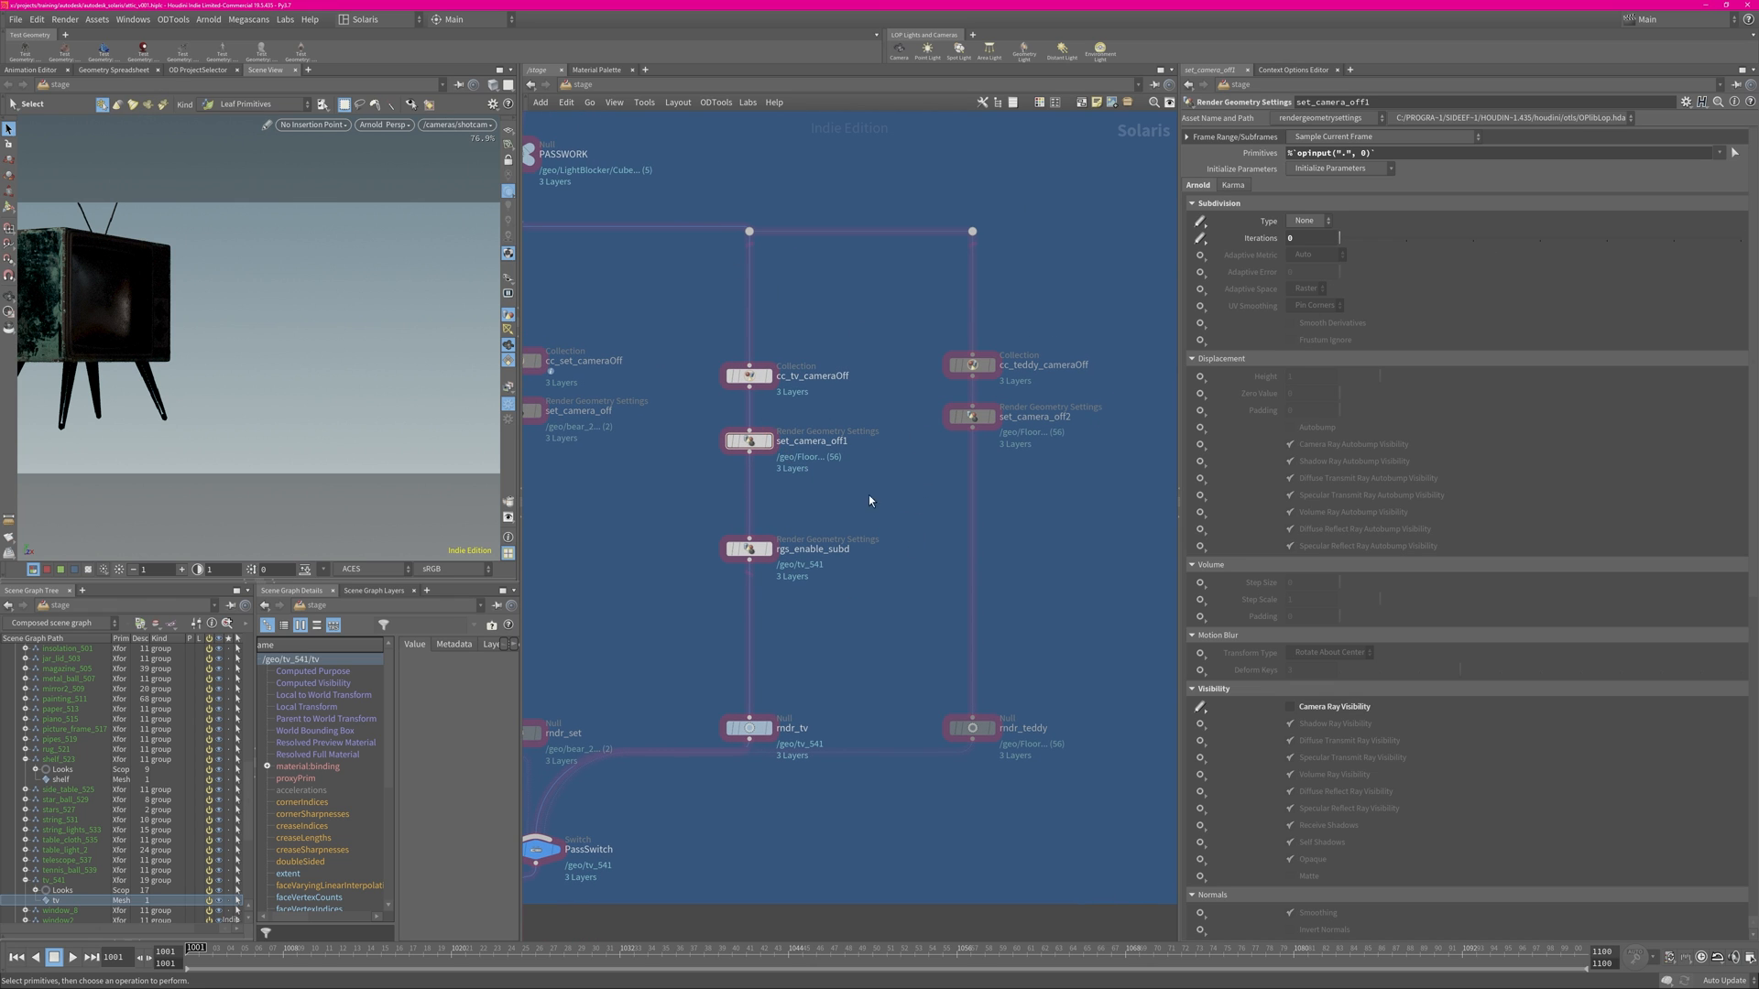
scroll(869, 495, "down", 5)
scroll(881, 523, "down", 3)
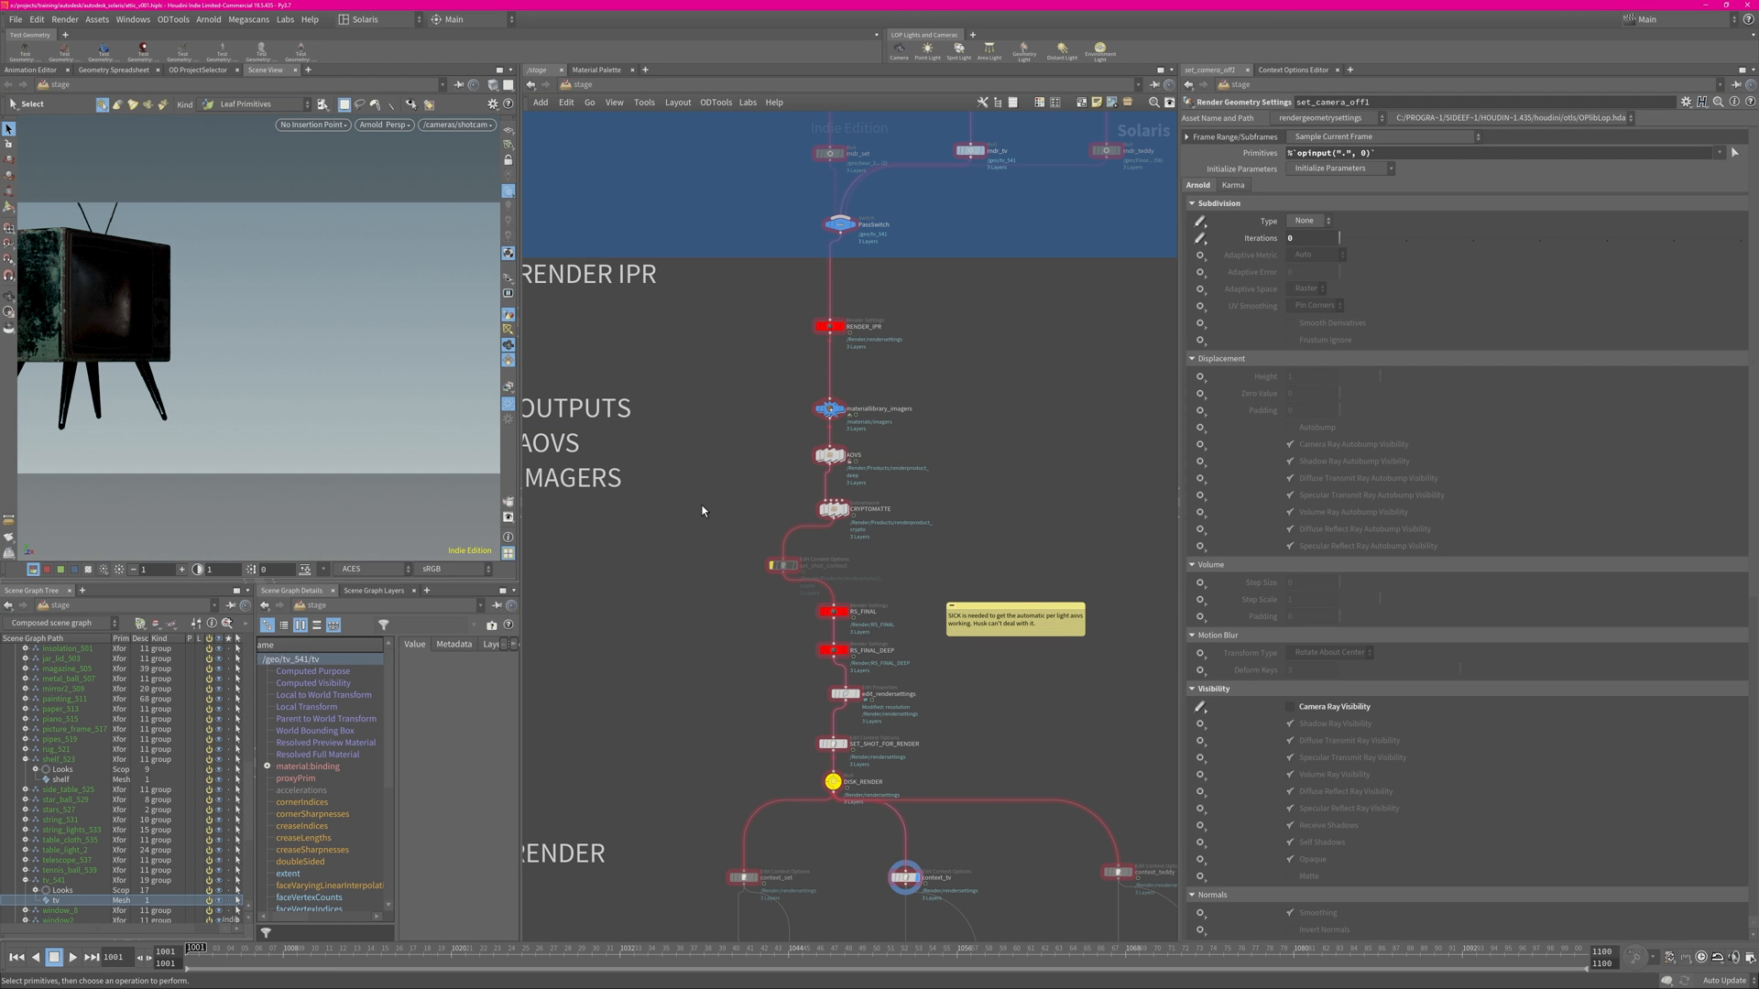
middle_click_drag(976, 520, 1034, 457)
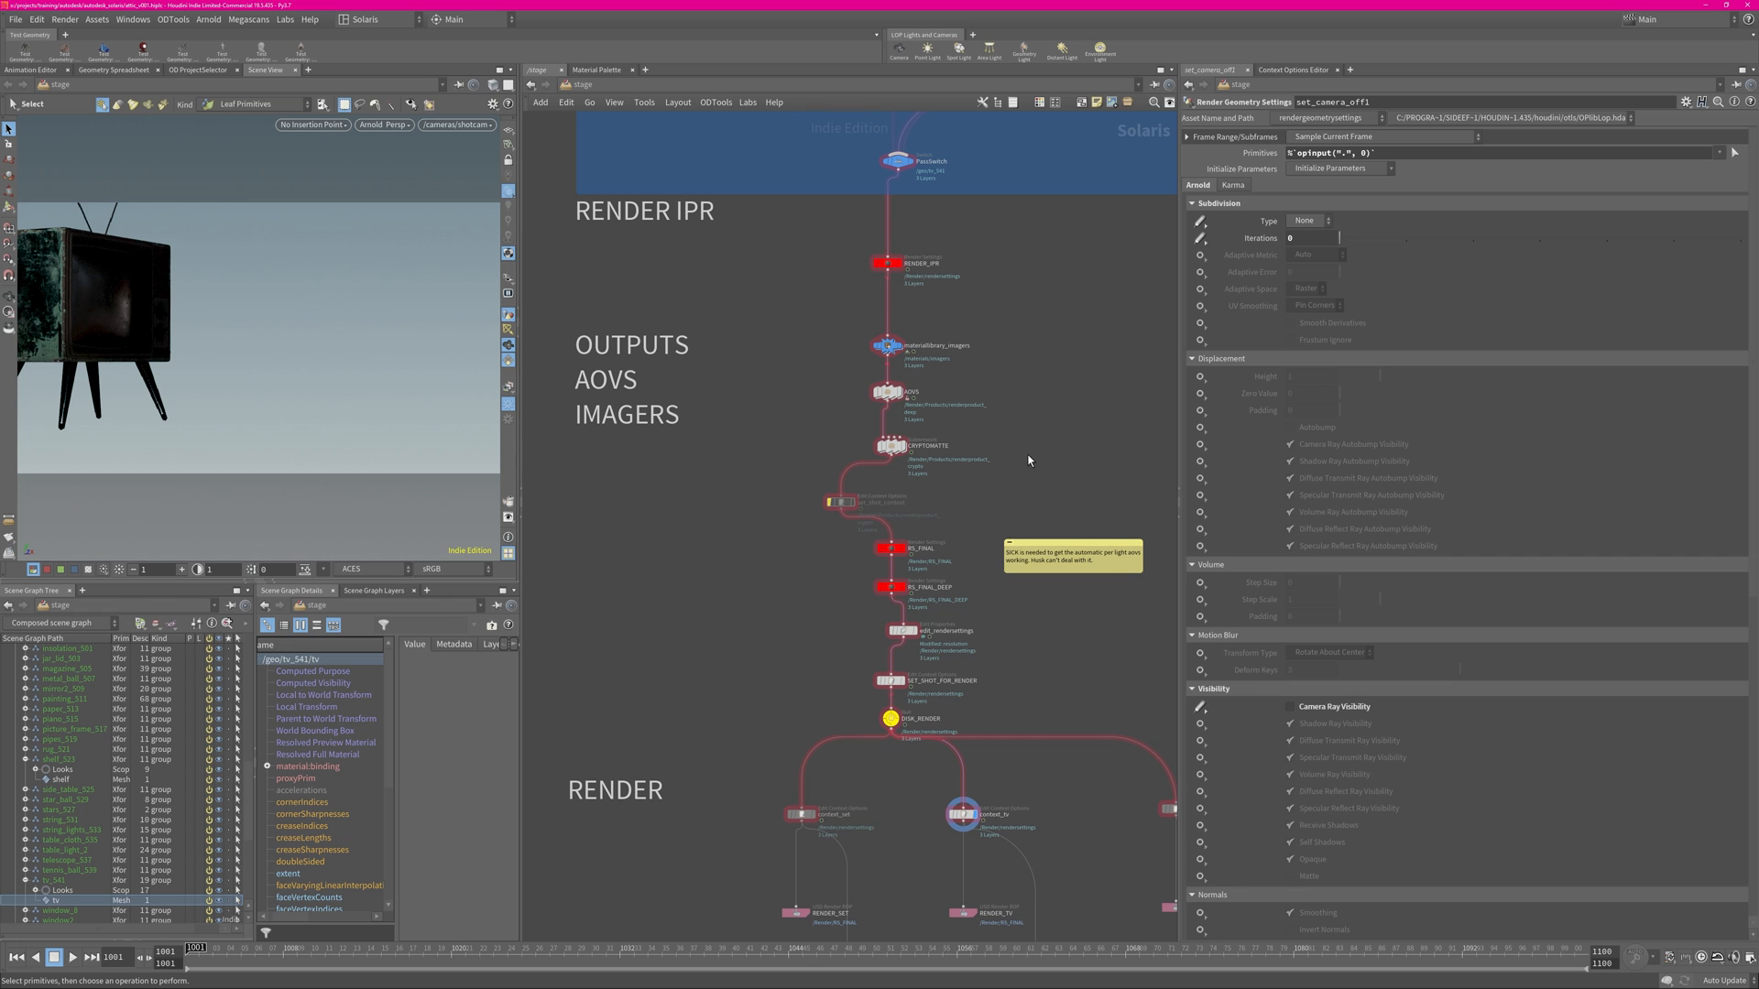
middle_click_drag(946, 813, 879, 573)
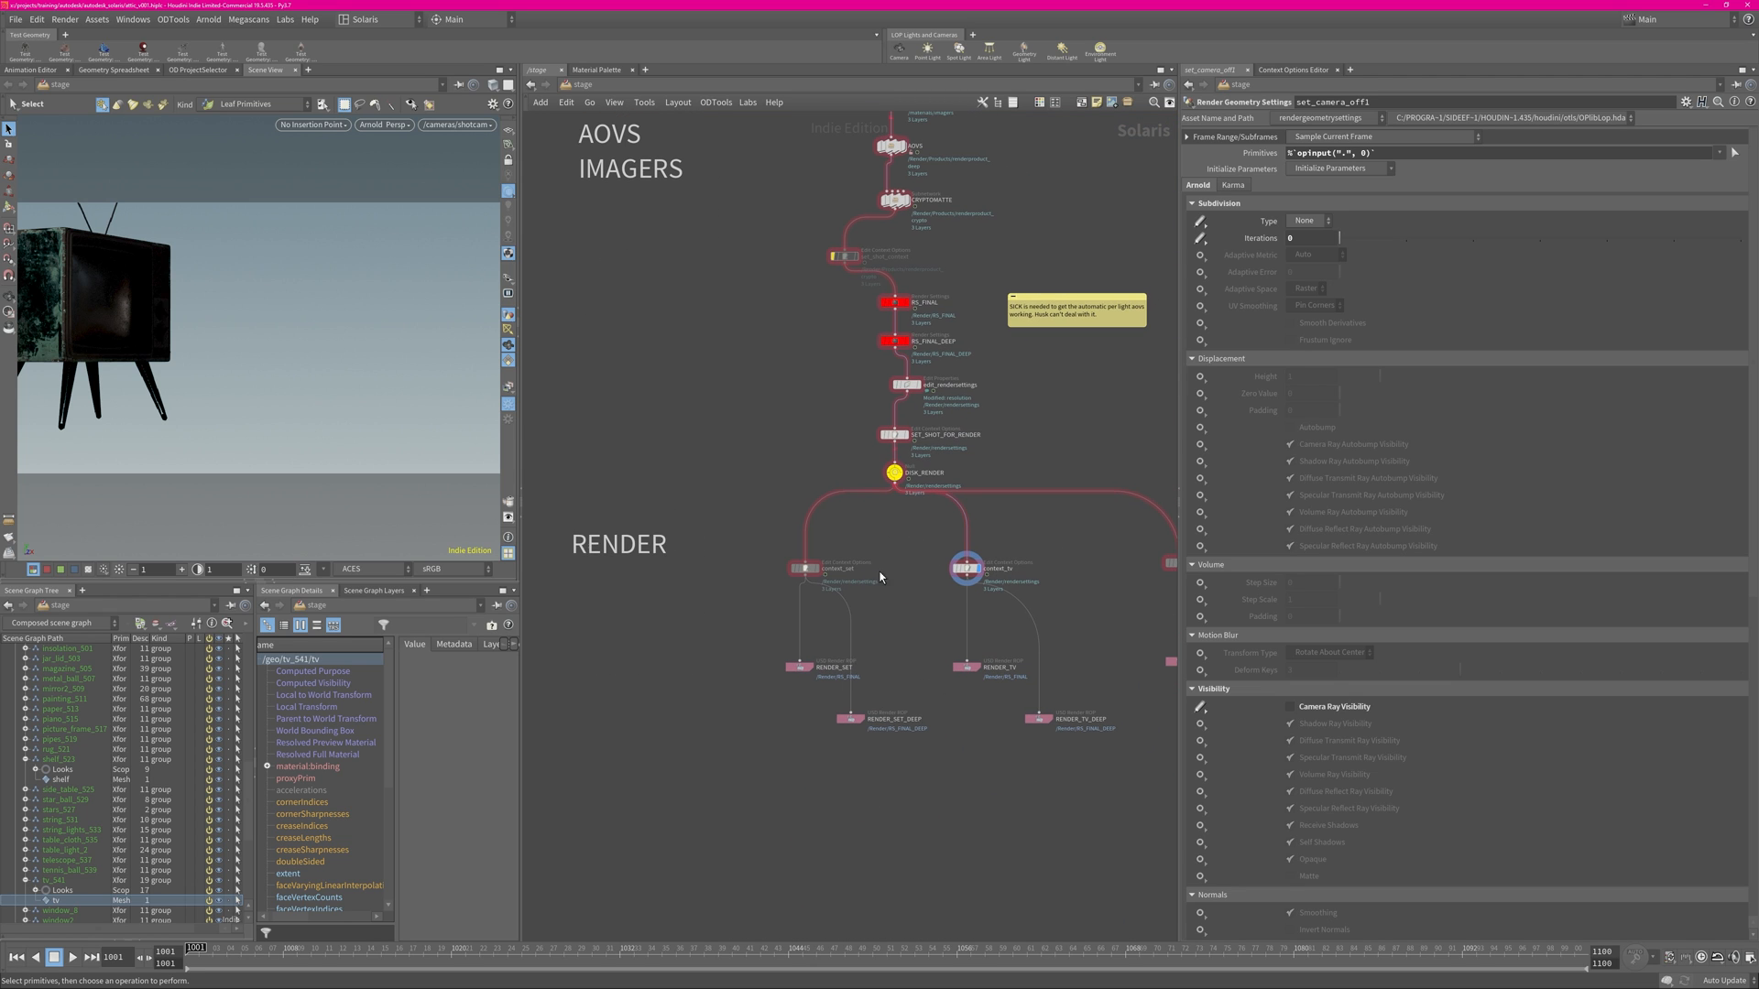
left_click(805, 568)
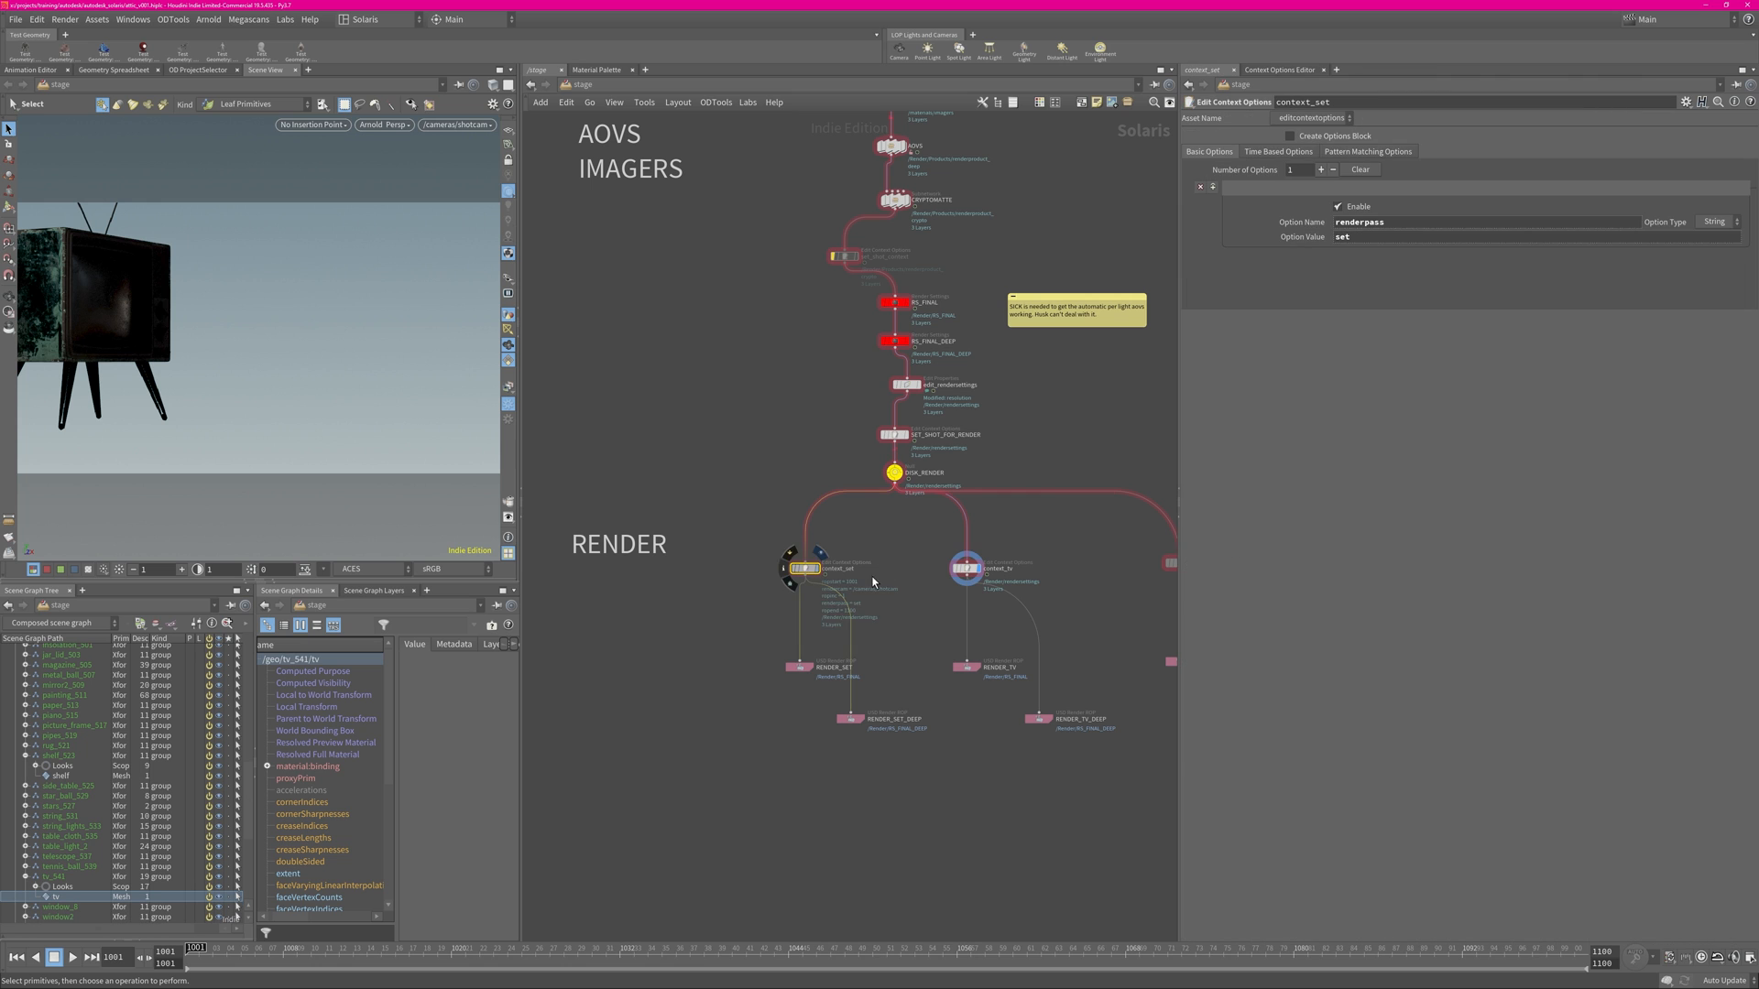
Review the network from the SHOTWORK and PASSWORK sections down through the AOV and render settings nodes to the per-pass render outputs.
middle_click_drag(1118, 217, 1008, 352)
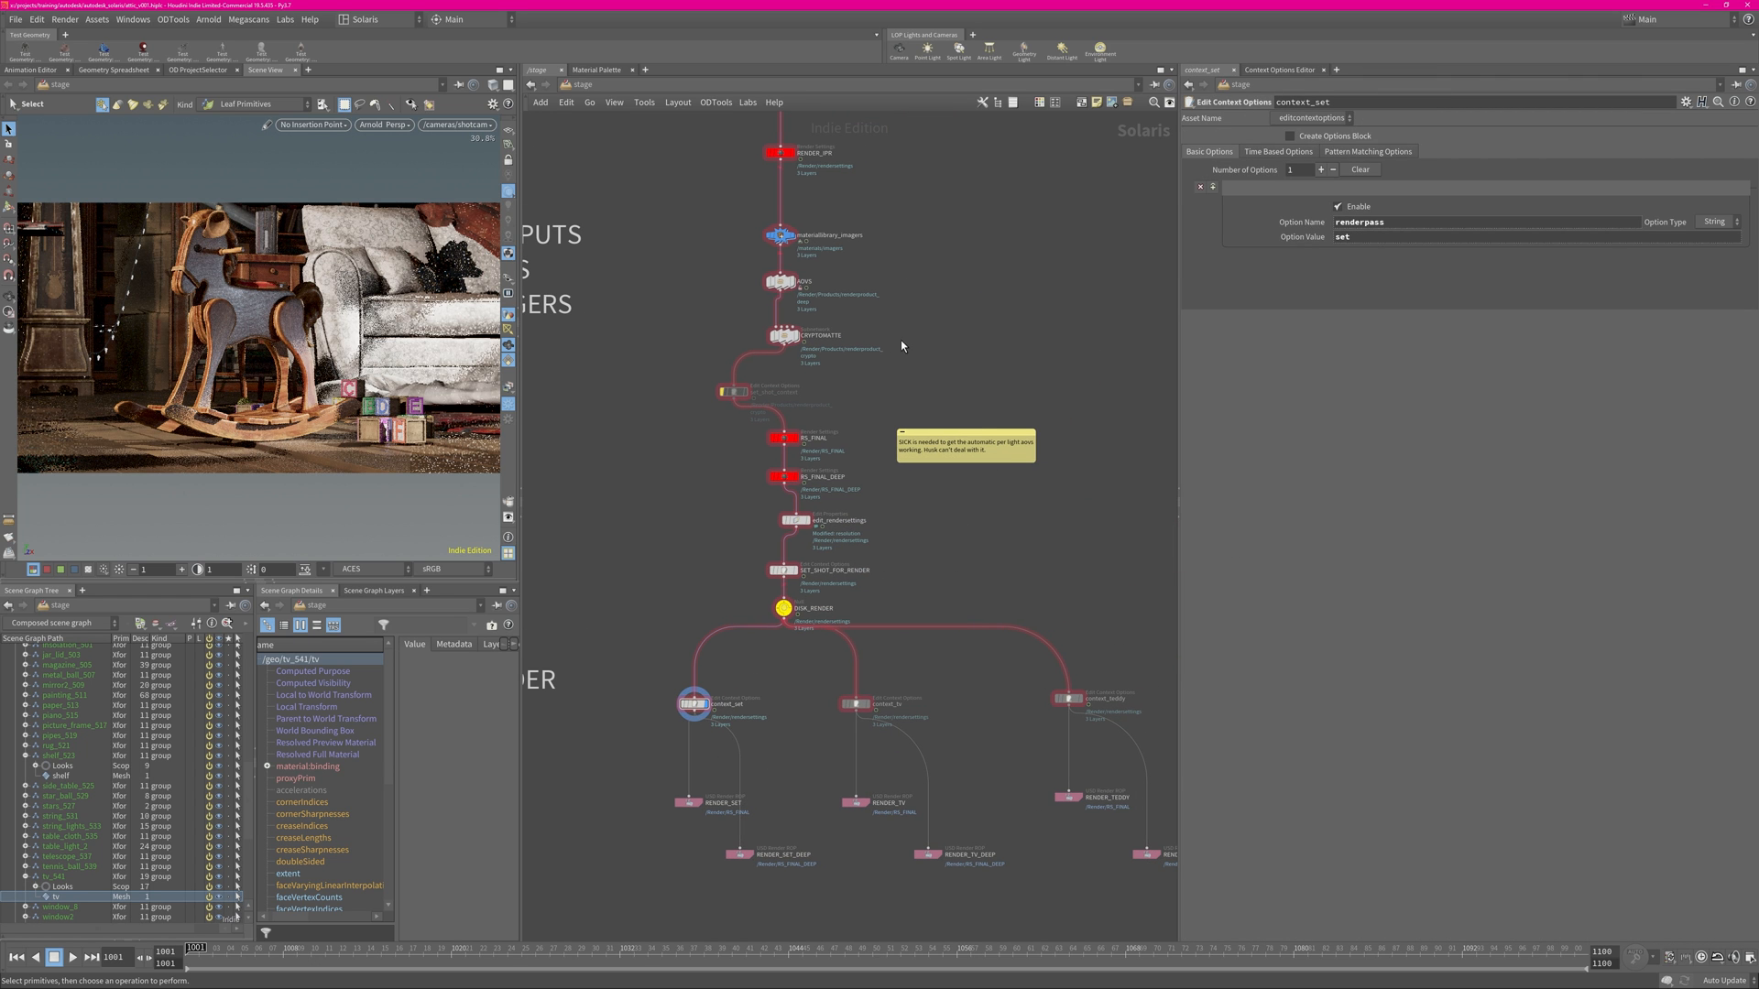
middle_click_drag(901, 341, 889, 863)
middle_click_drag(942, 148, 895, 526)
scroll(902, 525, "down", 6)
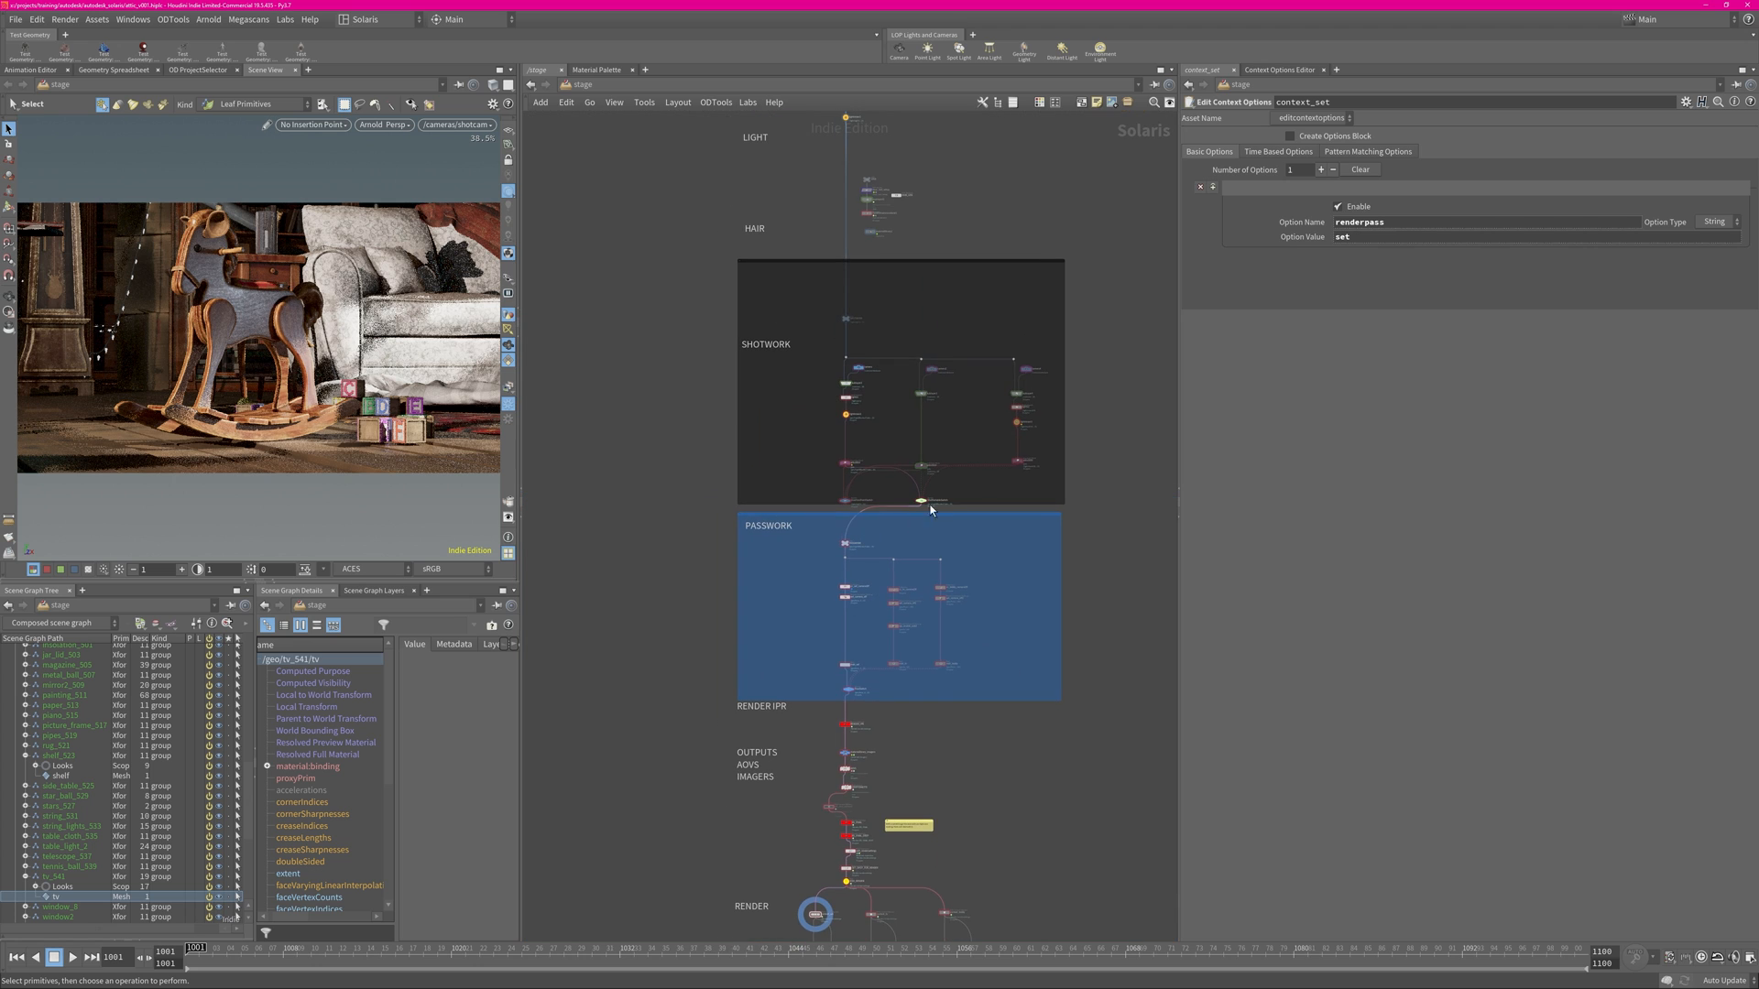
scroll(931, 696, "up", 5)
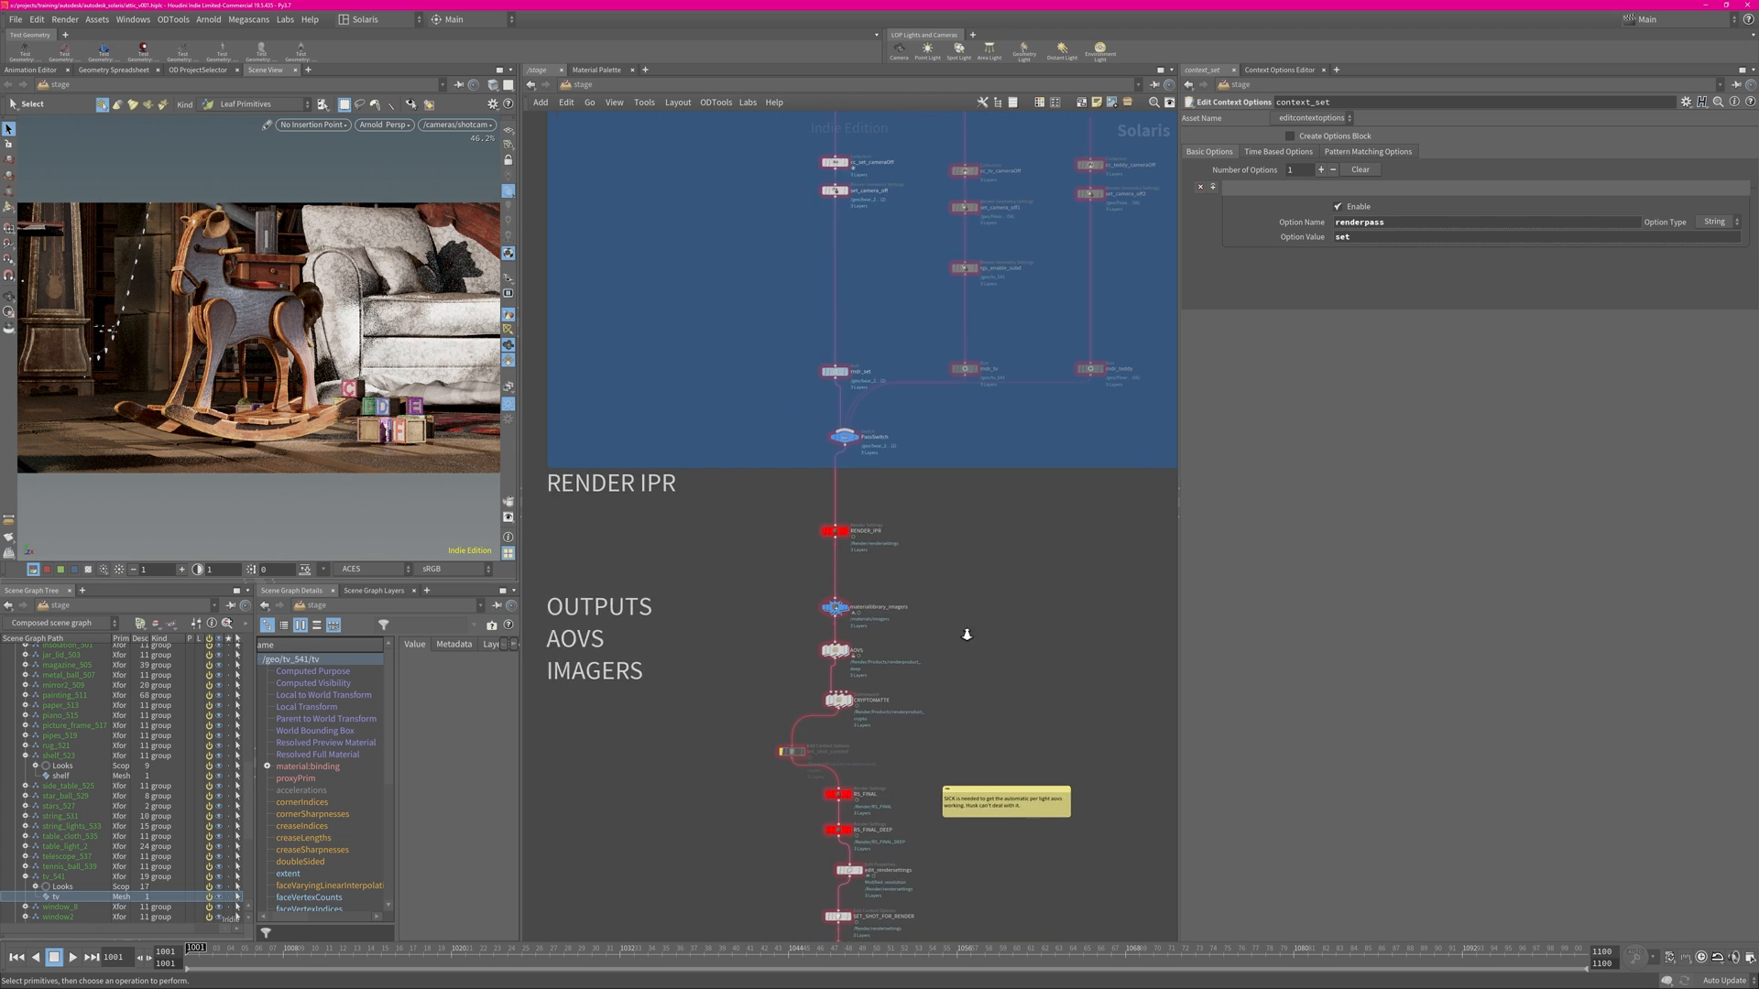
middle_click_drag(966, 634, 994, 371)
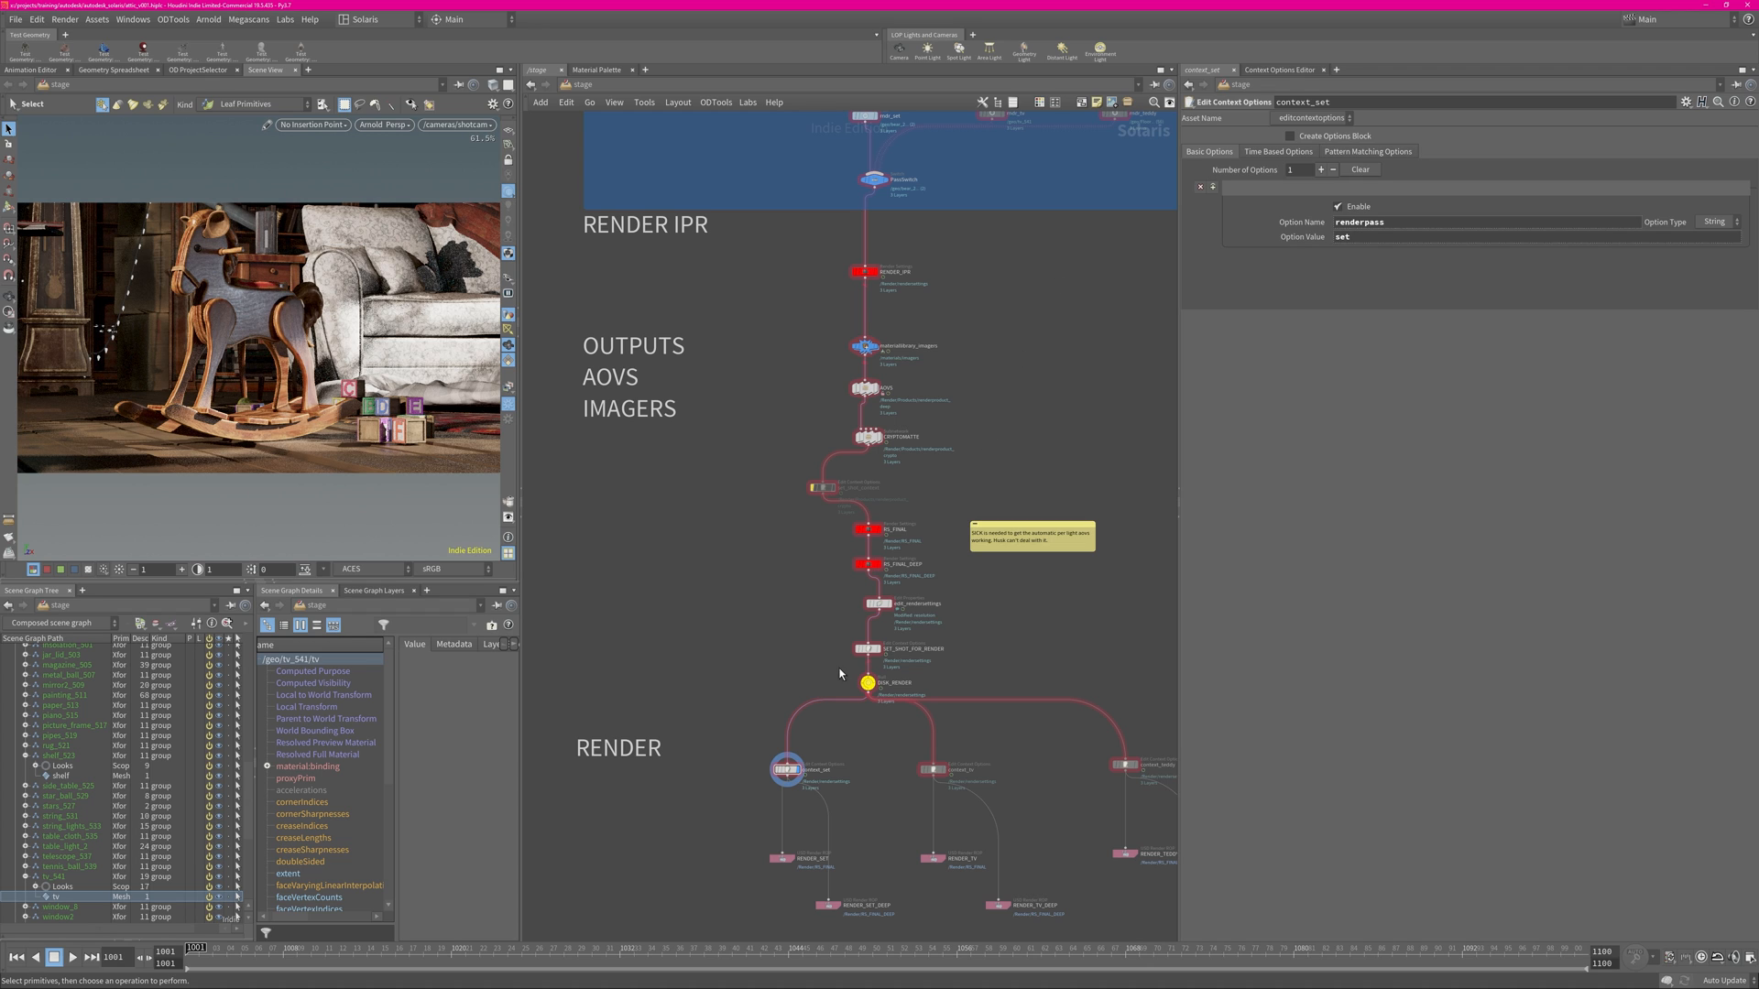
scroll(993, 443, "up", 1)
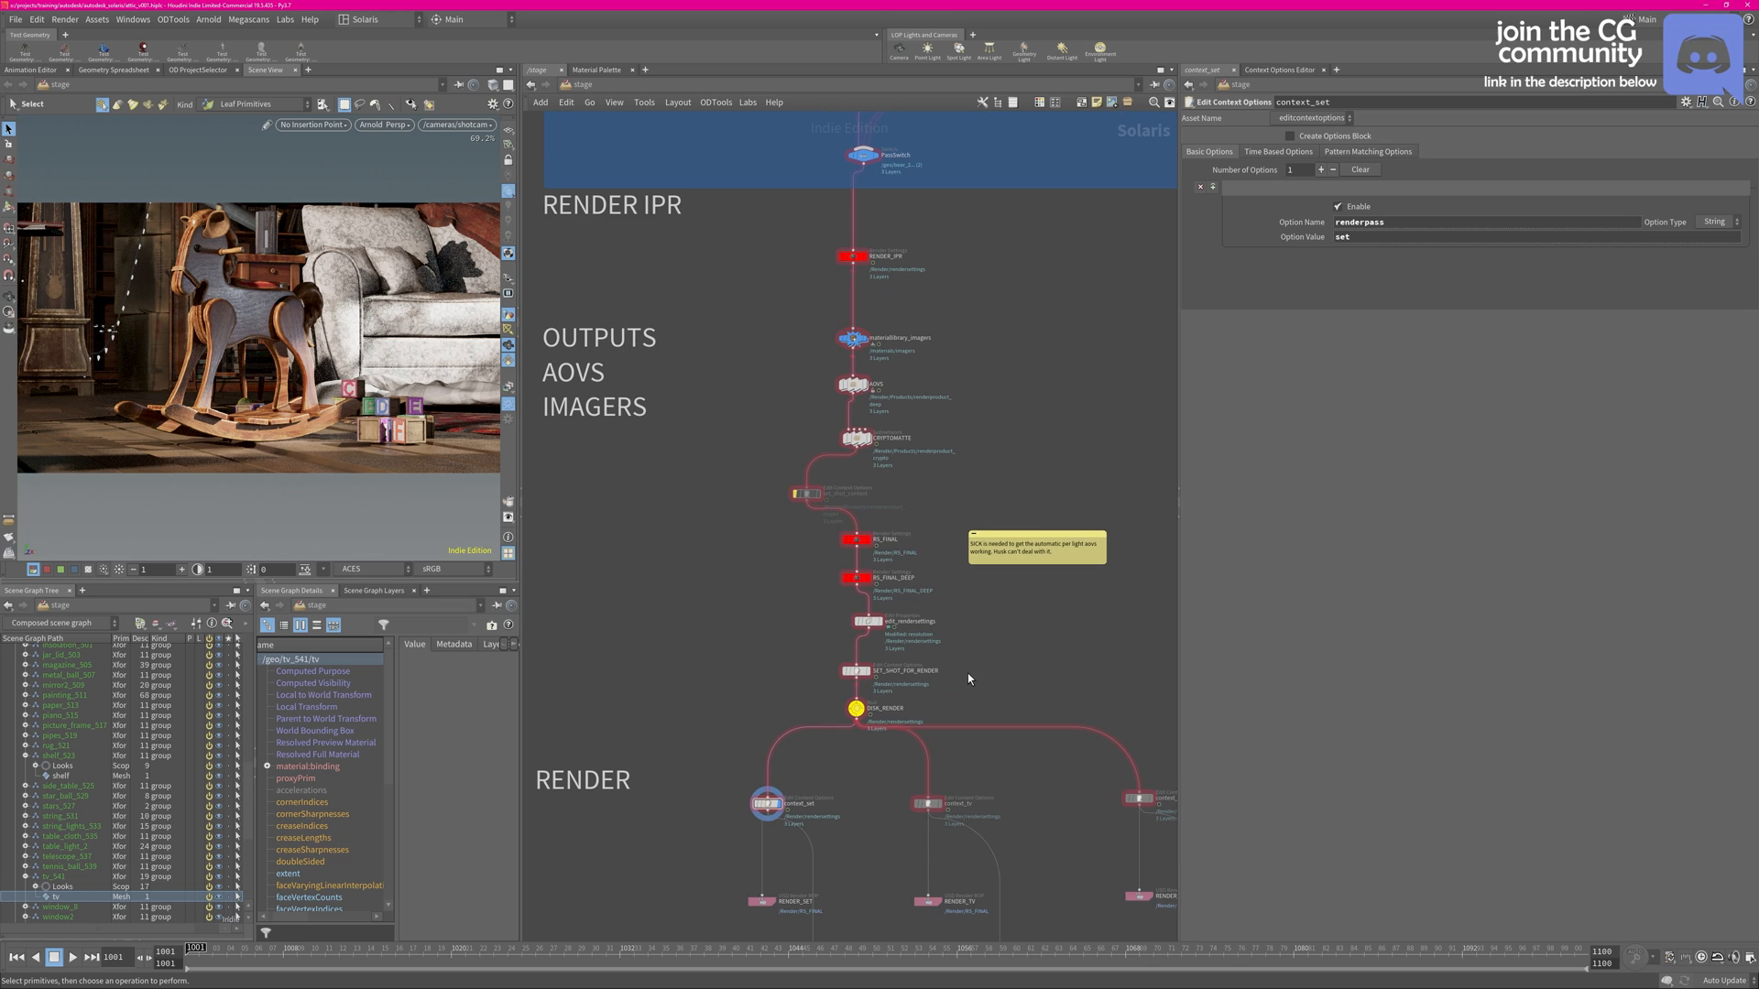
middle_click_drag(1002, 638, 1002, 636)
middle_click_drag(928, 495, 903, 503)
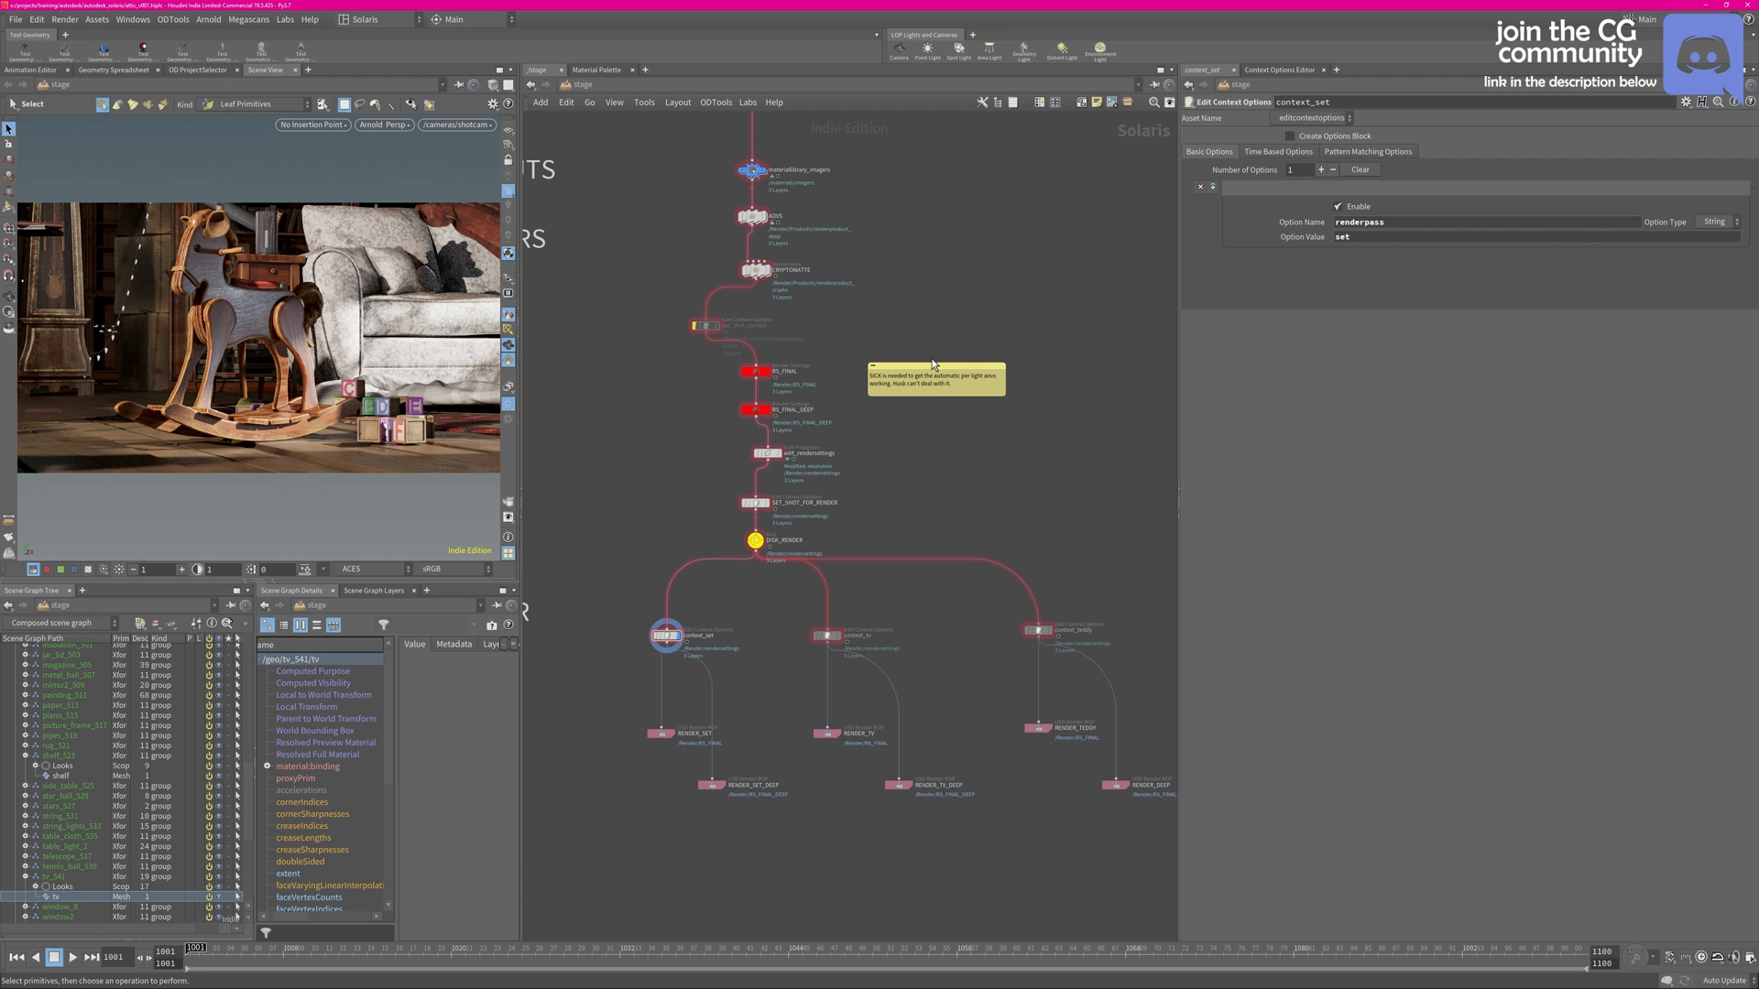
Look over the whole render network, and switch to the maximised image viewer to flip through the finished composited frames.
middle_click_drag(973, 180, 897, 654)
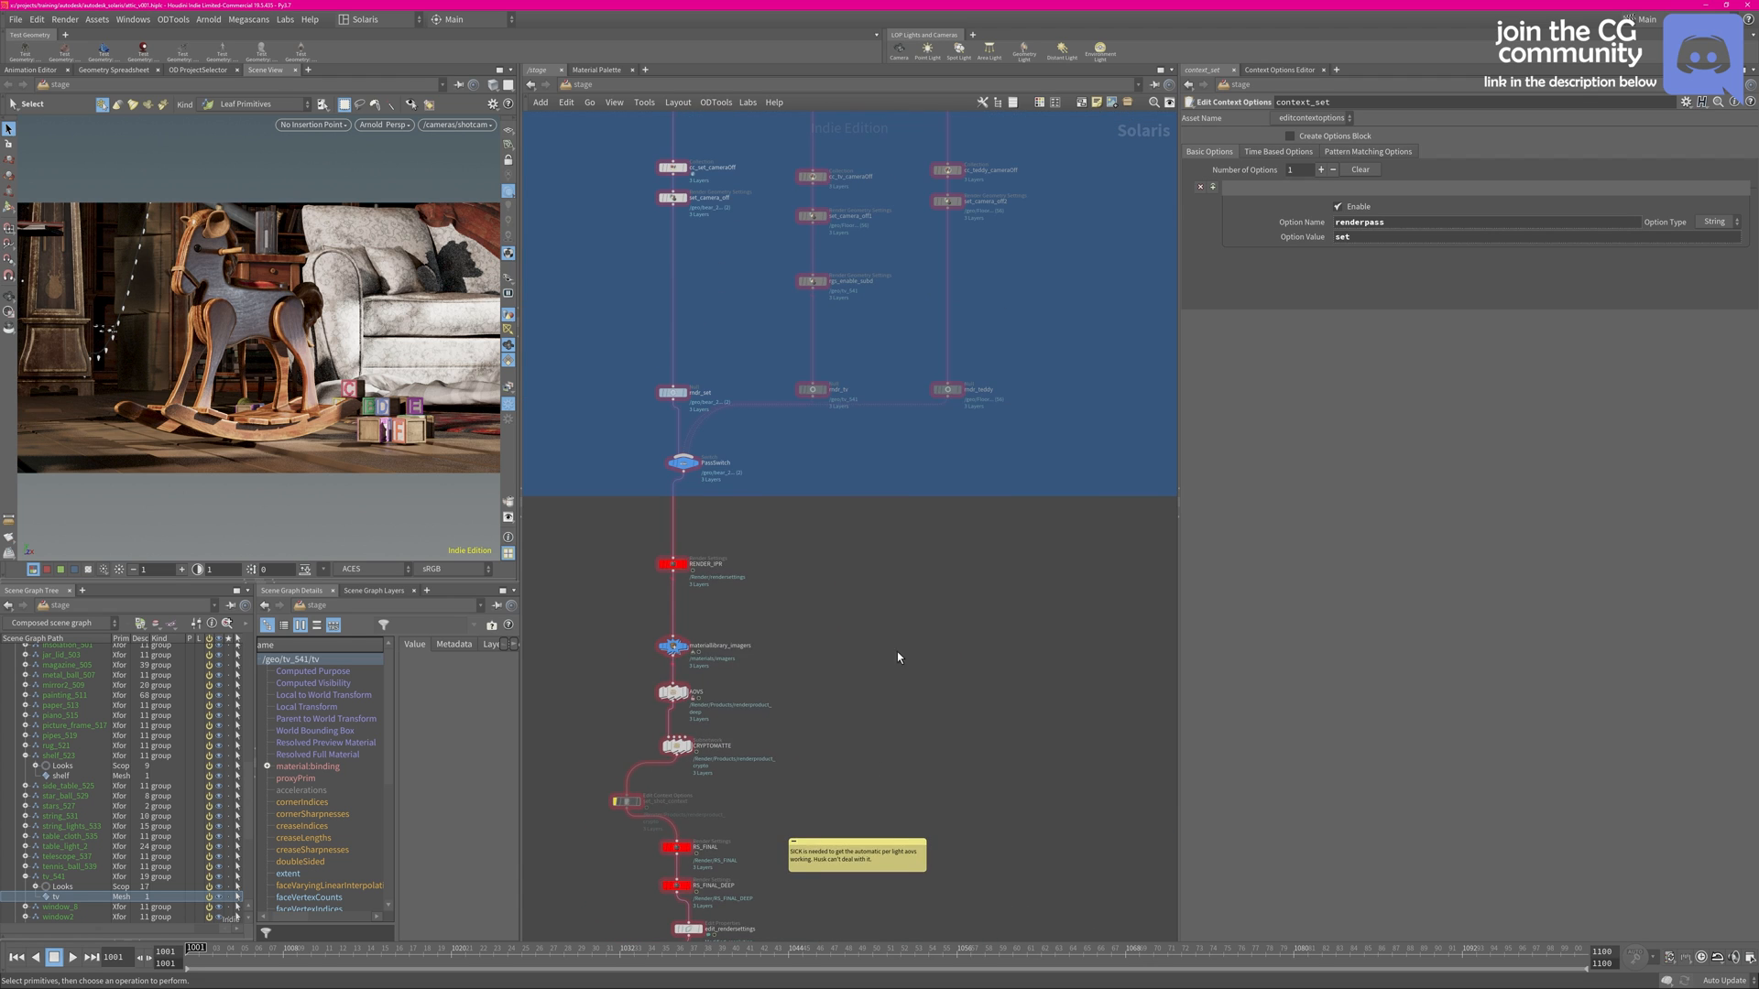
right_click_drag(1001, 503, 942, 520)
middle_click_drag(1051, 318, 981, 733)
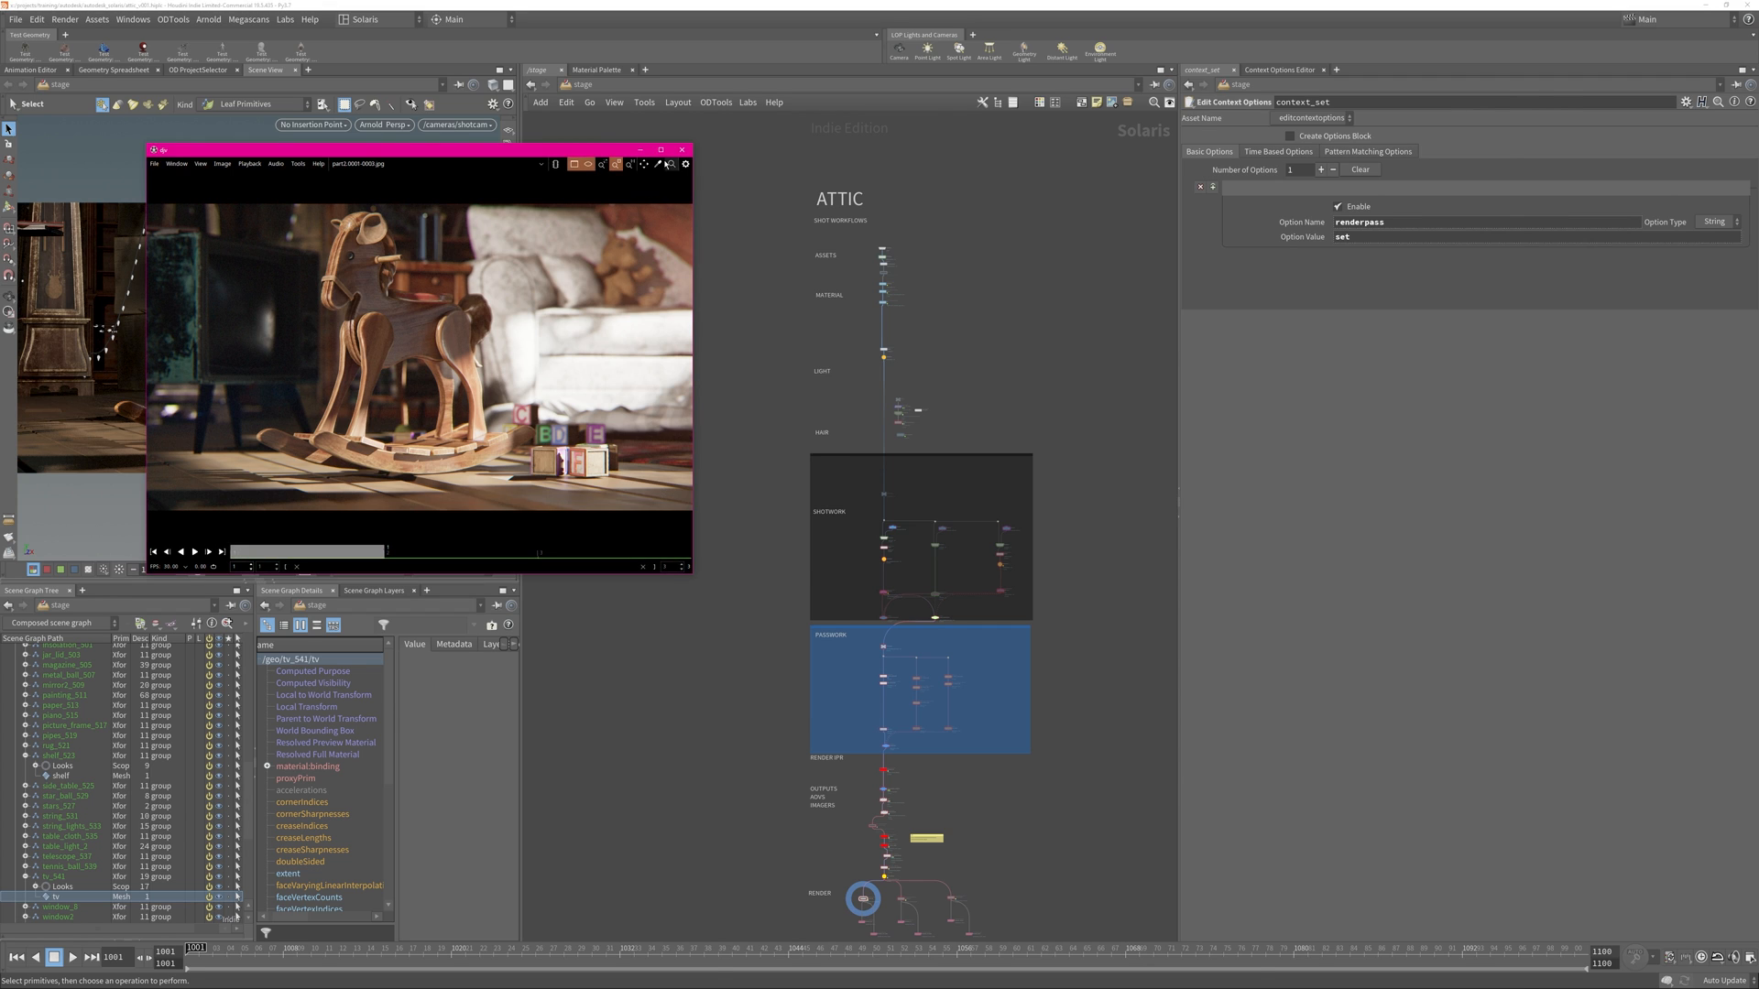
left_click(662, 148)
key("Right")
key("Left")
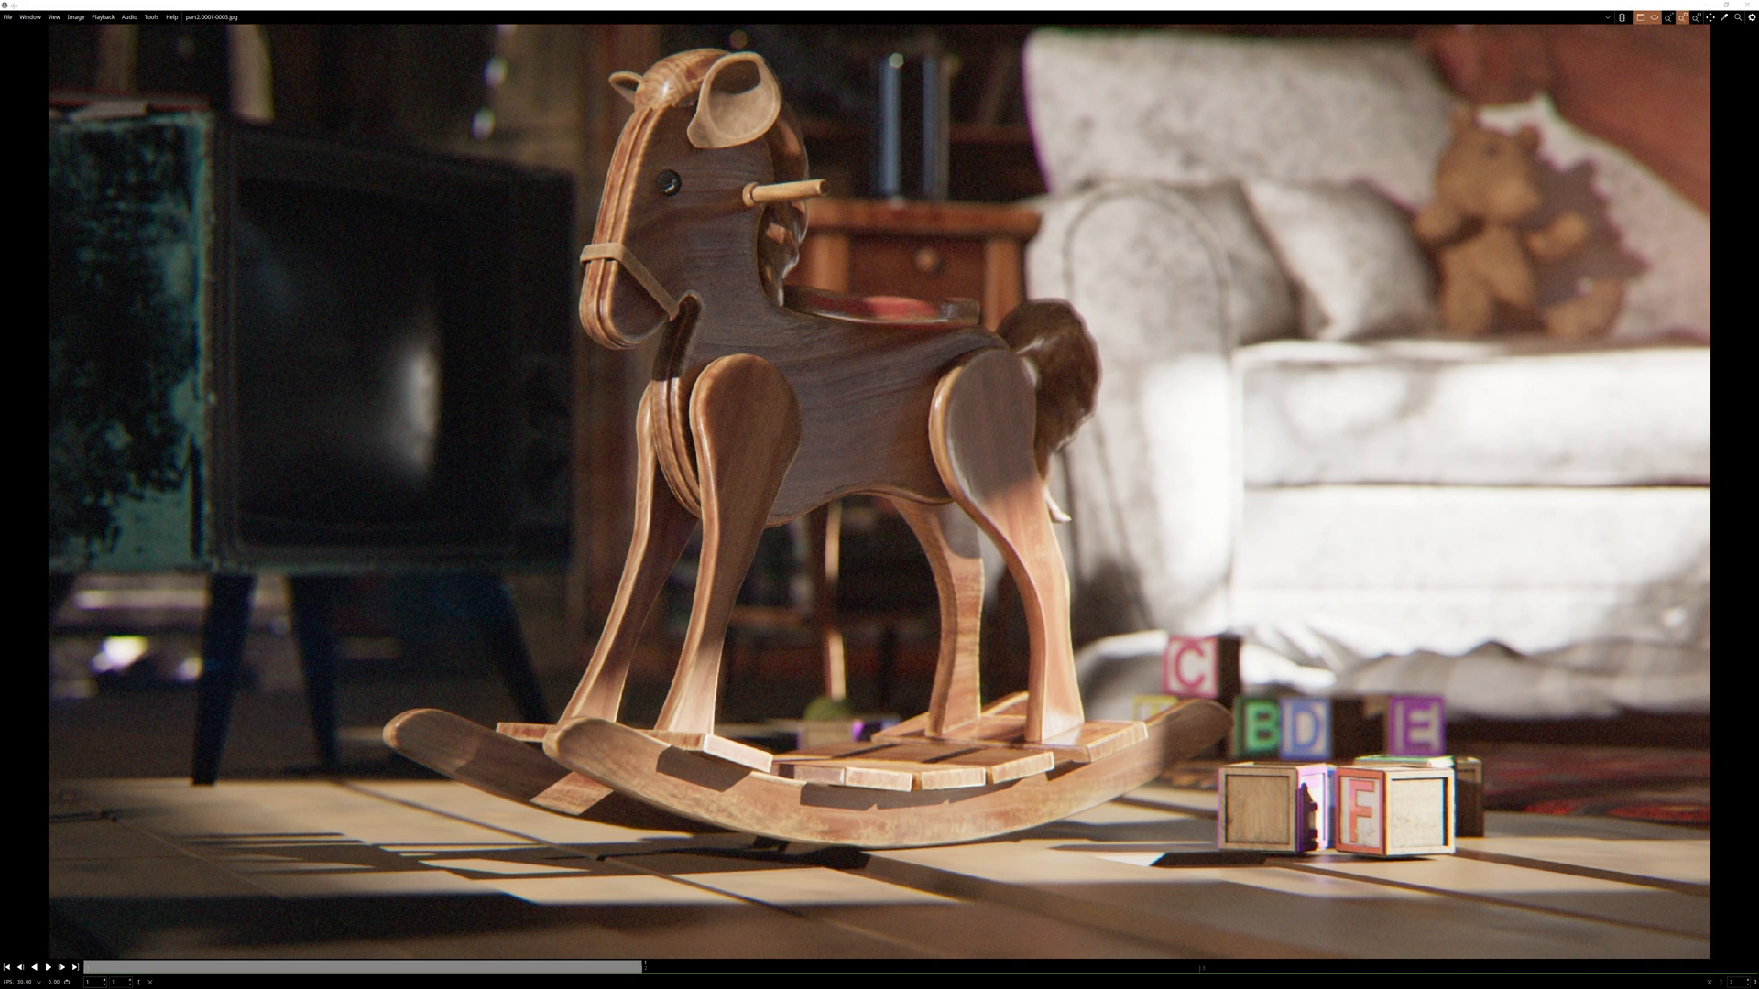
Switch to Nuke and view the beauty Read nodes of the set pass and the AppendClip1 that joins them.
key("alt+Tab")
middle_click_drag(934, 667, 877, 768)
left_click(680, 700)
key("1")
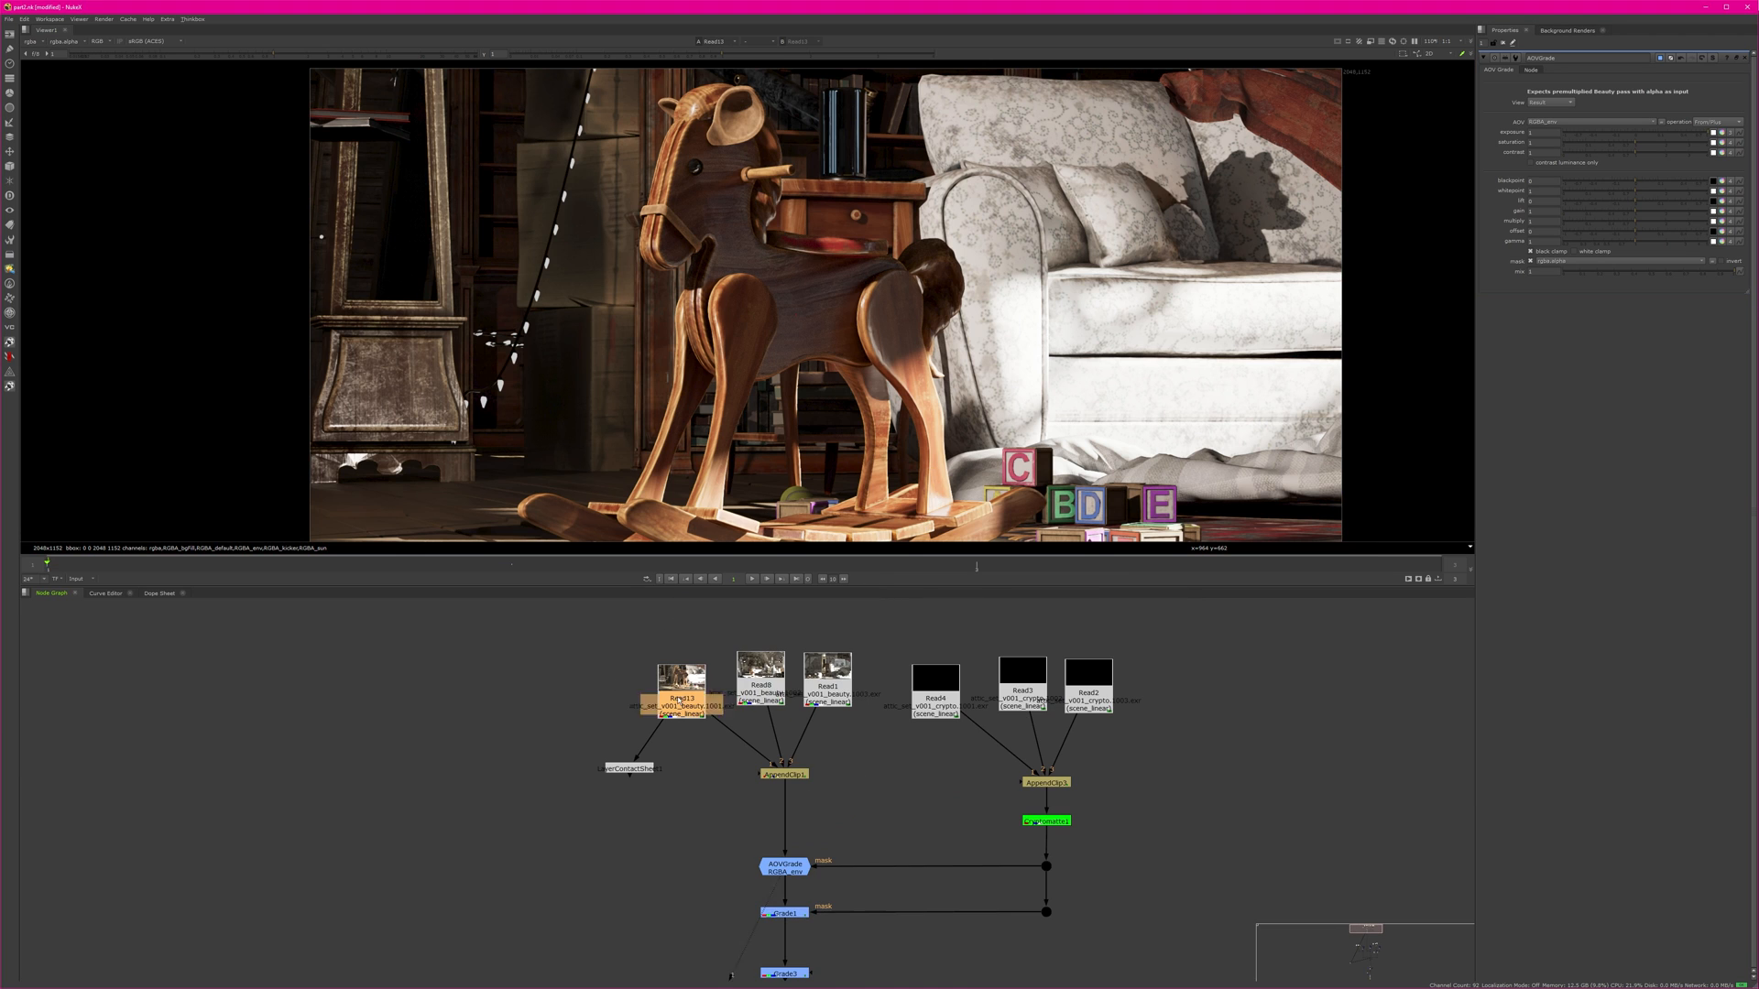
left_click(760, 692)
key("1")
left_click(821, 704)
left_click(784, 773)
key("1")
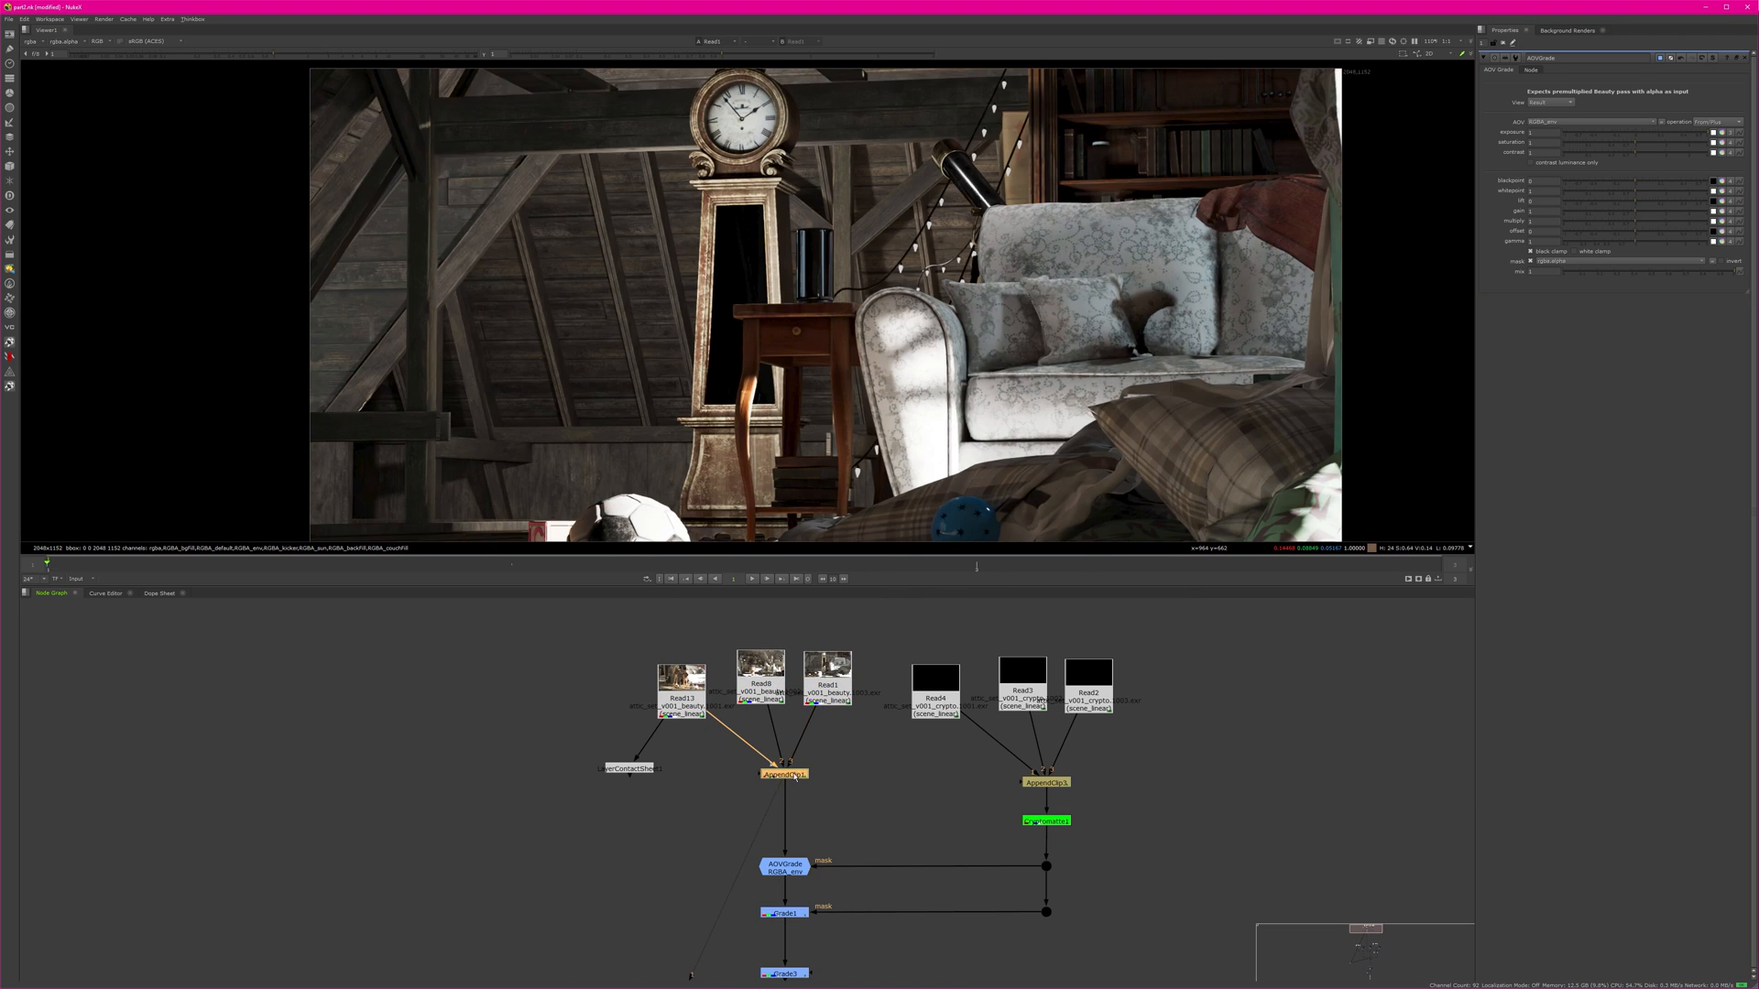
View the AOVGrade and final Grade outputs of the set pass, and examine the DeepRead and DeepRecolor branches.
left_click_drag(136, 570, 160, 533)
middle_click_drag(959, 845, 931, 735)
left_click(756, 757)
key("1")
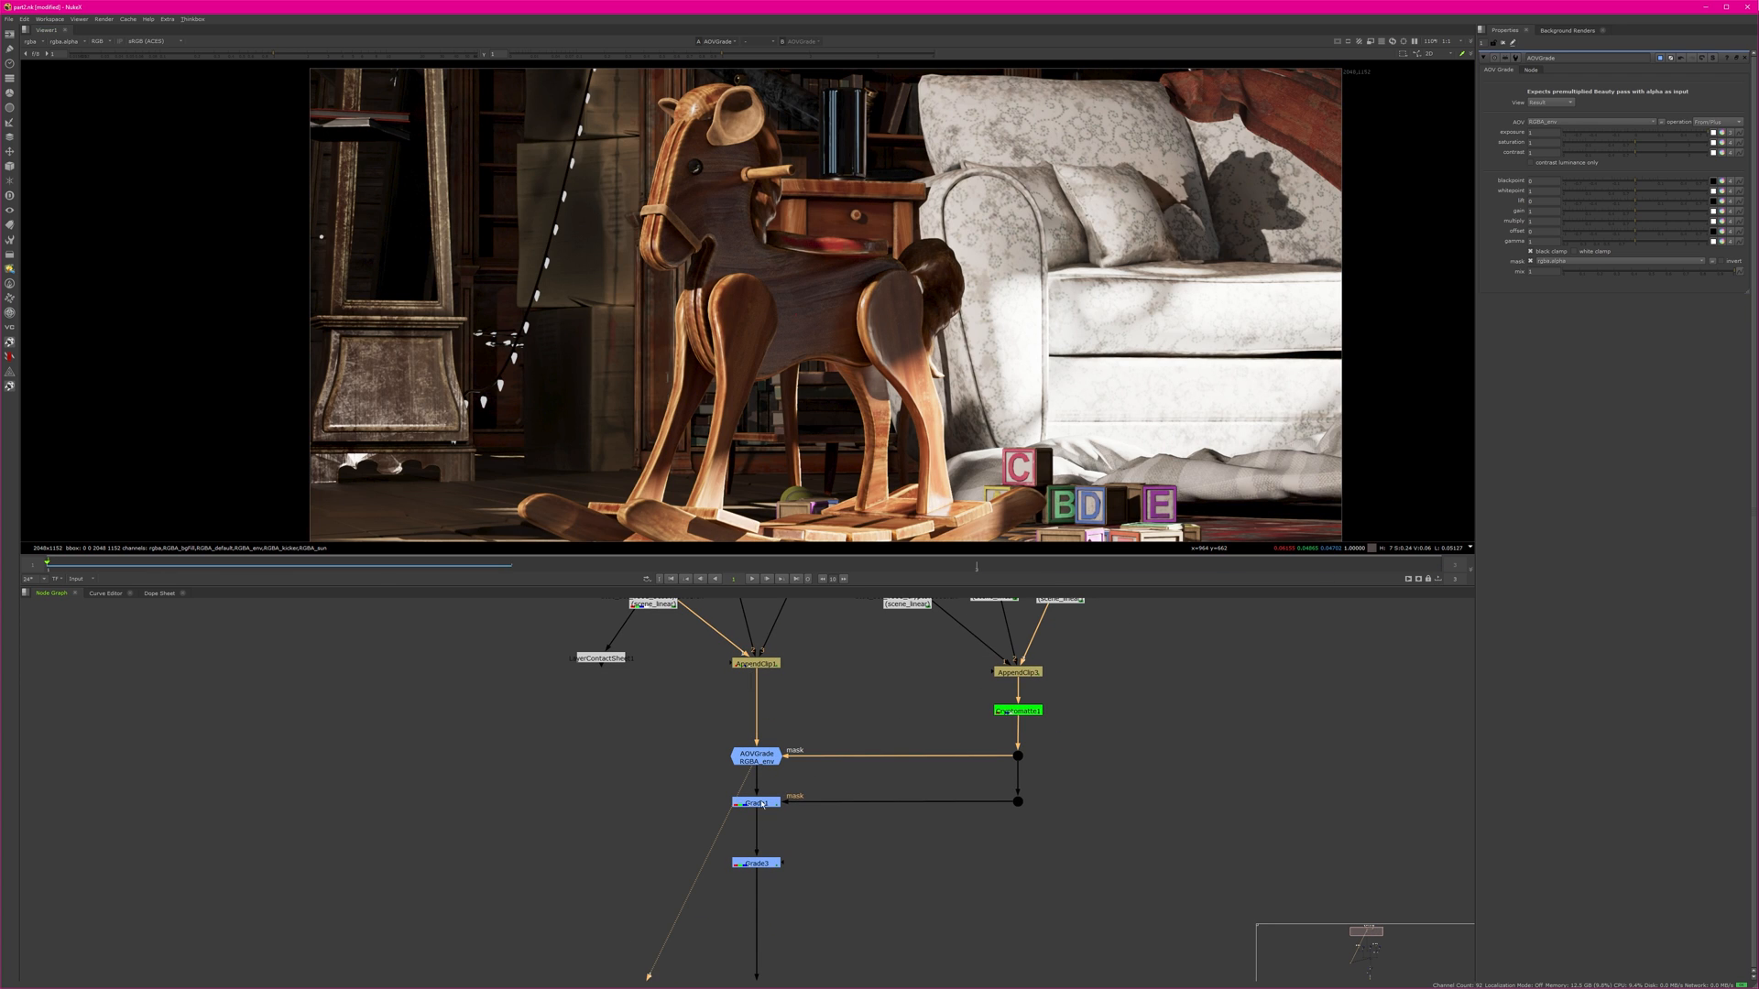
left_click(753, 864)
key("1")
scroll(678, 245, "down", 4)
scroll(829, 435, "up", 3)
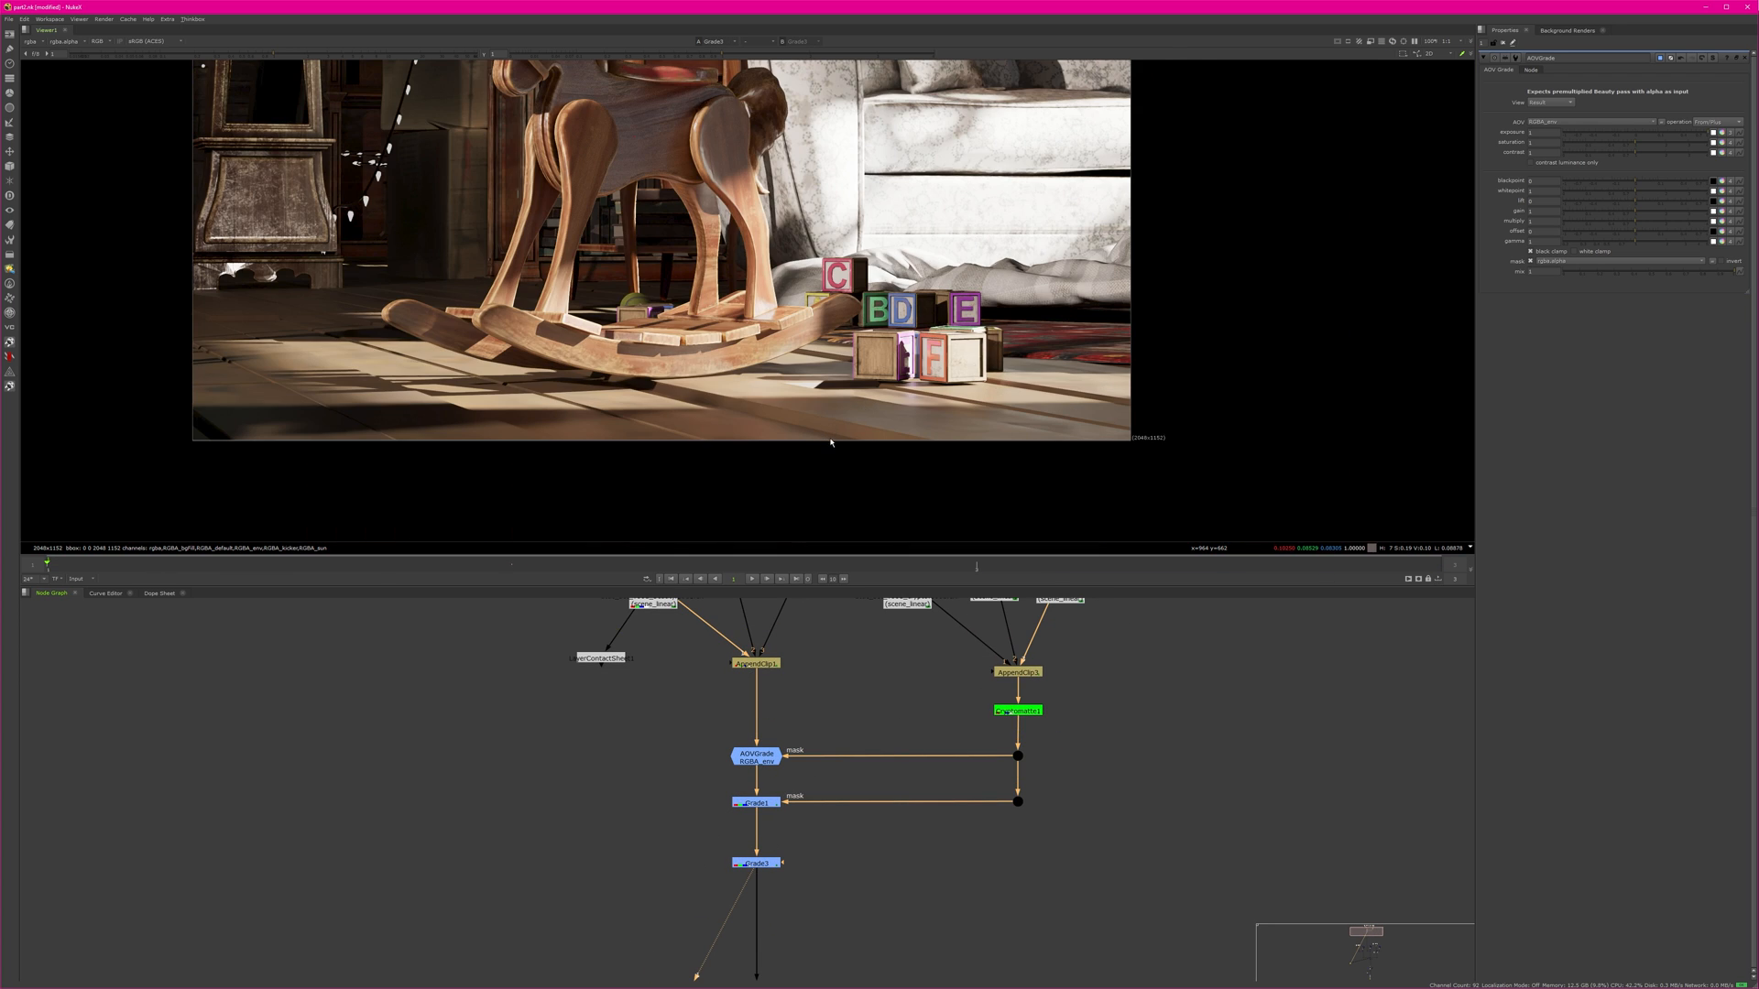
key("f")
middle_click_drag(906, 883, 985, 157)
middle_click_drag(748, 767, 752, 732)
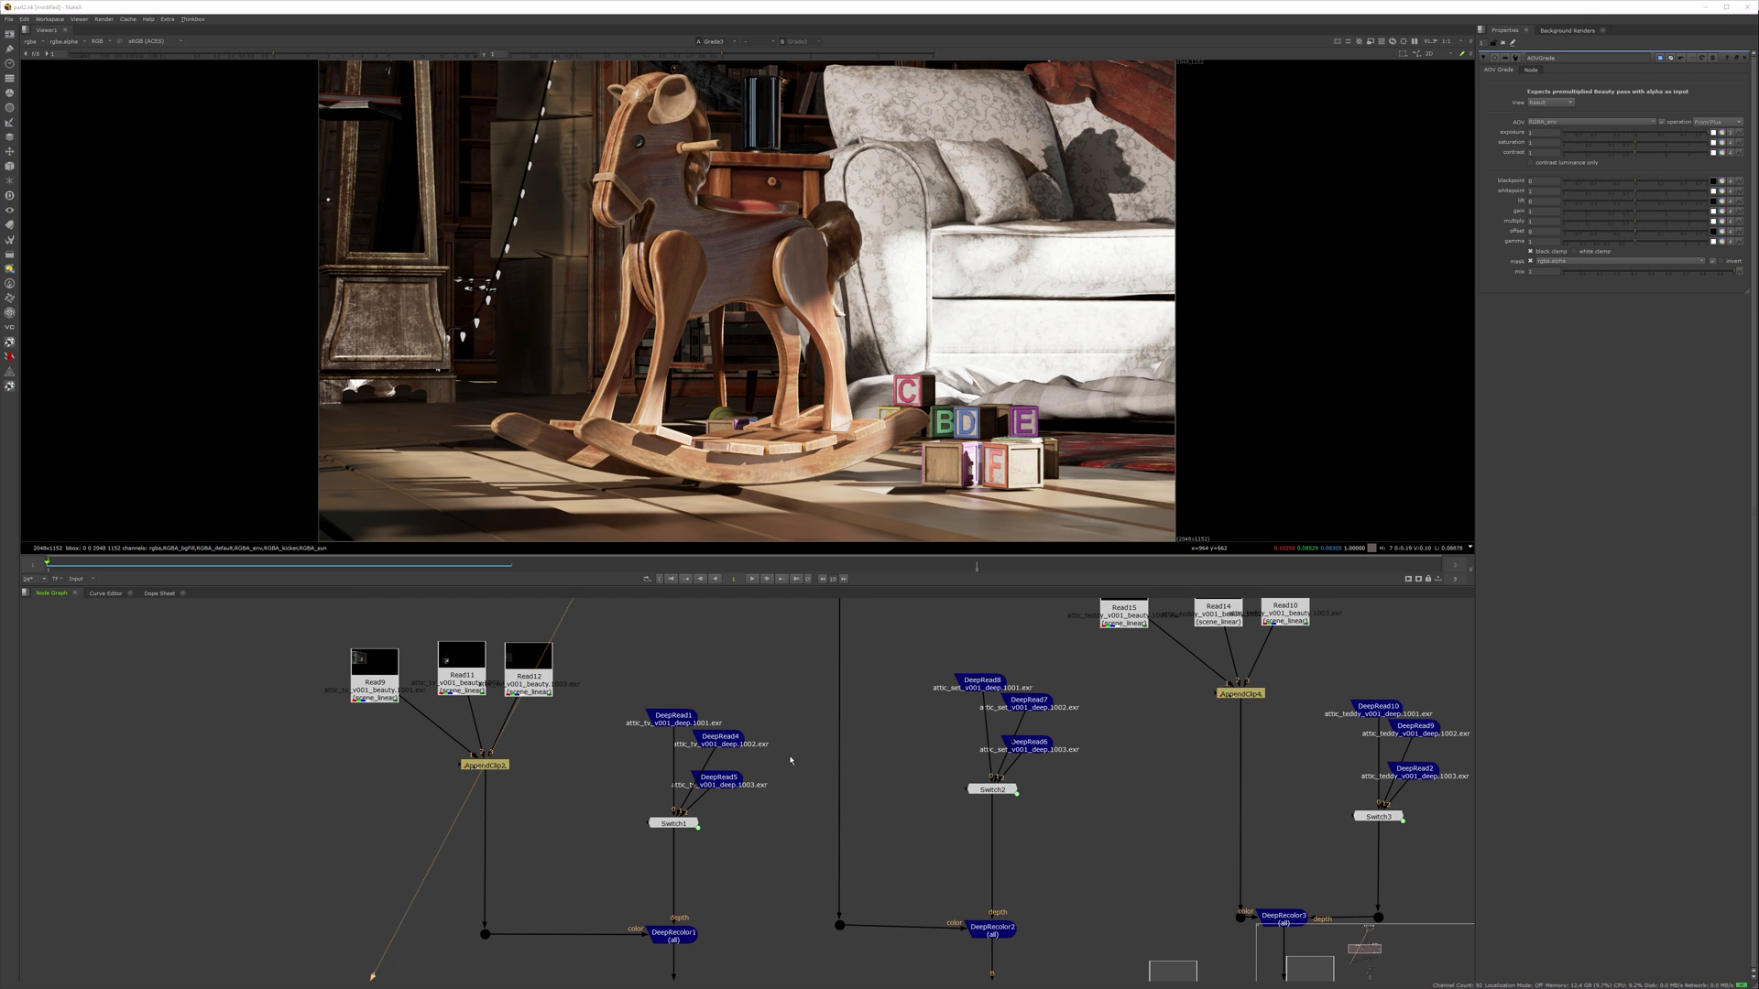
Switch to Houdini and compare the driver render commands of the RENDER_SET and RENDER_SET_DEEP nodes.
key("alt+Tab")
key("alt+Tab")
key("alt+Tab")
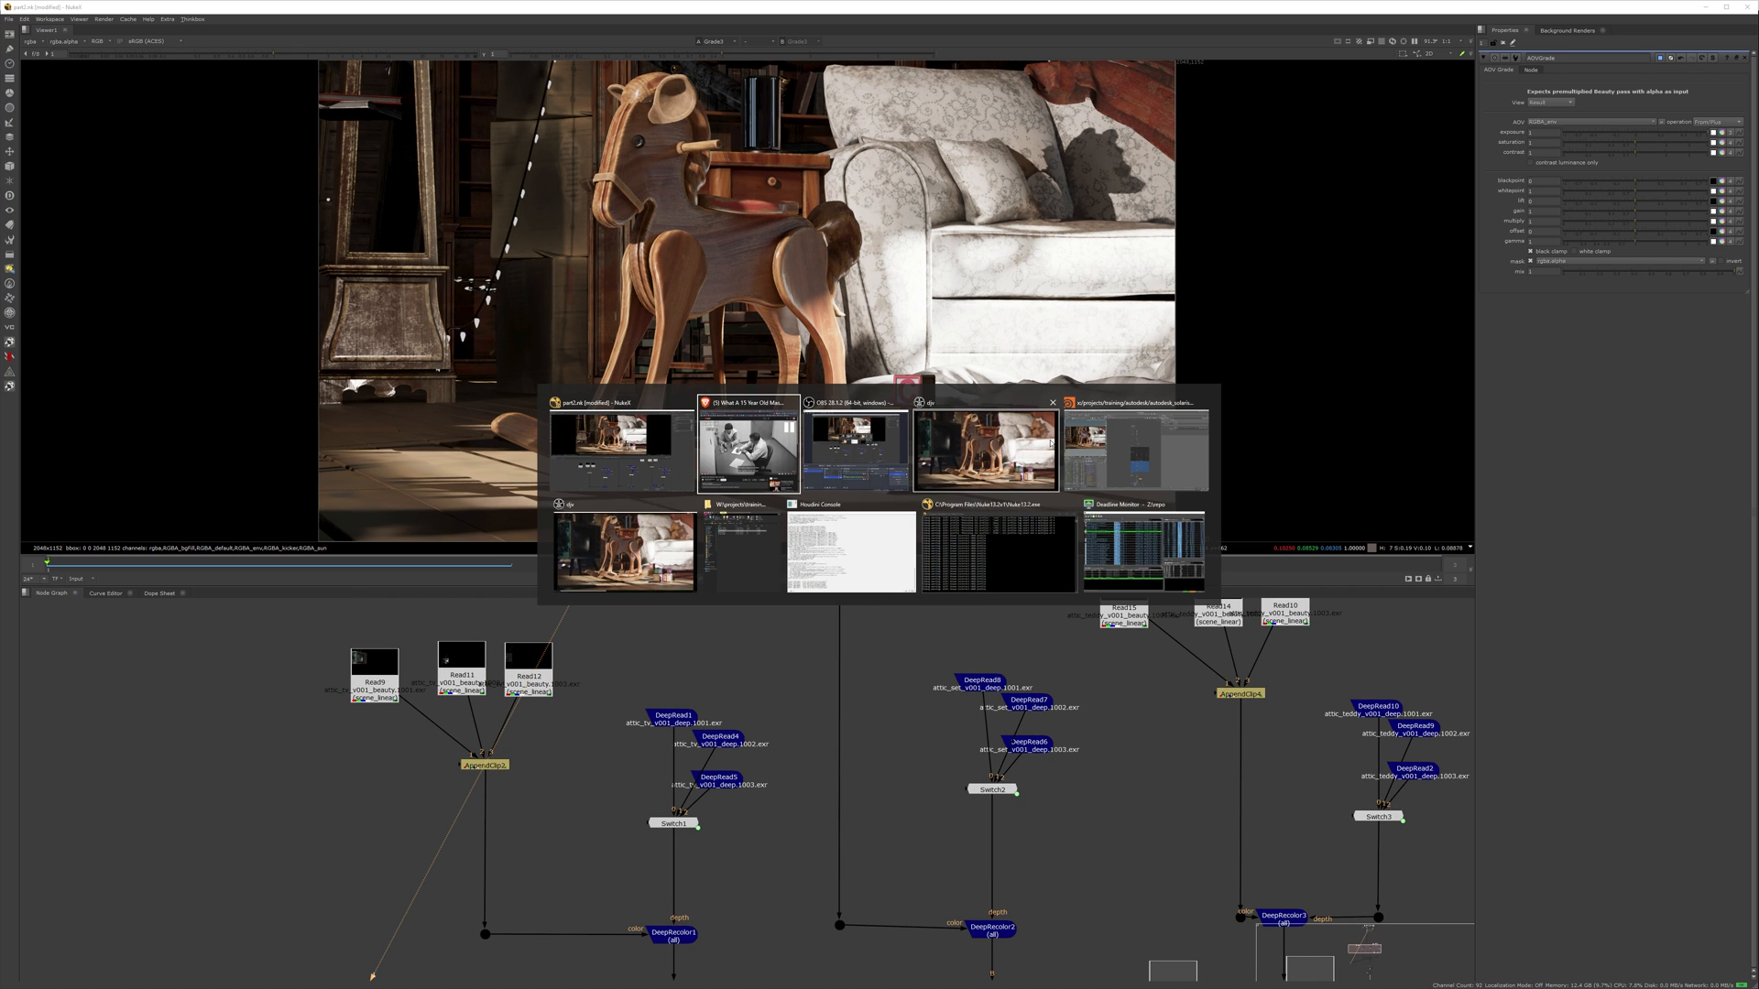
scroll(916, 760, "up", 10)
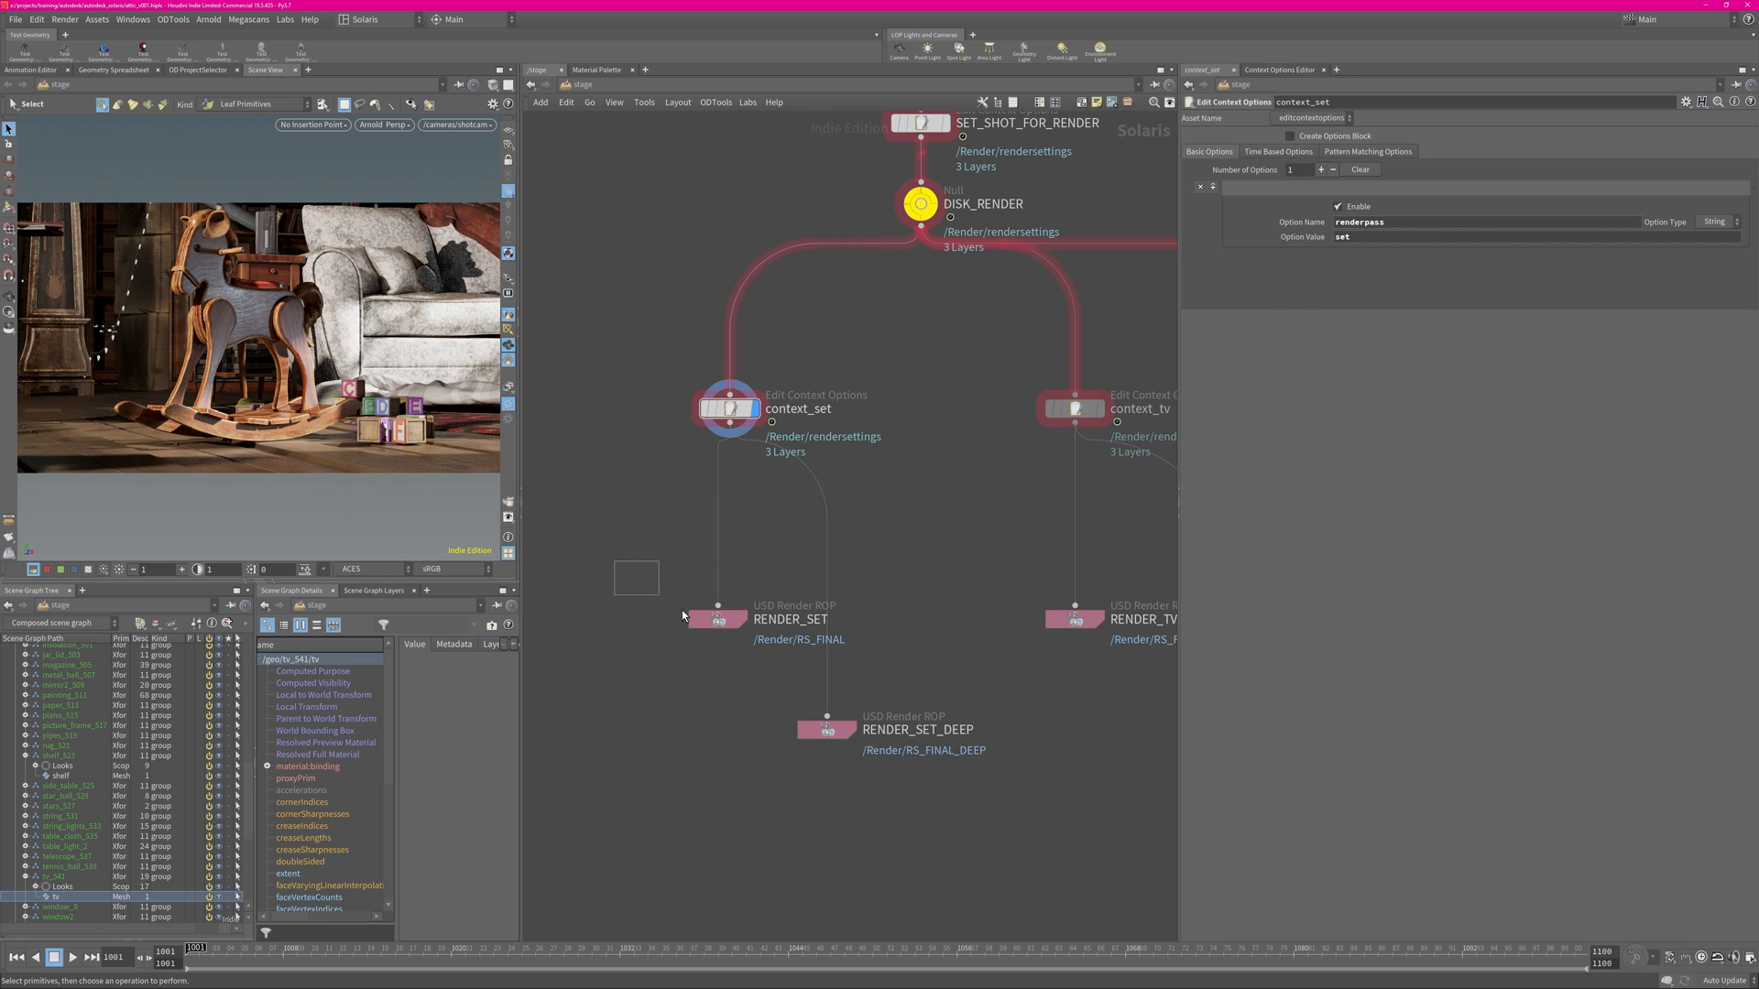
left_click(716, 619)
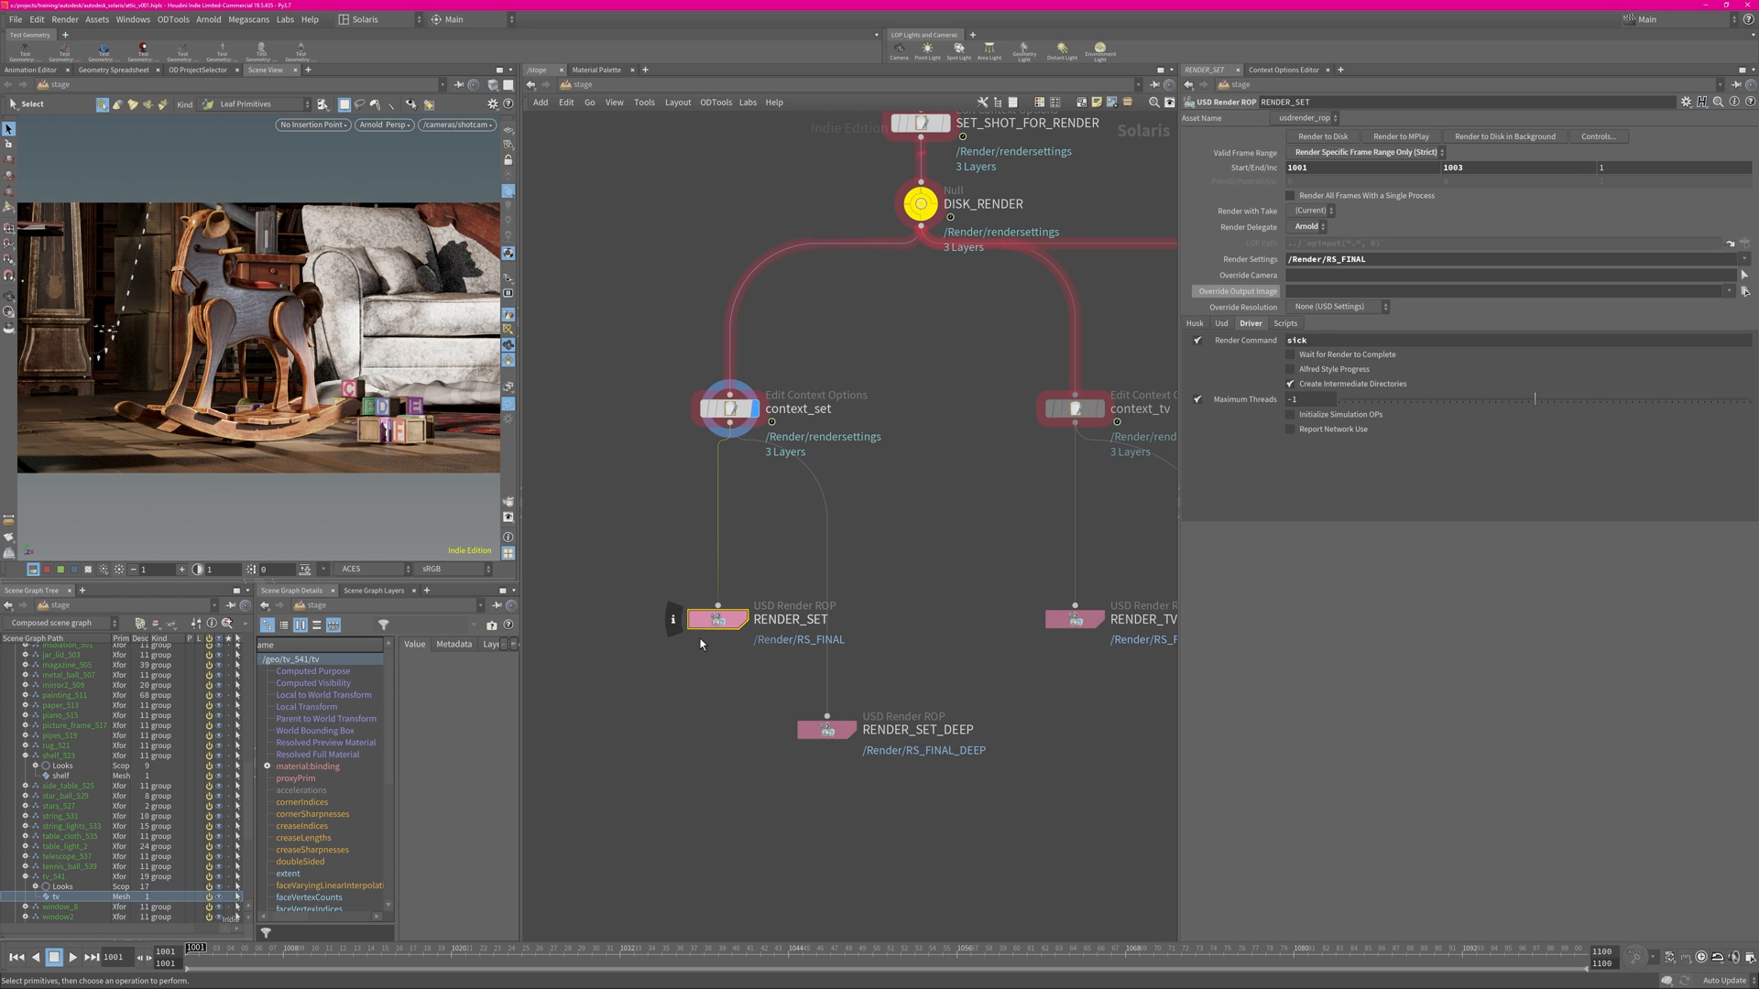
left_click(827, 730)
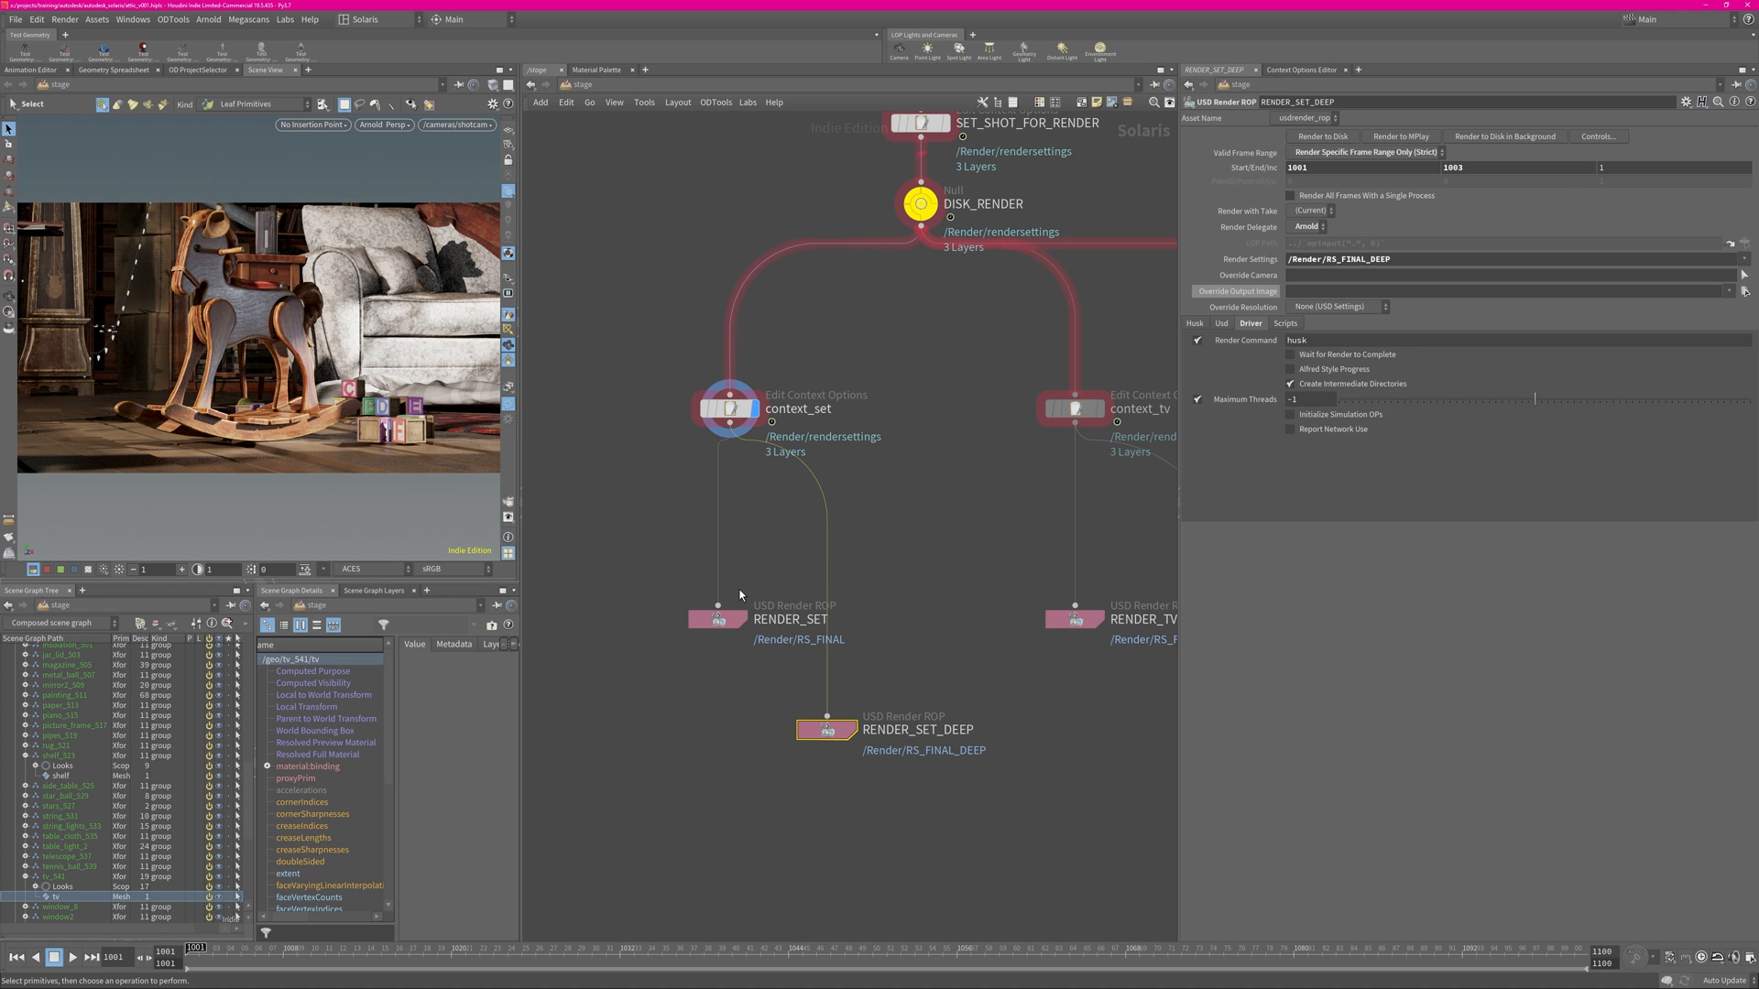
left_click(718, 619)
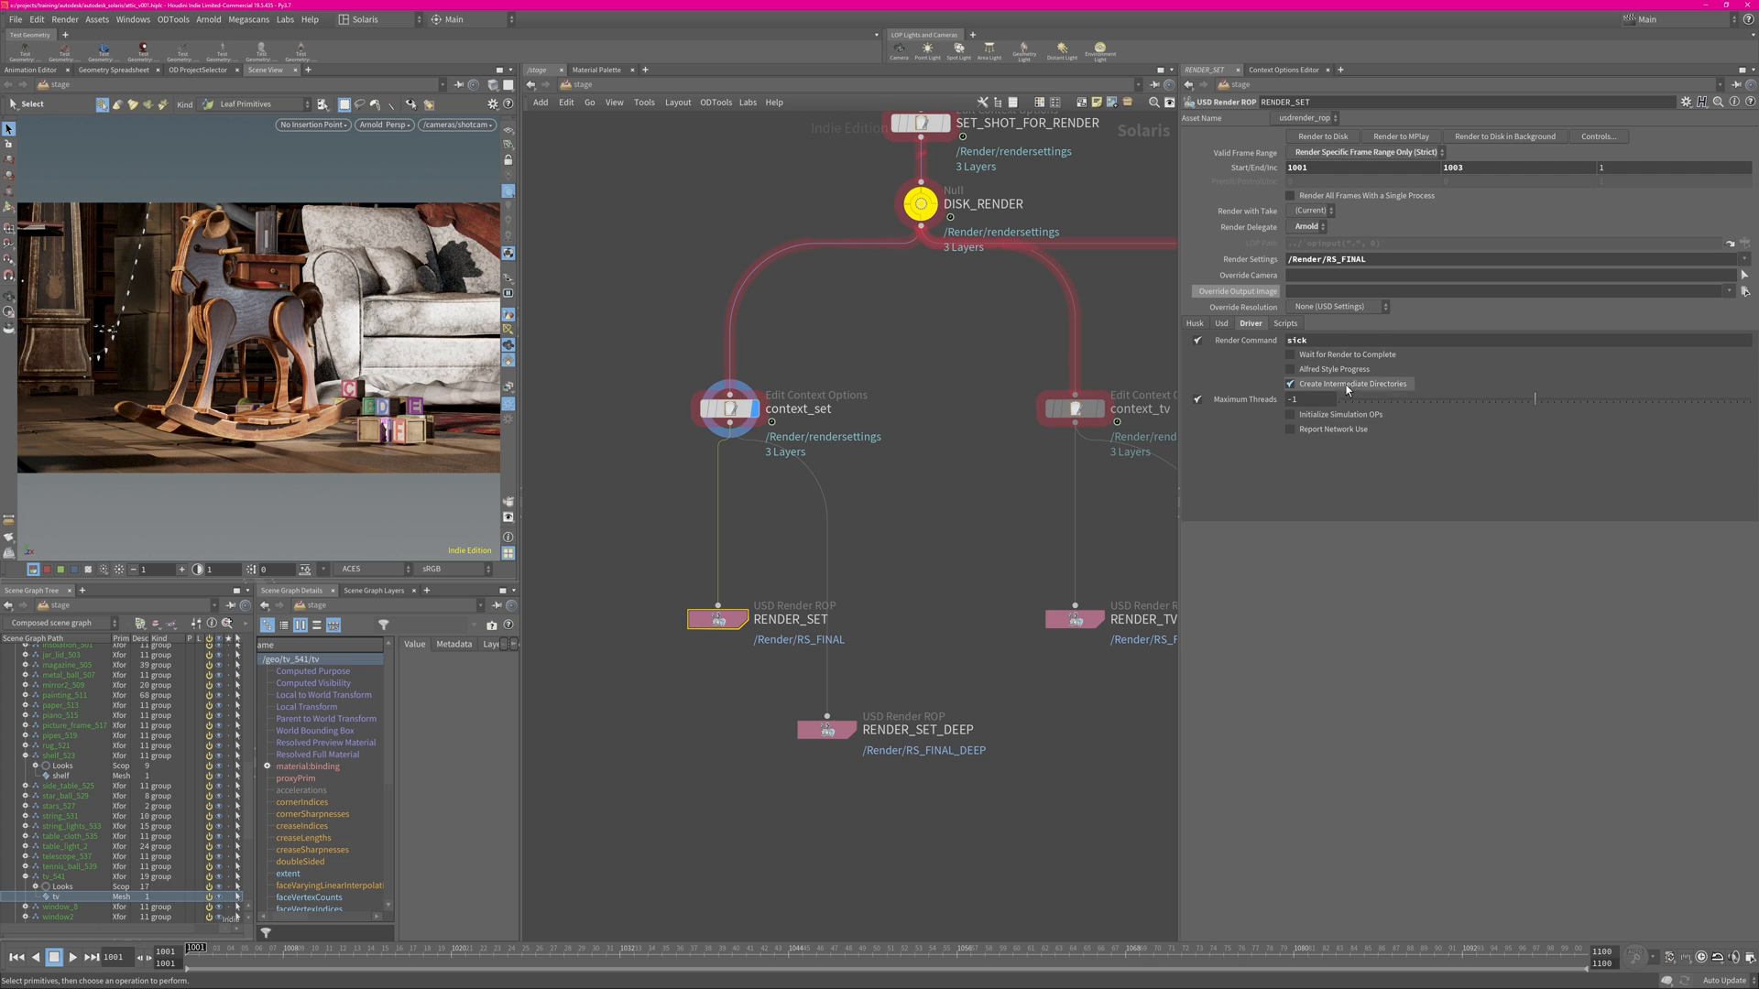
left_click(871, 523)
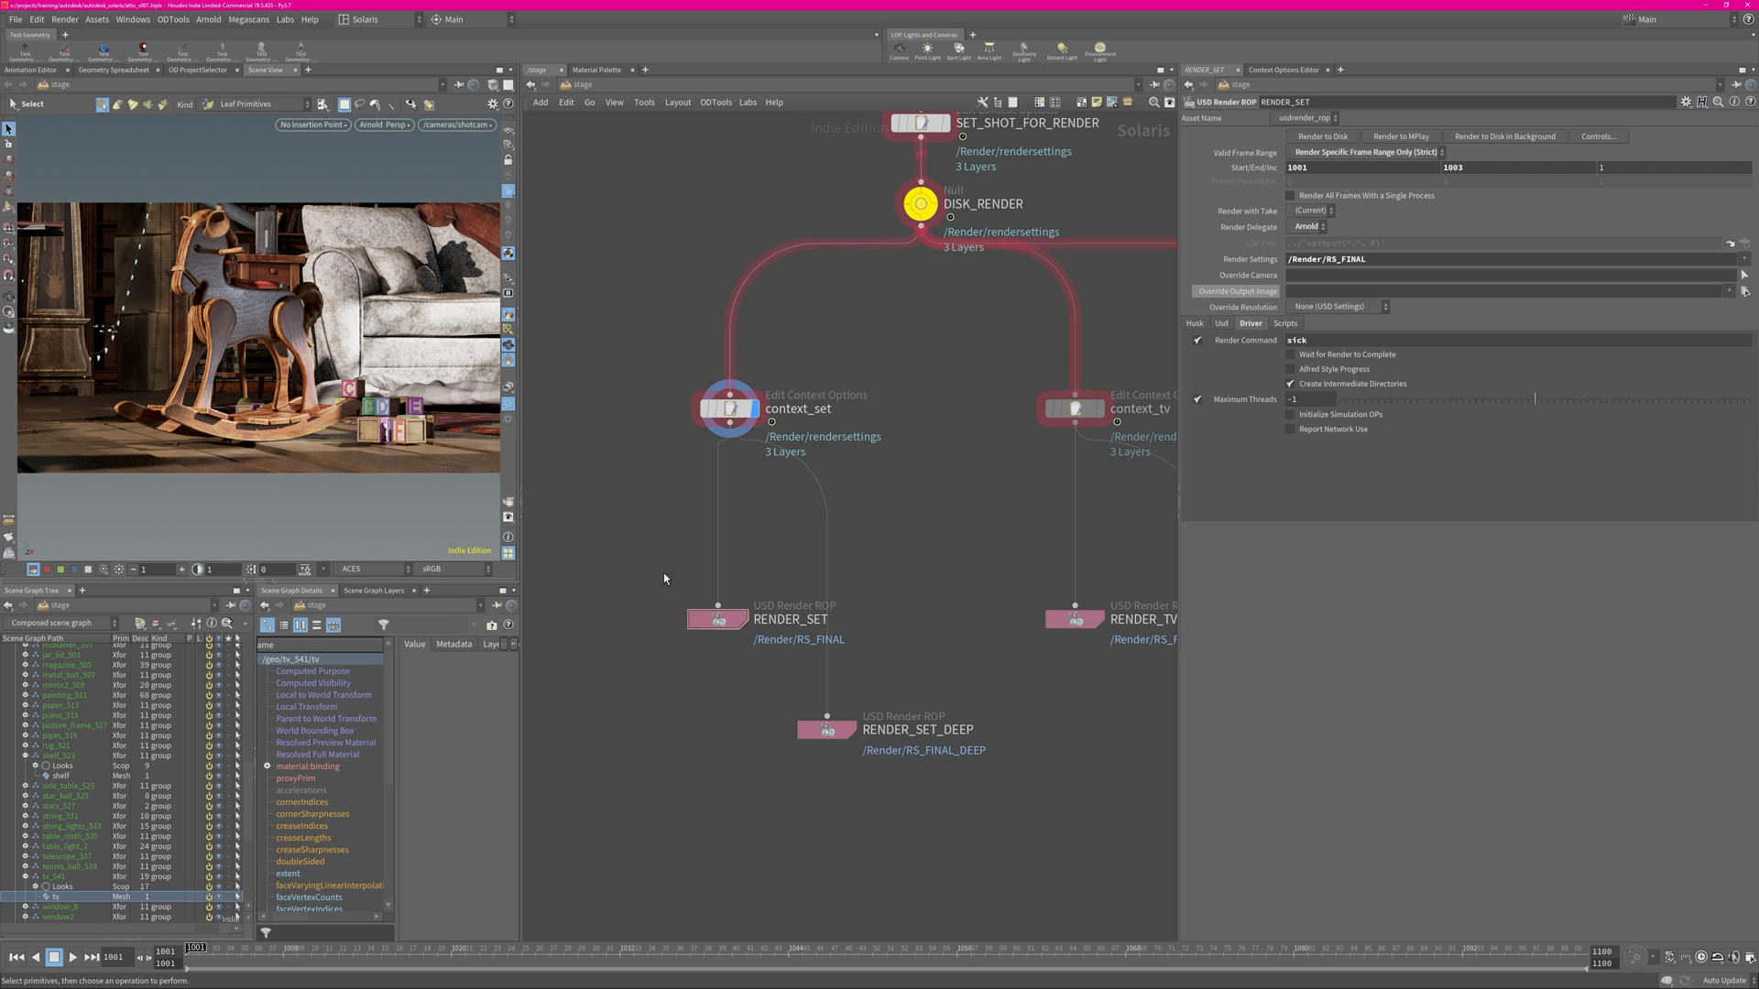
scroll(895, 534, "down", 4)
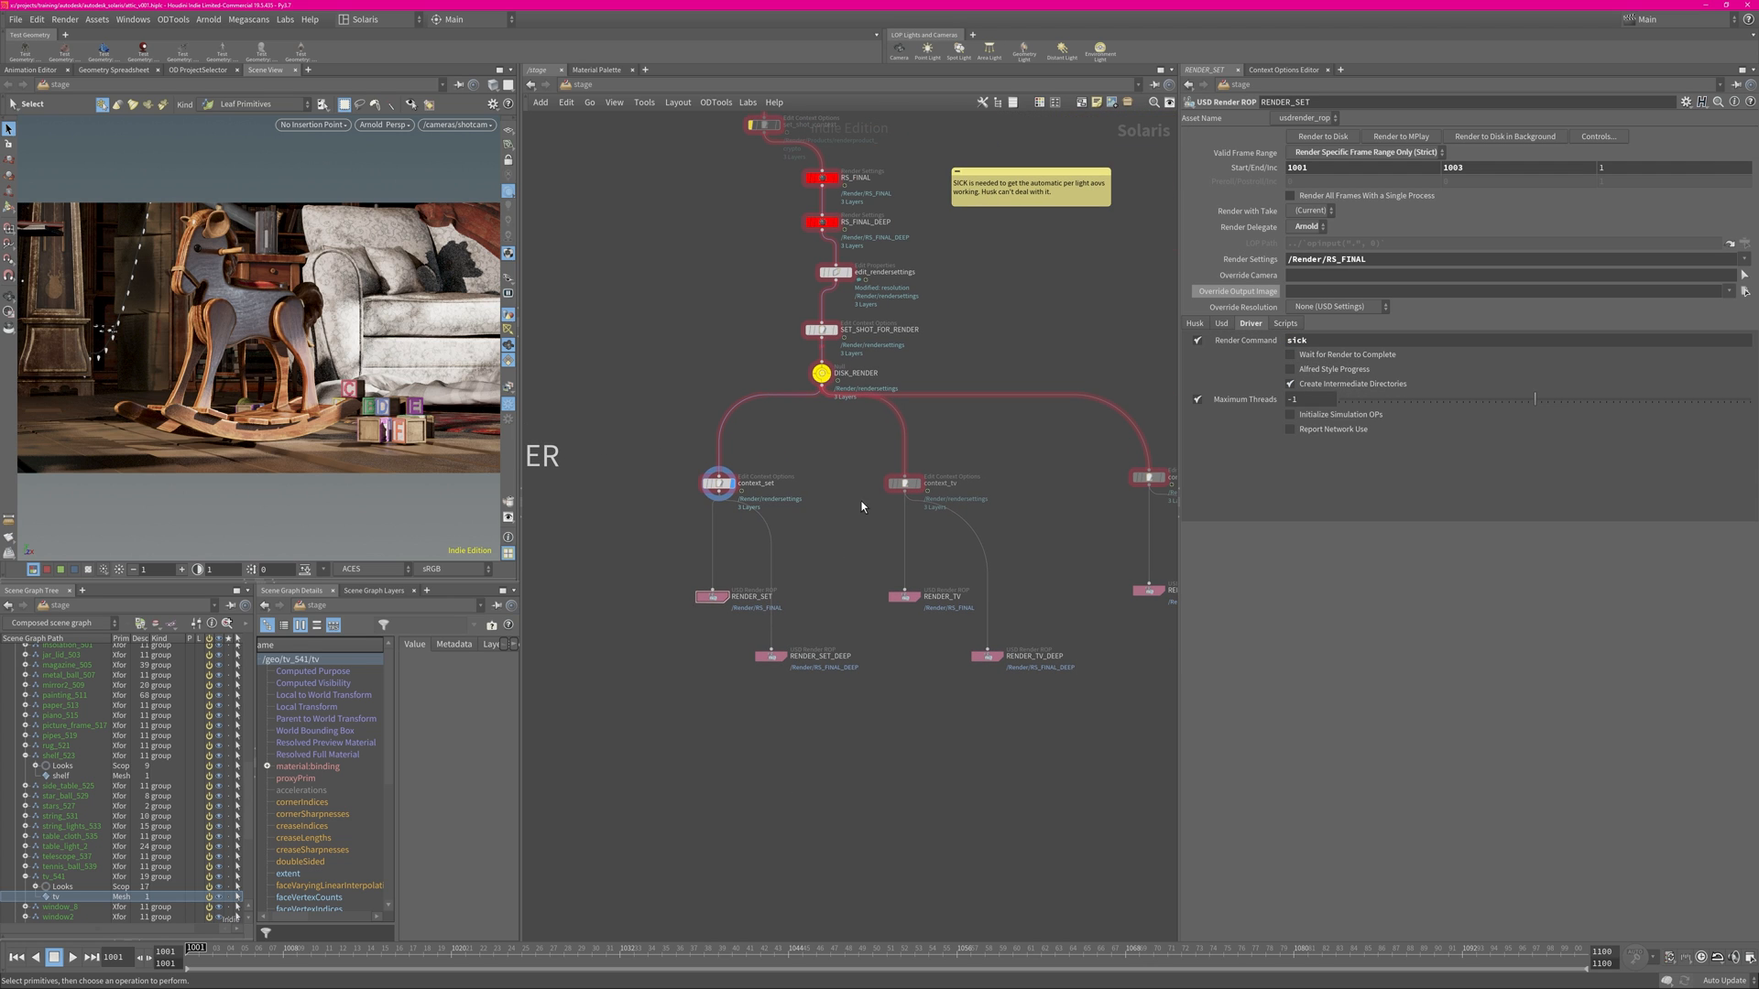
middle_click_drag(805, 555, 839, 564)
scroll(847, 572, "up", 1)
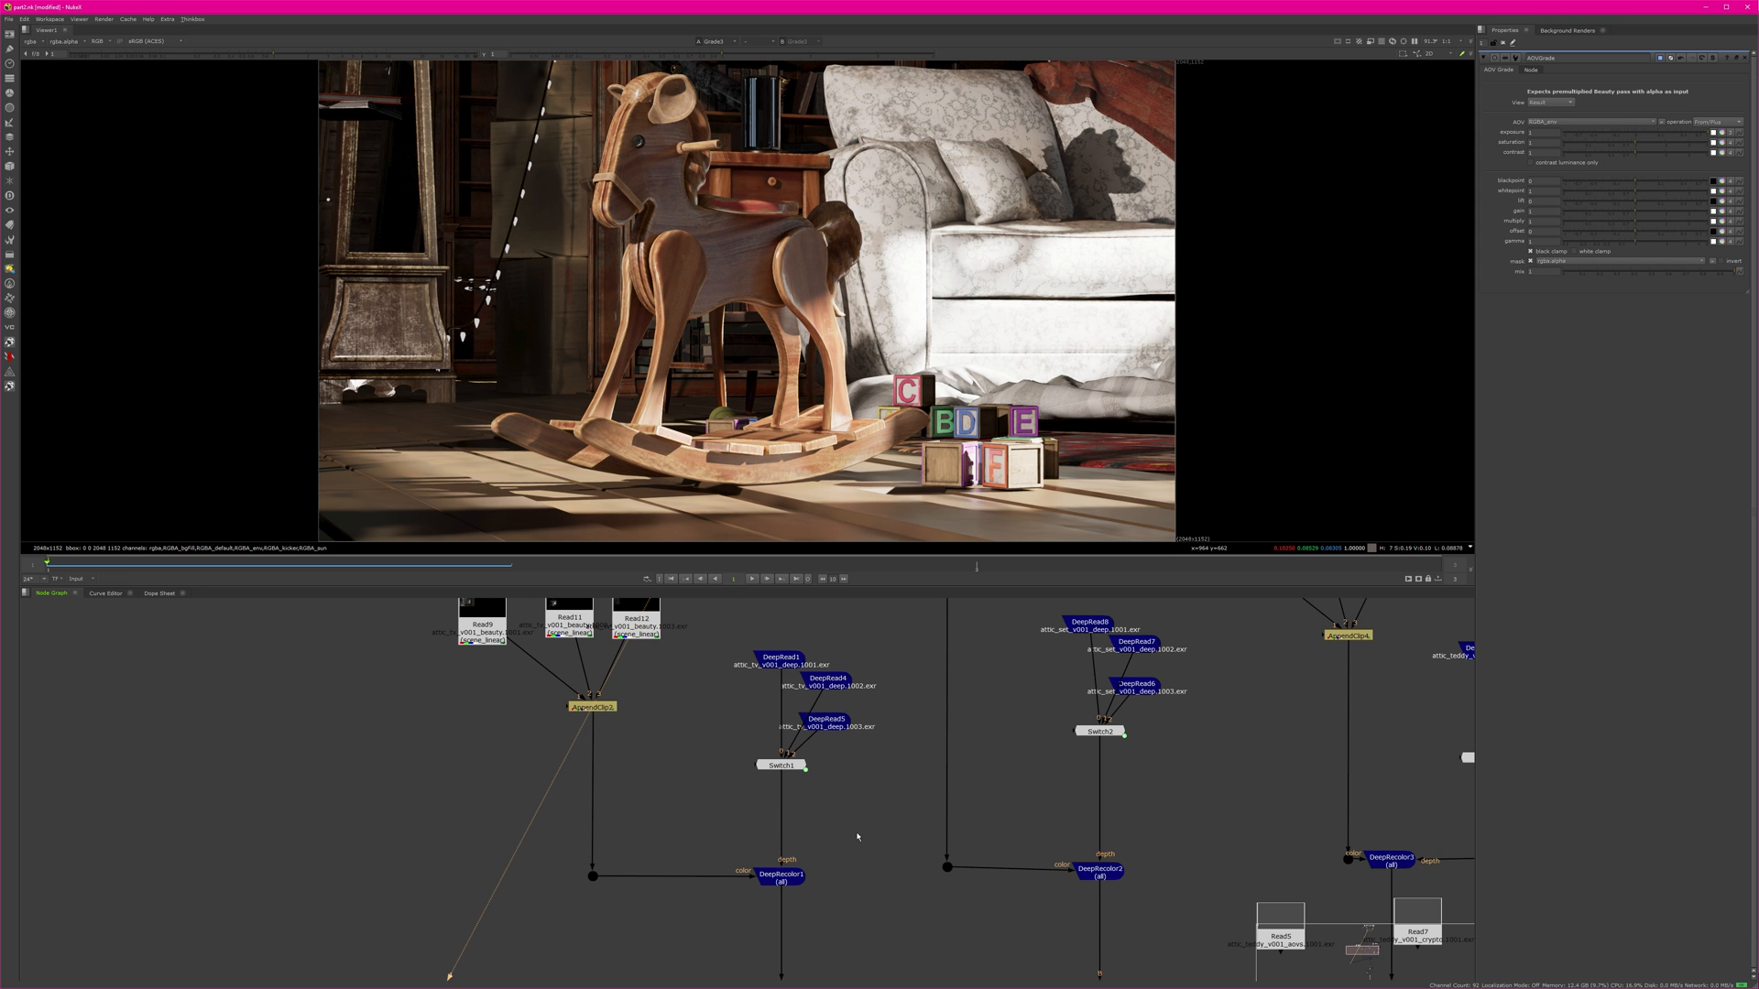
Switch to Nuke and view the TV pass at DeepRecolor1 and the combined passes at DeepMerge1.
middle_click_drag(857, 837, 841, 637)
left_click(766, 675)
key("1")
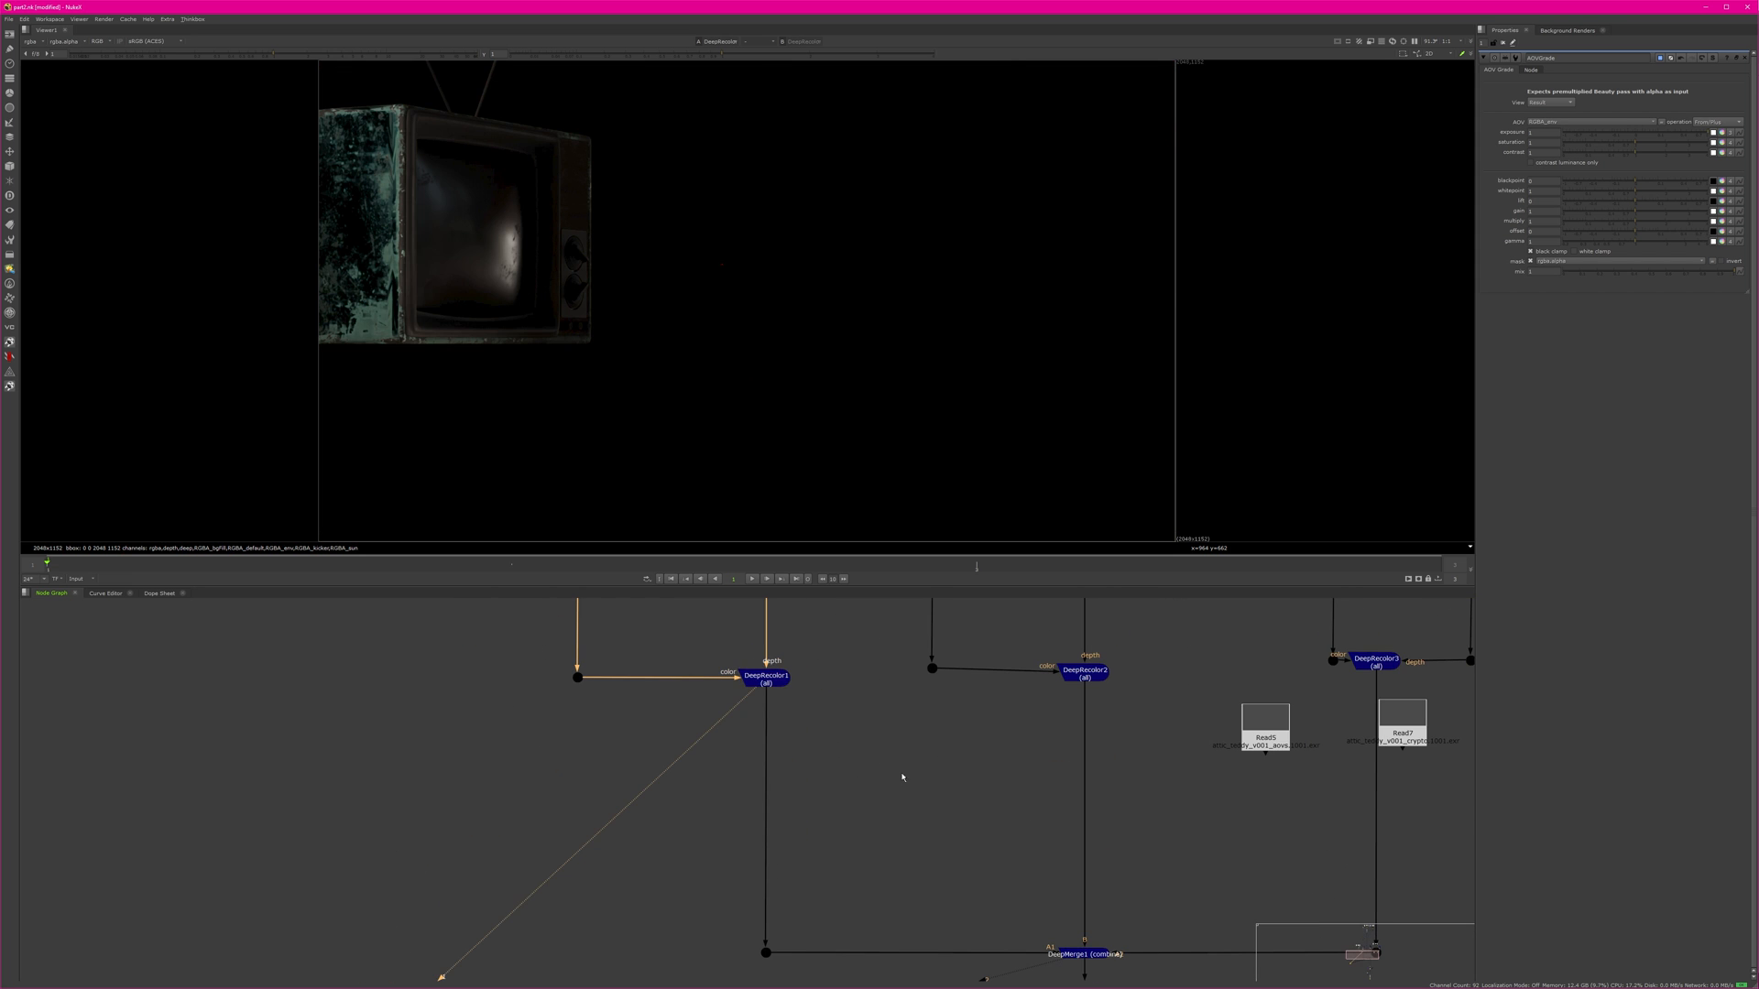
middle_click_drag(948, 783, 745, 649)
left_click(902, 817)
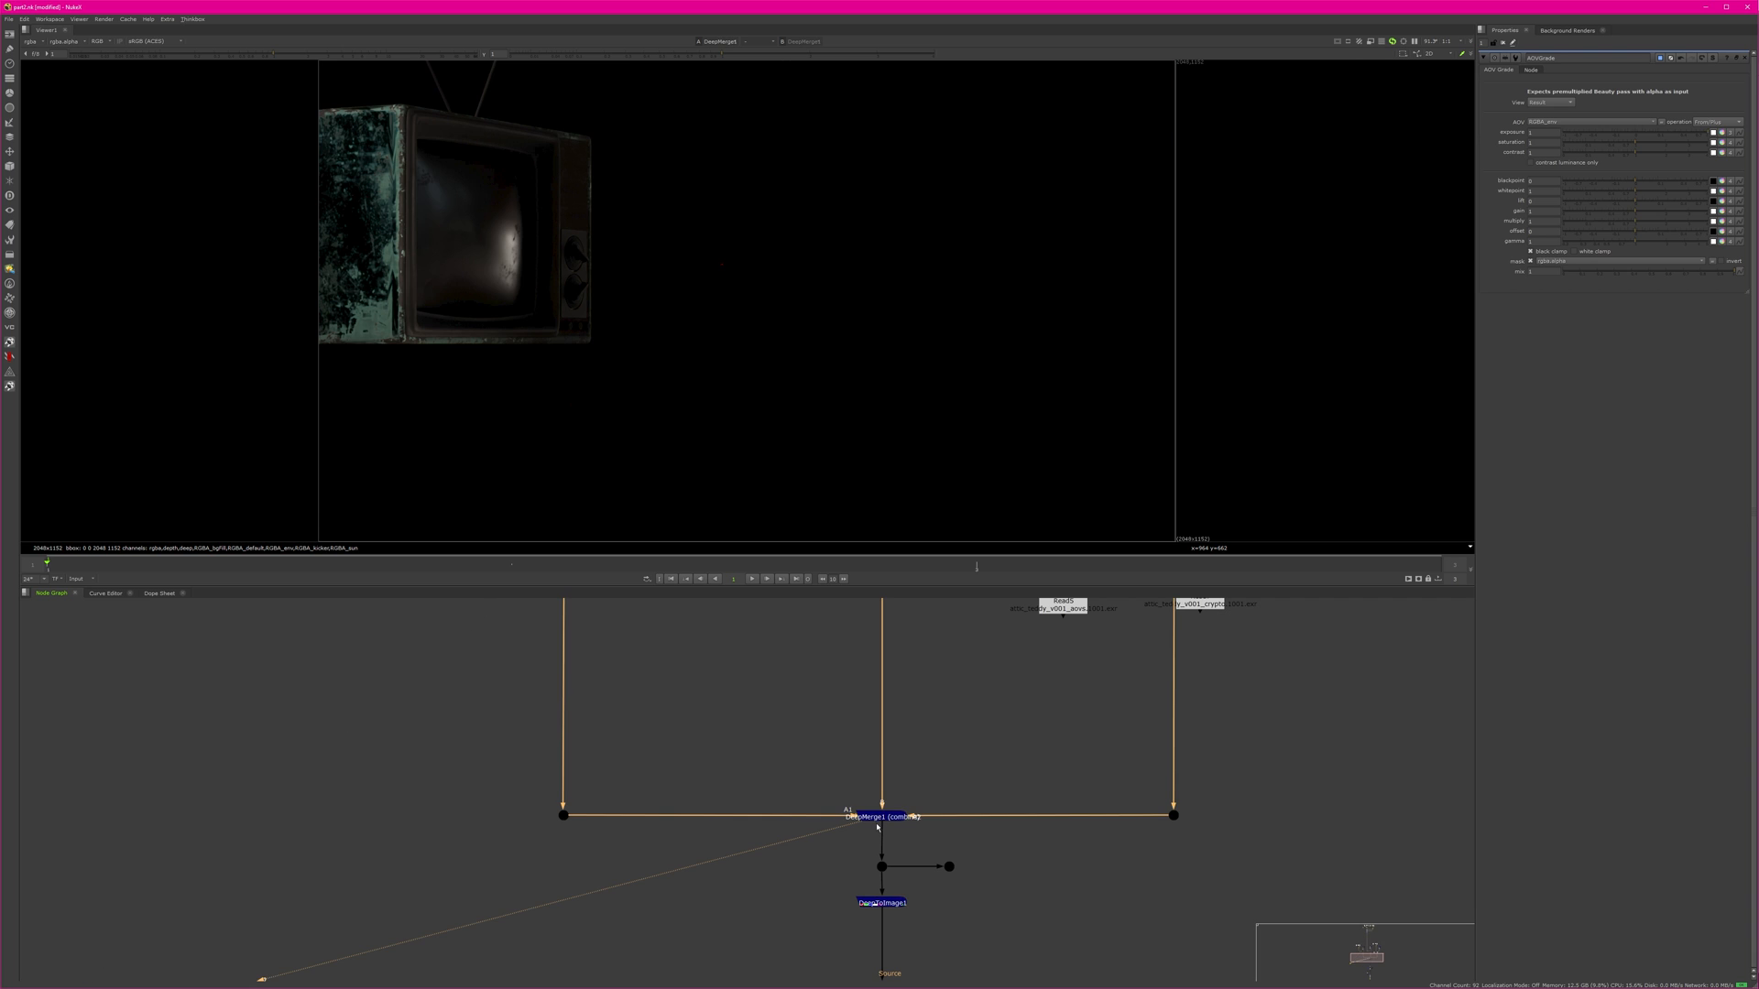
key("1")
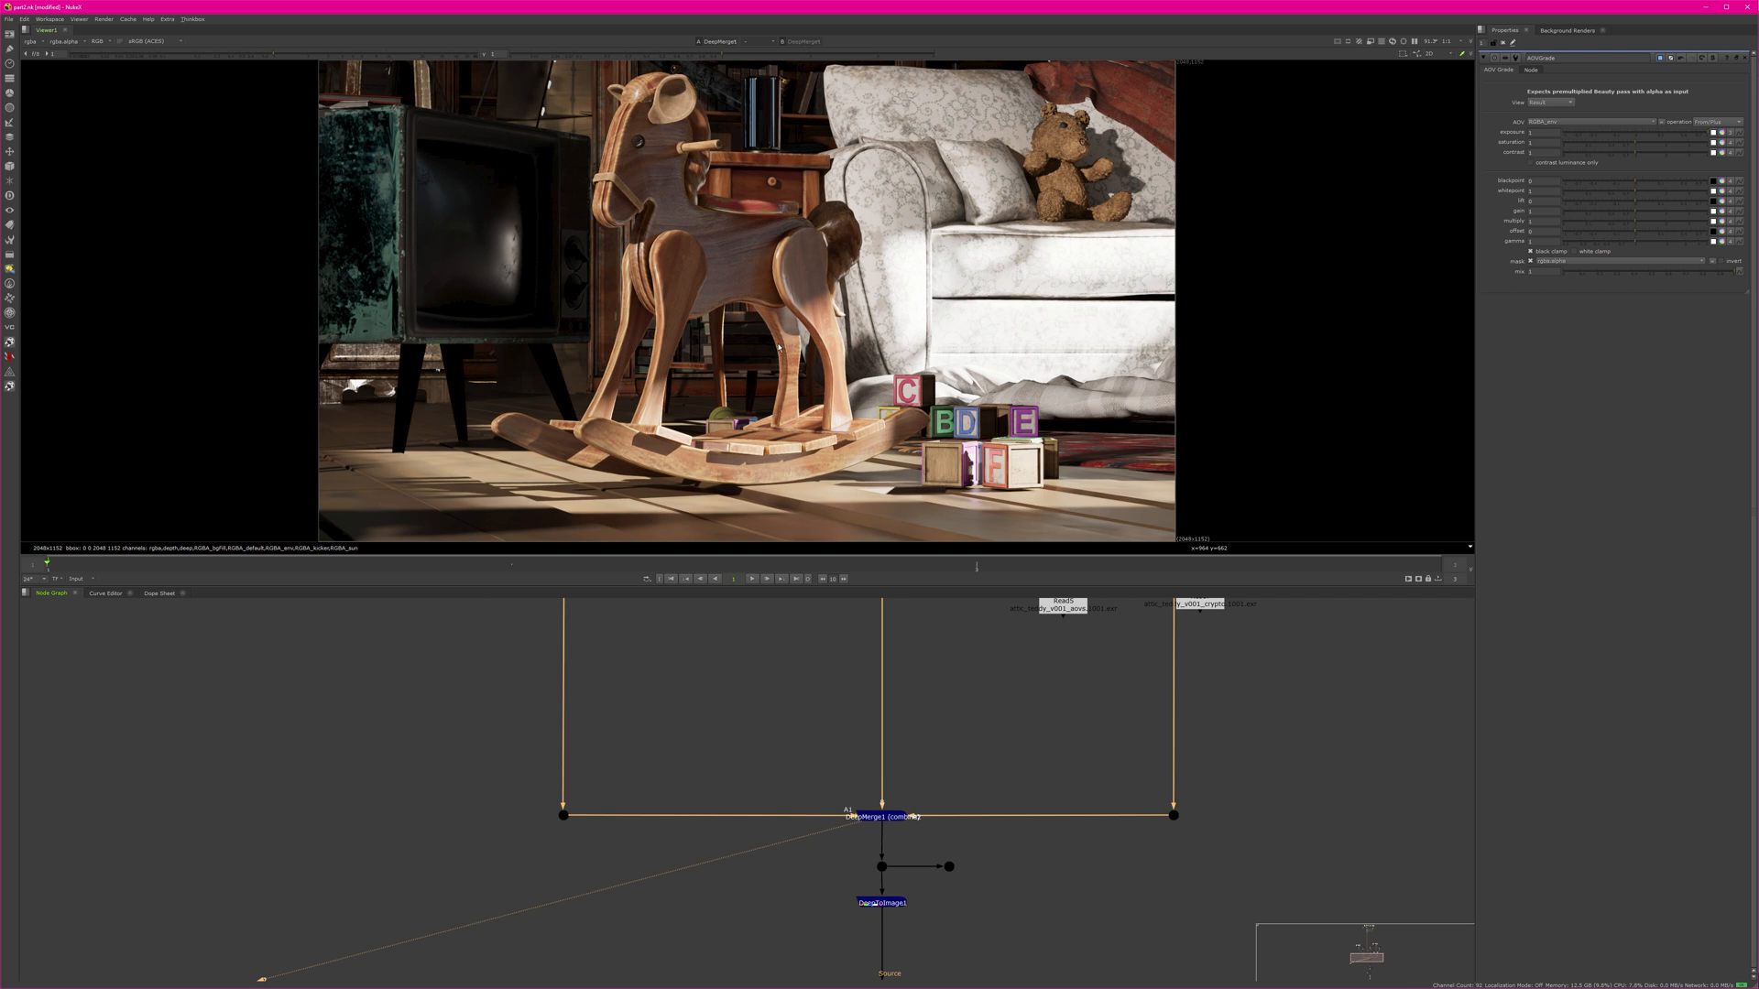
mouse_move(778, 346)
middle_mouse_down()
mouse_move(758, 429)
mouse_move(795, 318)
middle_mouse_up()
middle_click(871, 331)
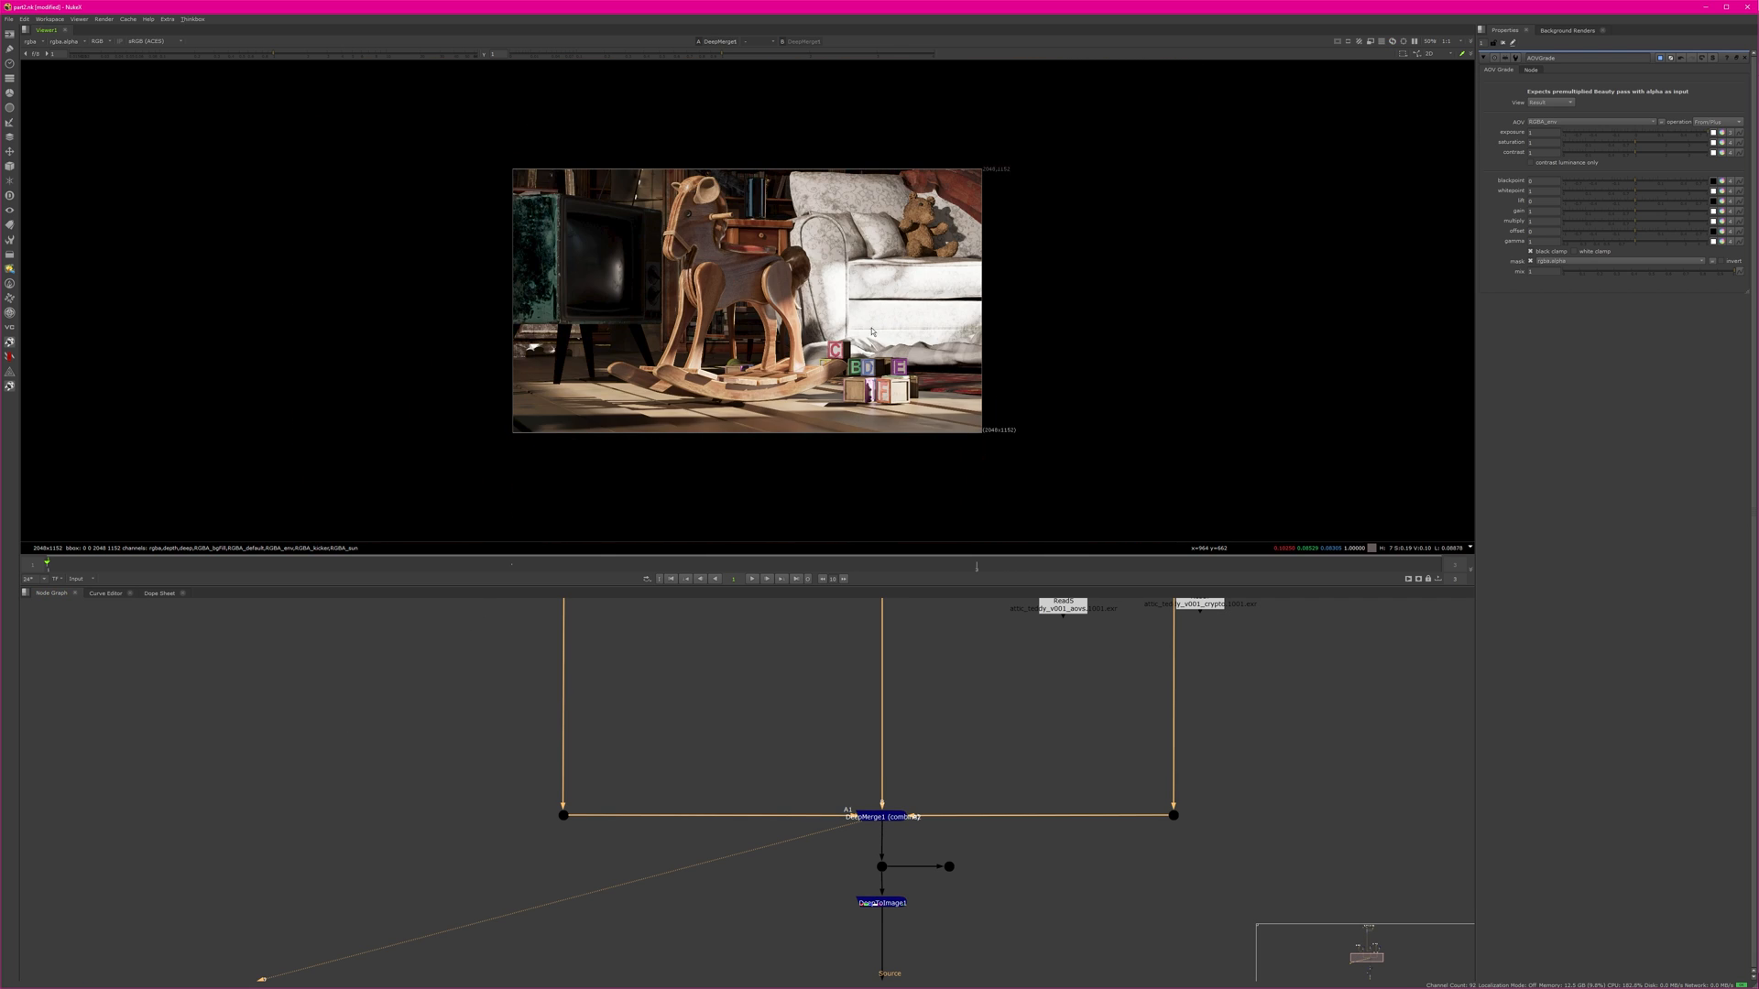
middle_click(846, 357)
View the merged image after the pgBokeh defocus, Reformat and lens distortion nodes.
middle_click_drag(971, 877, 990, 437)
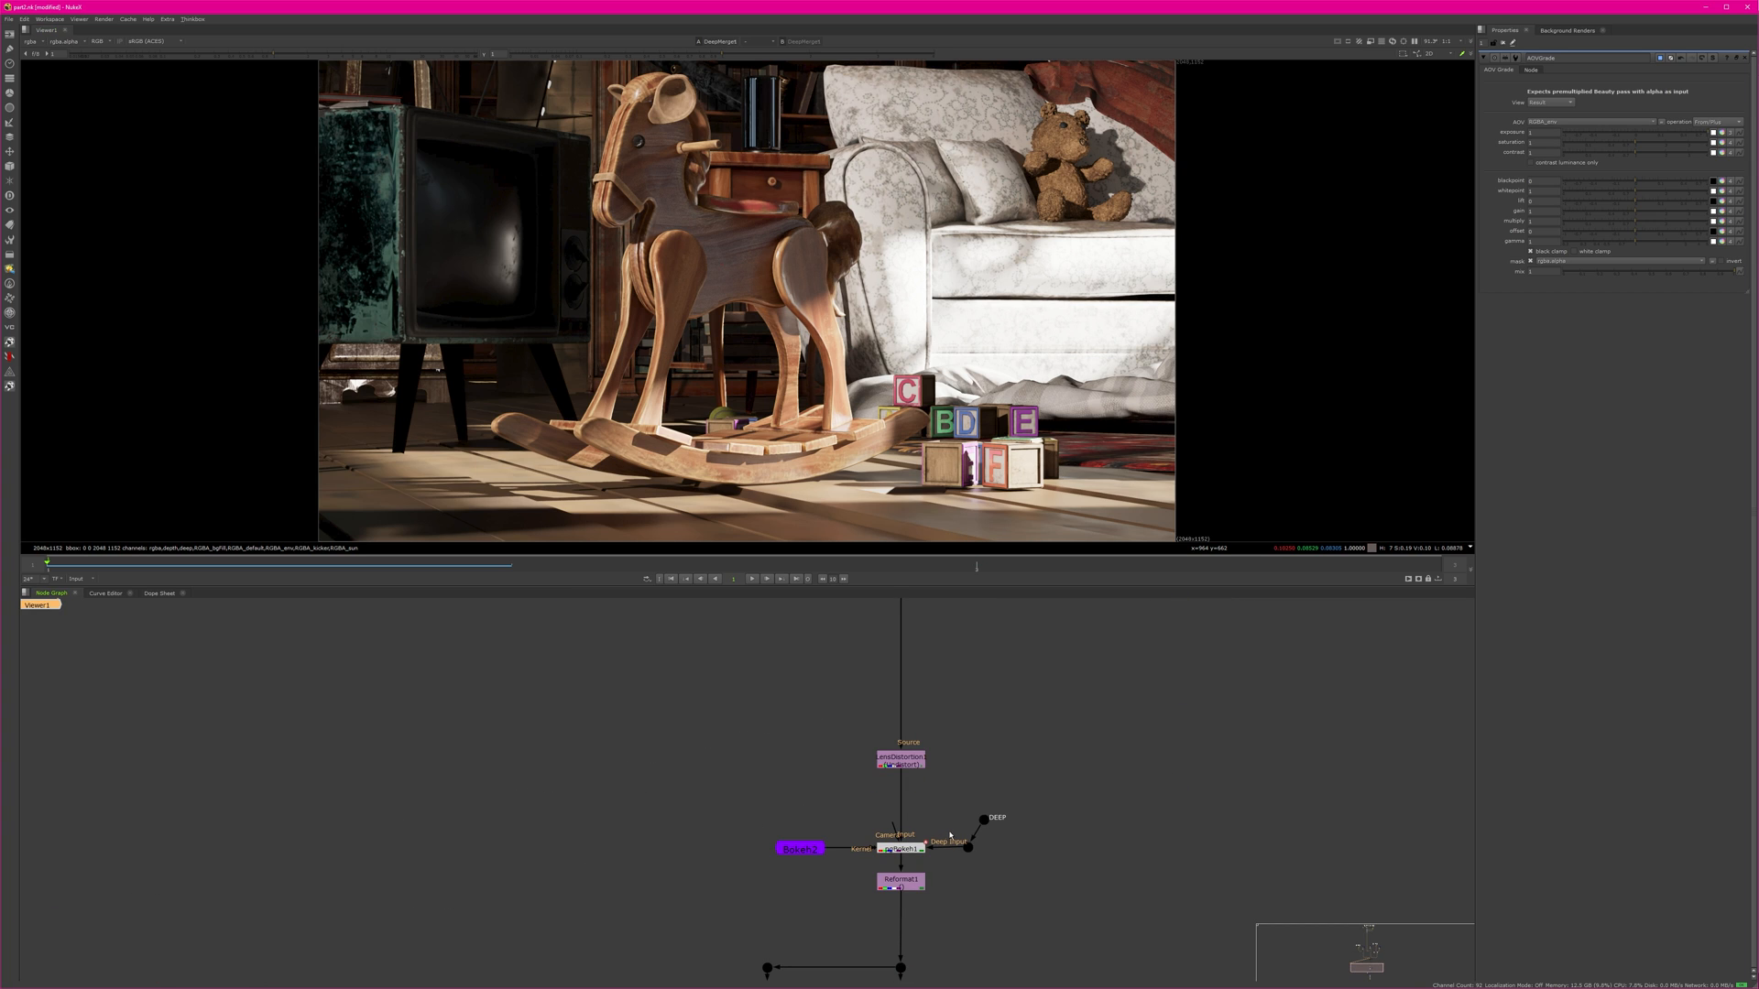
middle_click_drag(918, 894, 941, 744)
left_click(939, 738)
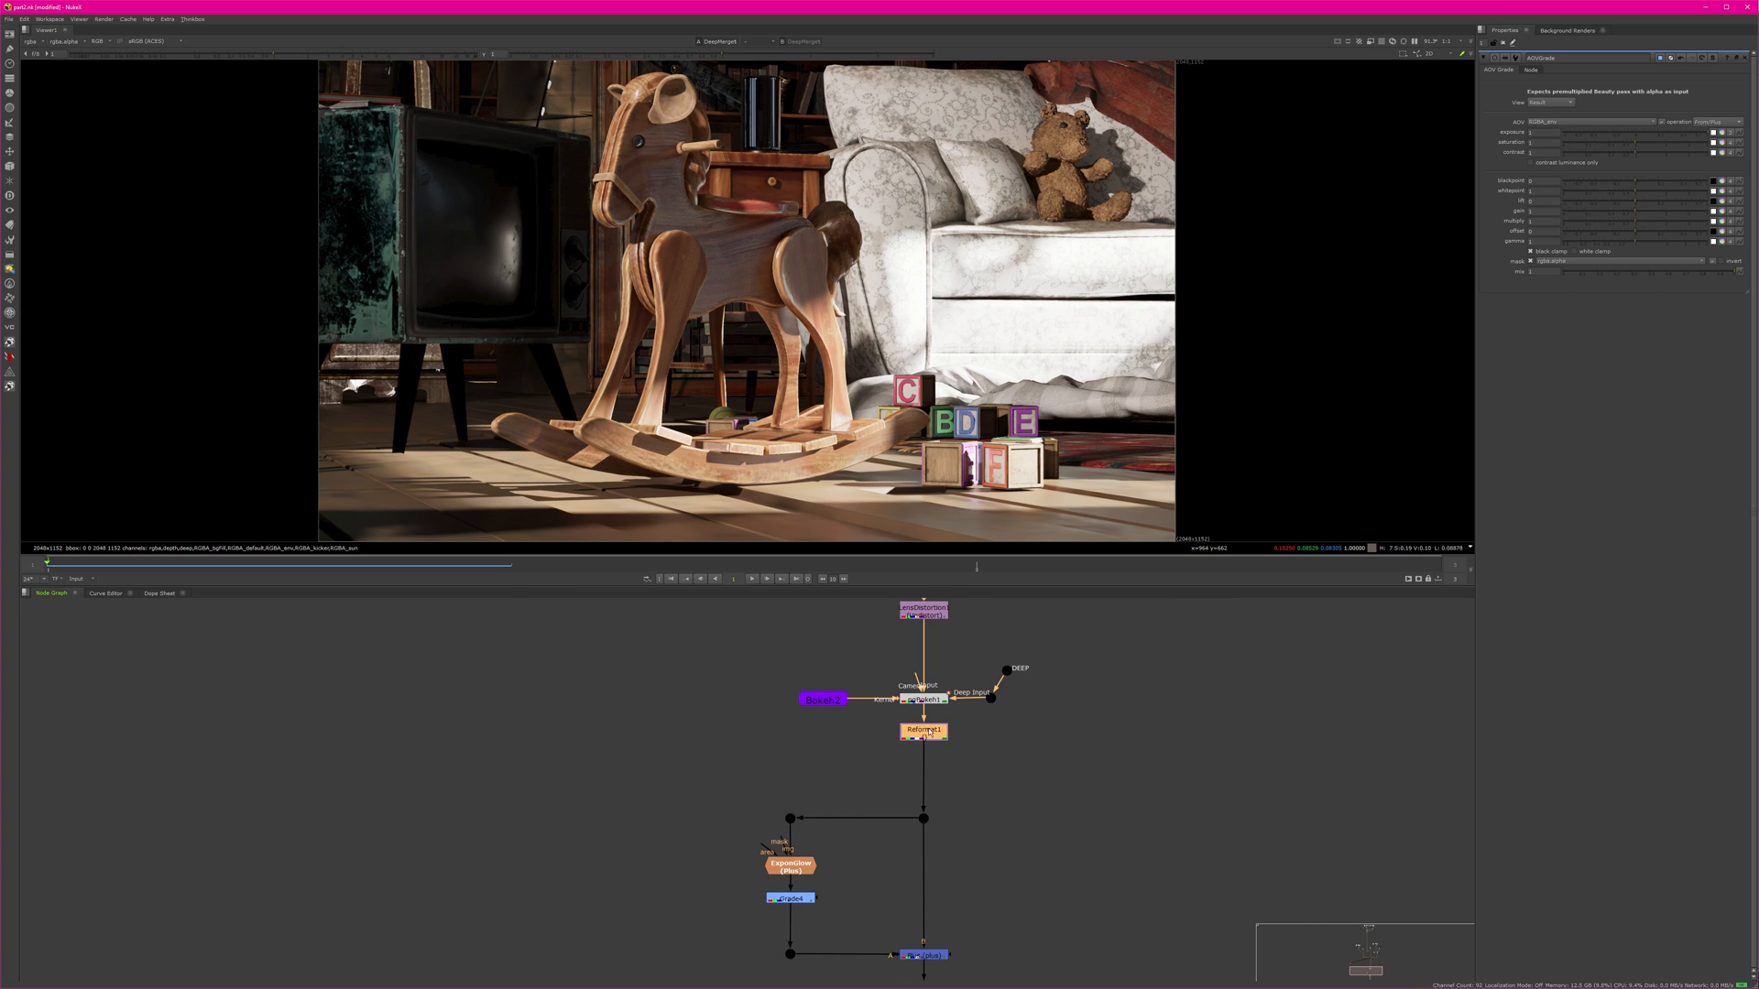
key("1")
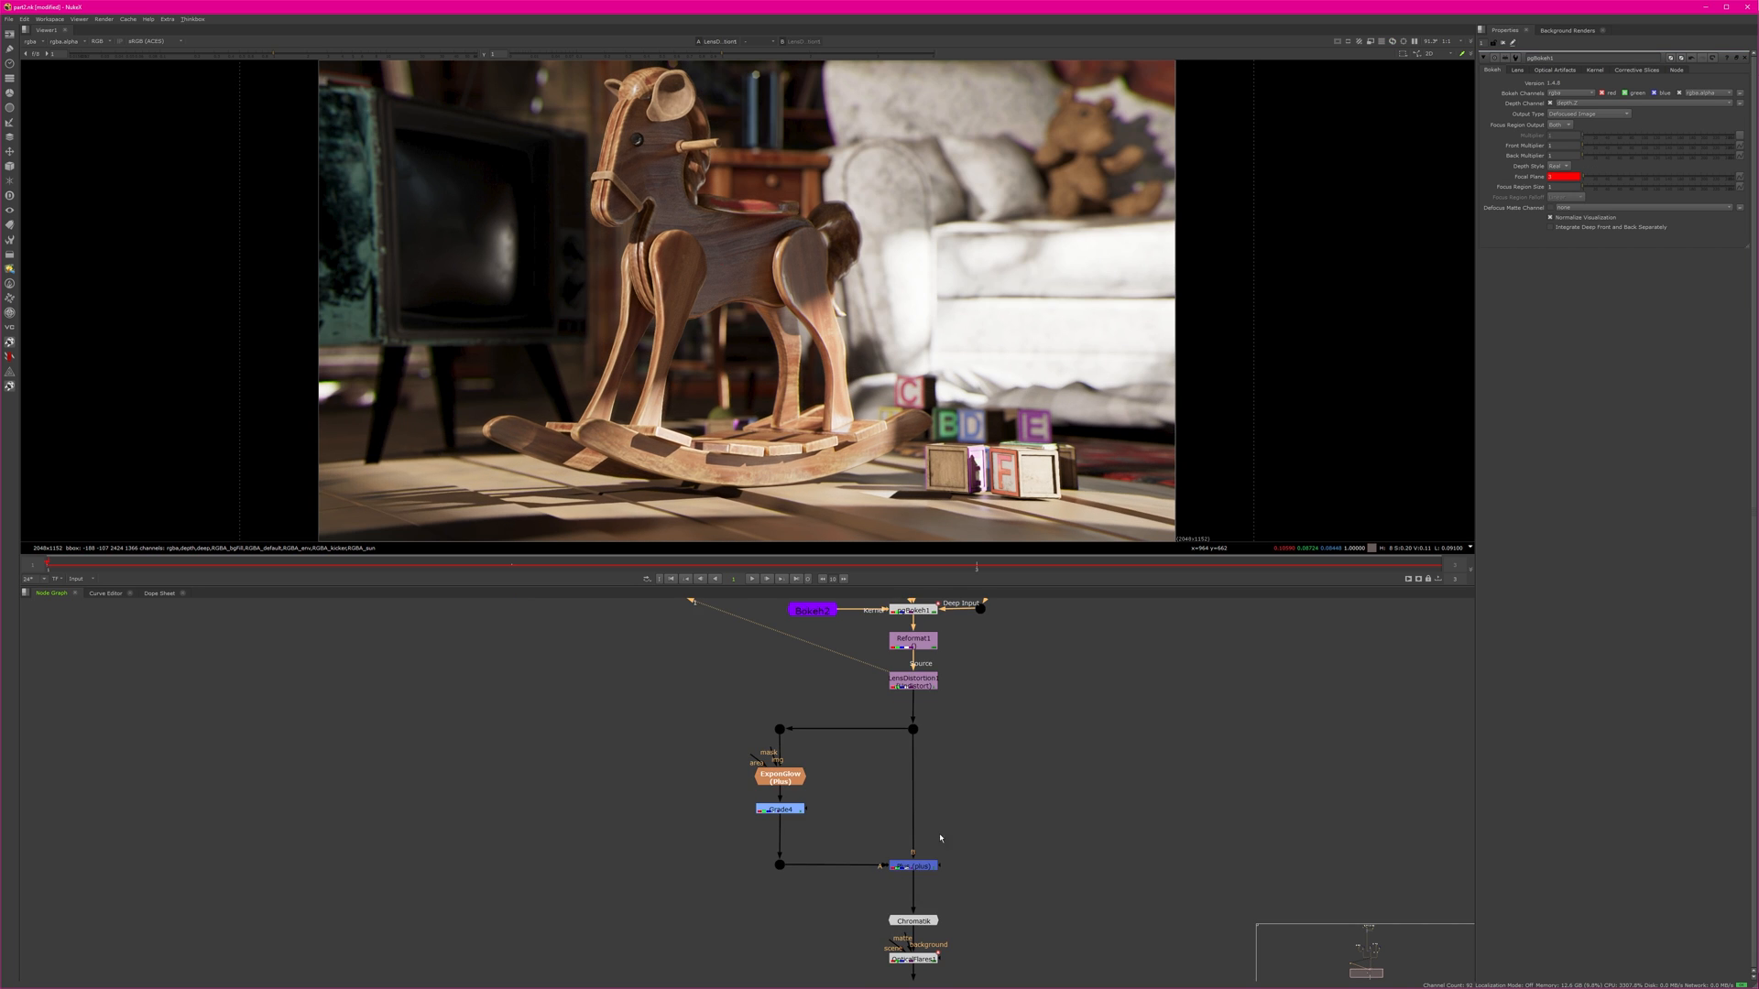
View the ExponGlow node, its Grade node, and the plus Merge that adds the glow to the image.
middle_click_drag(941, 835, 927, 751)
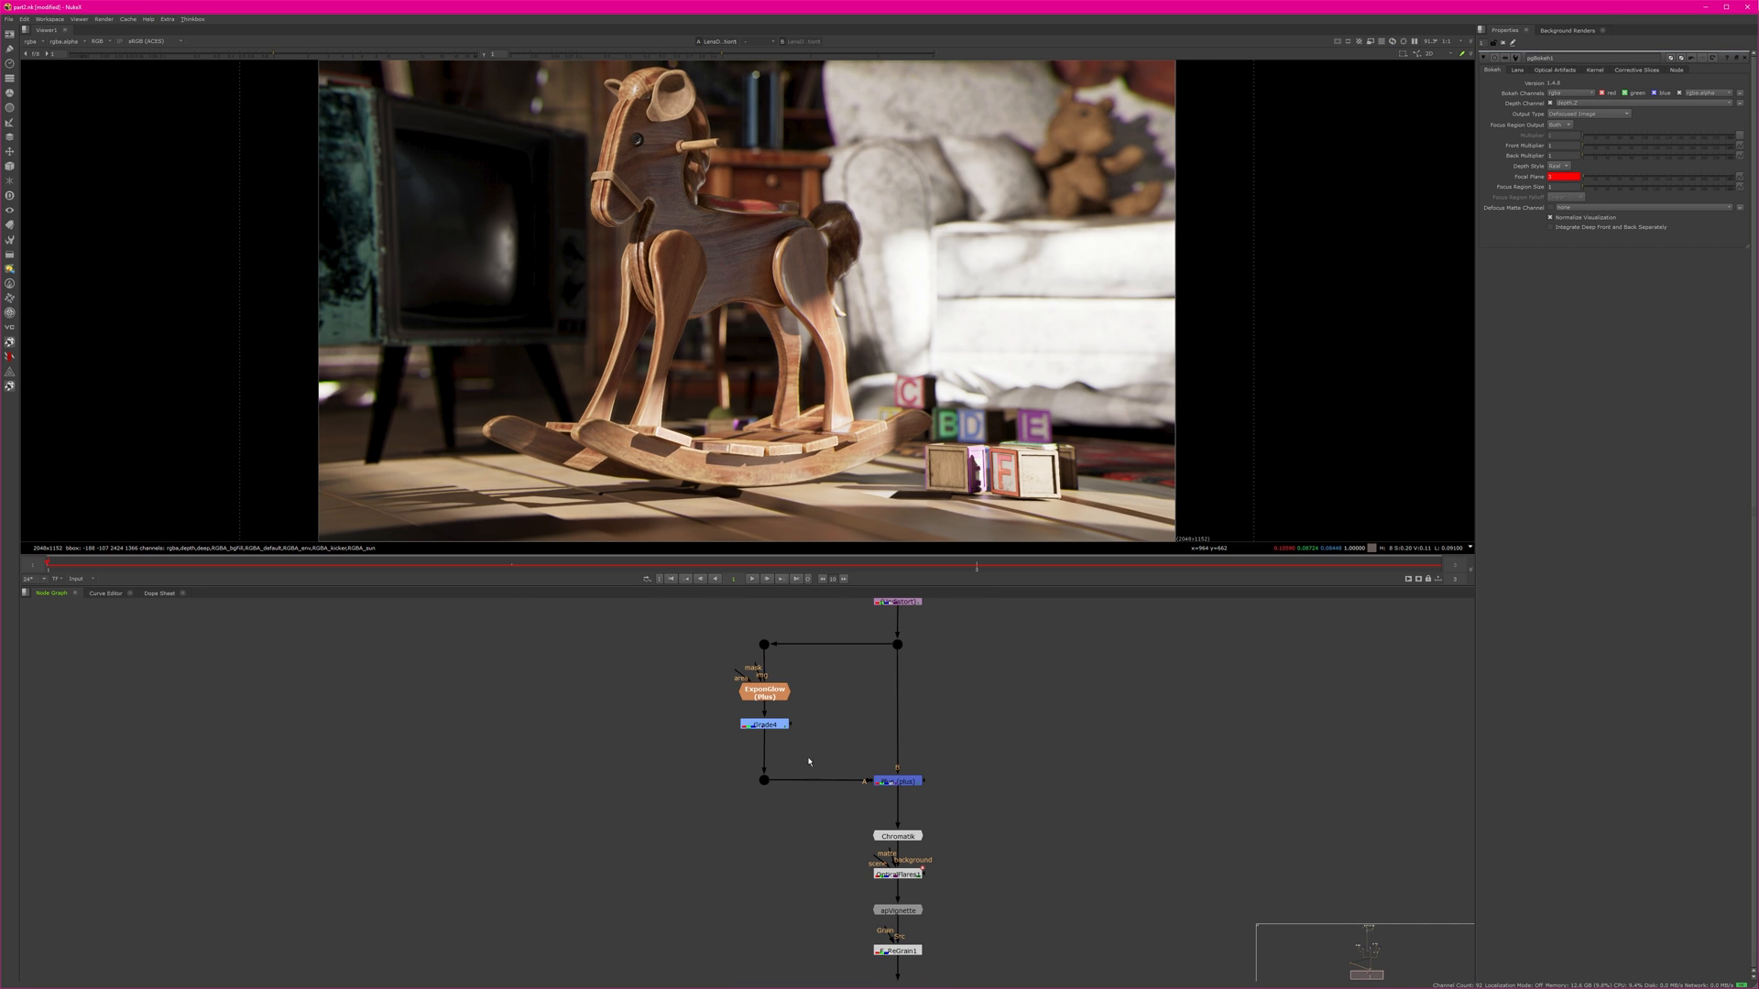
left_click(759, 689)
key("1")
left_click(768, 724)
key("1")
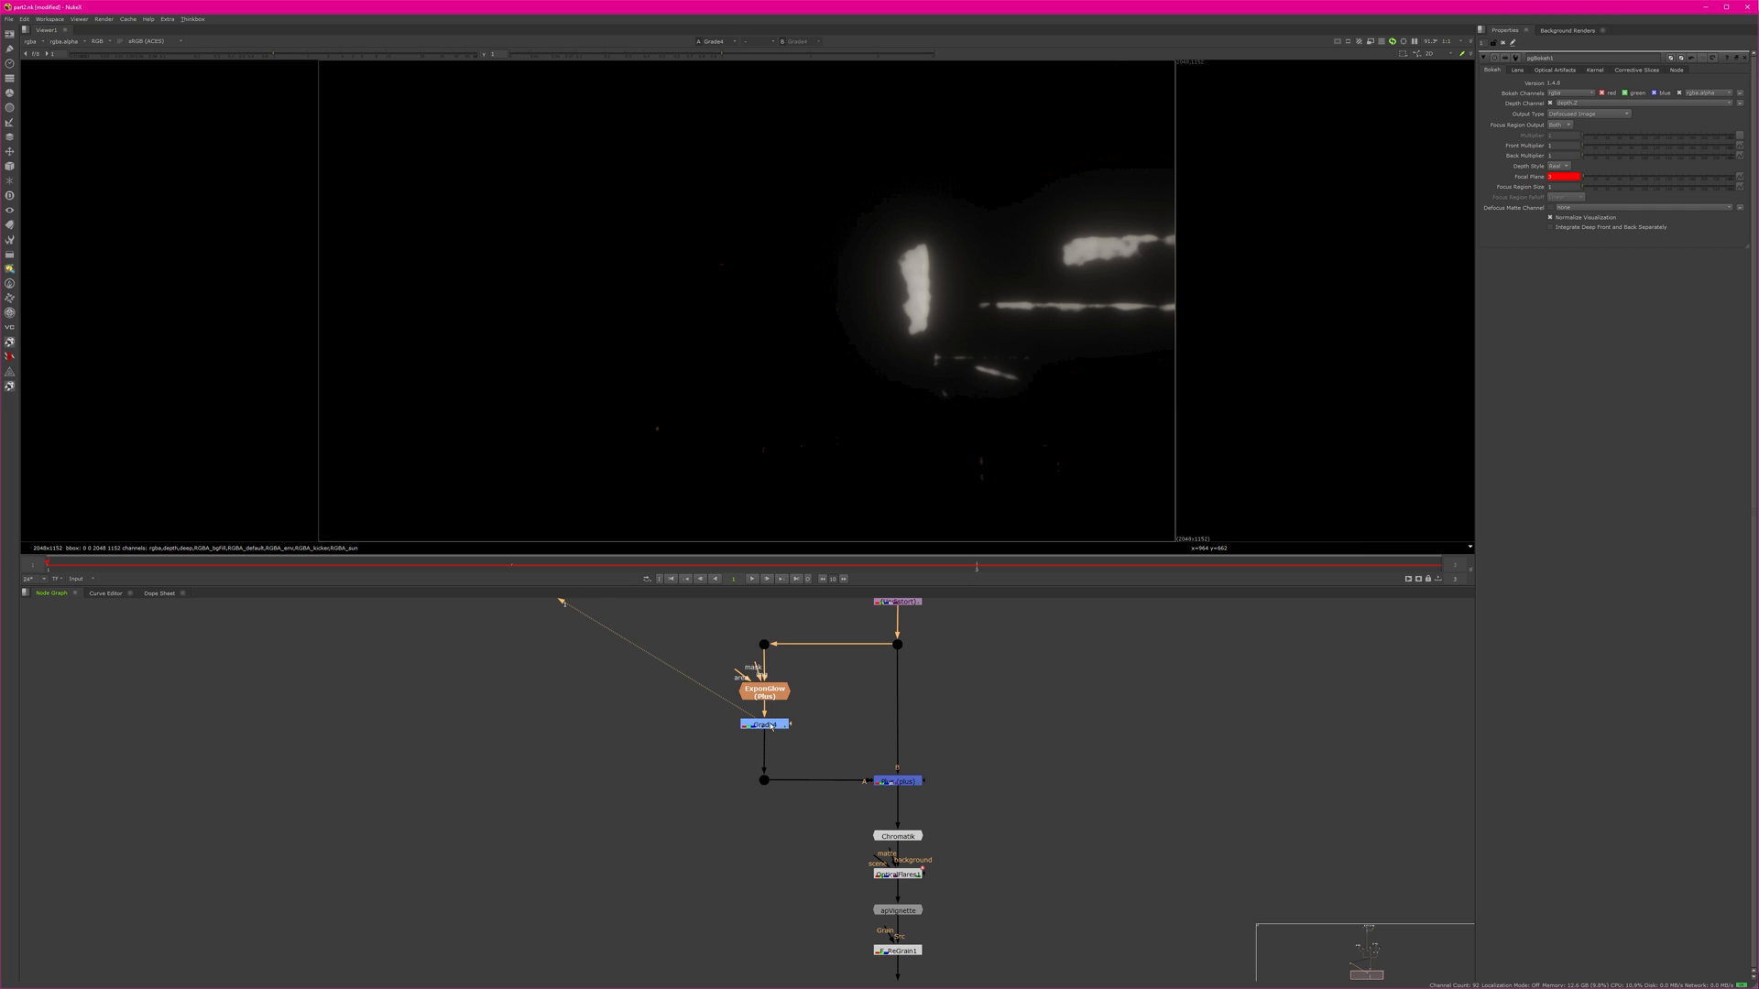
left_click(891, 784)
key("1")
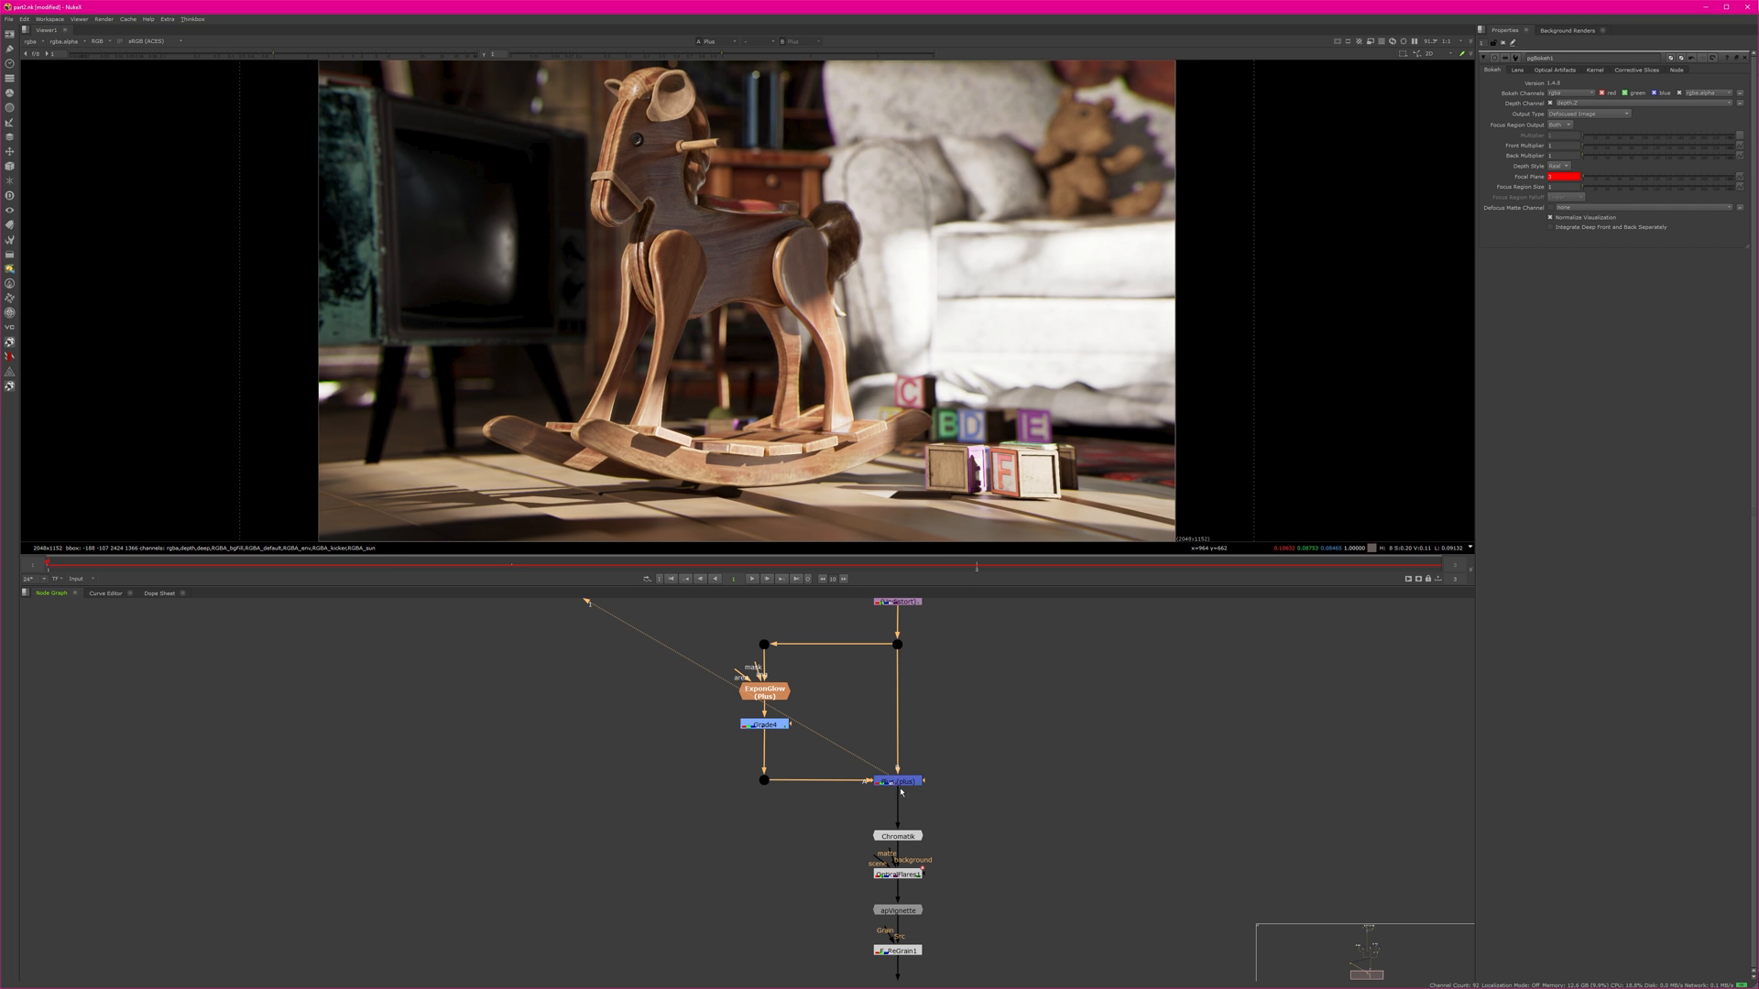
Toggle the glow's plus Merge off and on to compare its effect, including on the wide attic shot.
key("d")
key("d")
left_click(895, 790)
left_click(896, 783)
middle_click_drag(980, 781, 958, 676)
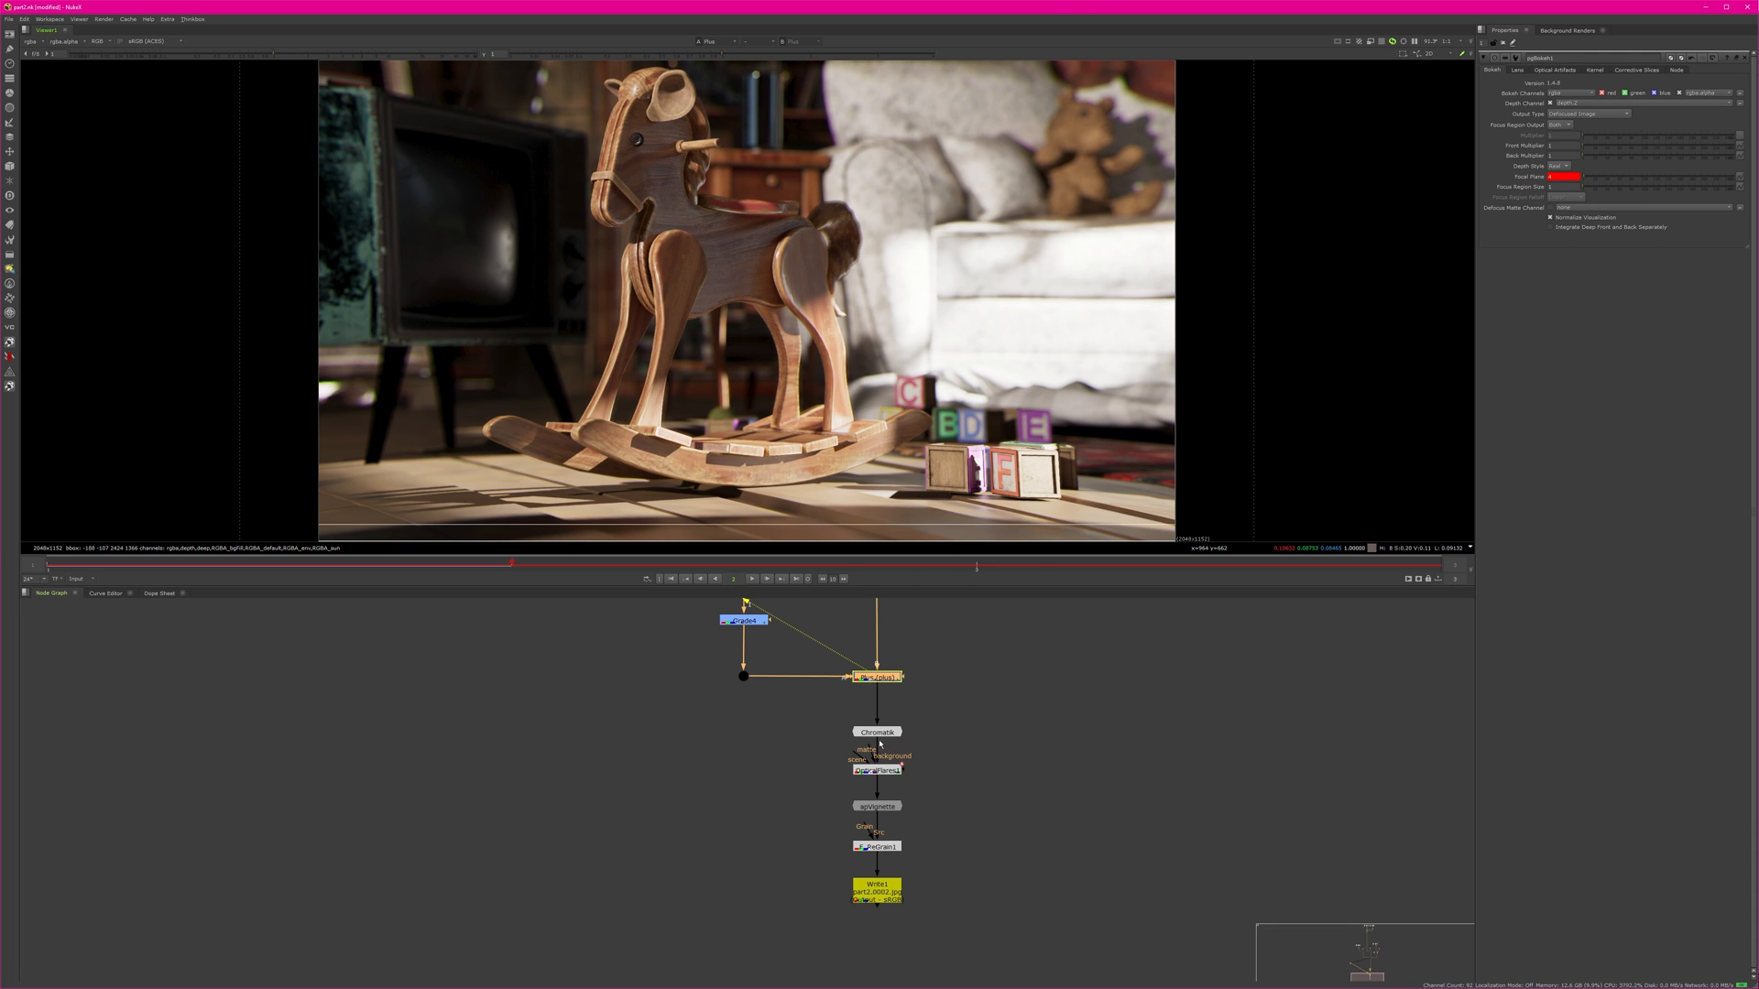
middle_click_drag(880, 743, 845, 813)
key("d")
key("d")
key("d")
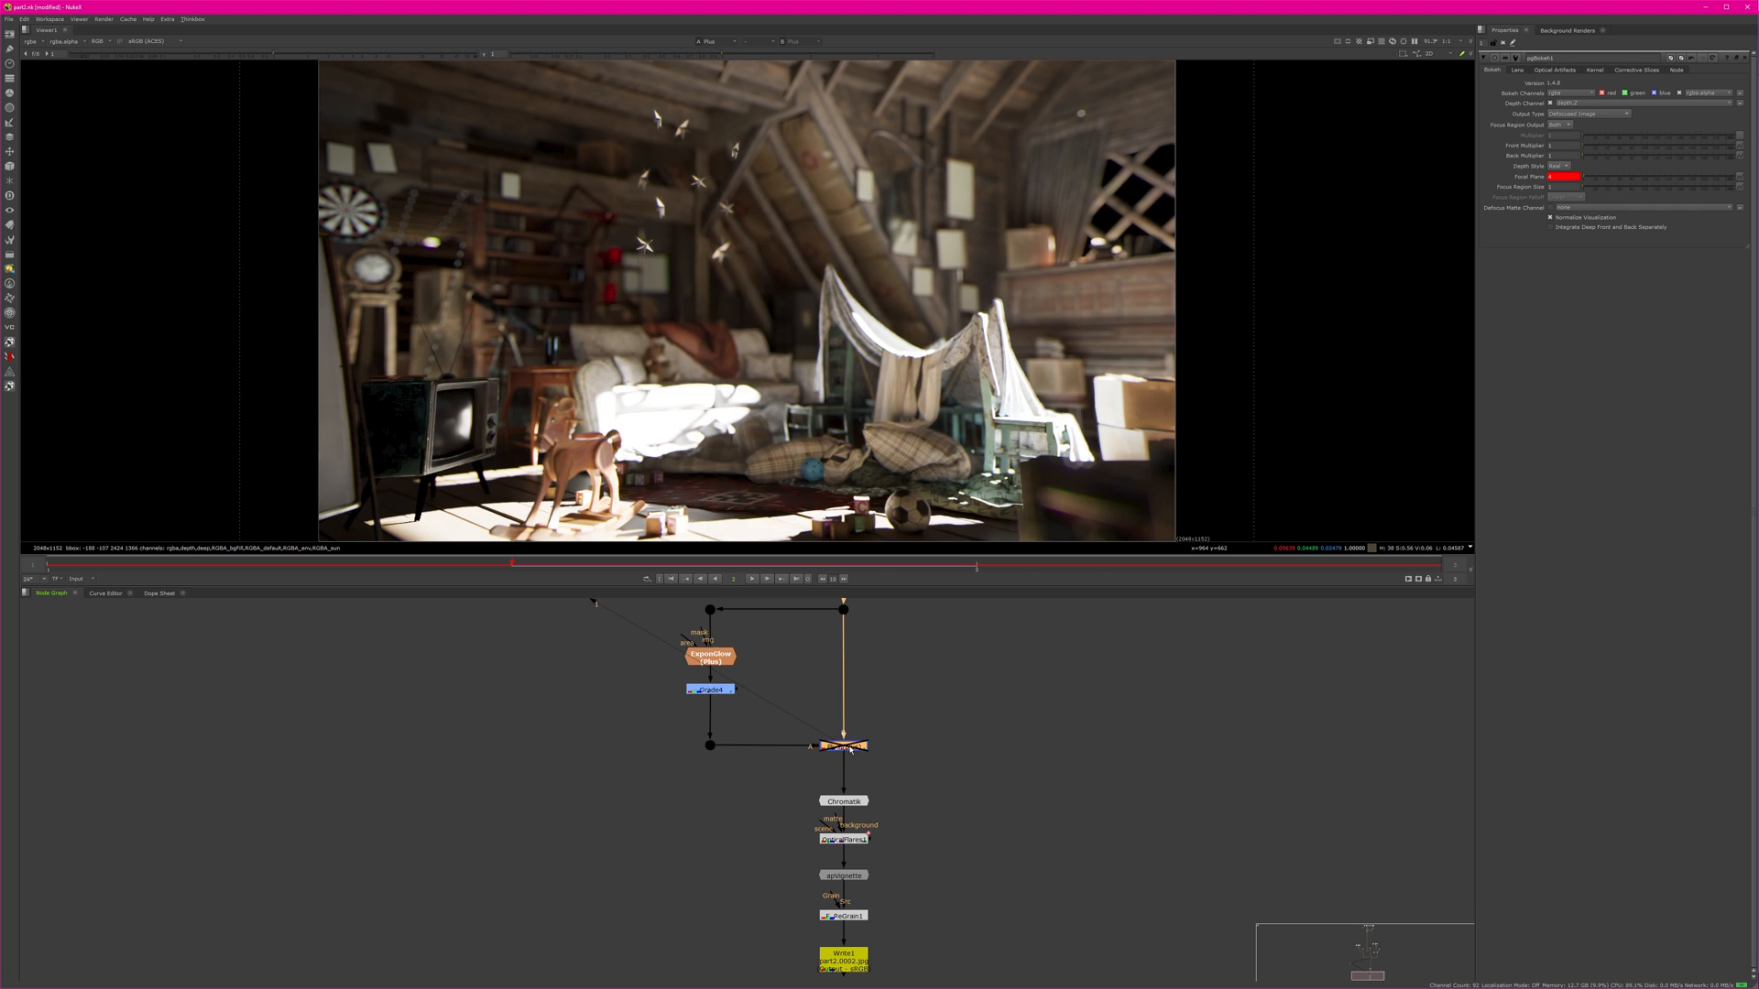
key("d")
View the OpticalFlares output on the wide attic shot and enlarge the image for inspection.
middle_click_drag(899, 807, 911, 714)
scroll(923, 750, "up", 1)
left_click(829, 740)
key("1")
key("f")
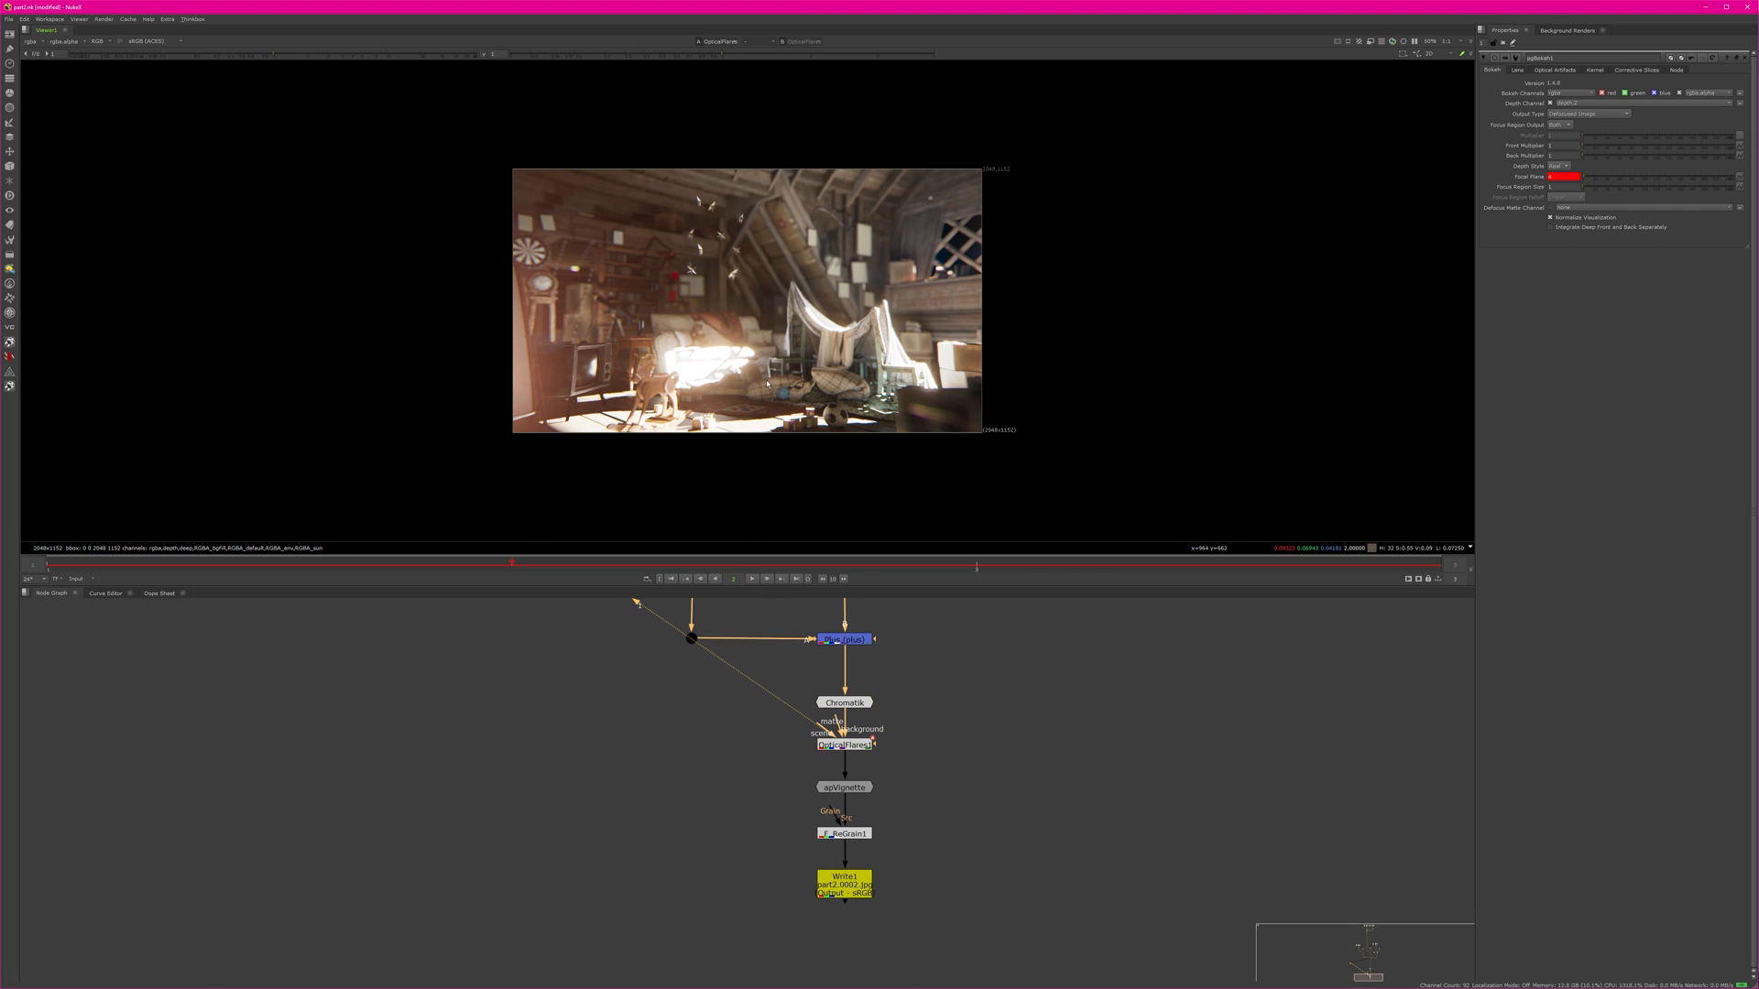
scroll(547, 337, "up", 7)
scroll(570, 373, "down", 1)
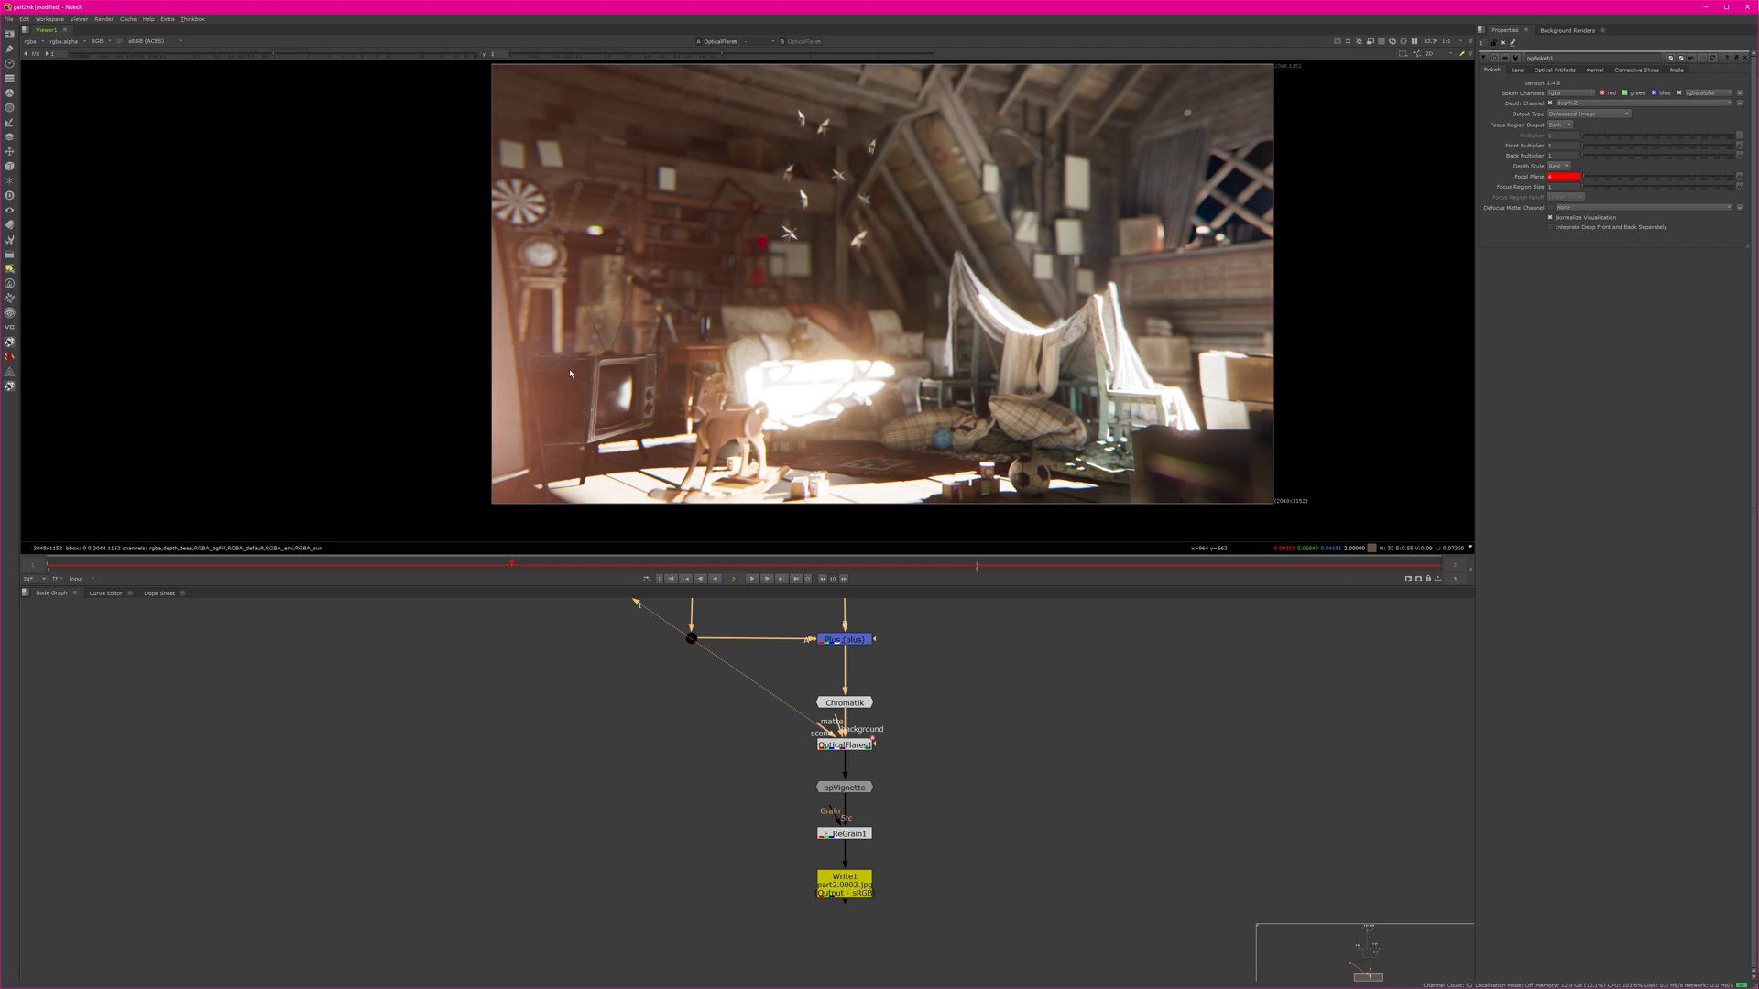
View the vignette, F_ReGrain1 and Write1 outputs in turn, with the final image fitted to the viewer.
left_click(855, 747)
middle_click_drag(922, 777, 872, 770)
left_click(805, 785)
key("1")
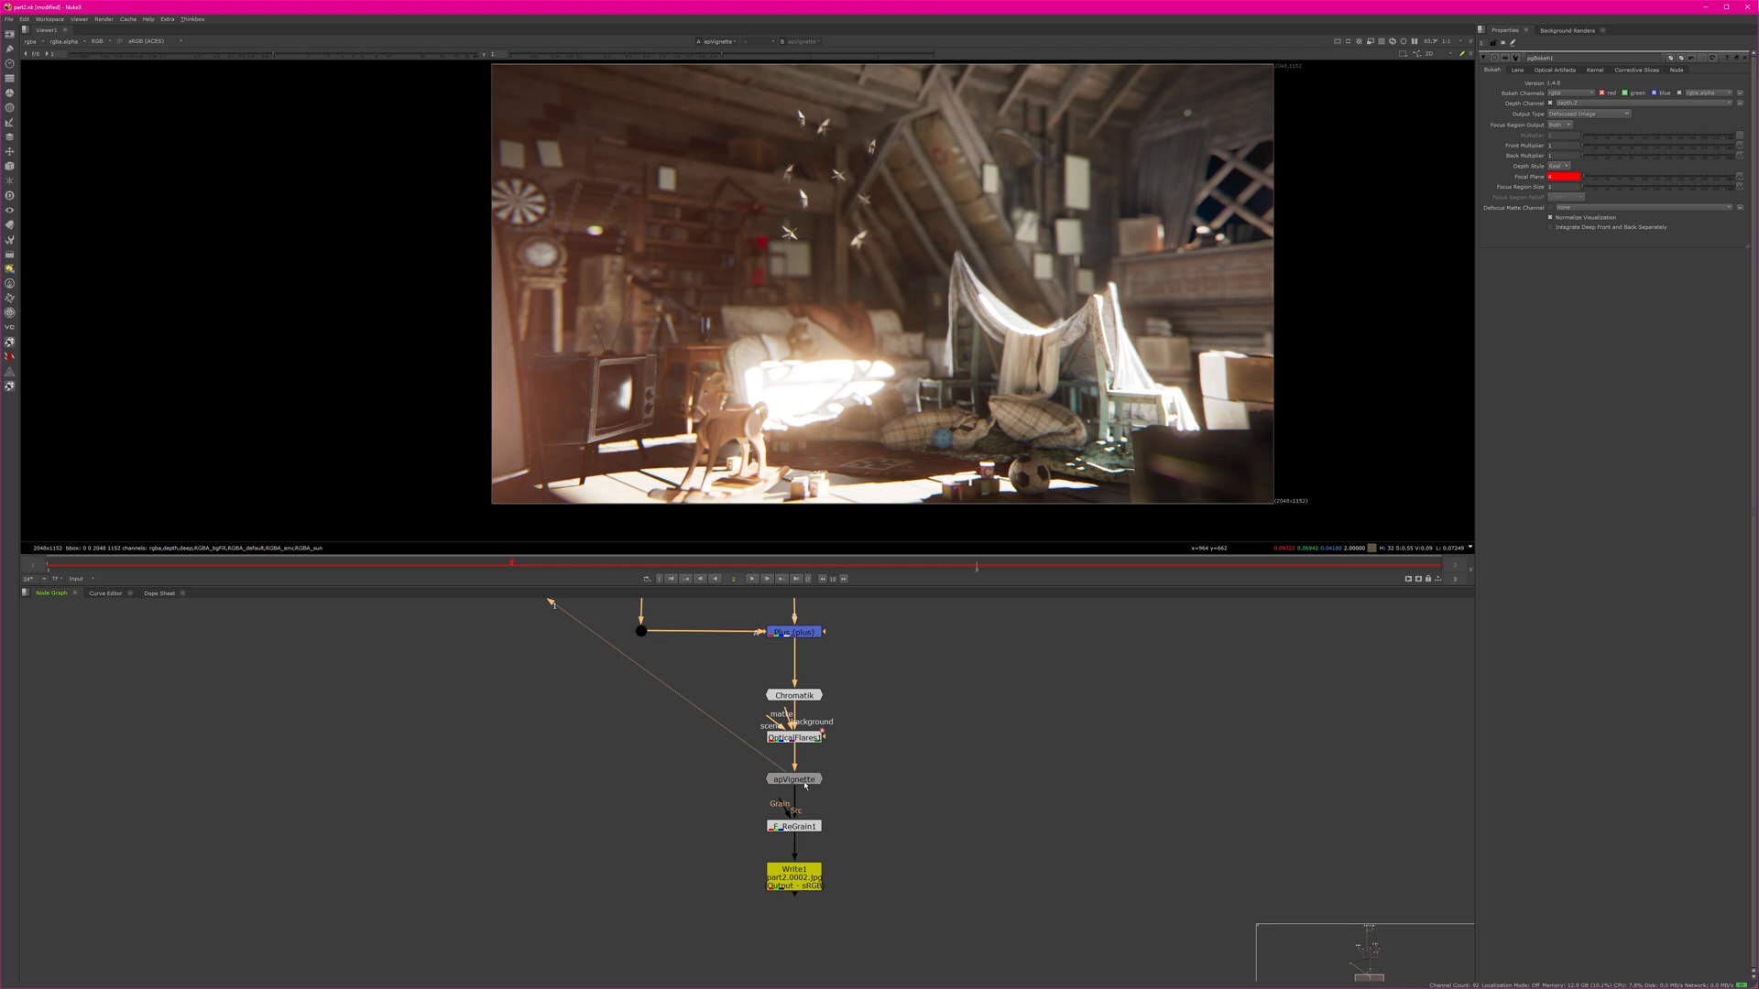
left_click(793, 826)
key("1")
left_click(793, 878)
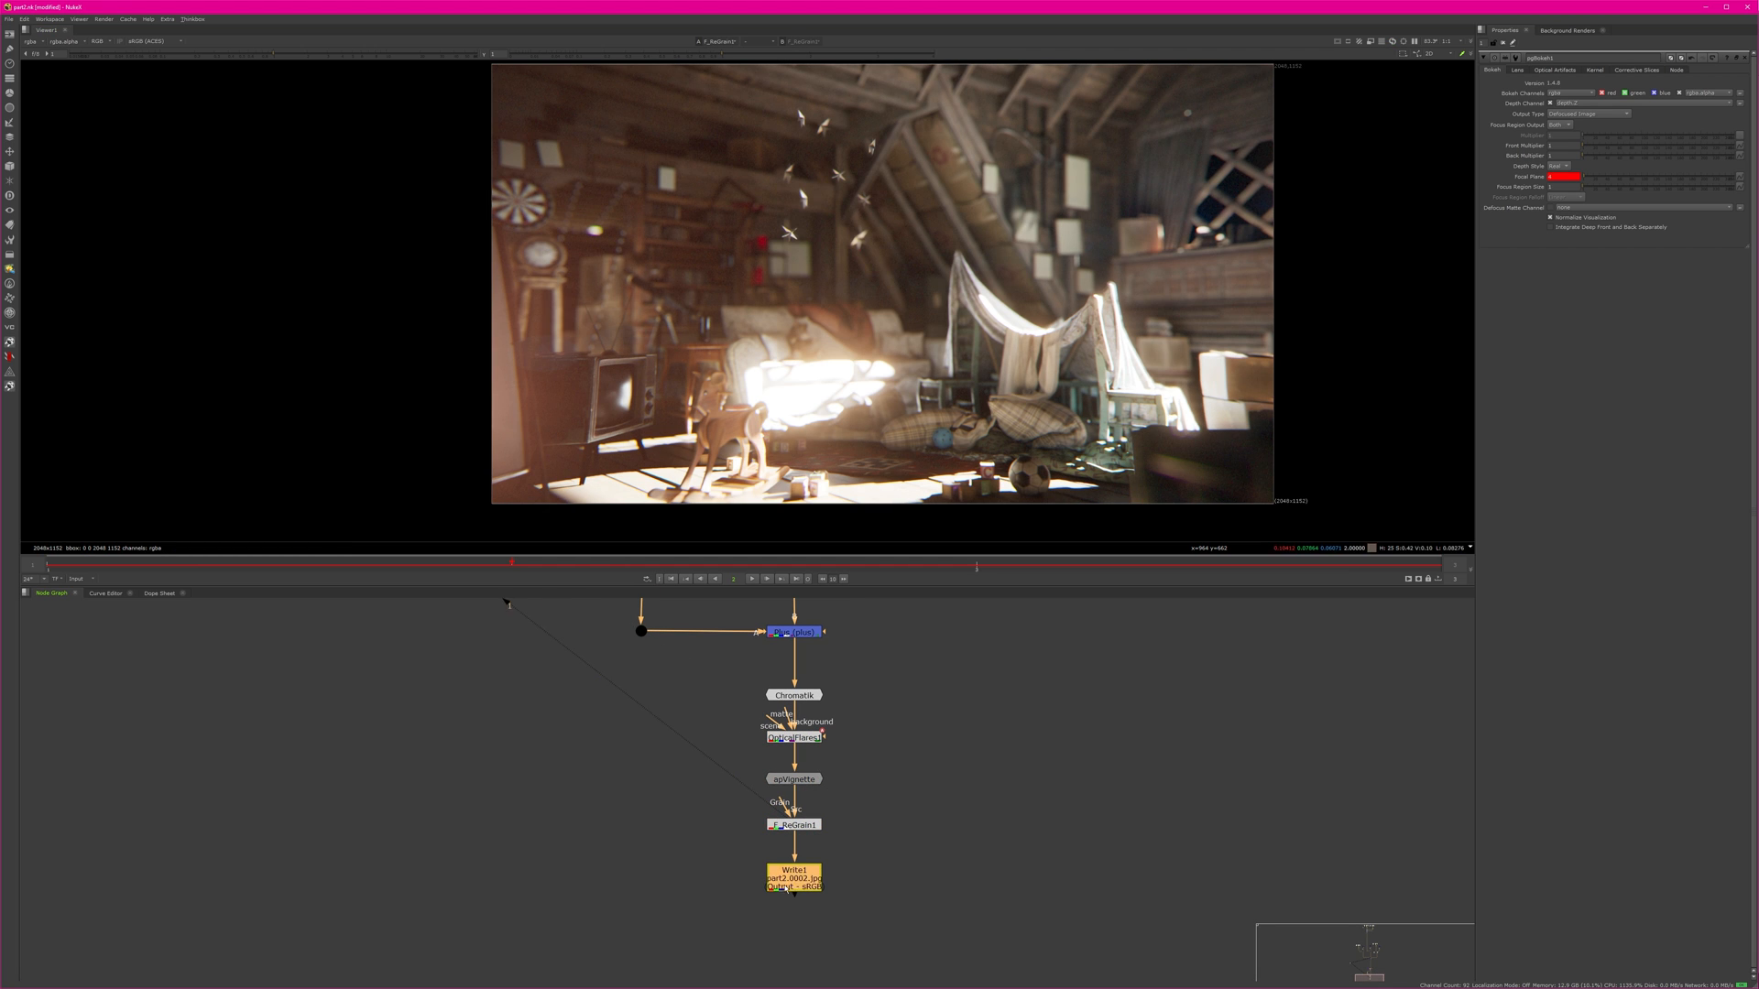
key("1")
key("f")
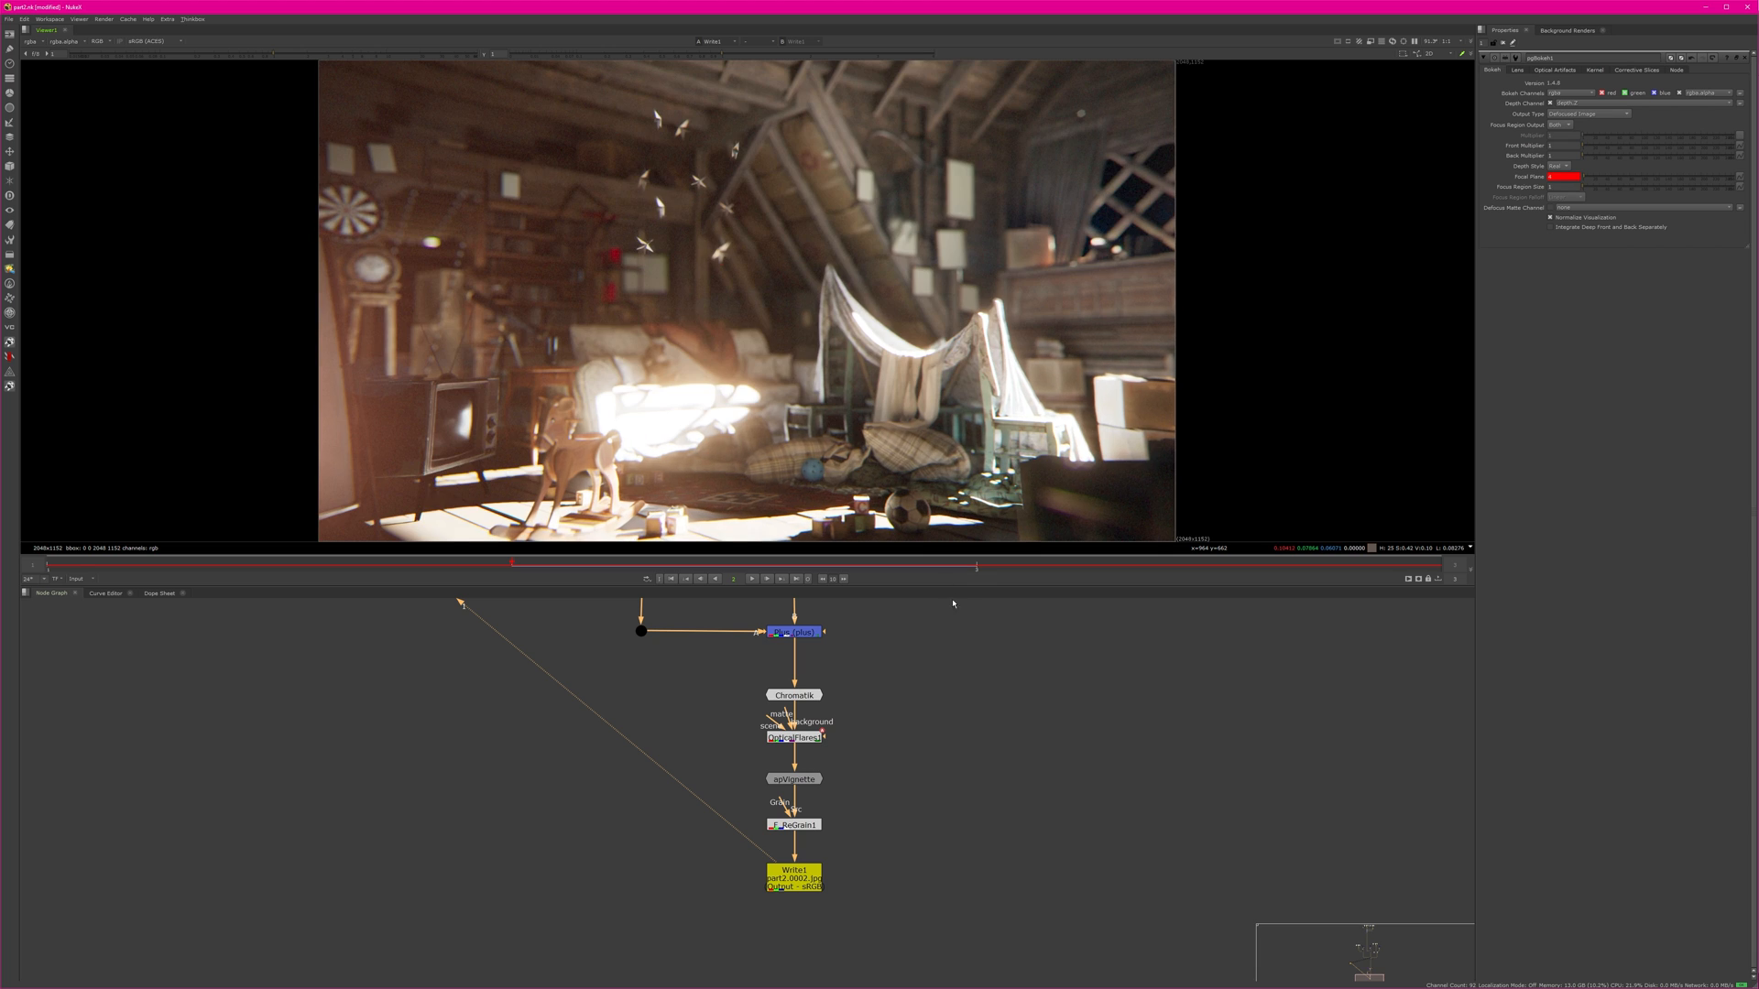
left_click(981, 763)
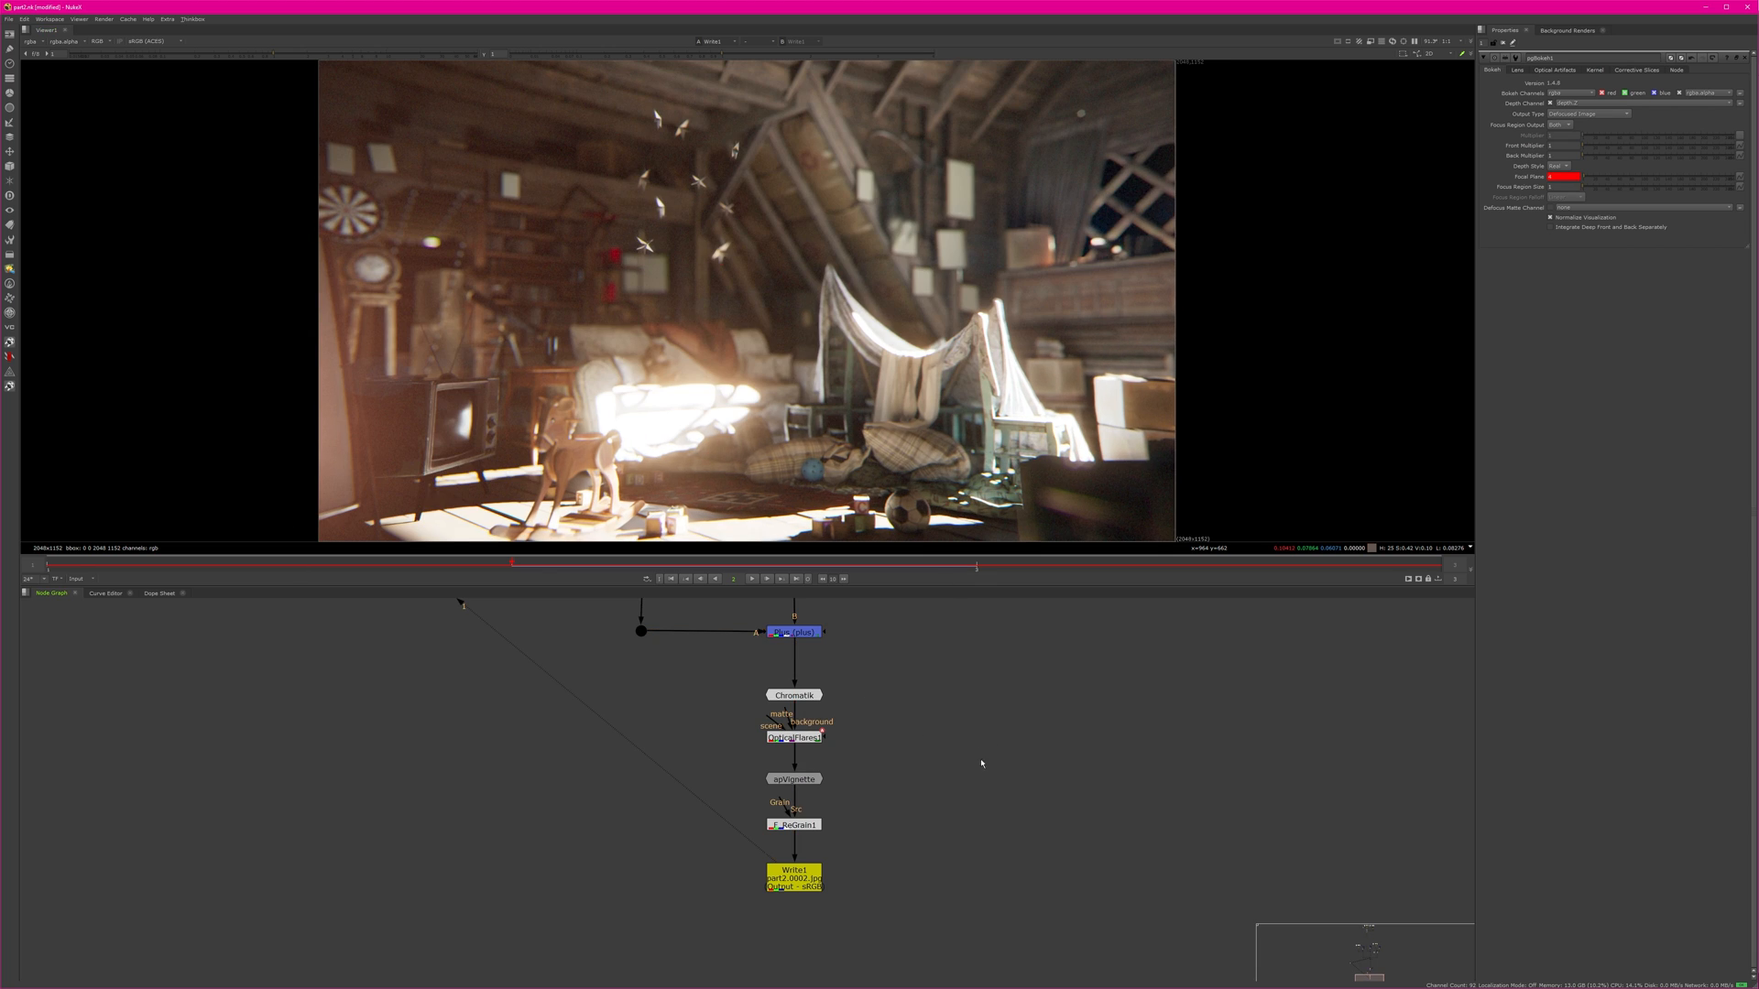